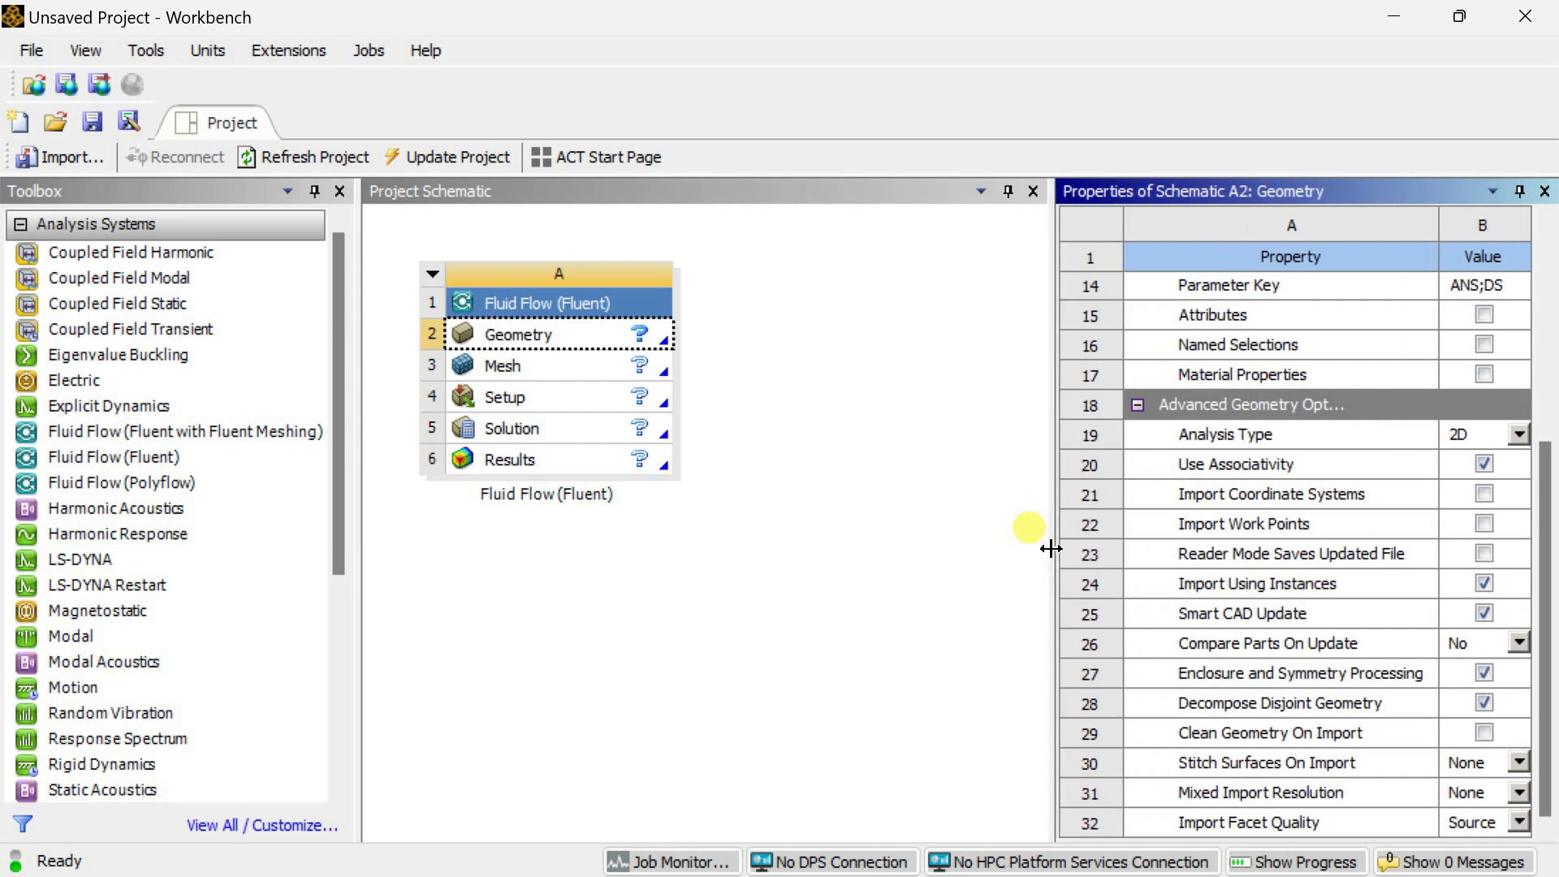
Start a new DesignModeler geometry for the Fluid Flow (Fluent) system and check its length unit.
{"action": "left_click", "coordinate": [605, 352]}
{"action": "right_click", "coordinate": [605, 346]}
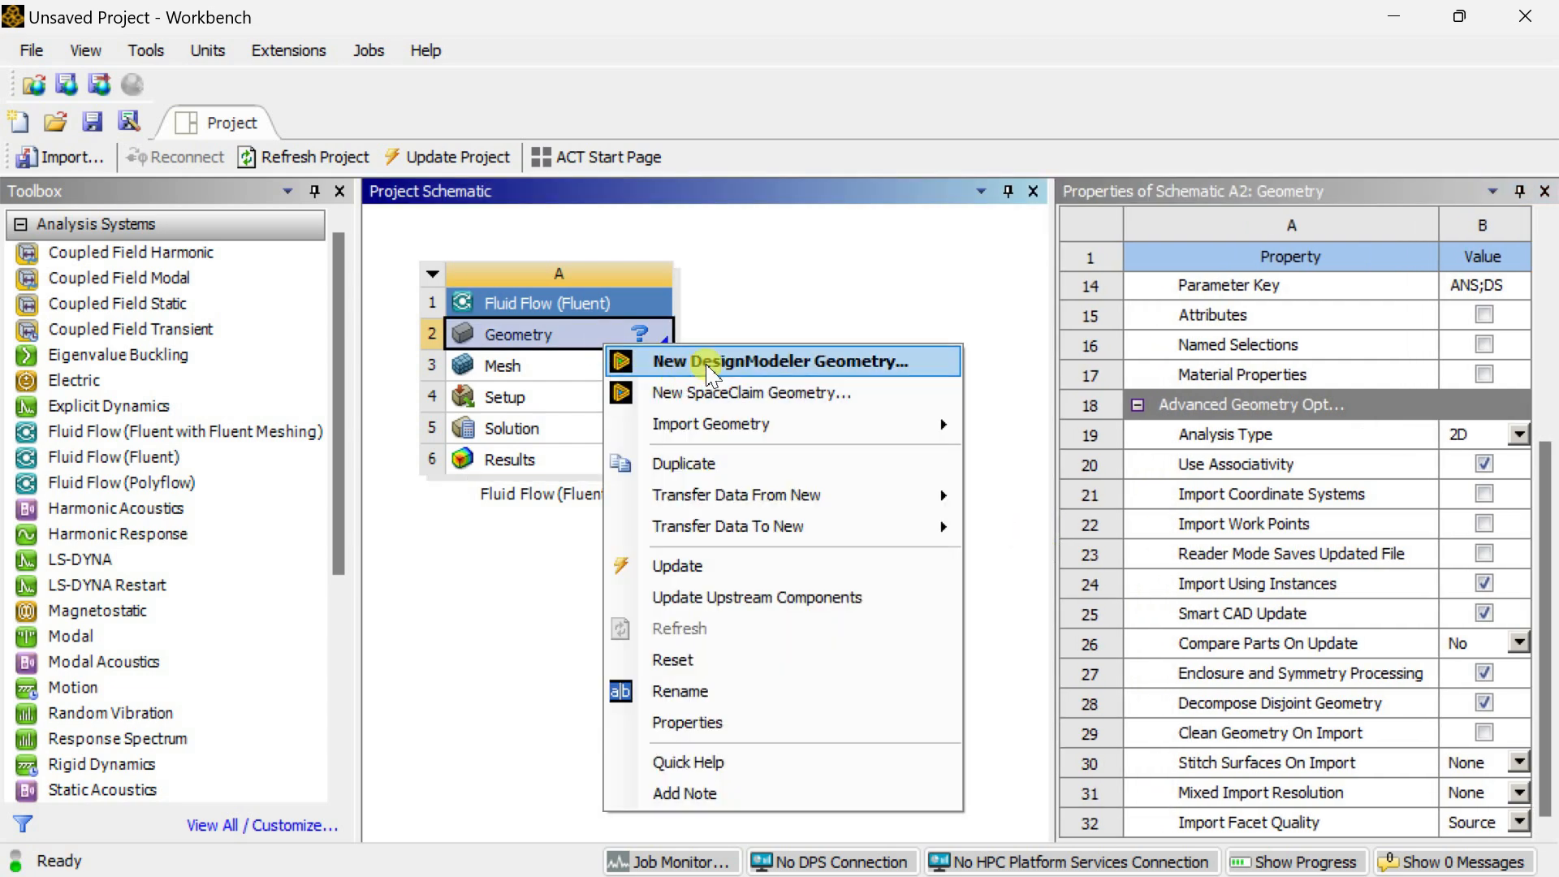
{"action": "left_click", "coordinate": [711, 364]}
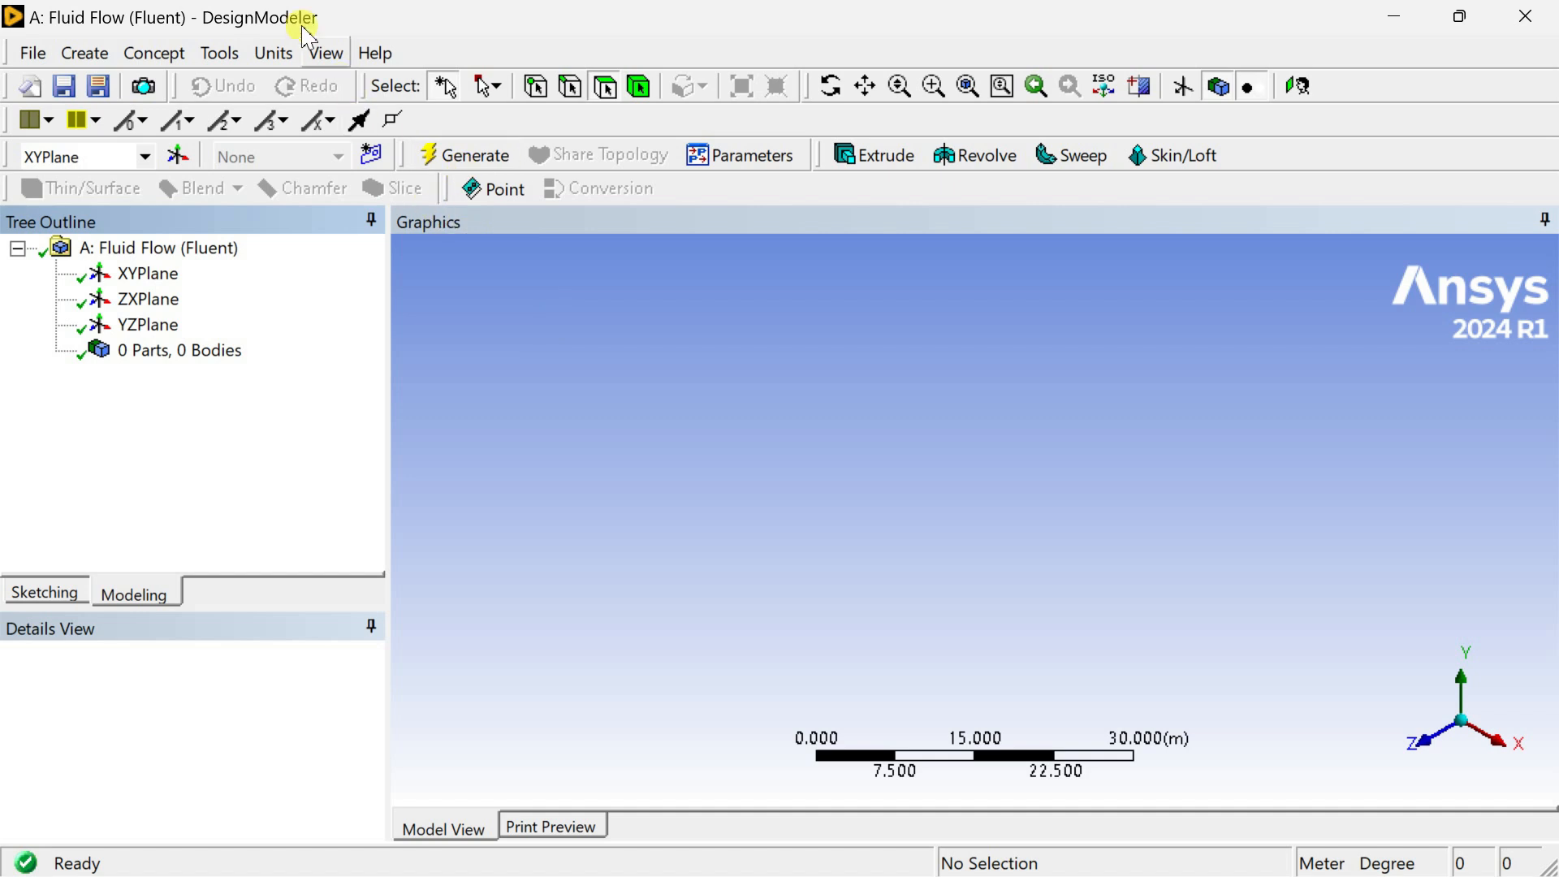
{"action": "left_click", "coordinate": [273, 50]}
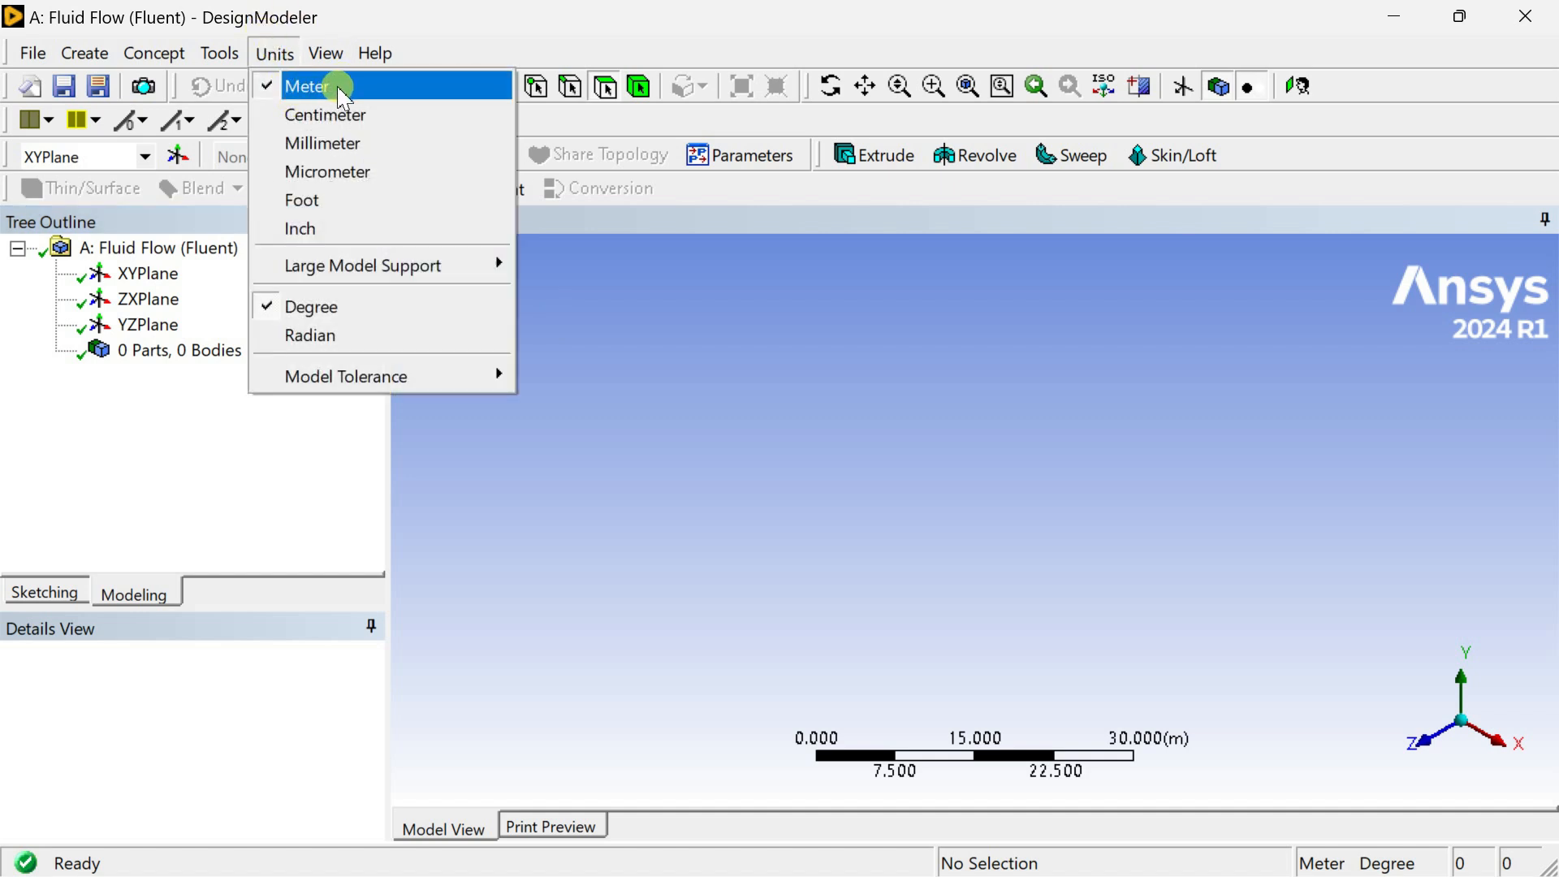
{"action": "left_click", "coordinate": [174, 444]}
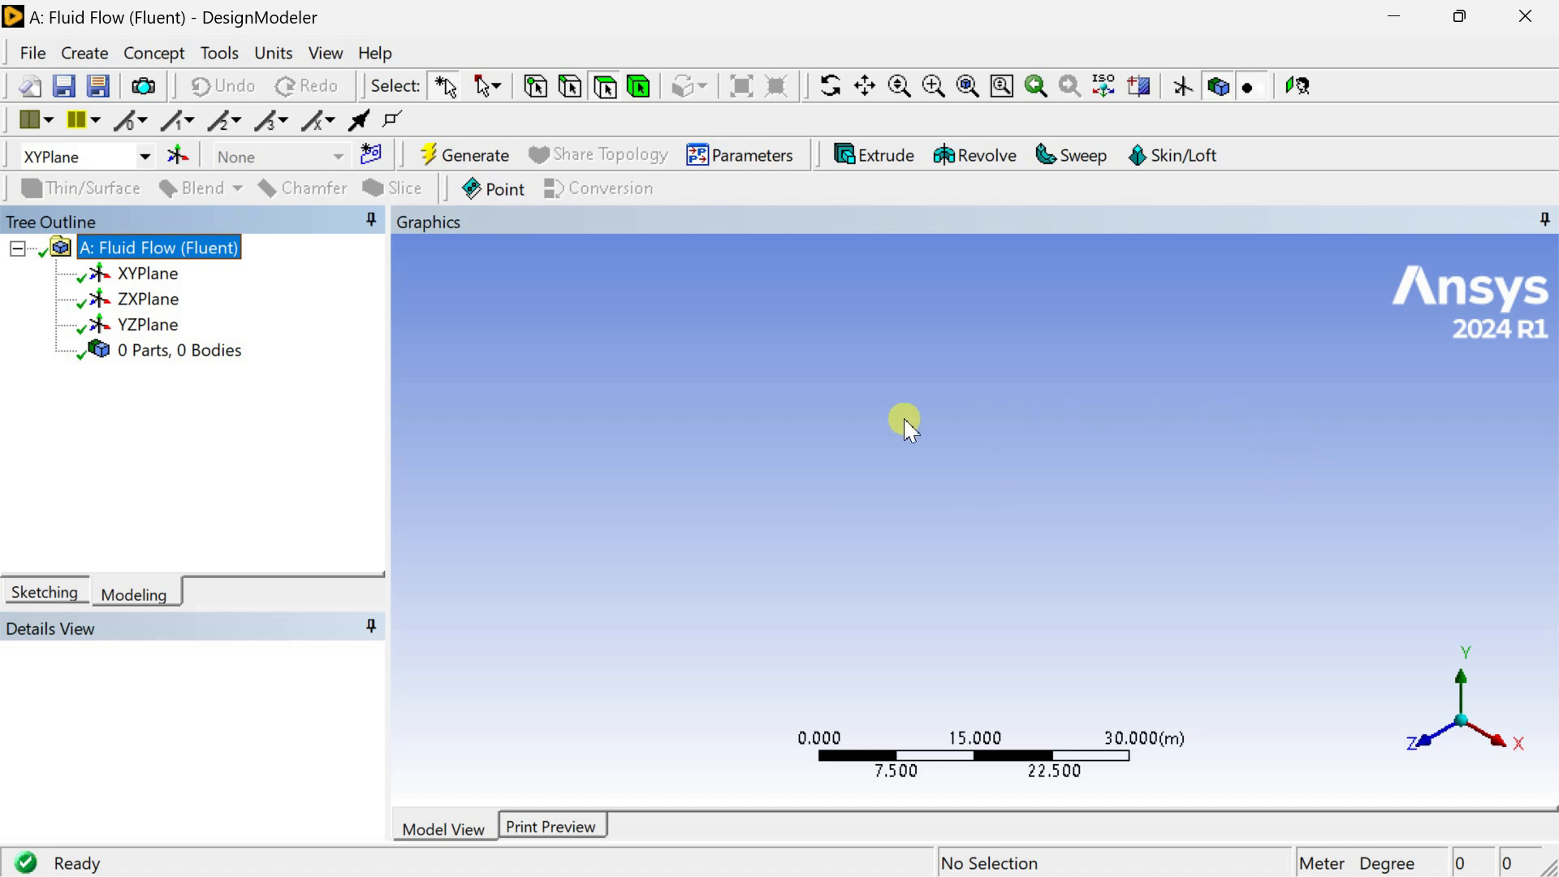
Sketch a rectangle about 22.6 m wide on the XY plane, with one side on the Y axis and spanning the X axis.
{"action": "left_click", "coordinate": [151, 280]}
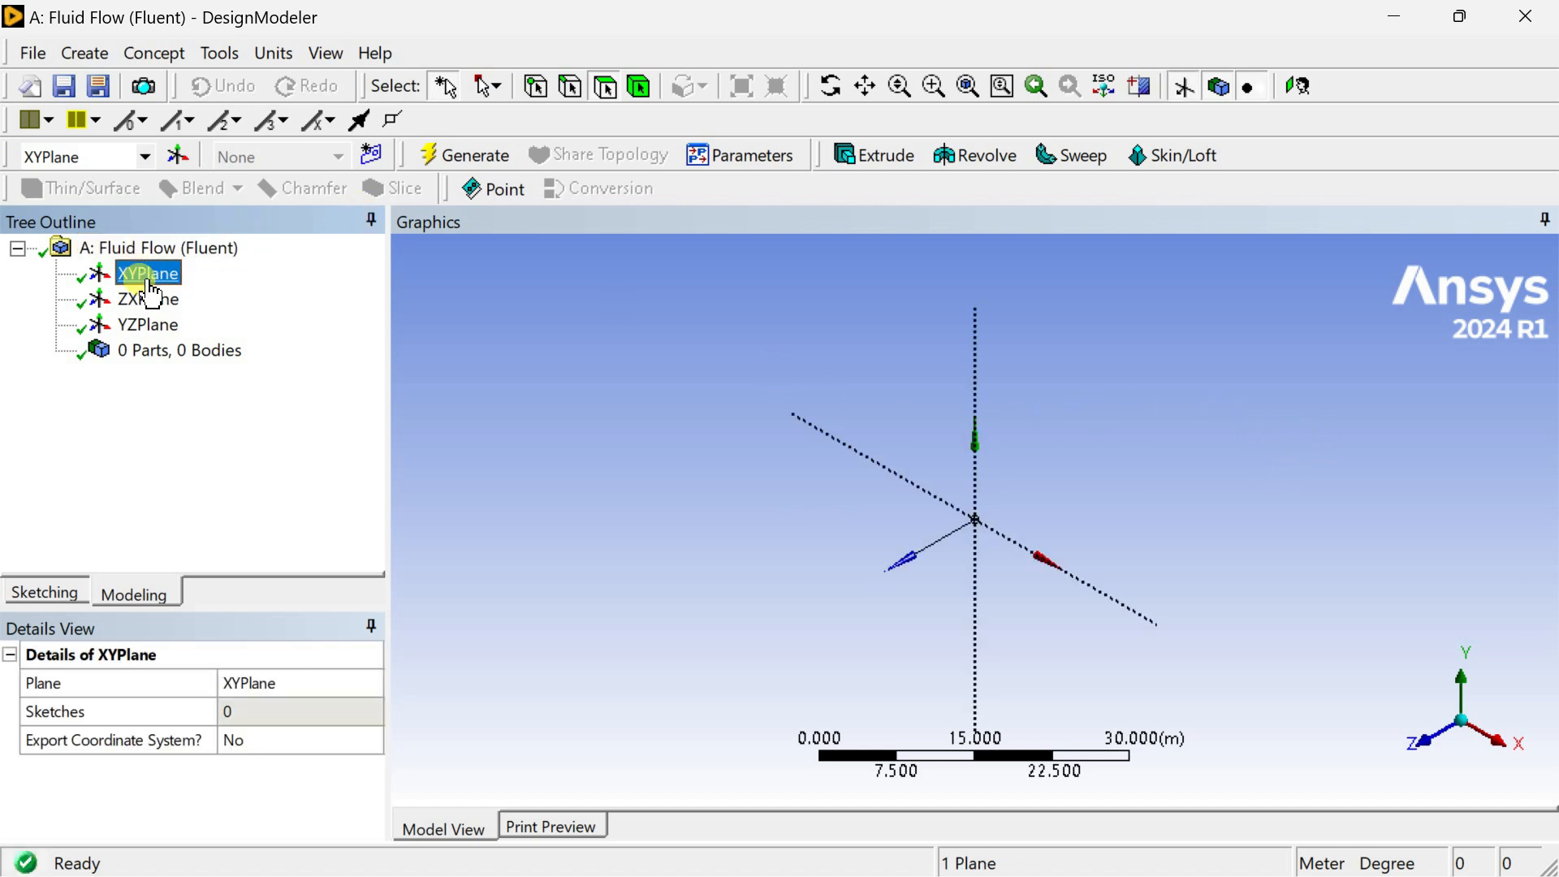
{"action": "left_click", "coordinate": [1427, 756]}
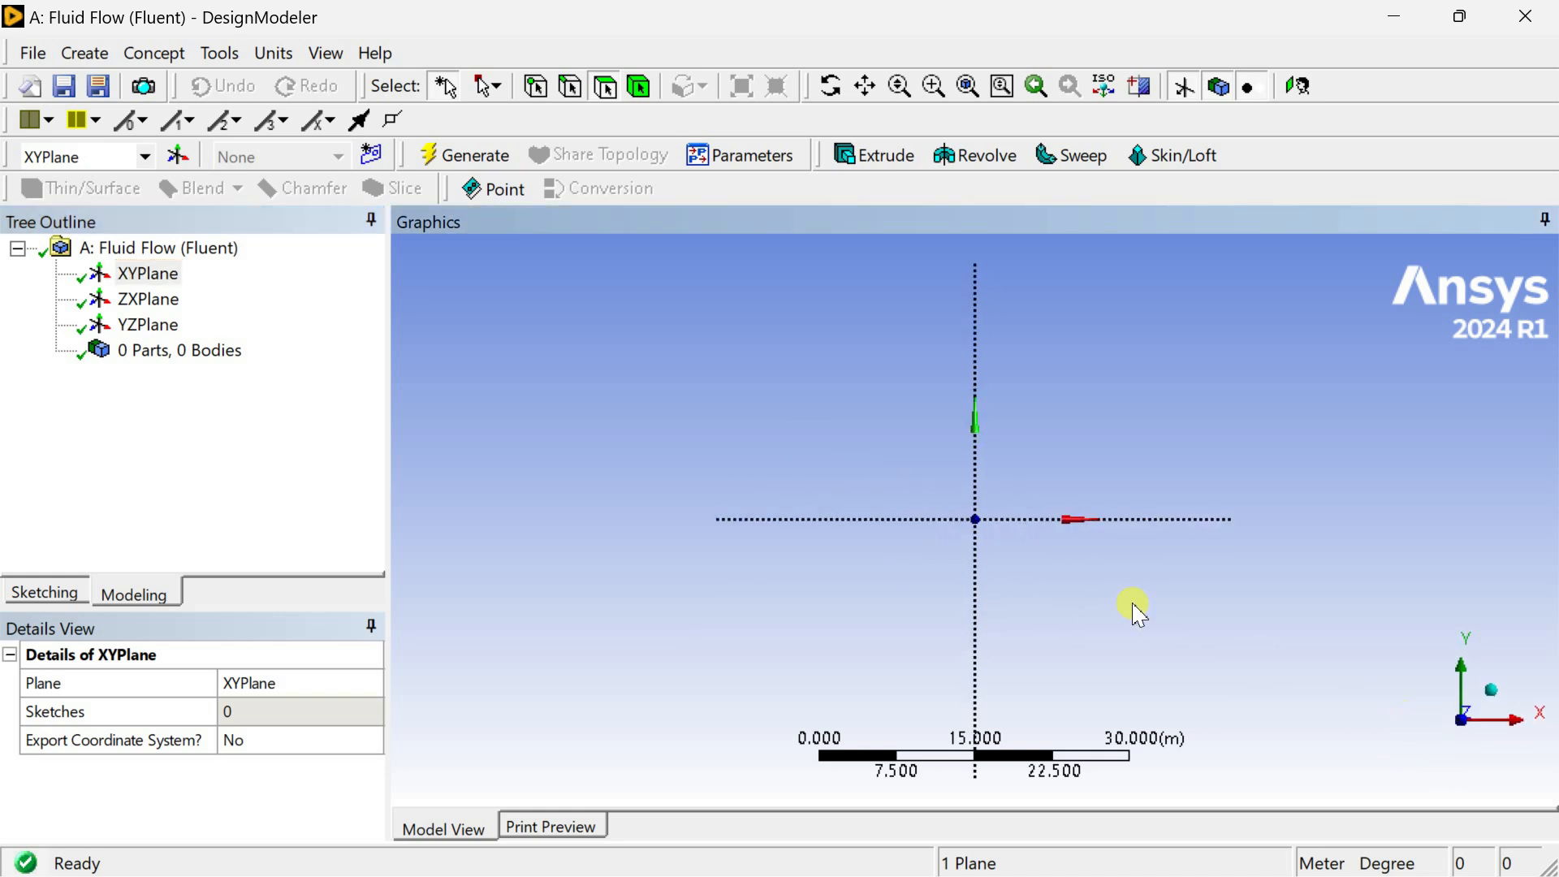
{"action": "left_click", "coordinate": [30, 601]}
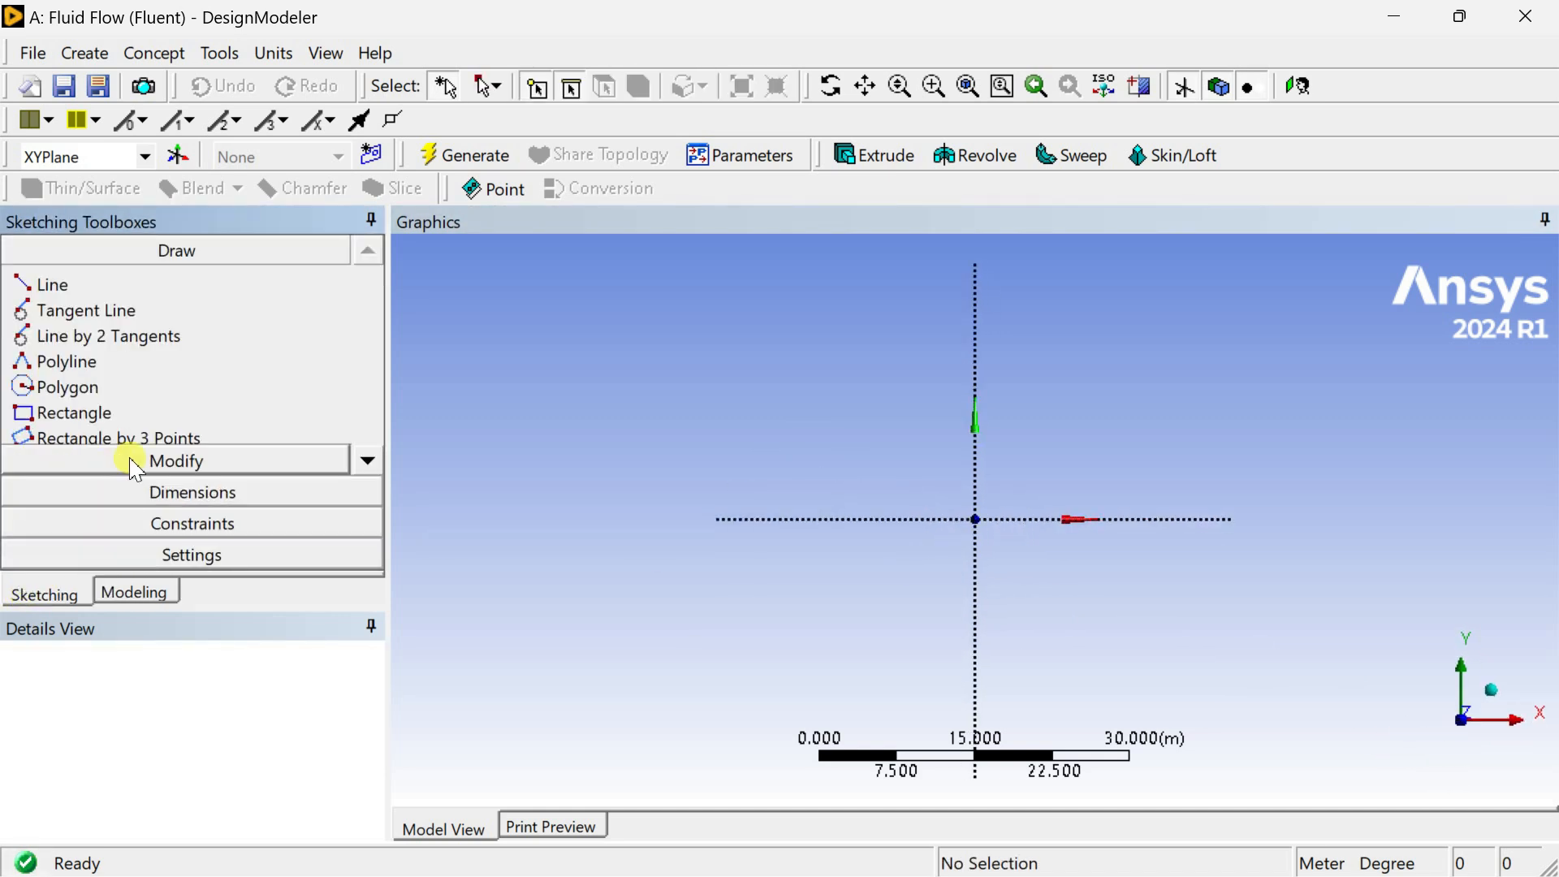
{"action": "left_click", "coordinate": [151, 416]}
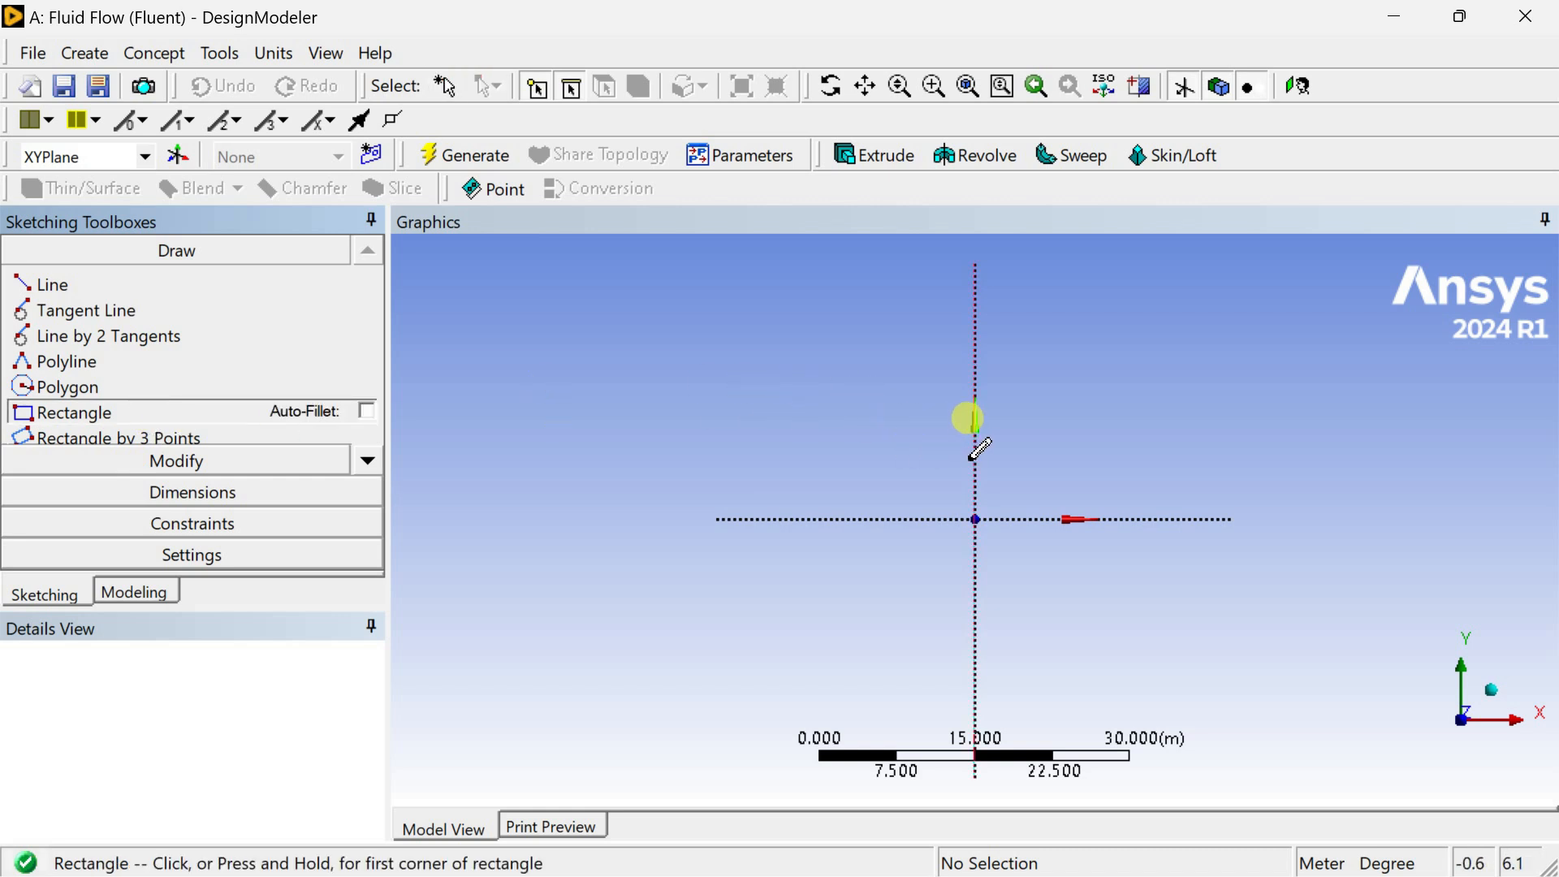
{"action": "mouse_move", "coordinate": [977, 458]}
{"action": "left_mouse_down"}
{"action": "mouse_move", "coordinate": [1017, 627]}
{"action": "mouse_move", "coordinate": [1174, 625]}
{"action": "mouse_move", "coordinate": [1210, 604]}
{"action": "left_mouse_up"}
Constrain the rectangle's two horizontal edges to be symmetric about the X axis.
{"action": "left_click", "coordinate": [215, 525]}
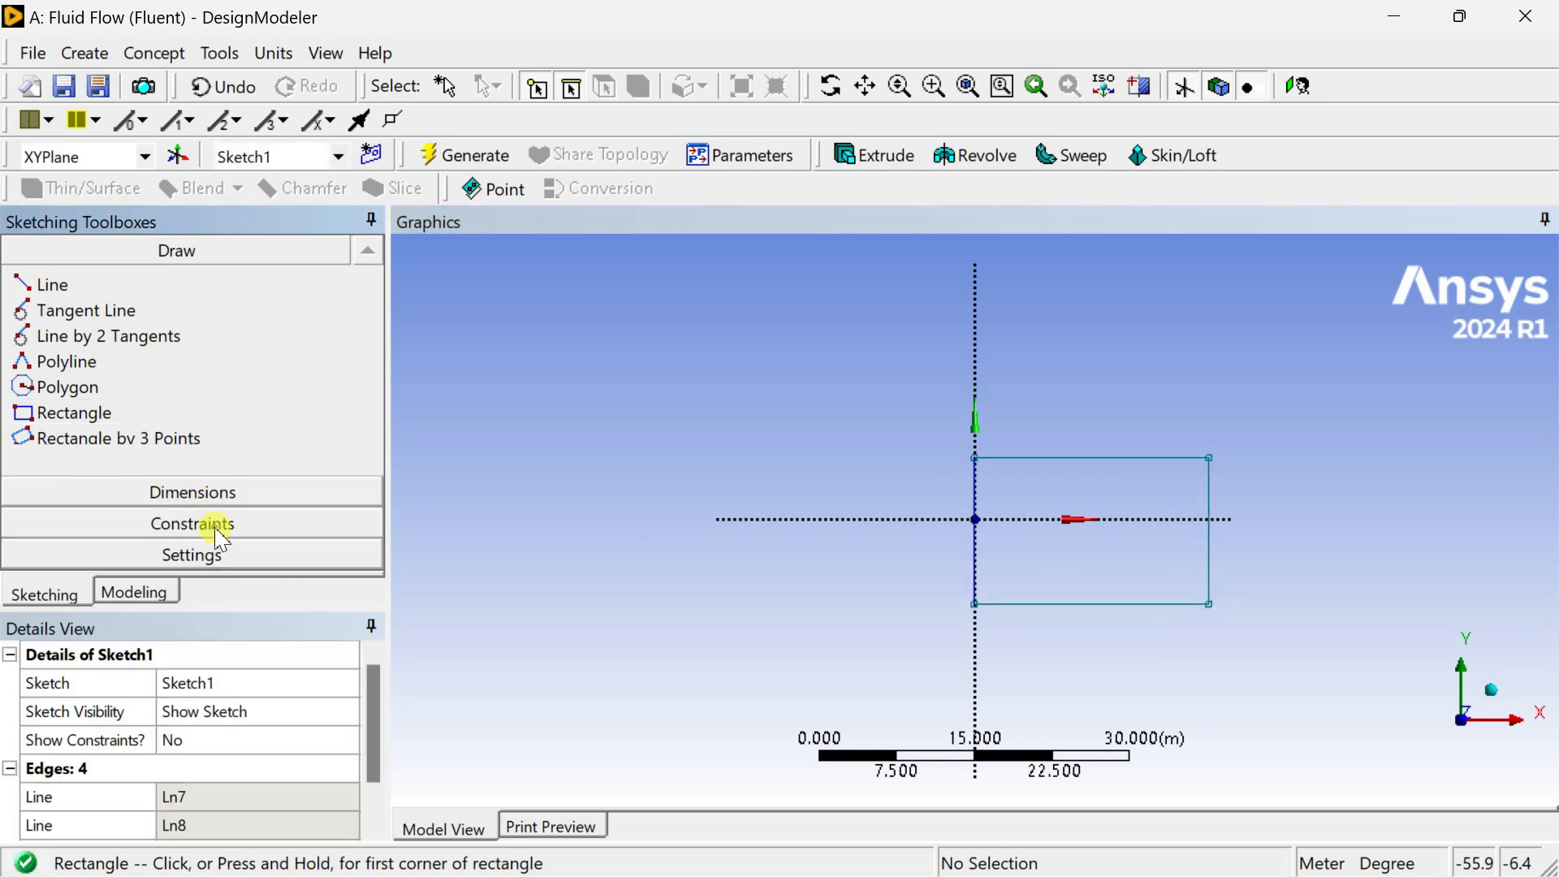
{"action": "left_click", "coordinate": [368, 553]}
{"action": "left_click", "coordinate": [368, 554]}
{"action": "left_click", "coordinate": [183, 508]}
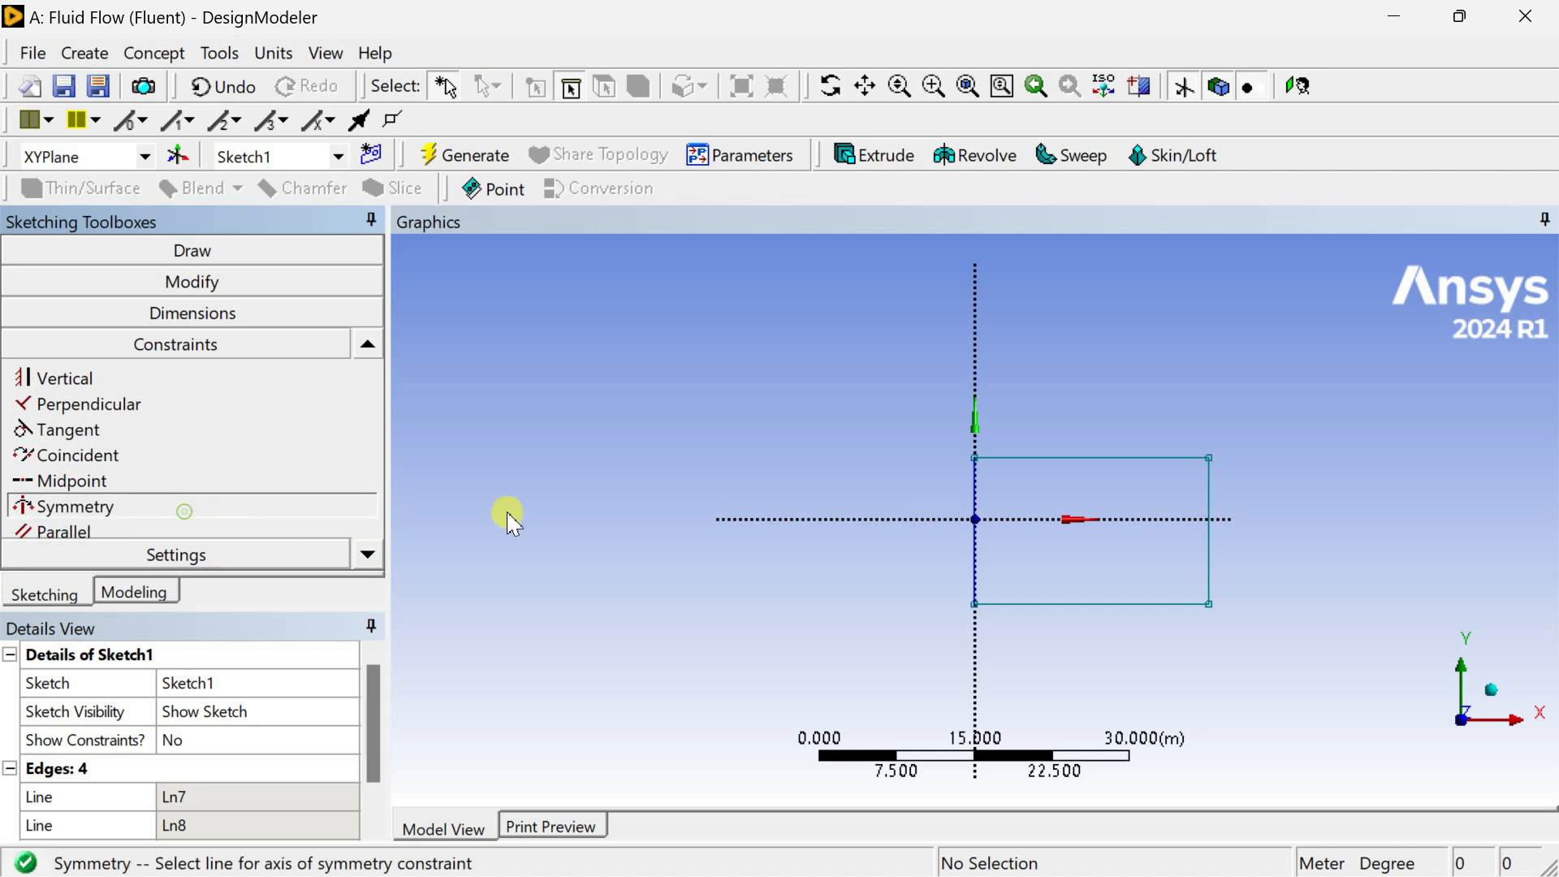
{"action": "left_click", "coordinate": [1032, 520]}
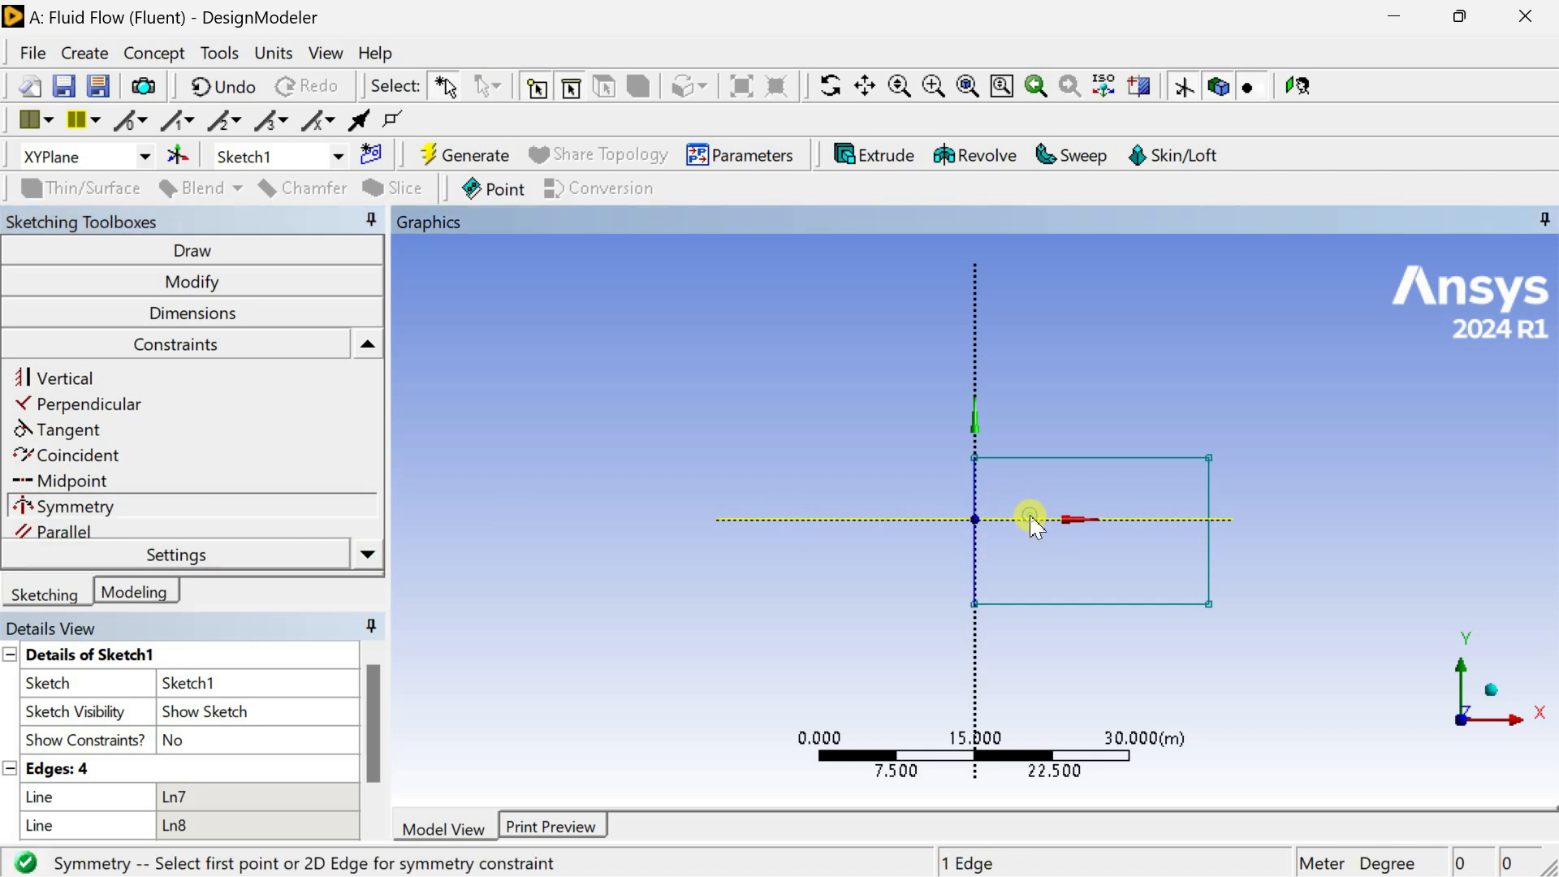
{"action": "left_click", "coordinate": [1060, 459]}
{"action": "left_click", "coordinate": [1100, 603]}
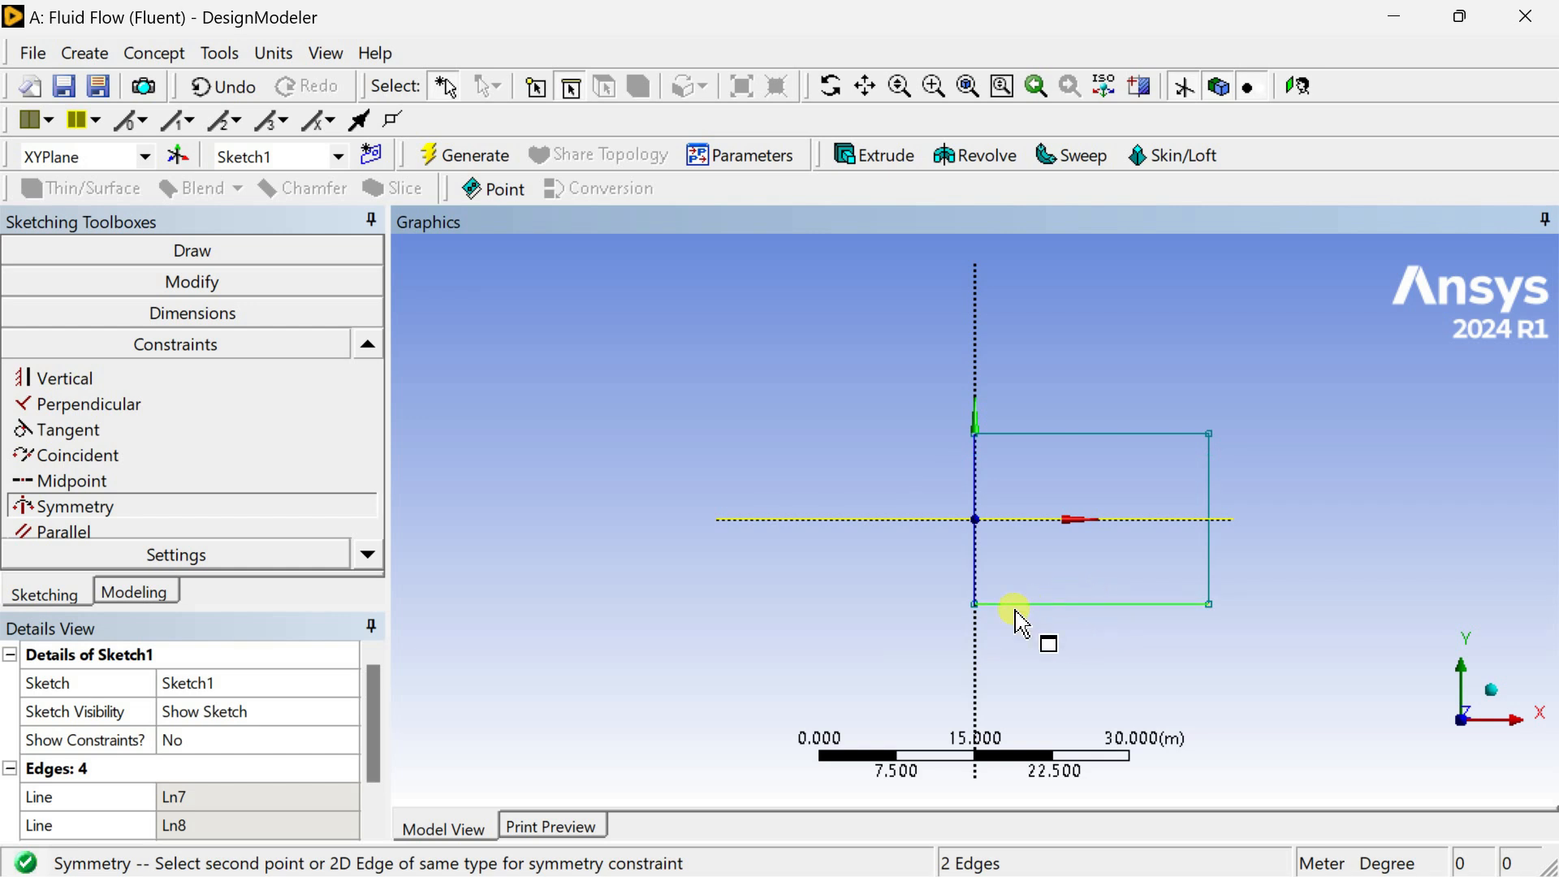
Dimension the rectangle's horizontal length and vertical height.
{"action": "left_click", "coordinate": [228, 313]}
{"action": "left_click", "coordinate": [1129, 433]}
{"action": "left_click", "coordinate": [1124, 375]}
{"action": "left_click", "coordinate": [977, 497]}
{"action": "left_click", "coordinate": [888, 455]}
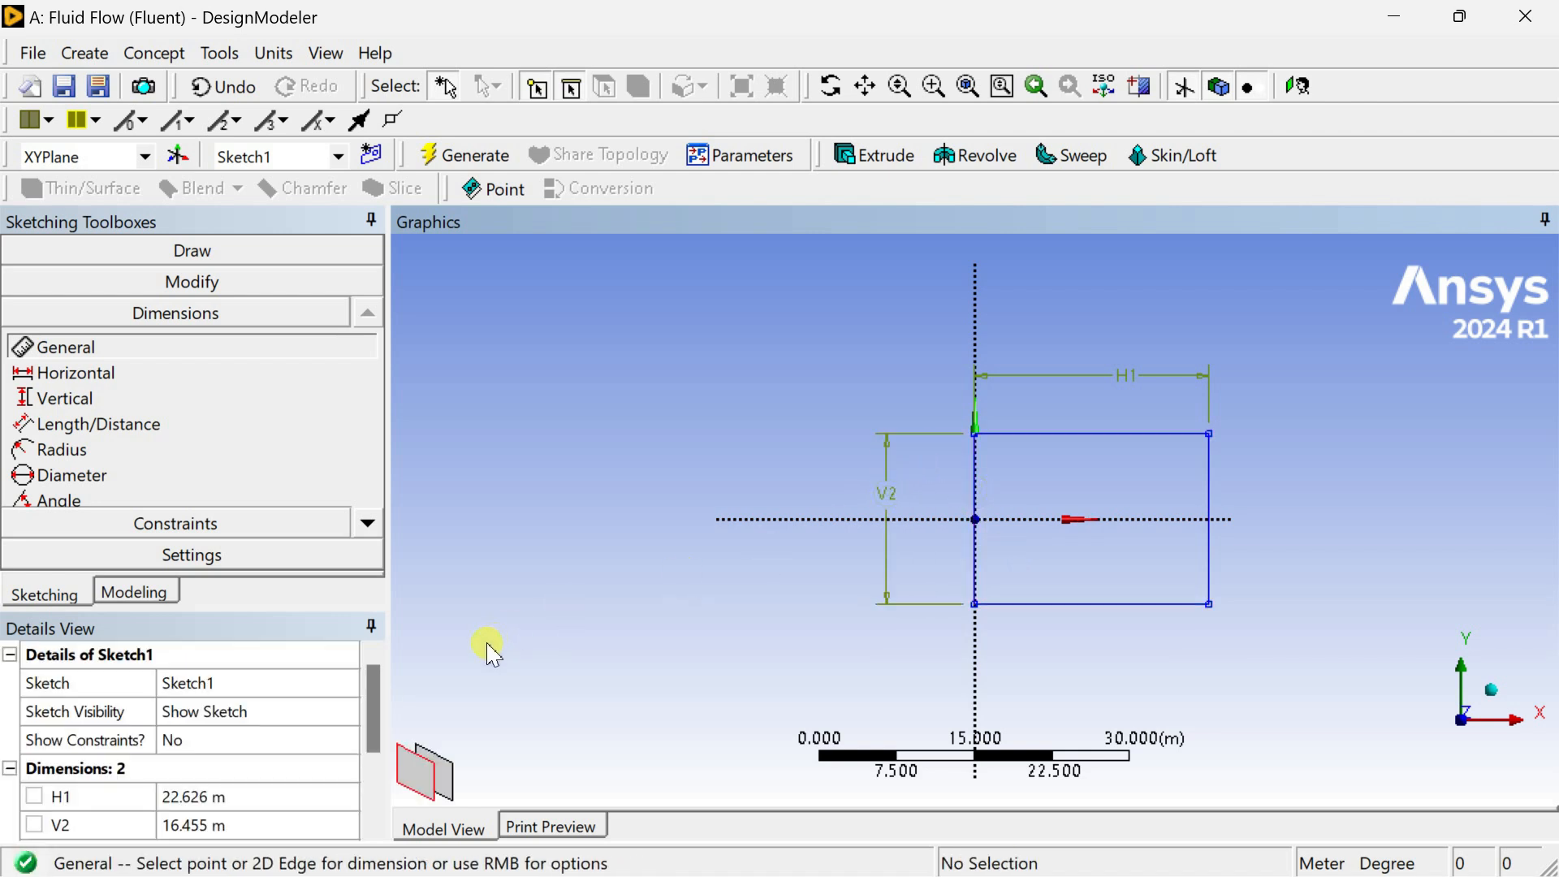
Set the rectangle's horizontal dimension H1 to 2 m and its vertical dimension V2 to 0.3 m.
{"action": "left_click", "coordinate": [286, 796]}
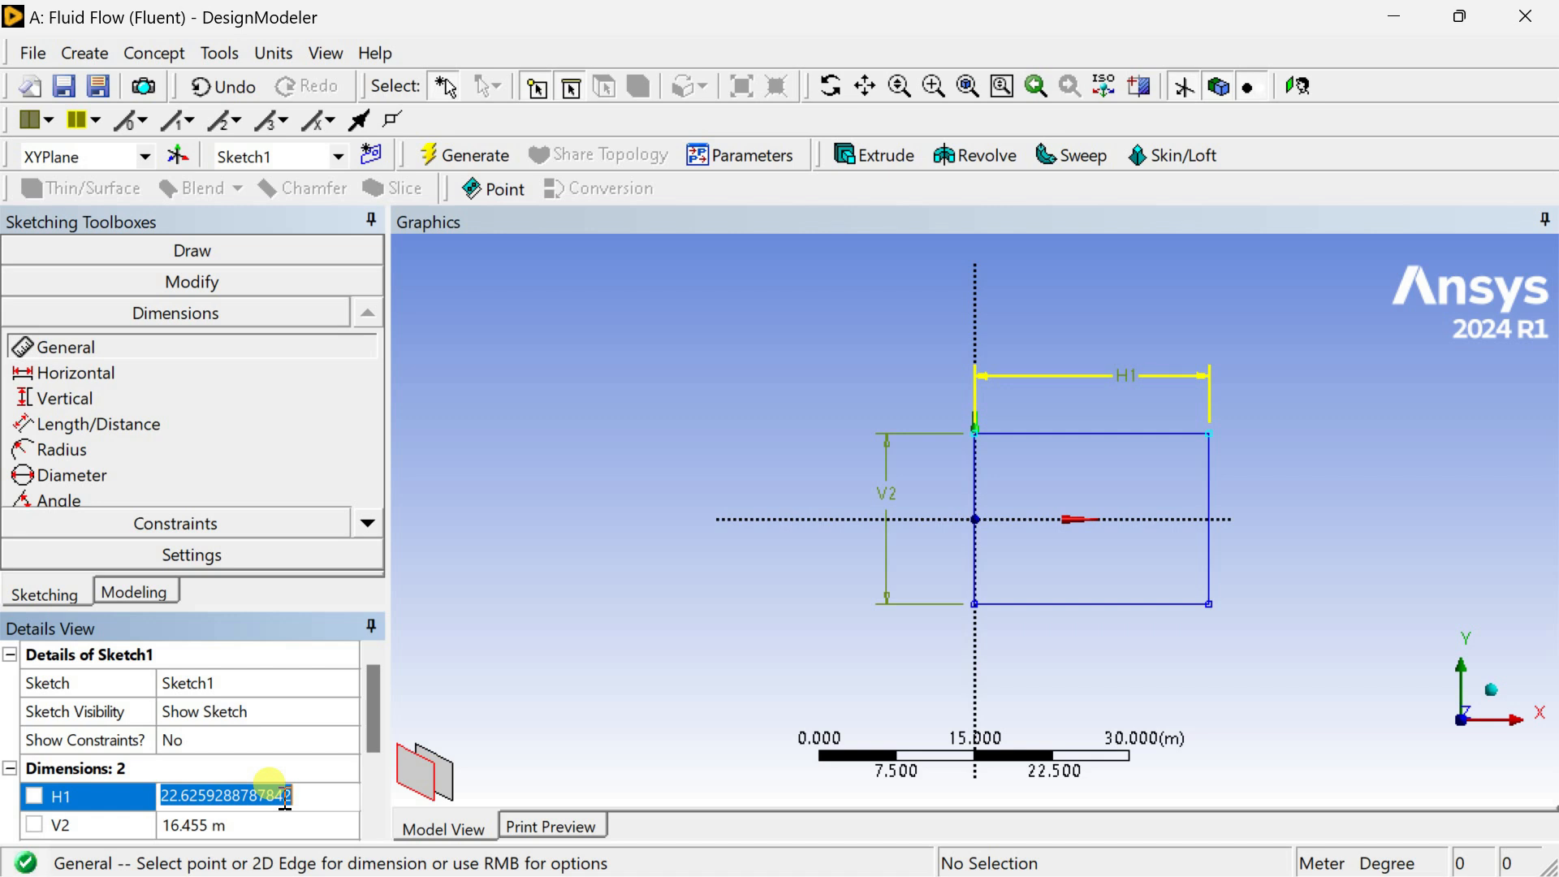
{"action": "type", "text": "2"}
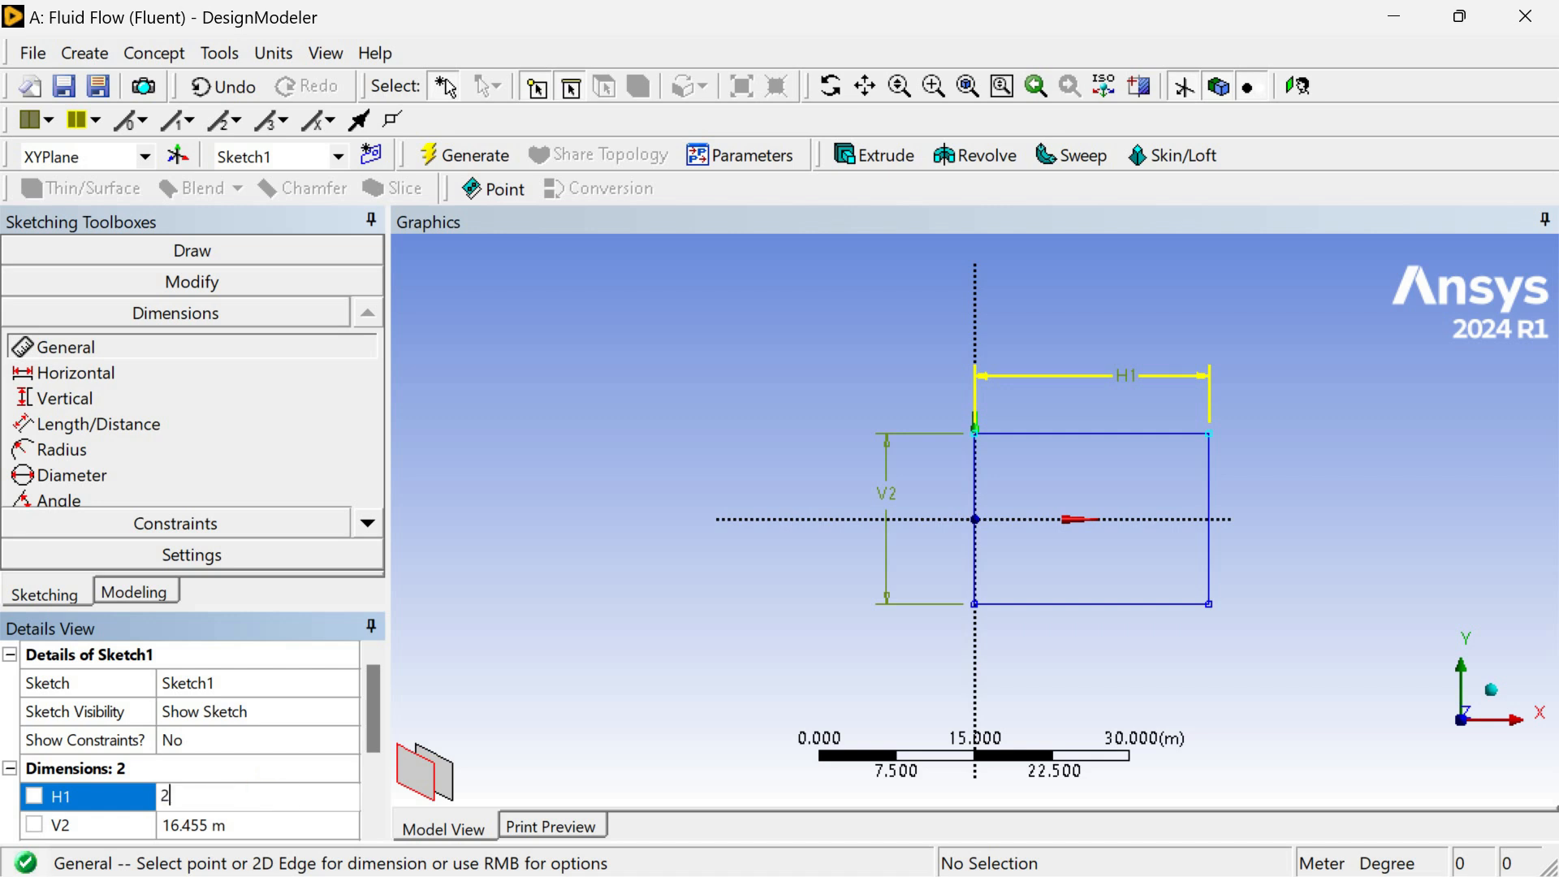
{"action": "left_click", "coordinate": [282, 825]}
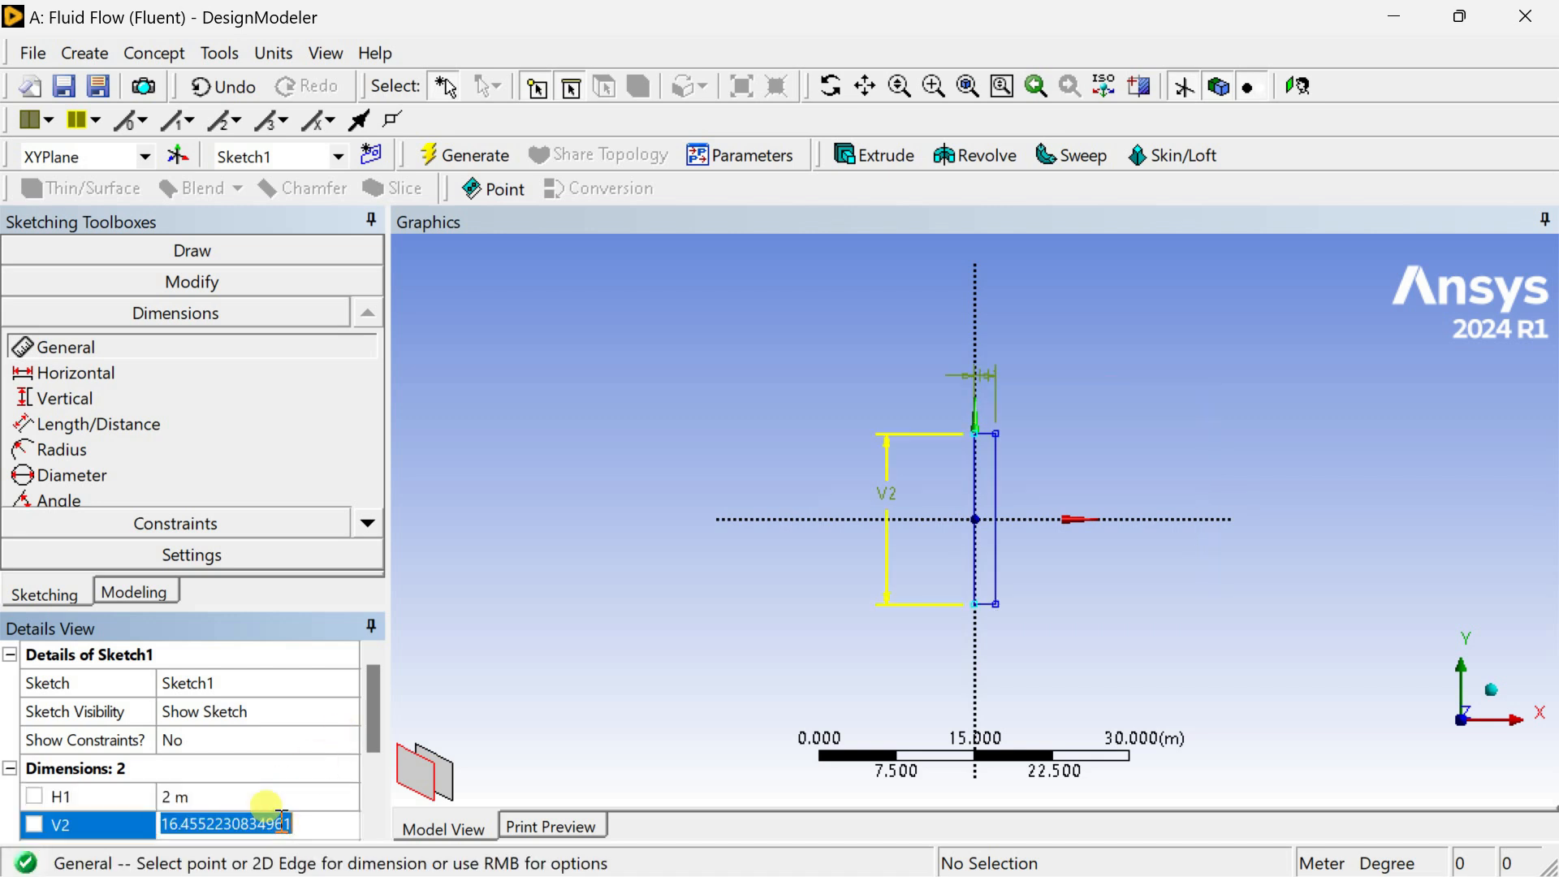
{"action": "type", "text": "0.3"}
{"action": "key", "text": "Return"}
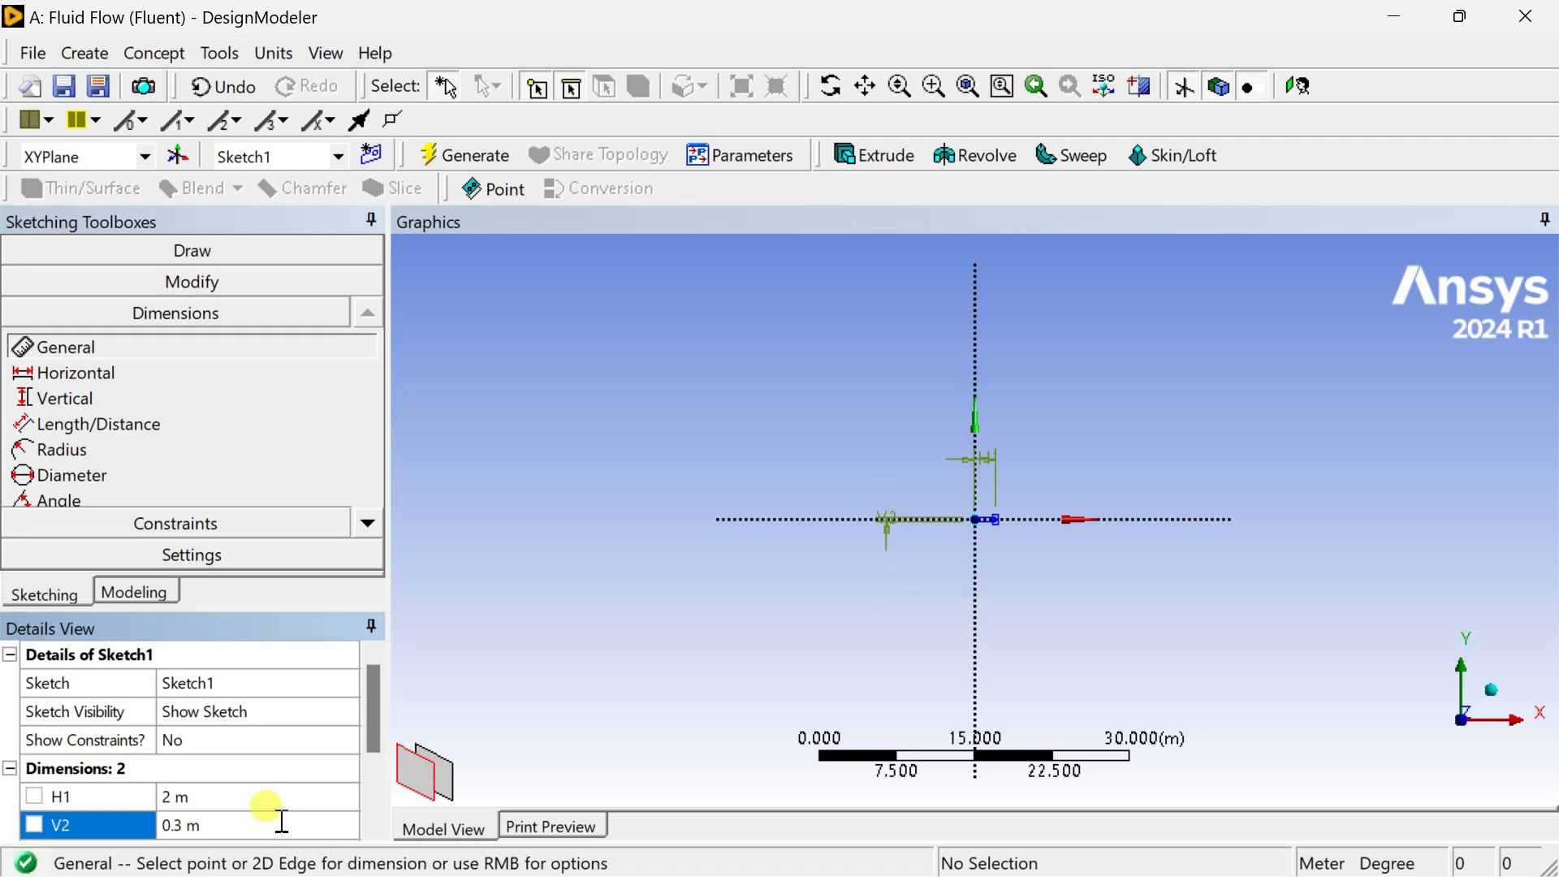
{"action": "scroll", "coordinate": [982, 545], "scroll_direction": "up", "scroll_amount": 5}
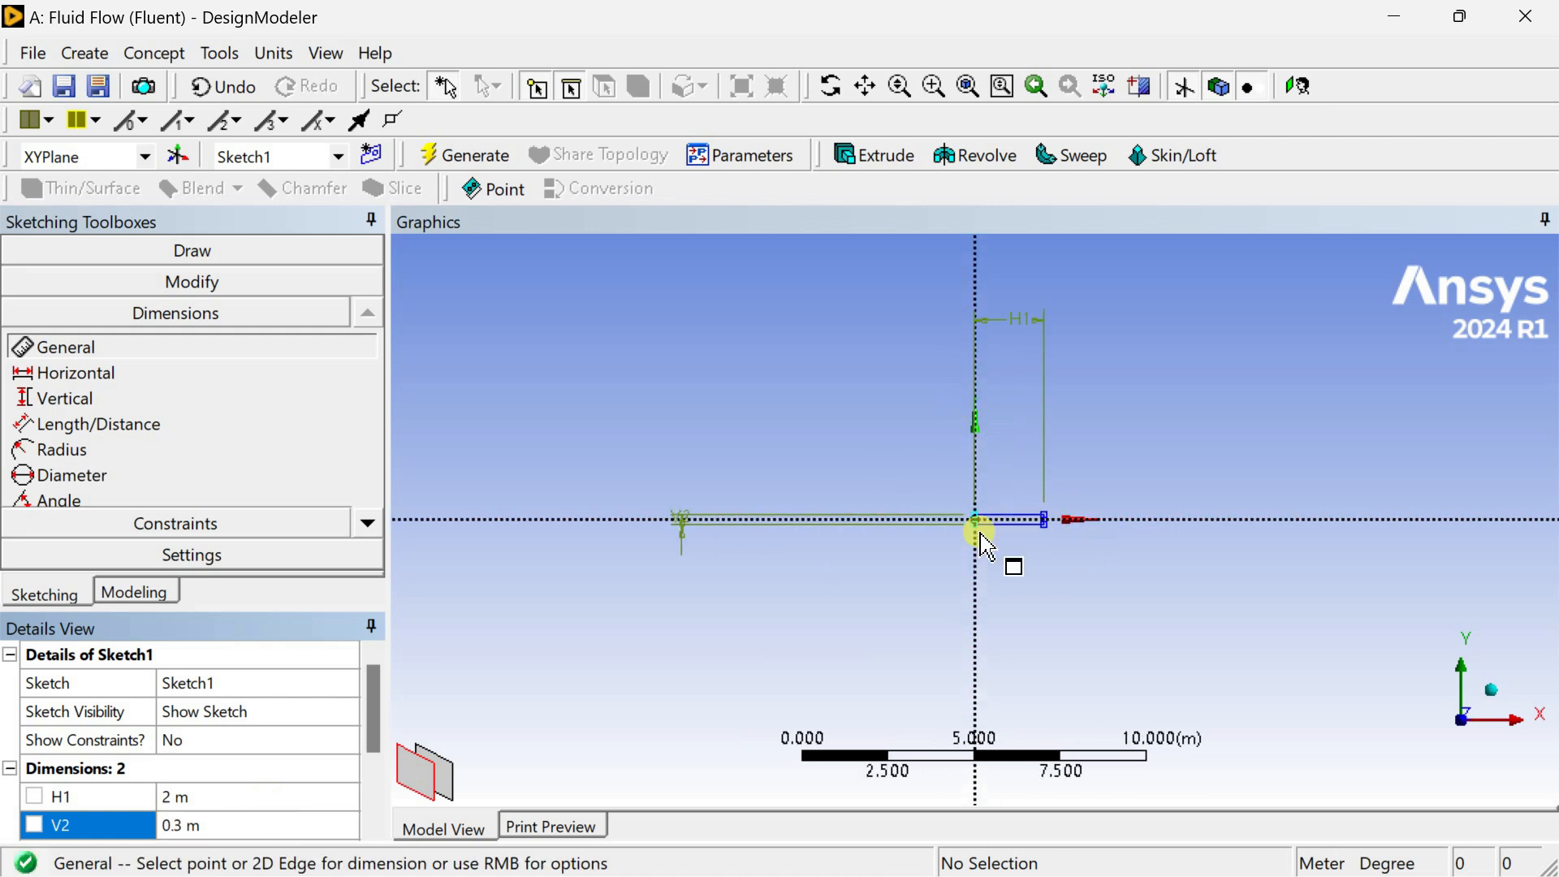
{"action": "scroll", "coordinate": [980, 556], "scroll_direction": "down", "scroll_amount": 2}
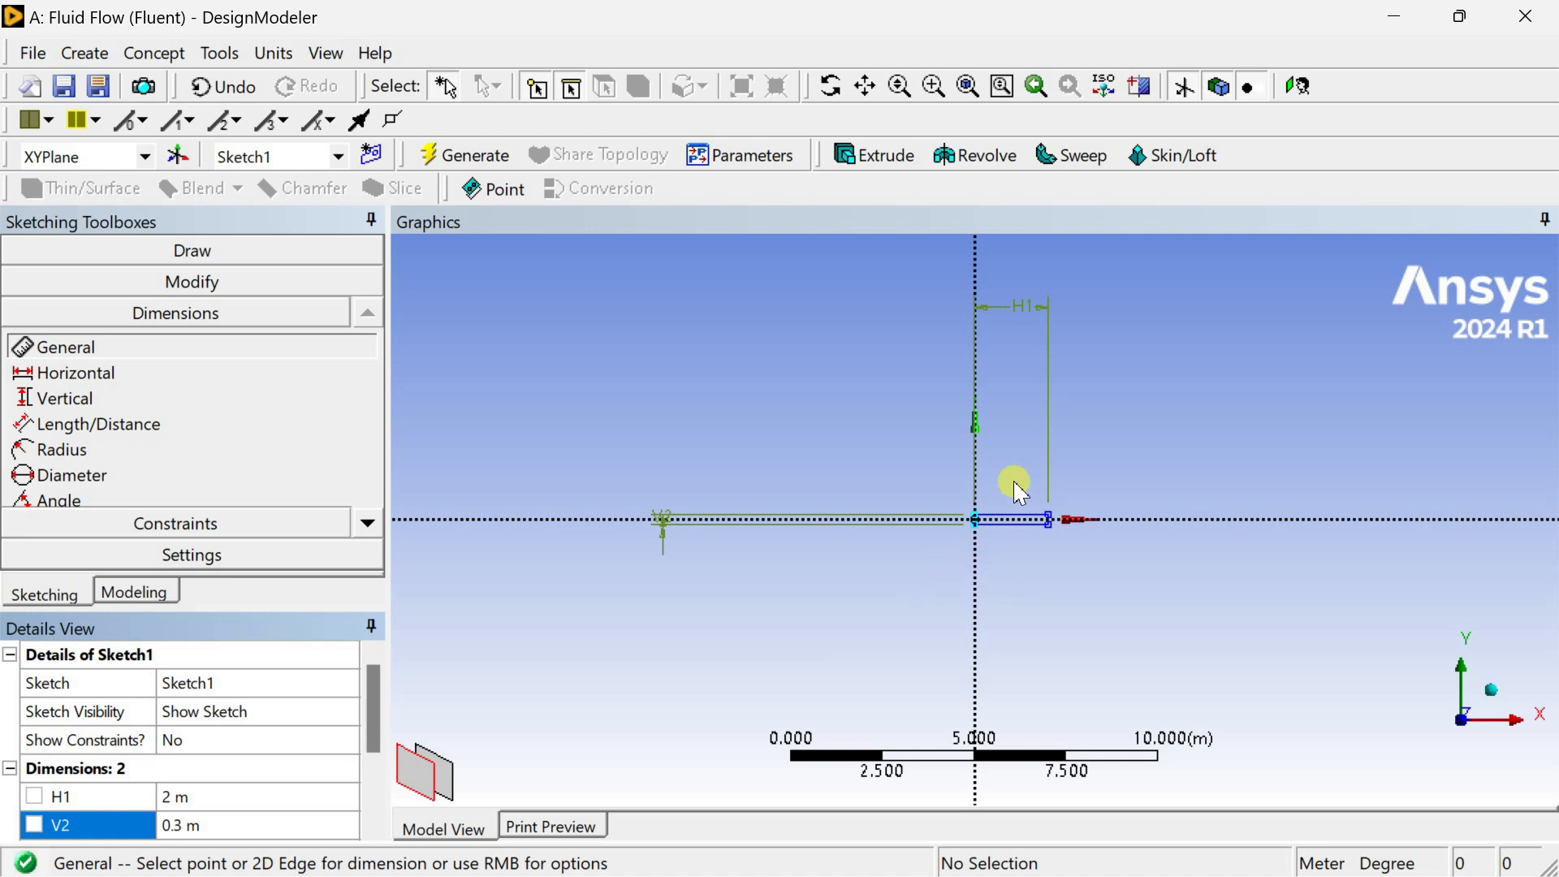
{"action": "left_click", "coordinate": [474, 157]}
Move the horizontal dimension H1 down so it sits just above the rectangle.
{"action": "left_click", "coordinate": [368, 524]}
{"action": "left_click", "coordinate": [368, 524]}
{"action": "left_click", "coordinate": [368, 524]}
{"action": "left_click", "coordinate": [368, 523]}
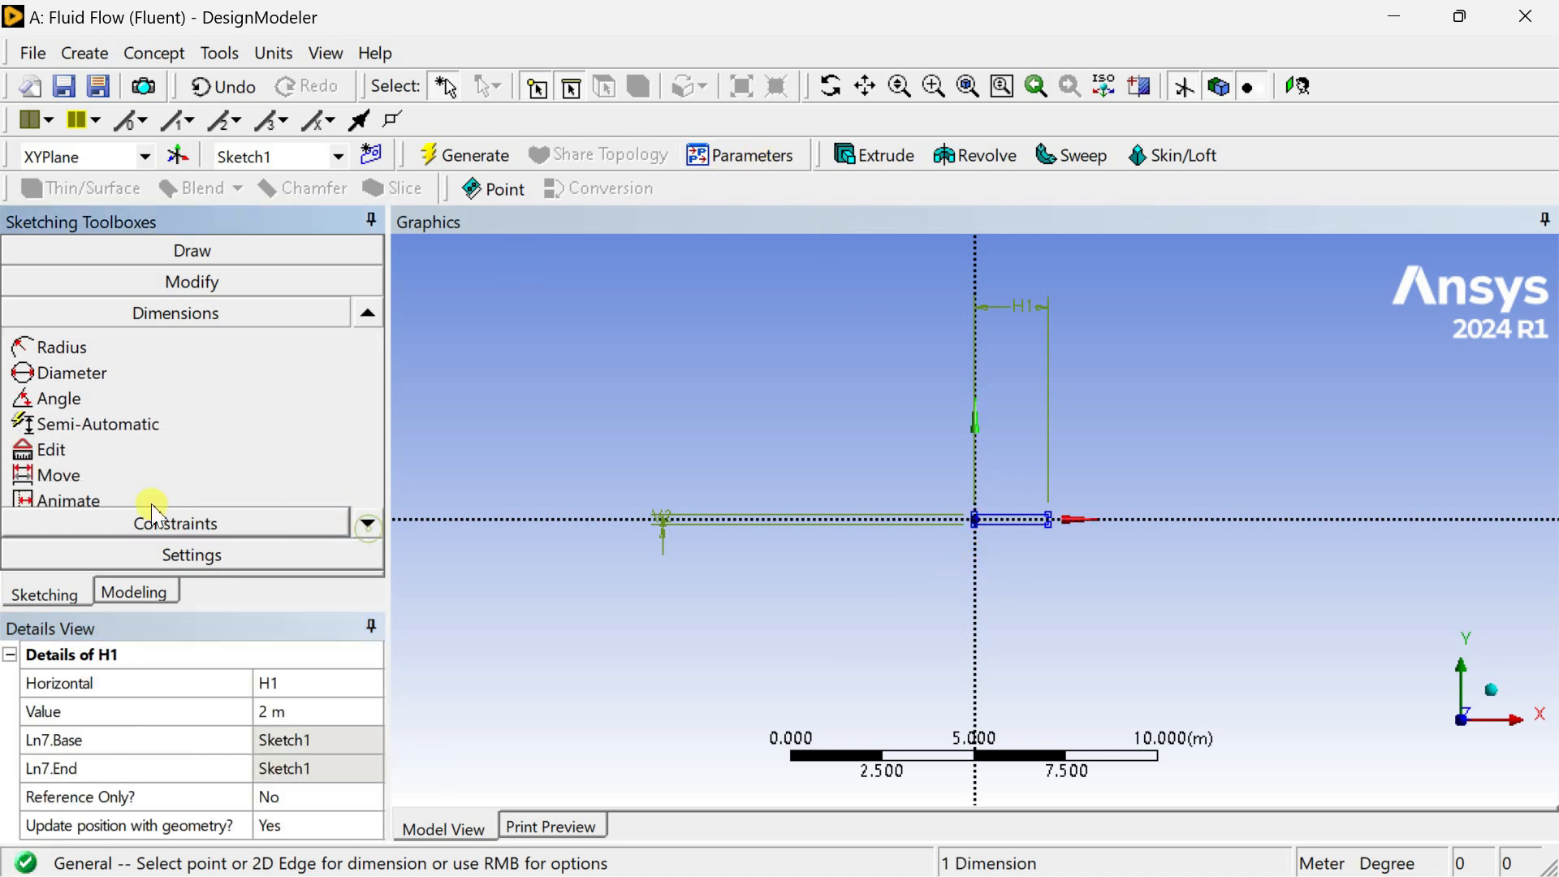
{"action": "left_click", "coordinate": [96, 476]}
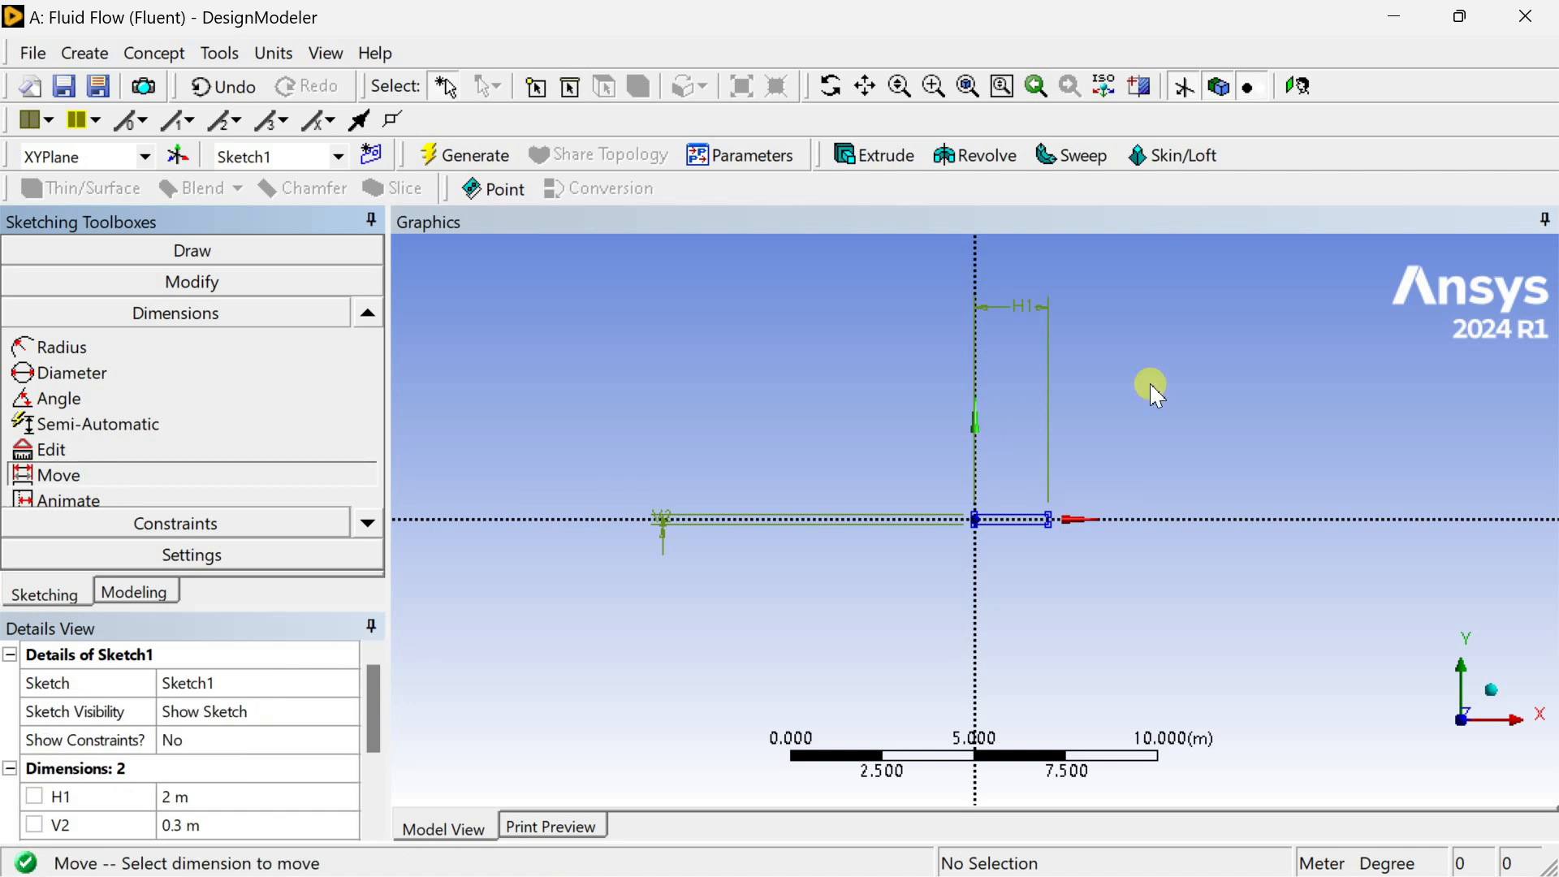
{"action": "left_click", "coordinate": [1006, 307]}
{"action": "scroll", "coordinate": [1013, 479], "scroll_direction": "up", "scroll_amount": 5}
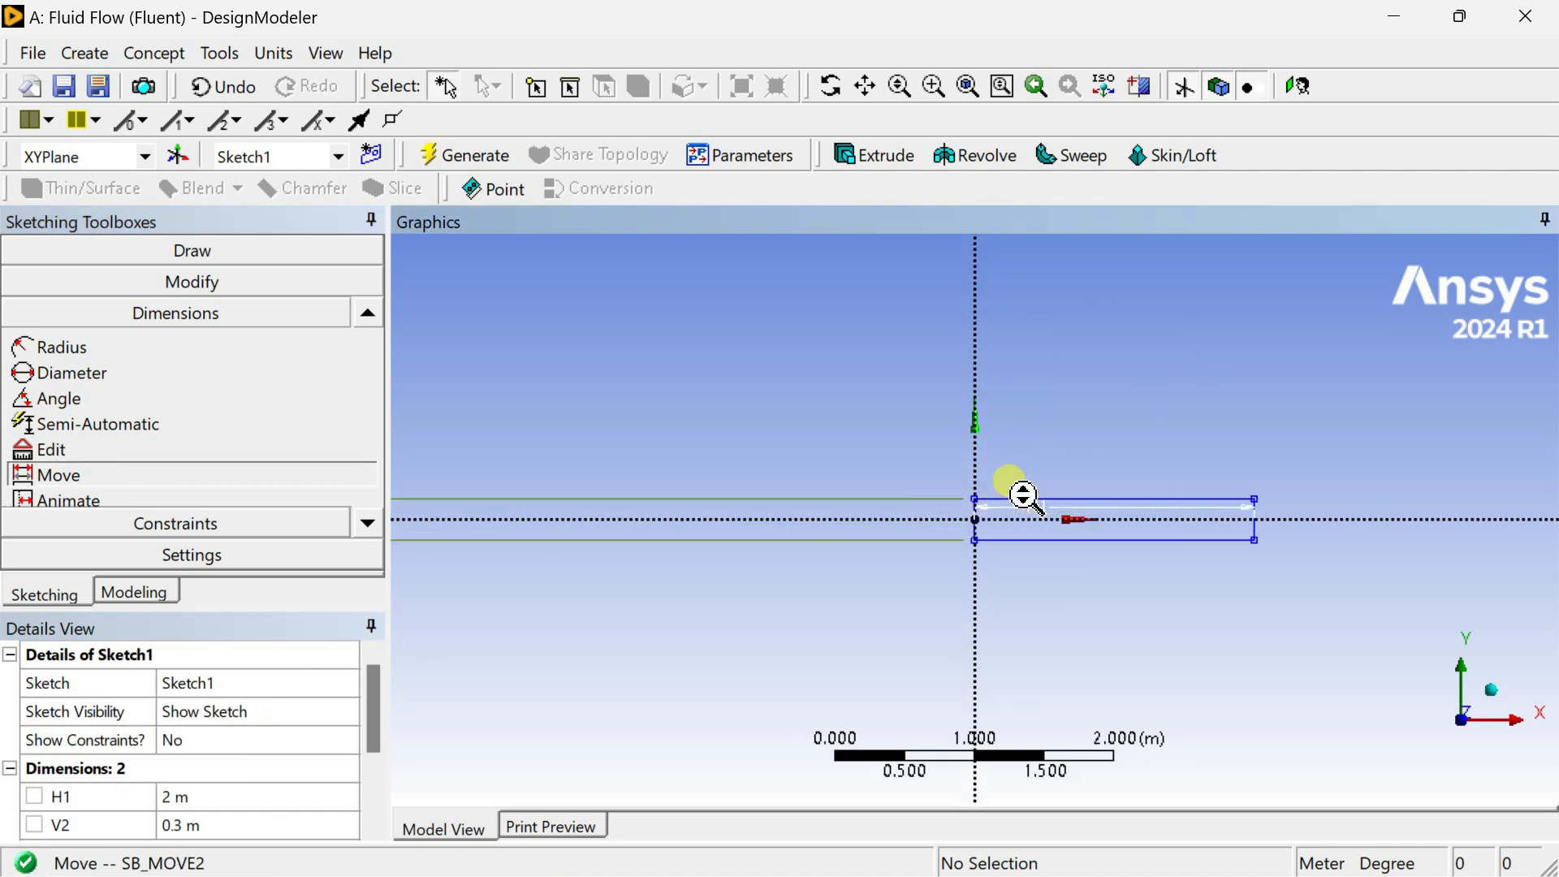
{"action": "left_click", "coordinate": [1031, 466]}
Move the vertical dimension V2 close to the rectangle's side on the Y axis and regenerate the model.
{"action": "scroll", "coordinate": [861, 405], "scroll_direction": "down", "scroll_amount": 3}
{"action": "scroll", "coordinate": [863, 409], "scroll_direction": "down", "scroll_amount": 3}
{"action": "left_click", "coordinate": [644, 522]}
{"action": "scroll", "coordinate": [960, 543], "scroll_direction": "up", "scroll_amount": 2}
{"action": "scroll", "coordinate": [960, 543], "scroll_direction": "up", "scroll_amount": 5}
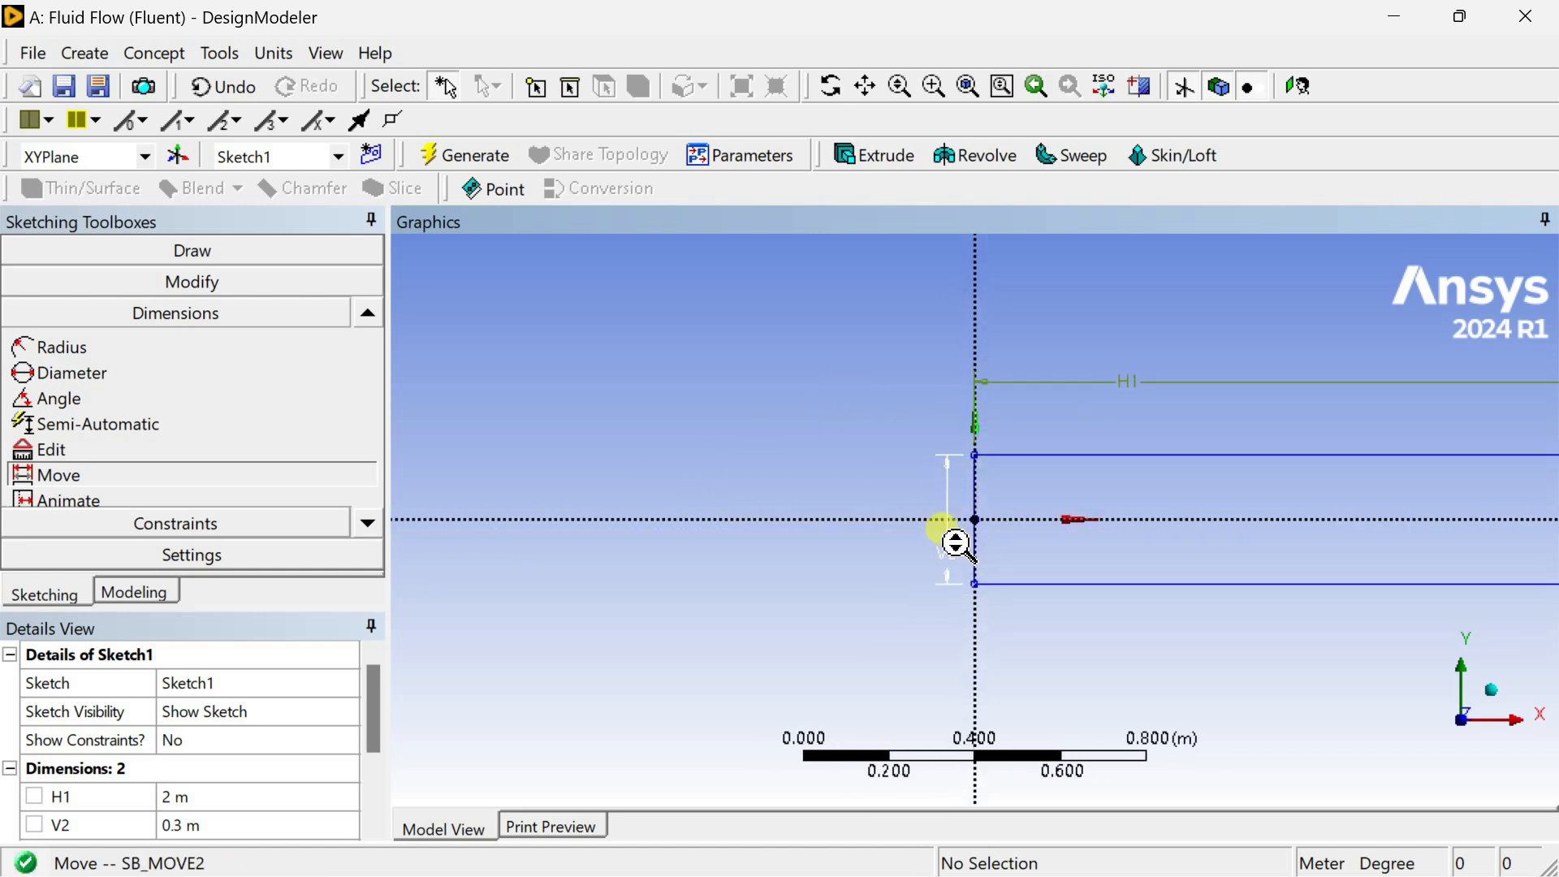
{"action": "left_click", "coordinate": [949, 507]}
{"action": "scroll", "coordinate": [878, 393], "scroll_direction": "down", "scroll_amount": 1}
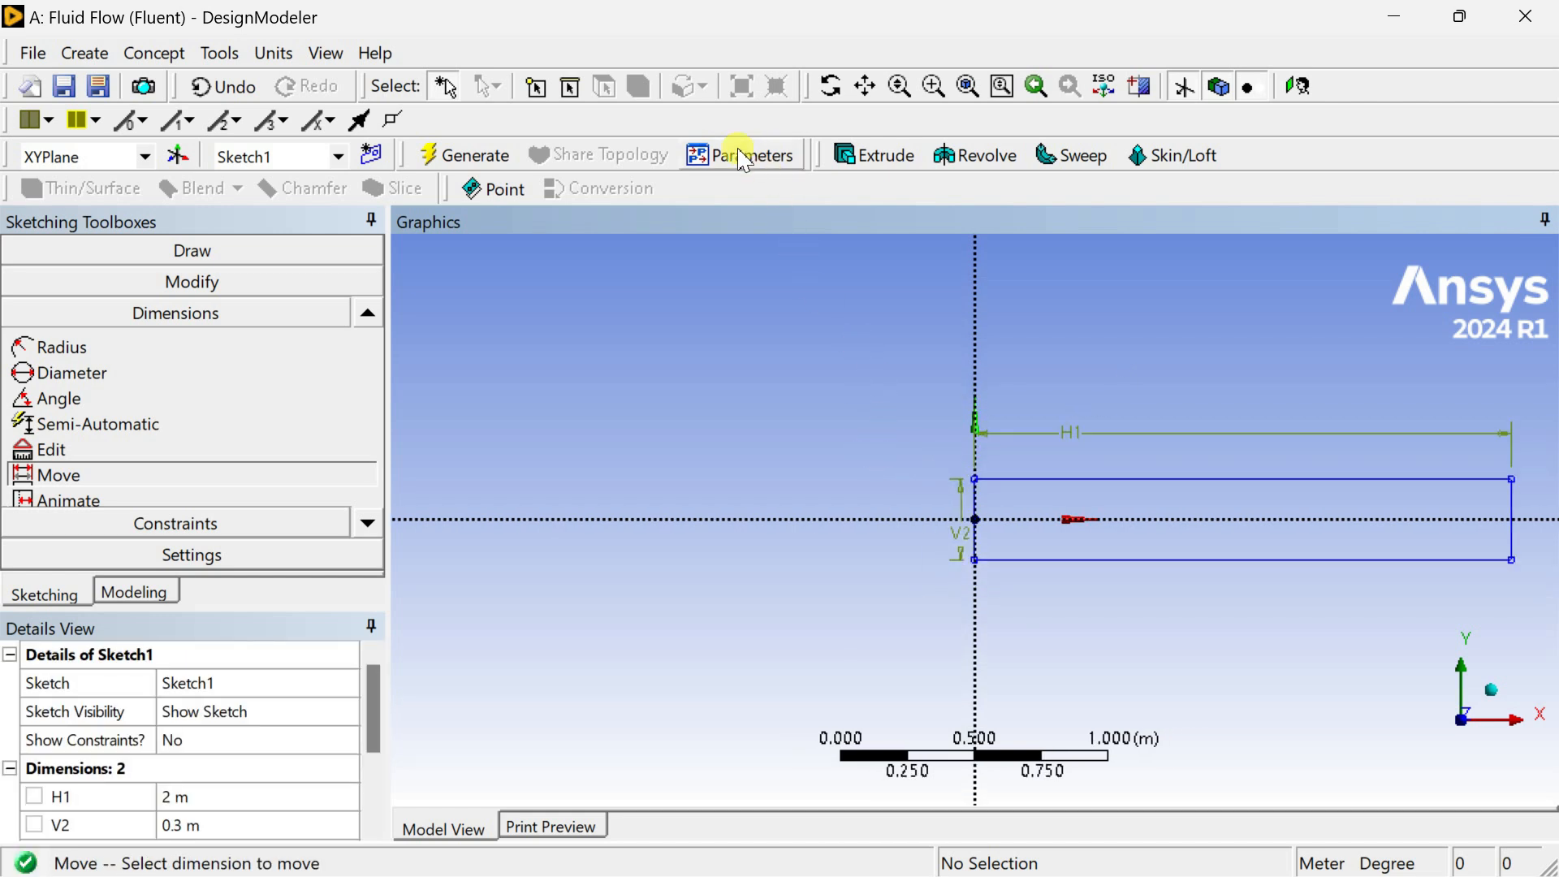
{"action": "left_click", "coordinate": [968, 87]}
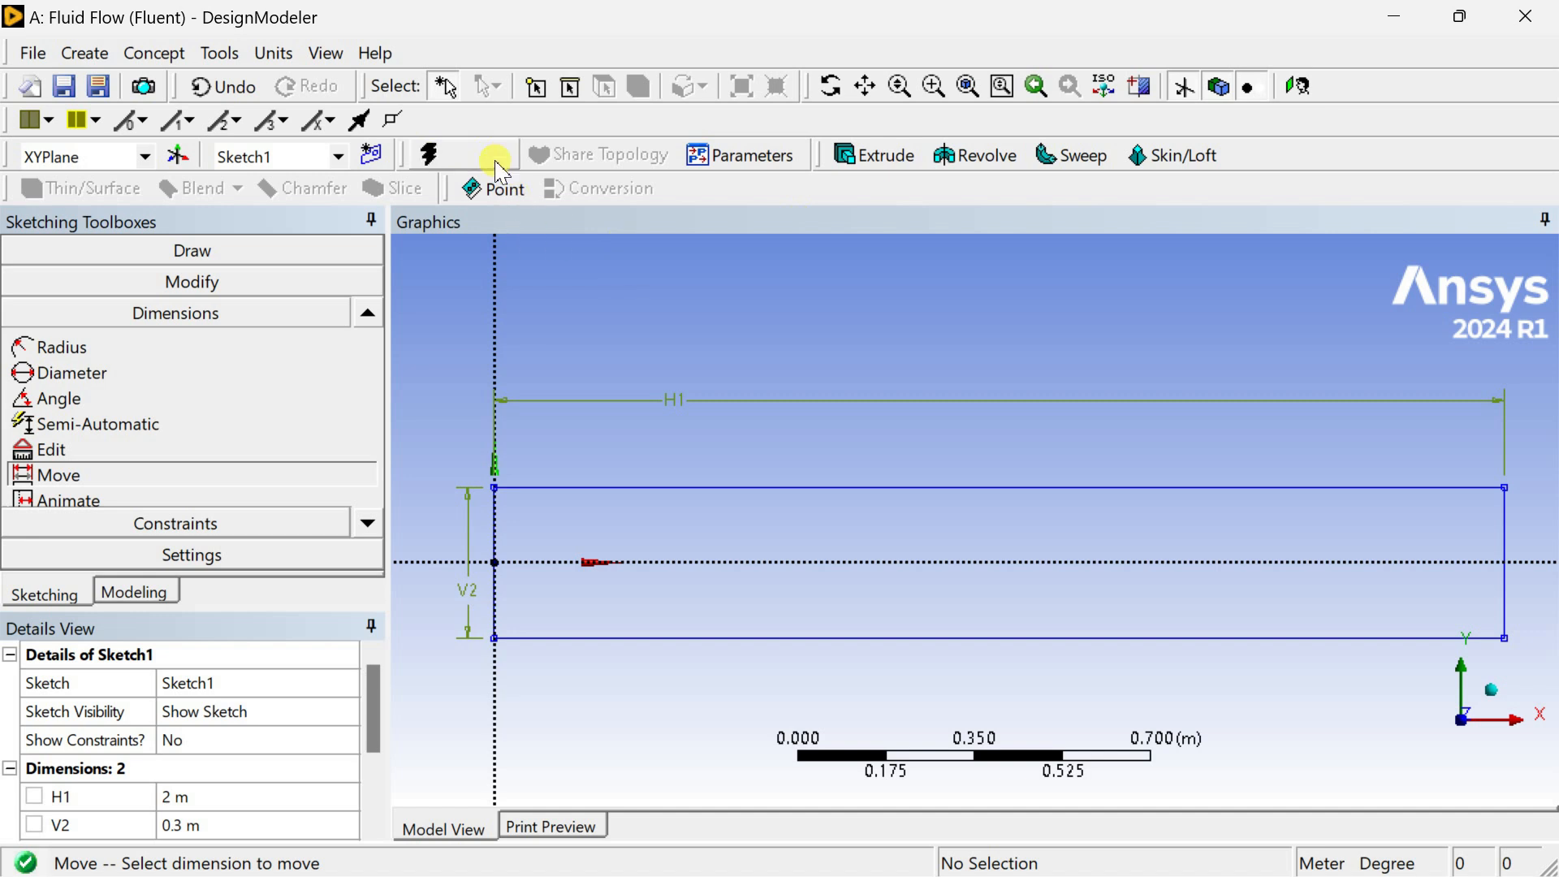
{"action": "left_click", "coordinate": [465, 151]}
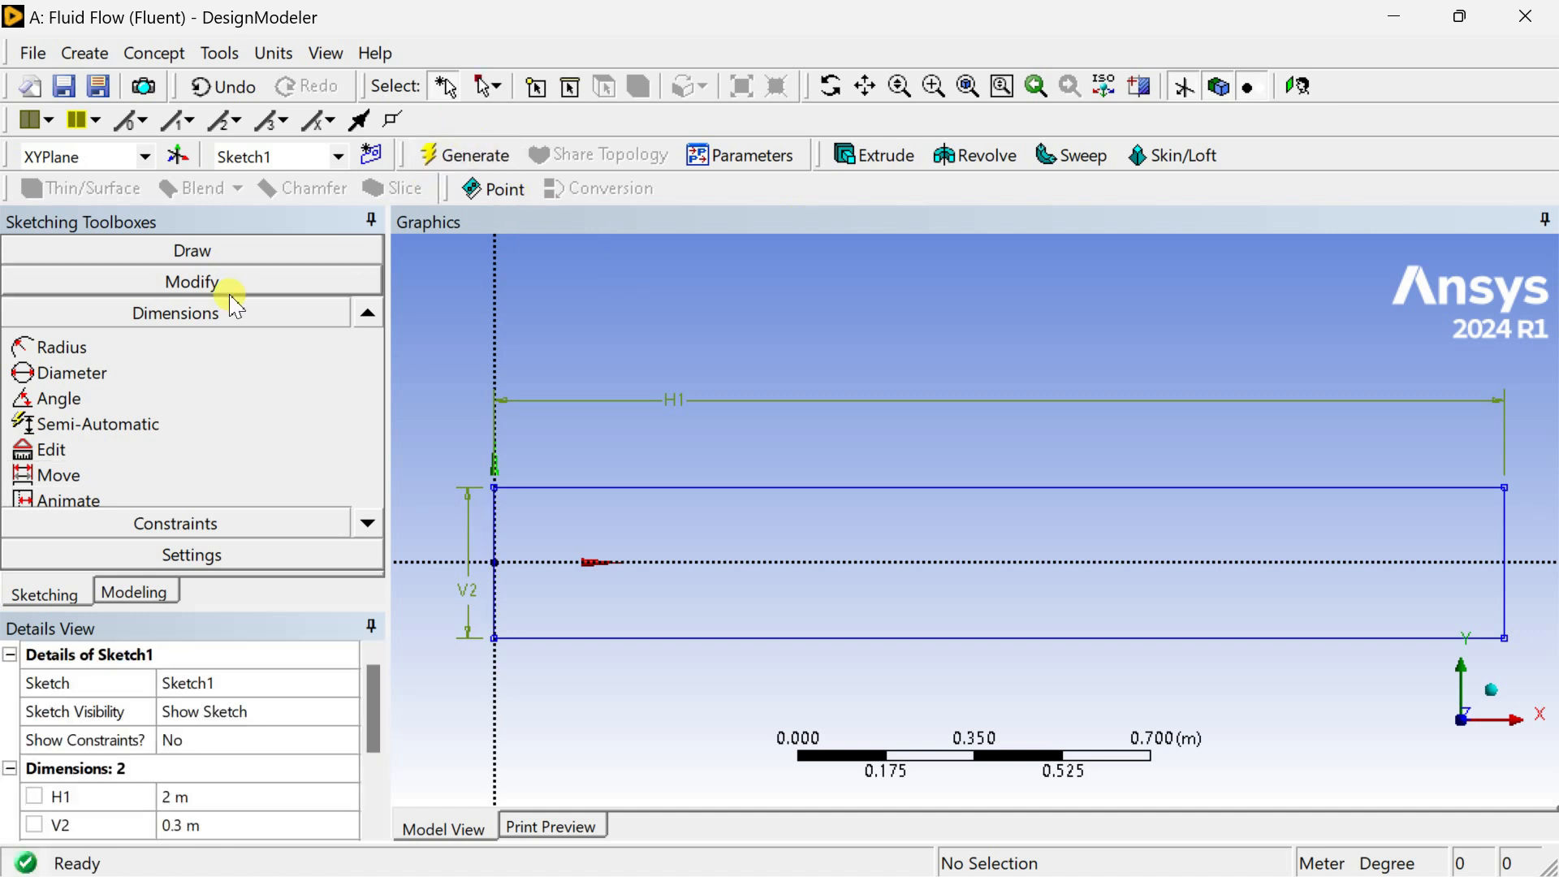
Draw a closed diamond-shaped polyline inside the rectangle, with its corners near the midpoints of the four sides.
{"action": "left_click", "coordinate": [219, 251]}
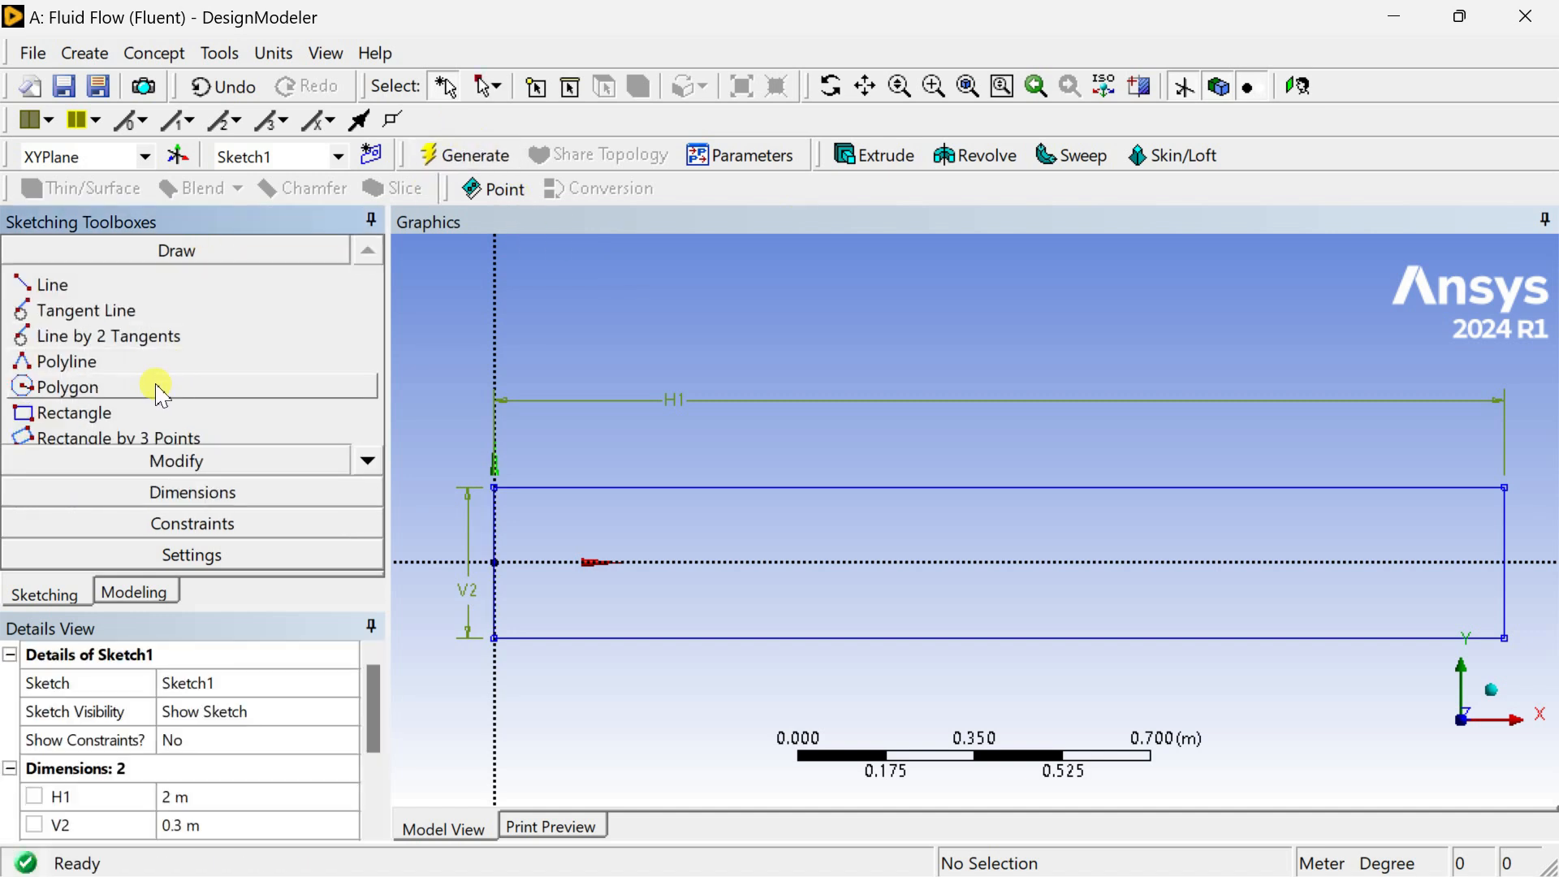
{"action": "left_click", "coordinate": [174, 362]}
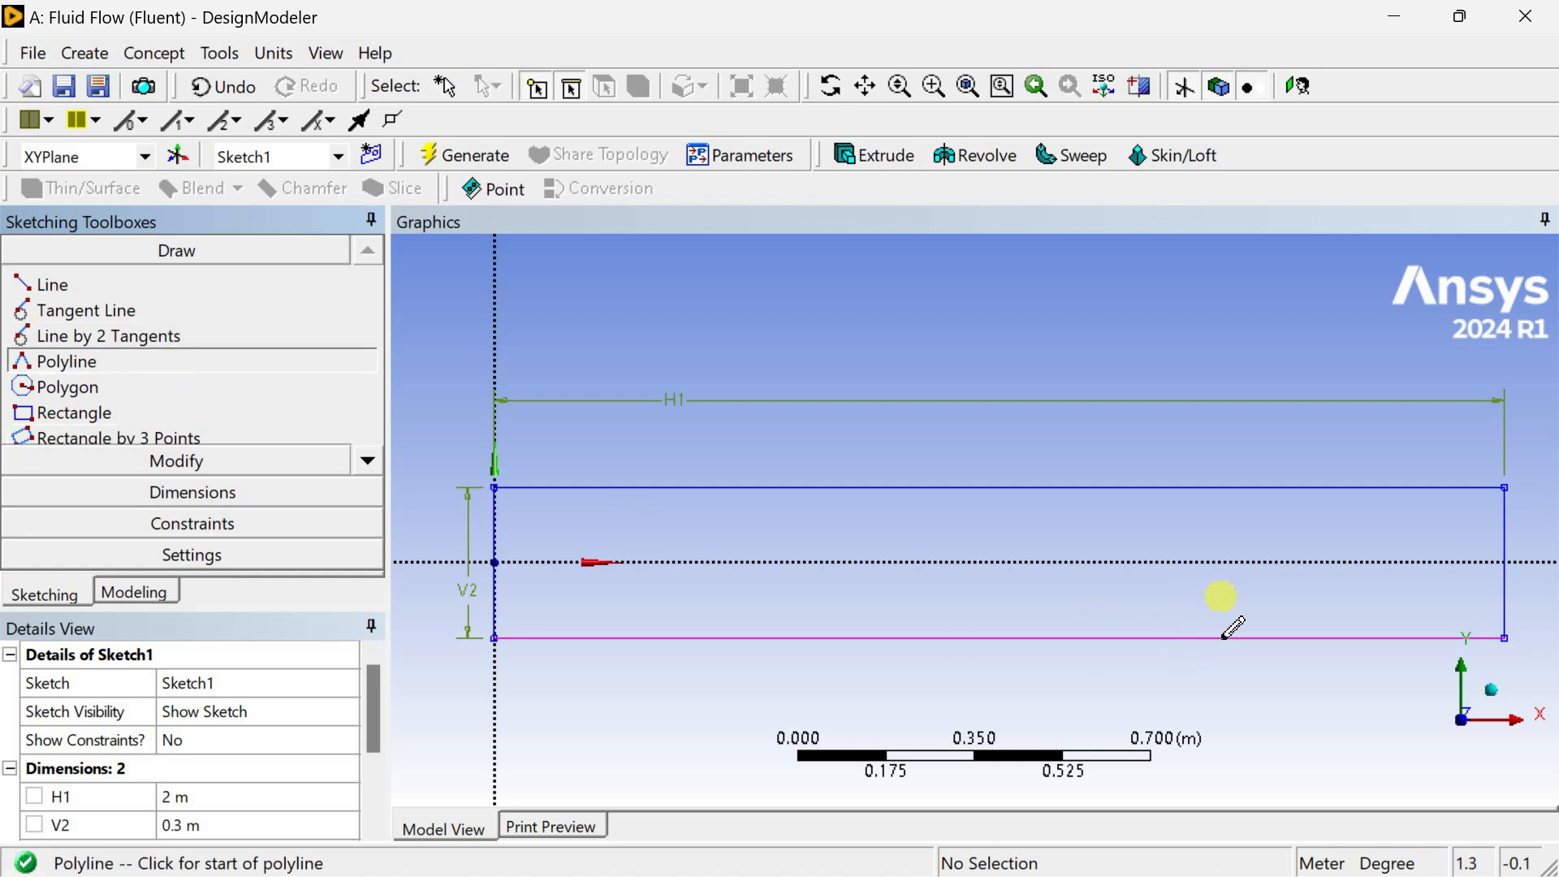
{"action": "left_click", "coordinate": [1005, 486]}
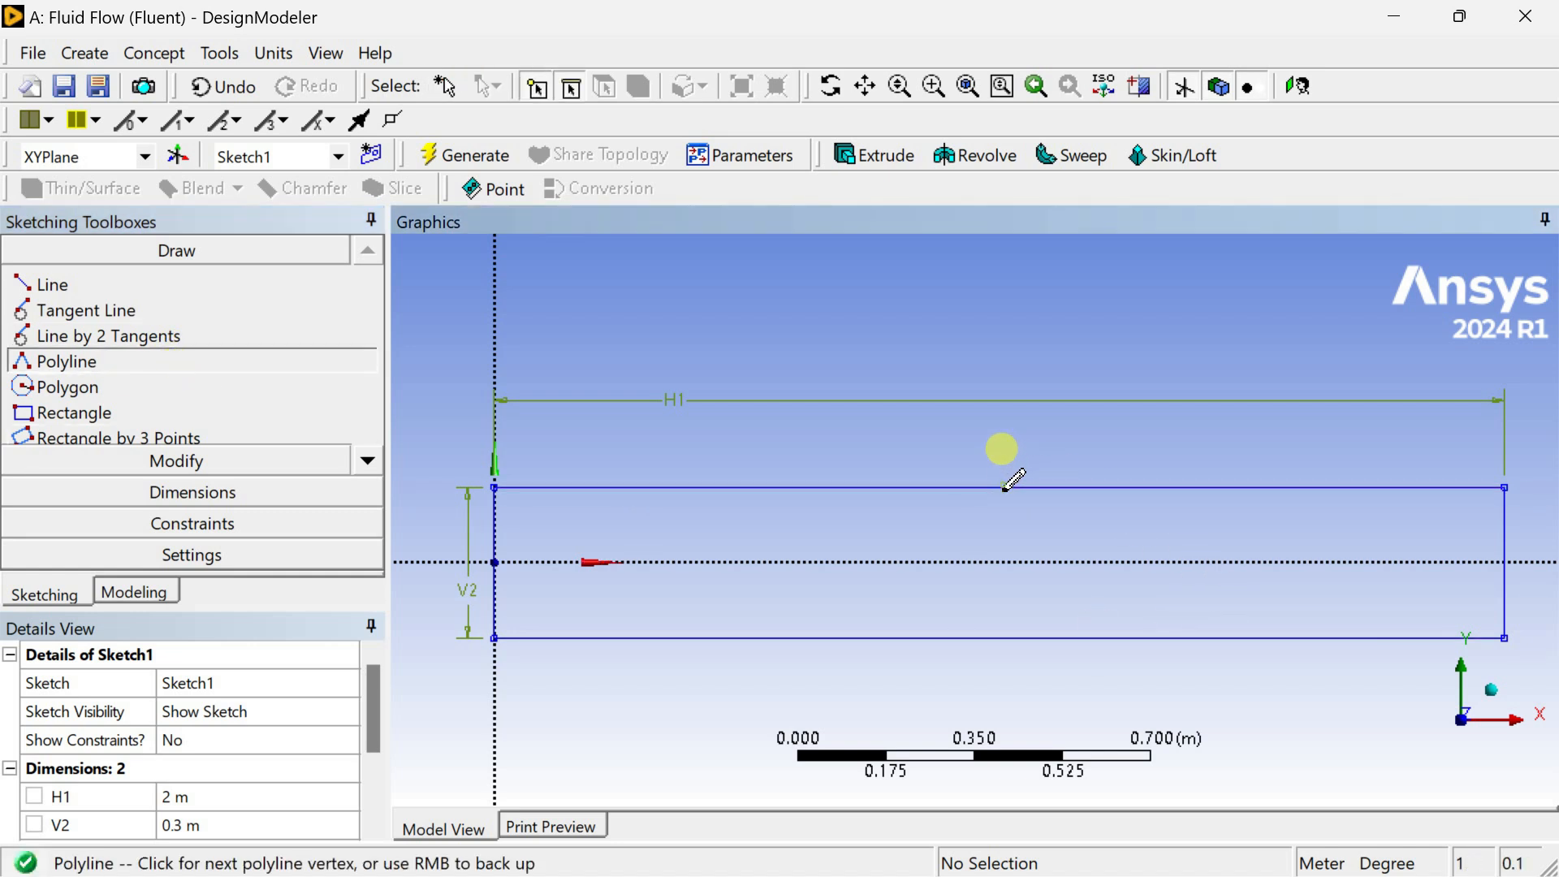
{"action": "left_click", "coordinate": [495, 562]}
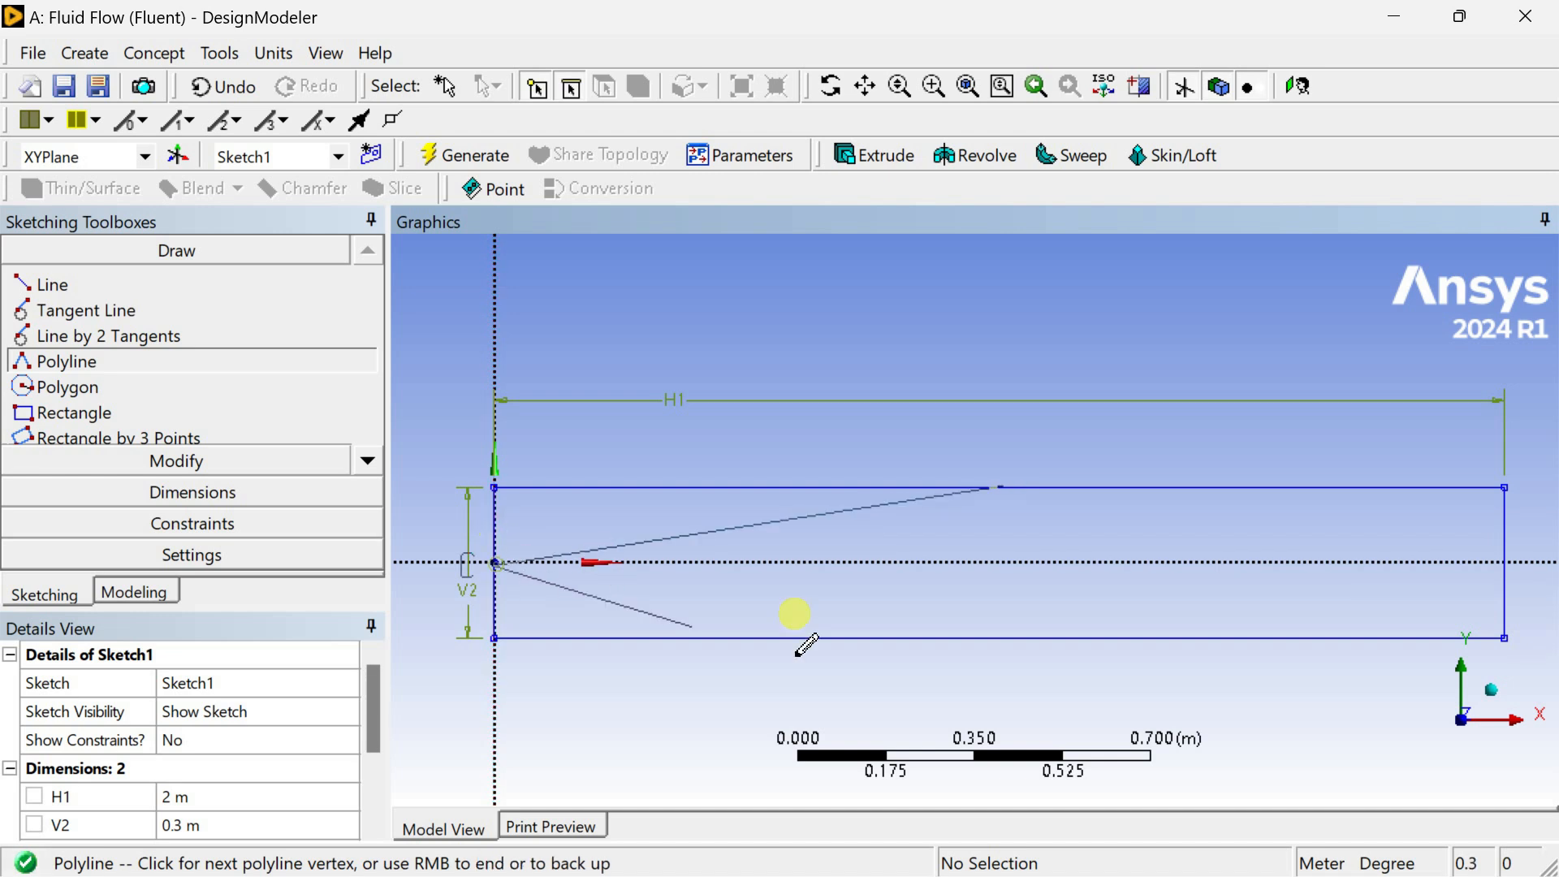
{"action": "left_click", "coordinate": [1027, 638]}
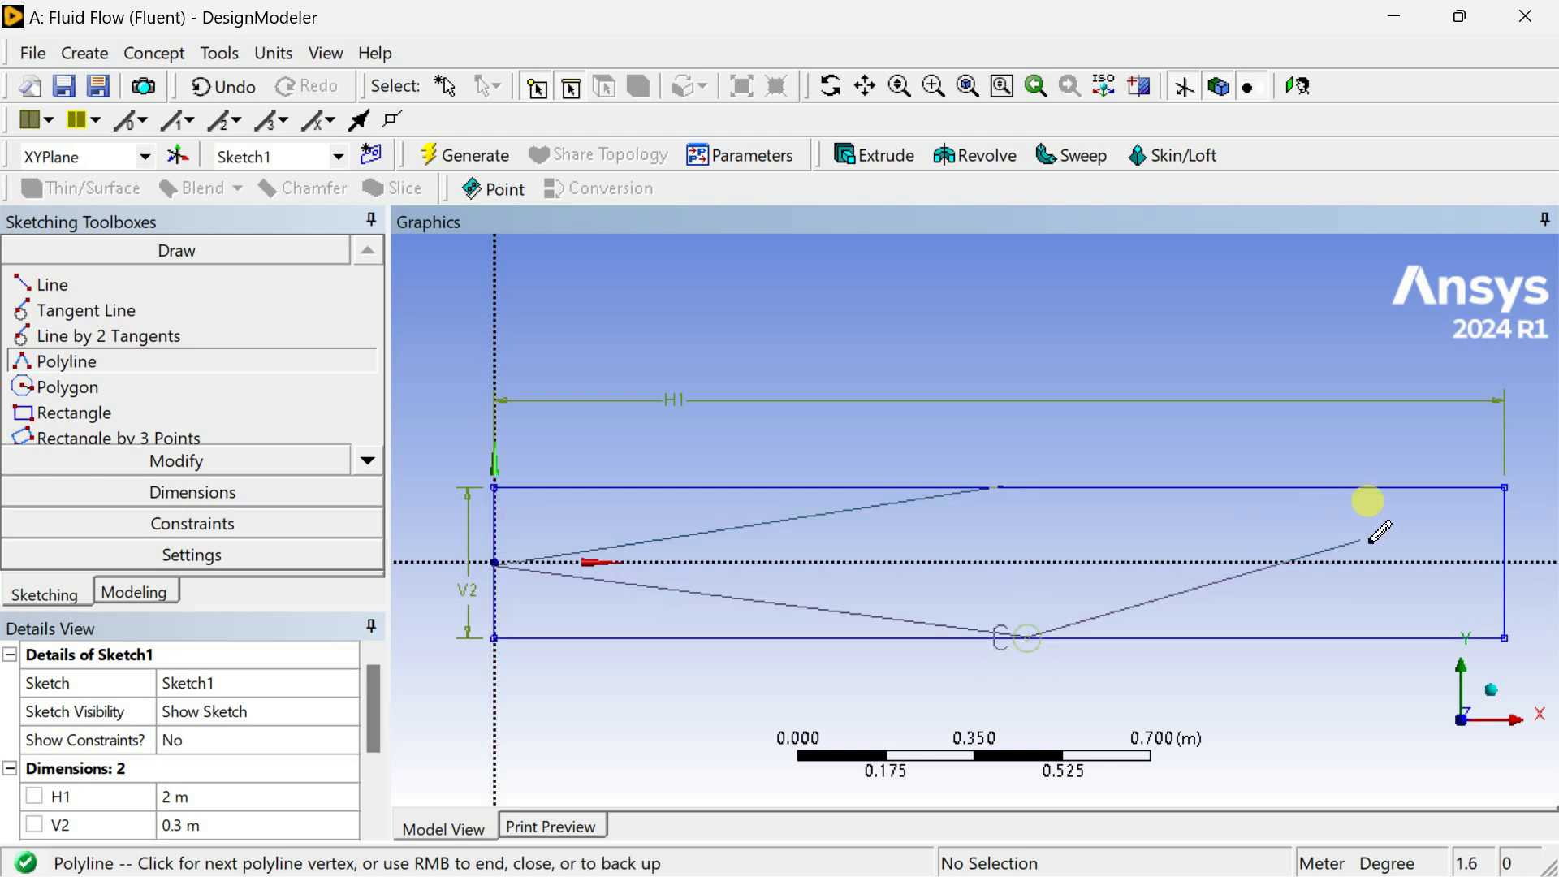
{"action": "left_click", "coordinate": [1501, 580]}
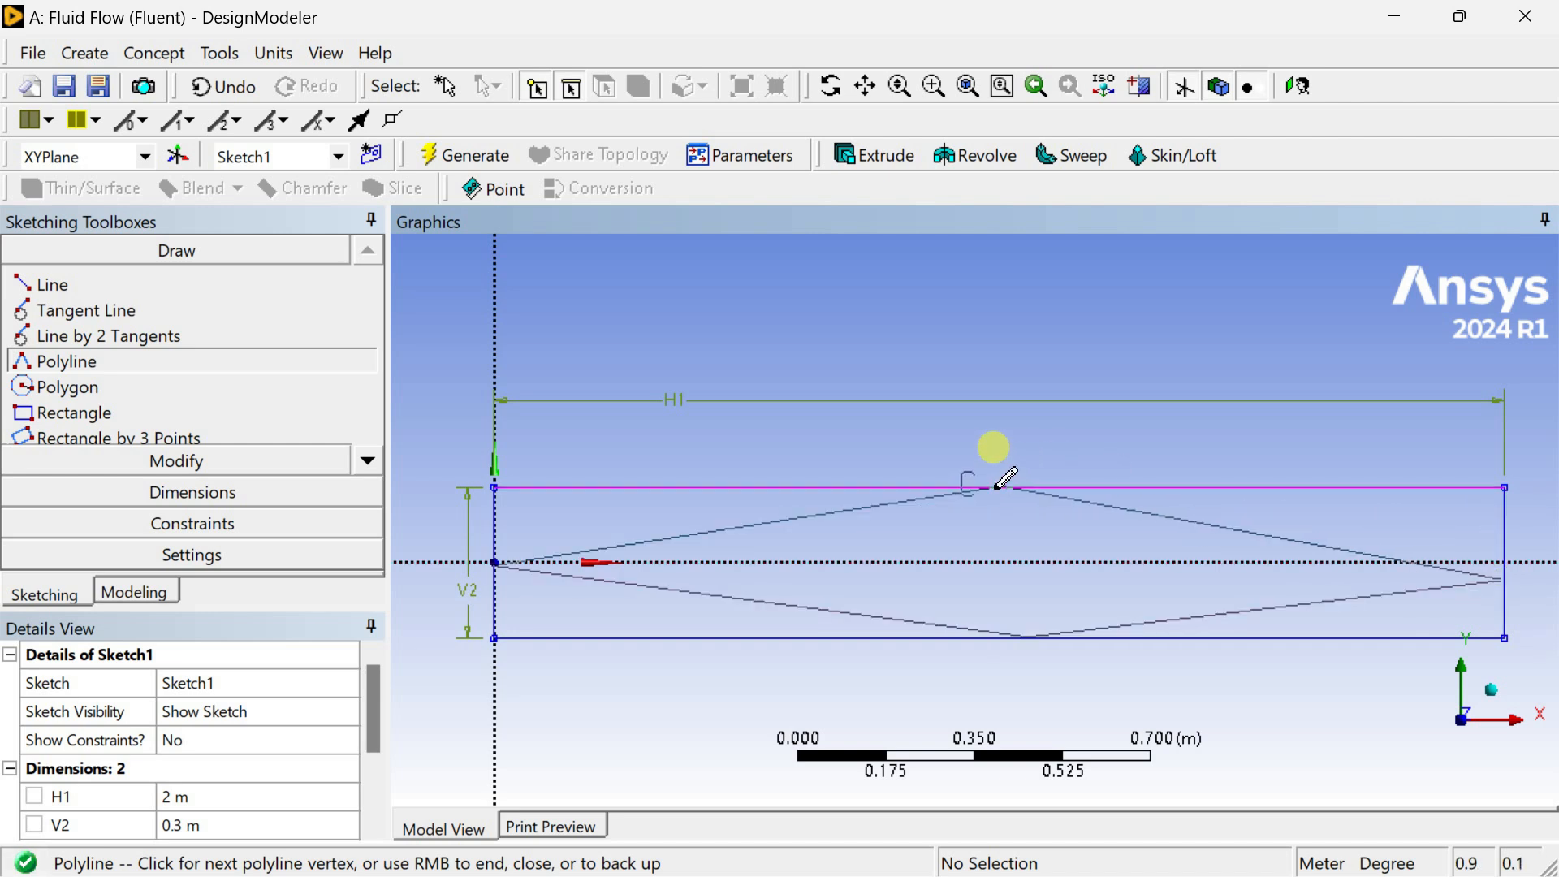
{"action": "right_click", "coordinate": [898, 455]}
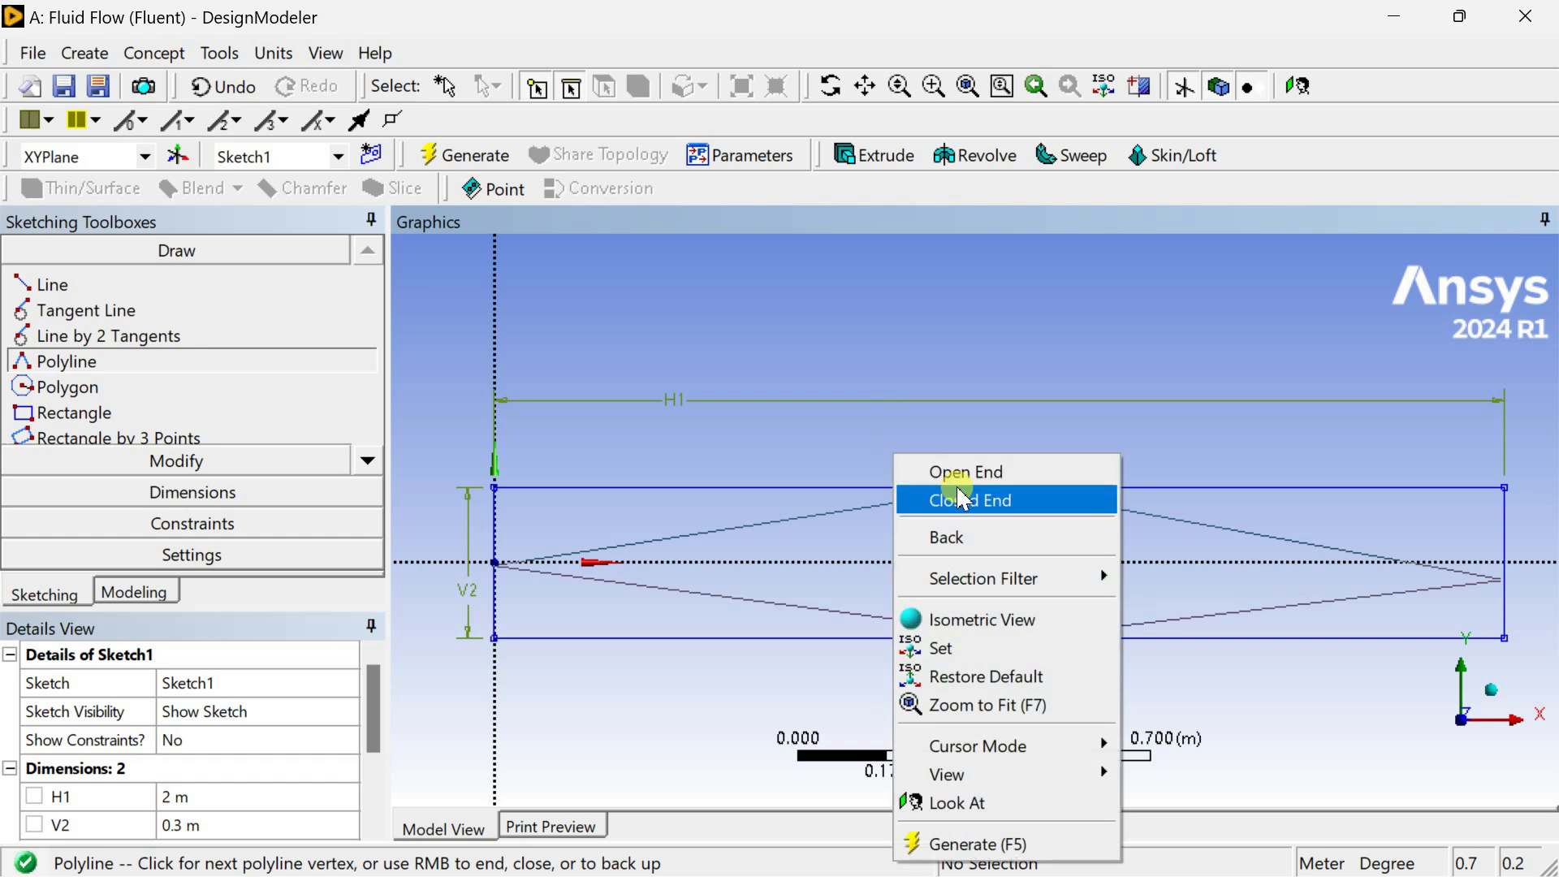
{"action": "left_click", "coordinate": [979, 500]}
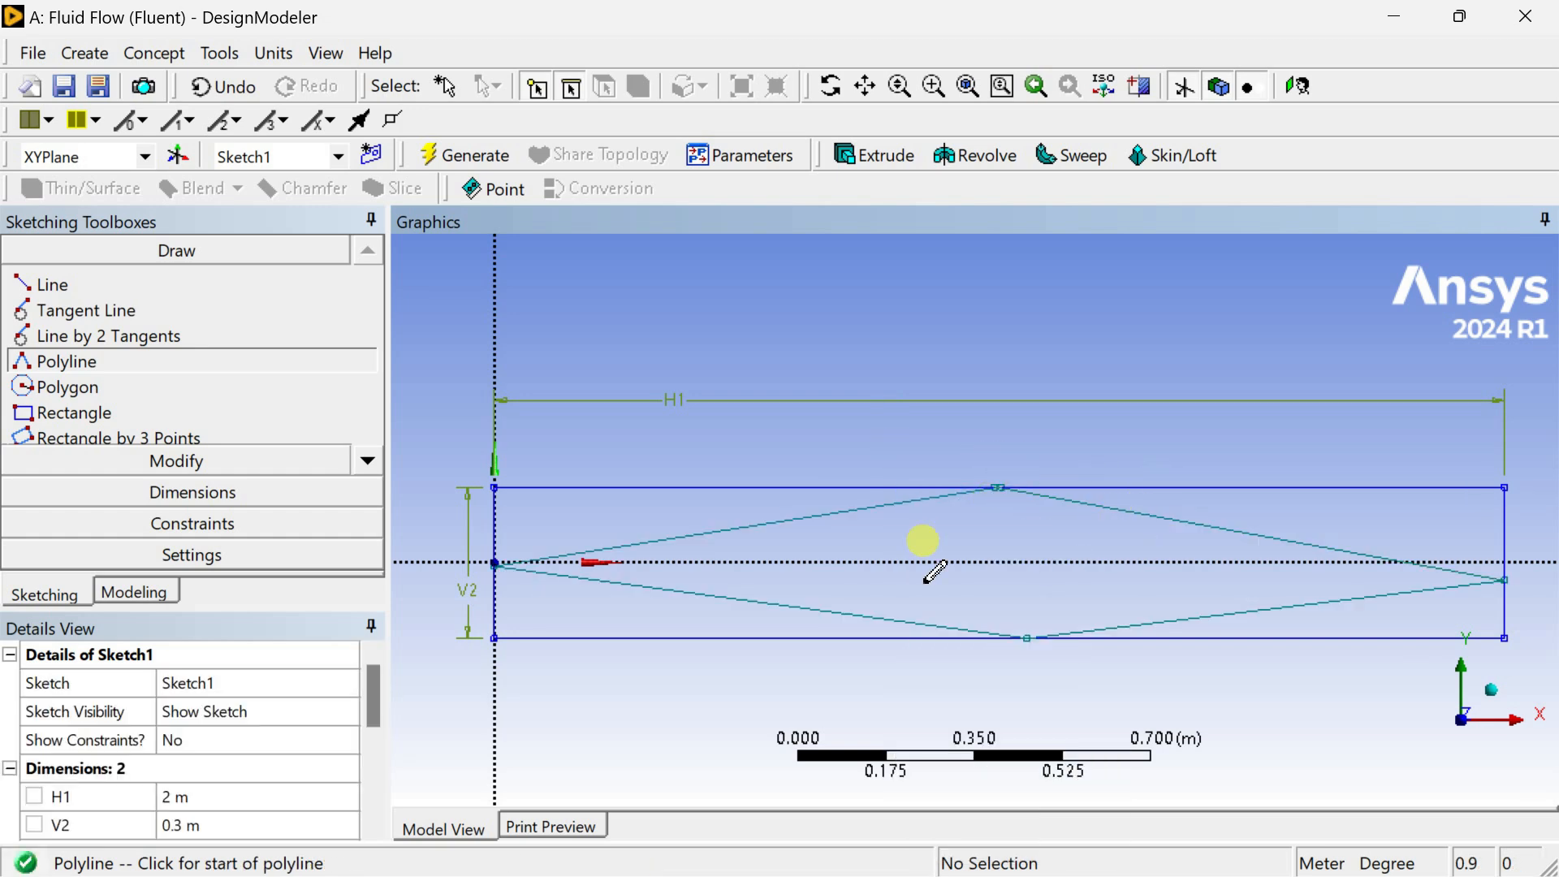
{"action": "scroll", "coordinate": [1034, 480], "scroll_direction": "up", "scroll_amount": 8}
{"action": "scroll", "coordinate": [1147, 377], "scroll_direction": "up", "scroll_amount": 2}
{"action": "scroll", "coordinate": [1164, 340], "scroll_direction": "down", "scroll_amount": 10}
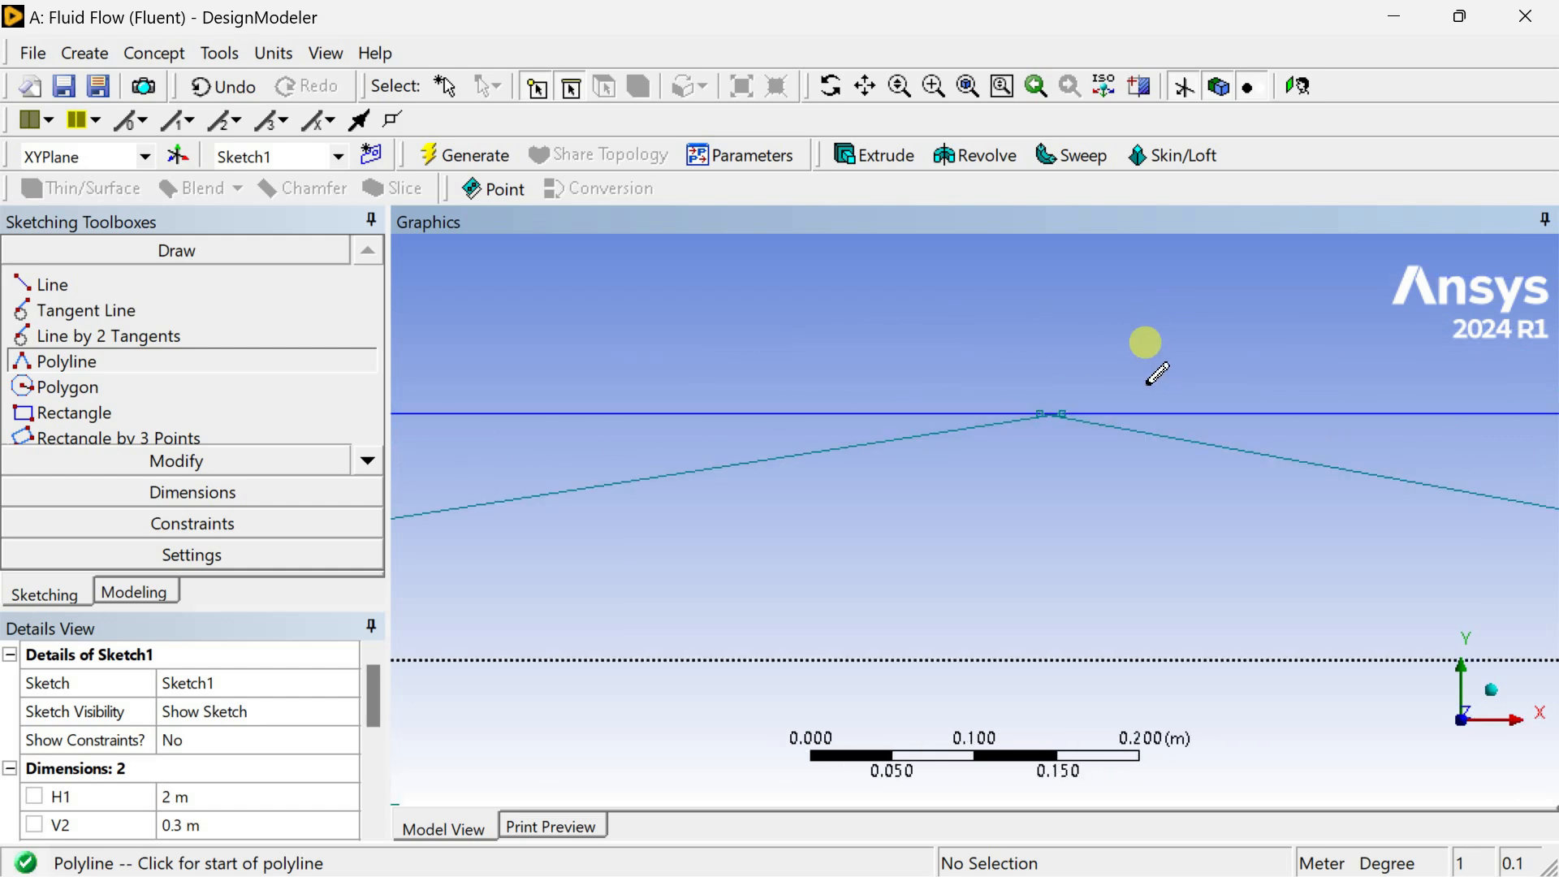
Make the polyline's two loose end points on the rectangle's upper edge coincident and accept the warnings.
{"action": "left_click", "coordinate": [207, 523]}
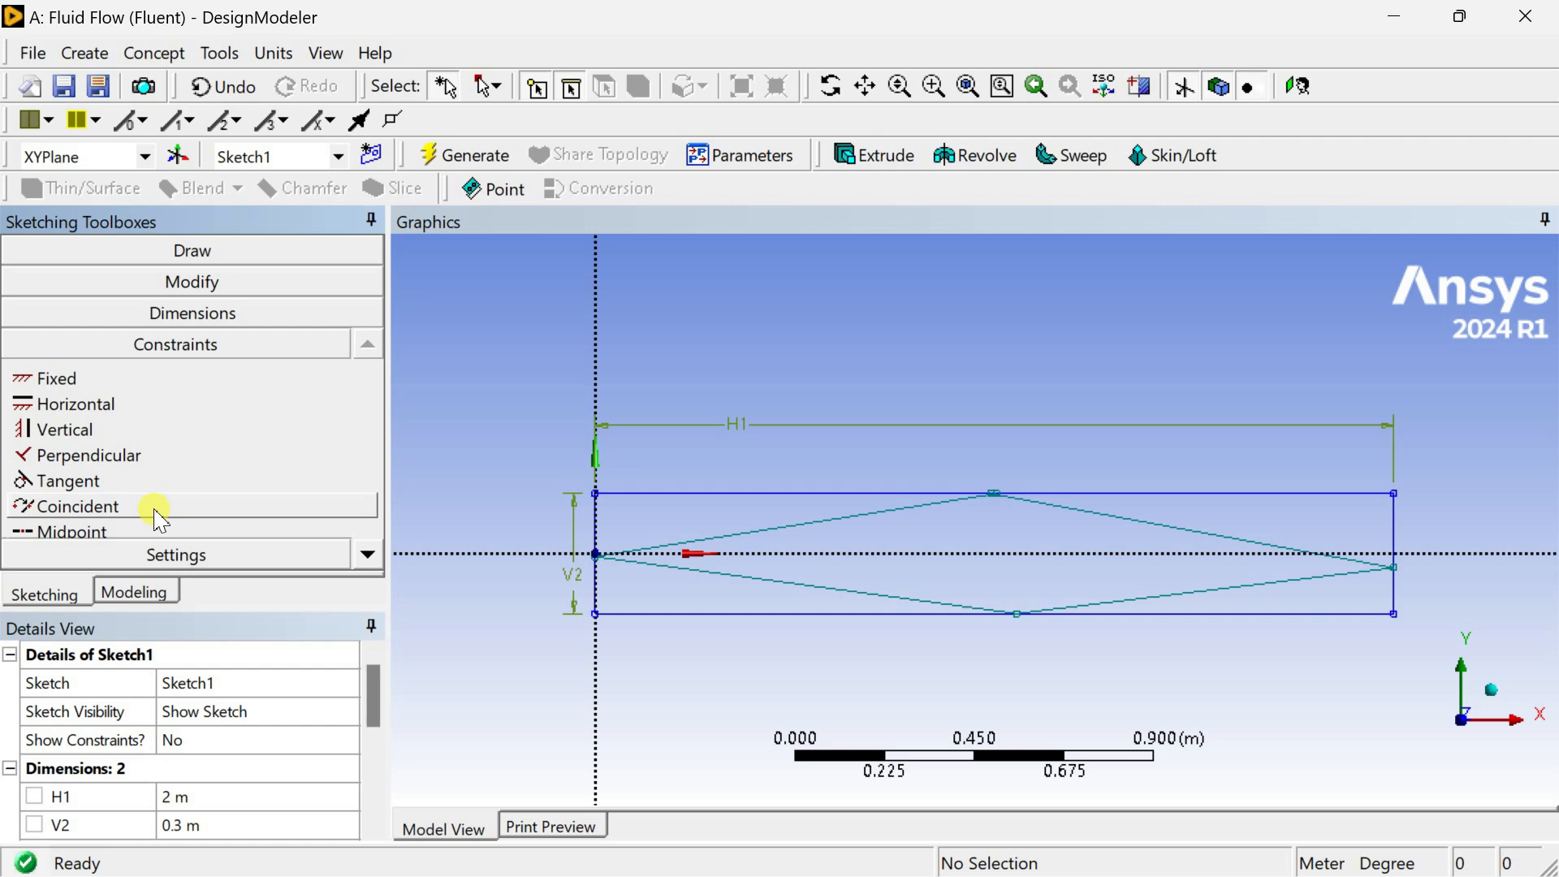
{"action": "left_click", "coordinate": [157, 517]}
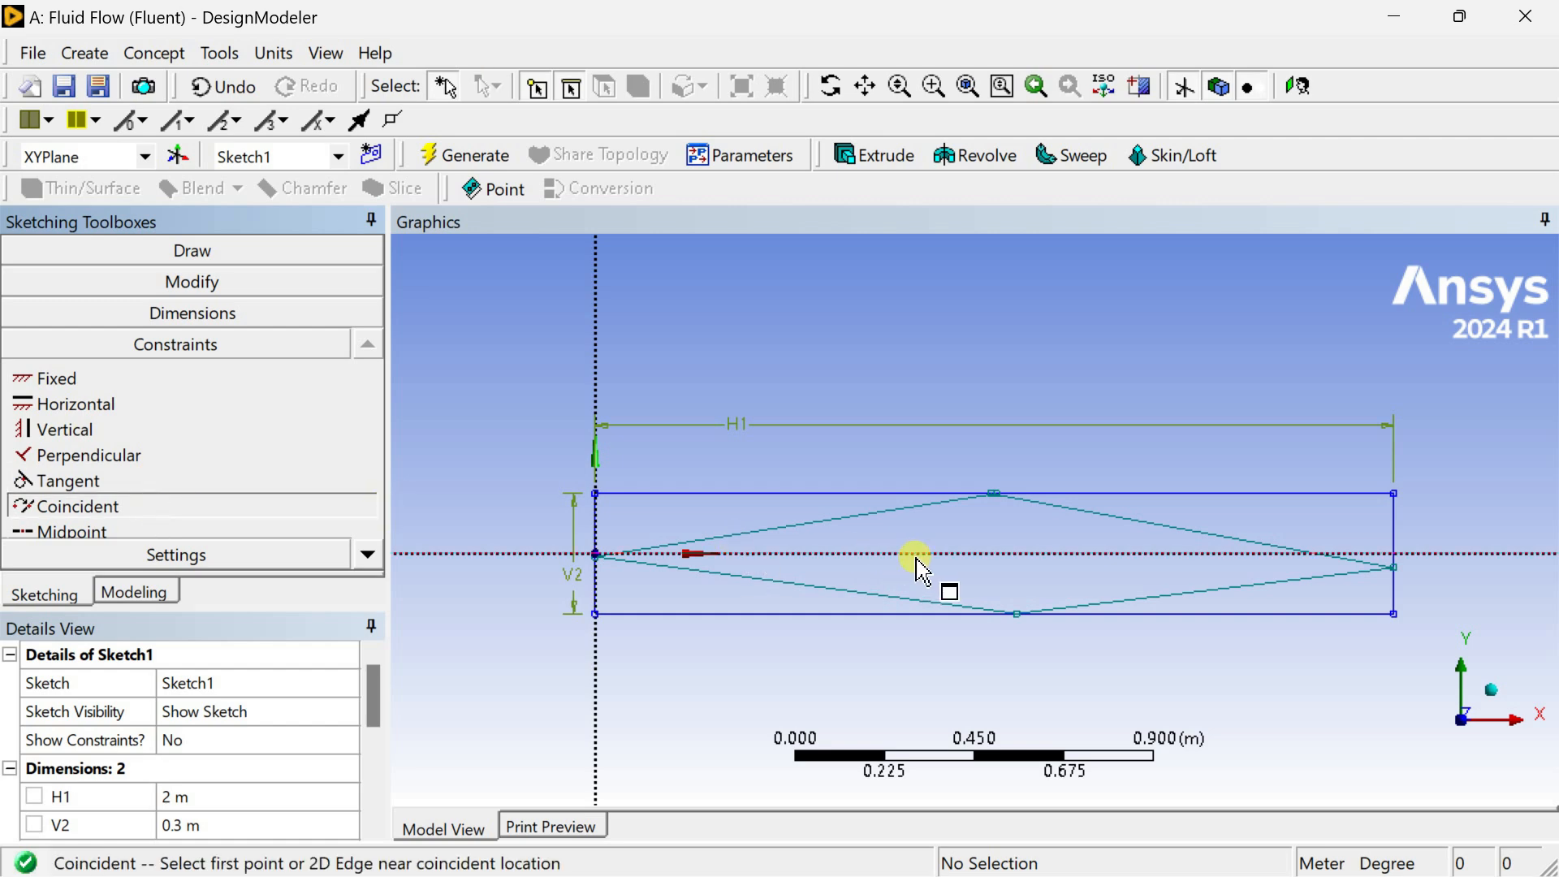
{"action": "scroll", "coordinate": [1048, 503], "scroll_direction": "up", "scroll_amount": 5}
{"action": "scroll", "coordinate": [1110, 378], "scroll_direction": "up", "scroll_amount": 3}
{"action": "scroll", "coordinate": [1125, 329], "scroll_direction": "down", "scroll_amount": 1}
{"action": "left_click", "coordinate": [1139, 324]}
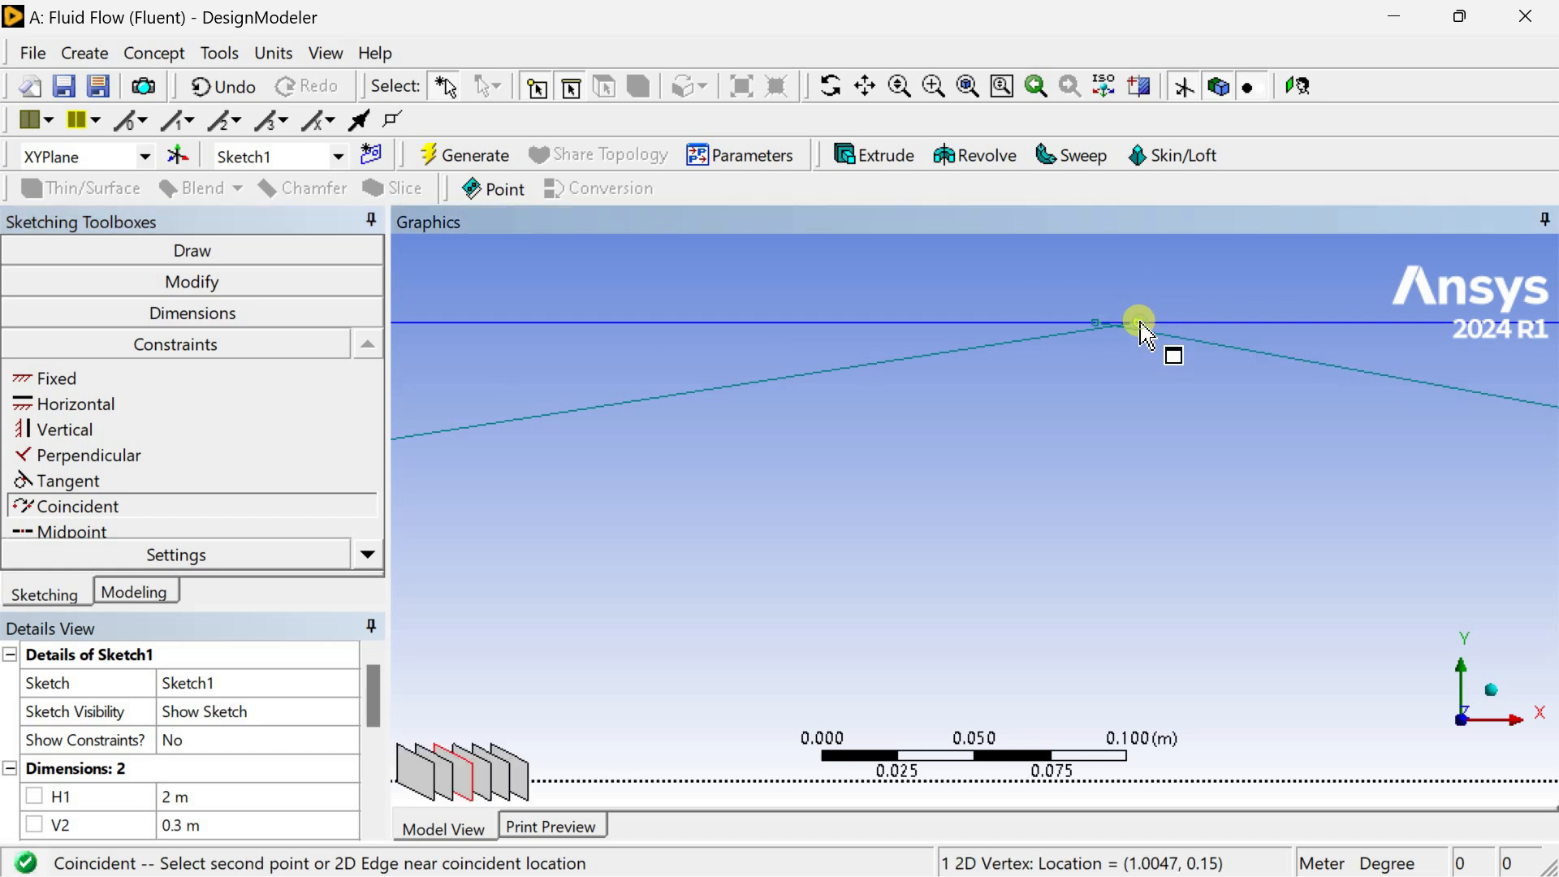
{"action": "left_click", "coordinate": [1097, 324]}
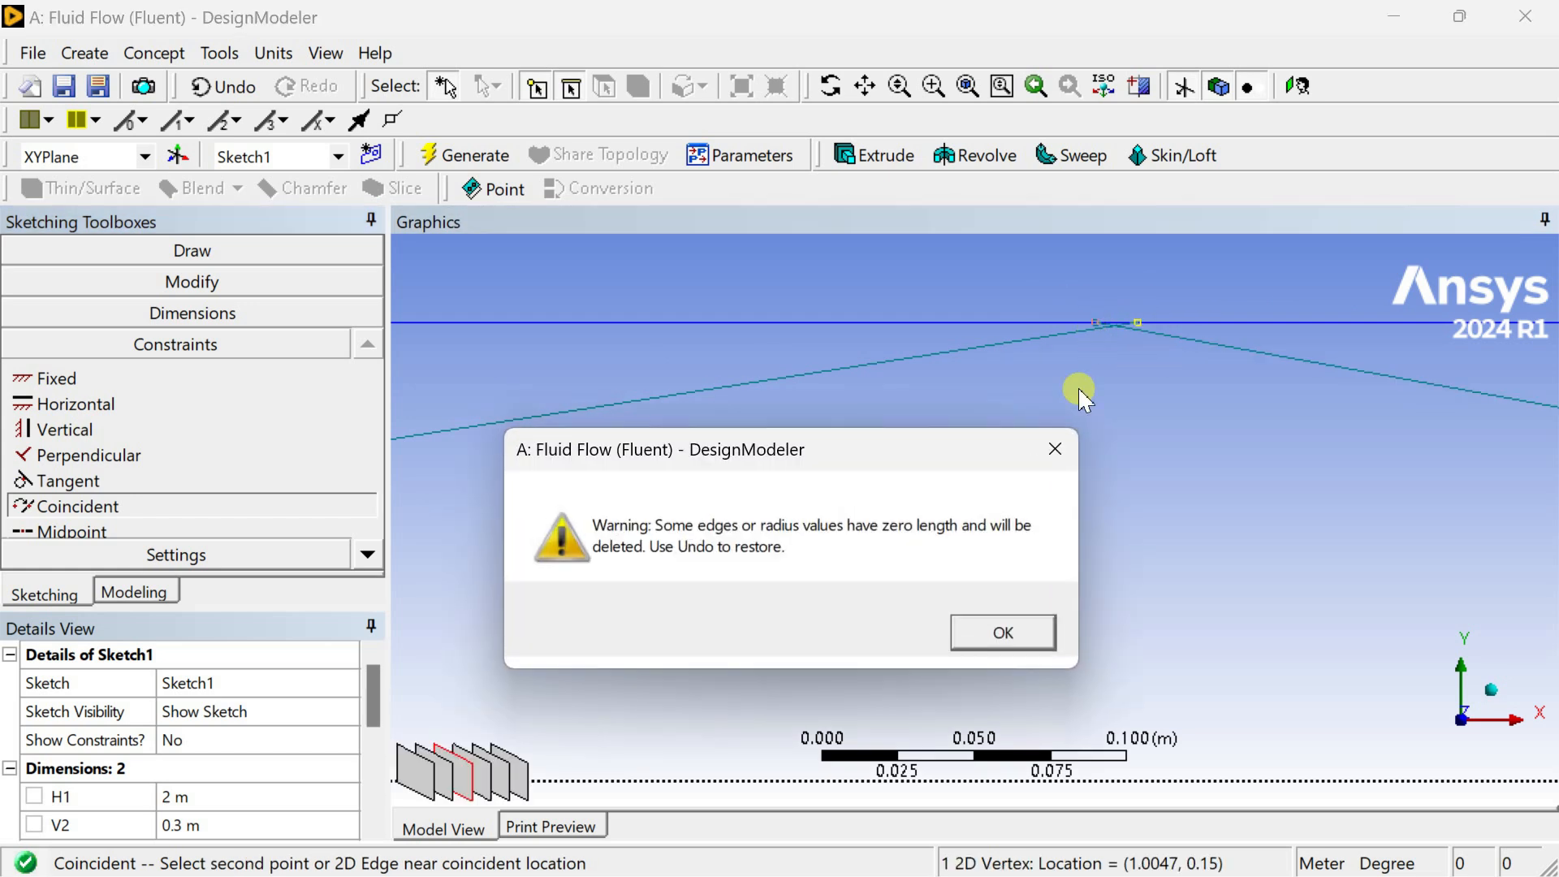
{"action": "left_click", "coordinate": [993, 638]}
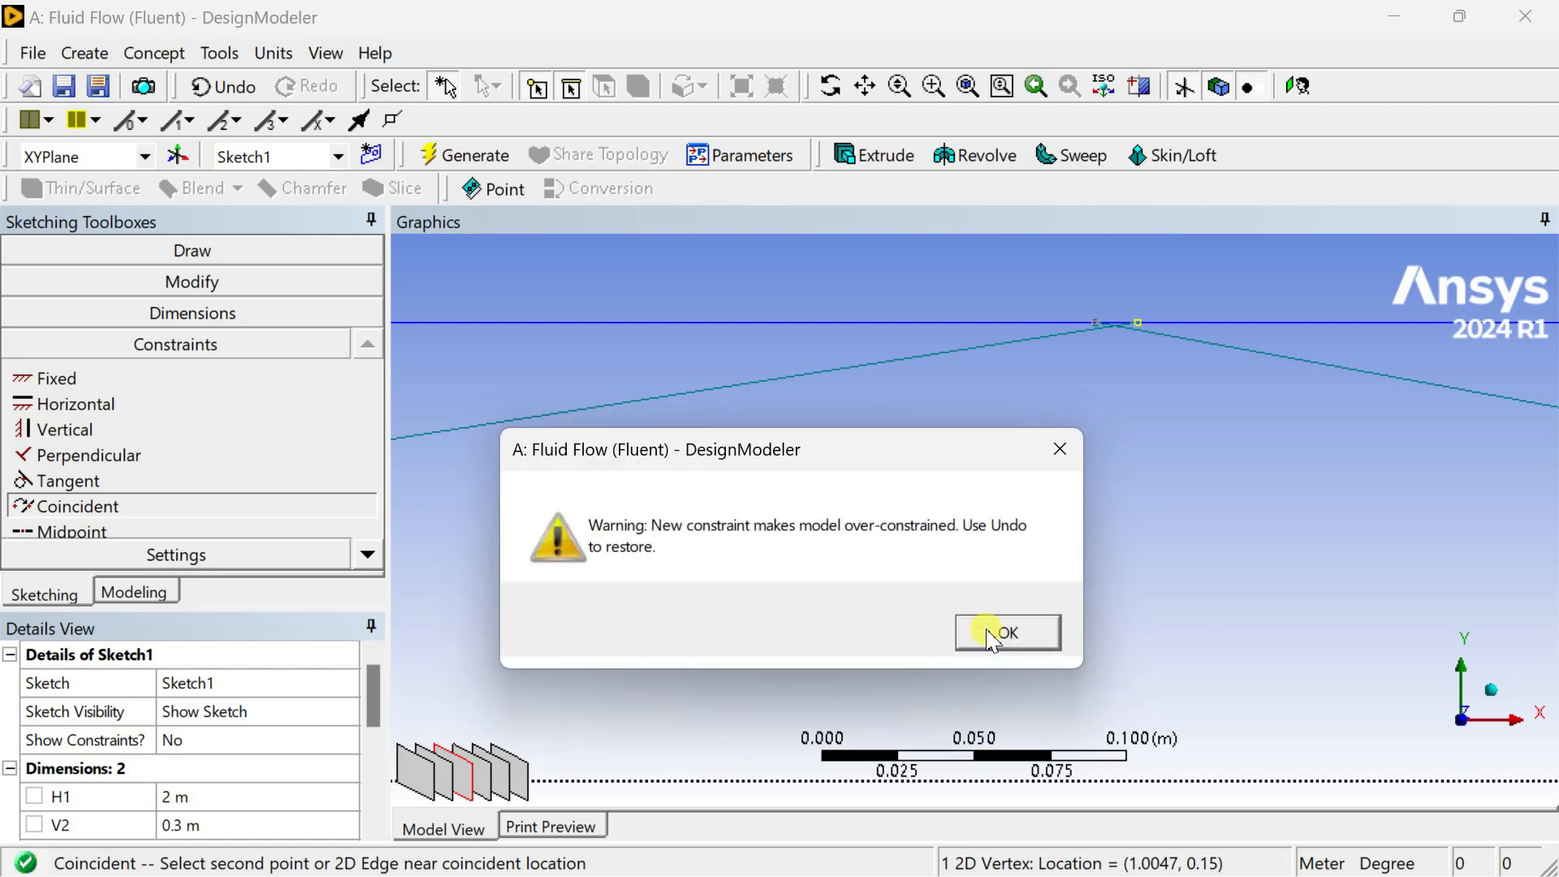
{"action": "left_click", "coordinate": [992, 638]}
{"action": "scroll", "coordinate": [1118, 349], "scroll_direction": "down", "scroll_amount": 5}
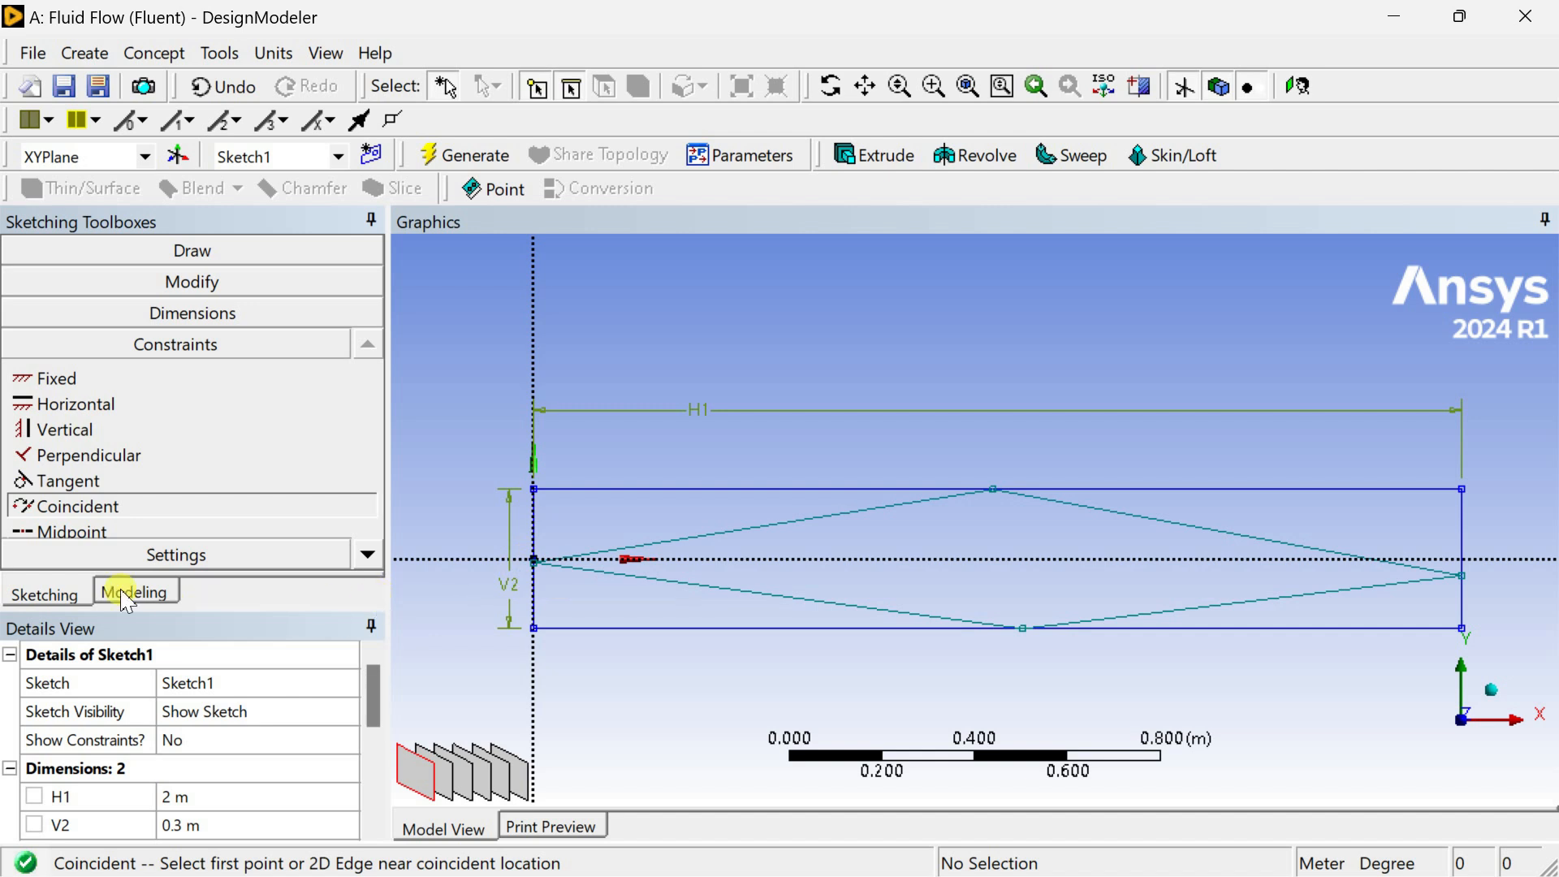
Constrain the diamond's upper and lower corners to the midpoints of the rectangle's two horizontal edges.
{"action": "left_click", "coordinate": [125, 536]}
{"action": "left_click", "coordinate": [368, 555]}
{"action": "left_click", "coordinate": [368, 555]}
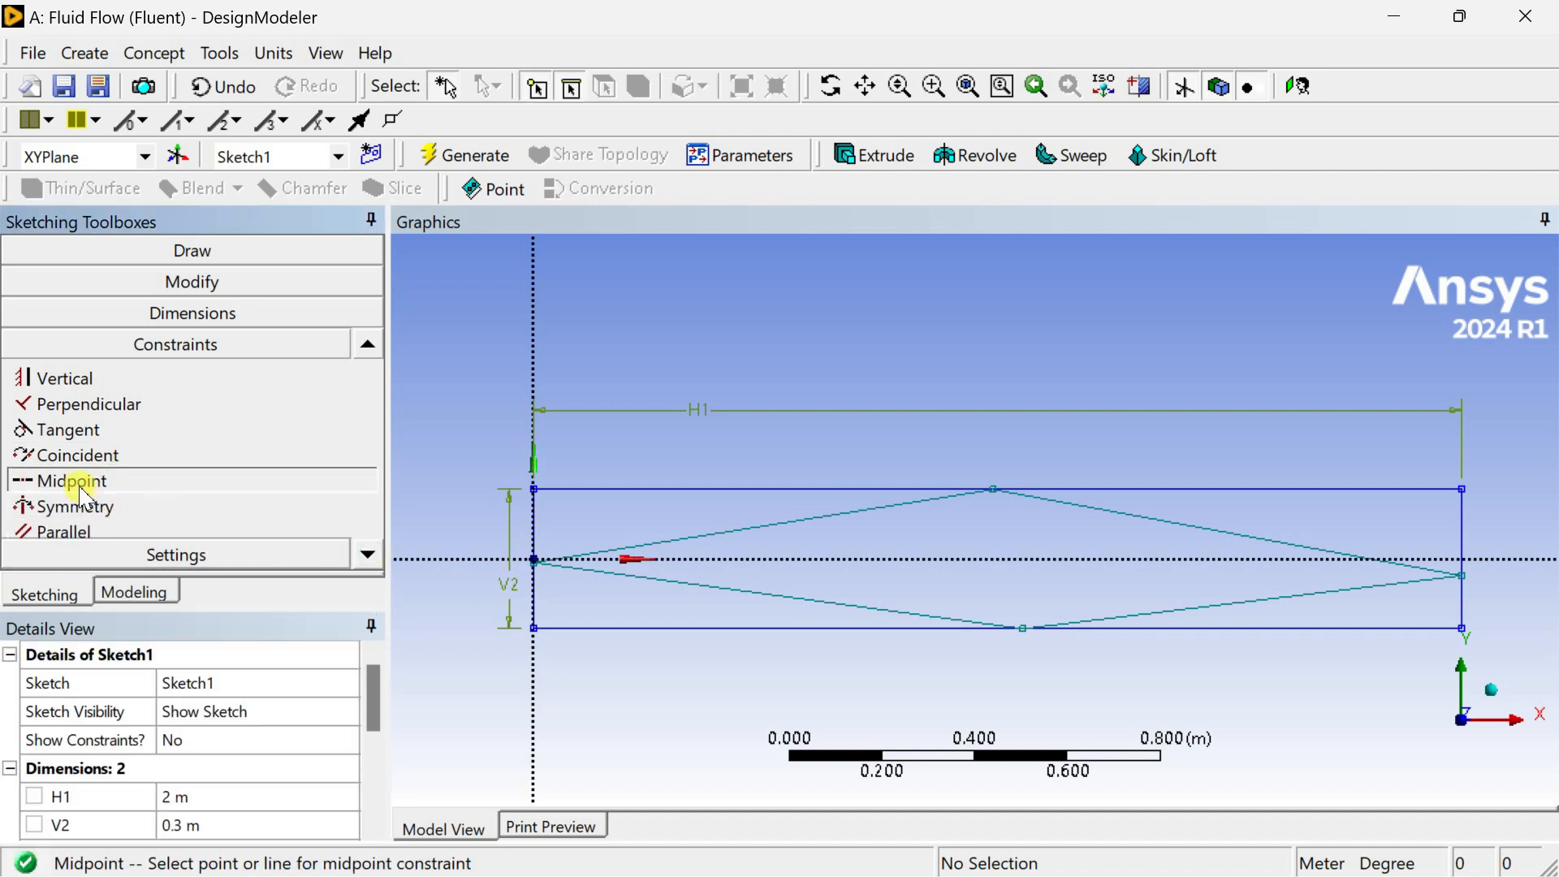
{"action": "left_click", "coordinate": [865, 489]}
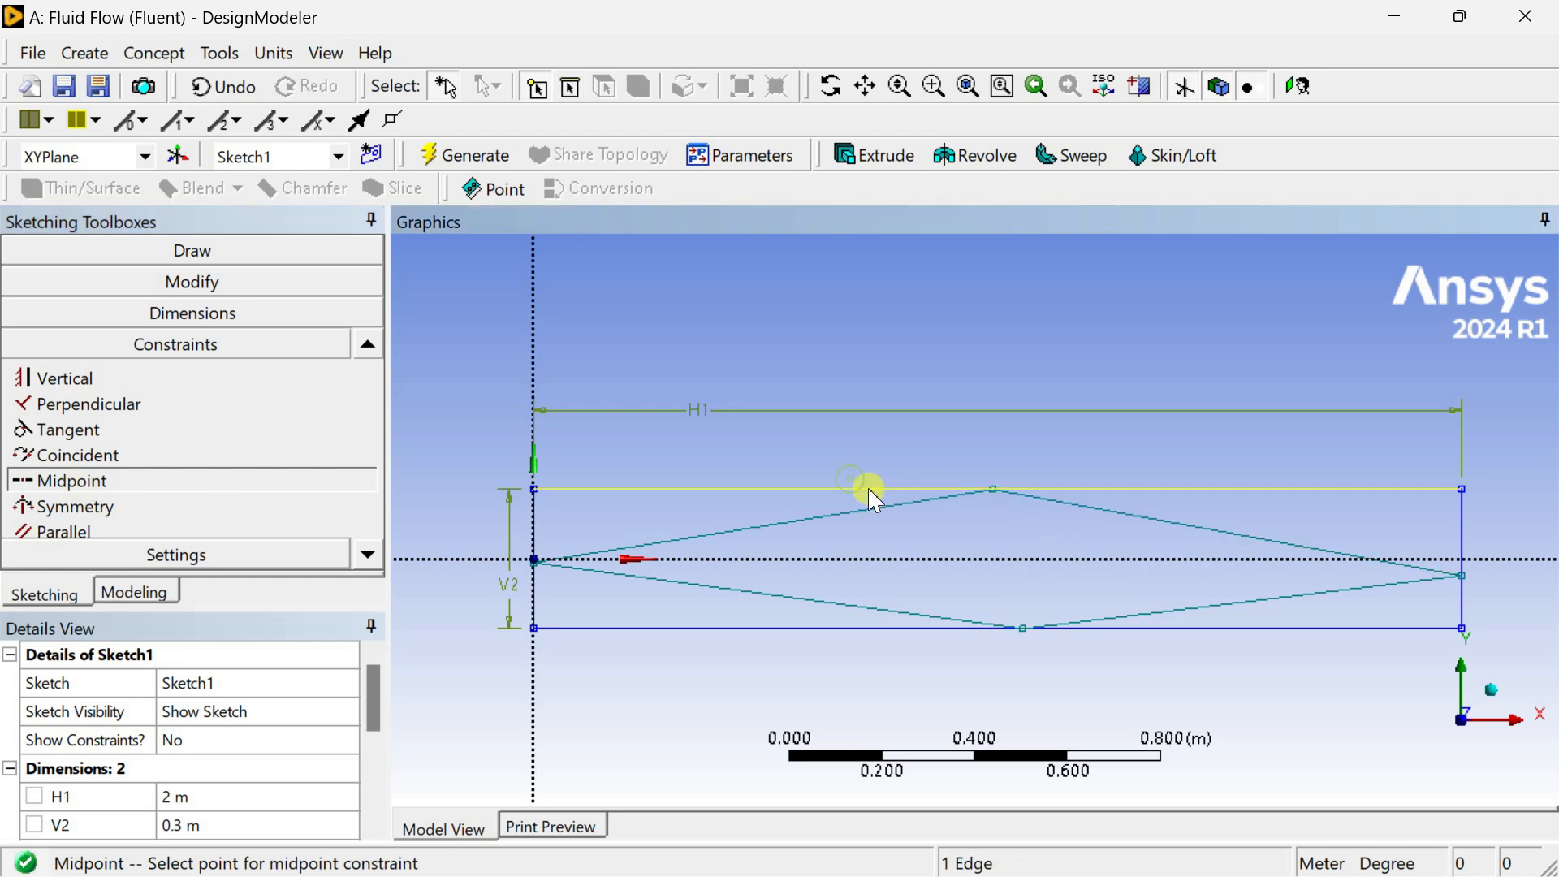
{"action": "left_click", "coordinate": [995, 489]}
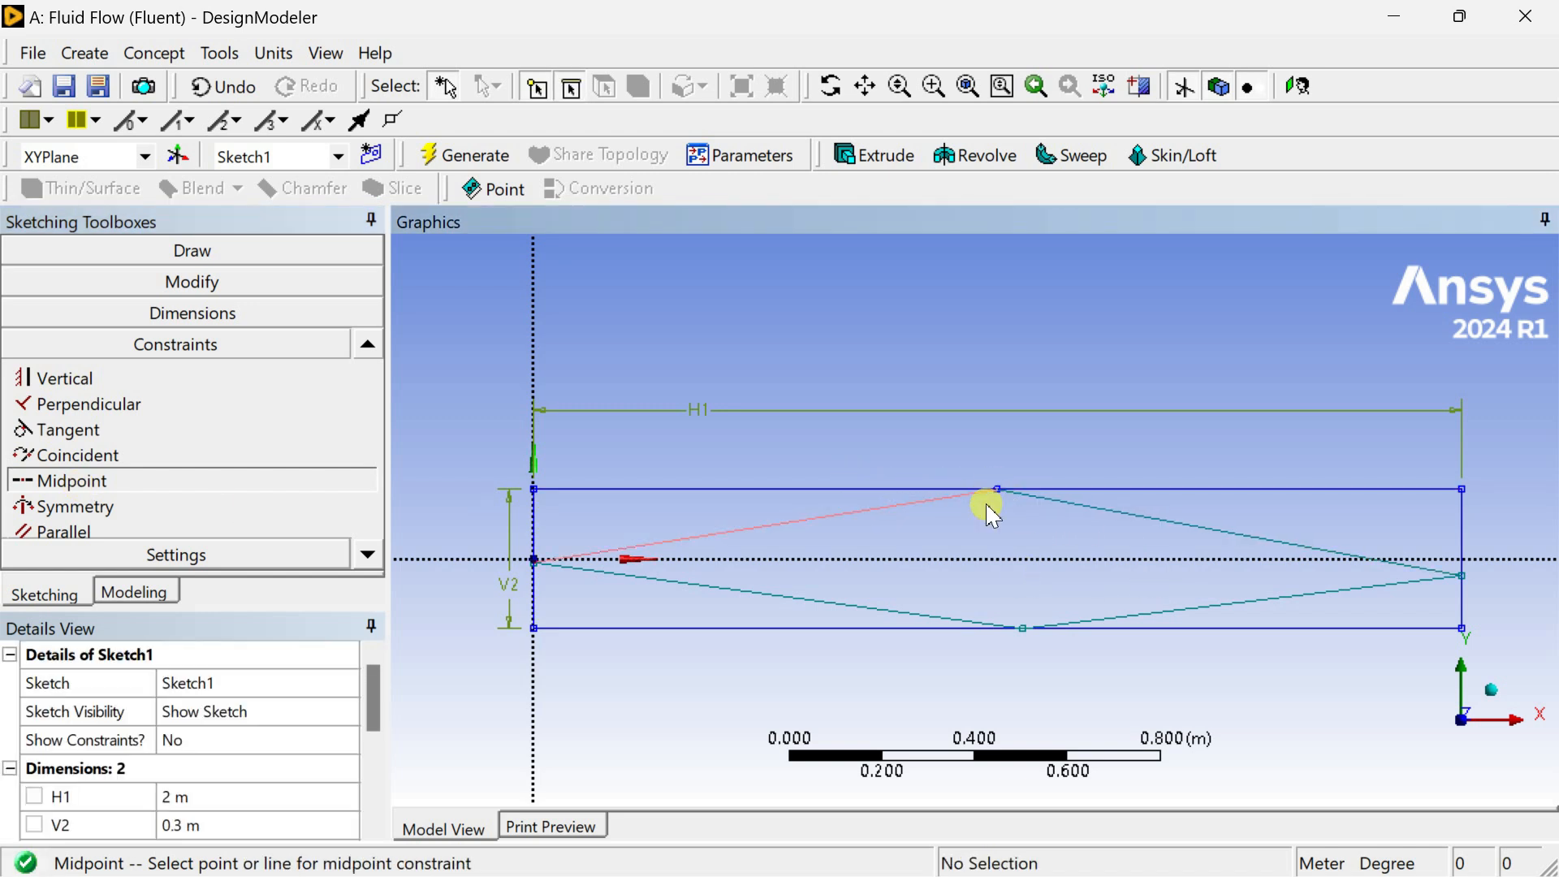
{"action": "left_click", "coordinate": [921, 629]}
{"action": "left_click", "coordinate": [1020, 626]}
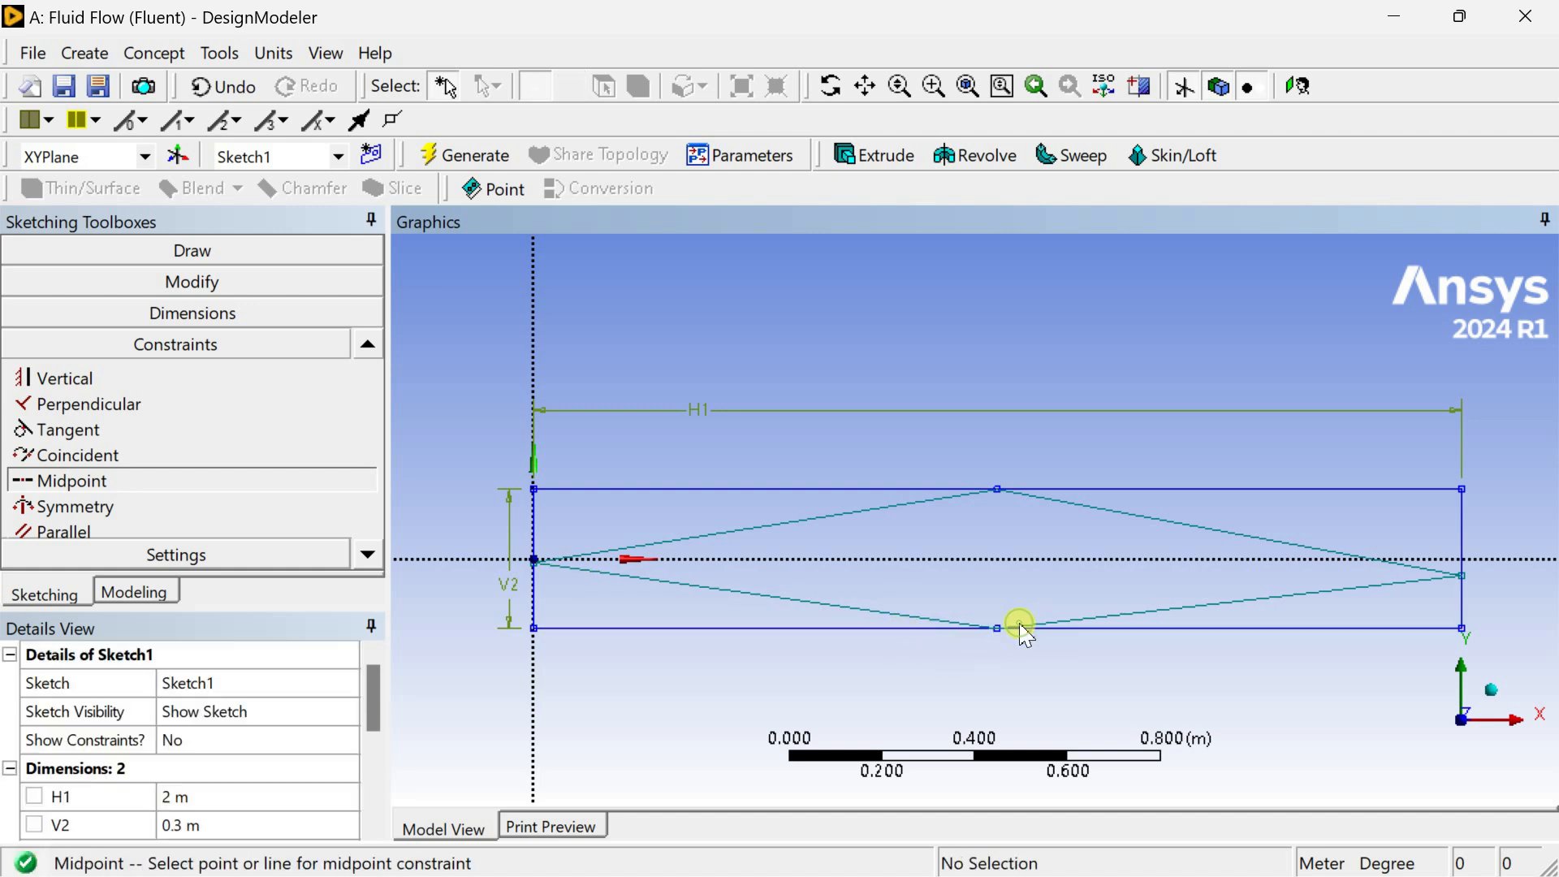
Constrain the diamond's two side corners to the midpoints of the rectangle's vertical edges and regenerate the model.
{"action": "left_click", "coordinate": [1463, 601]}
{"action": "left_click", "coordinate": [1463, 575]}
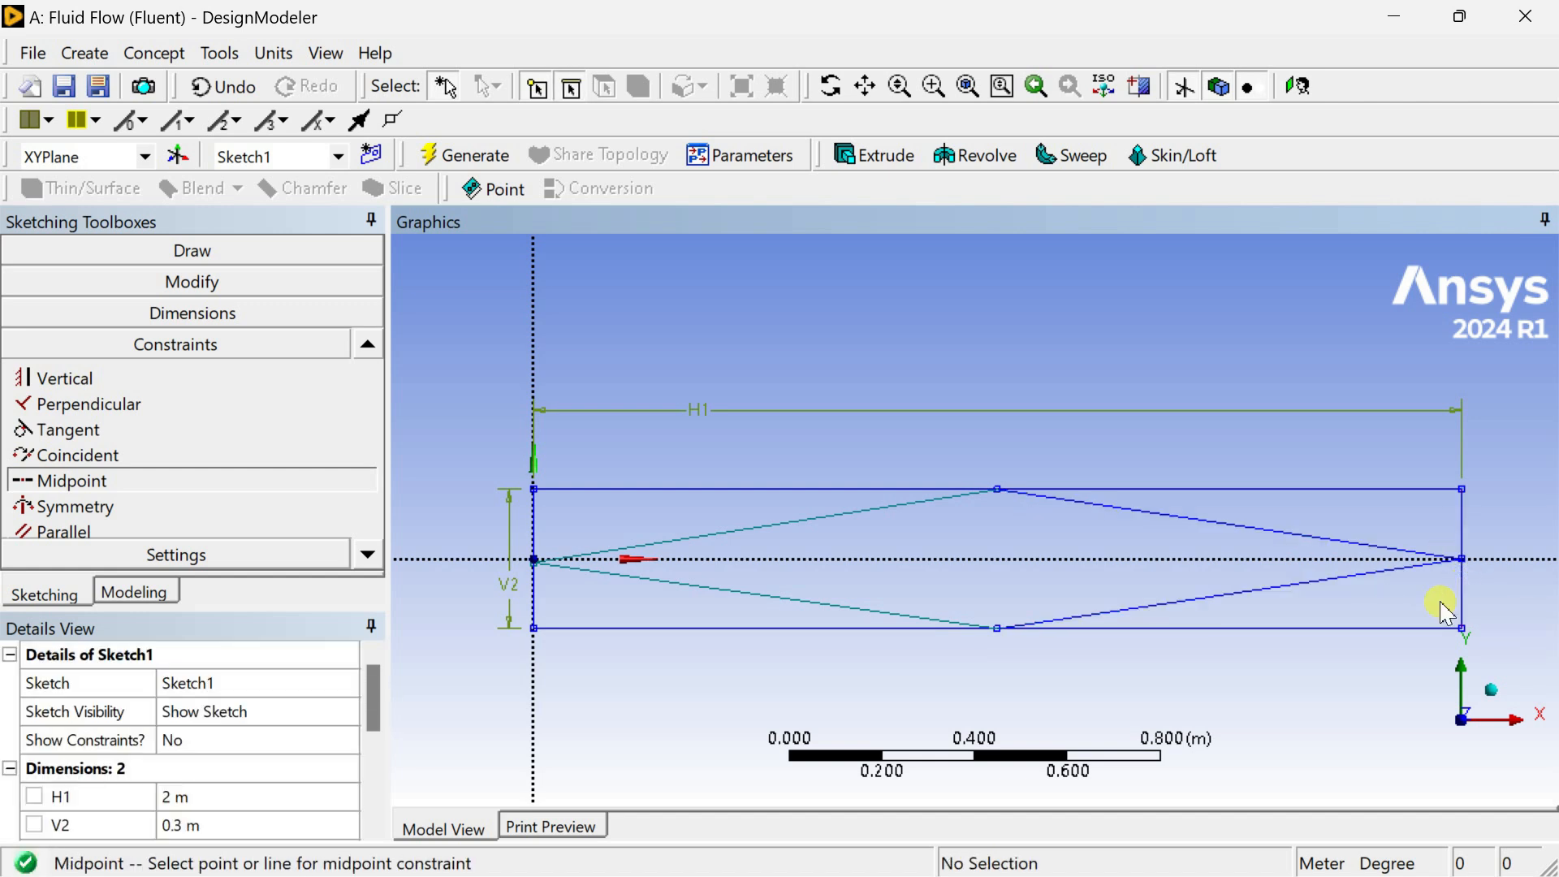
{"action": "left_click", "coordinate": [536, 608]}
{"action": "left_click", "coordinate": [541, 610]}
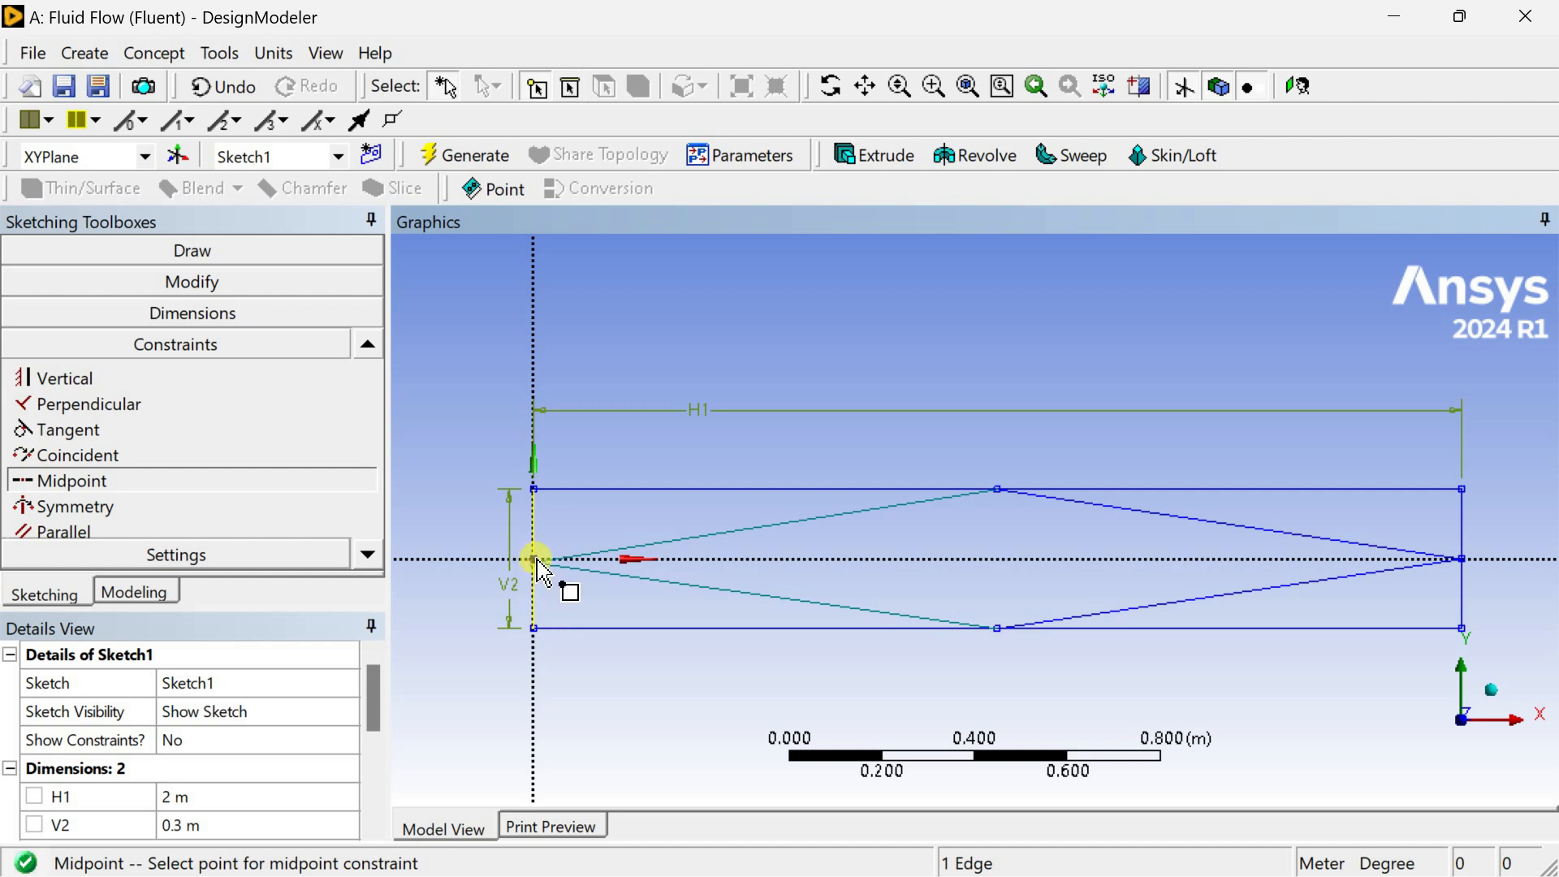
{"action": "left_click", "coordinate": [535, 559]}
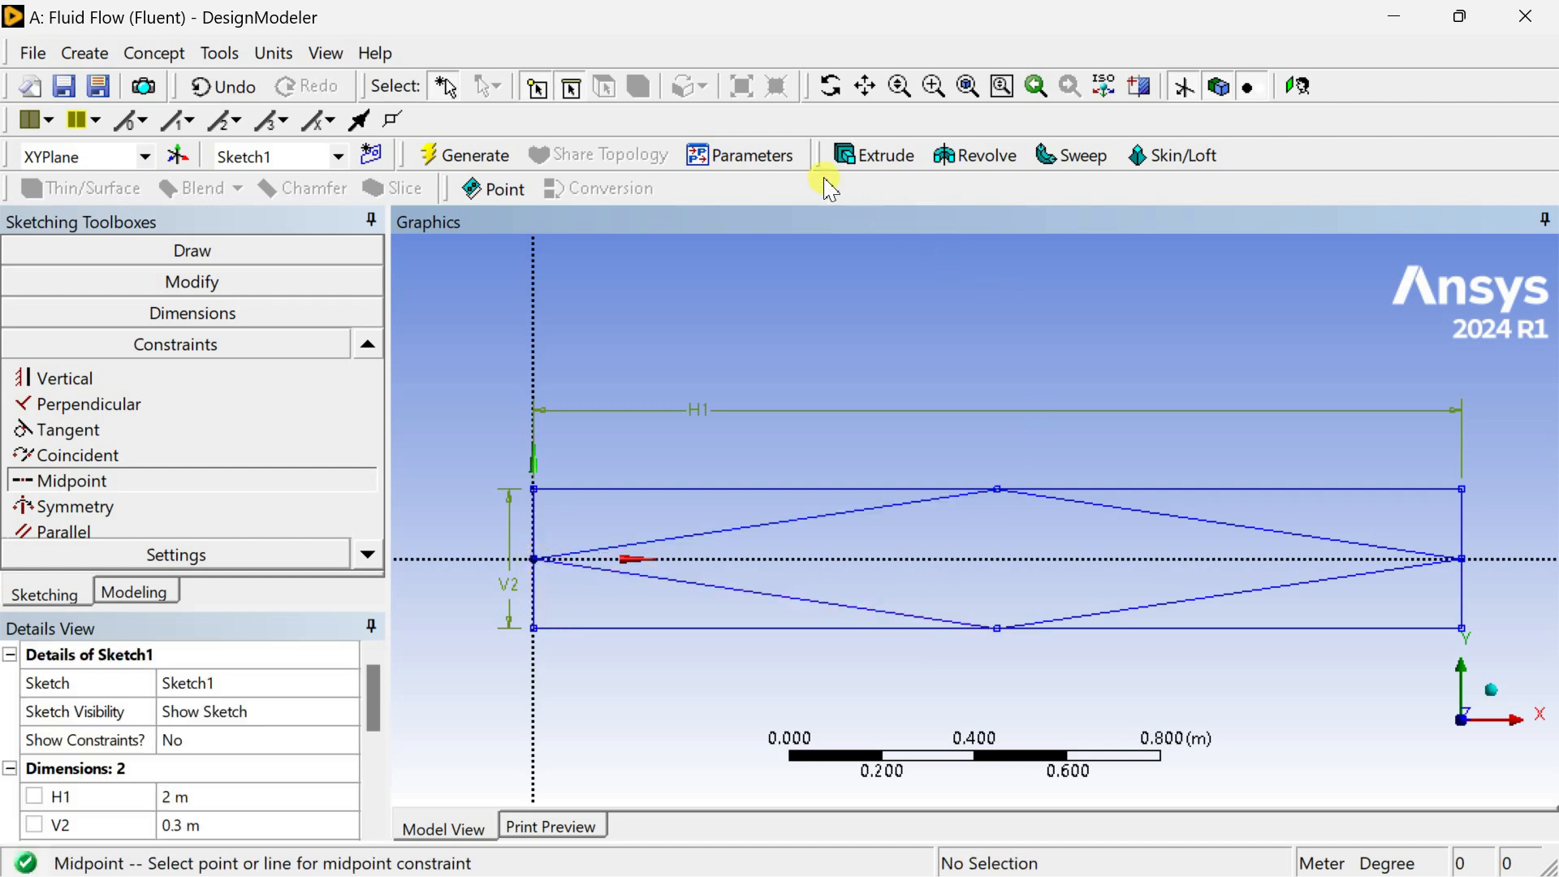
{"action": "left_click", "coordinate": [476, 159]}
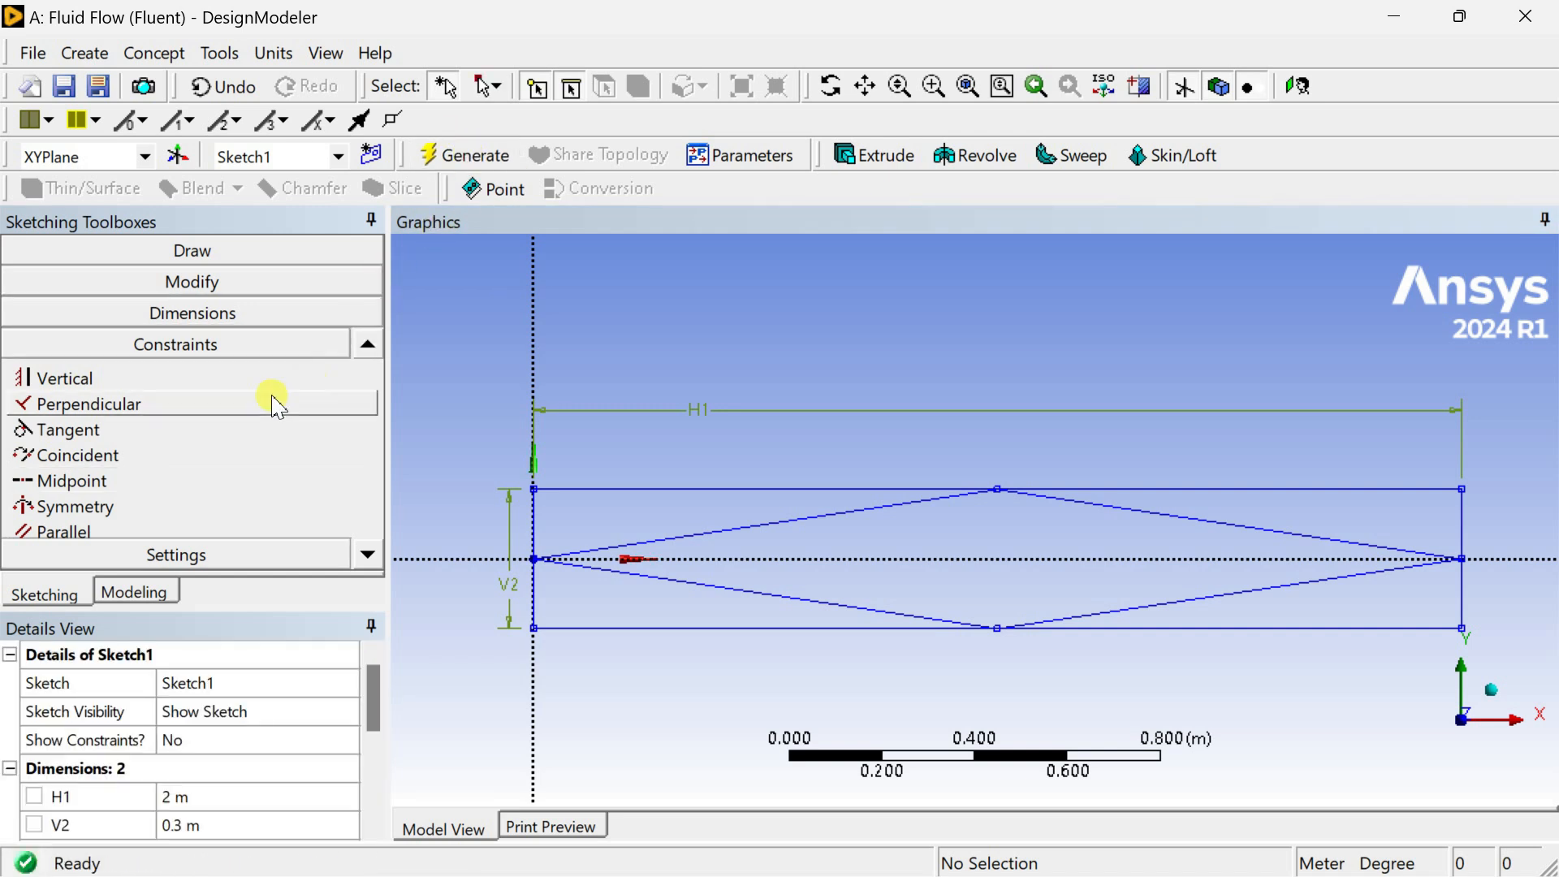
Trim away all edges of the surrounding rectangle so only the diamond's four lines remain.
{"action": "left_click", "coordinate": [268, 284]}
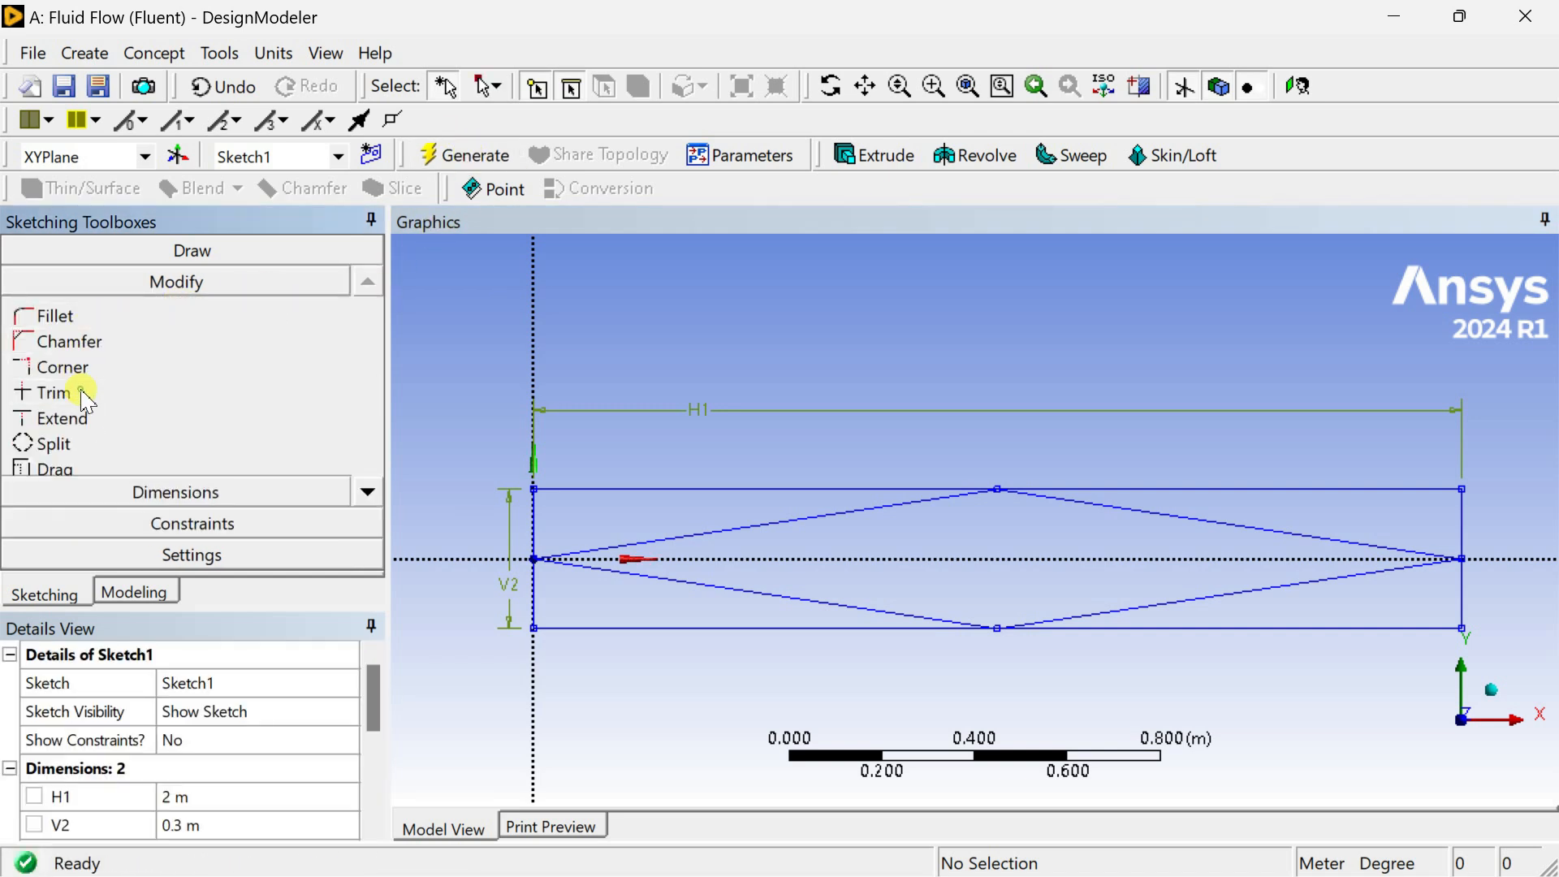
{"action": "left_click", "coordinate": [71, 393]}
{"action": "left_click", "coordinate": [719, 490]}
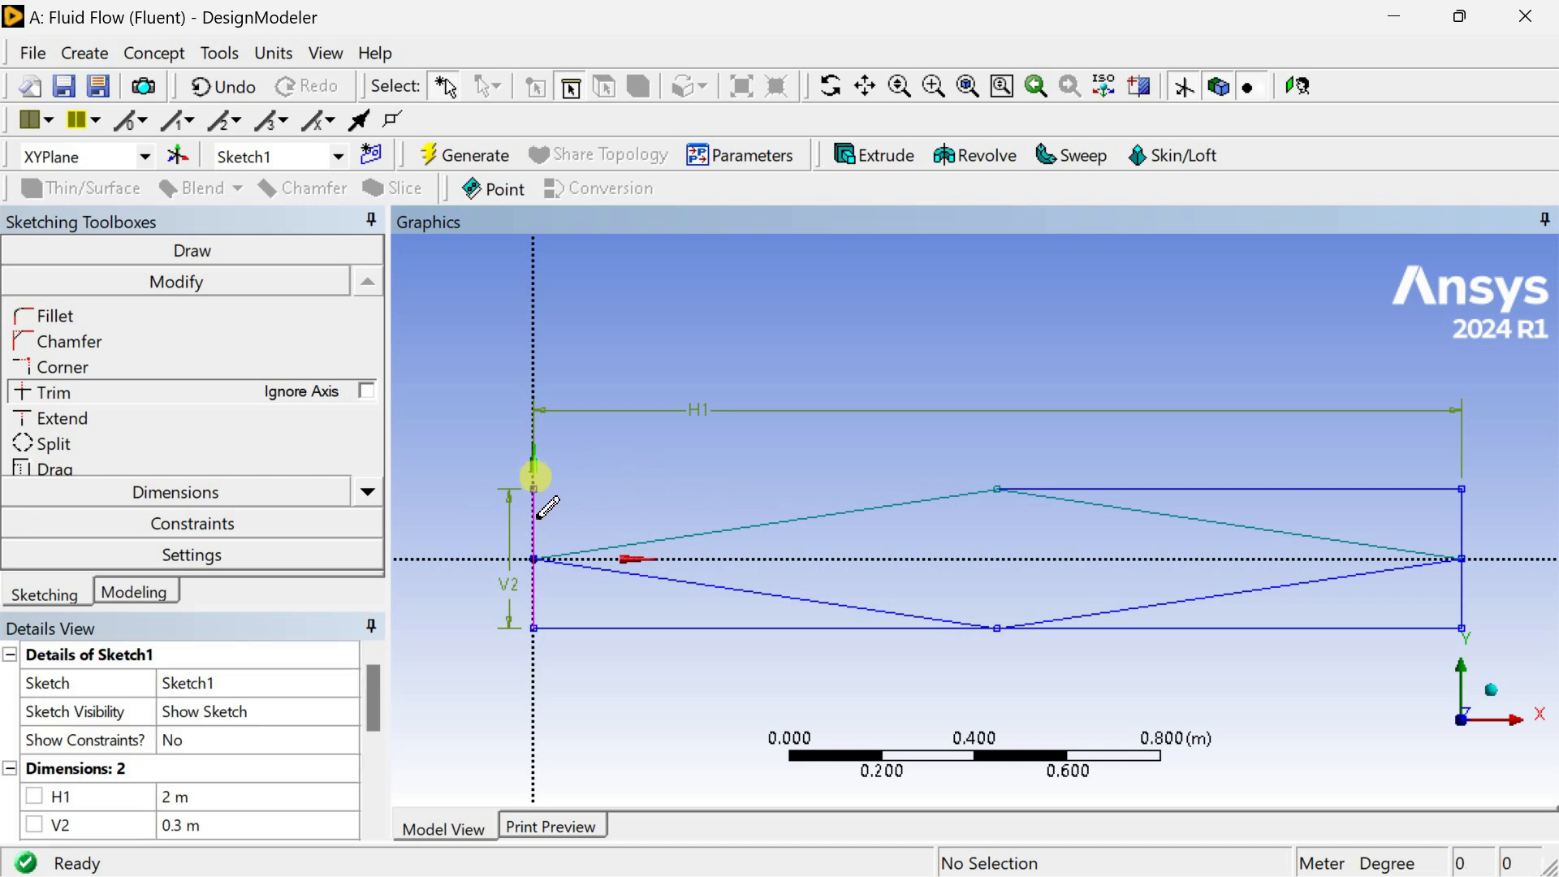
{"action": "left_click", "coordinate": [536, 595]}
{"action": "left_click", "coordinate": [608, 629]}
{"action": "left_click", "coordinate": [1274, 627]}
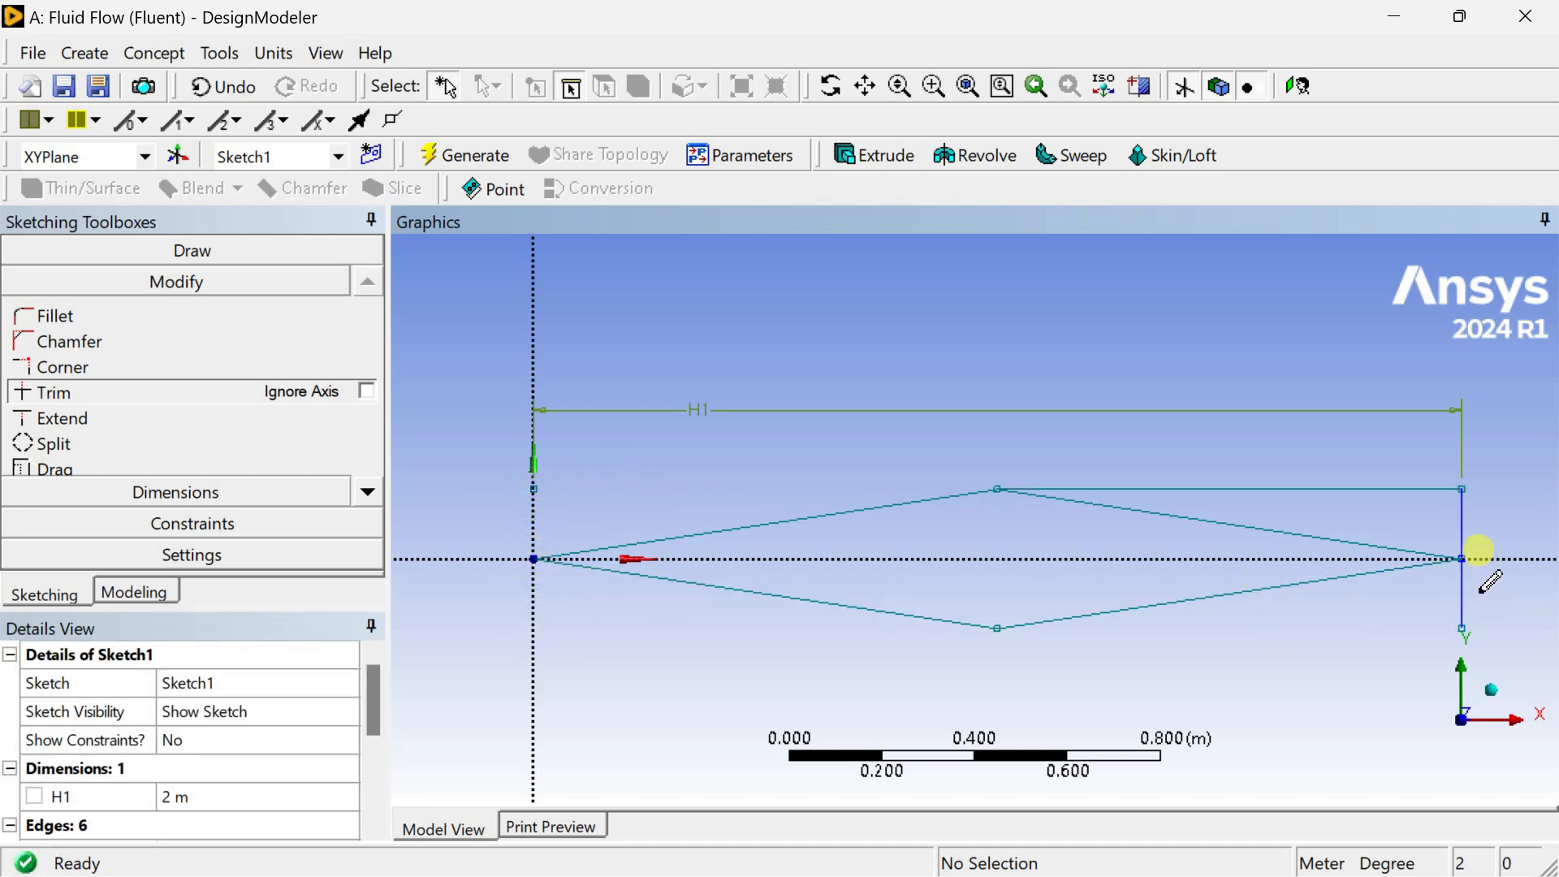
{"action": "left_click", "coordinate": [1463, 591]}
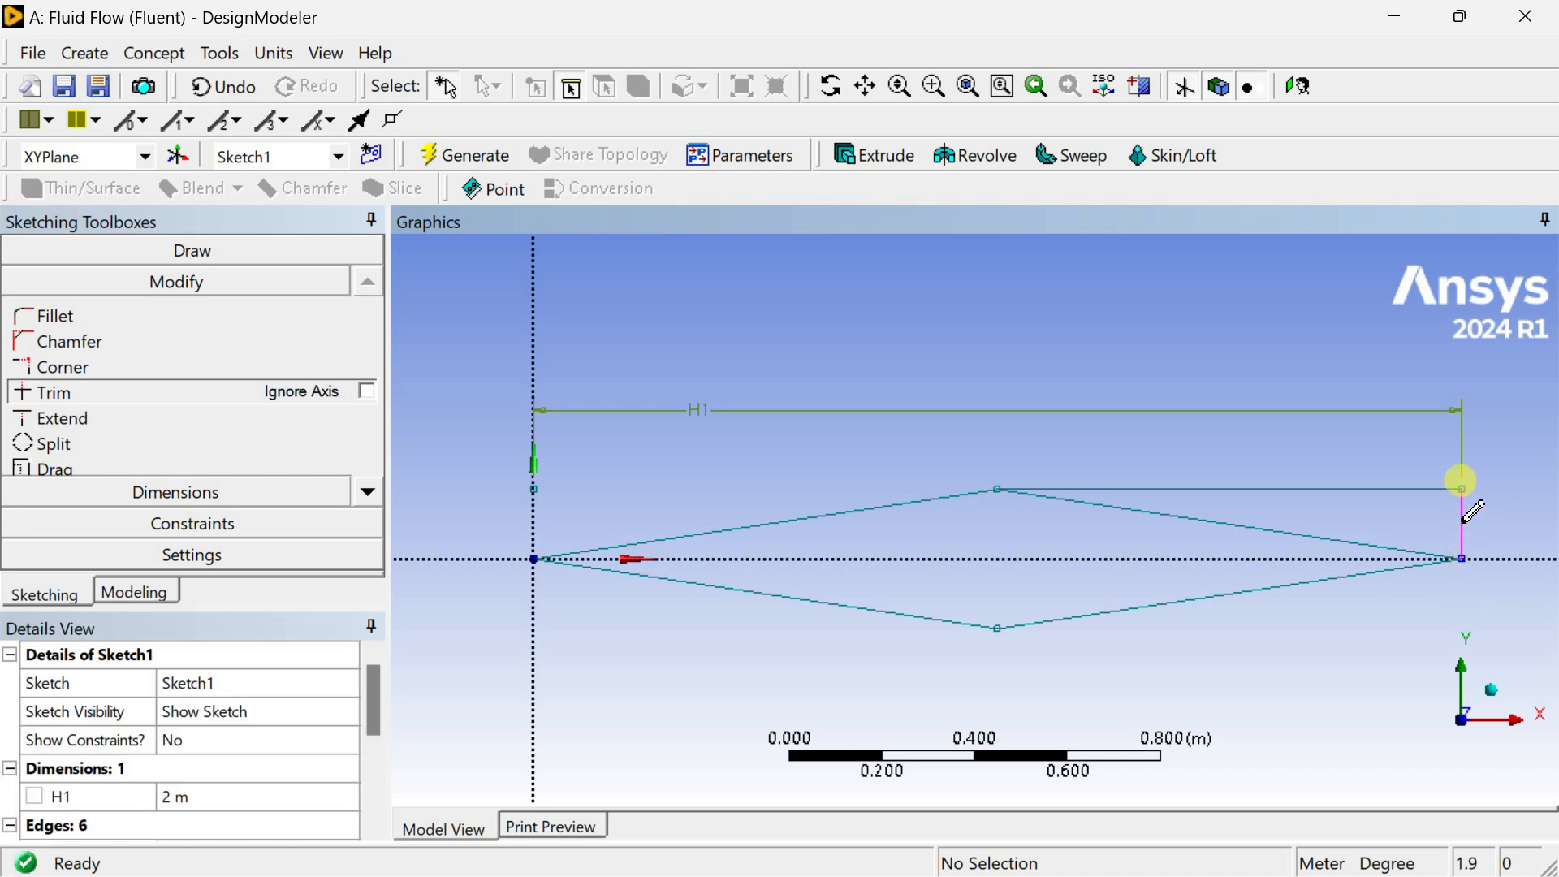
{"action": "left_click", "coordinate": [1463, 520]}
{"action": "left_click", "coordinate": [1384, 490]}
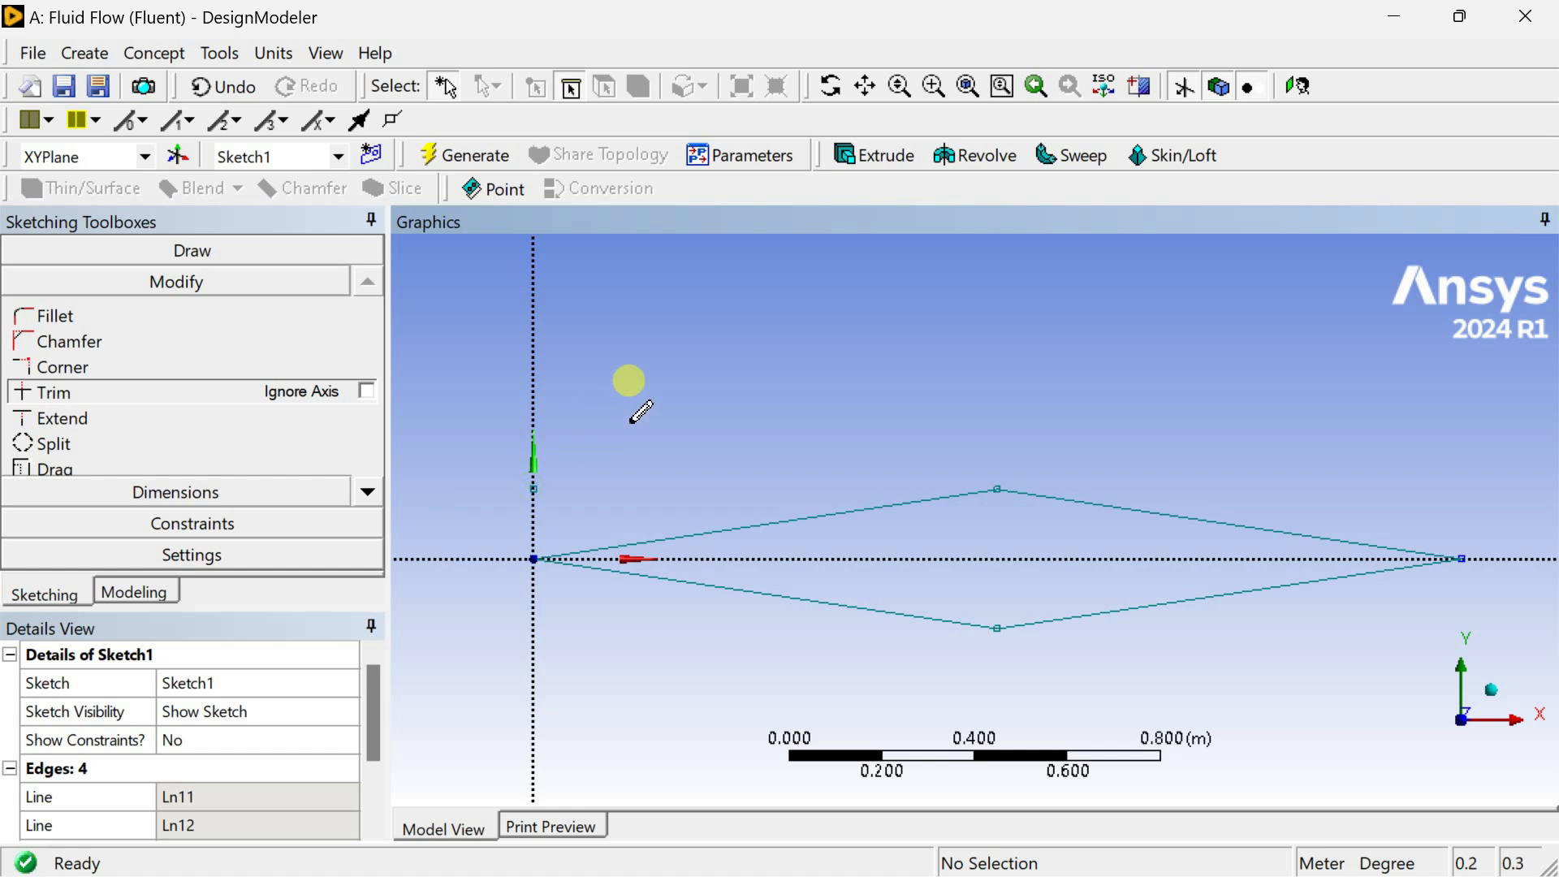
Delete the leftover rectangle corner point on the Y axis above the origin and regenerate the model.
{"action": "left_click", "coordinate": [237, 252]}
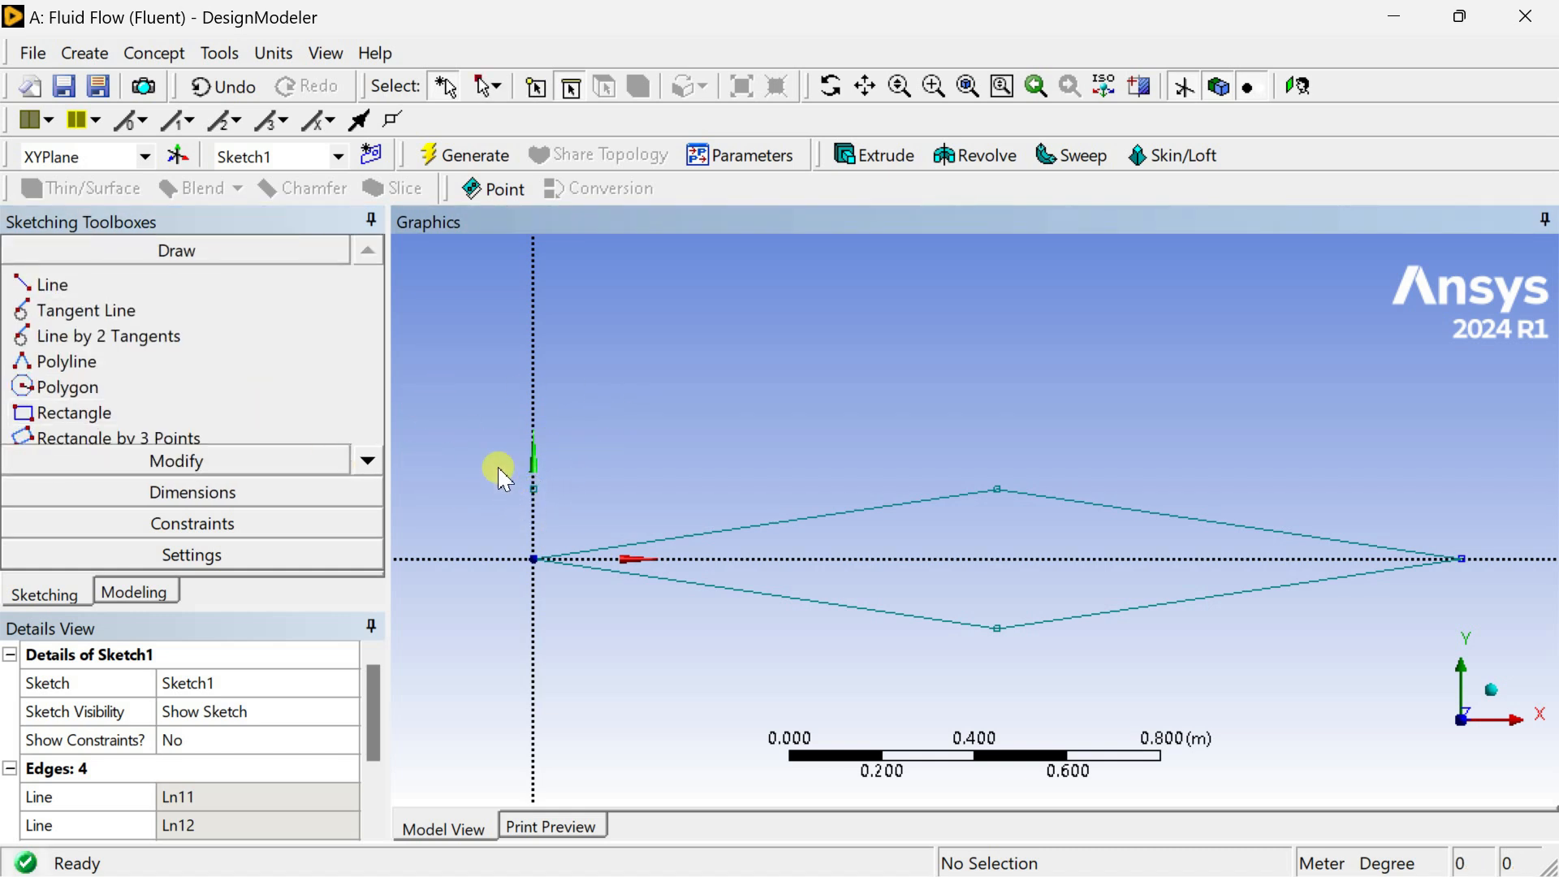
{"action": "right_click", "coordinate": [541, 493]}
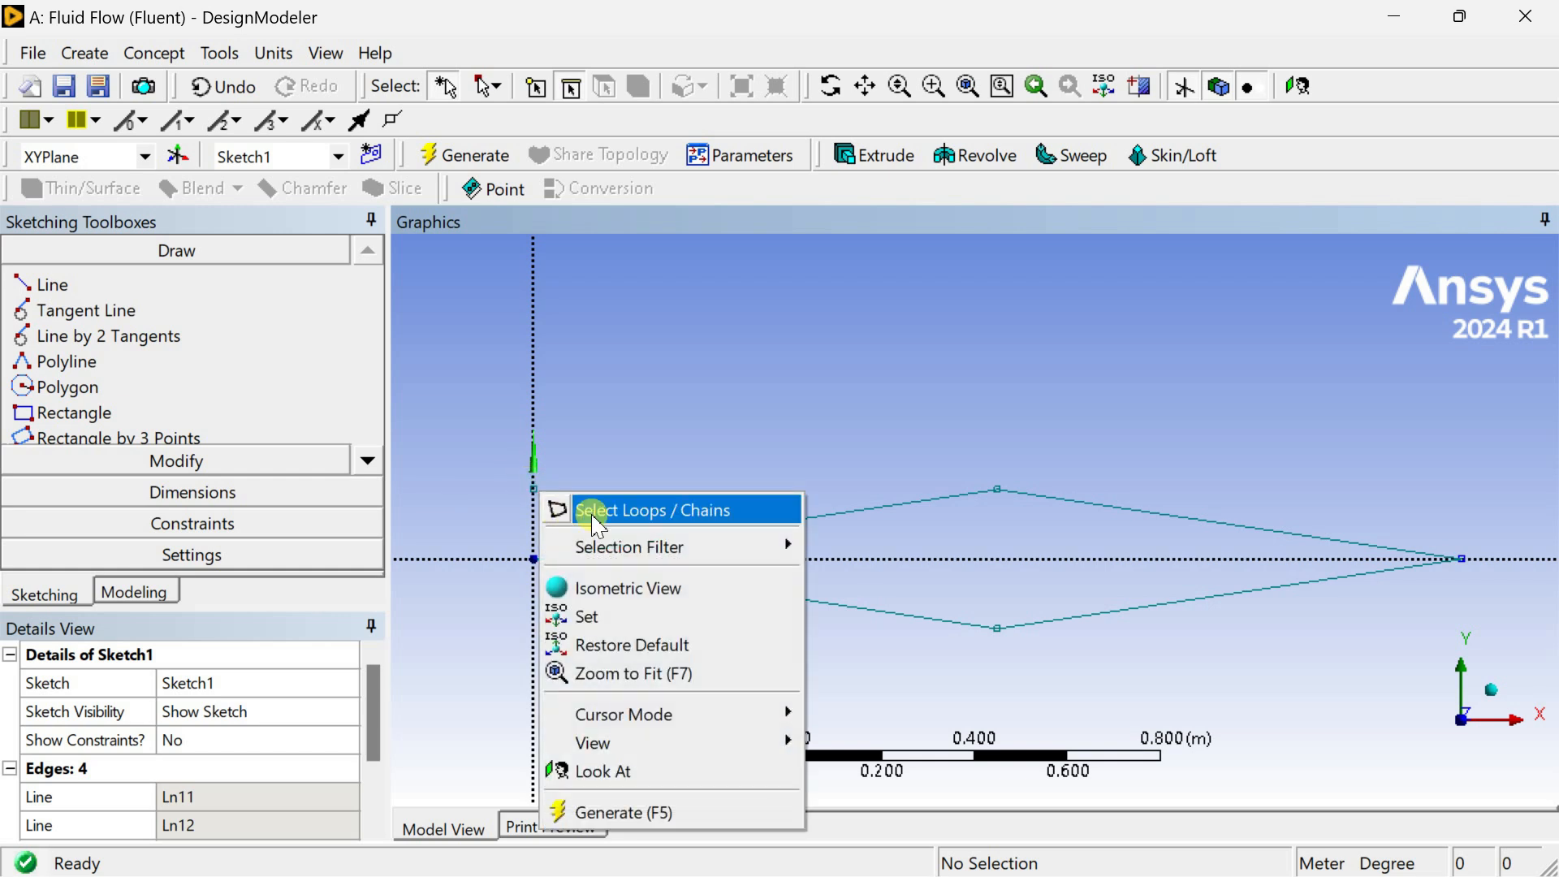
{"action": "mouse_move", "coordinate": [629, 547]}
{"action": "left_click", "coordinate": [869, 546]}
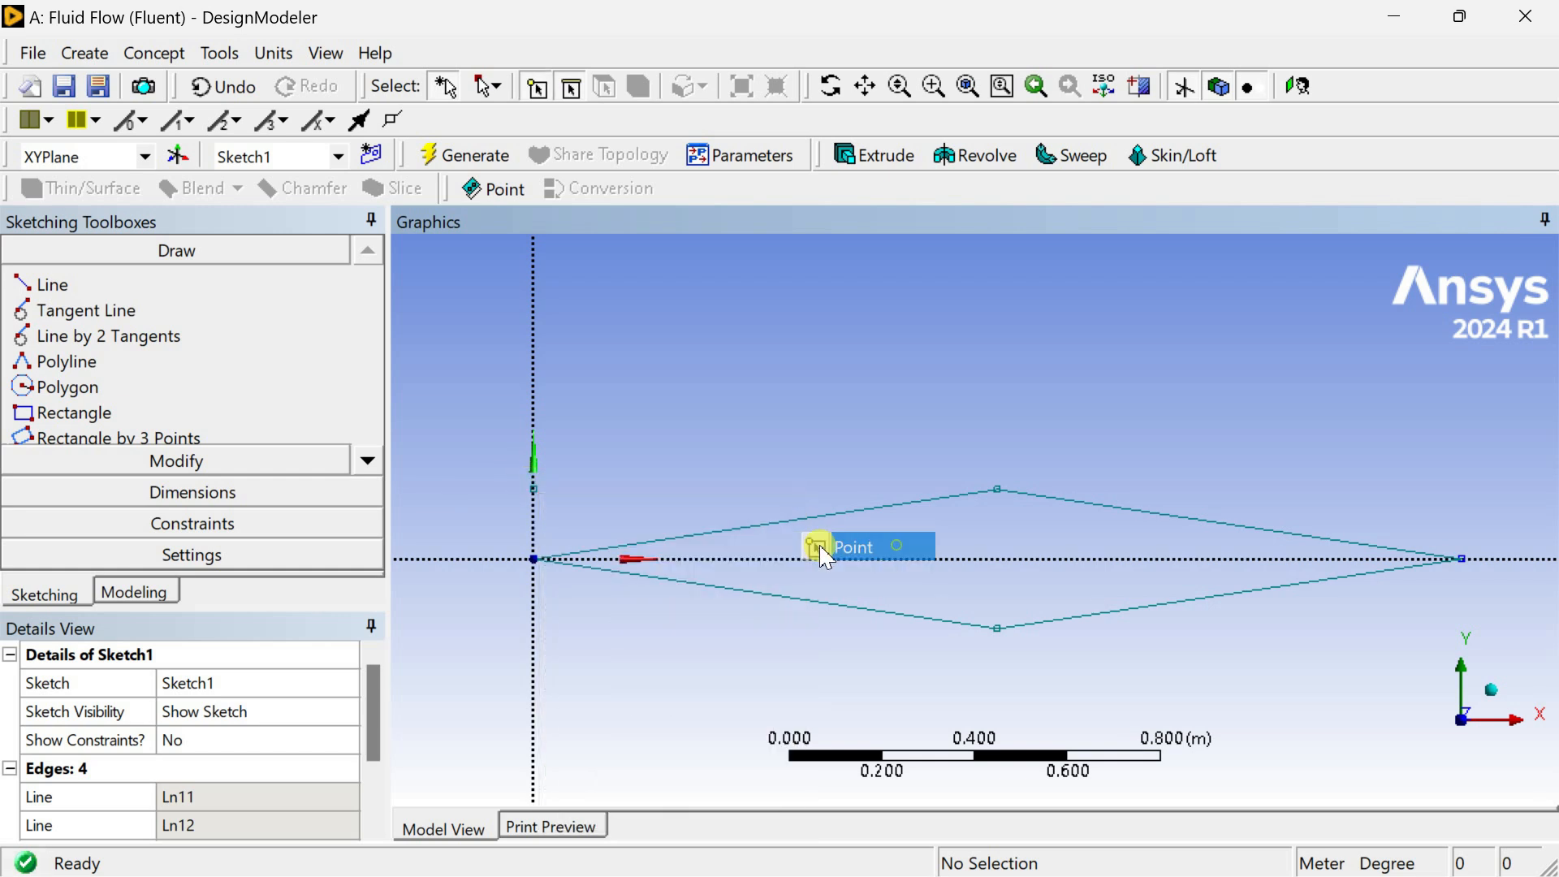
{"action": "left_click", "coordinate": [535, 491]}
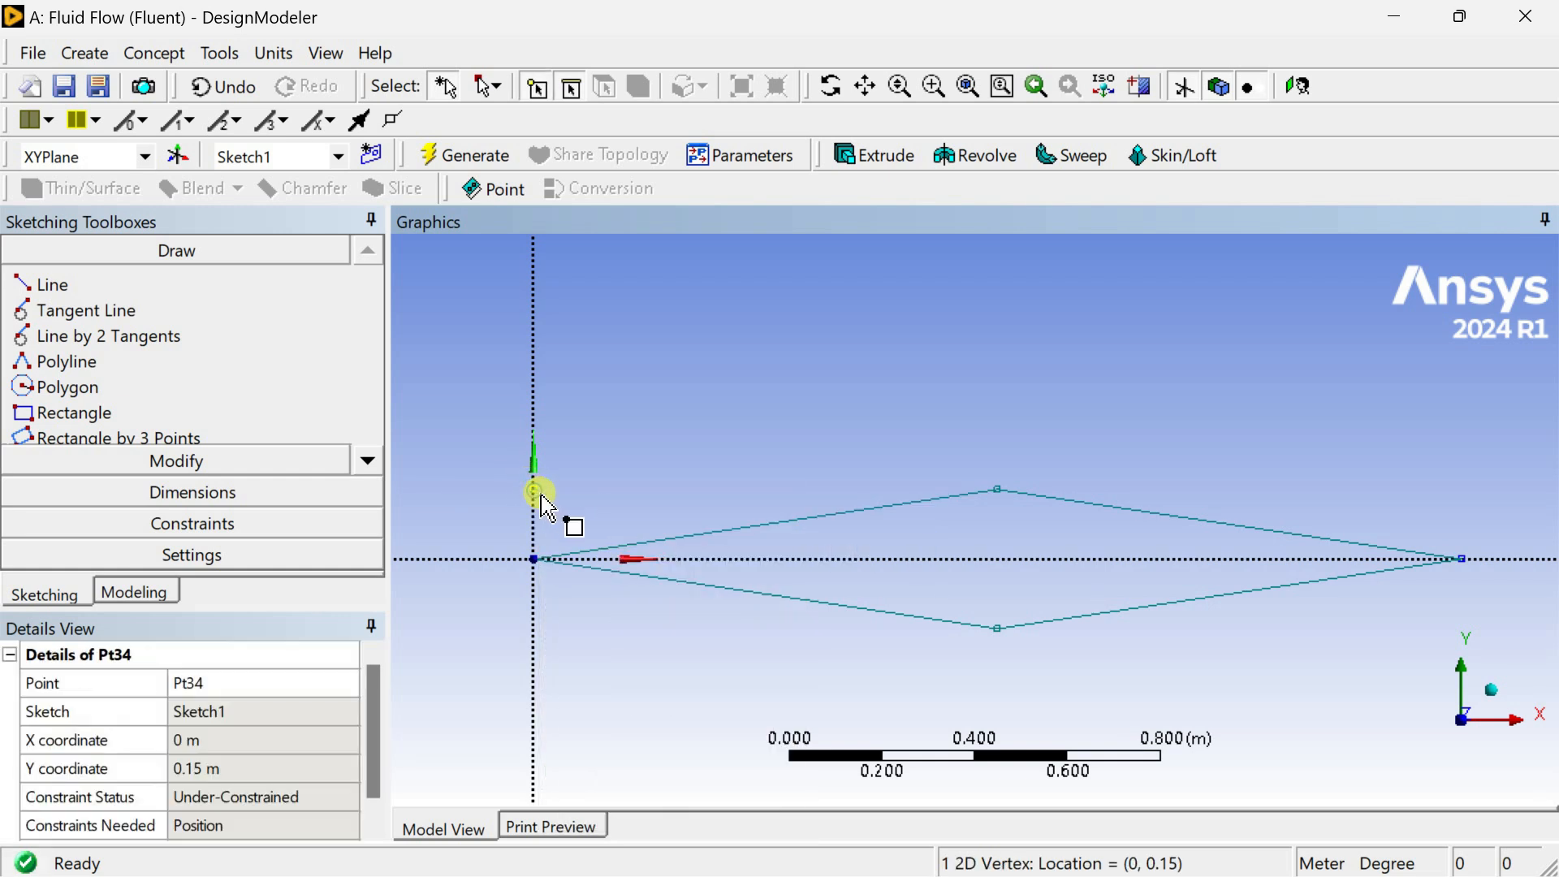
{"action": "left_click", "coordinate": [586, 522]}
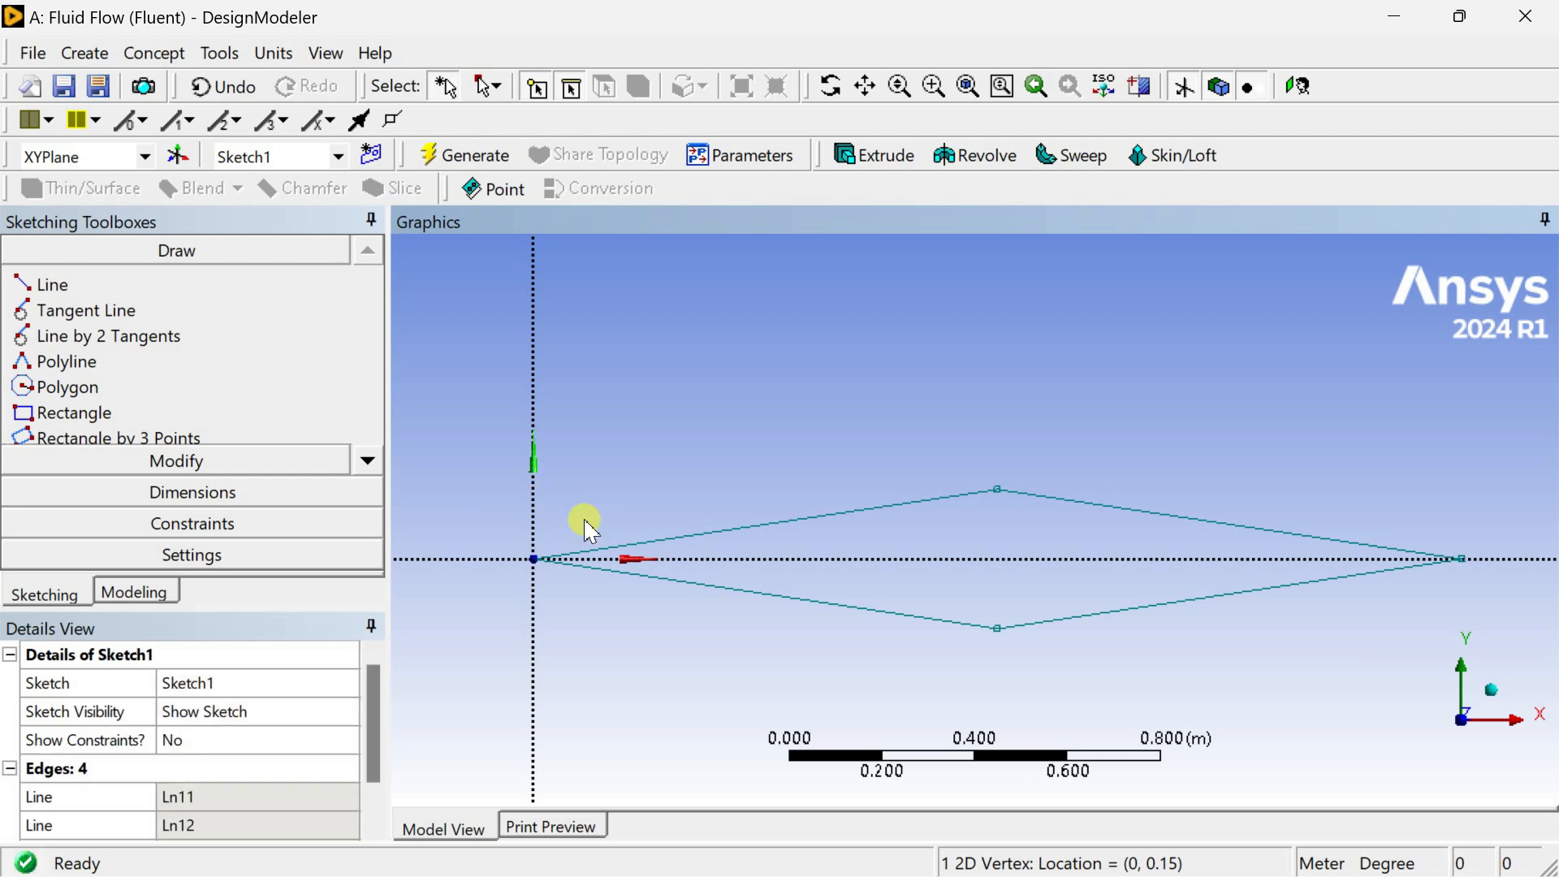
{"action": "scroll", "coordinate": [737, 414], "scroll_direction": "down", "scroll_amount": 3}
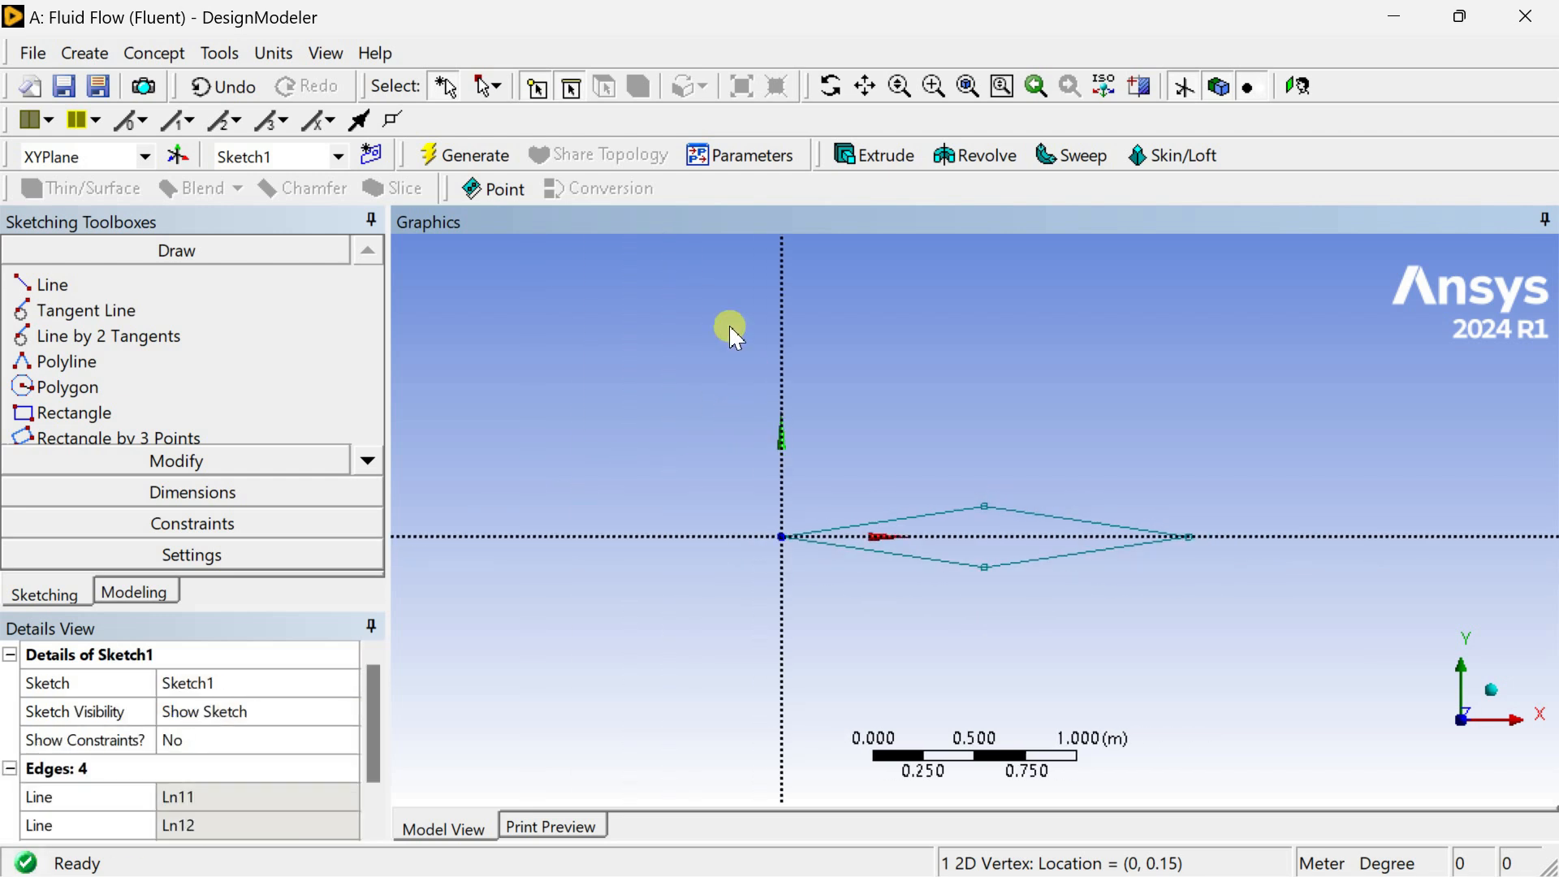
{"action": "left_click", "coordinate": [453, 153]}
Draw a large rectangle enclosing the diamond and the origin, with its far lower corner at about (13.6, -5.8) m.
{"action": "scroll", "coordinate": [734, 443], "scroll_direction": "down", "scroll_amount": 3}
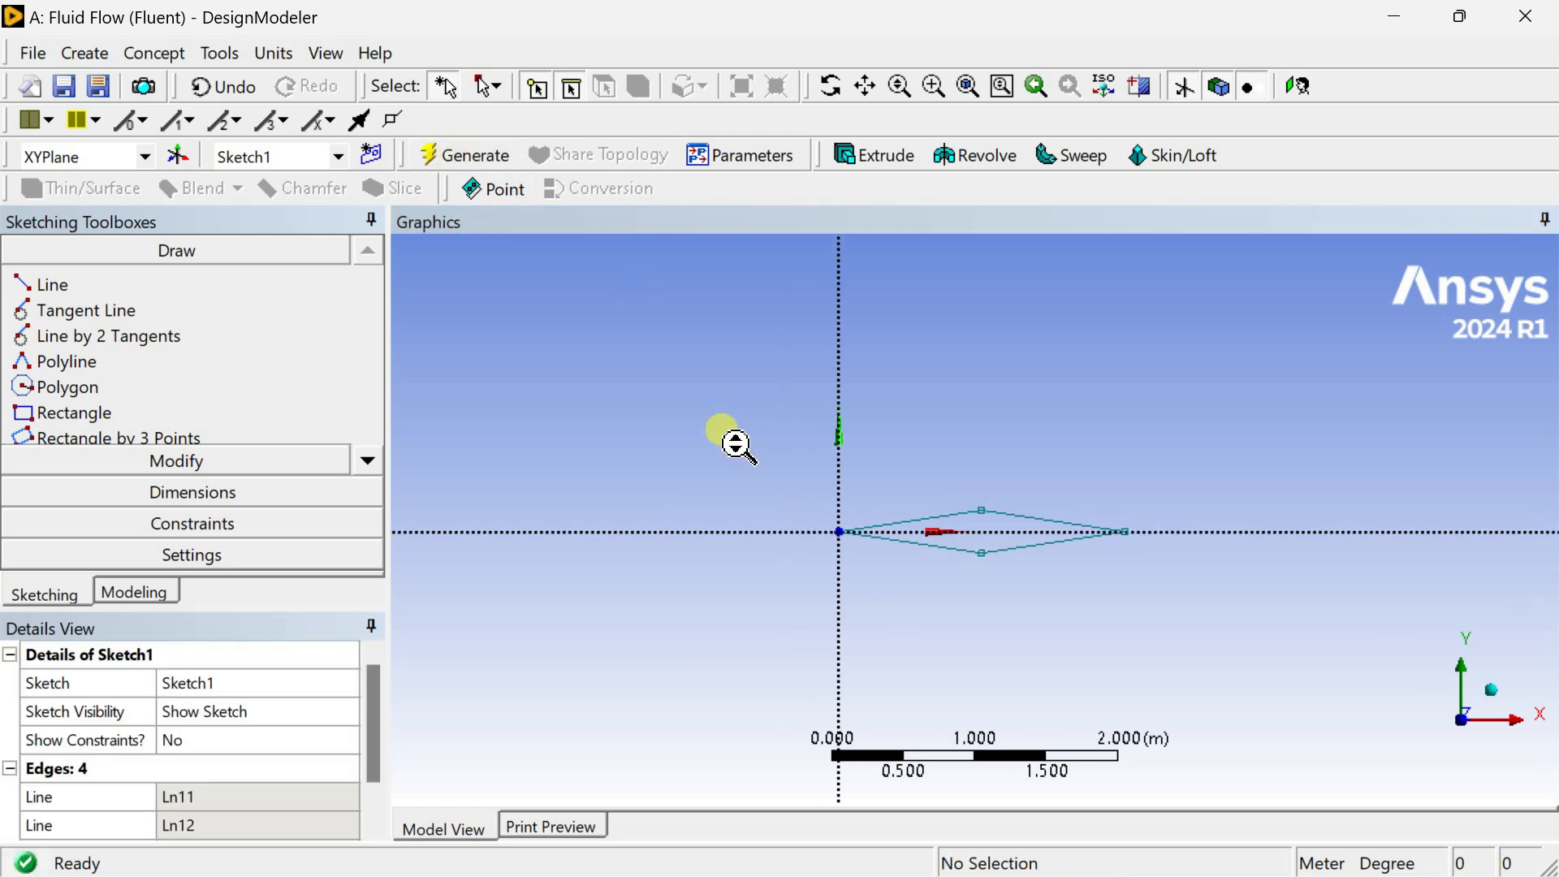
{"action": "scroll", "coordinate": [735, 443], "scroll_direction": "down", "scroll_amount": 2}
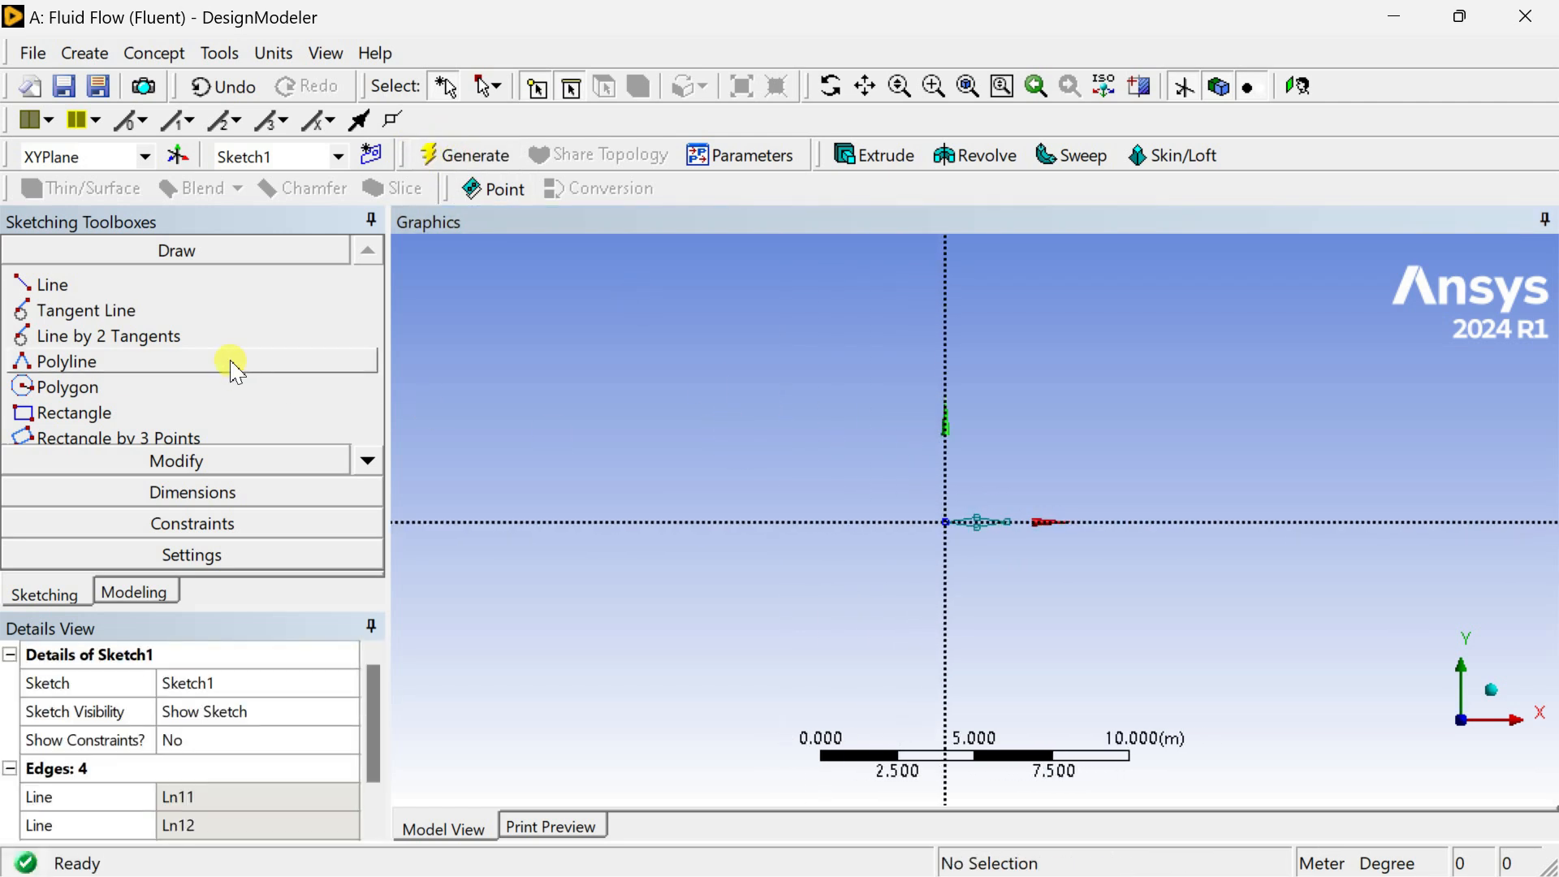
{"action": "left_click", "coordinate": [177, 412]}
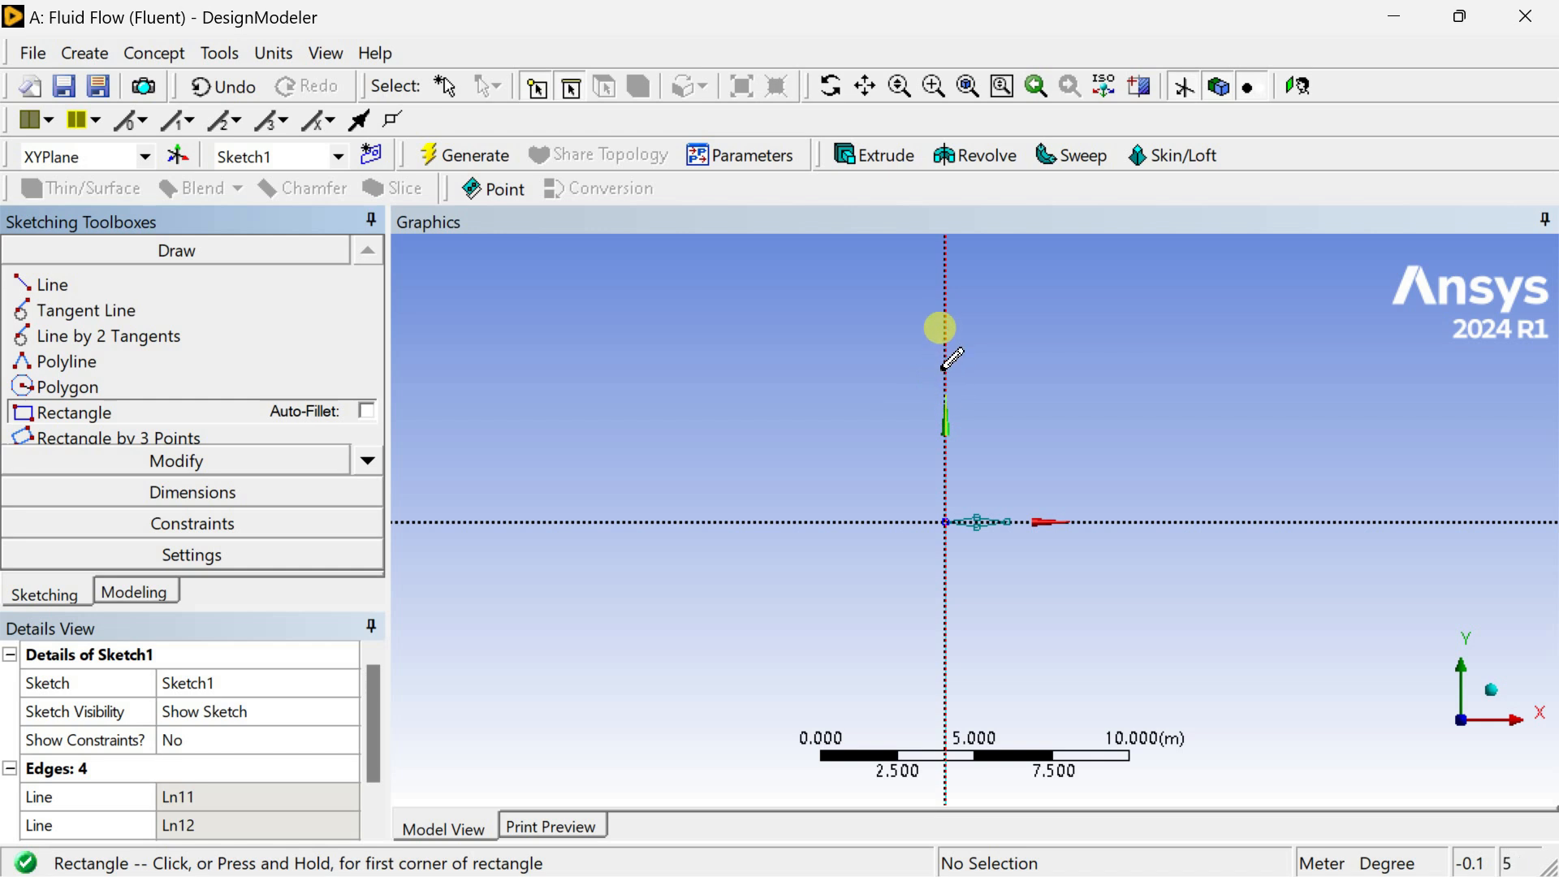
{"action": "left_click", "coordinate": [793, 320]}
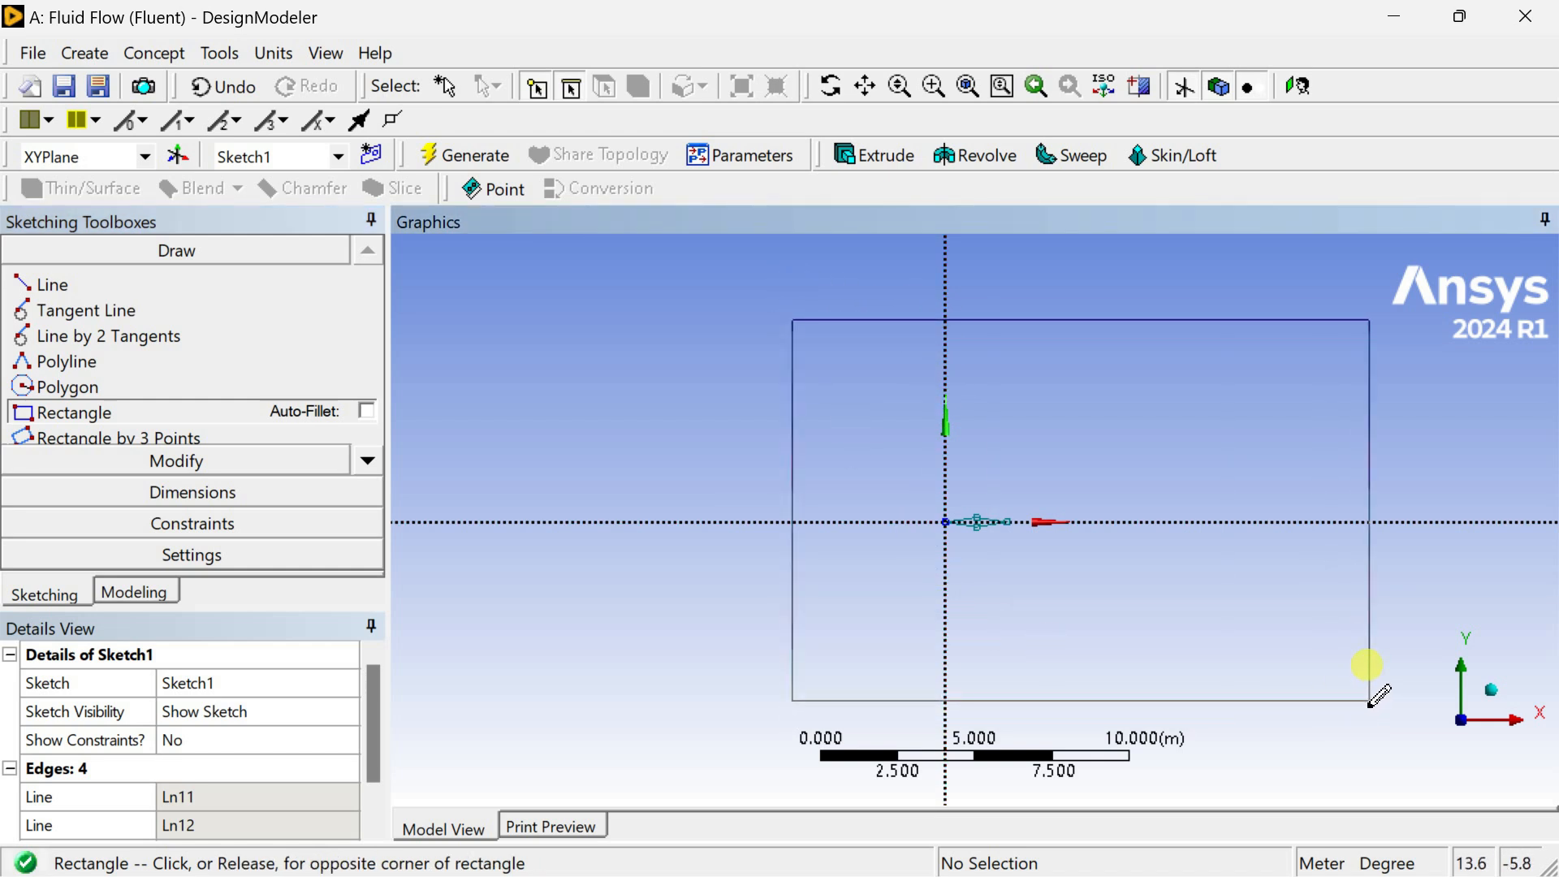
{"action": "left_click", "coordinate": [1369, 702]}
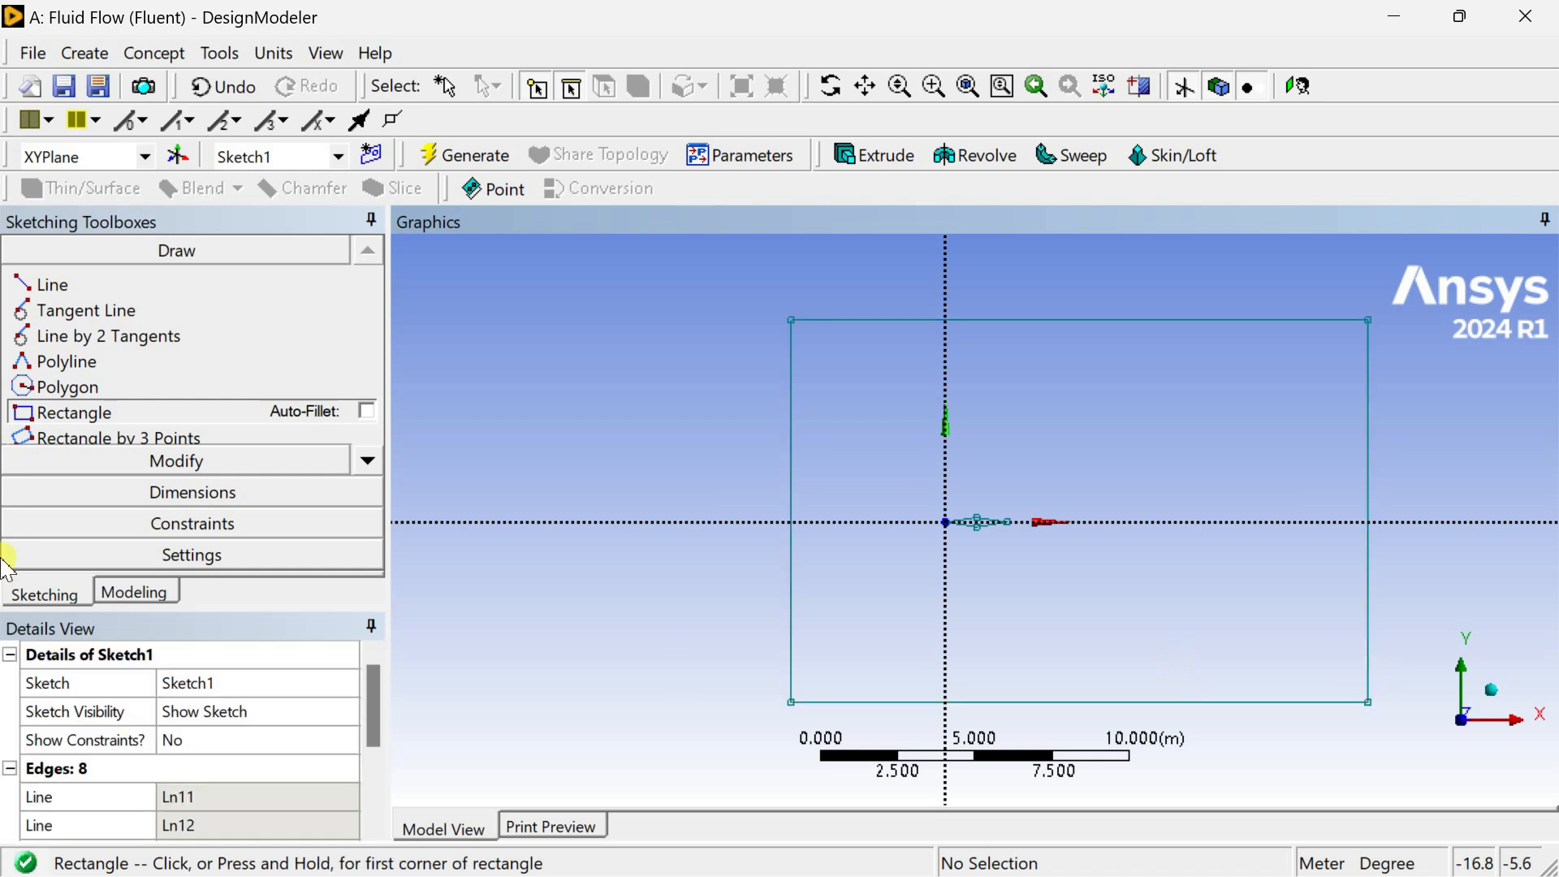
Apply a Symmetry constraint about the X axis to the outer rectangle's upper and lower edges.
{"action": "left_click", "coordinate": [198, 522]}
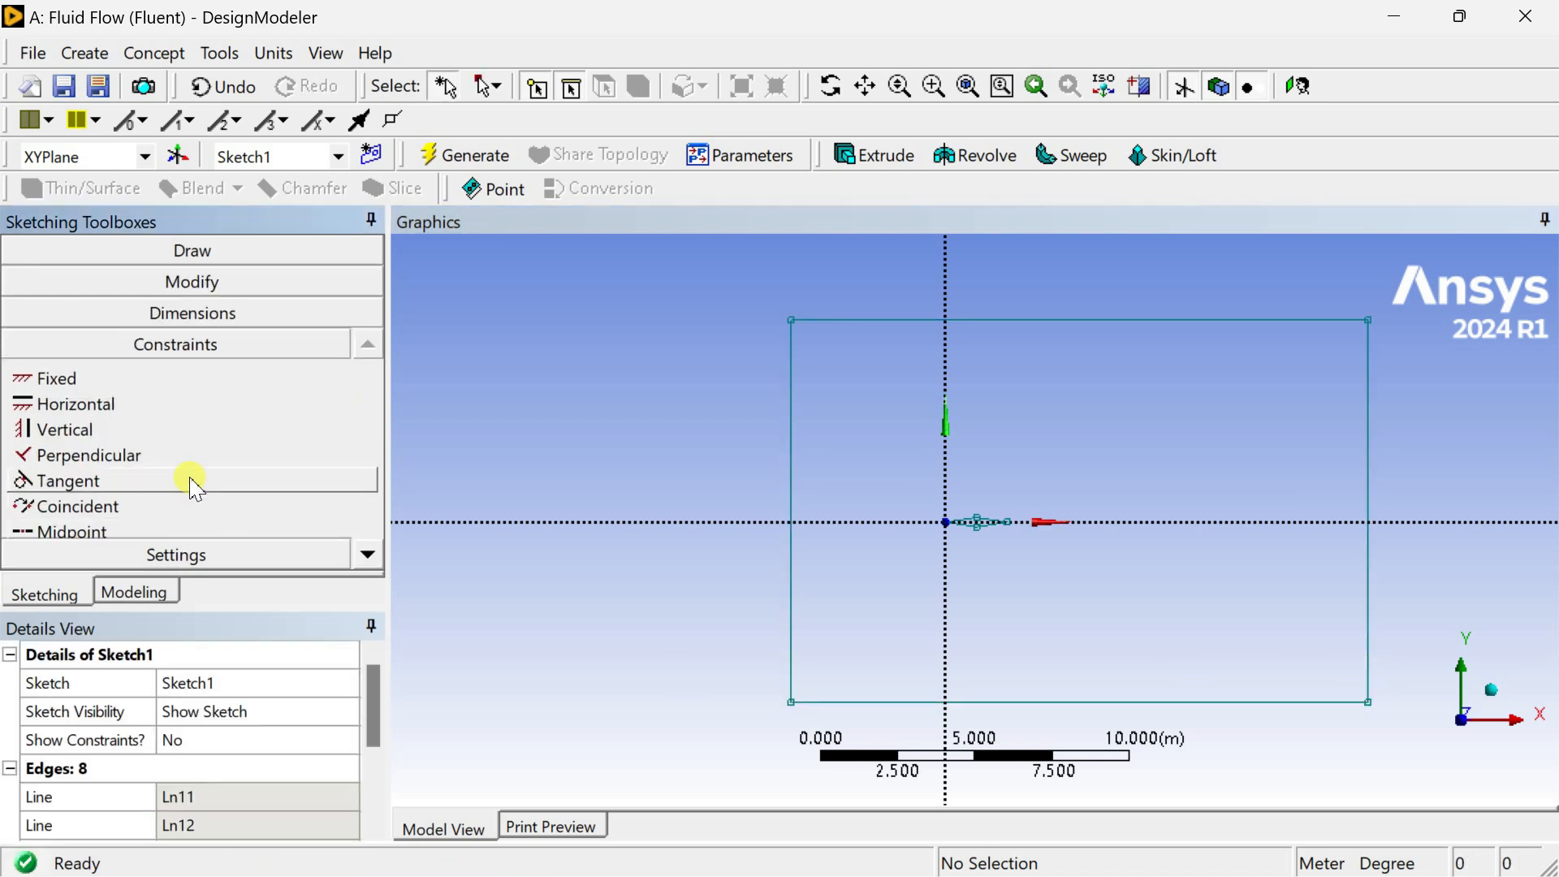
{"action": "left_click", "coordinate": [368, 556]}
{"action": "left_click", "coordinate": [368, 556]}
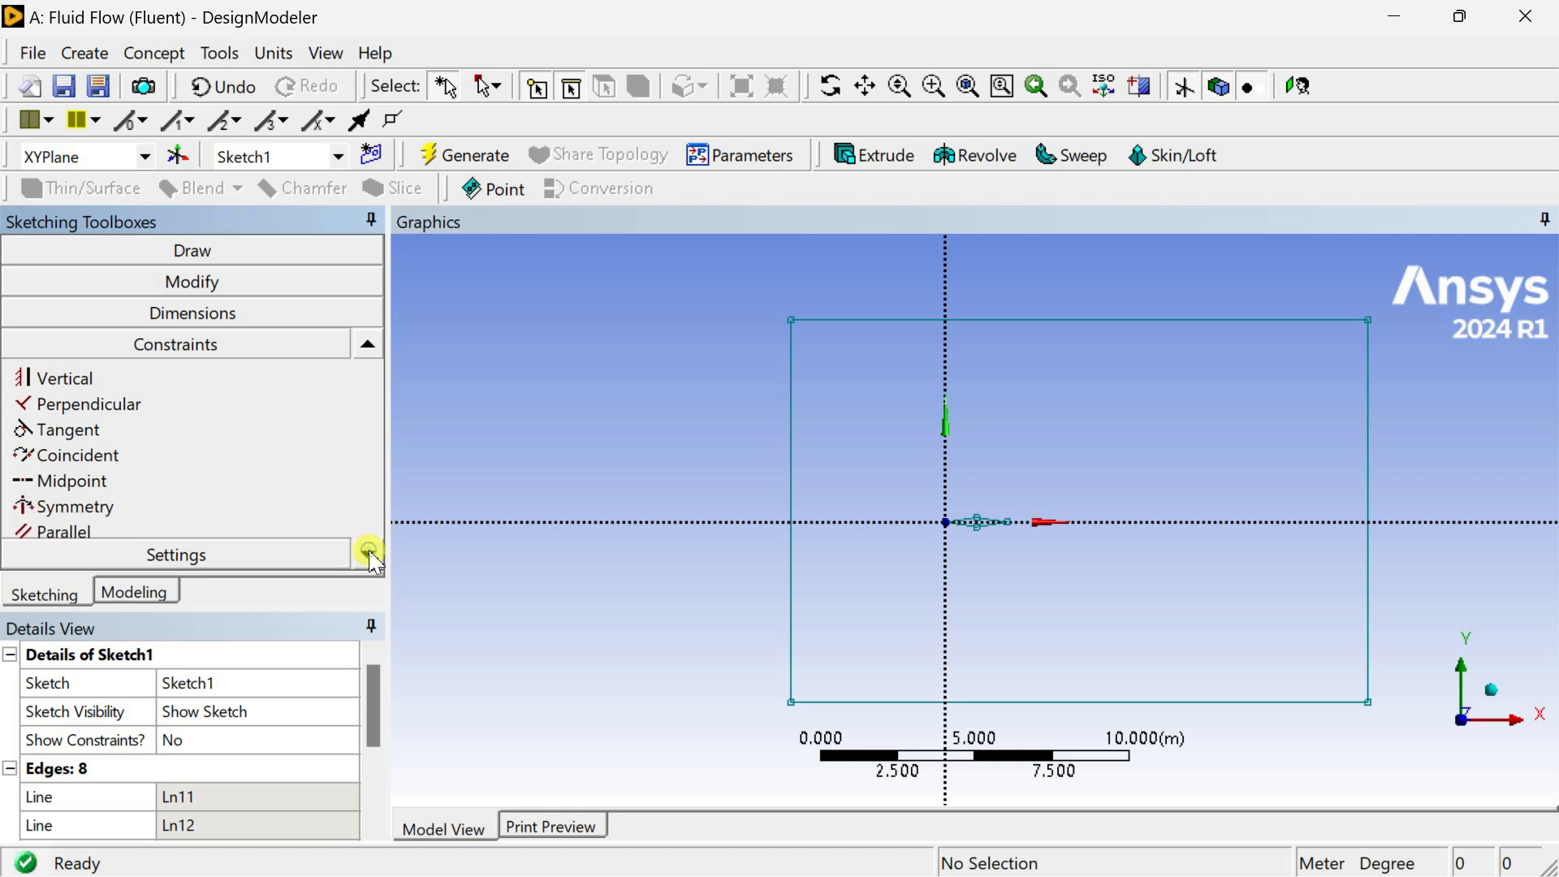
{"action": "left_click", "coordinate": [82, 508]}
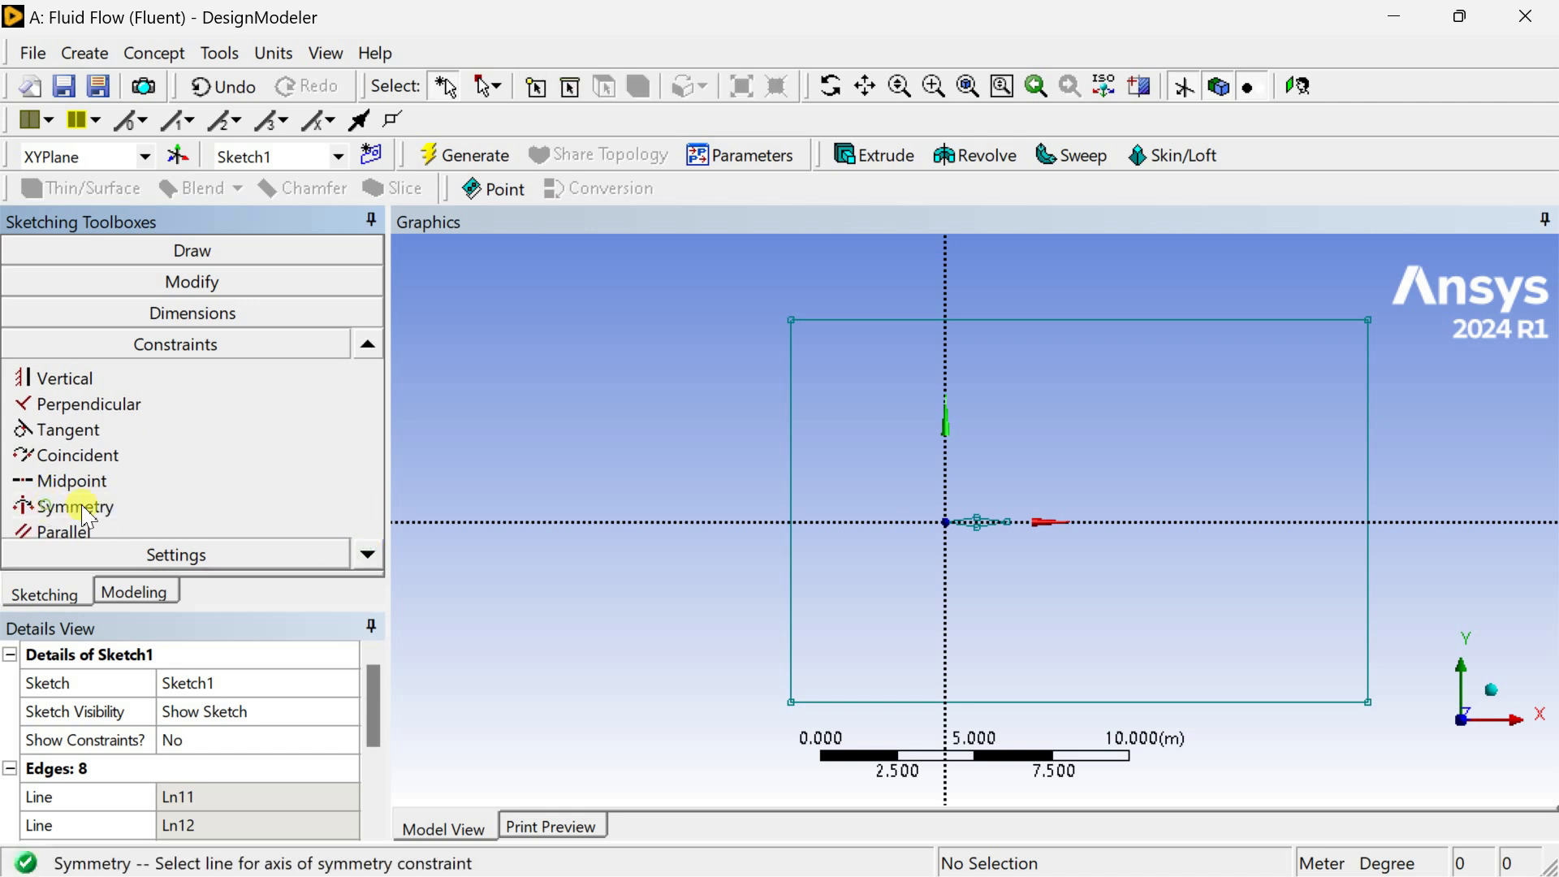
{"action": "left_click", "coordinate": [685, 522]}
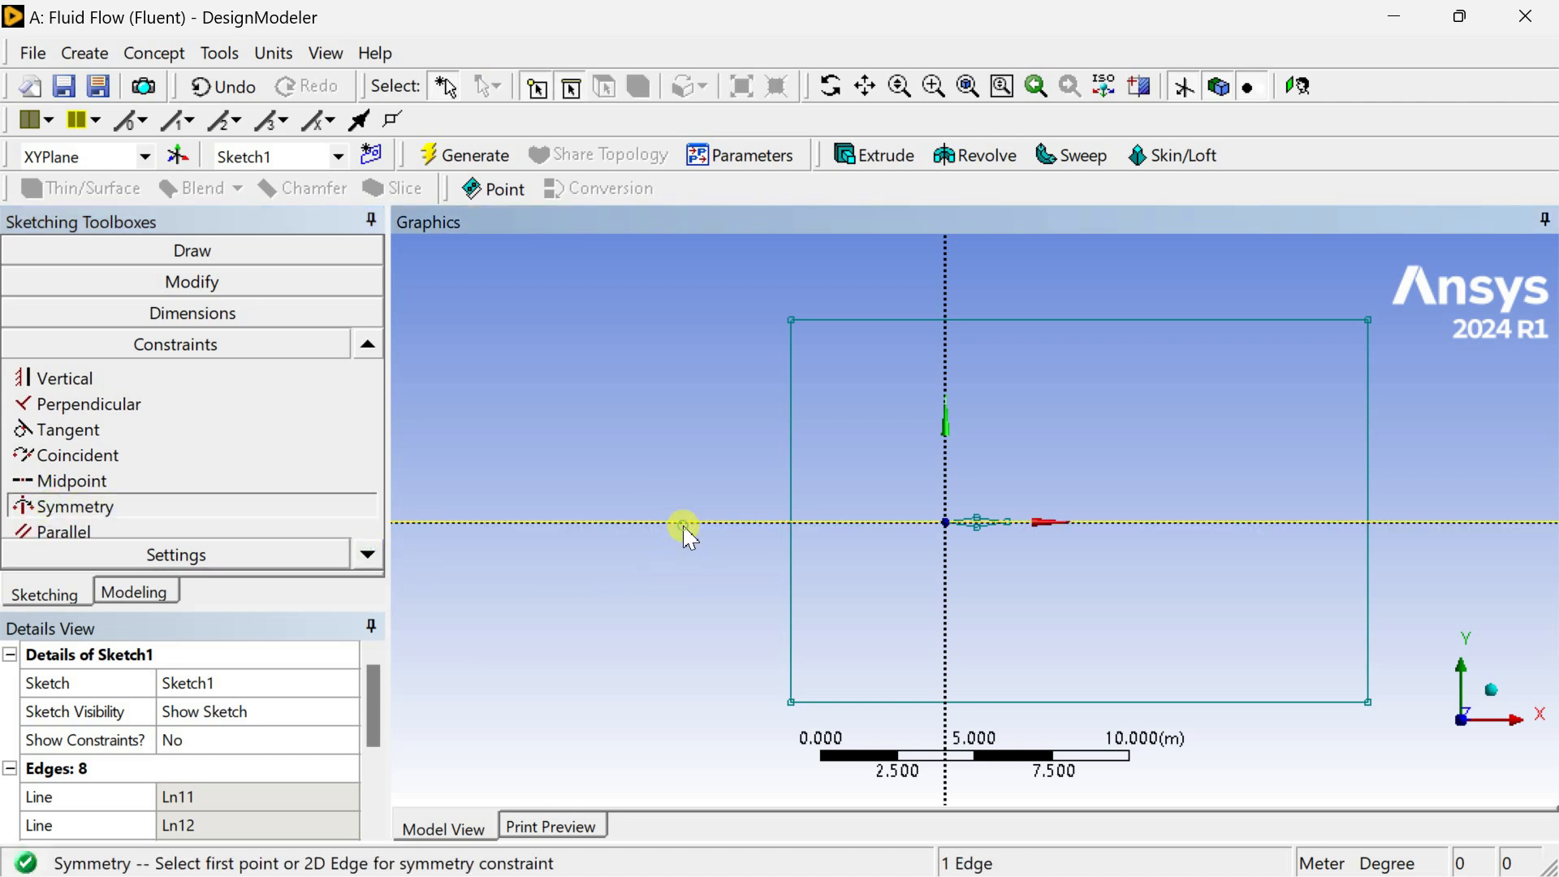
{"action": "left_click", "coordinate": [877, 320]}
{"action": "left_click", "coordinate": [856, 703]}
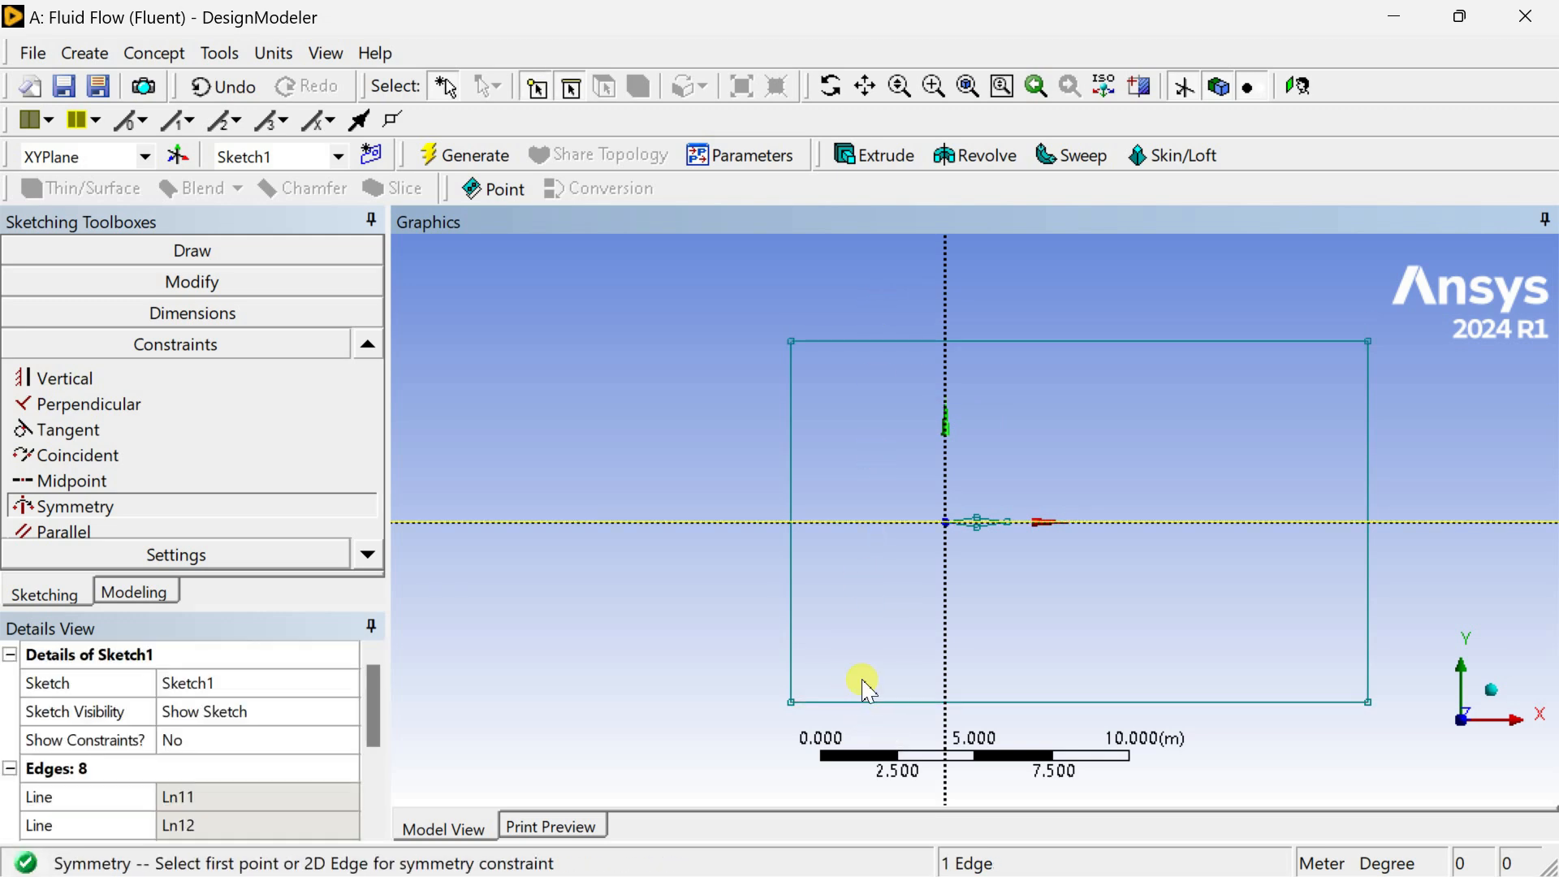
Dimension the outer rectangle's height, its width and the distance from its left edge to the Y axis.
{"action": "left_click", "coordinate": [202, 312]}
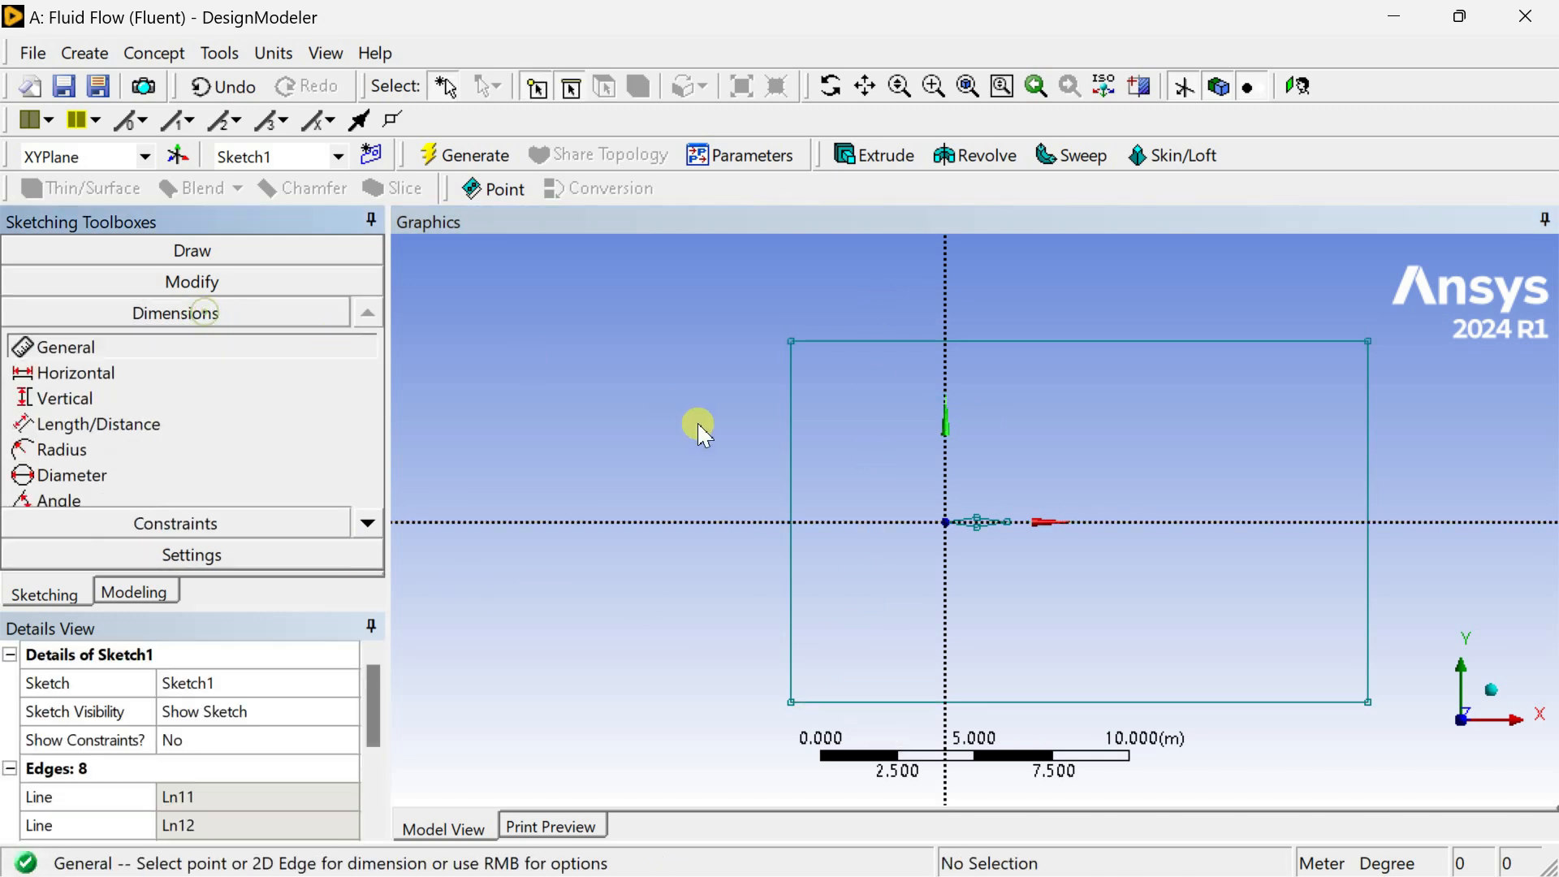
{"action": "left_click", "coordinate": [793, 437]}
{"action": "left_click", "coordinate": [699, 402]}
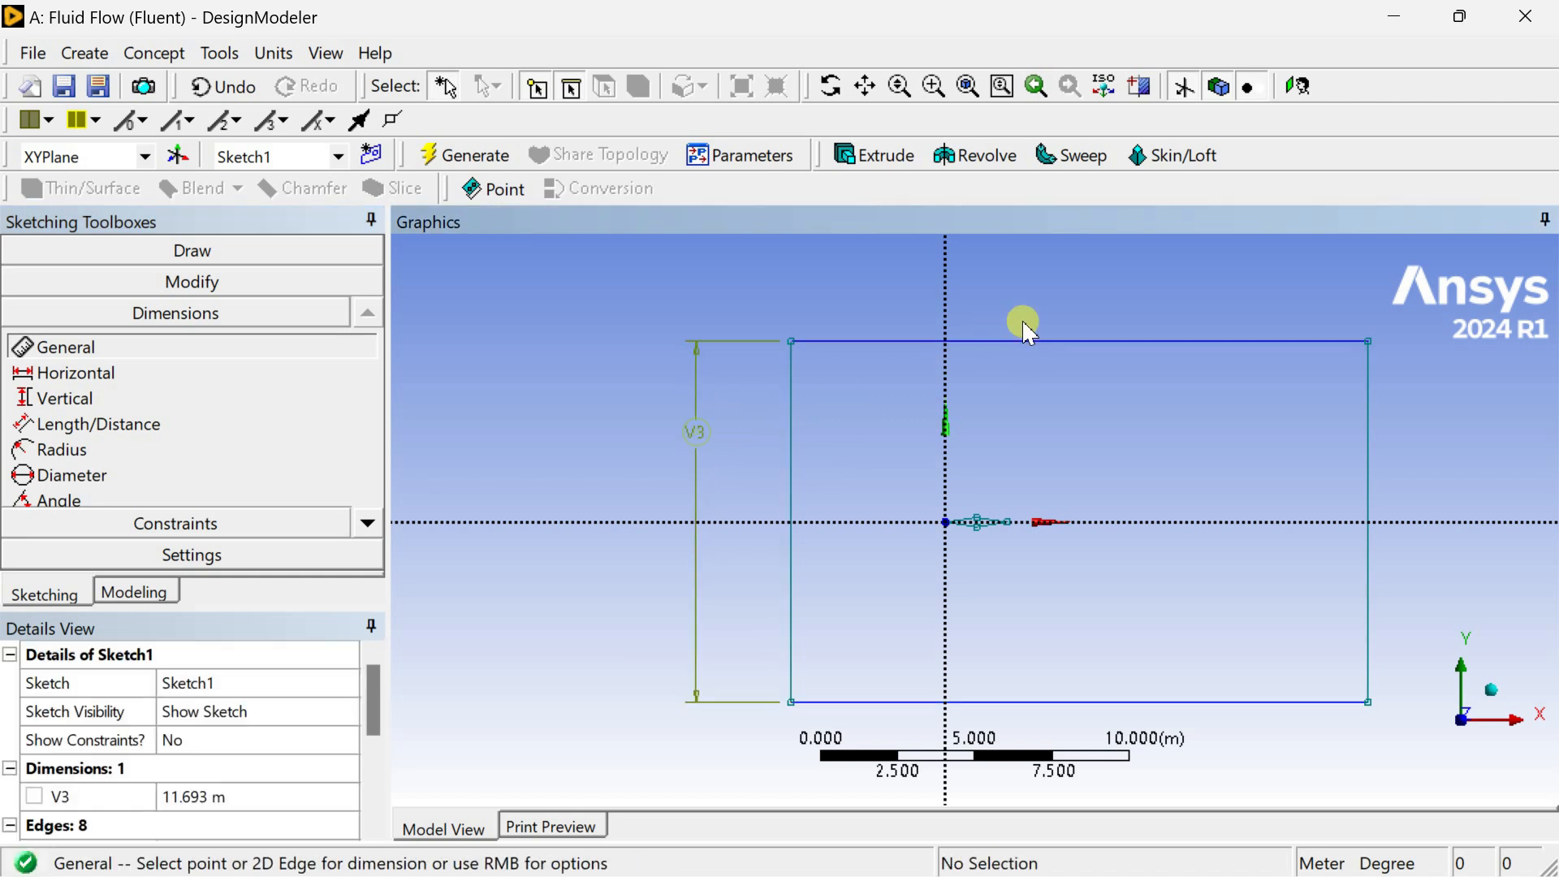
{"action": "left_click", "coordinate": [1129, 343]}
{"action": "left_click", "coordinate": [1089, 268]}
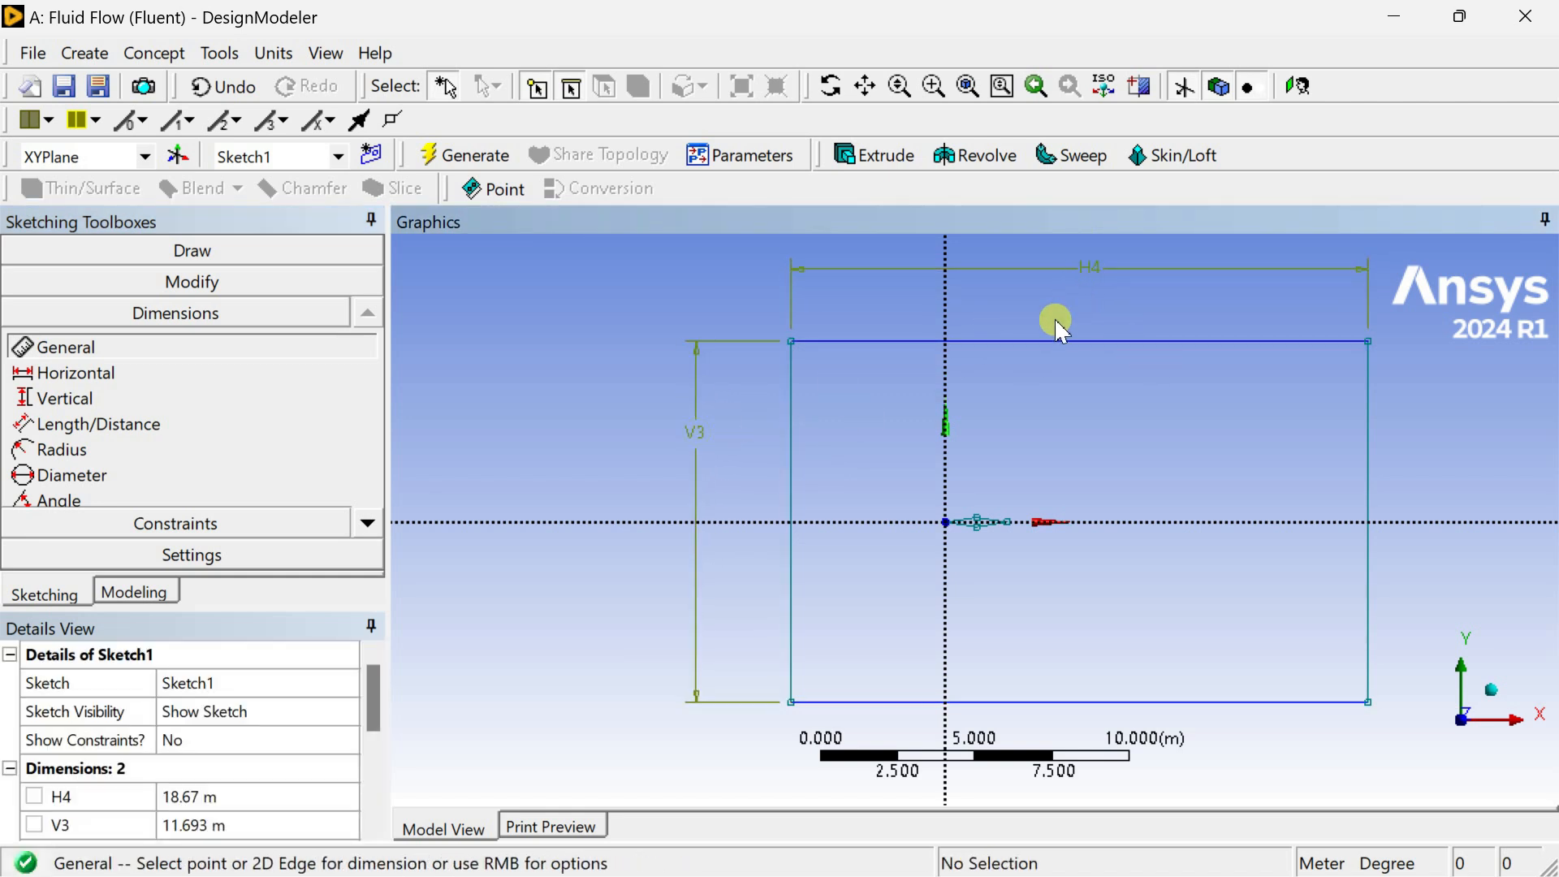
{"action": "left_click", "coordinate": [948, 602]}
{"action": "left_click", "coordinate": [792, 614]}
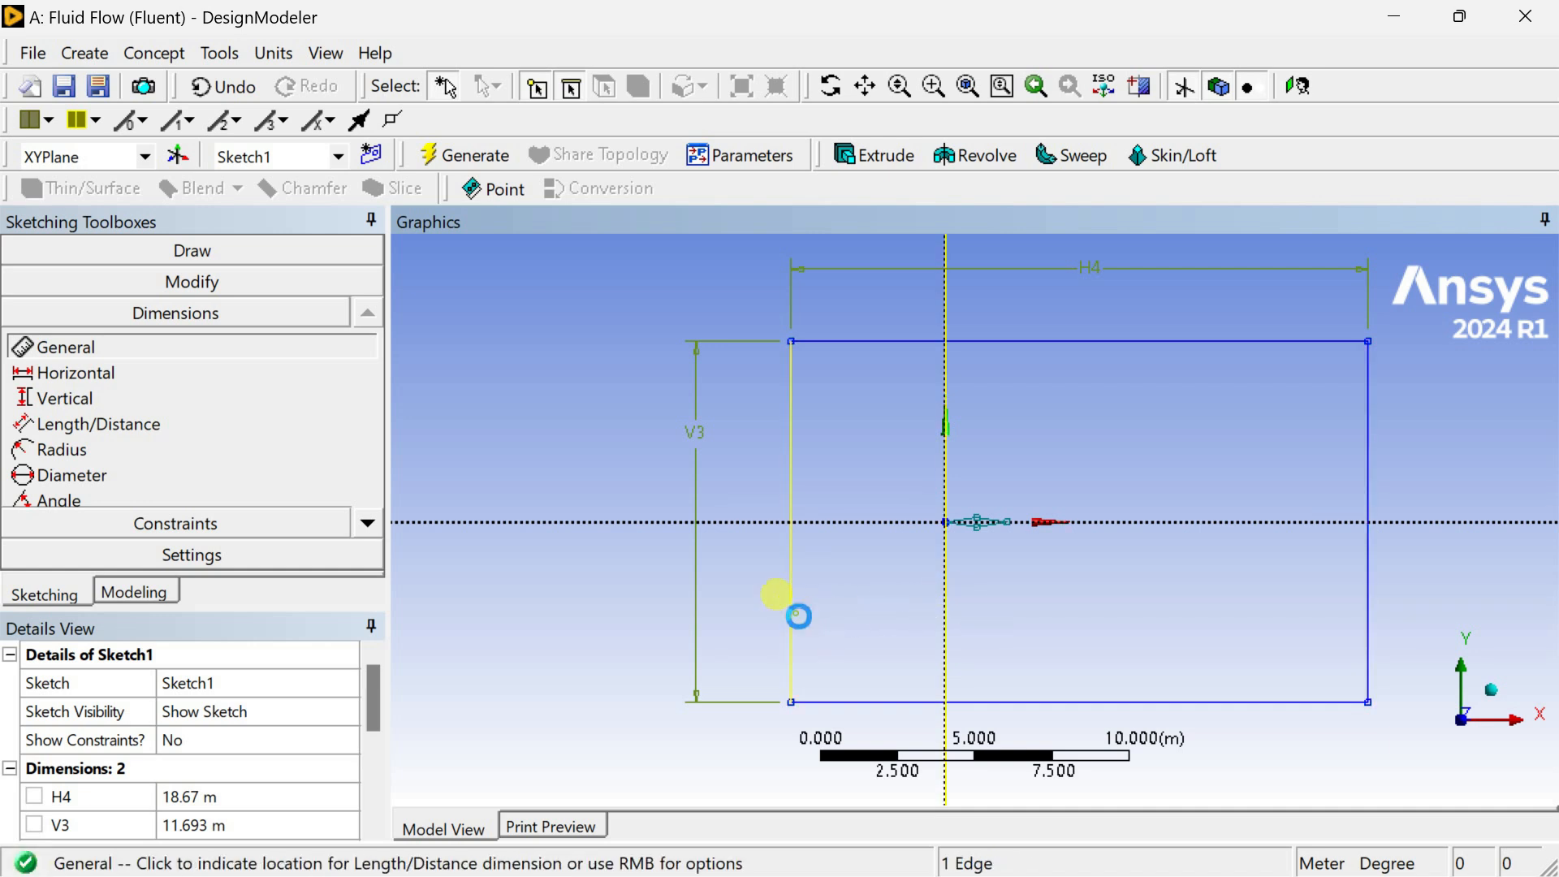
{"action": "left_click", "coordinate": [893, 731]}
Set the outer rectangle's width to 50 m and its left edge's distance from the Y axis to 10 m.
{"action": "scroll", "coordinate": [830, 658], "scroll_direction": "down", "scroll_amount": 2}
{"action": "scroll", "coordinate": [320, 748], "scroll_direction": "down", "scroll_amount": 2}
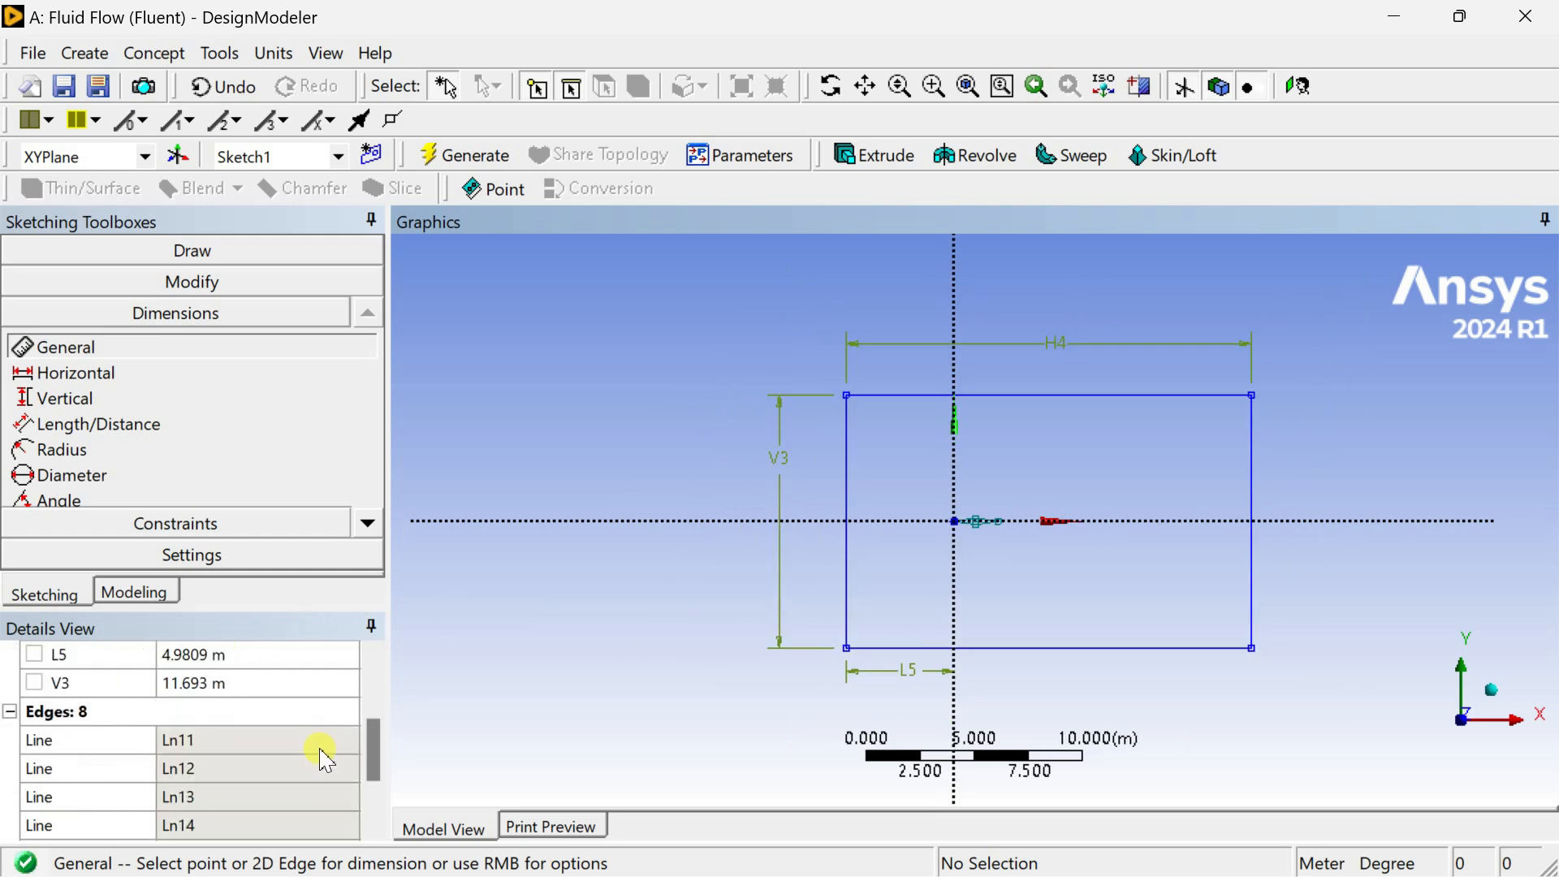
{"action": "scroll", "coordinate": [323, 747], "scroll_direction": "up", "scroll_amount": 1}
{"action": "left_click", "coordinate": [229, 711]}
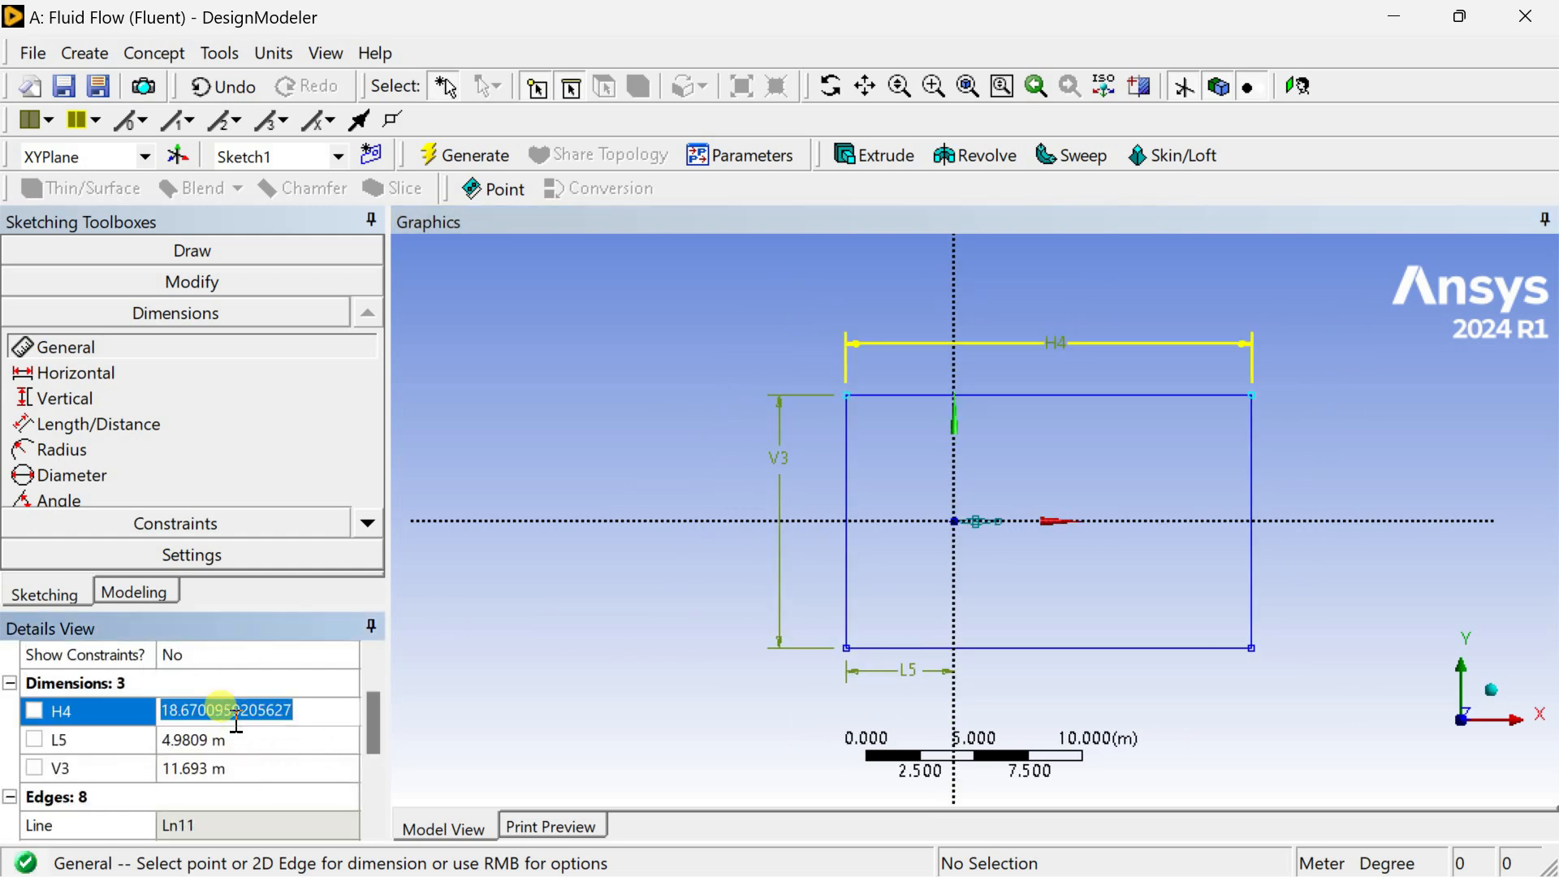
{"action": "type", "text": "50"}
{"action": "key", "text": "Return"}
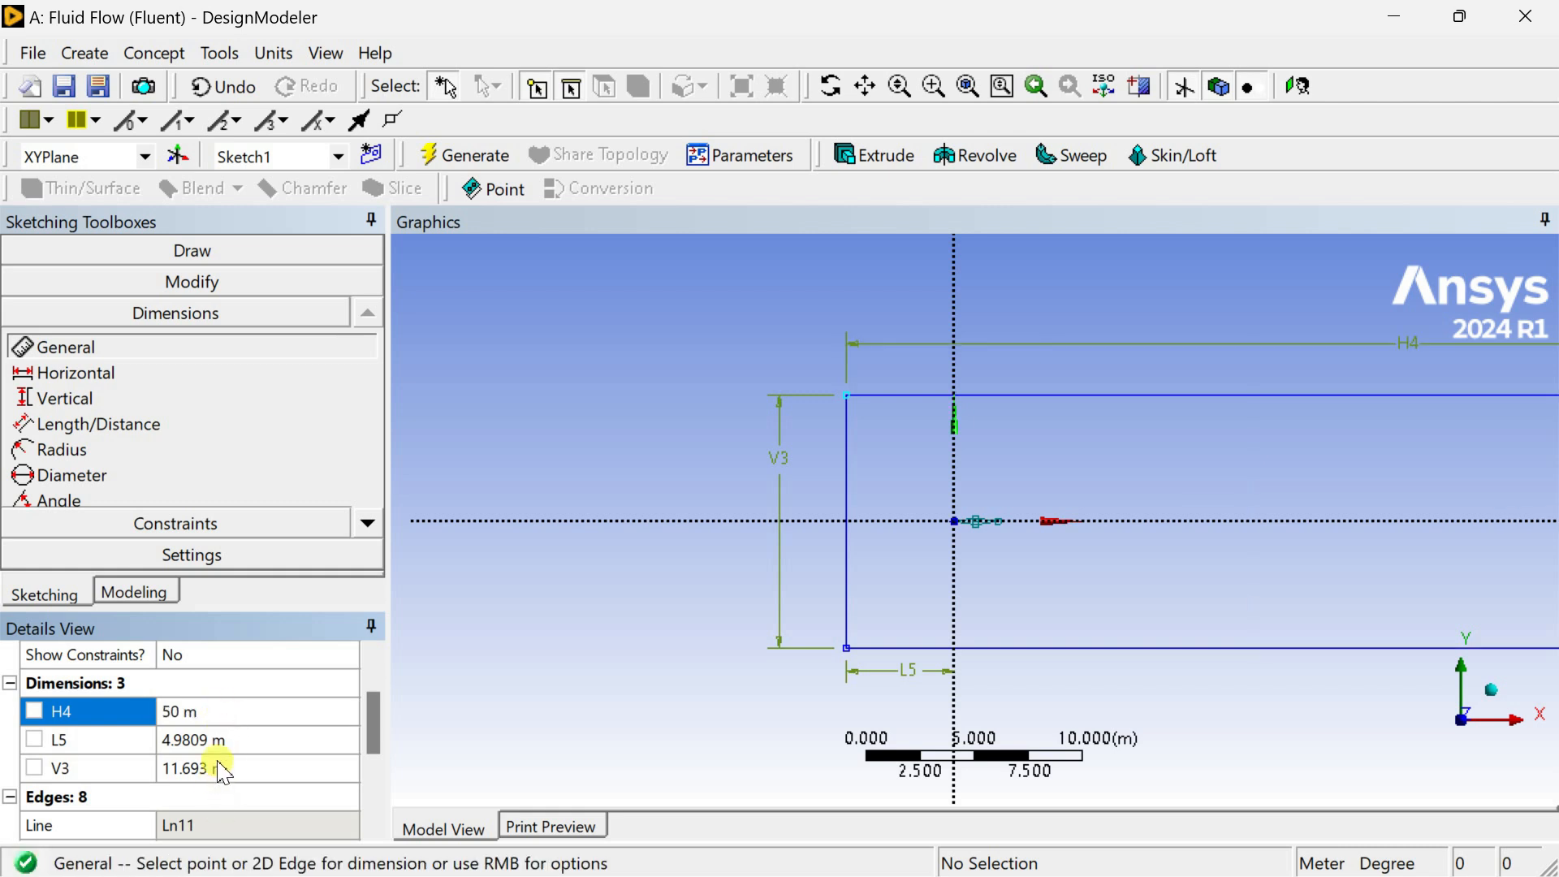
{"action": "left_click", "coordinate": [234, 737]}
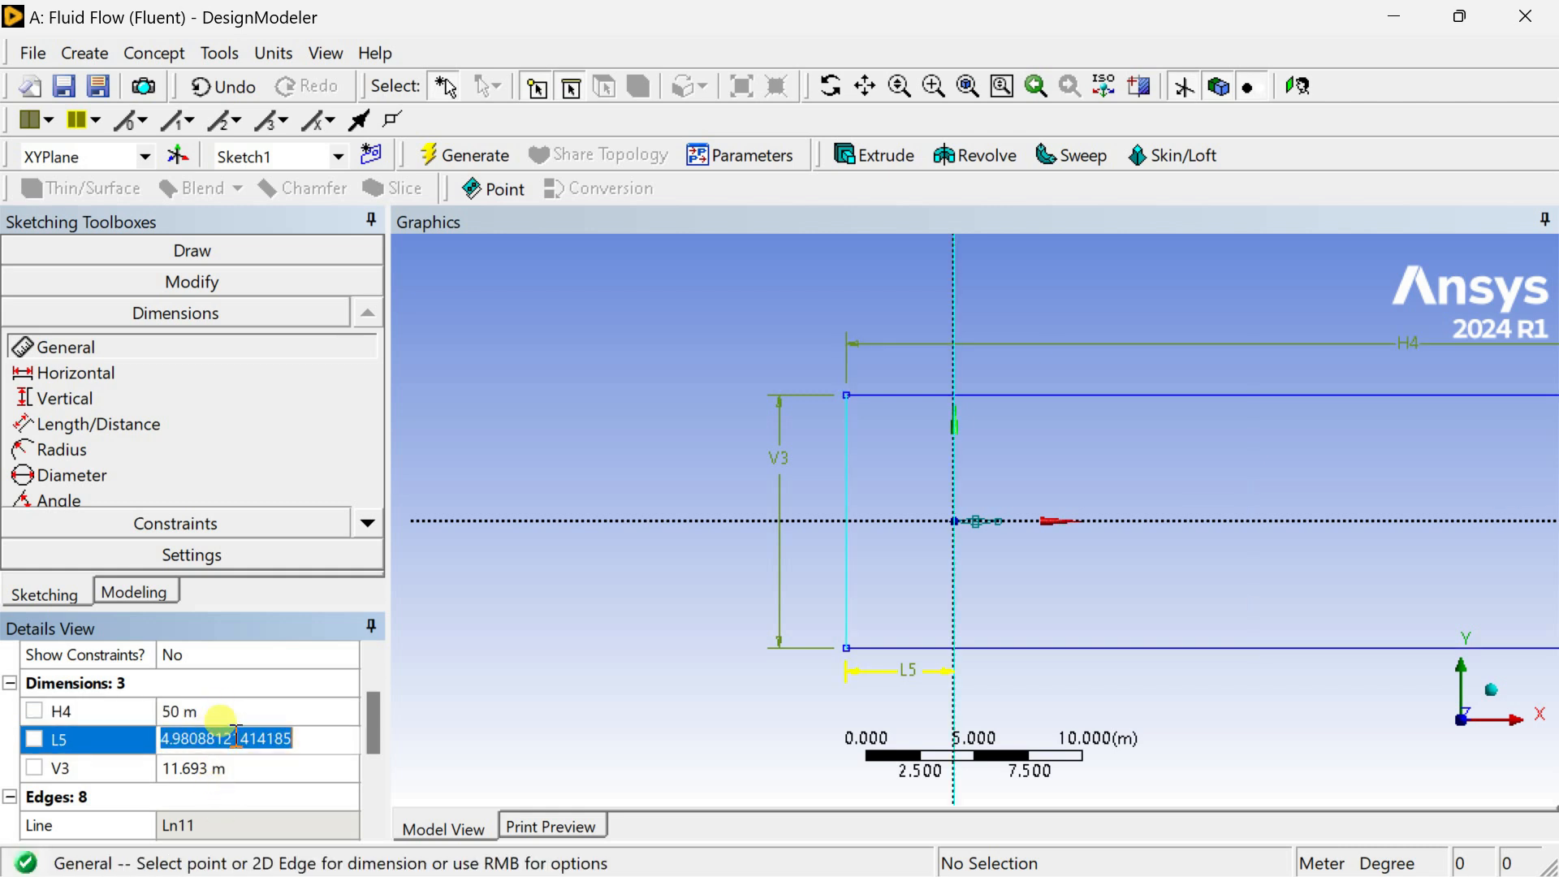
{"action": "type", "text": "10"}
{"action": "key", "text": "Return"}
Set the outer rectangle's height to 30 m and regenerate the model.
{"action": "left_click", "coordinate": [258, 768]}
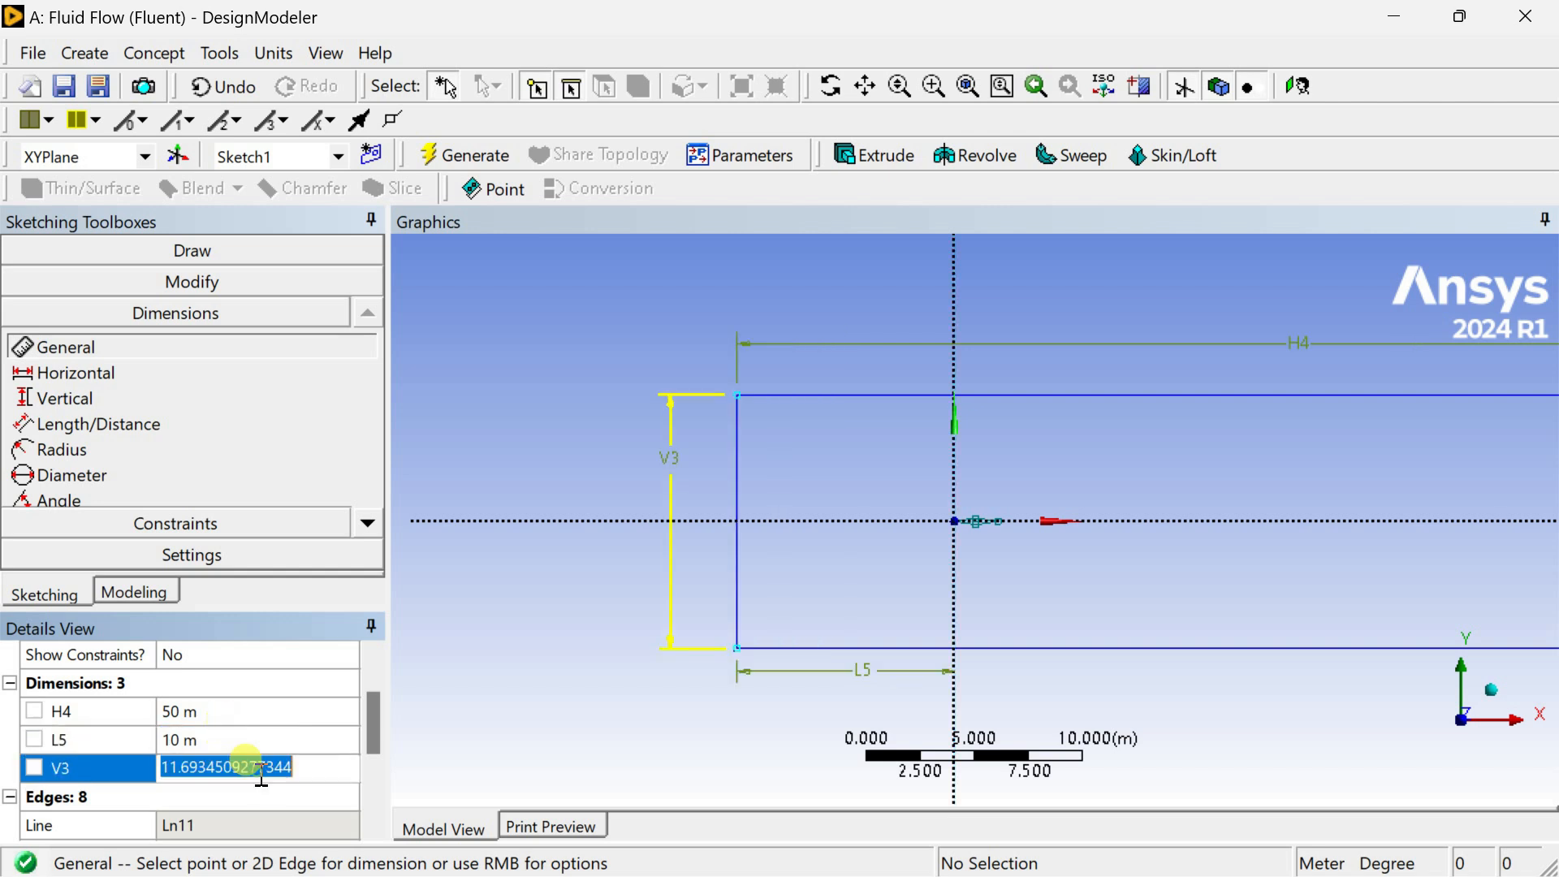
{"action": "type", "text": "30"}
{"action": "key", "text": "Return"}
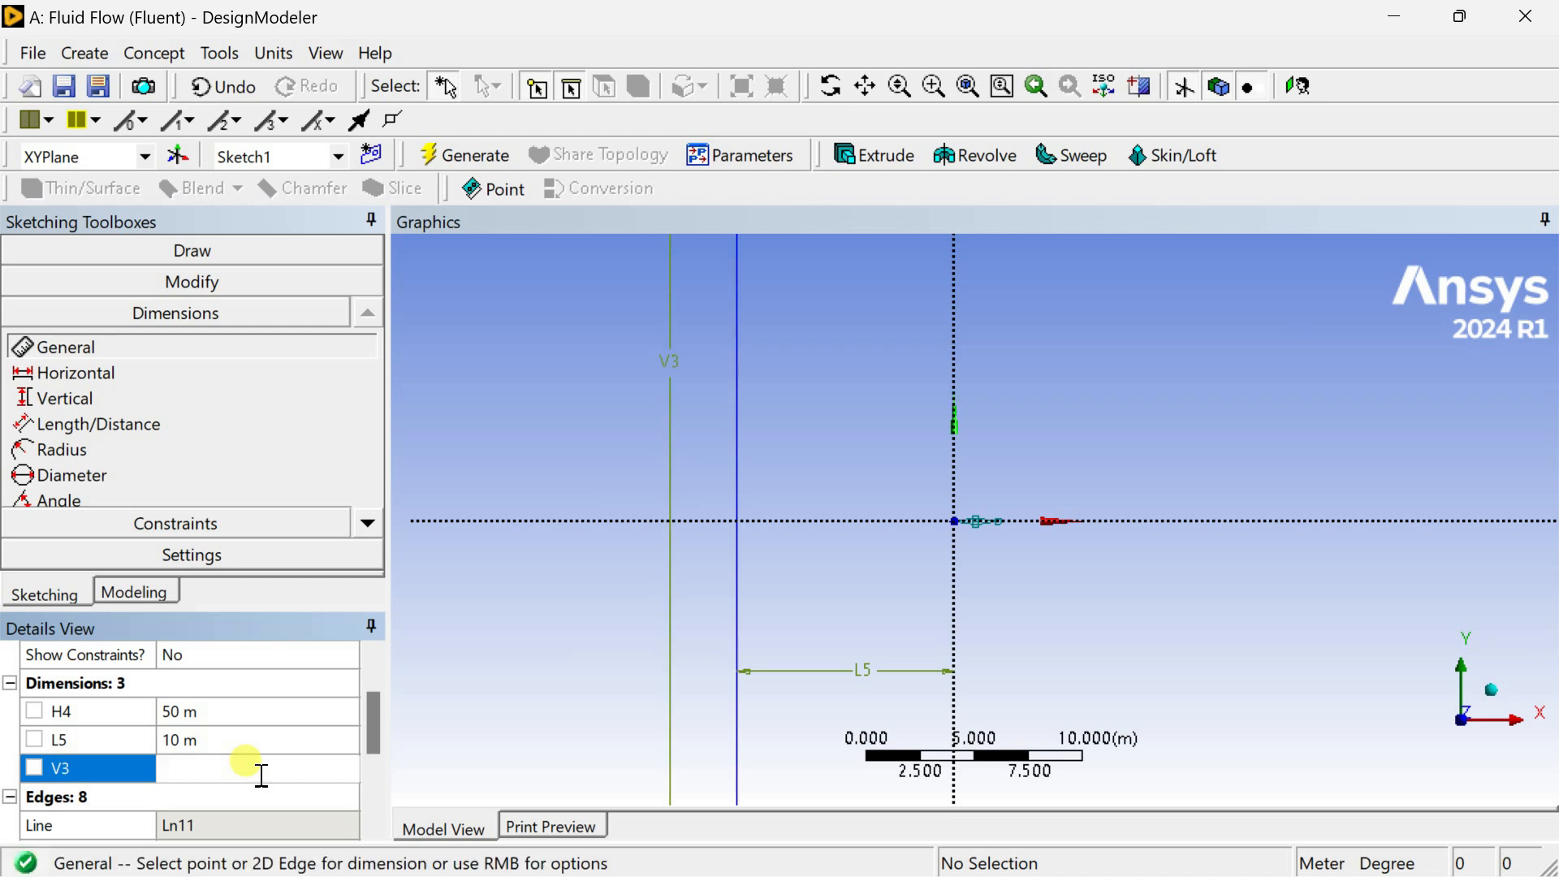
{"action": "left_click", "coordinate": [478, 156]}
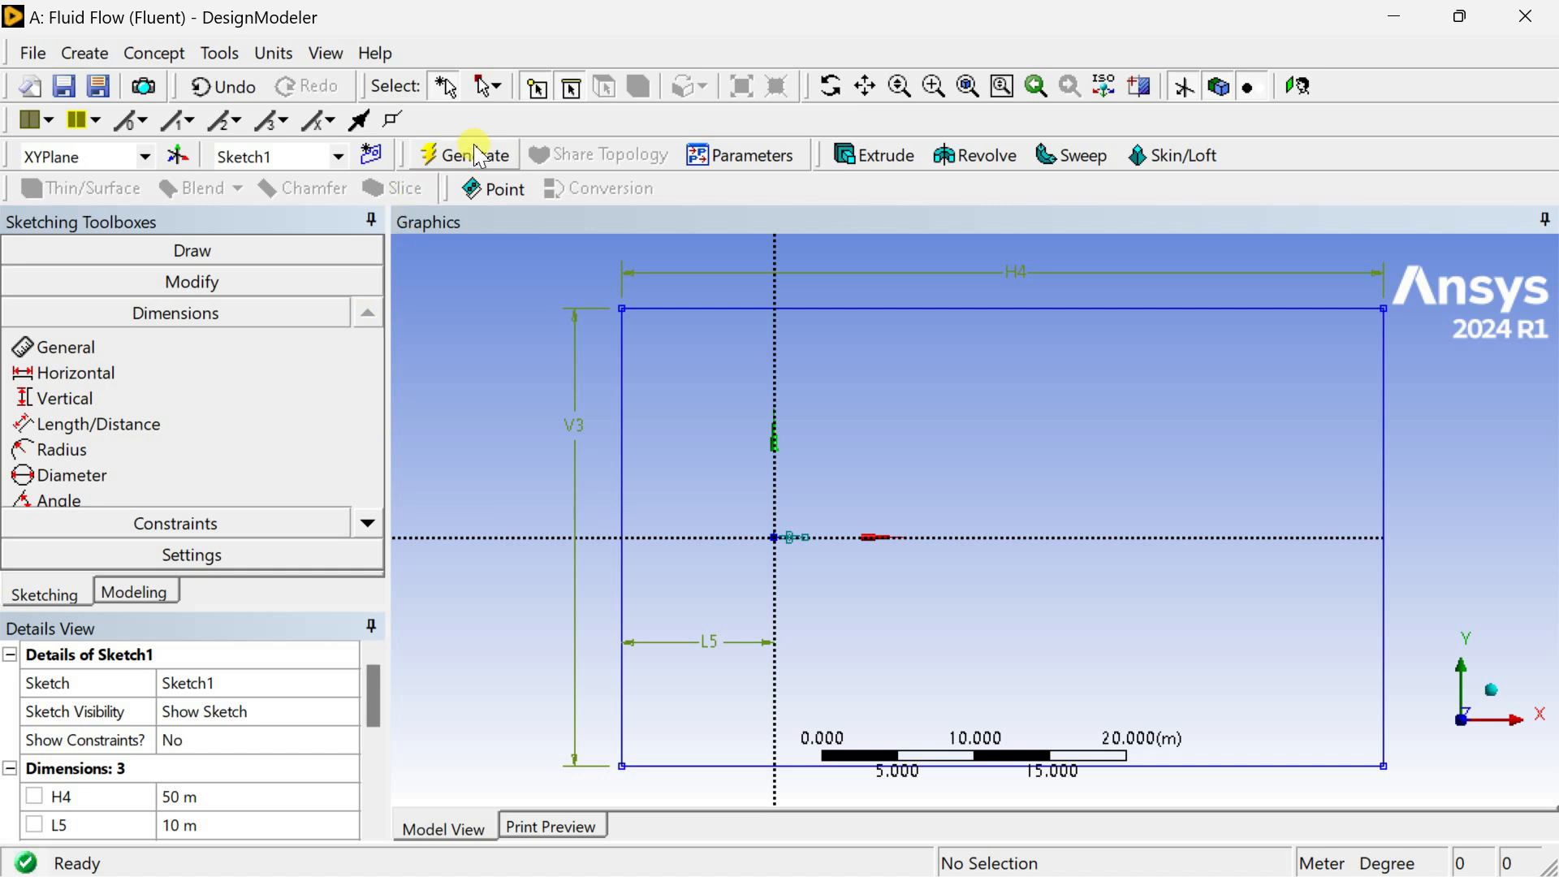
Generate a surface from Sketch1 using Surfaces From Sketches with the Add Frozen operation.
{"action": "left_click", "coordinate": [154, 53]}
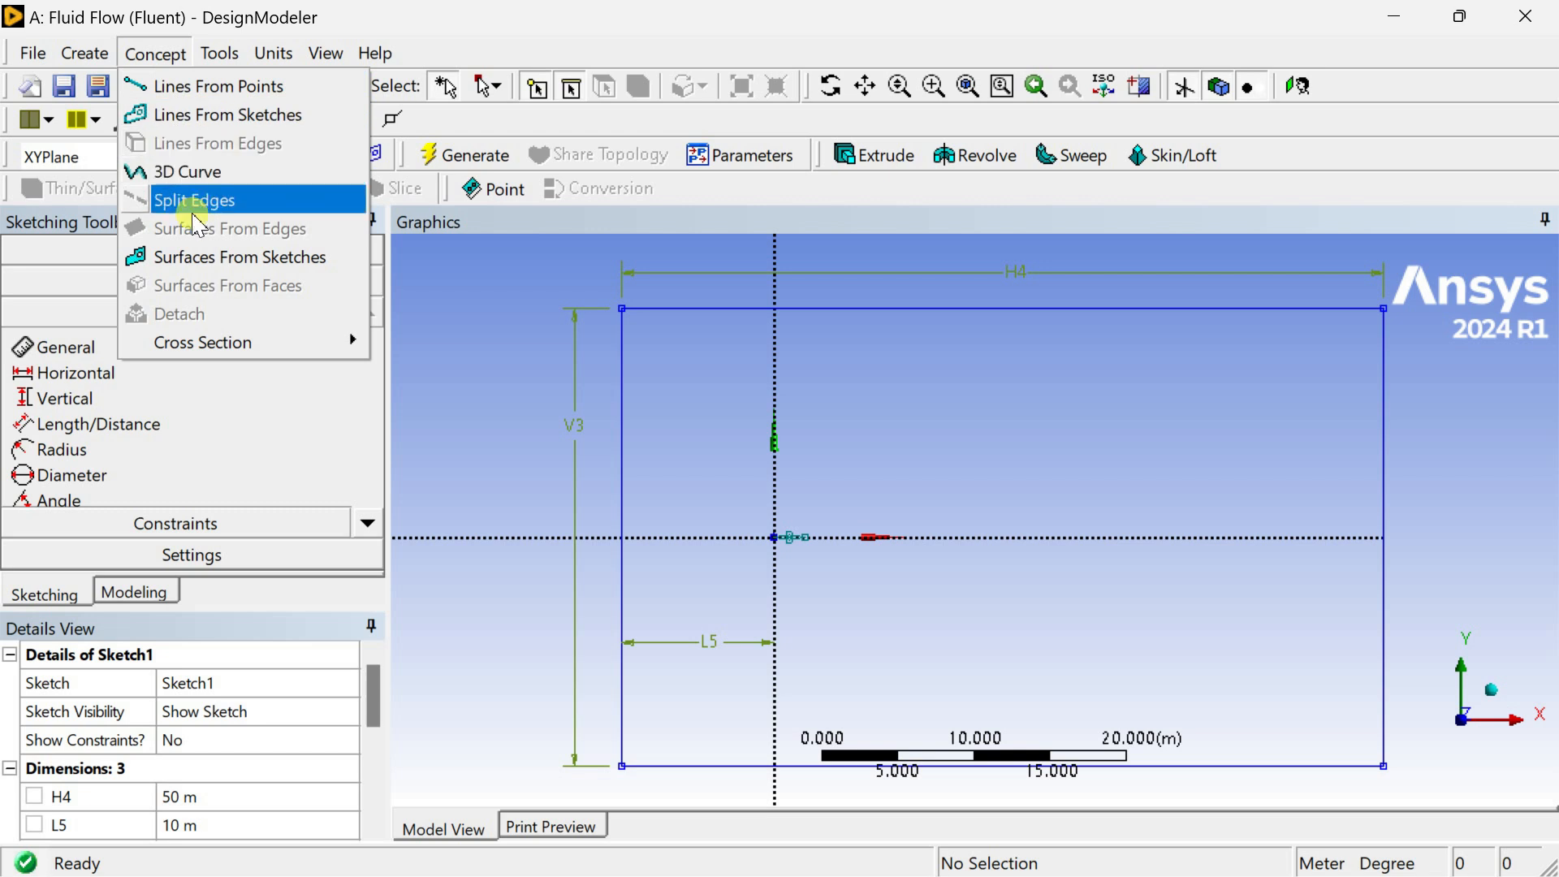
{"action": "left_click", "coordinate": [213, 258]}
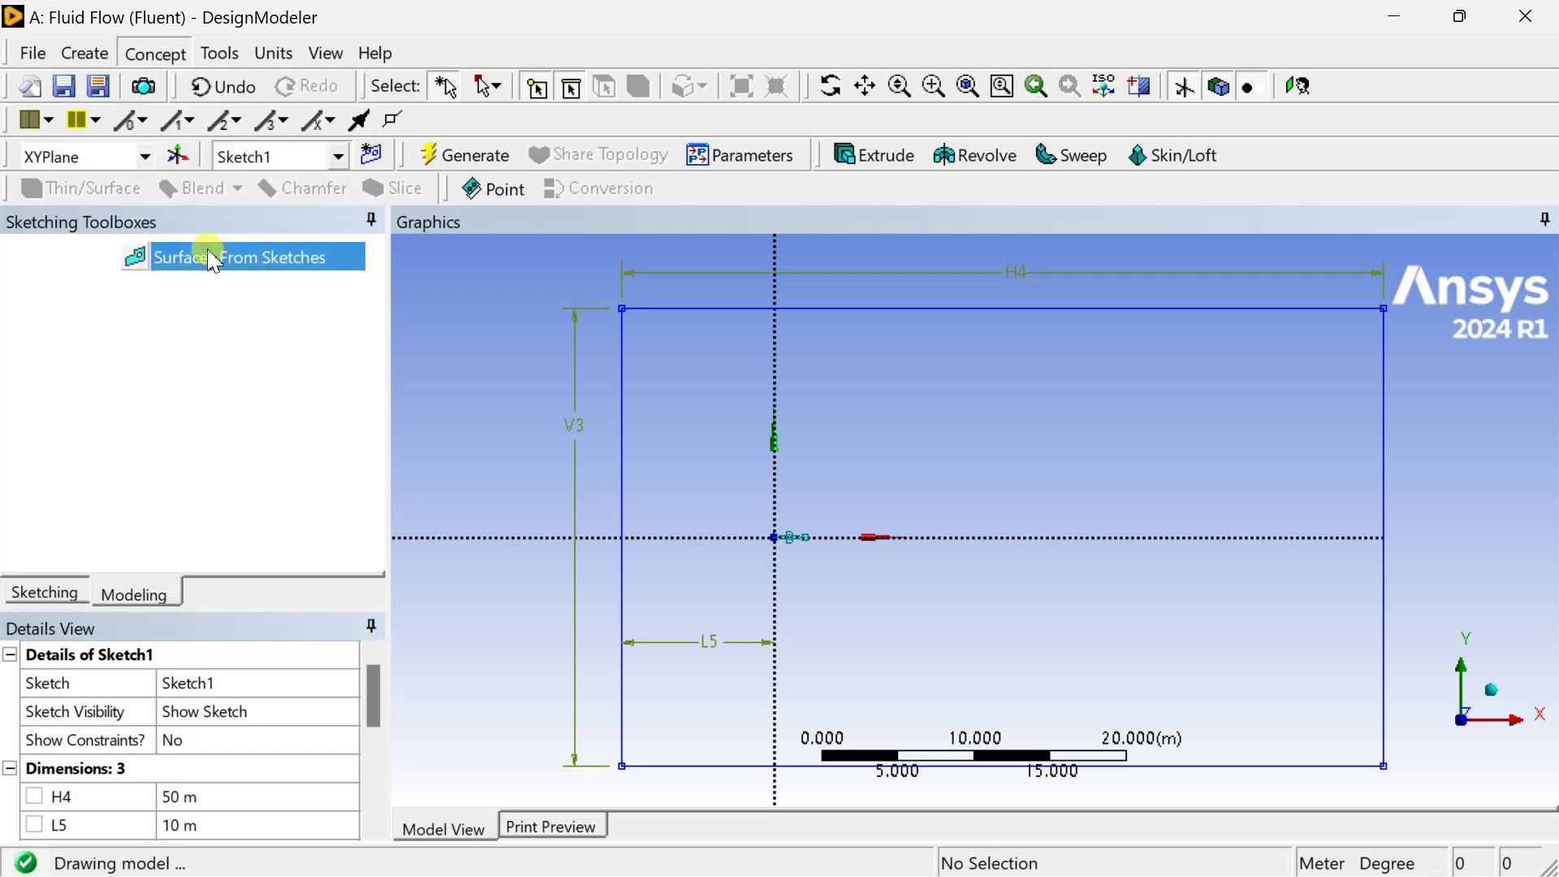
{"action": "left_click", "coordinate": [671, 309]}
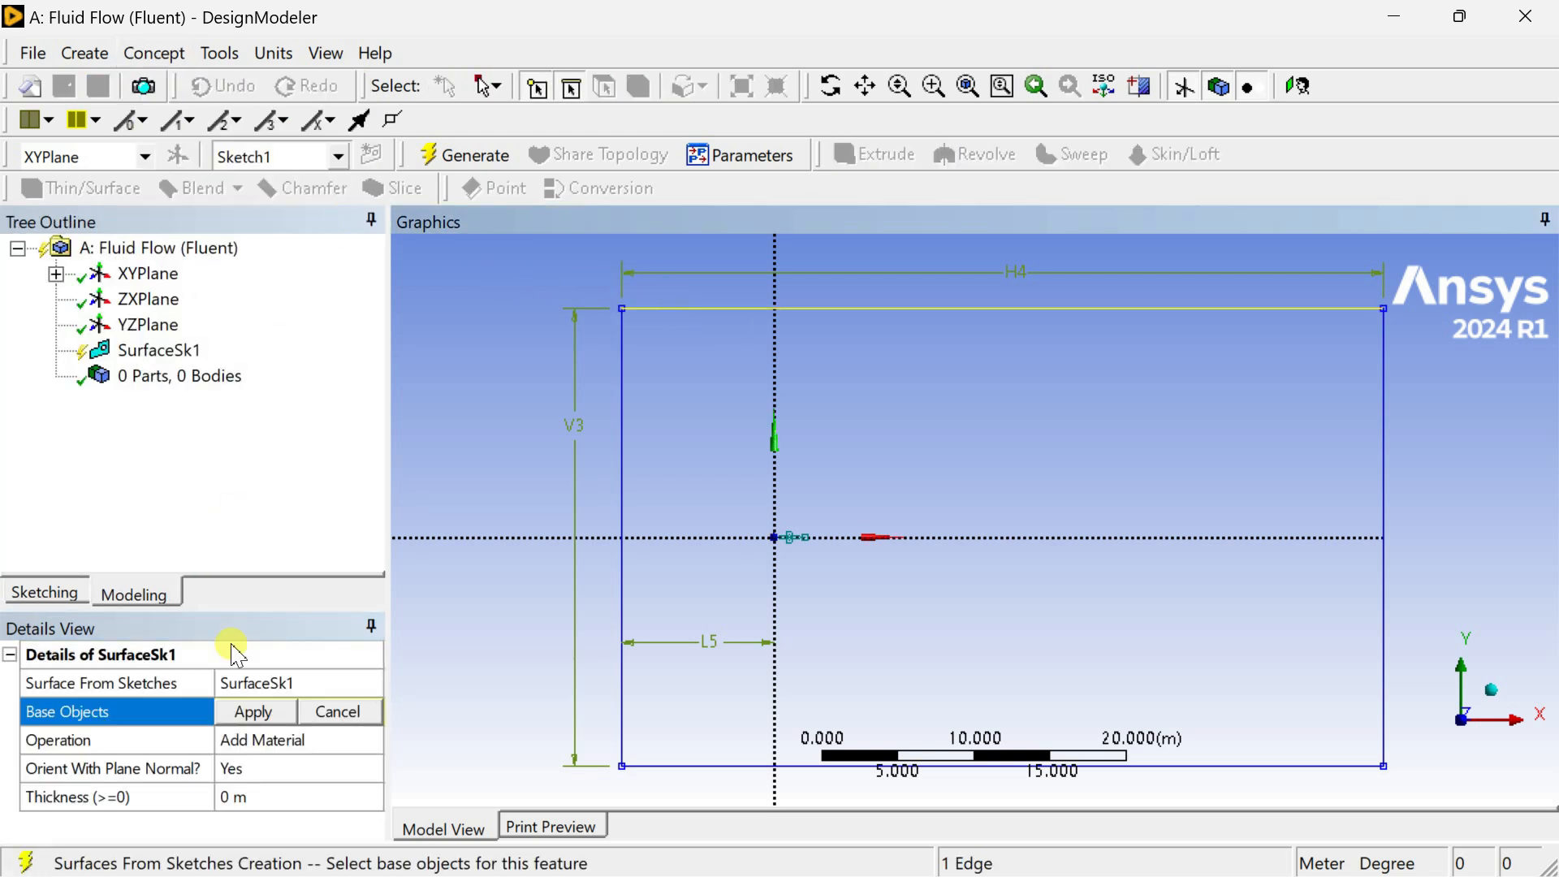
{"action": "left_click", "coordinate": [246, 714]}
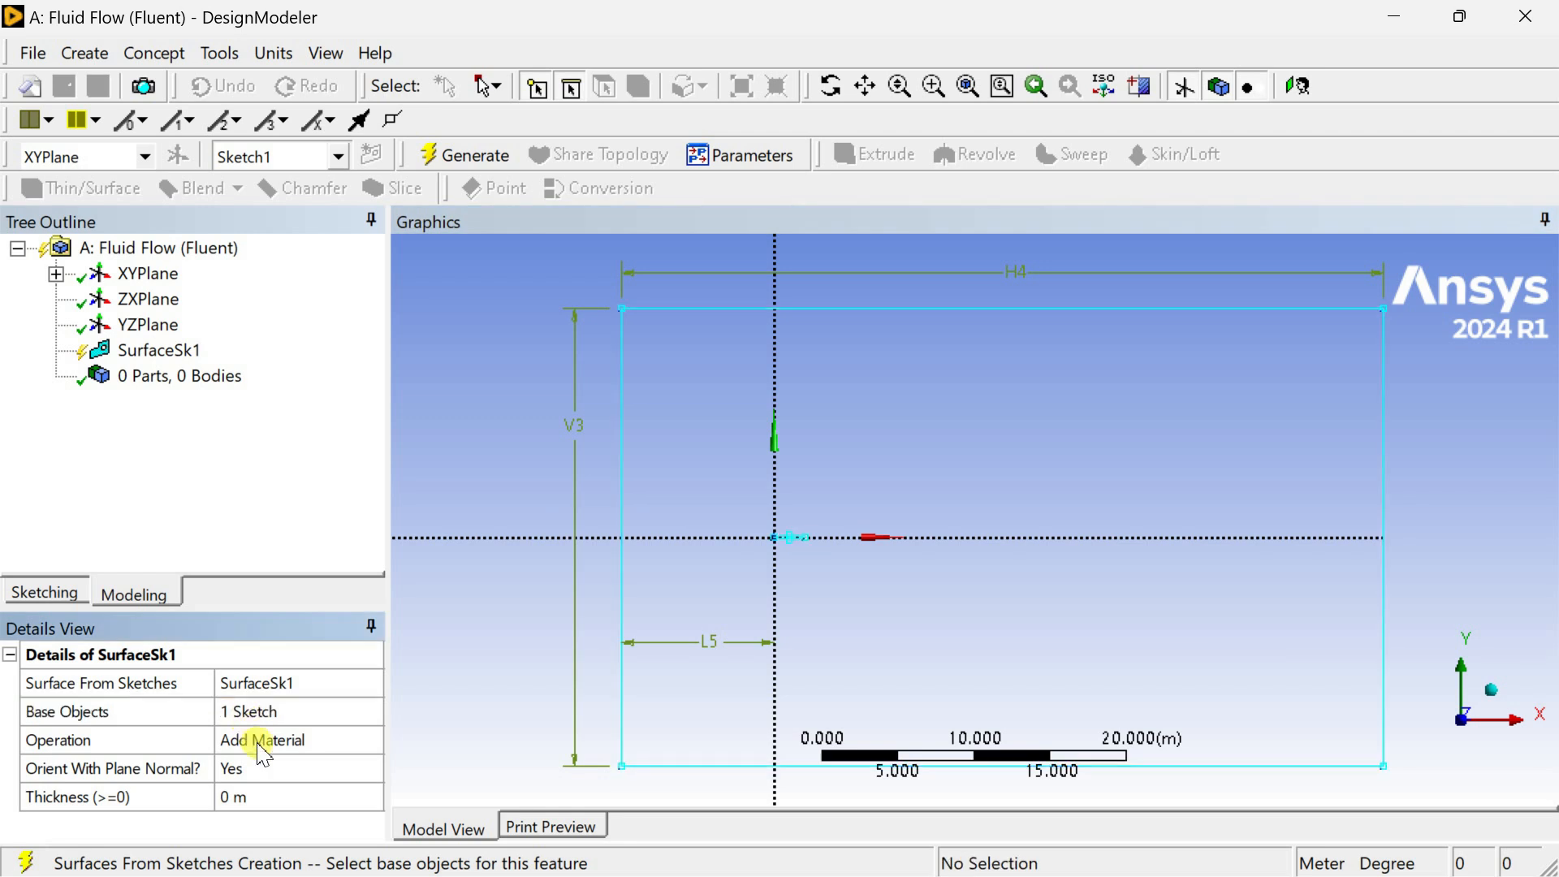
{"action": "left_click", "coordinate": [262, 744]}
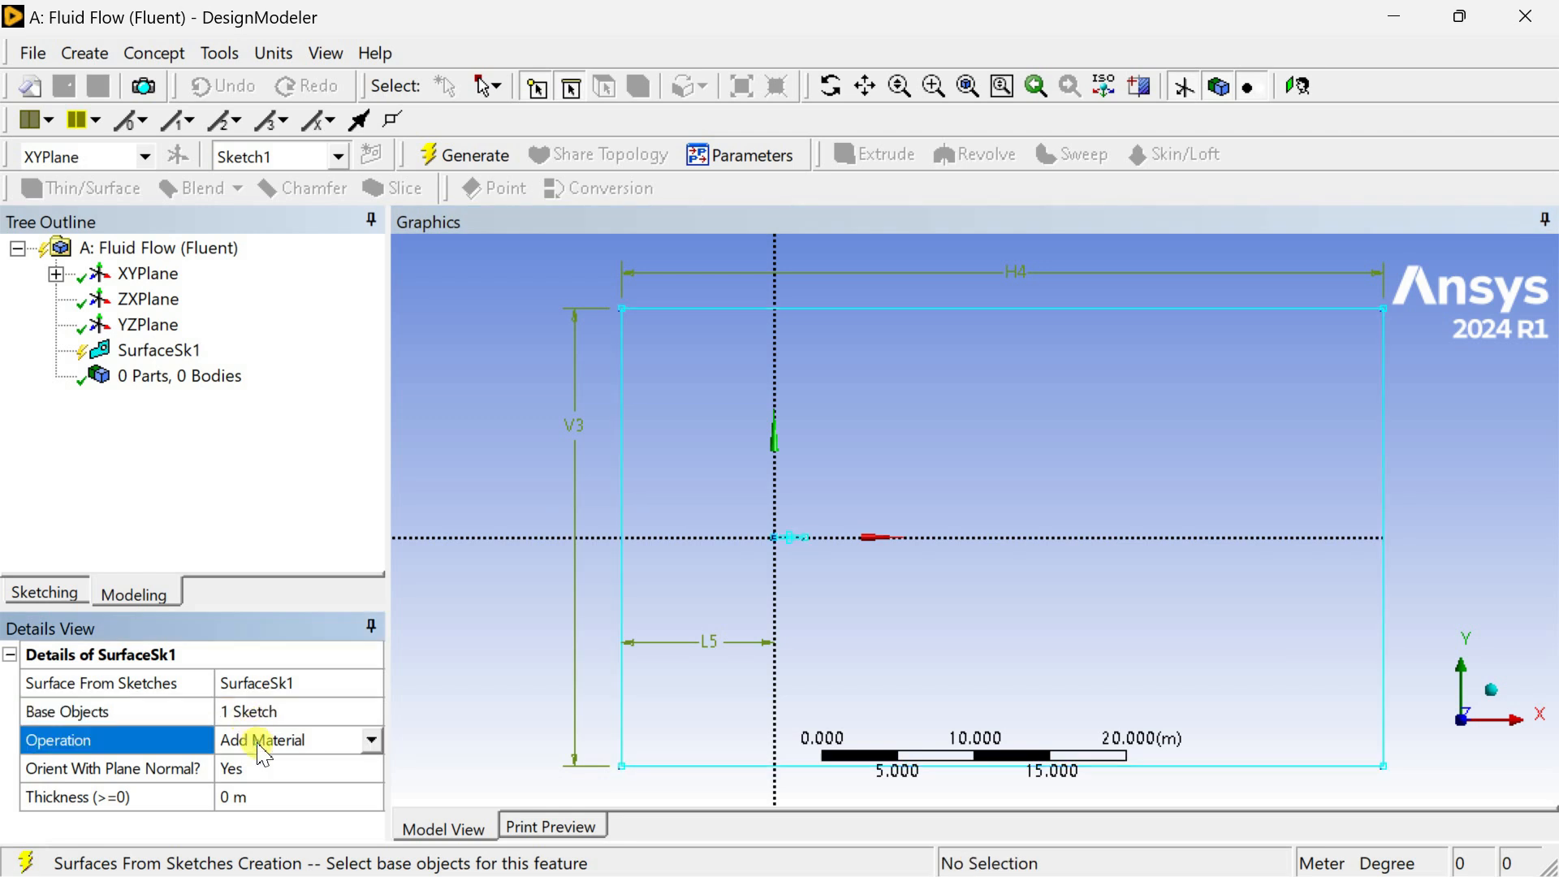
{"action": "left_click", "coordinate": [373, 741]}
{"action": "left_click", "coordinate": [345, 766]}
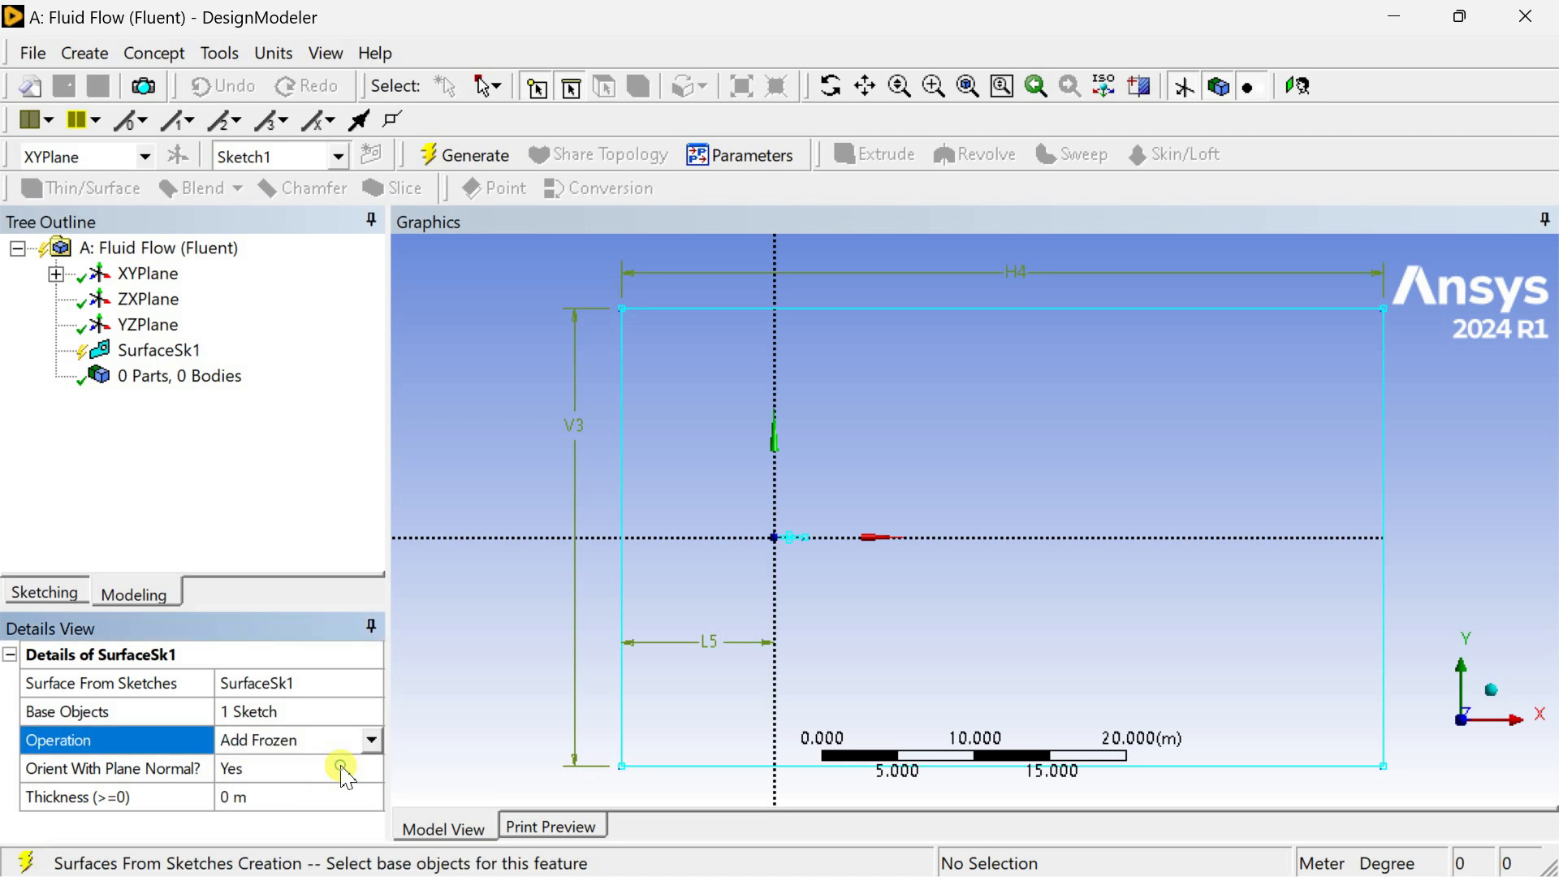
{"action": "left_click", "coordinate": [451, 163]}
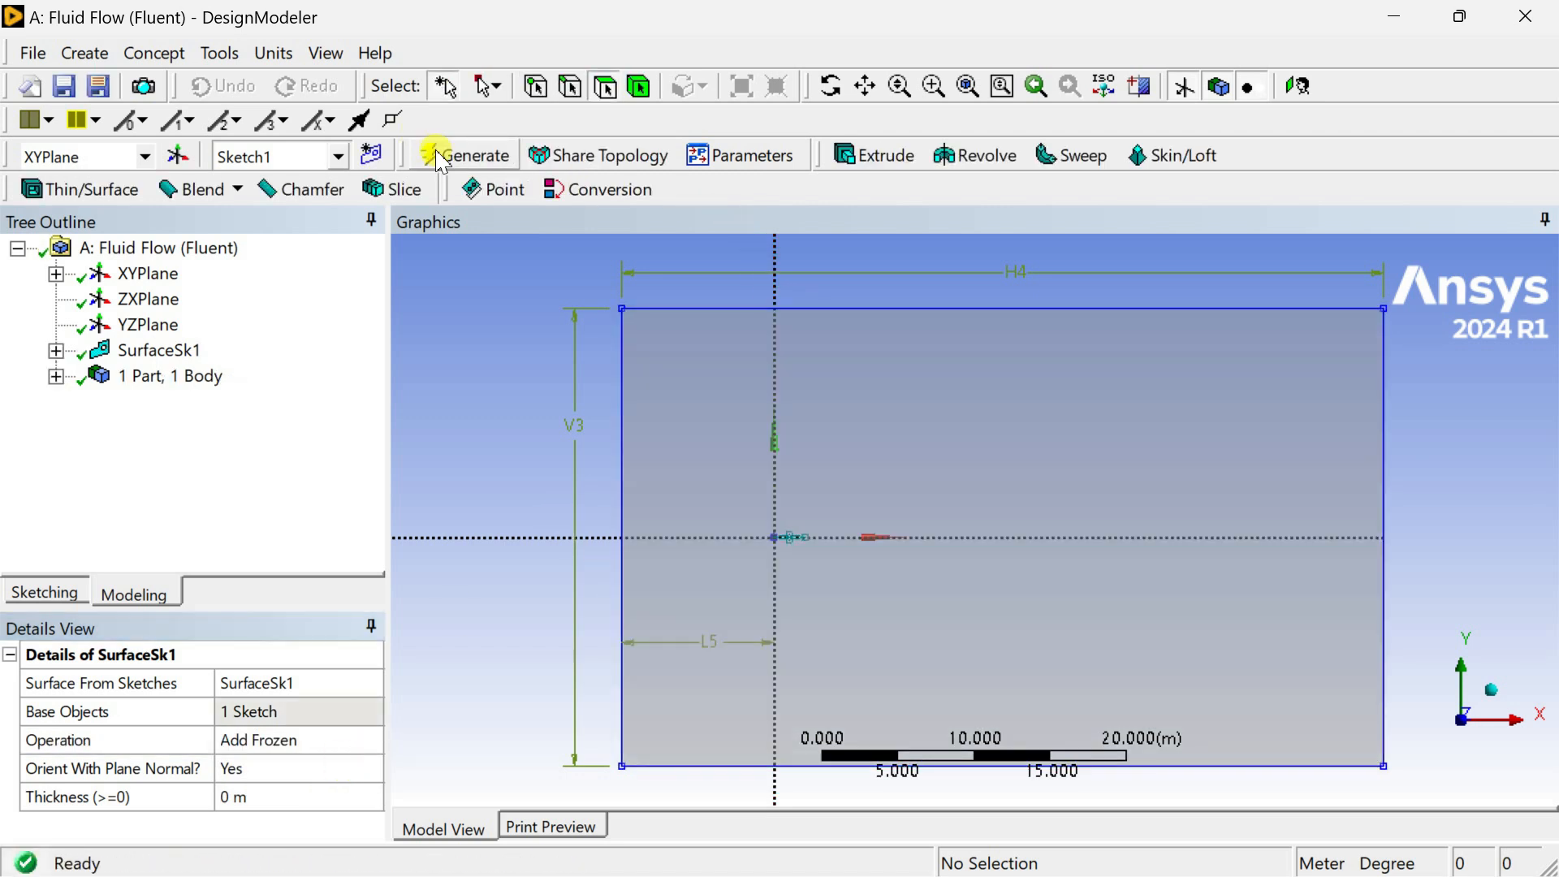
Examine the diamond cutout in the generated surface up close and check the whole flow domain.
{"action": "scroll", "coordinate": [748, 544], "scroll_direction": "up", "scroll_amount": 2}
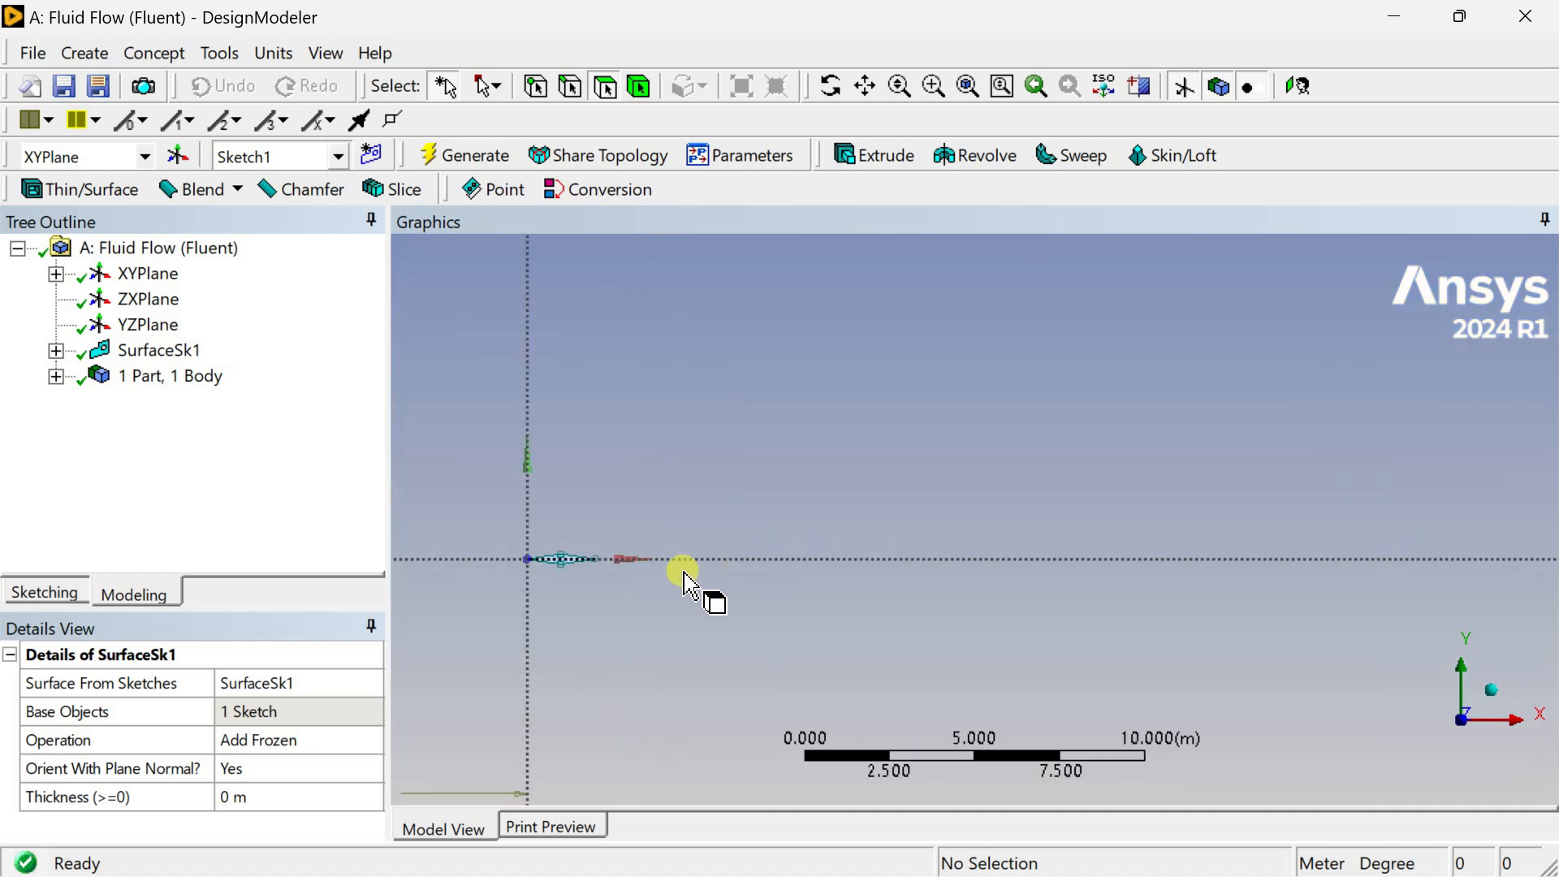
{"action": "scroll", "coordinate": [633, 593], "scroll_direction": "up", "scroll_amount": 1}
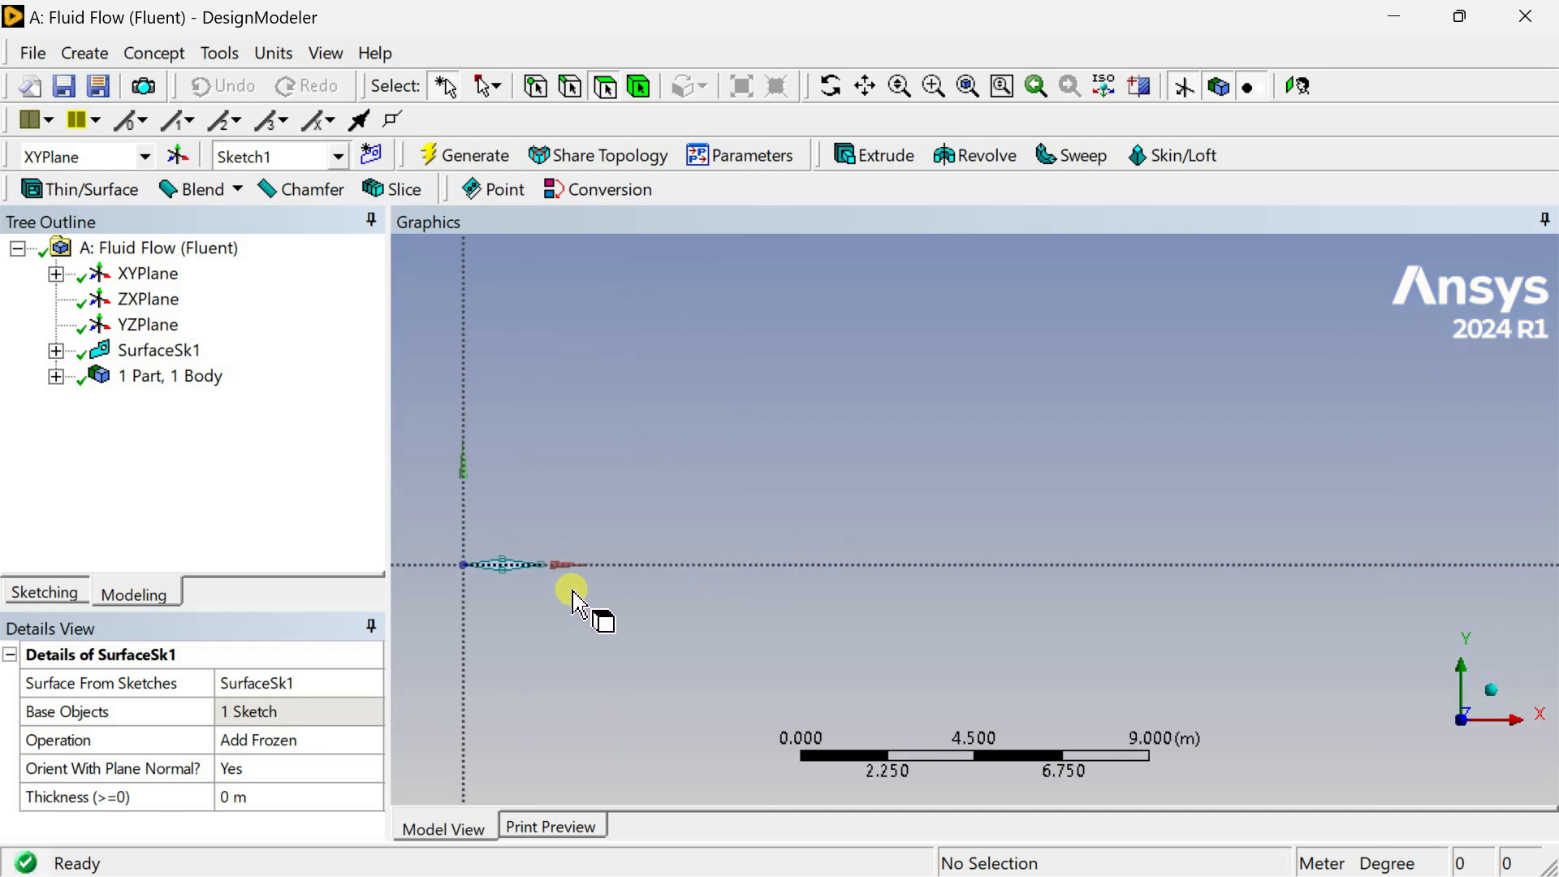
{"action": "scroll", "coordinate": [679, 540], "scroll_direction": "up", "scroll_amount": 2}
{"action": "scroll", "coordinate": [566, 584], "scroll_direction": "up", "scroll_amount": 2}
{"action": "middle_click_drag", "start_coordinate": [1051, 496], "coordinate": [1384, 417], "text": "ctrl"}
{"action": "scroll", "coordinate": [525, 591], "scroll_direction": "up", "scroll_amount": 3}
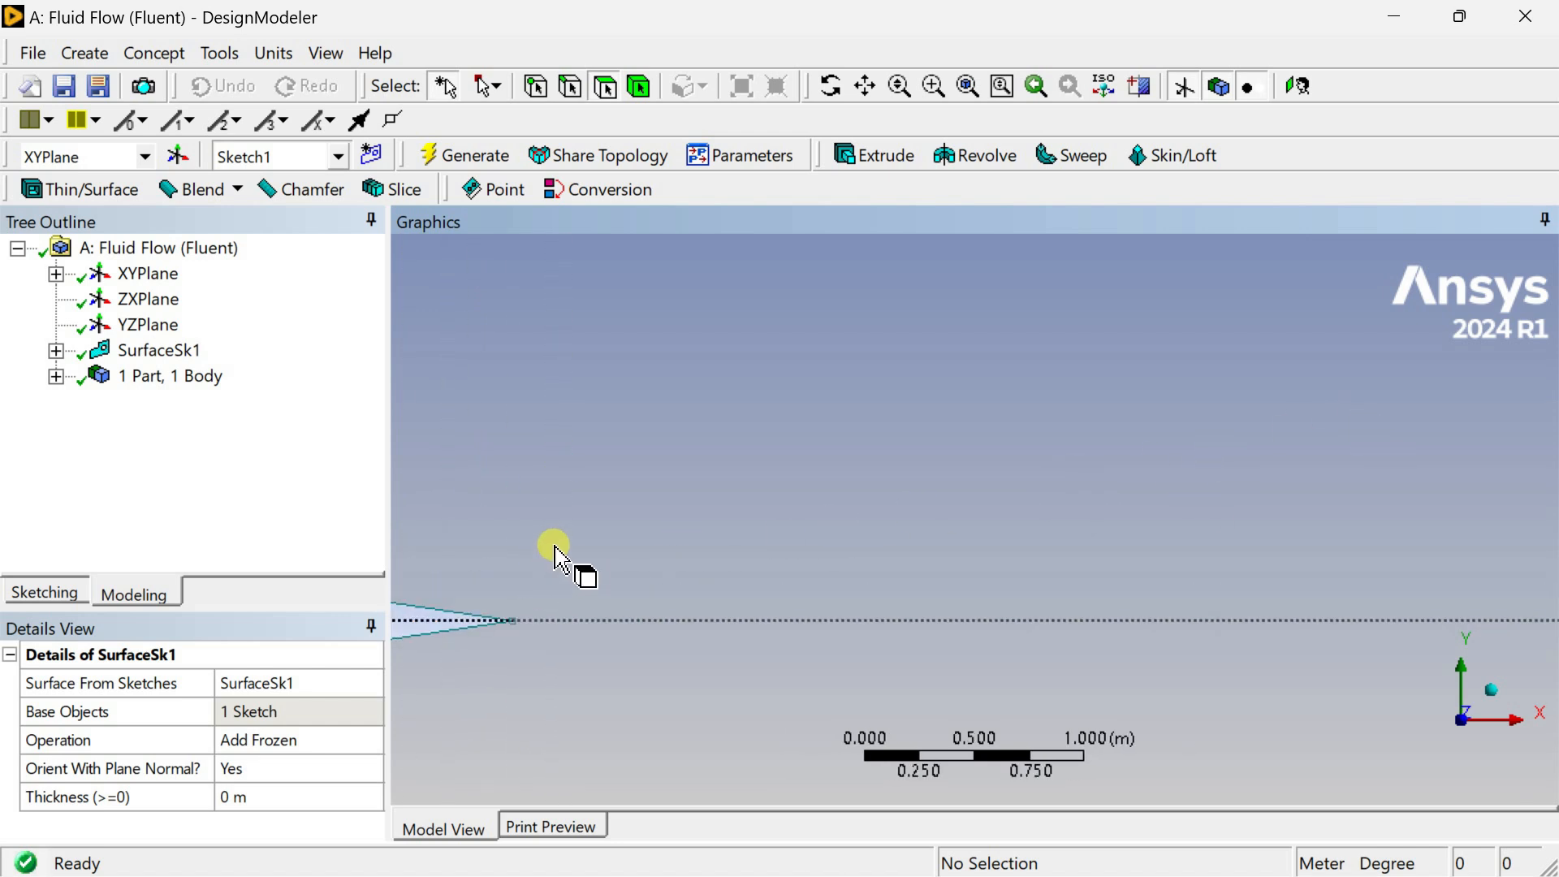
{"action": "middle_click_drag", "start_coordinate": [555, 548], "coordinate": [1072, 488], "text": "ctrl"}
{"action": "scroll", "coordinate": [842, 522], "scroll_direction": "up", "scroll_amount": 3}
{"action": "scroll", "coordinate": [841, 524], "scroll_direction": "down", "scroll_amount": 1}
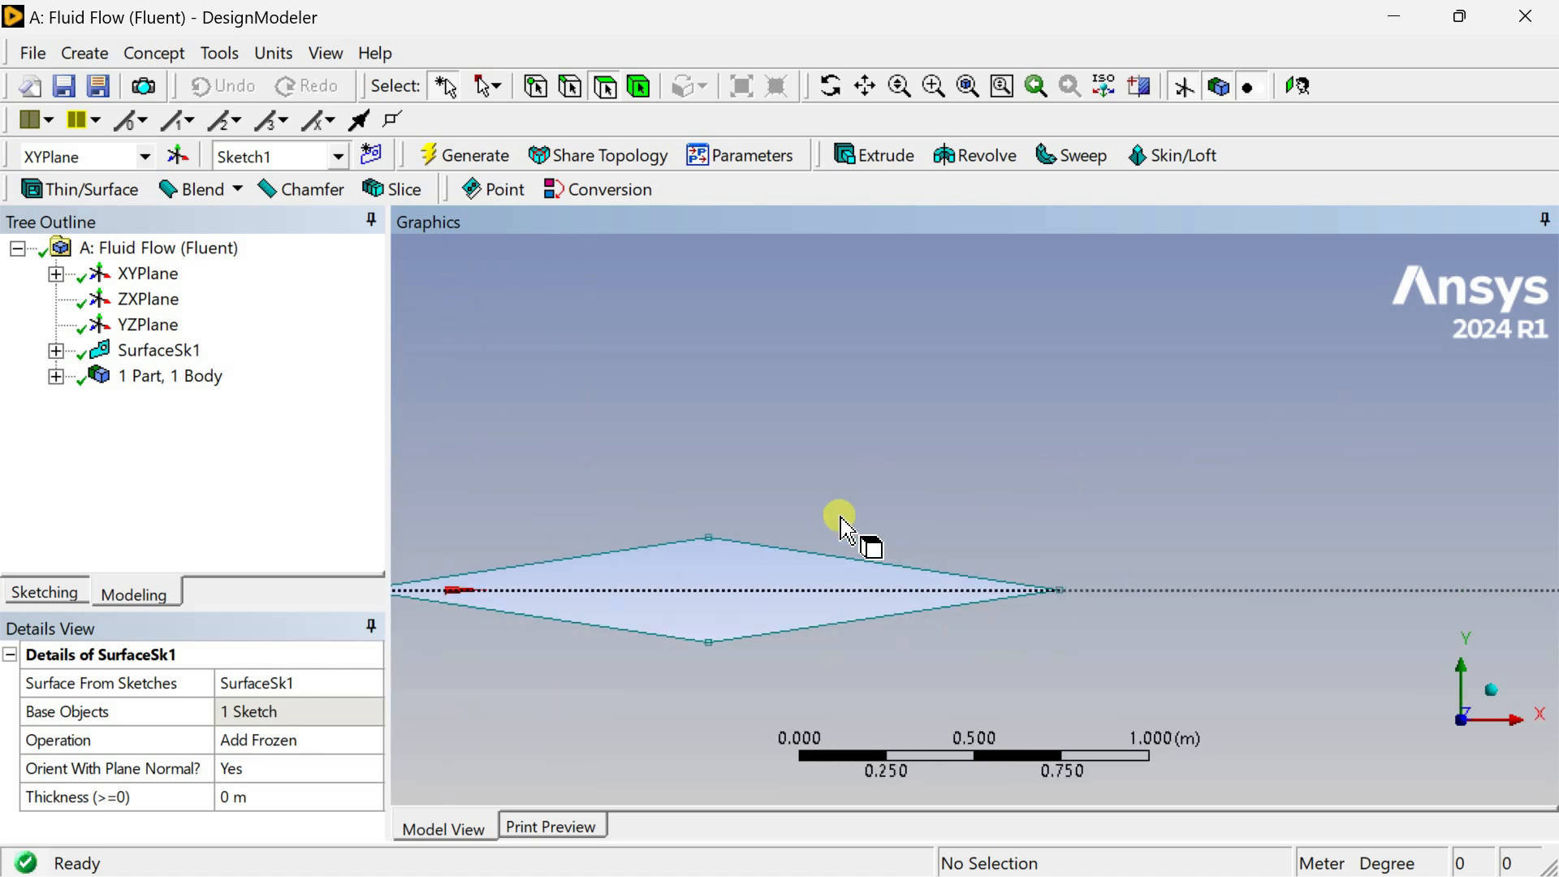
{"action": "scroll", "coordinate": [842, 524], "scroll_direction": "down", "scroll_amount": 12}
{"action": "scroll", "coordinate": [842, 523], "scroll_direction": "down", "scroll_amount": 2}
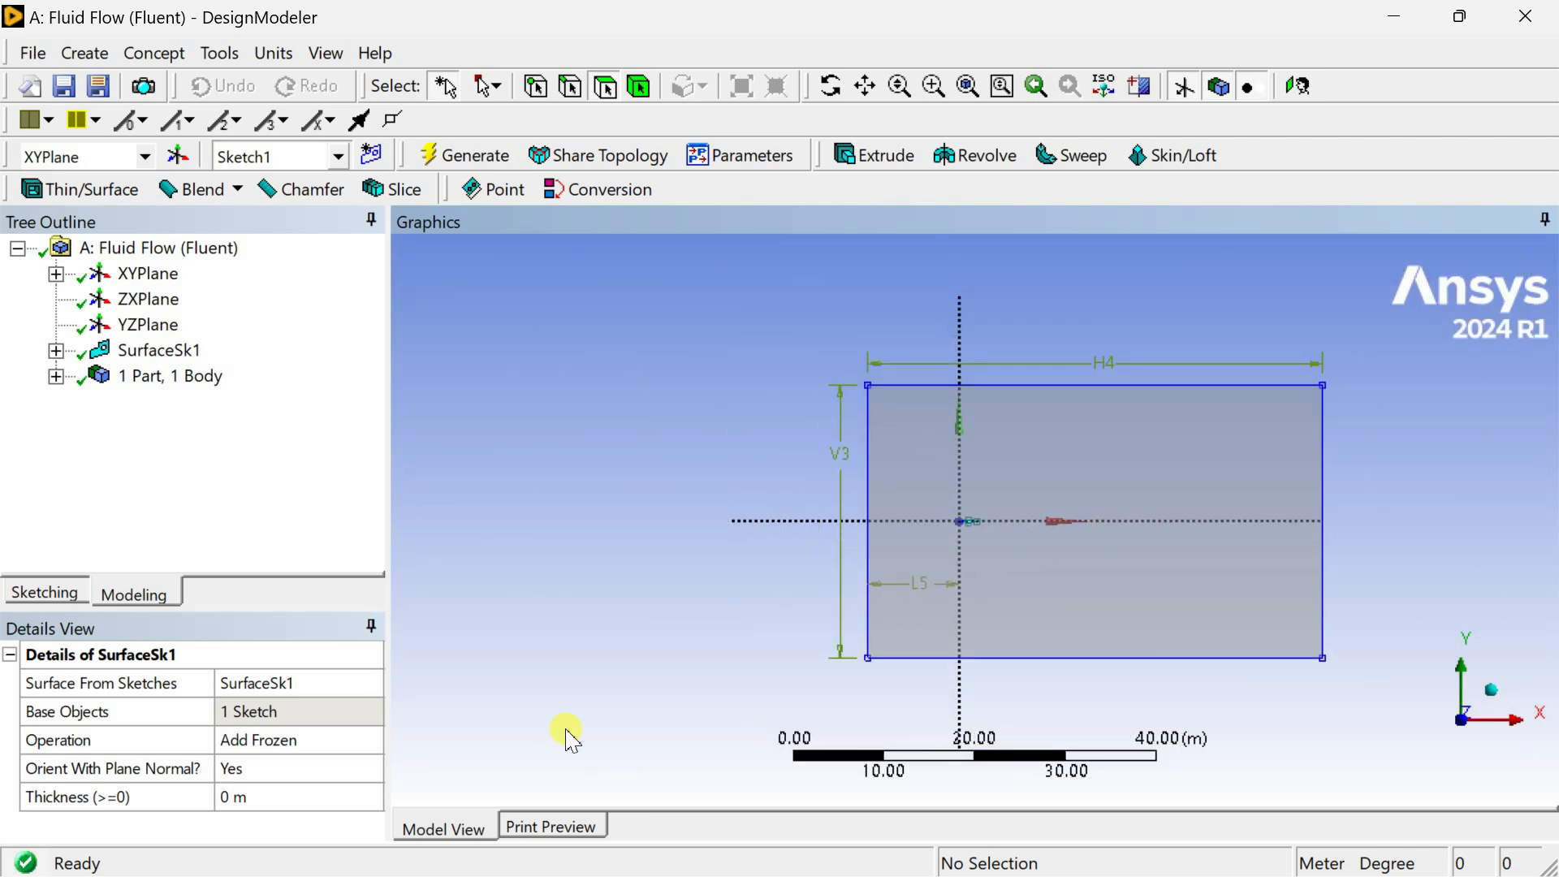
Close DesignModeler and open the Fluid Flow system's Mesh component for editing in Ansys Meshing.
{"action": "left_click", "coordinate": [1527, 12]}
{"action": "left_click", "coordinate": [554, 366]}
{"action": "right_click", "coordinate": [554, 366]}
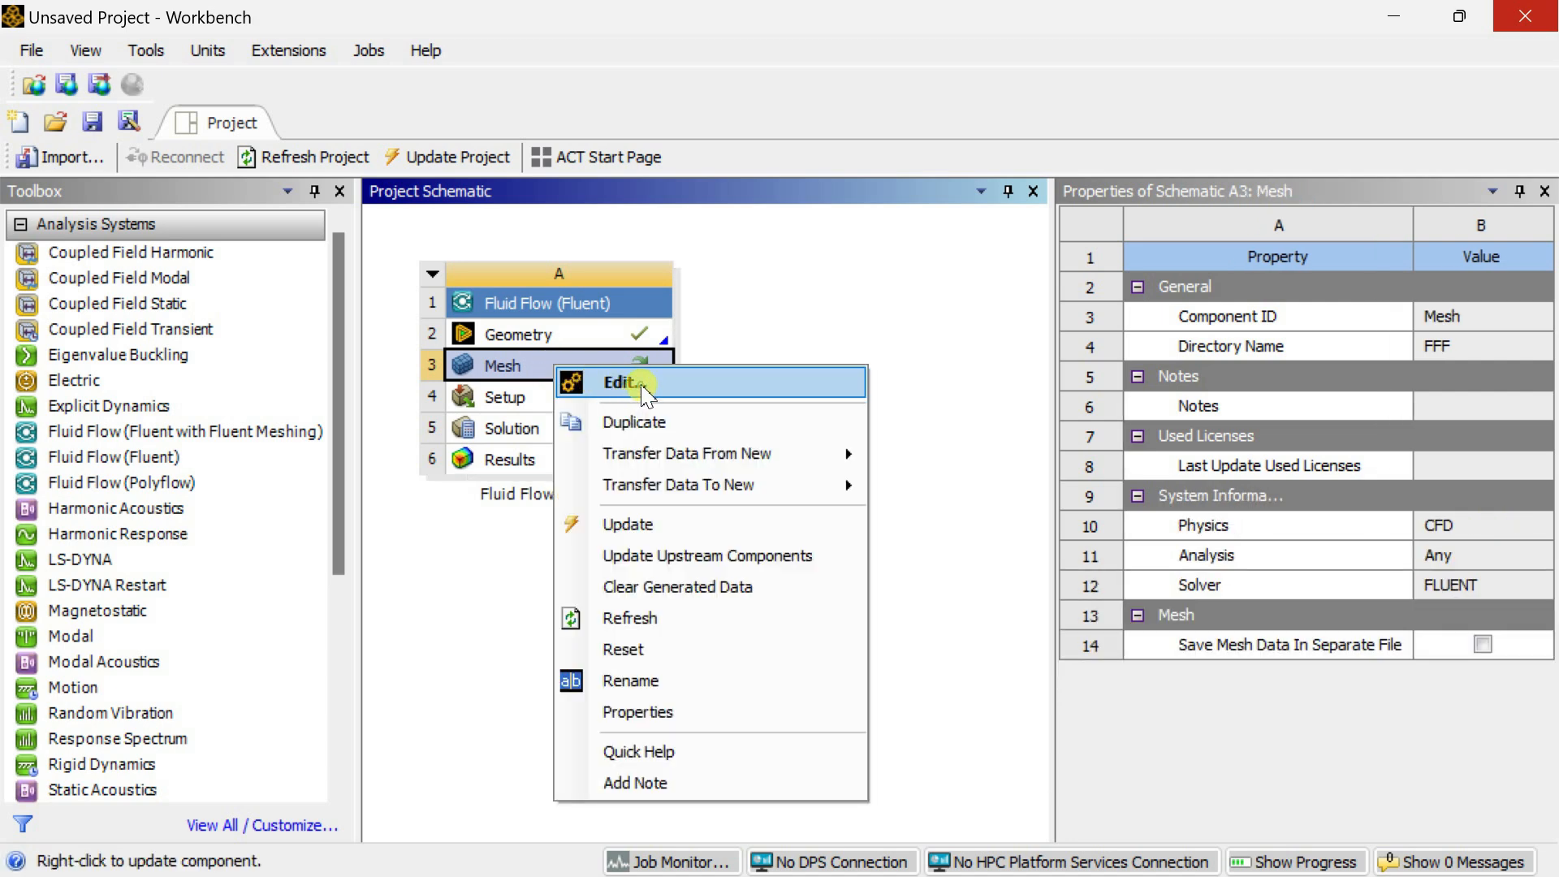
{"action": "left_click", "coordinate": [626, 383]}
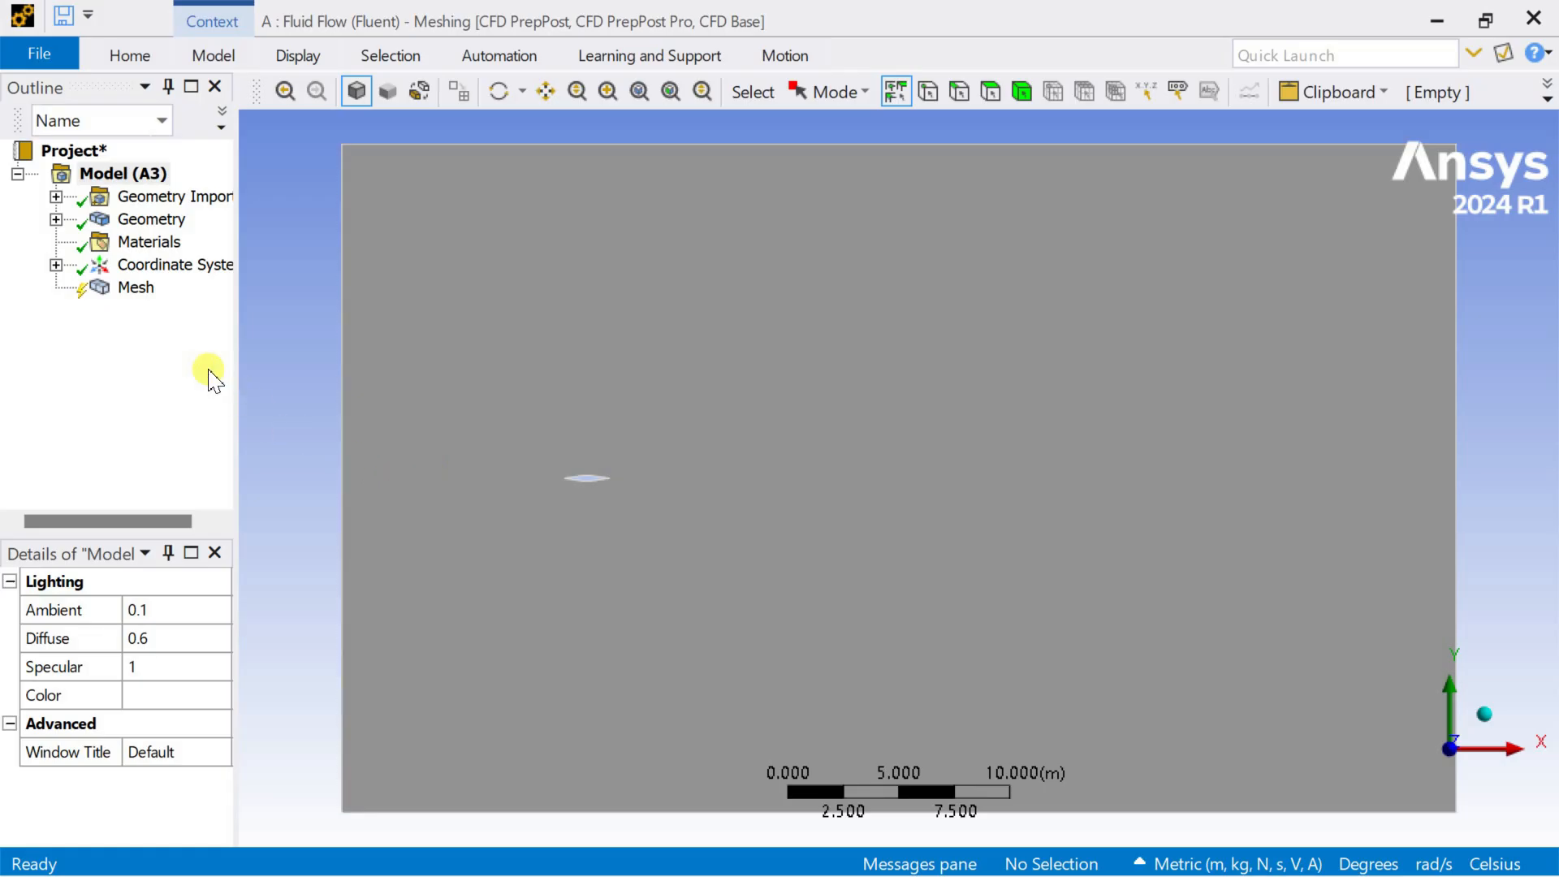
Widen the outline area and insert a Sizing control under Mesh.
{"action": "left_click", "coordinate": [136, 289]}
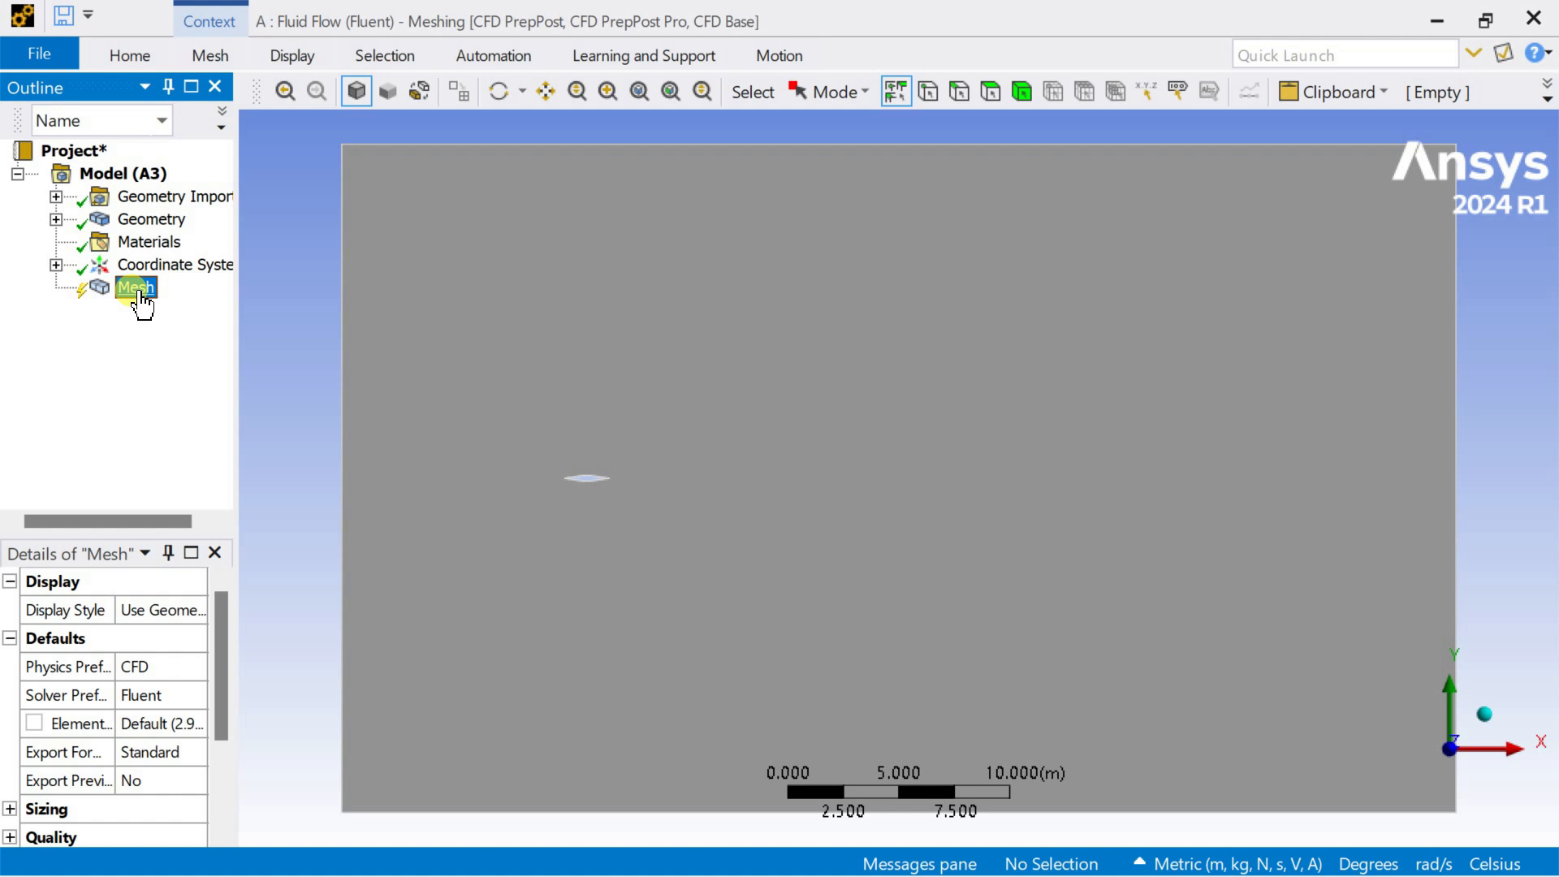
{"action": "left_click_drag", "start_coordinate": [236, 393], "coordinate": [317, 418]}
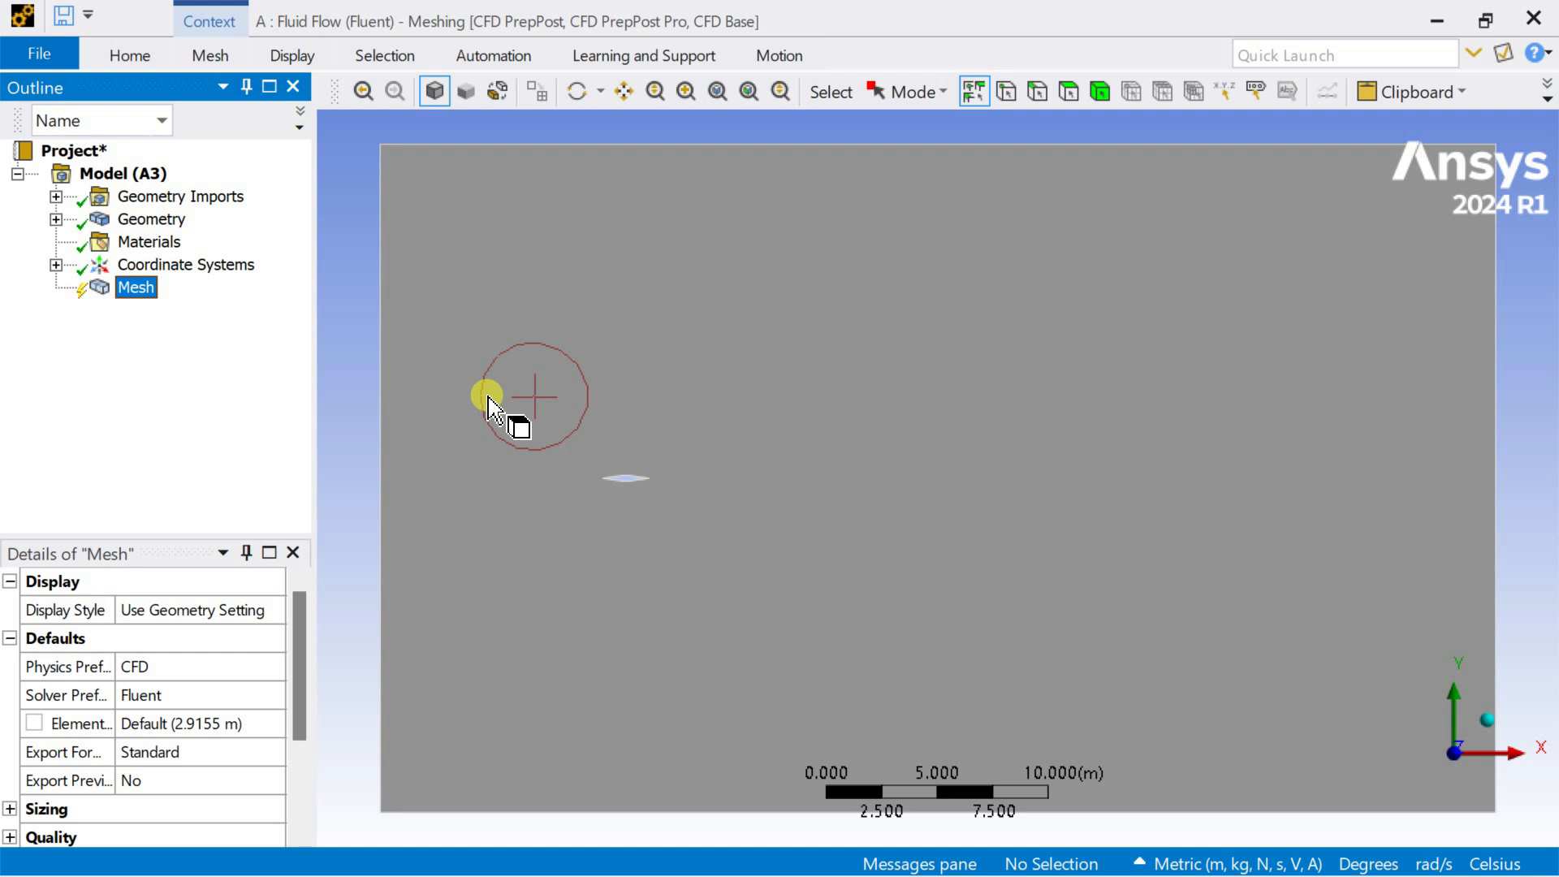
{"action": "right_click", "coordinate": [142, 296]}
{"action": "mouse_move", "coordinate": [195, 305]}
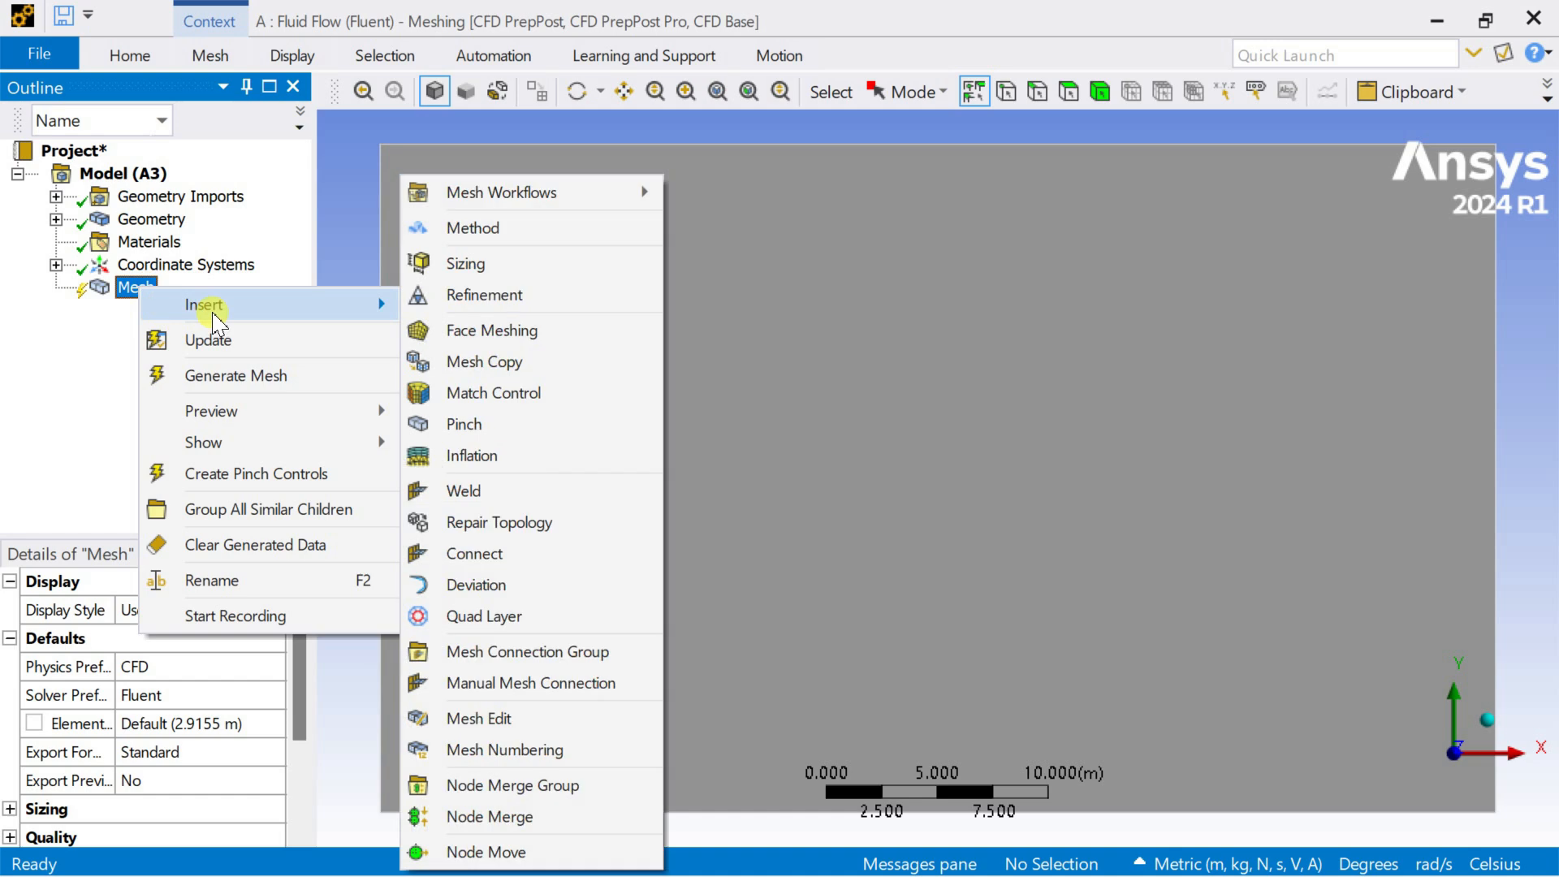
{"action": "left_click", "coordinate": [566, 268]}
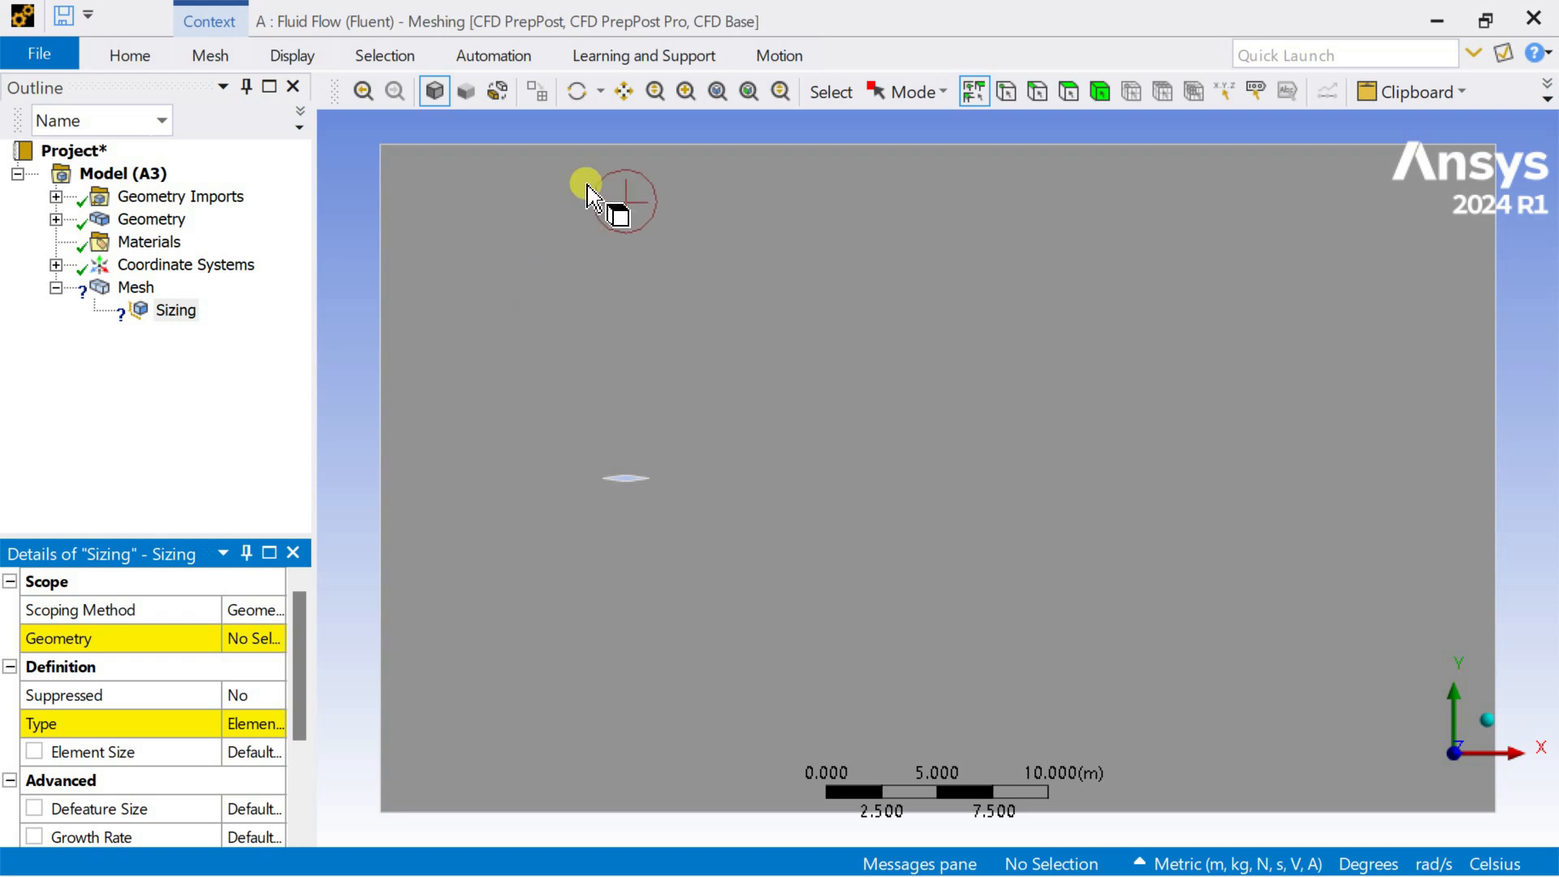
Scope the sizing control to the four outer edges of the rectangular domain.
{"action": "left_click", "coordinate": [616, 136]}
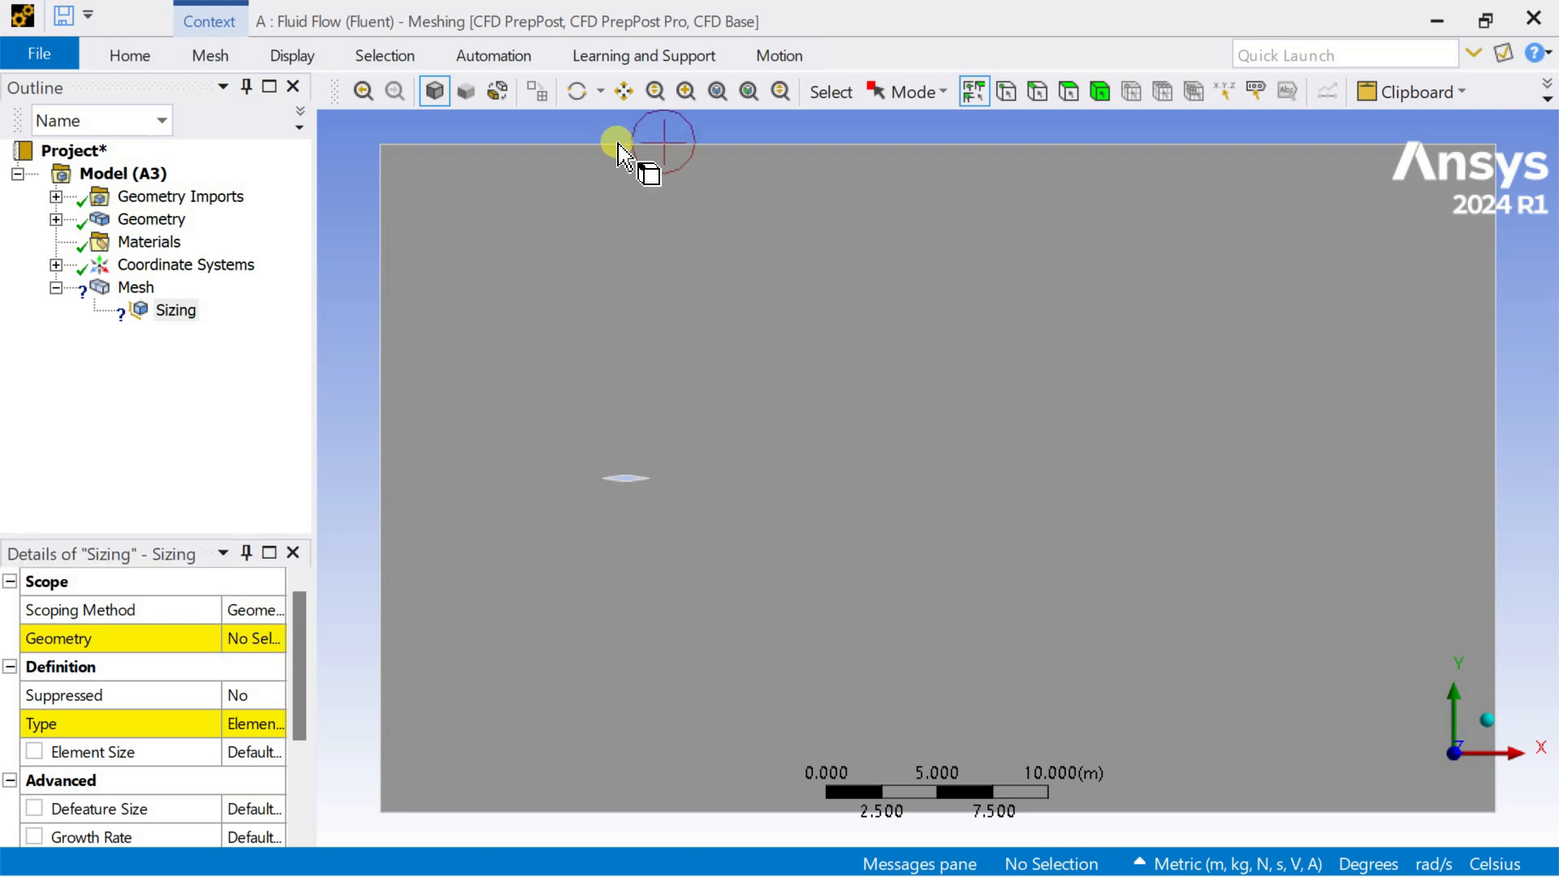
{"action": "left_click", "coordinate": [624, 145]}
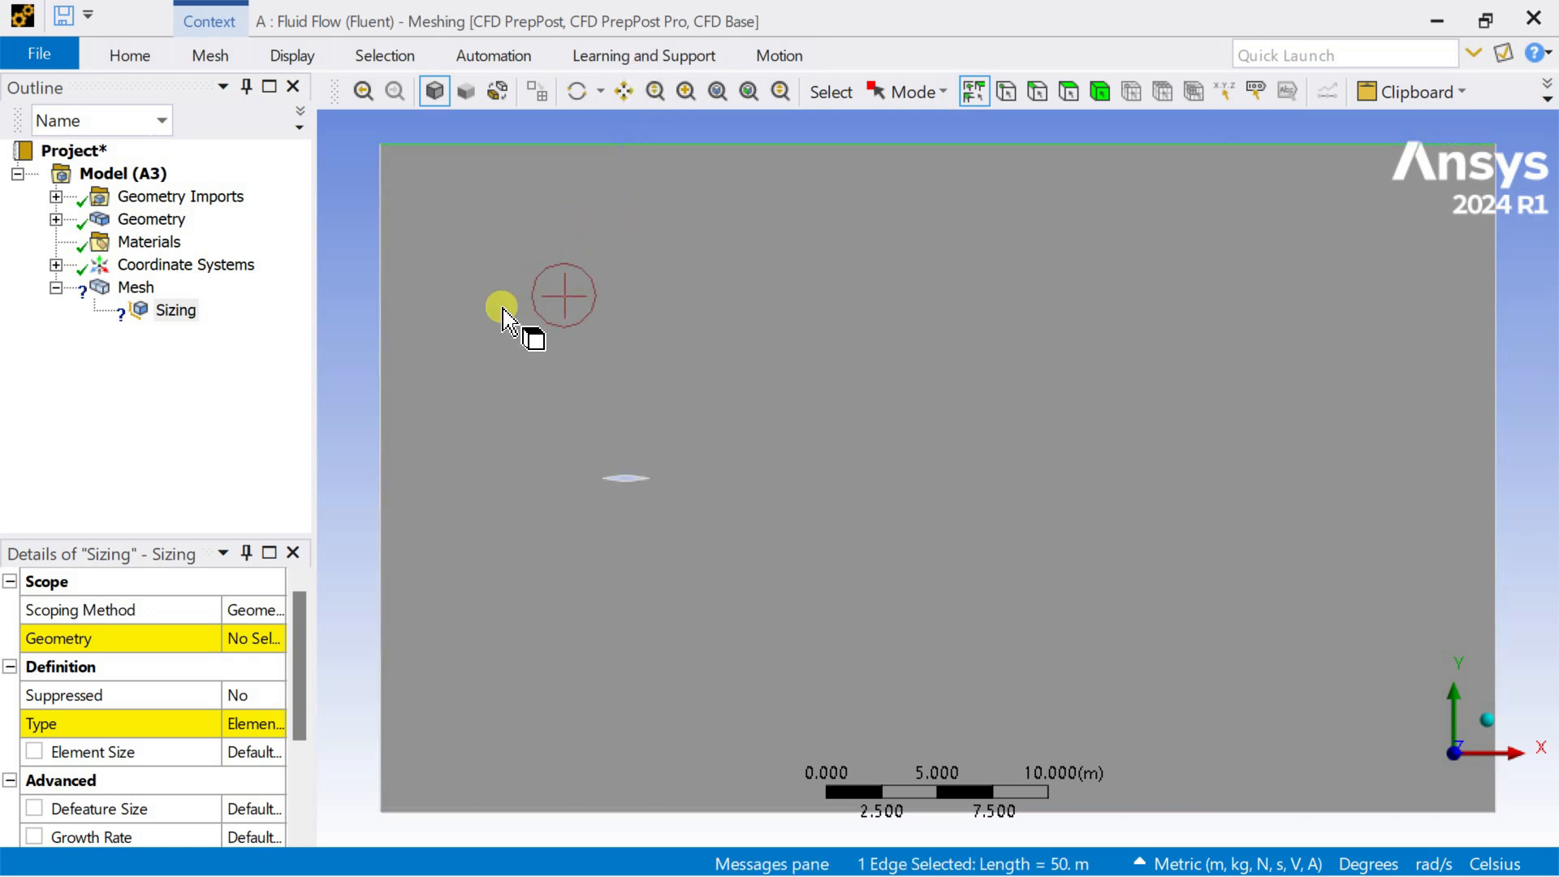
{"action": "left_click", "coordinate": [378, 286], "text": "ctrl"}
{"action": "scroll", "coordinate": [505, 435], "scroll_direction": "down", "scroll_amount": 2}
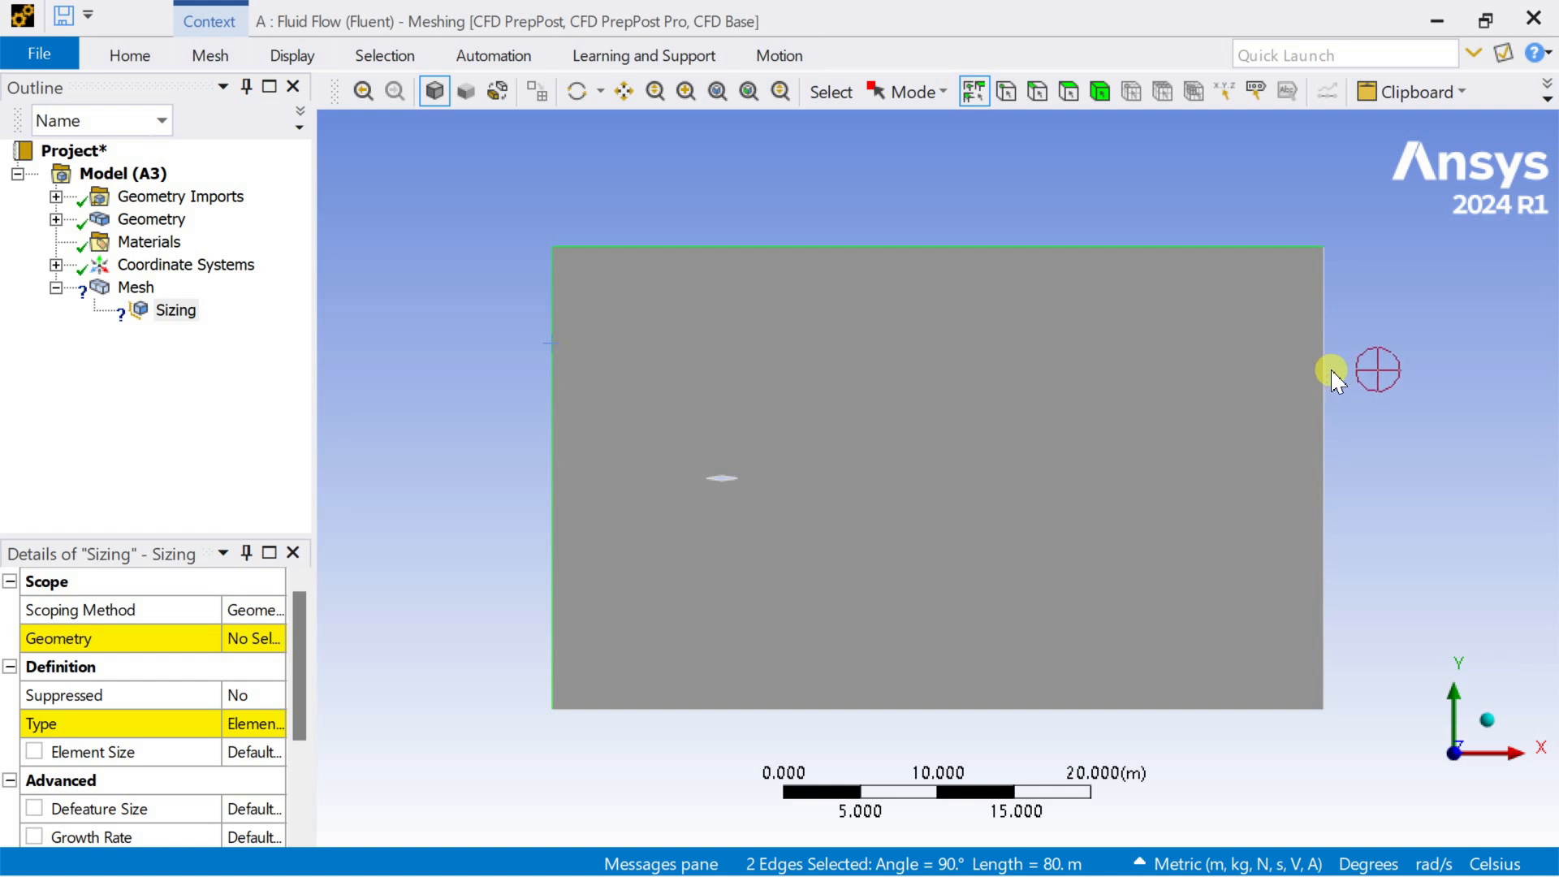
{"action": "left_click", "coordinate": [1324, 375], "text": "ctrl"}
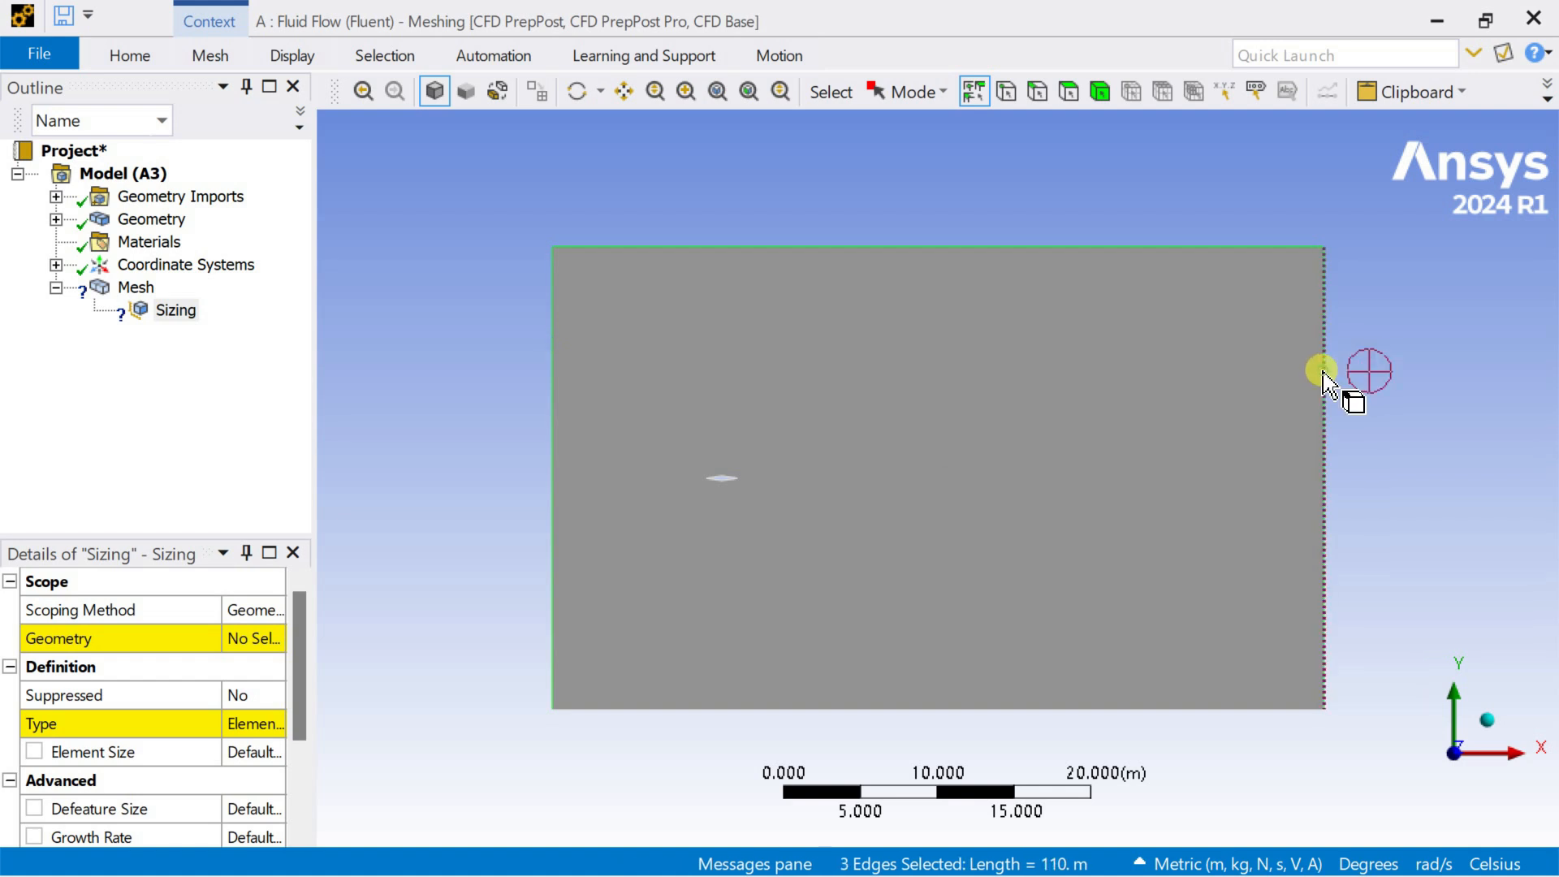
{"action": "left_click", "coordinate": [1107, 711], "text": "ctrl"}
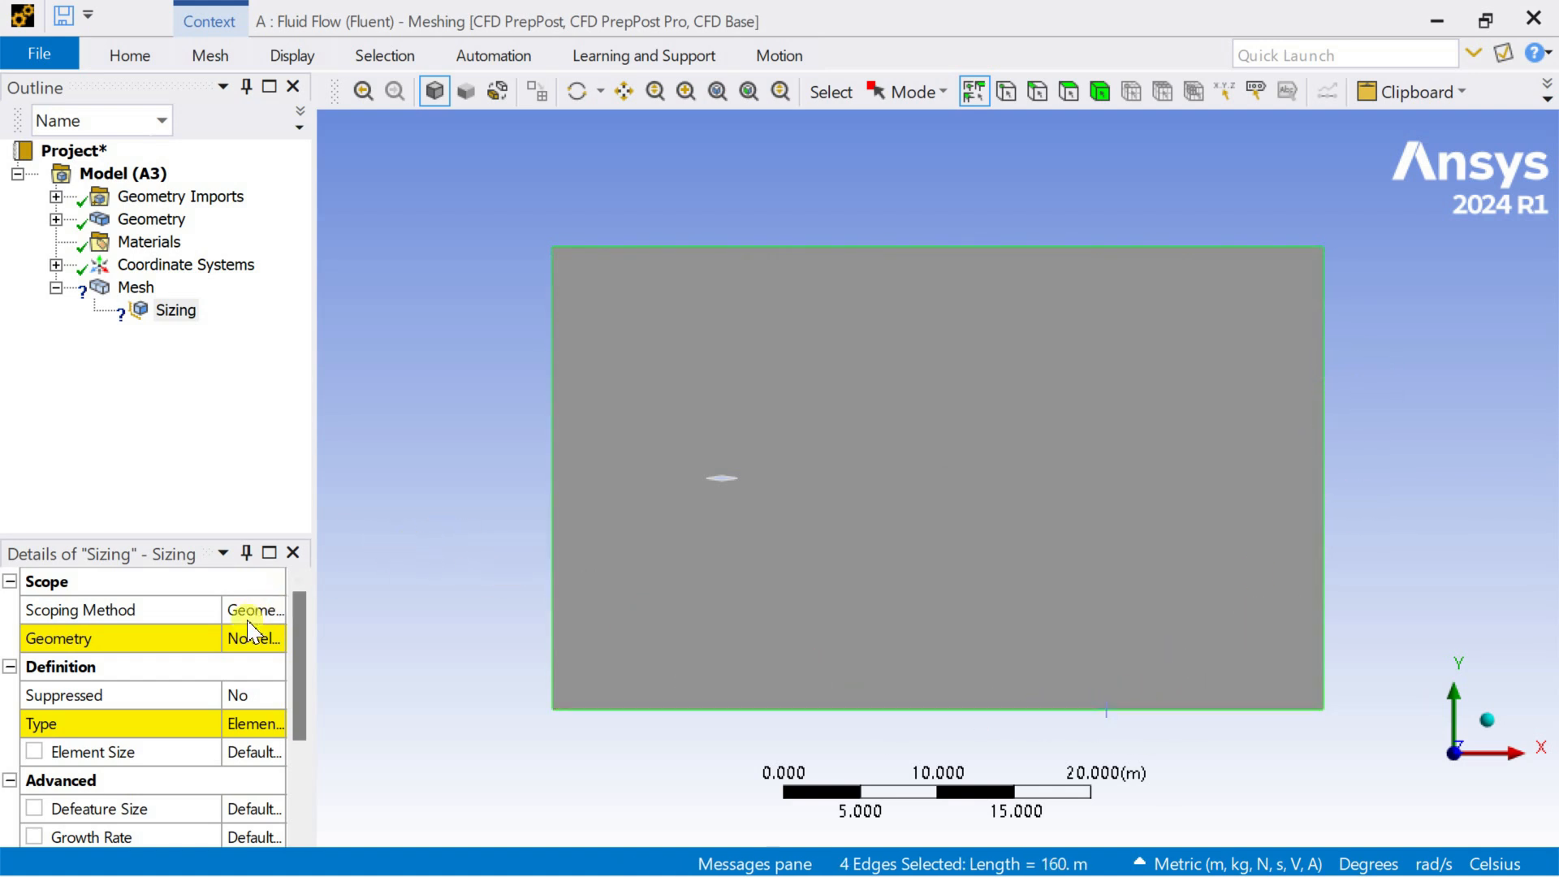
{"action": "left_click", "coordinate": [258, 641]}
{"action": "left_click", "coordinate": [254, 643]}
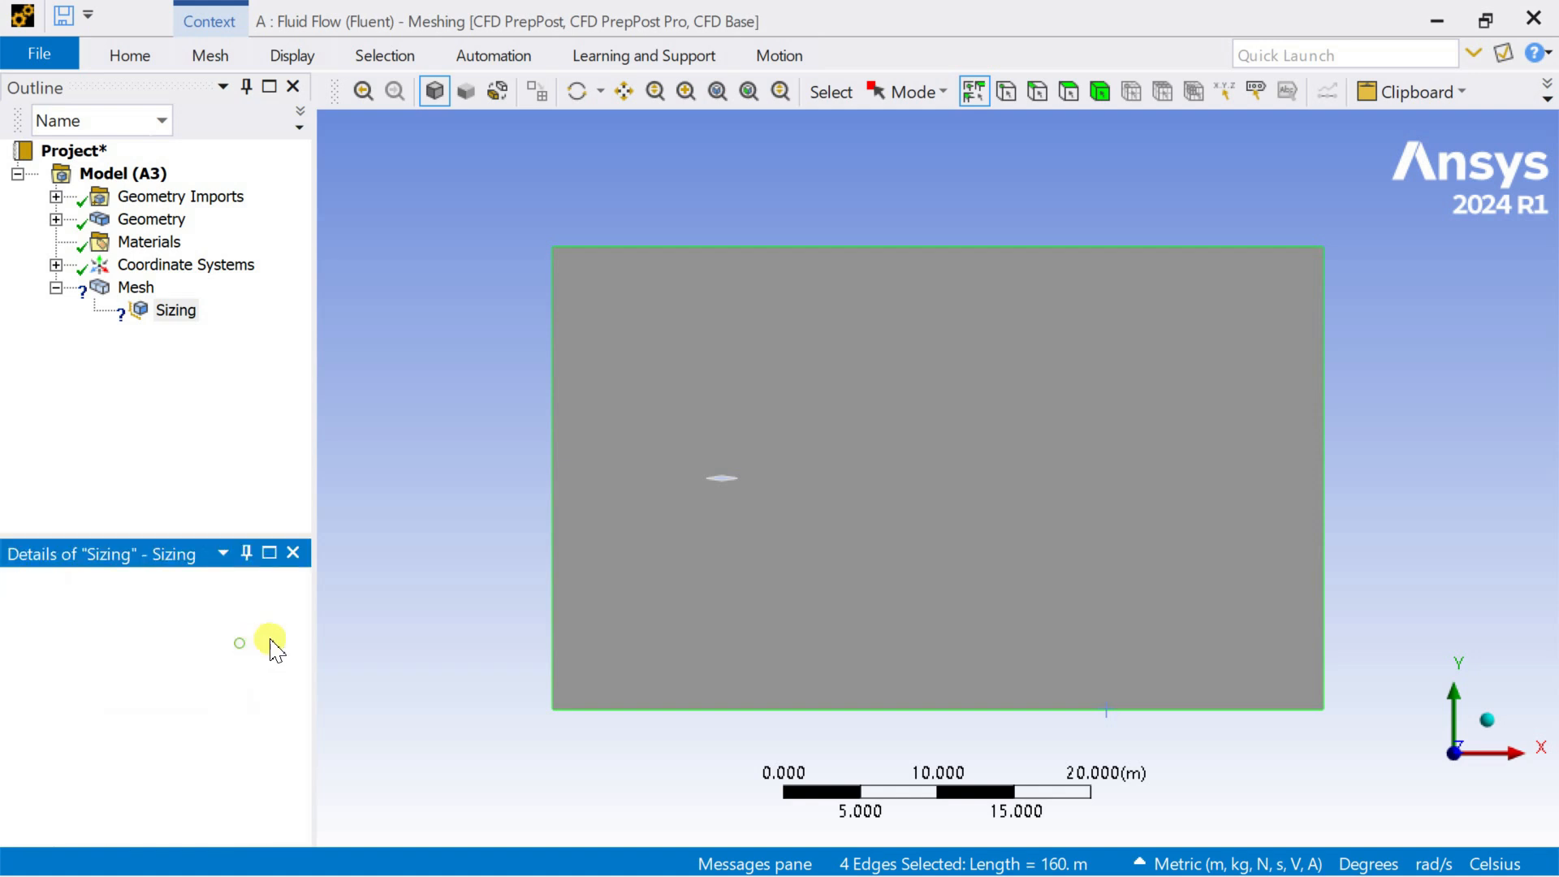
Set the element size of the outer-edge sizing to 1 m.
{"action": "left_click_drag", "start_coordinate": [318, 622], "coordinate": [387, 630]}
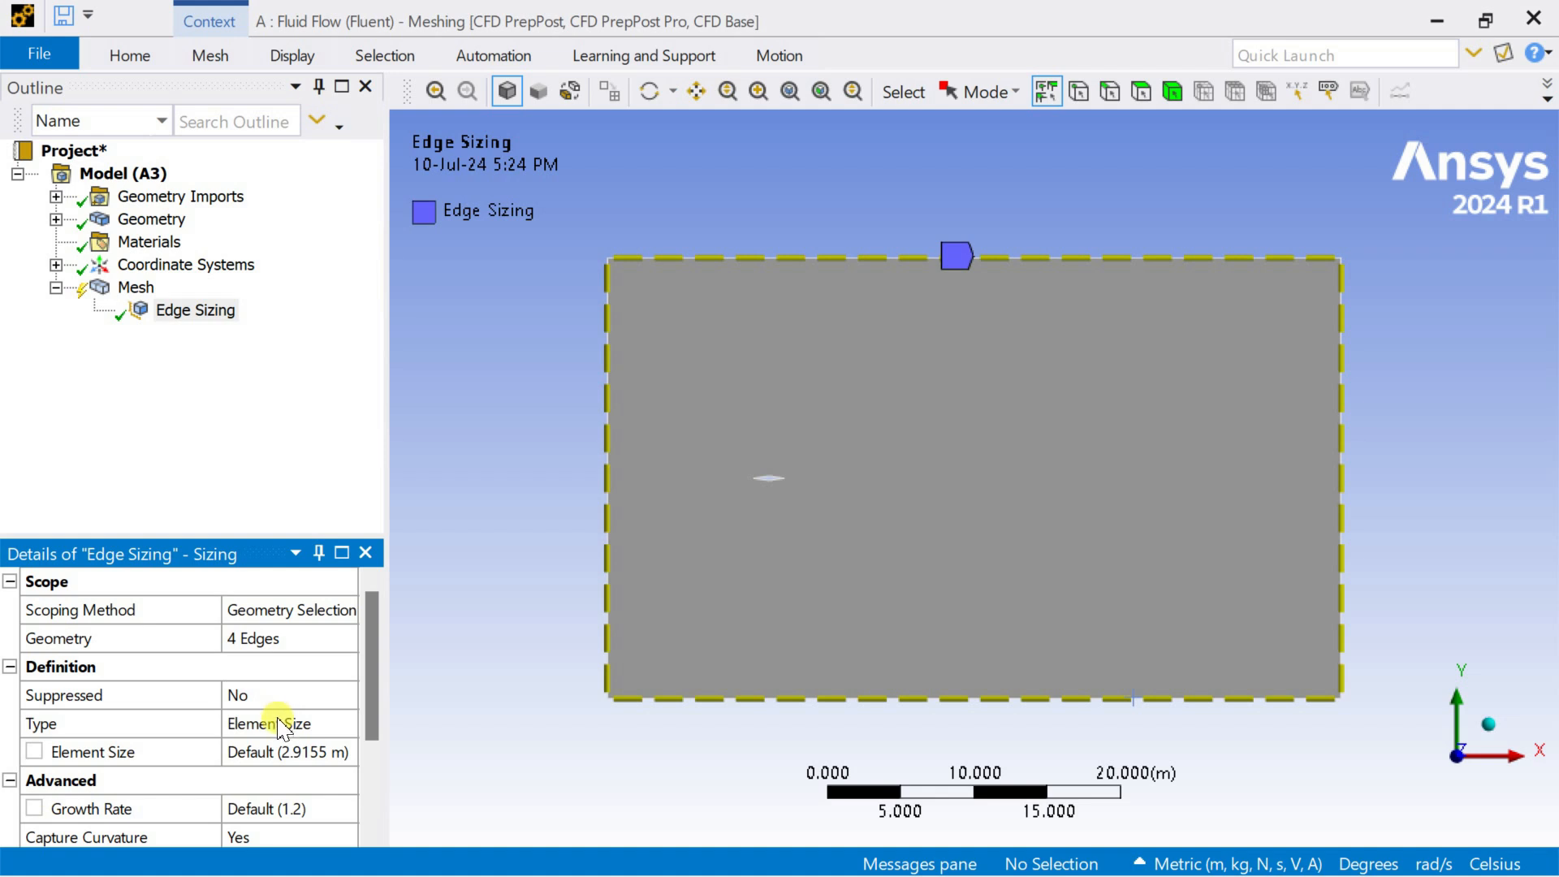
{"action": "left_click", "coordinate": [294, 755]}
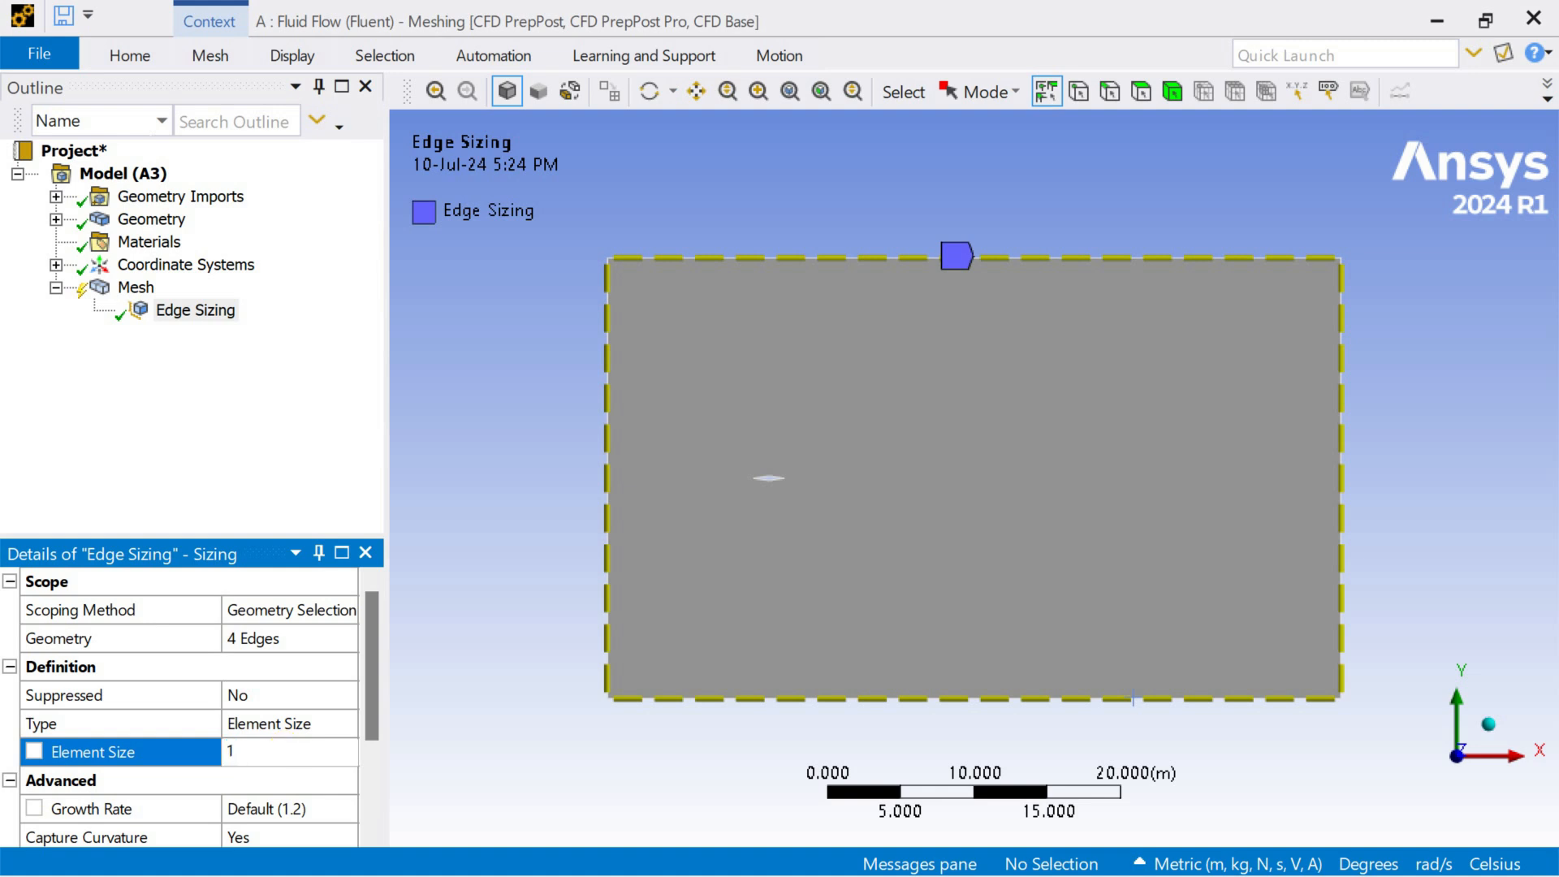
{"action": "key", "text": "Return"}
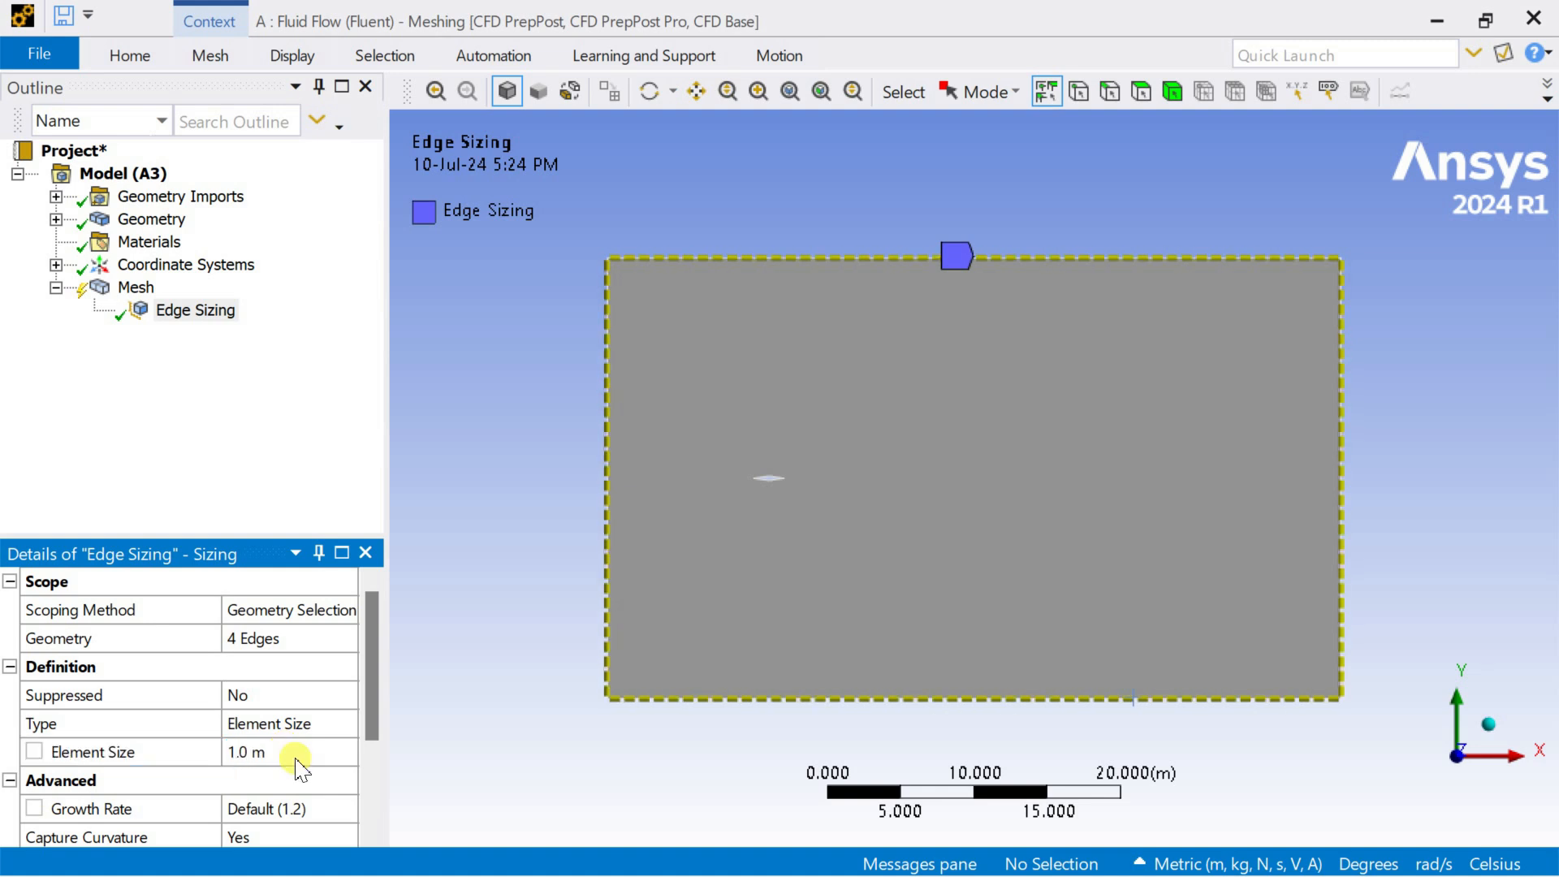
{"action": "scroll", "coordinate": [297, 756], "scroll_direction": "down", "scroll_amount": 1}
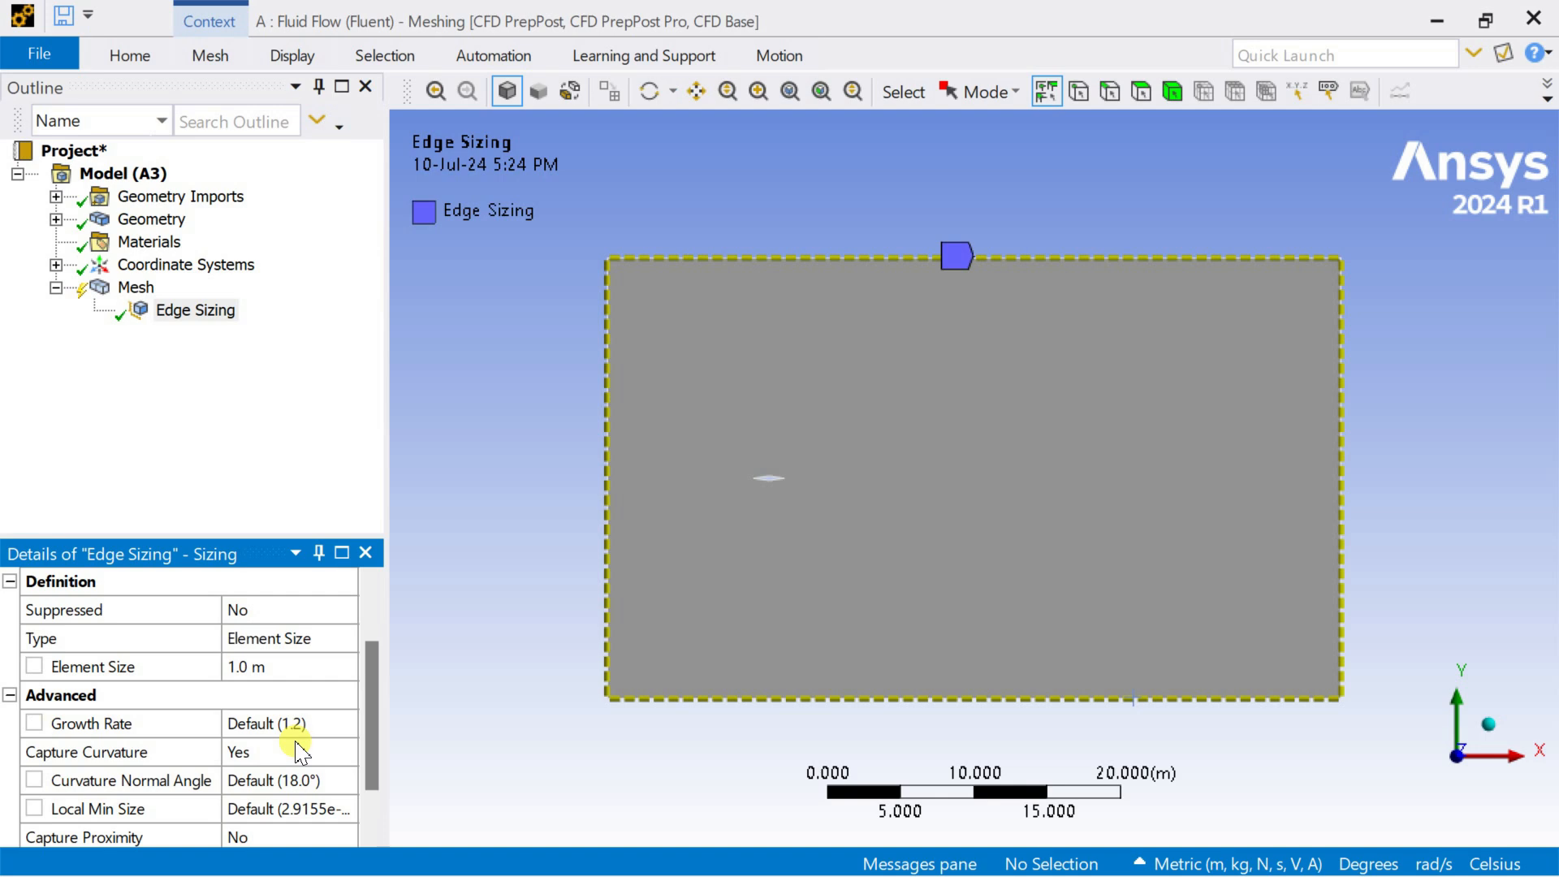
Insert a second Sizing control under Mesh.
{"action": "left_click", "coordinate": [130, 294]}
{"action": "right_click", "coordinate": [130, 301]}
{"action": "mouse_move", "coordinate": [195, 306]}
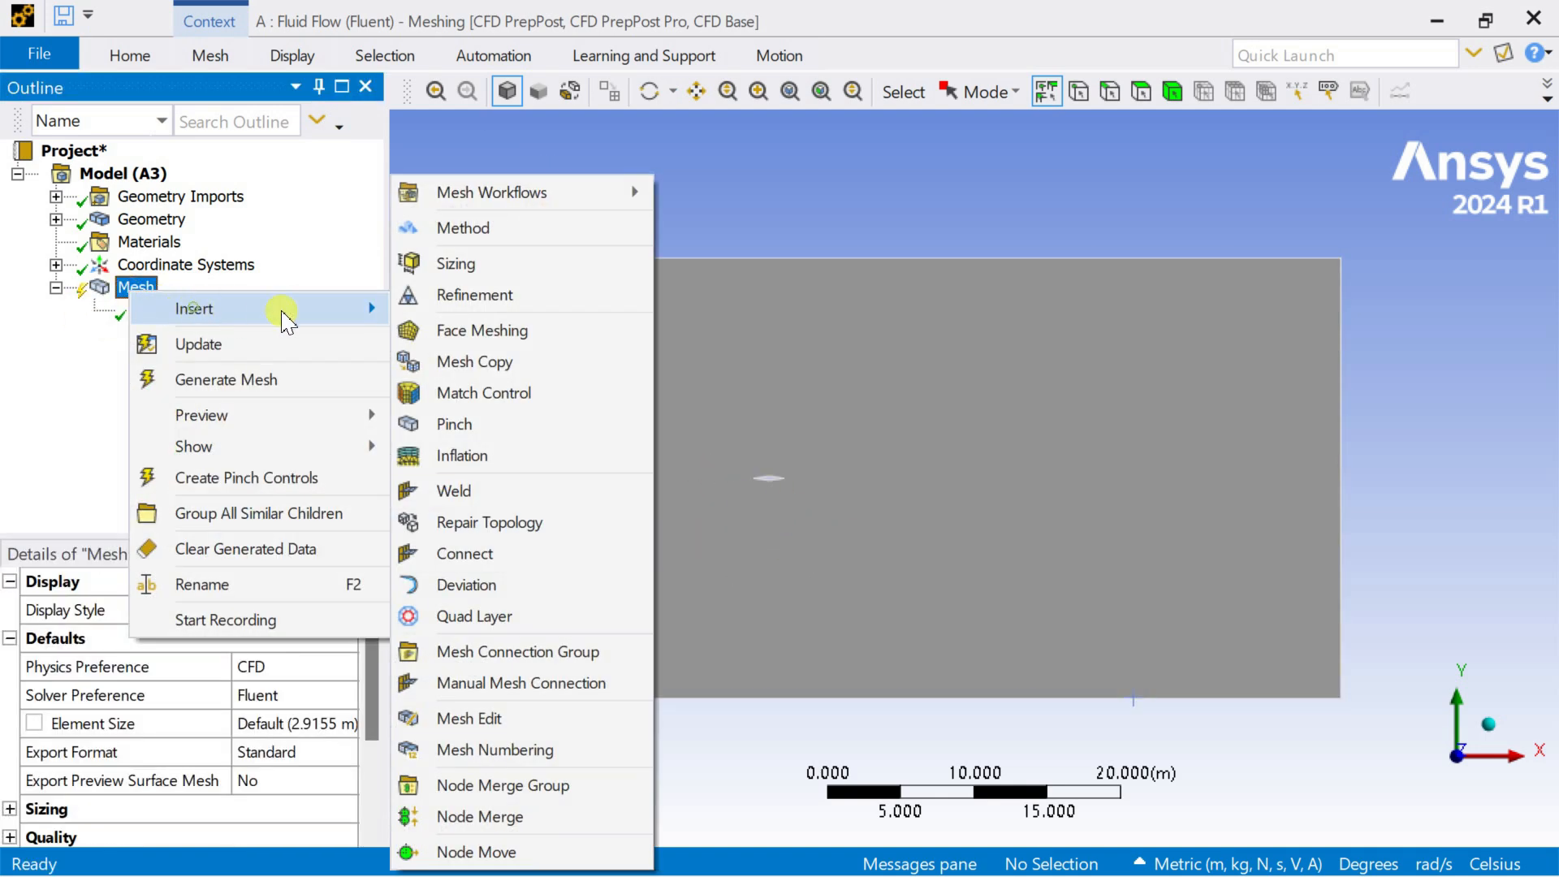
{"action": "left_click", "coordinate": [478, 260]}
Scope the new sizing control to the four edges of the diamond cutout.
{"action": "scroll", "coordinate": [759, 487], "scroll_direction": "up", "scroll_amount": 5}
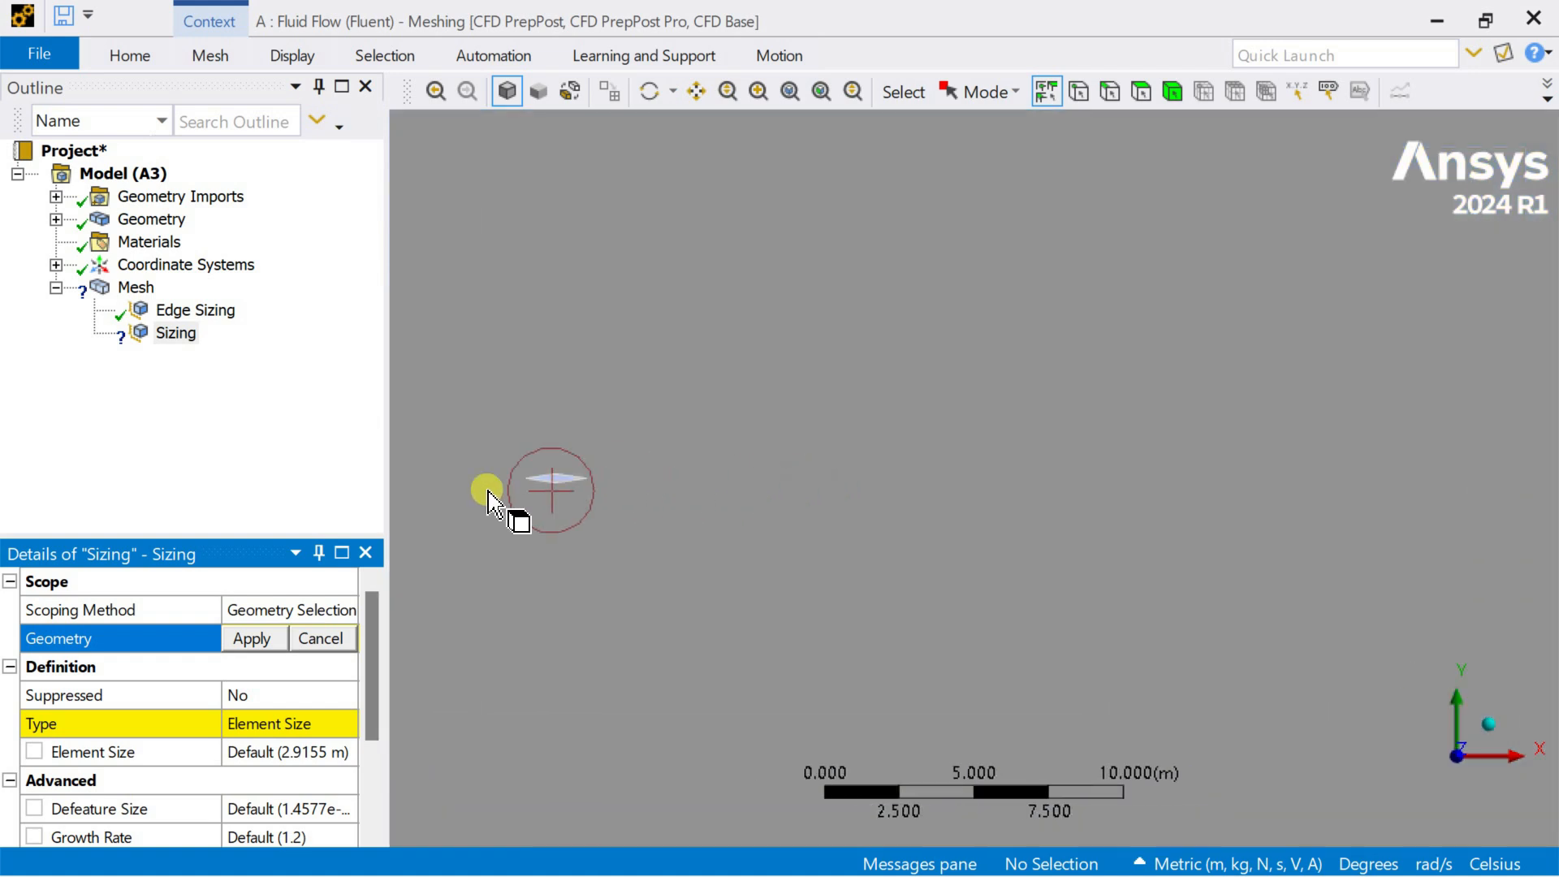
{"action": "scroll", "coordinate": [504, 485], "scroll_direction": "down", "scroll_amount": 5}
{"action": "middle_click_drag", "start_coordinate": [719, 438], "coordinate": [927, 393], "text": "ctrl"}
{"action": "scroll", "coordinate": [960, 439], "scroll_direction": "up", "scroll_amount": 10}
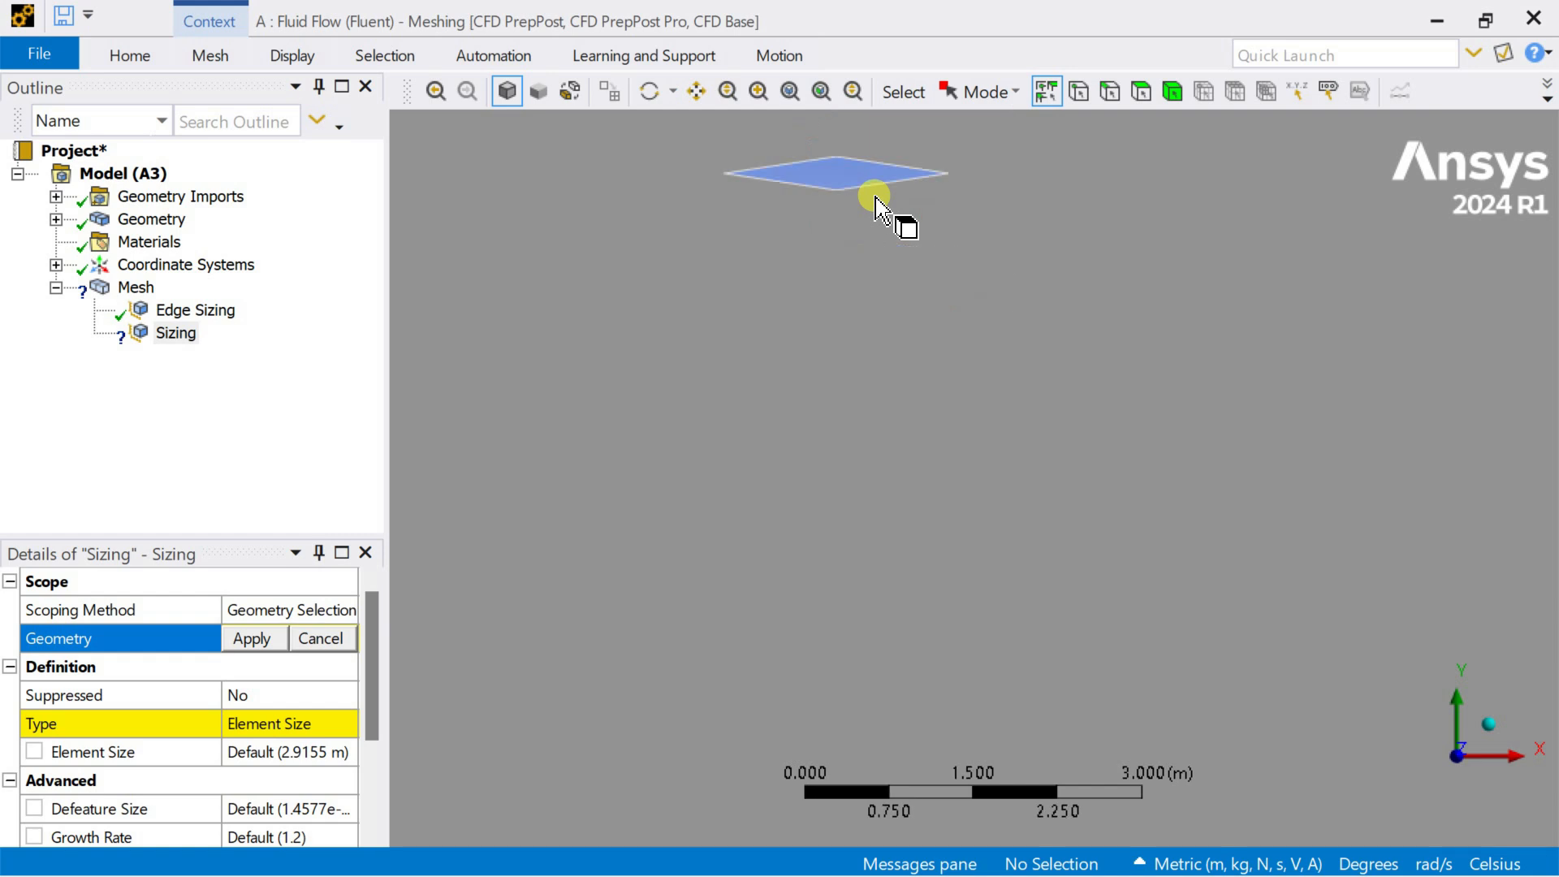
{"action": "middle_click_drag", "start_coordinate": [877, 301], "coordinate": [908, 531], "text": "ctrl"}
{"action": "scroll", "coordinate": [892, 382], "scroll_direction": "up", "scroll_amount": 5}
{"action": "middle_click_drag", "start_coordinate": [843, 350], "coordinate": [1077, 611], "text": "ctrl"}
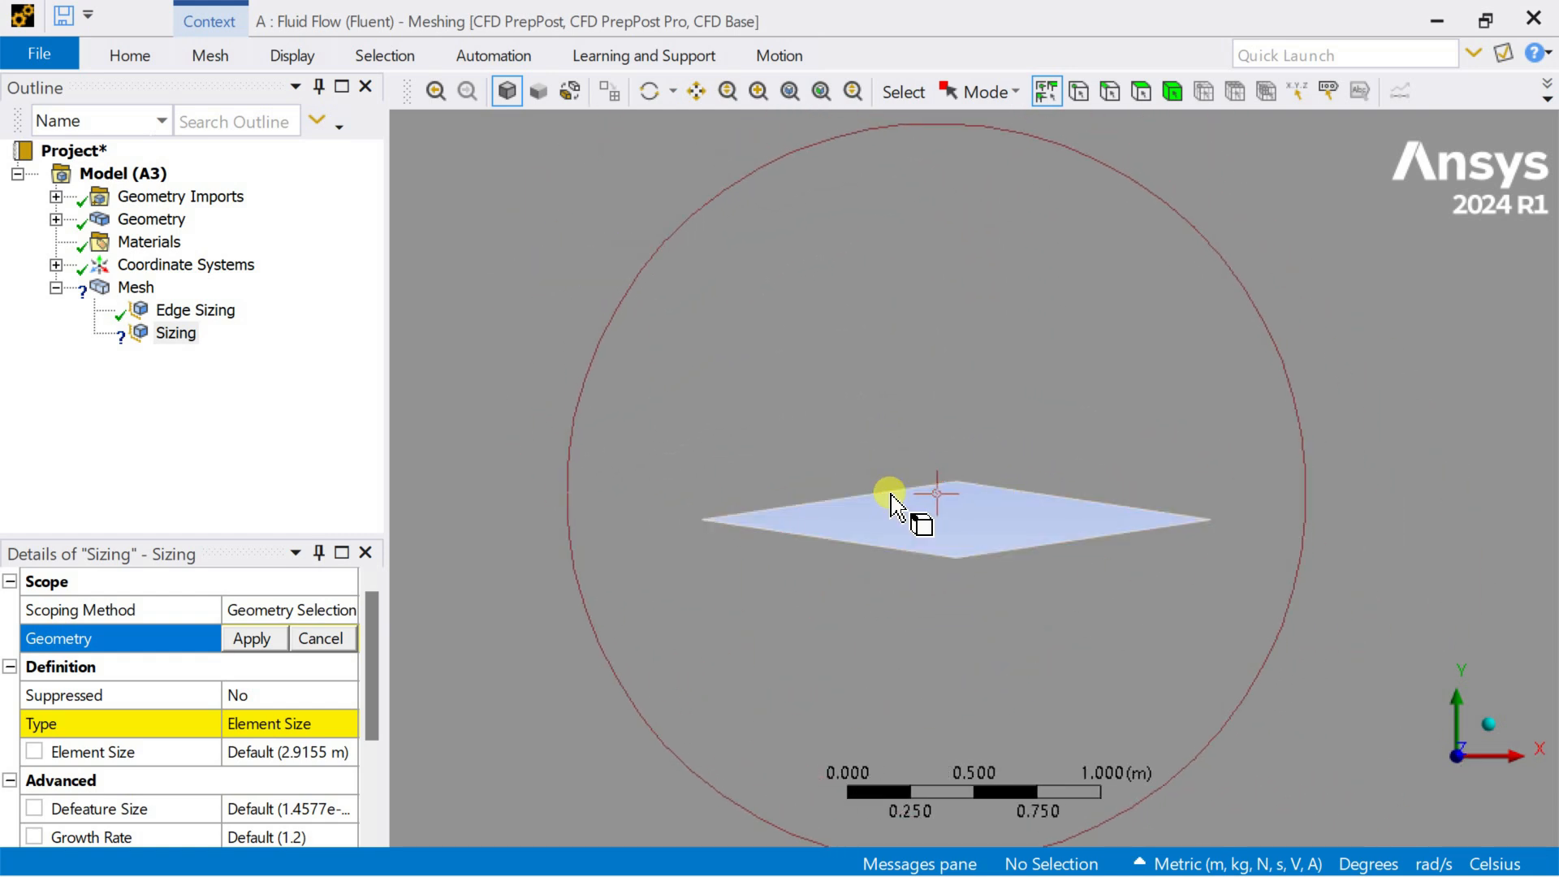
{"action": "left_click", "coordinate": [896, 493]}
{"action": "left_click", "coordinate": [1021, 492], "text": "ctrl"}
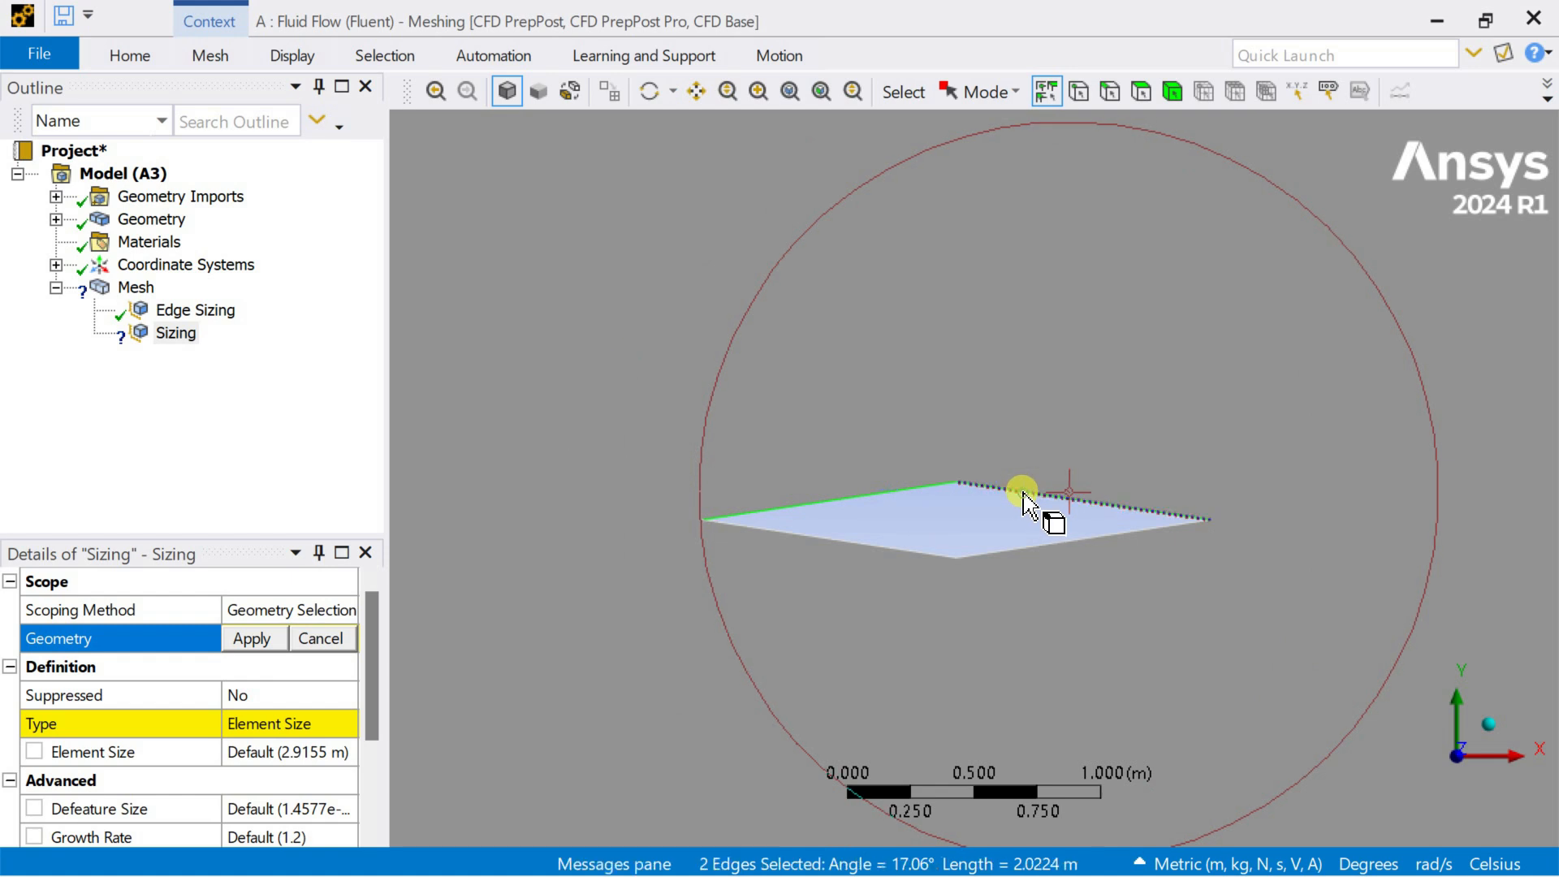
{"action": "left_click", "coordinate": [1033, 545], "text": "ctrl"}
{"action": "left_click", "coordinate": [841, 541], "text": "ctrl"}
{"action": "left_click", "coordinate": [254, 637]}
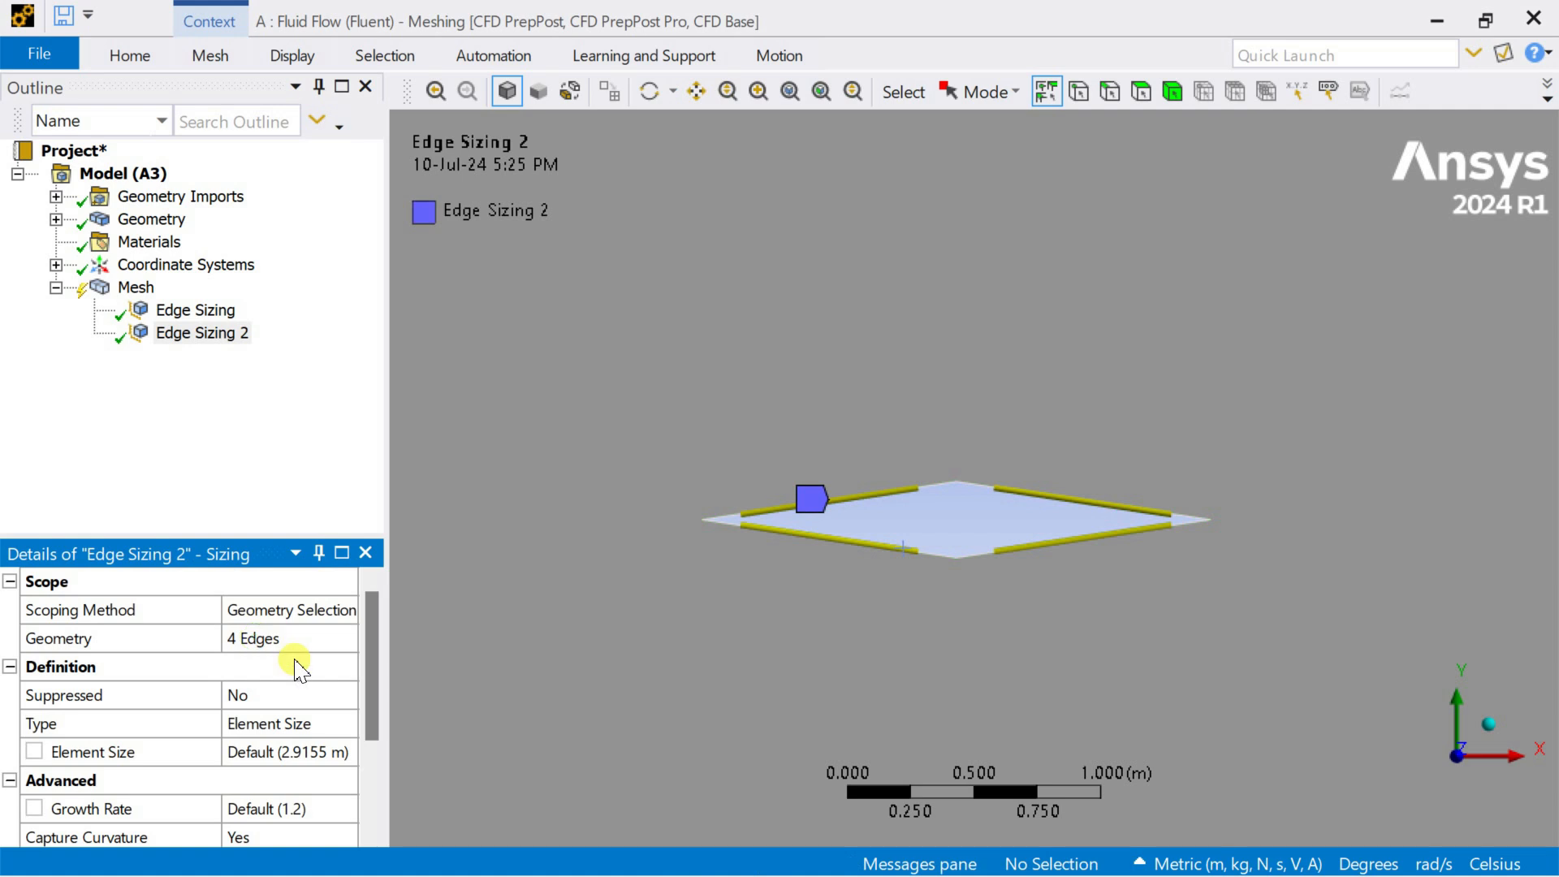
Set the element size of the diamond-edge sizing to 0.01 m.
{"action": "left_click", "coordinate": [313, 751]}
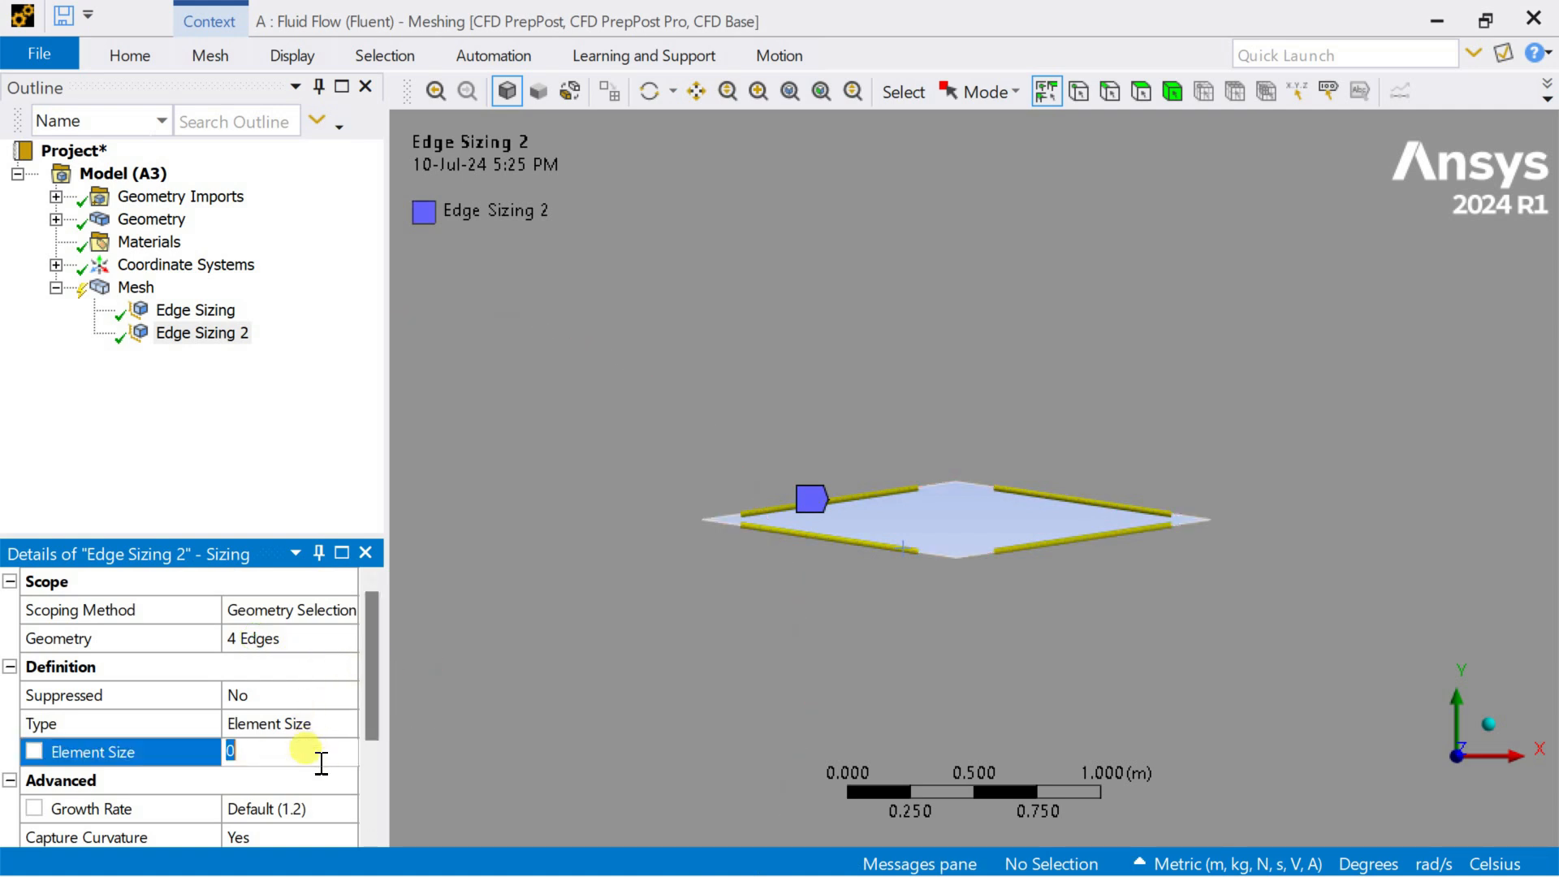
{"action": "key", "text": "Return"}
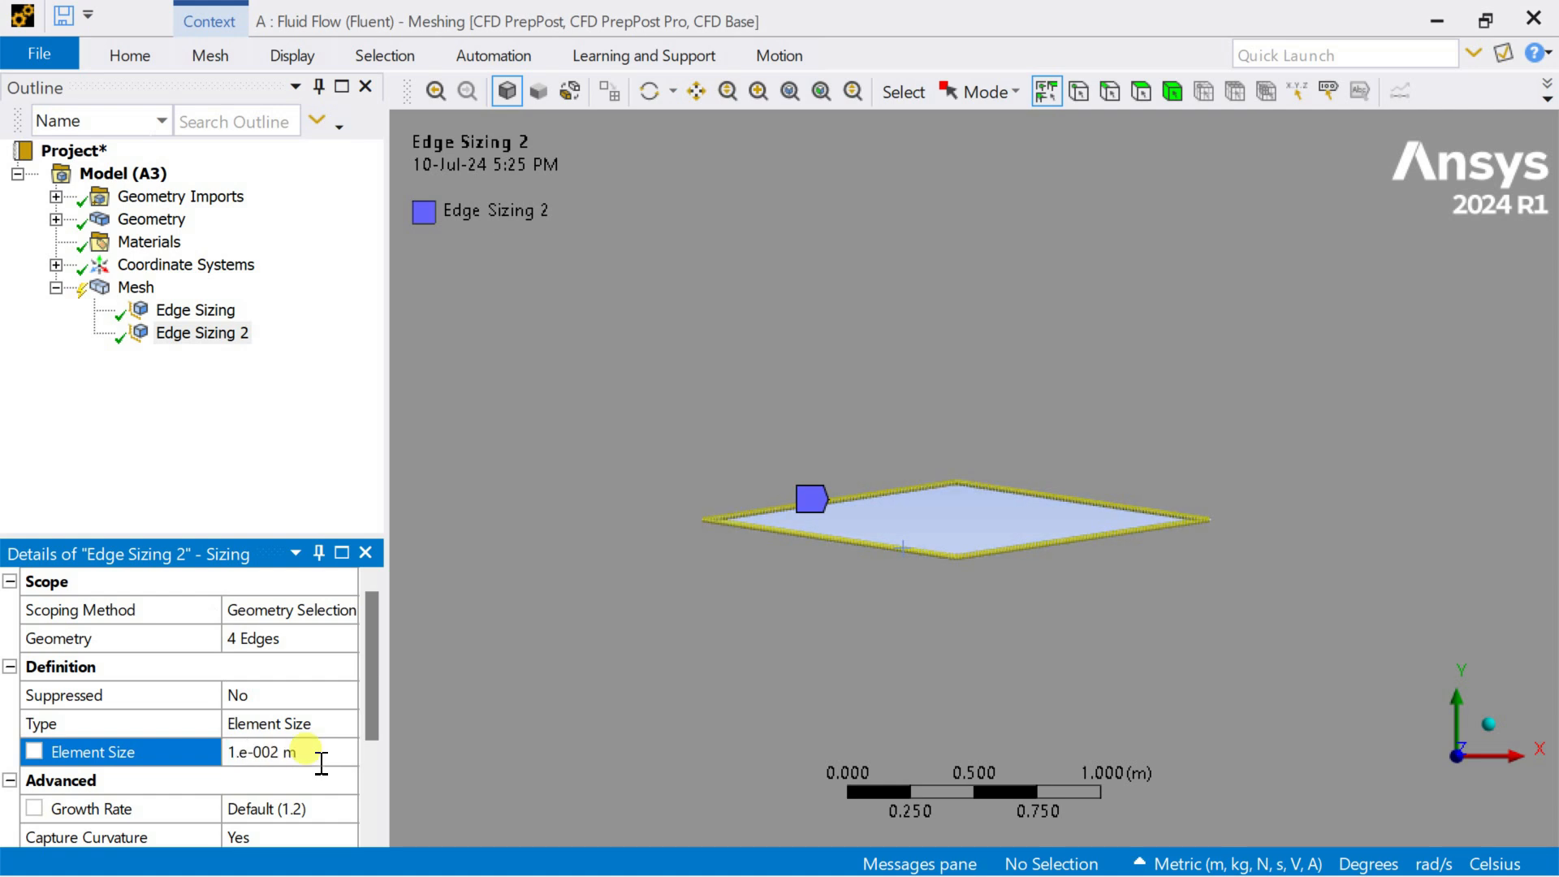
{"action": "scroll", "coordinate": [889, 504], "scroll_direction": "down", "scroll_amount": 8}
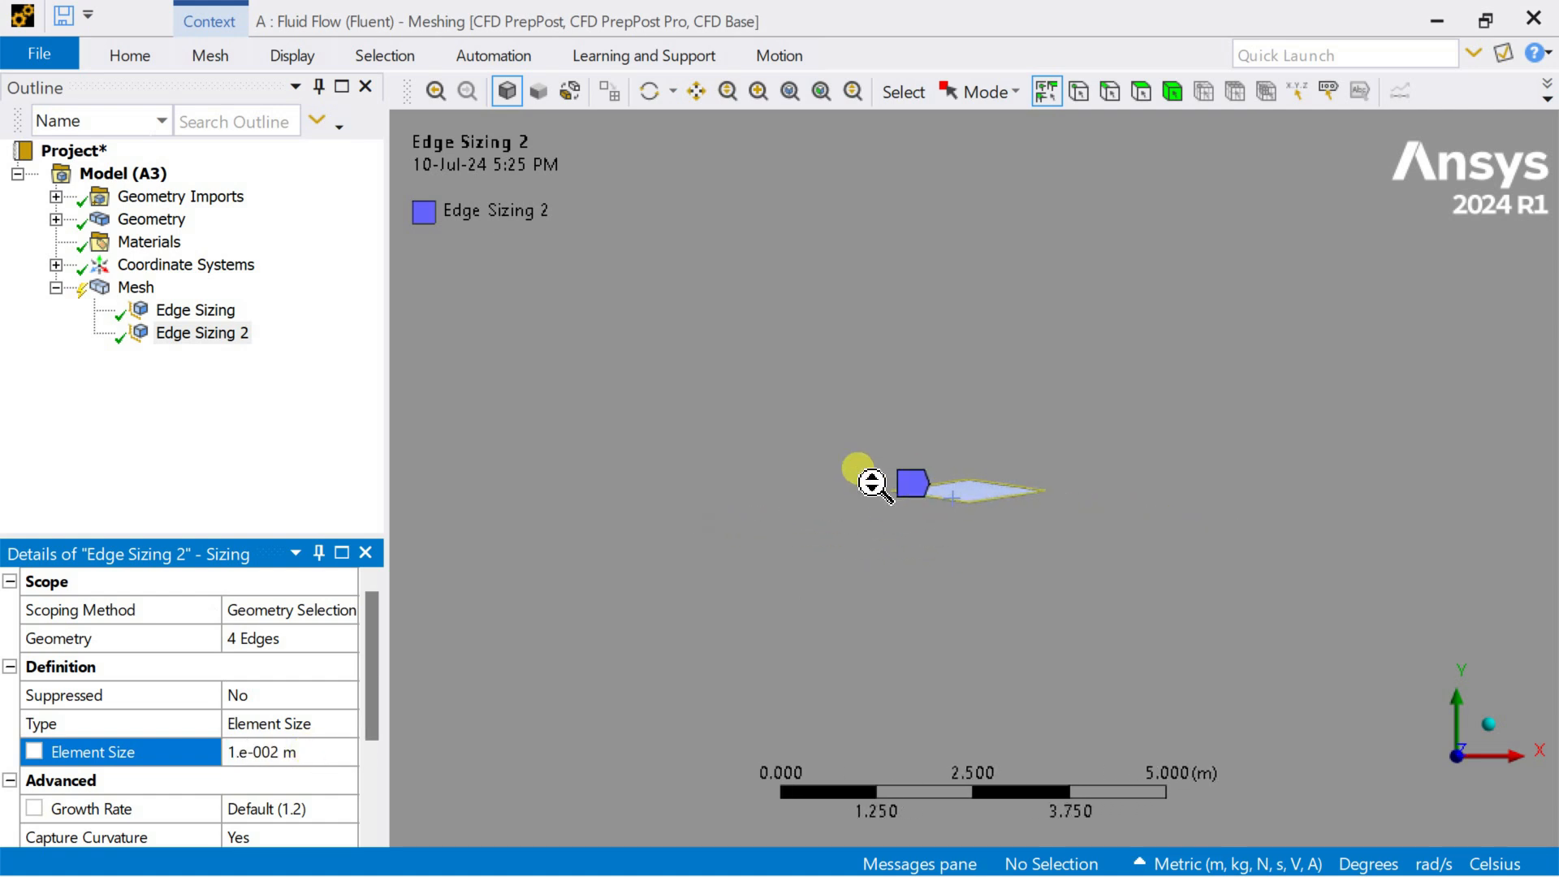
{"action": "scroll", "coordinate": [869, 487], "scroll_direction": "down", "scroll_amount": 2}
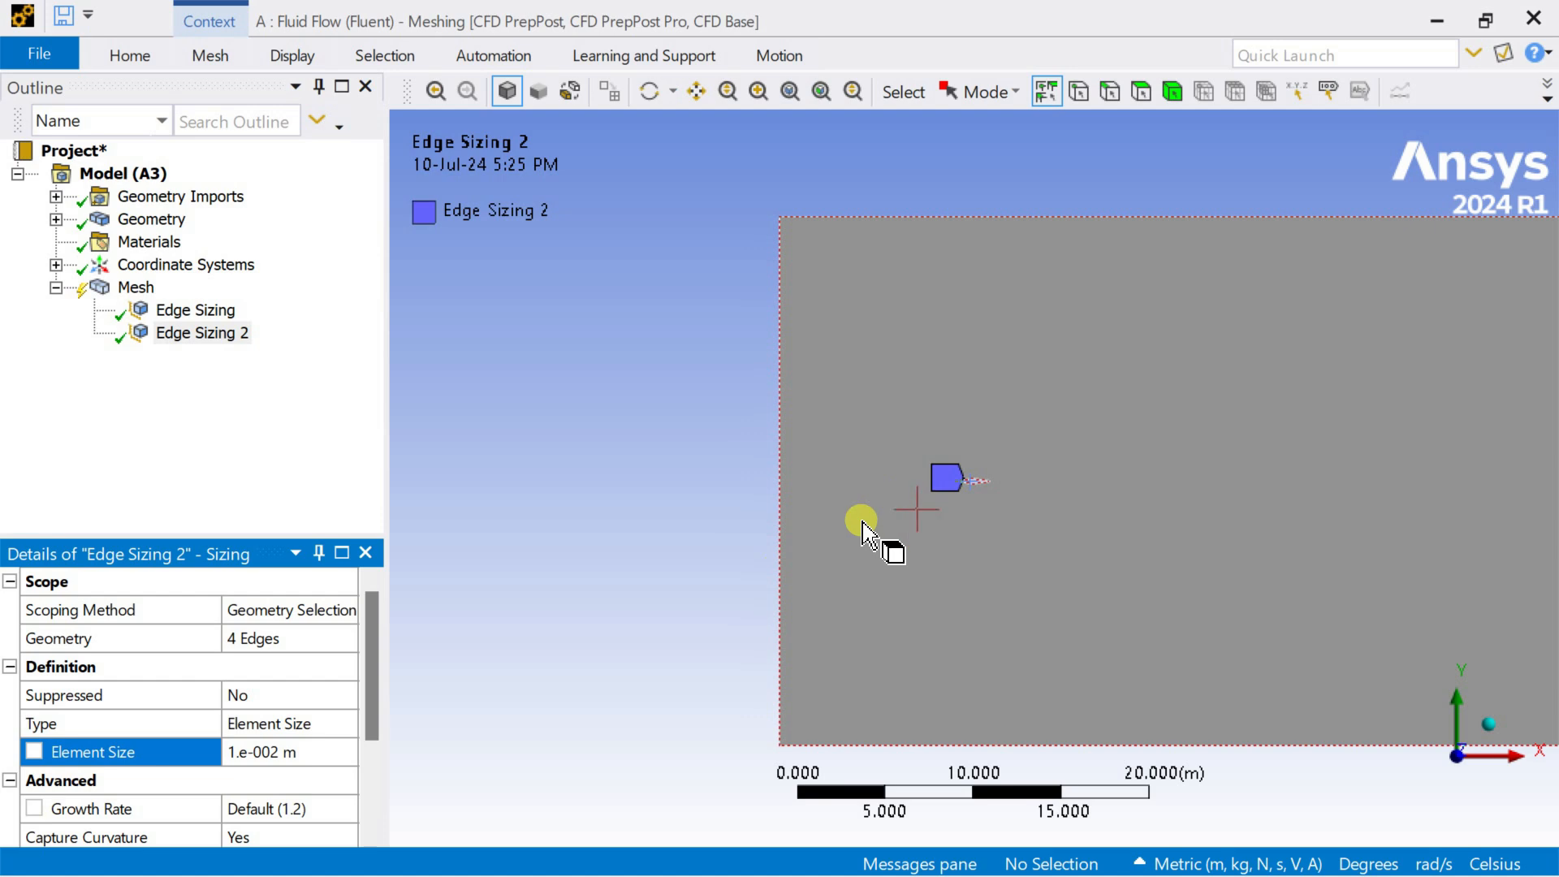
Insert a Method control under Mesh and scope it to the flow domain body.
{"action": "right_click", "coordinate": [136, 290]}
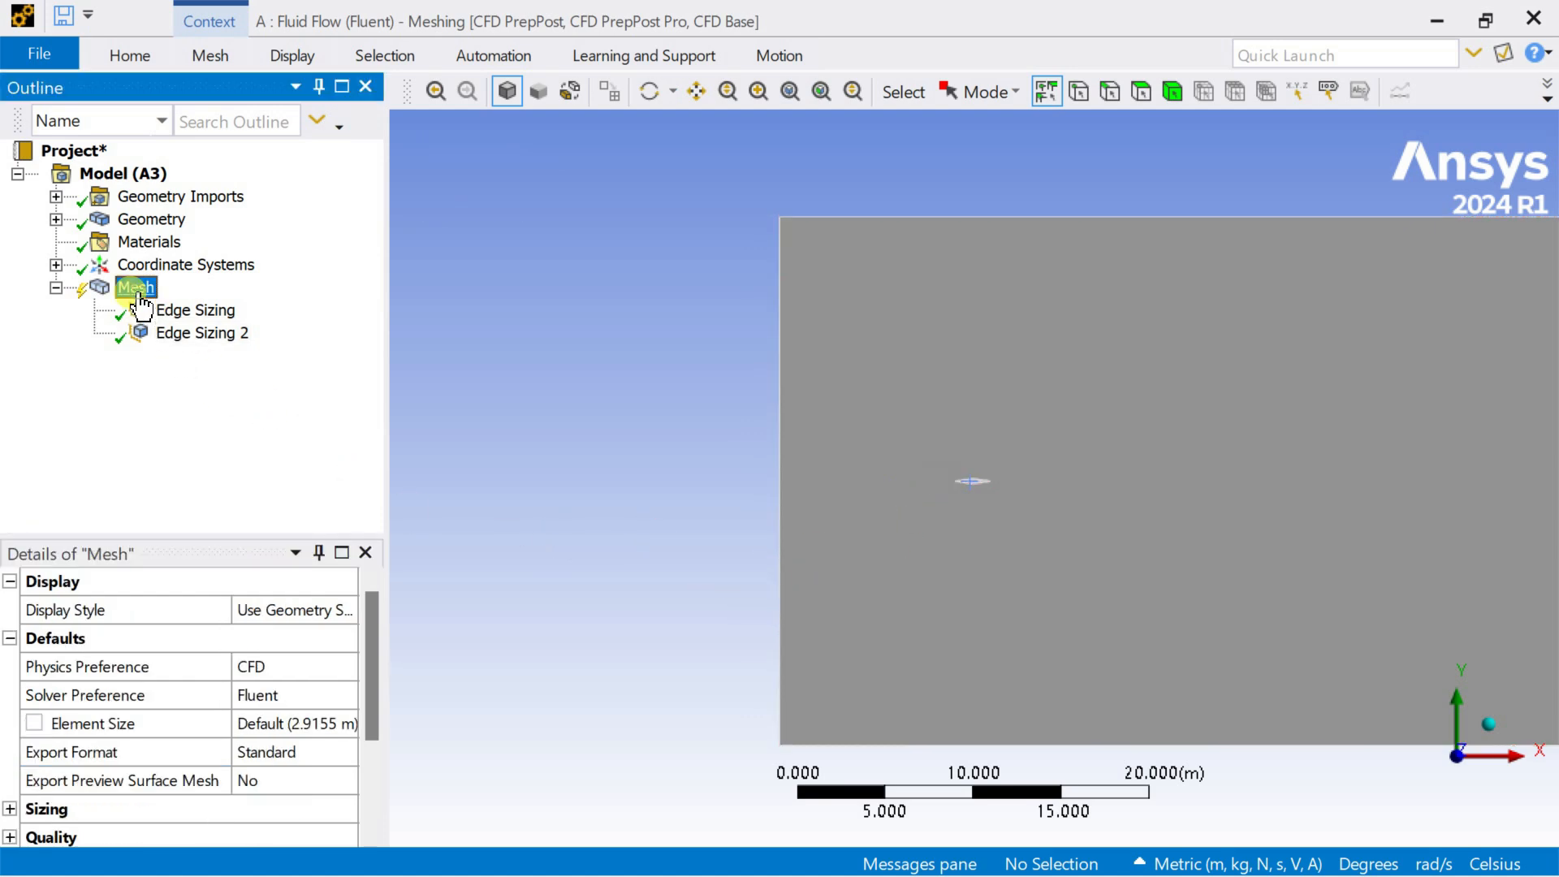
{"action": "mouse_move", "coordinate": [278, 313]}
{"action": "left_click", "coordinate": [532, 226]}
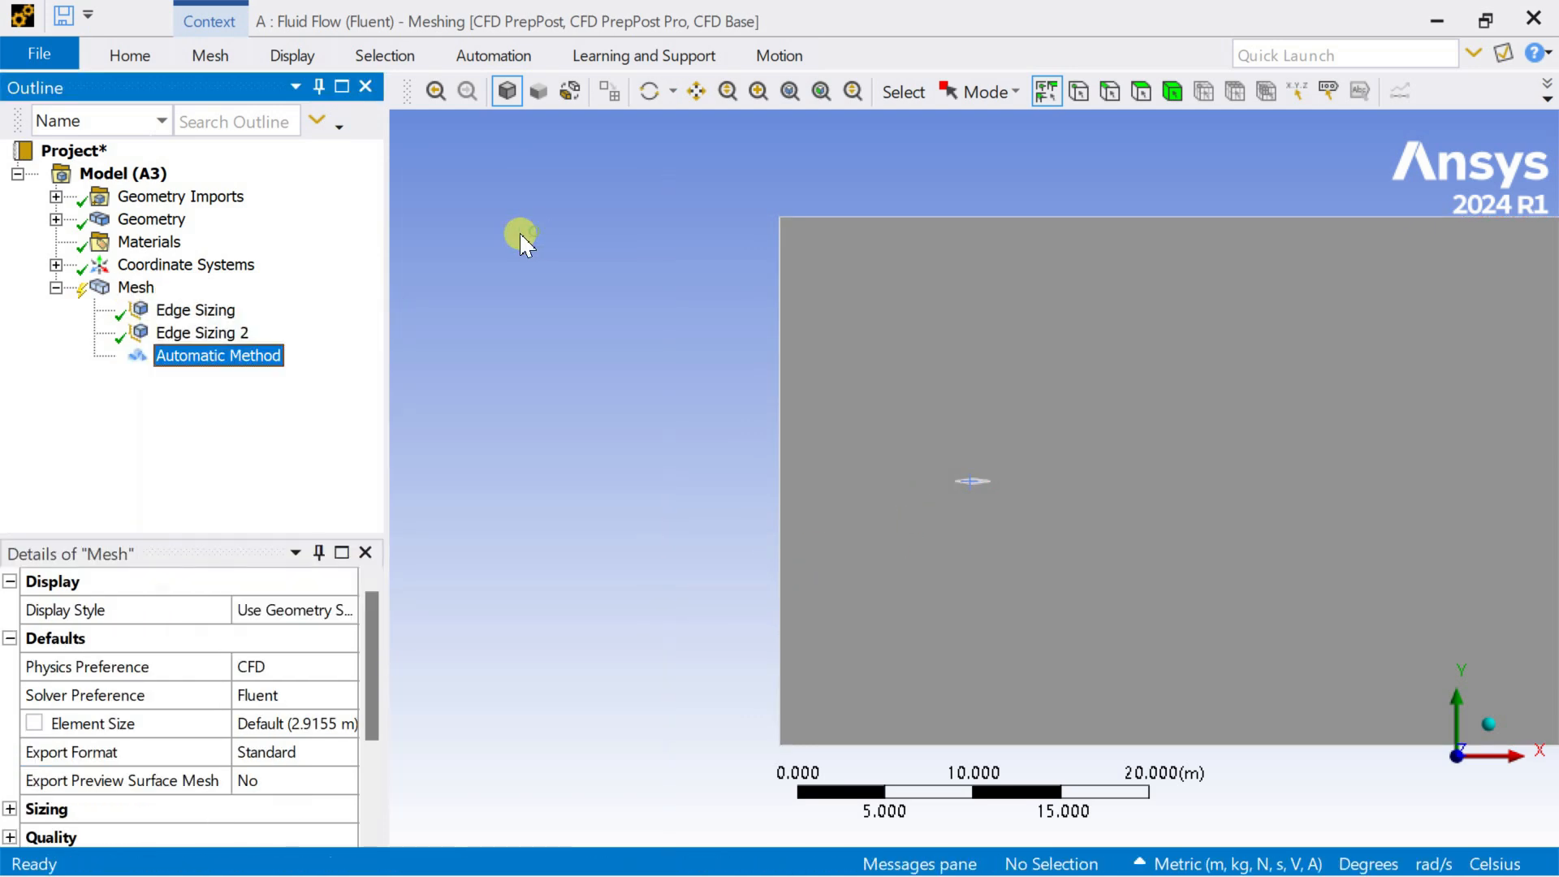
{"action": "left_click", "coordinate": [1167, 439]}
{"action": "left_click", "coordinate": [169, 640]}
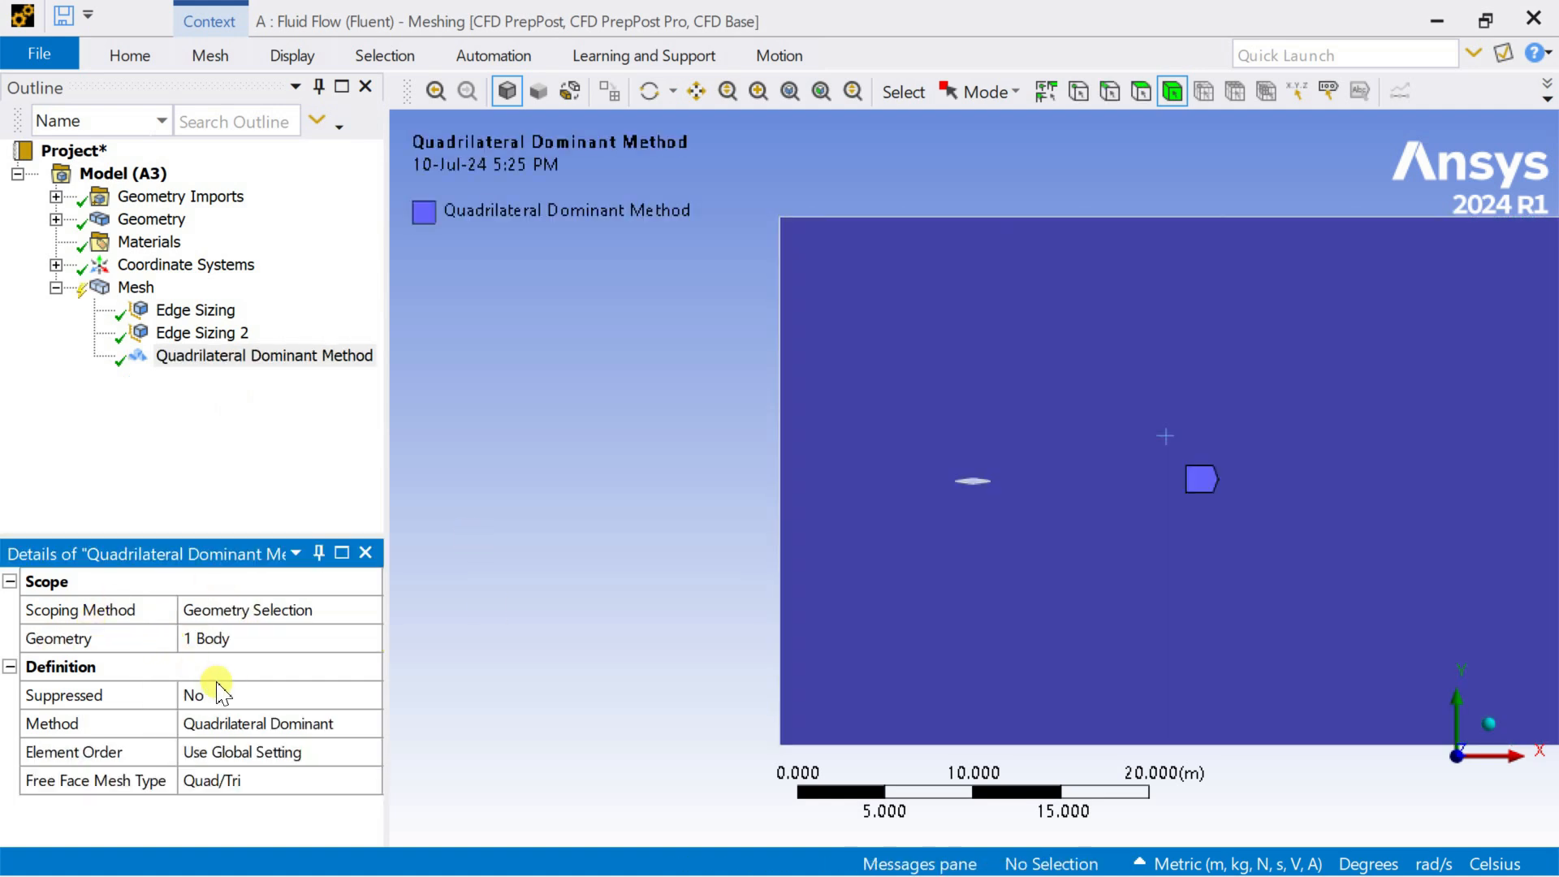
Change the method of the body's mesh control to Triangles.
{"action": "left_click", "coordinate": [294, 723]}
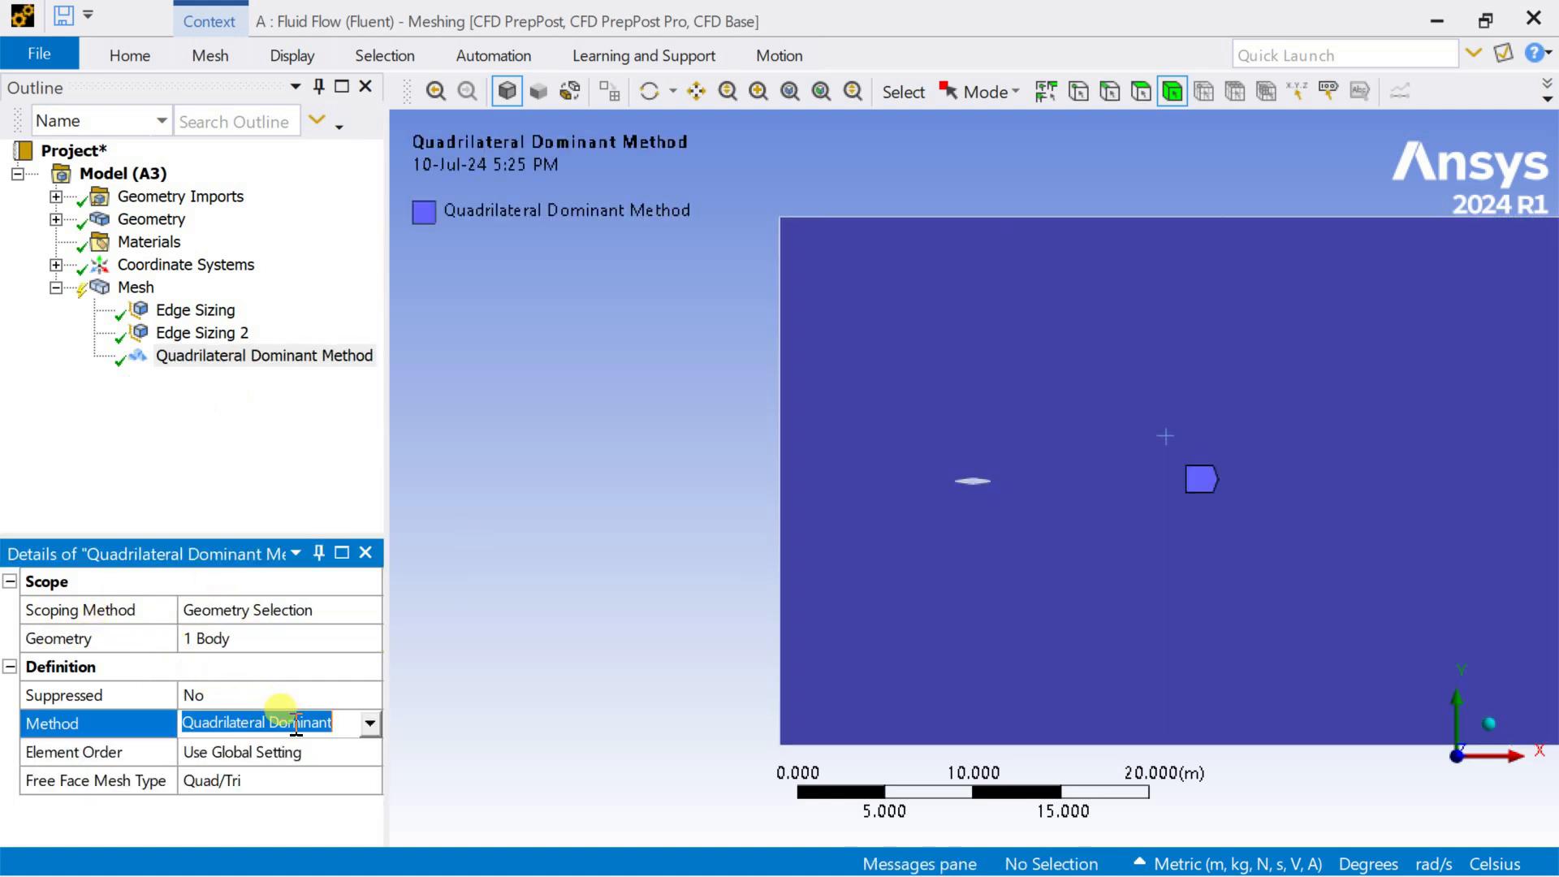
{"action": "left_click", "coordinate": [370, 725]}
{"action": "left_click", "coordinate": [309, 773]}
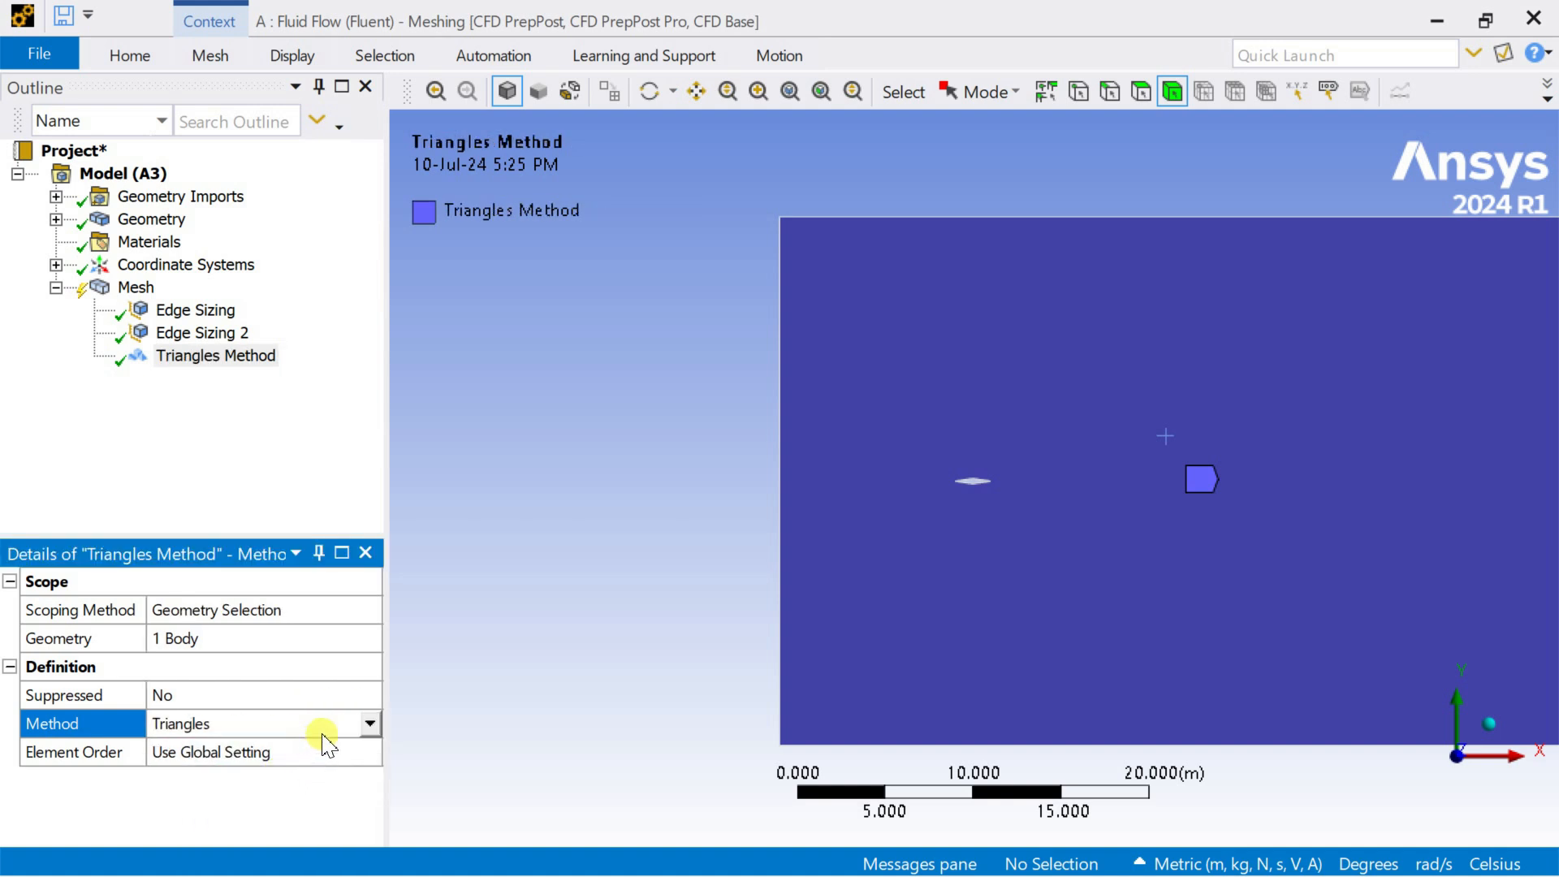
{"action": "left_click", "coordinate": [245, 467]}
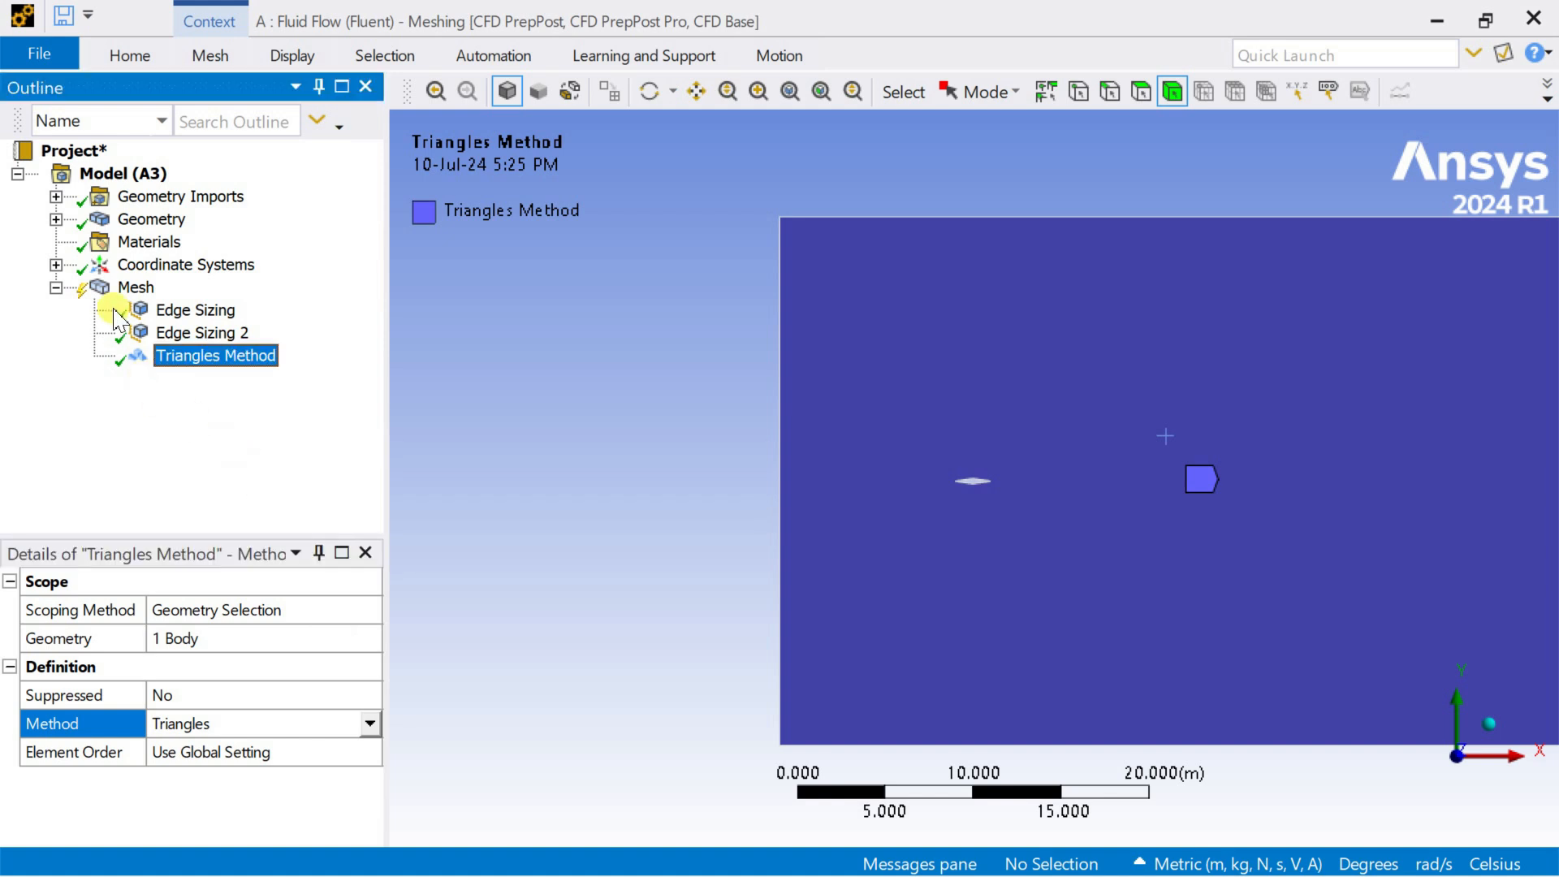
Enlarge the details area of the global mesh settings and set the sizing growth rate to 1.07.
{"action": "left_click", "coordinate": [128, 288]}
{"action": "scroll", "coordinate": [165, 700], "scroll_direction": "down", "scroll_amount": 1}
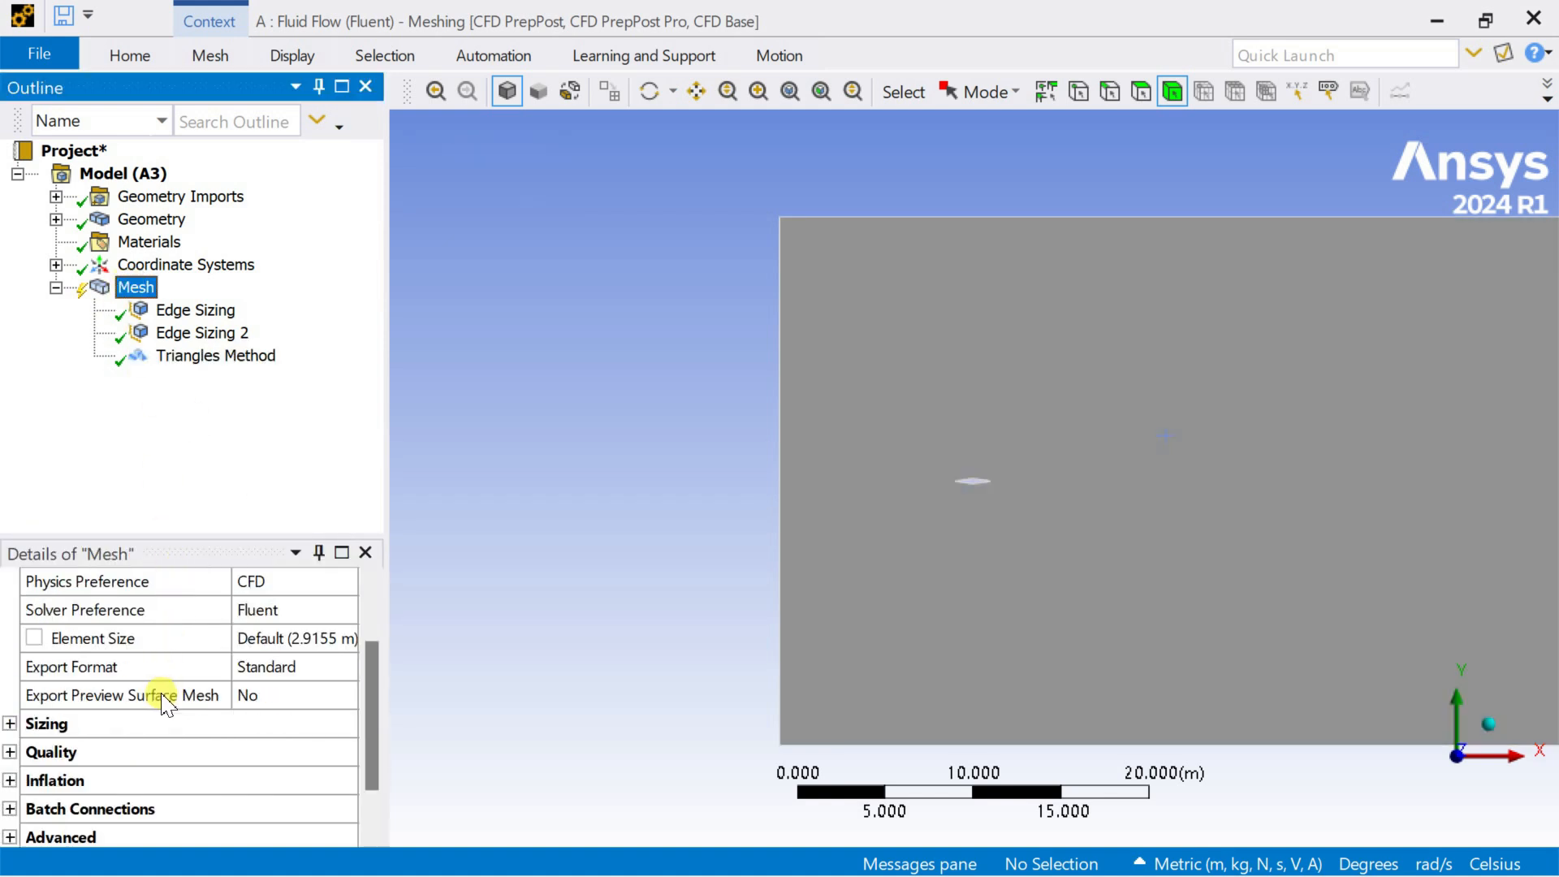
{"action": "left_click", "coordinate": [11, 725]}
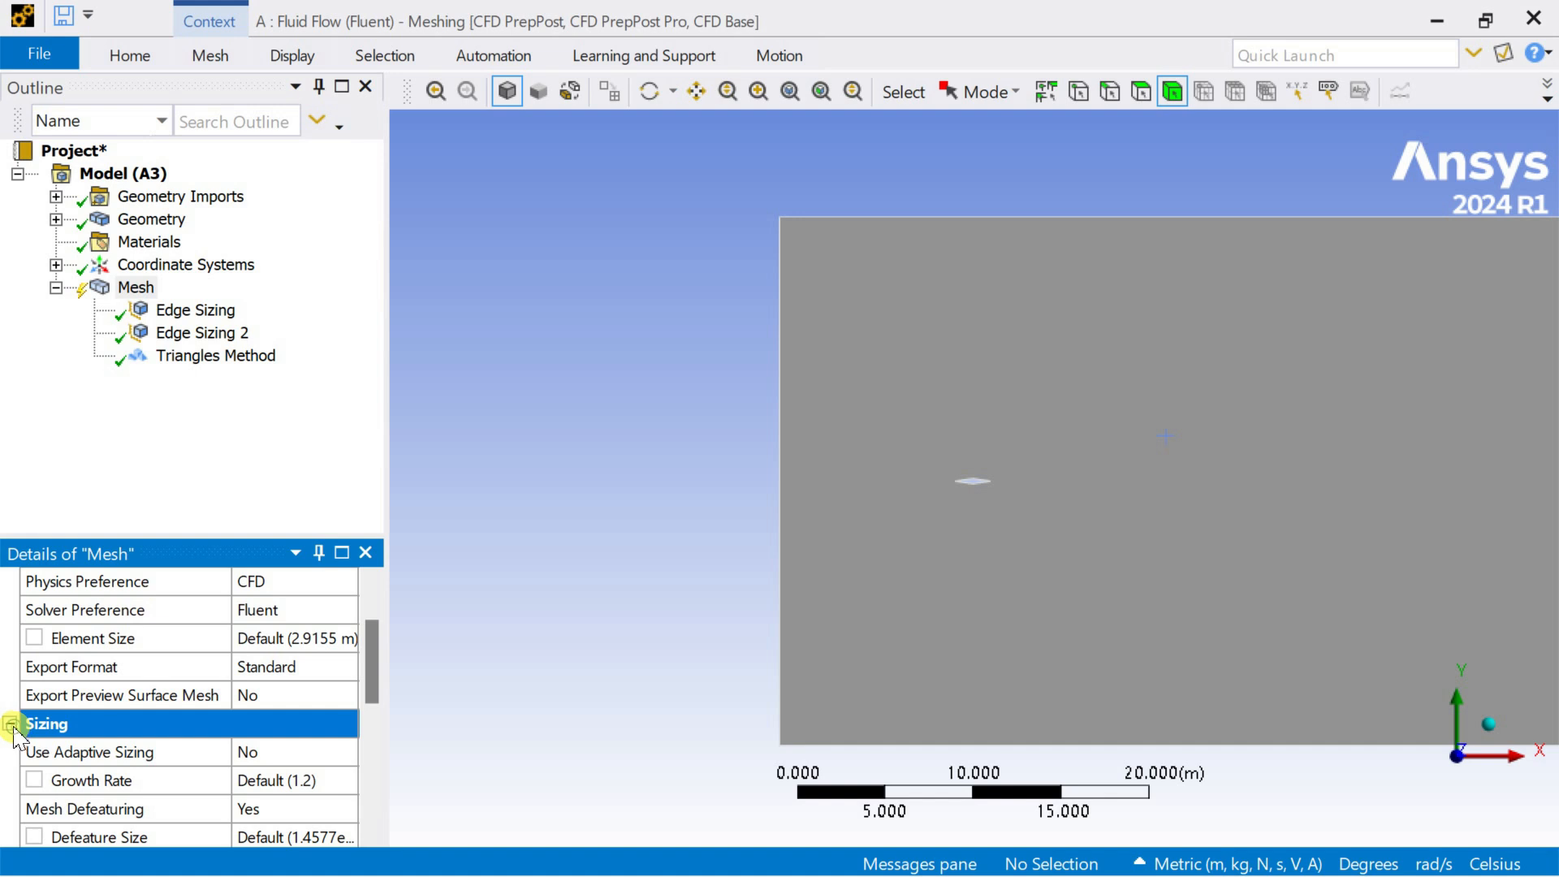
{"action": "scroll", "coordinate": [187, 694], "scroll_direction": "down", "scroll_amount": 1}
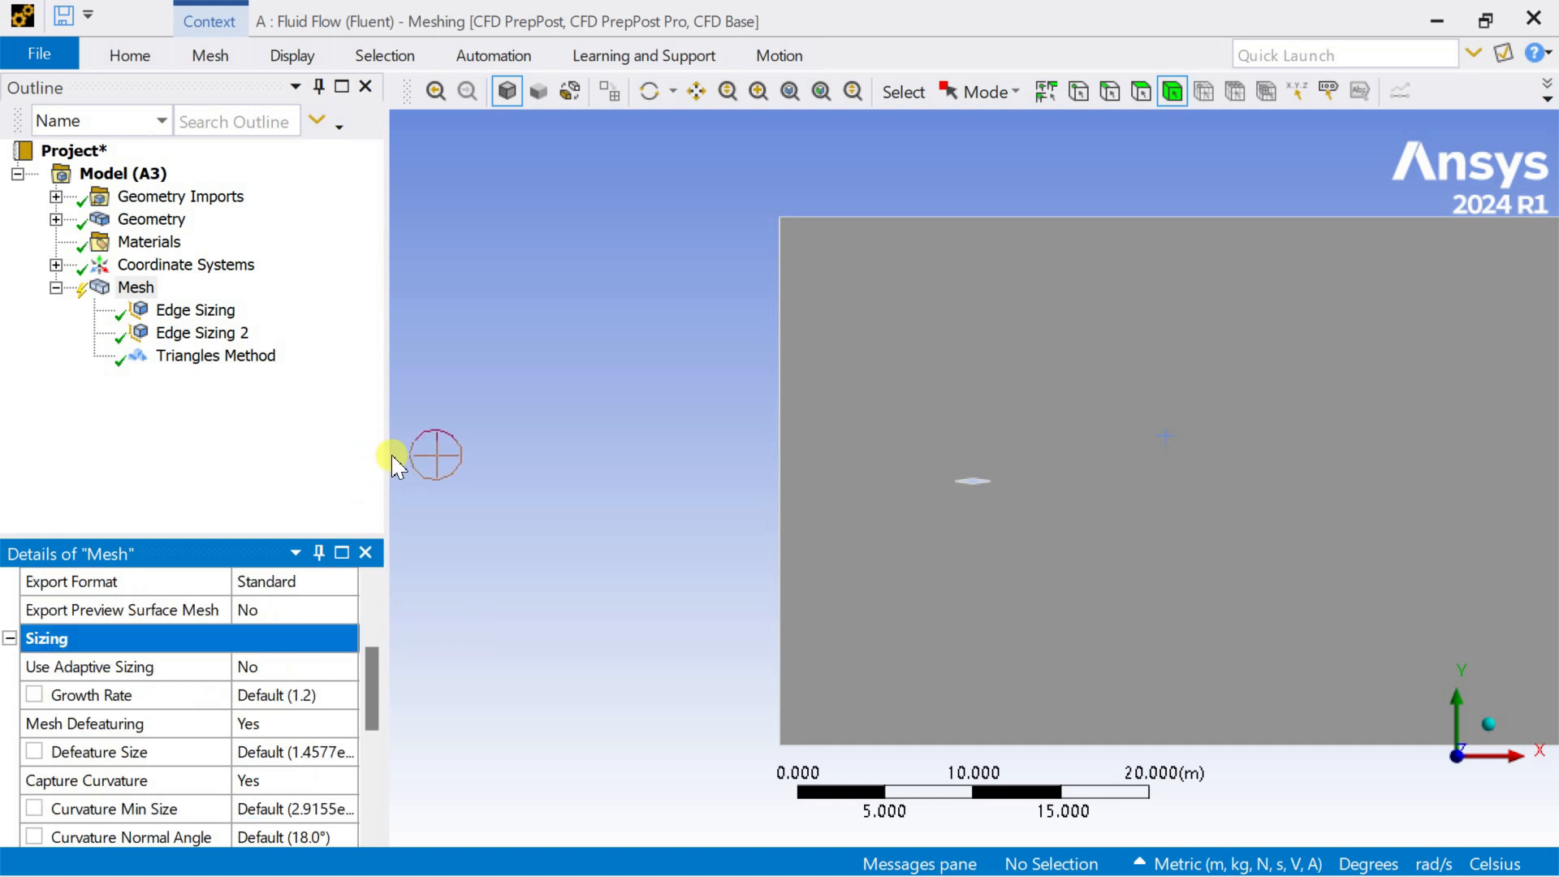
{"action": "left_click_drag", "start_coordinate": [352, 534], "coordinate": [353, 378]}
{"action": "left_click_drag", "start_coordinate": [390, 432], "coordinate": [473, 455]}
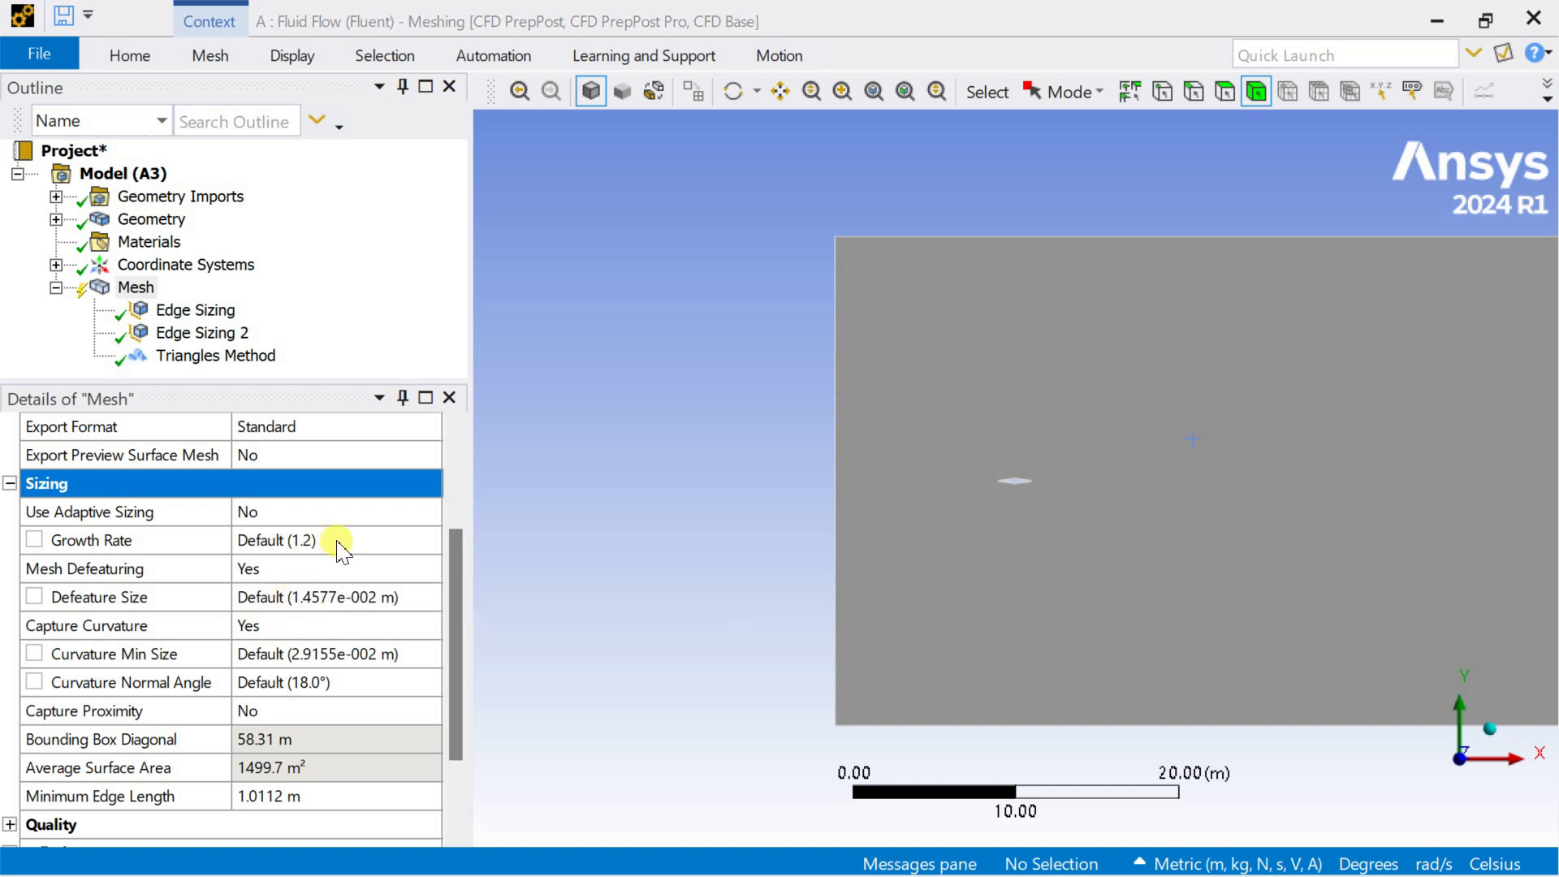
{"action": "left_click", "coordinate": [339, 549]}
{"action": "type", "text": "1.07"}
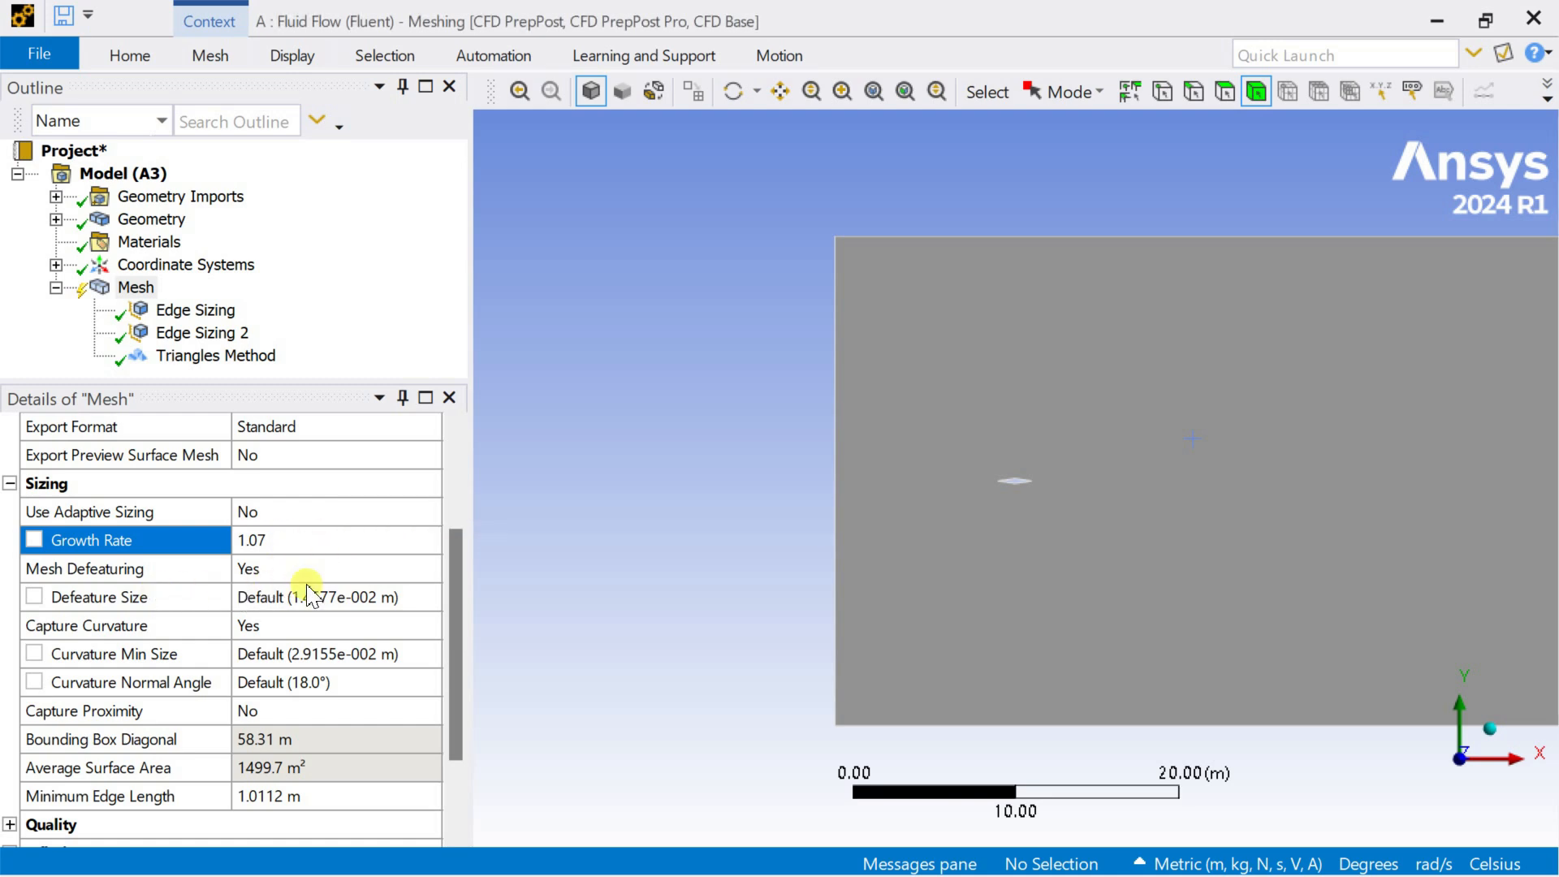
Set both Mesh Defeaturing and Capture Curvature to No in the global sizing settings.
{"action": "left_click", "coordinate": [331, 593]}
{"action": "left_click", "coordinate": [364, 572]}
{"action": "left_click", "coordinate": [428, 569]}
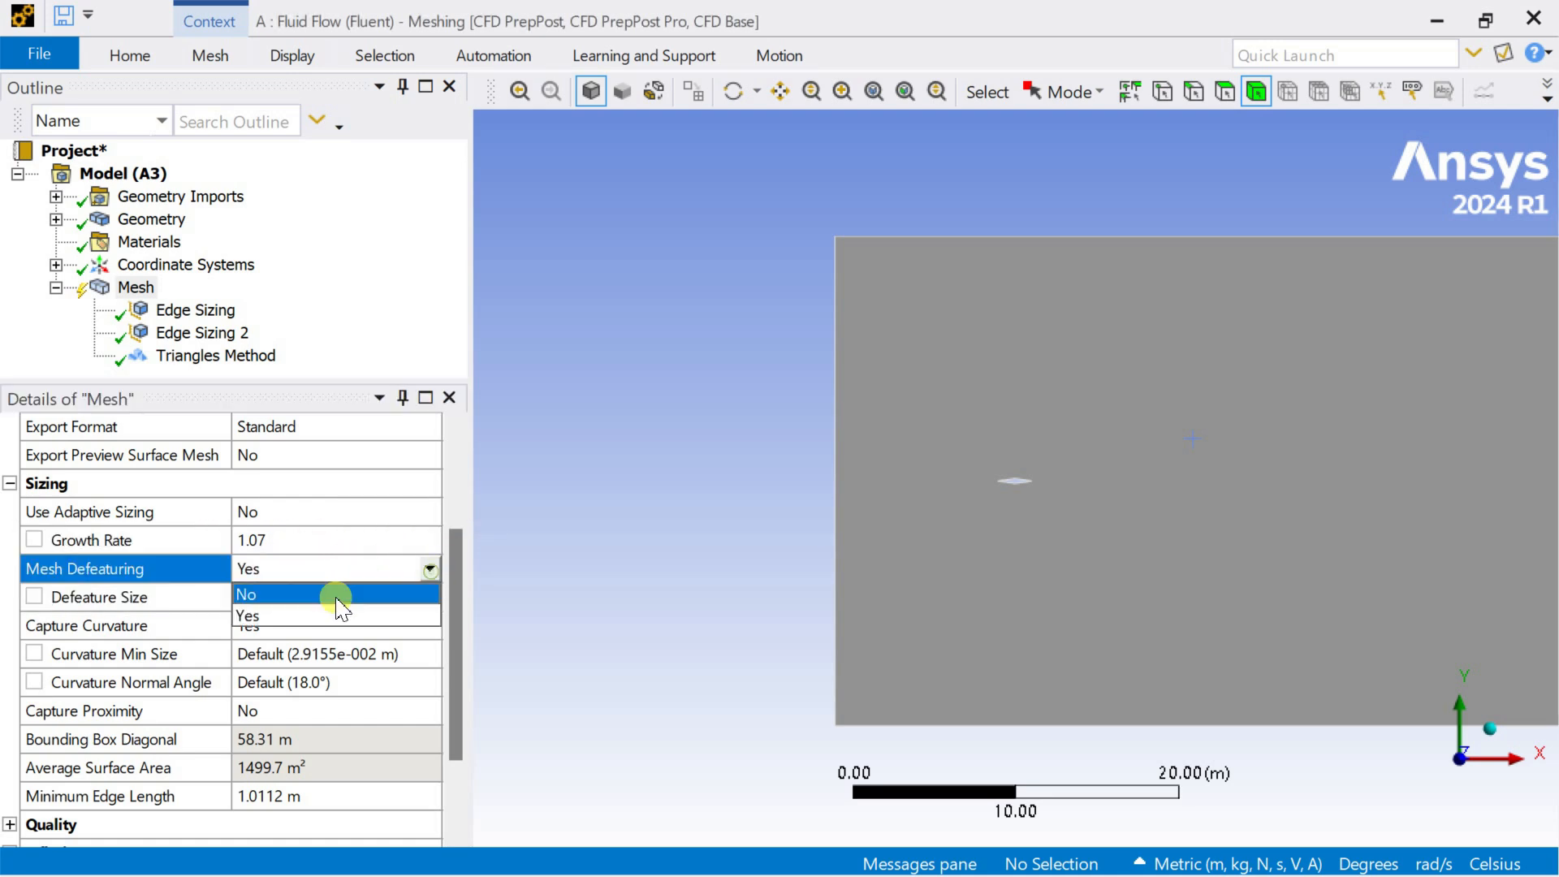
{"action": "left_click", "coordinate": [338, 598]}
{"action": "scroll", "coordinate": [318, 658], "scroll_direction": "down", "scroll_amount": 2}
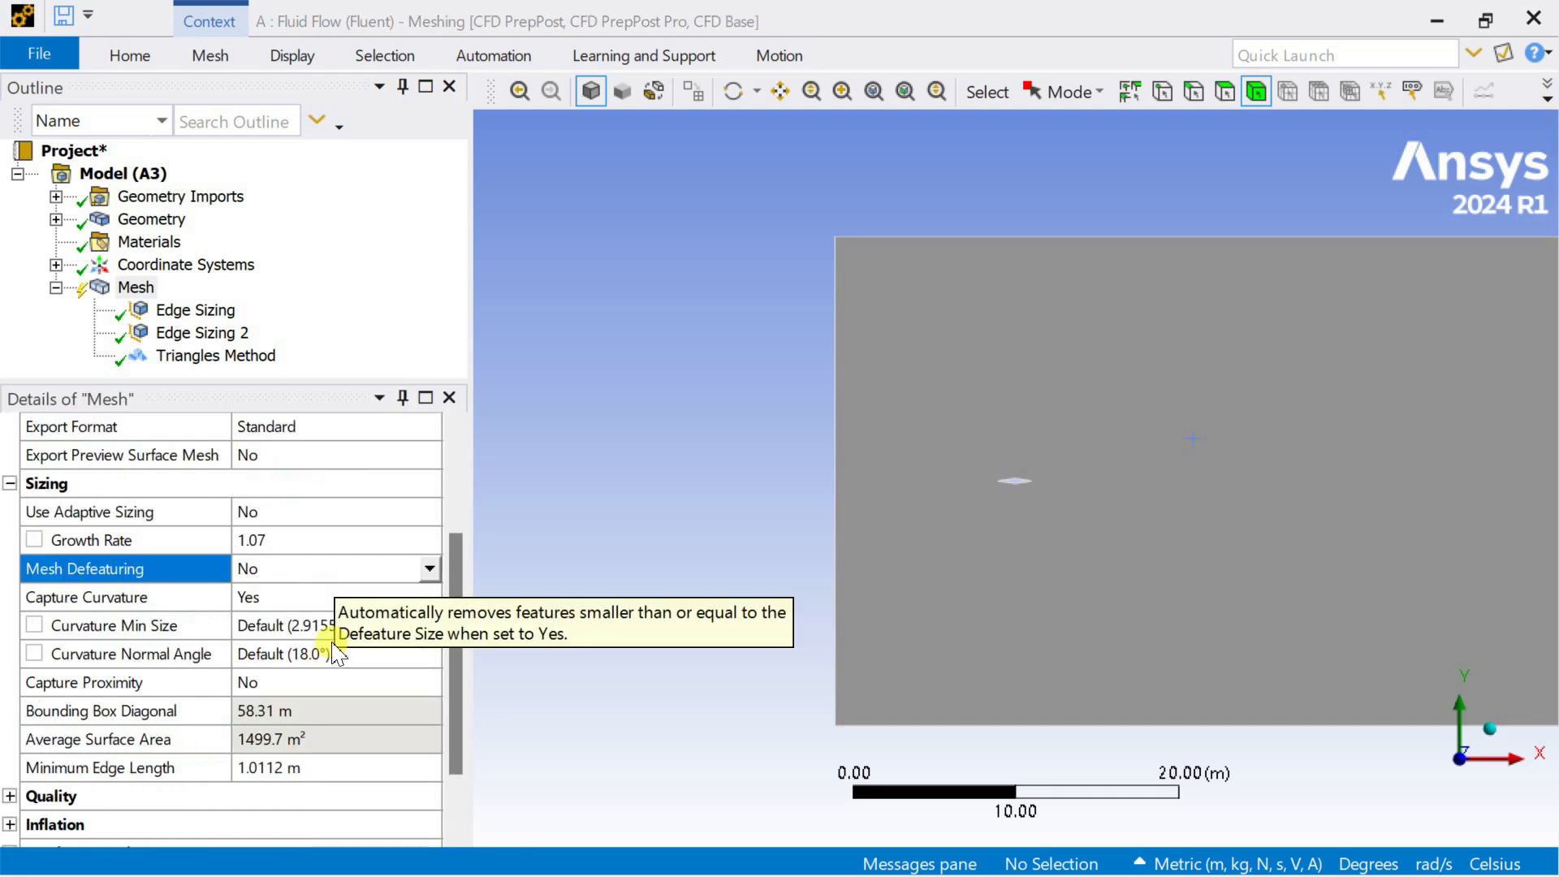
{"action": "left_click", "coordinate": [325, 600]}
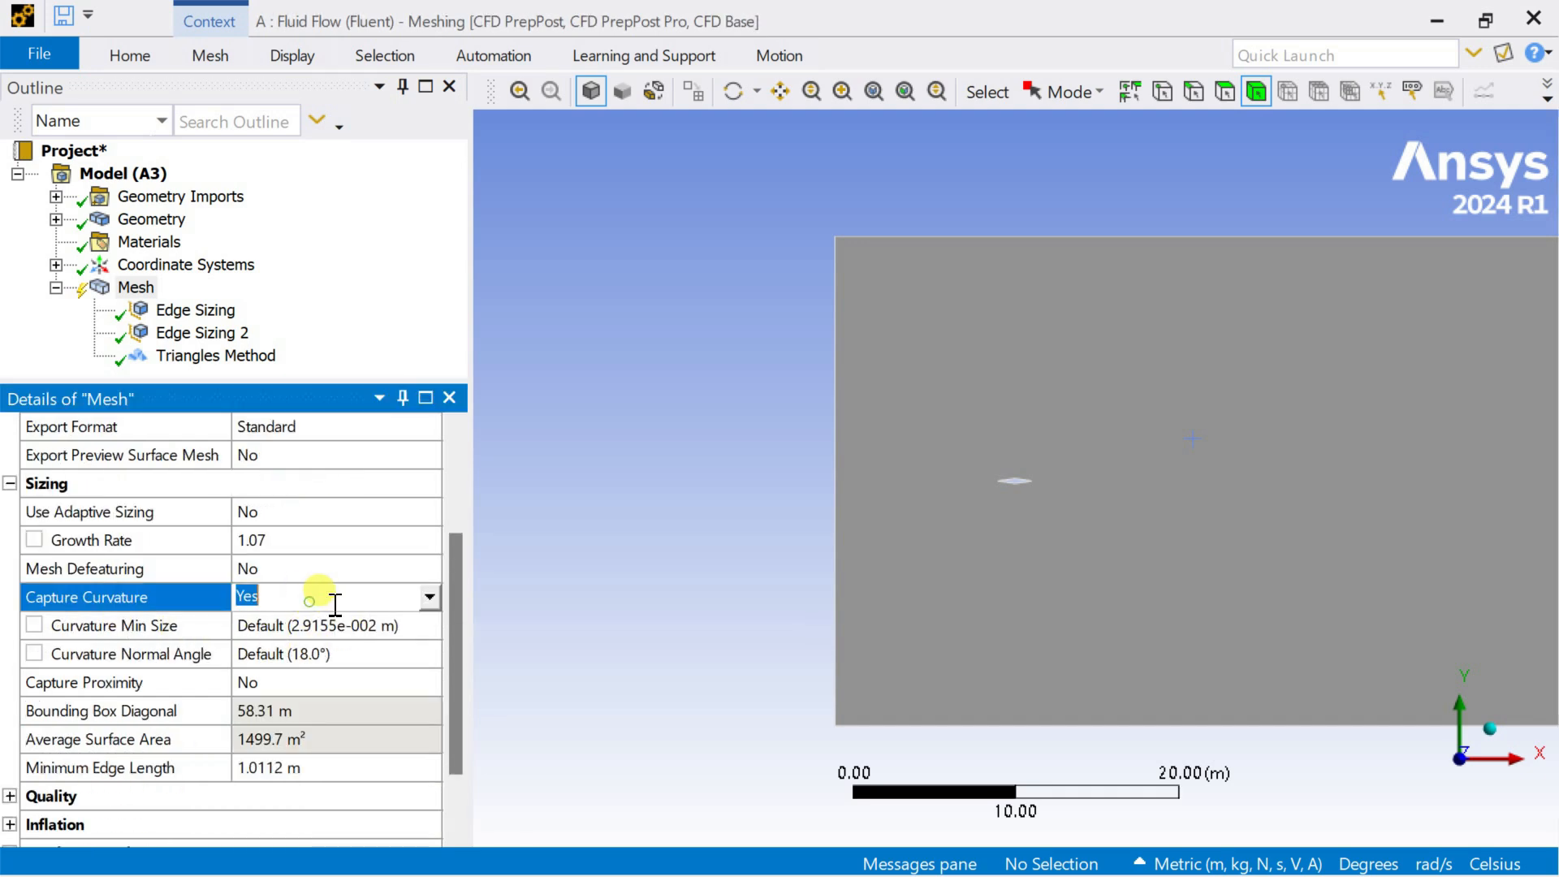
{"action": "left_click", "coordinate": [430, 597]}
{"action": "left_click", "coordinate": [333, 638]}
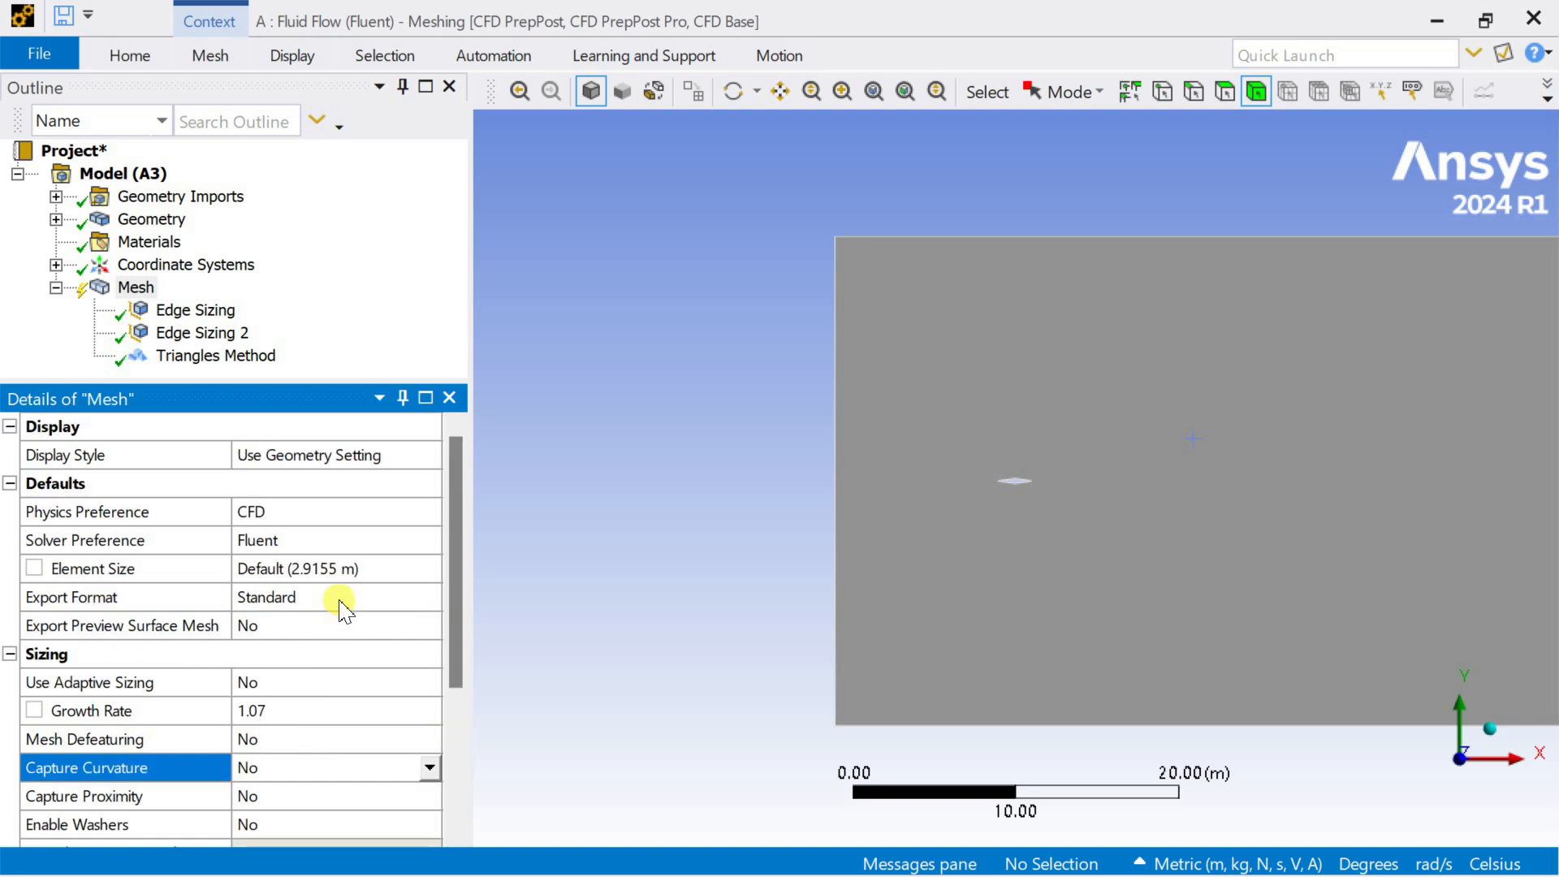
Set Capture Proximity to Yes in the global sizing settings.
{"action": "scroll", "coordinate": [341, 609], "scroll_direction": "down", "scroll_amount": 2}
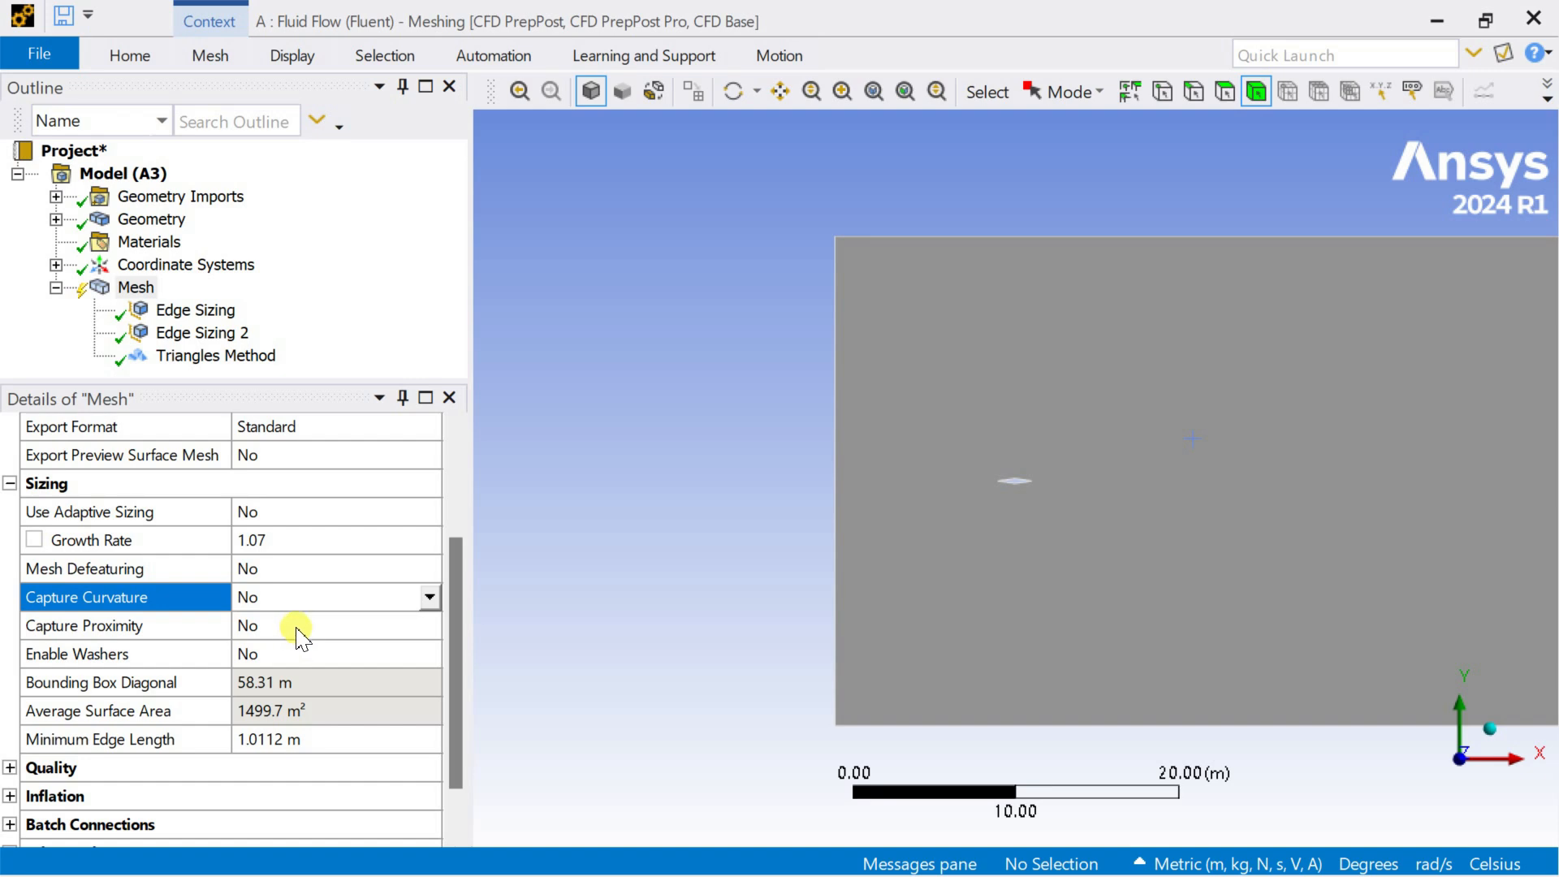
{"action": "left_click", "coordinate": [349, 627]}
{"action": "left_click", "coordinate": [429, 625]}
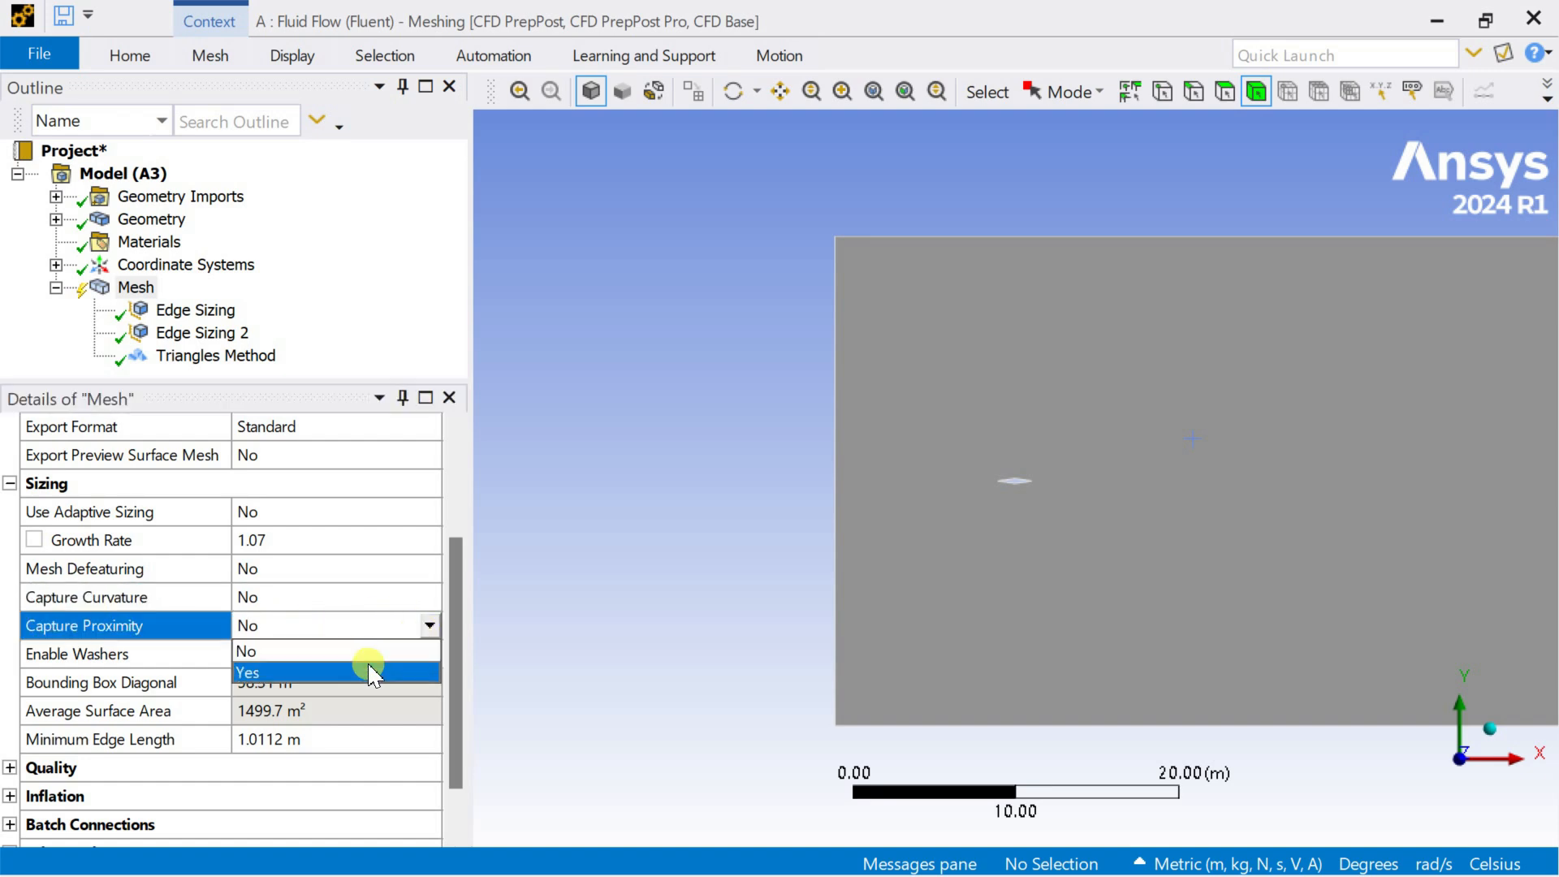
{"action": "left_click", "coordinate": [365, 672]}
{"action": "scroll", "coordinate": [367, 628], "scroll_direction": "down", "scroll_amount": 2}
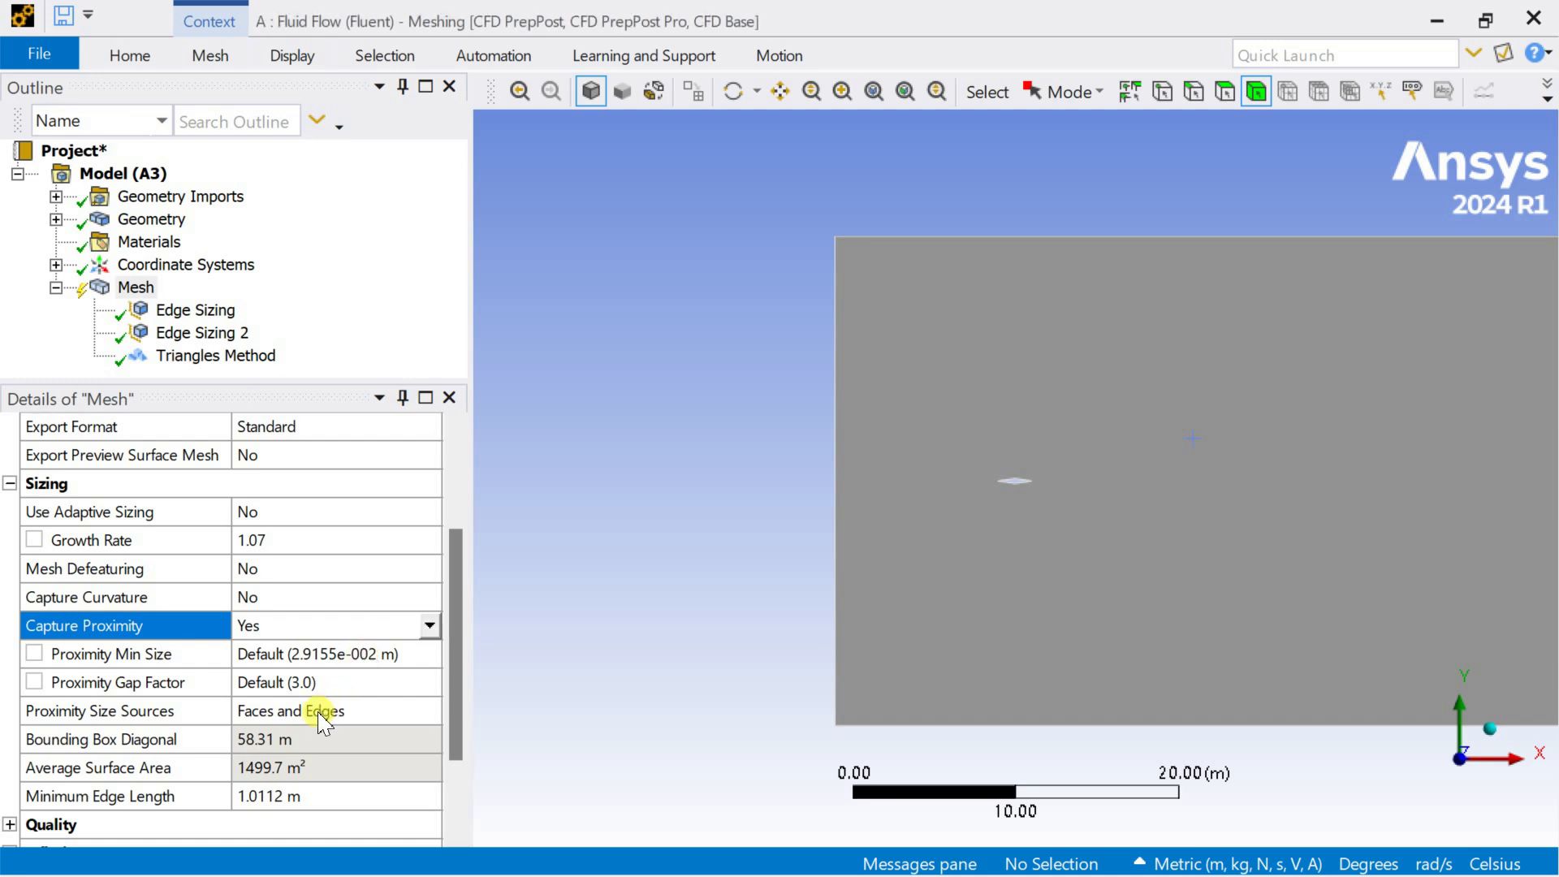
Generate the mesh and inspect the refinement around the diamond up close.
{"action": "left_click", "coordinate": [127, 289]}
{"action": "right_click", "coordinate": [130, 287]}
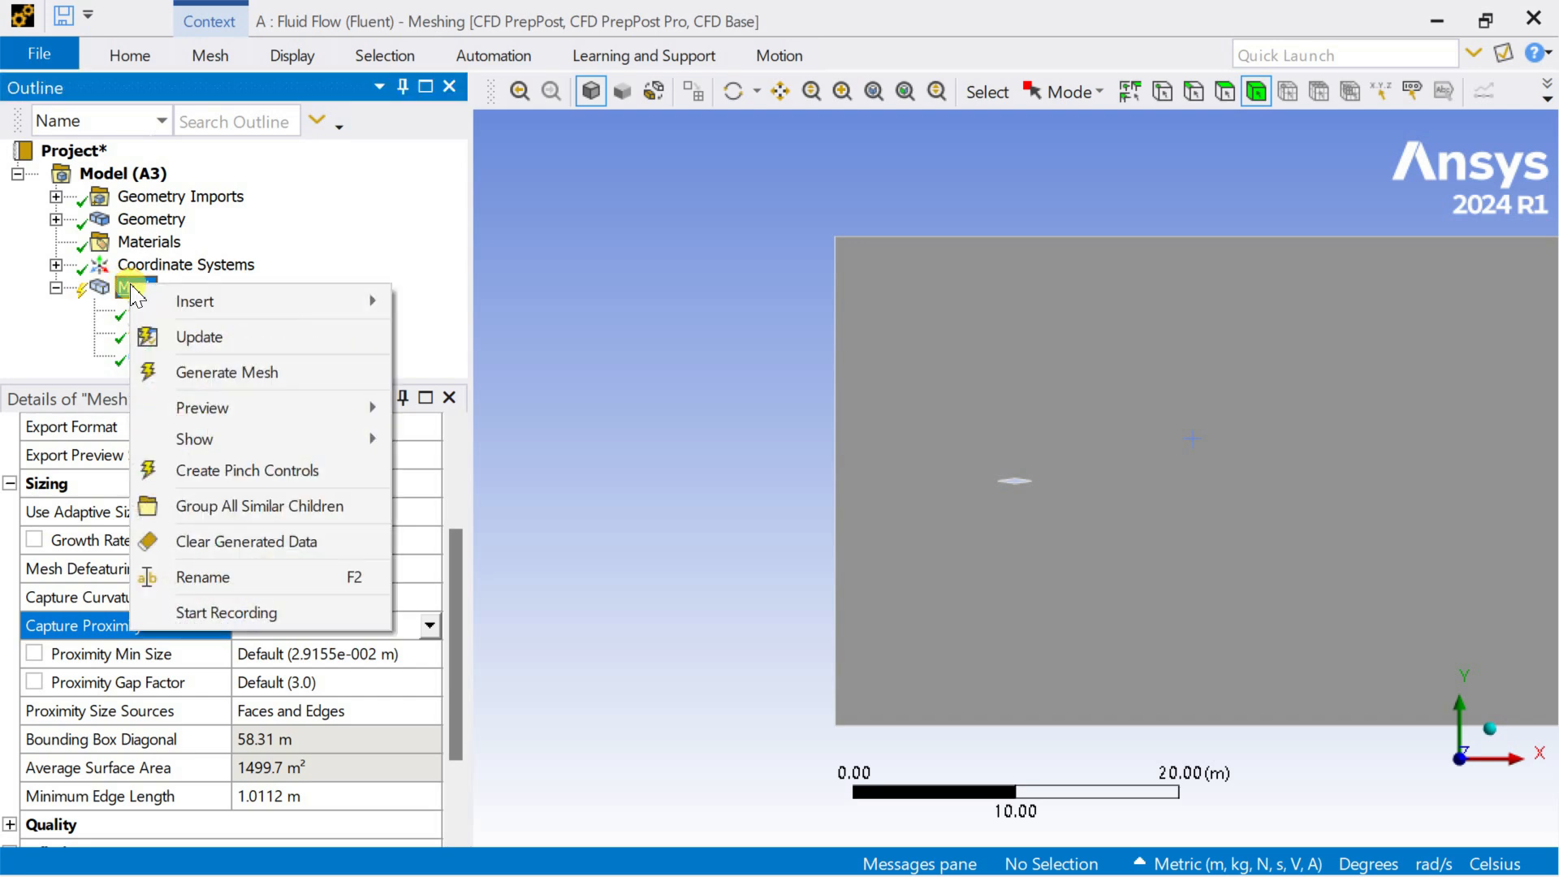
{"action": "left_click", "coordinate": [216, 372]}
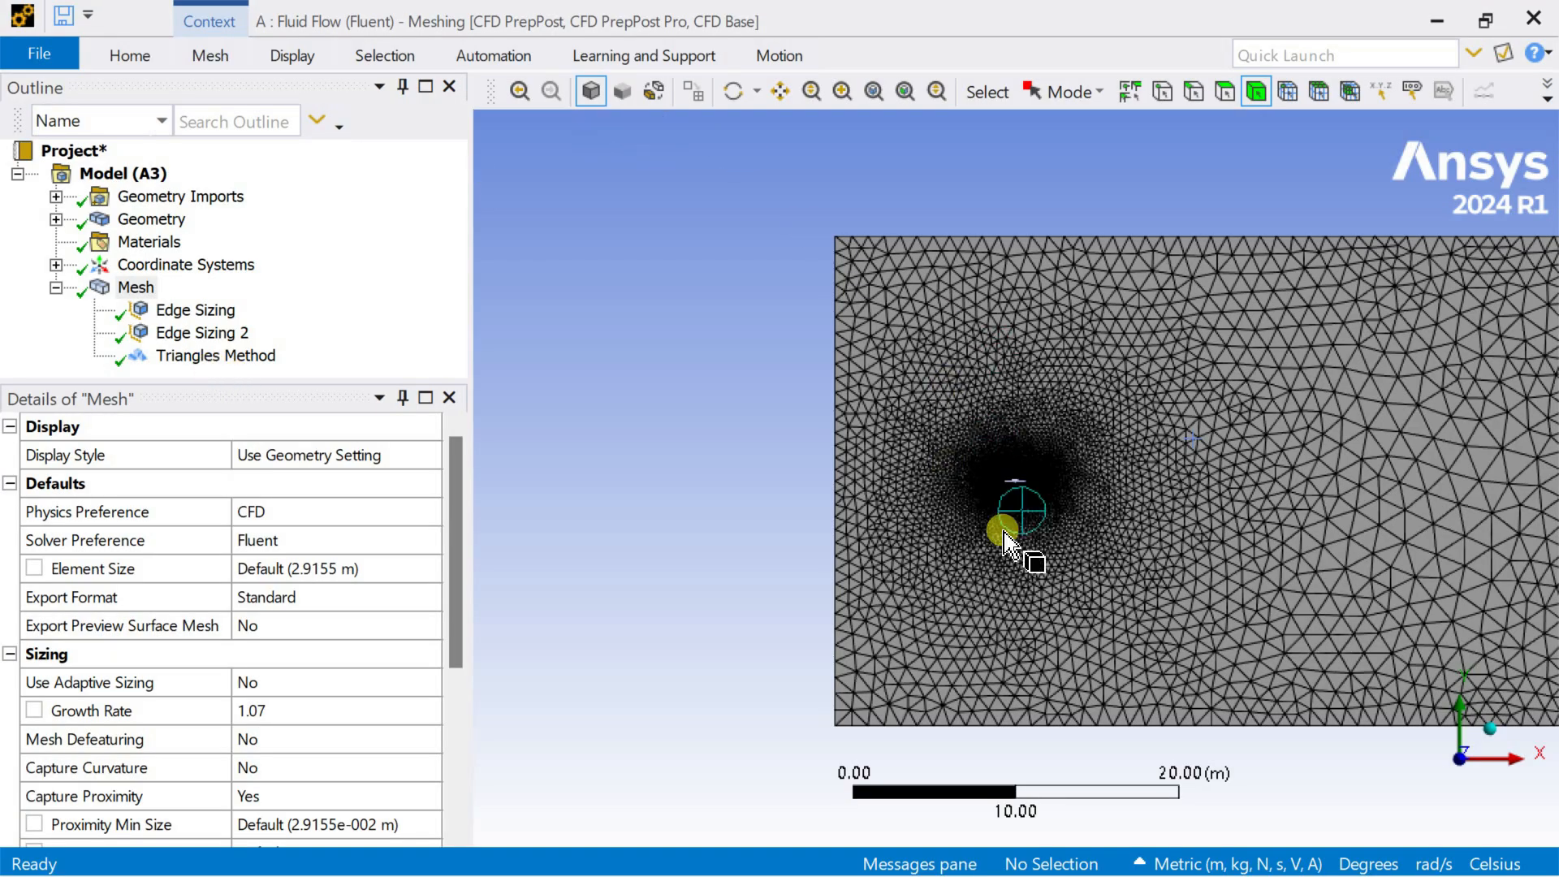
{"action": "scroll", "coordinate": [1024, 487], "scroll_direction": "up", "scroll_amount": 5}
{"action": "scroll", "coordinate": [1025, 487], "scroll_direction": "up", "scroll_amount": 10}
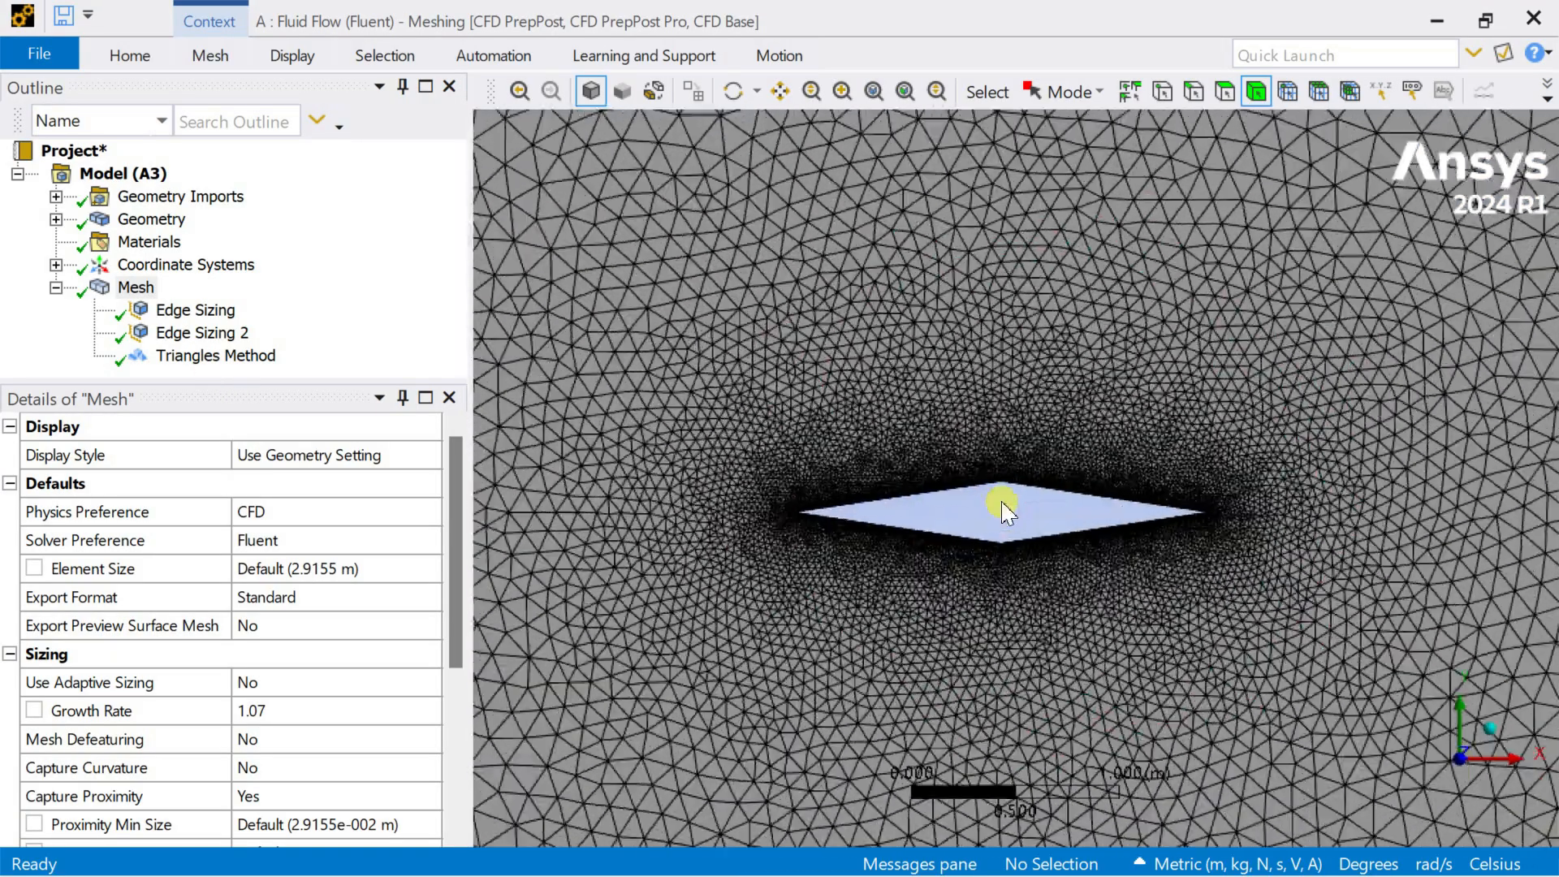
Create a named selection called Walls_wing from the four edges of the diamond.
{"action": "scroll", "coordinate": [993, 517], "scroll_direction": "down", "scroll_amount": 1}
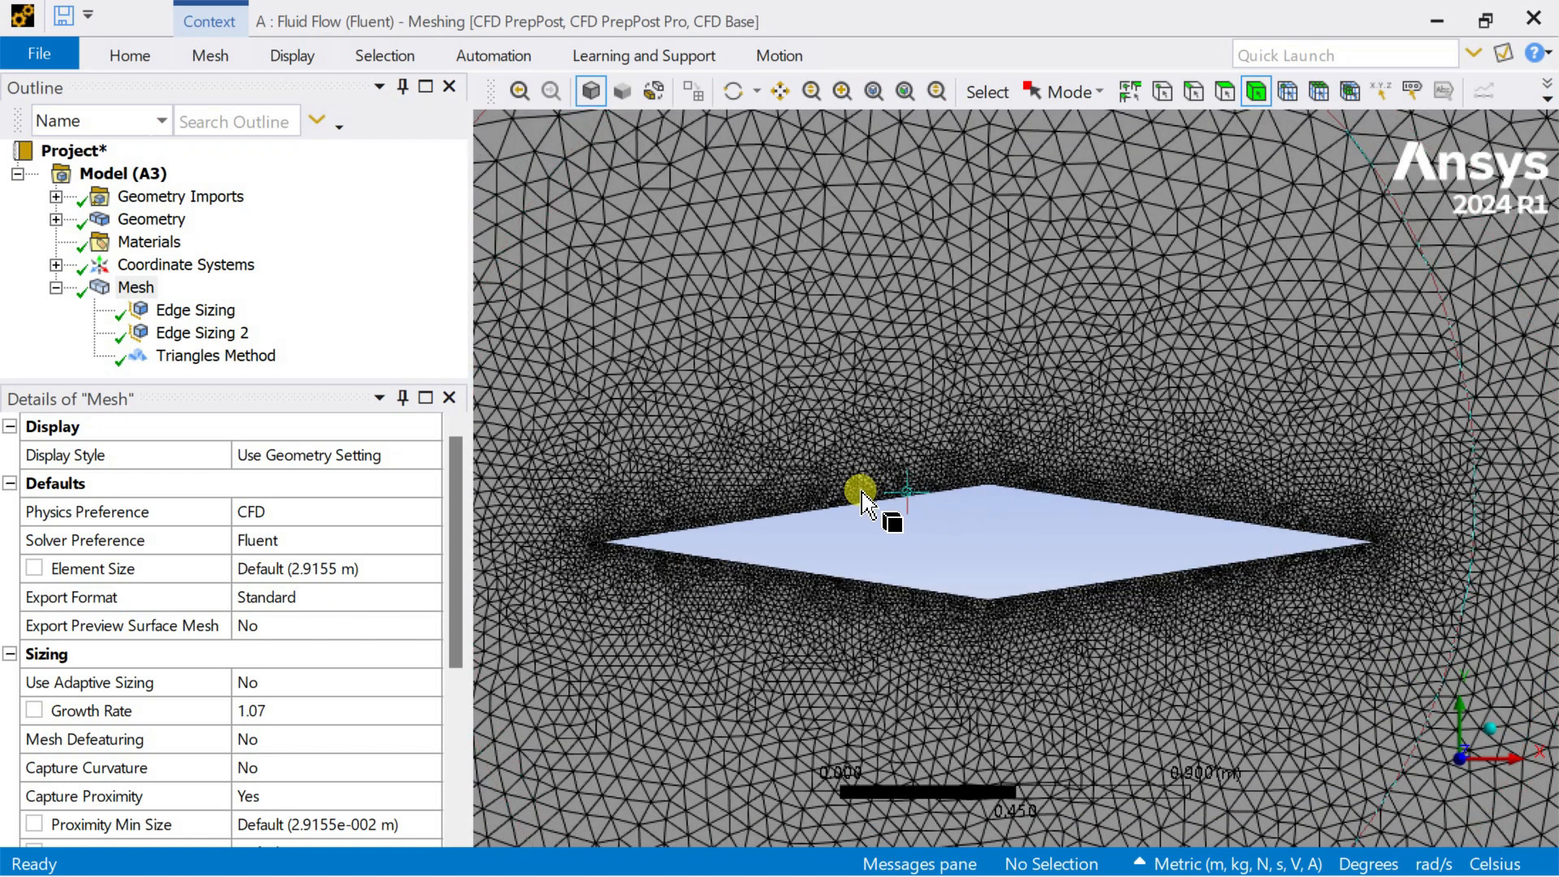
{"action": "left_click", "coordinate": [907, 499]}
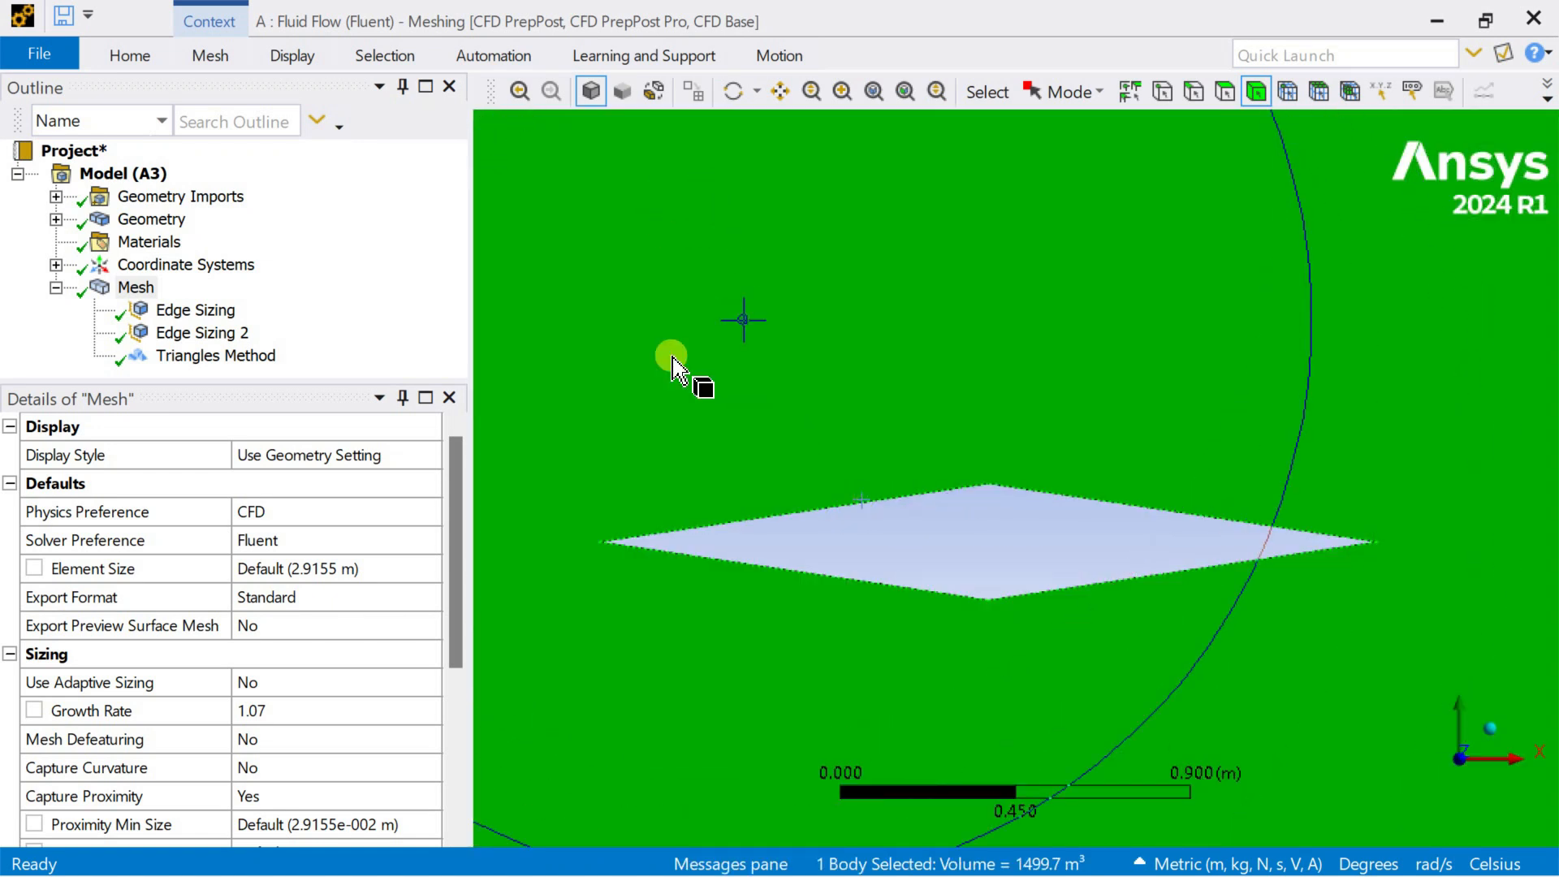
{"action": "left_click", "coordinate": [1194, 91]}
{"action": "left_click", "coordinate": [908, 502]}
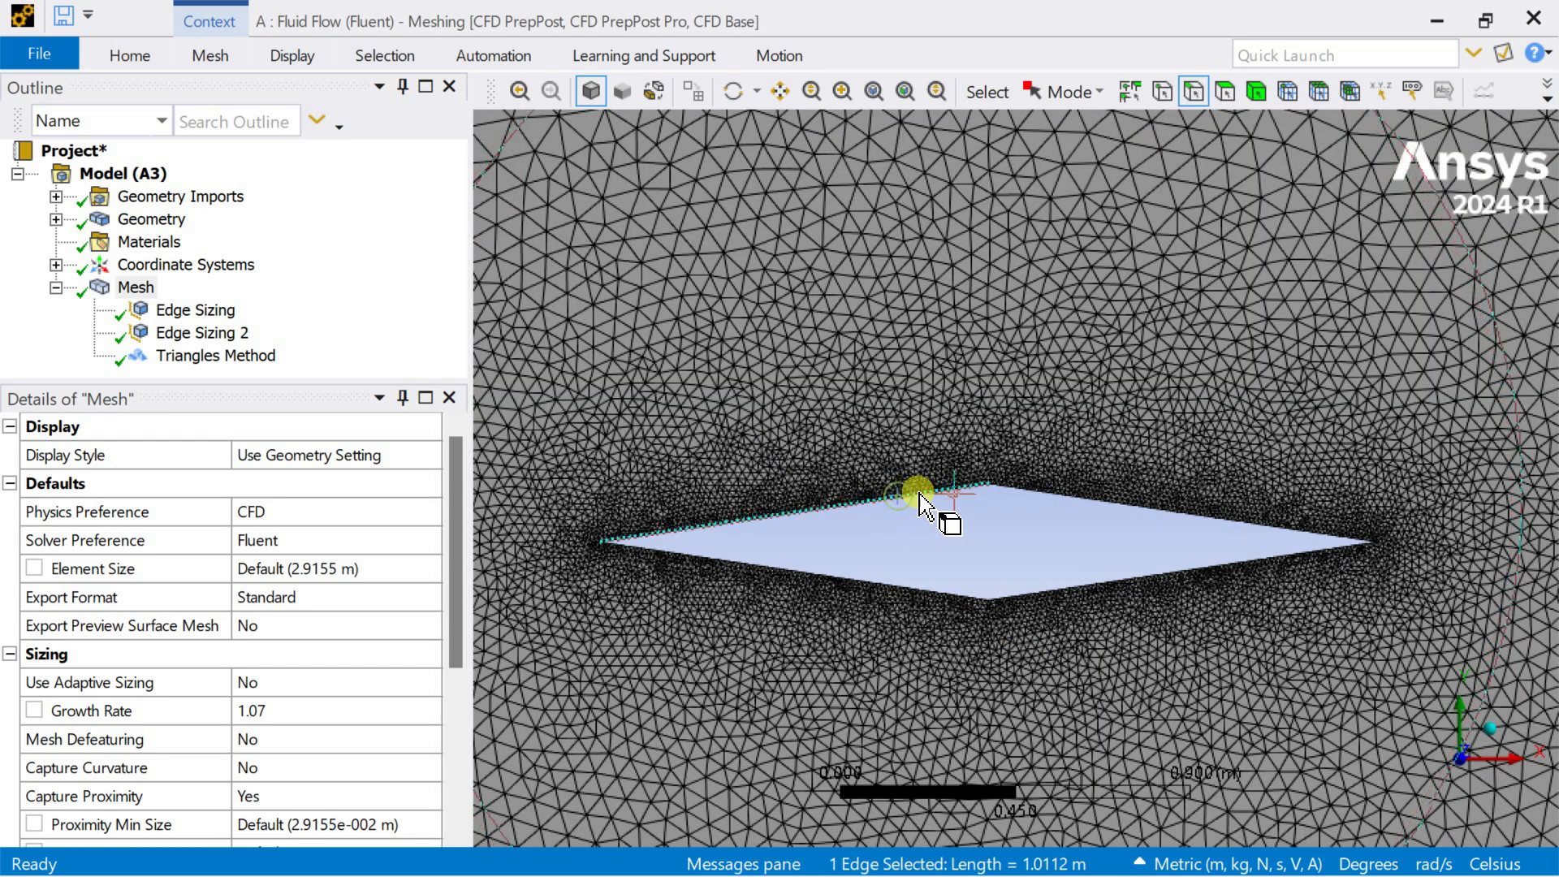
{"action": "left_click", "coordinate": [1077, 489], "text": "ctrl"}
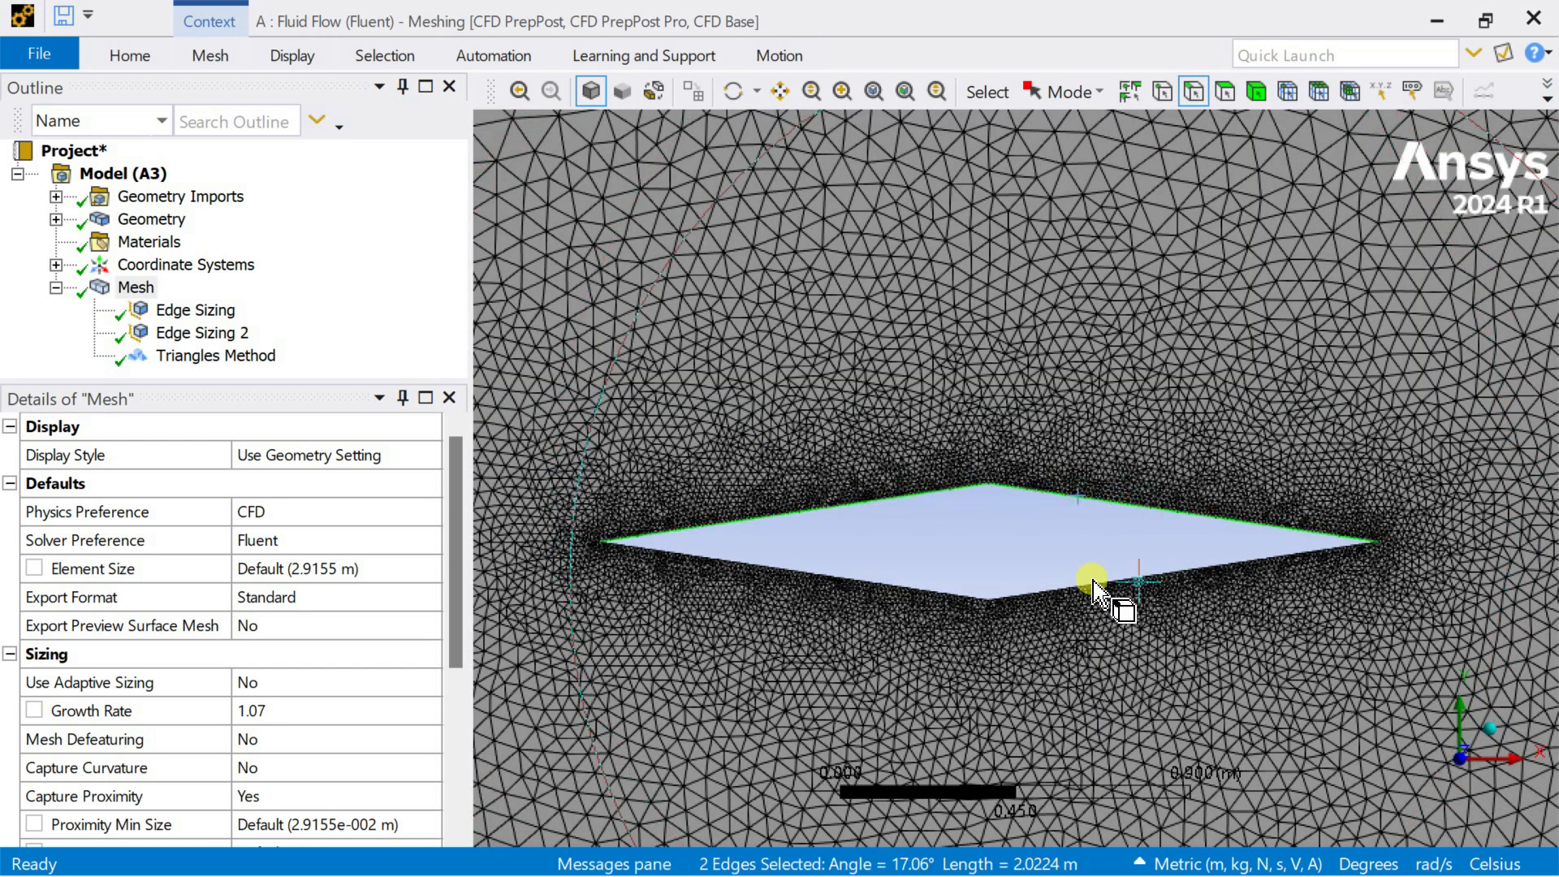
{"action": "left_click", "coordinate": [1098, 584], "text": "ctrl"}
{"action": "left_click", "coordinate": [923, 586], "text": "ctrl"}
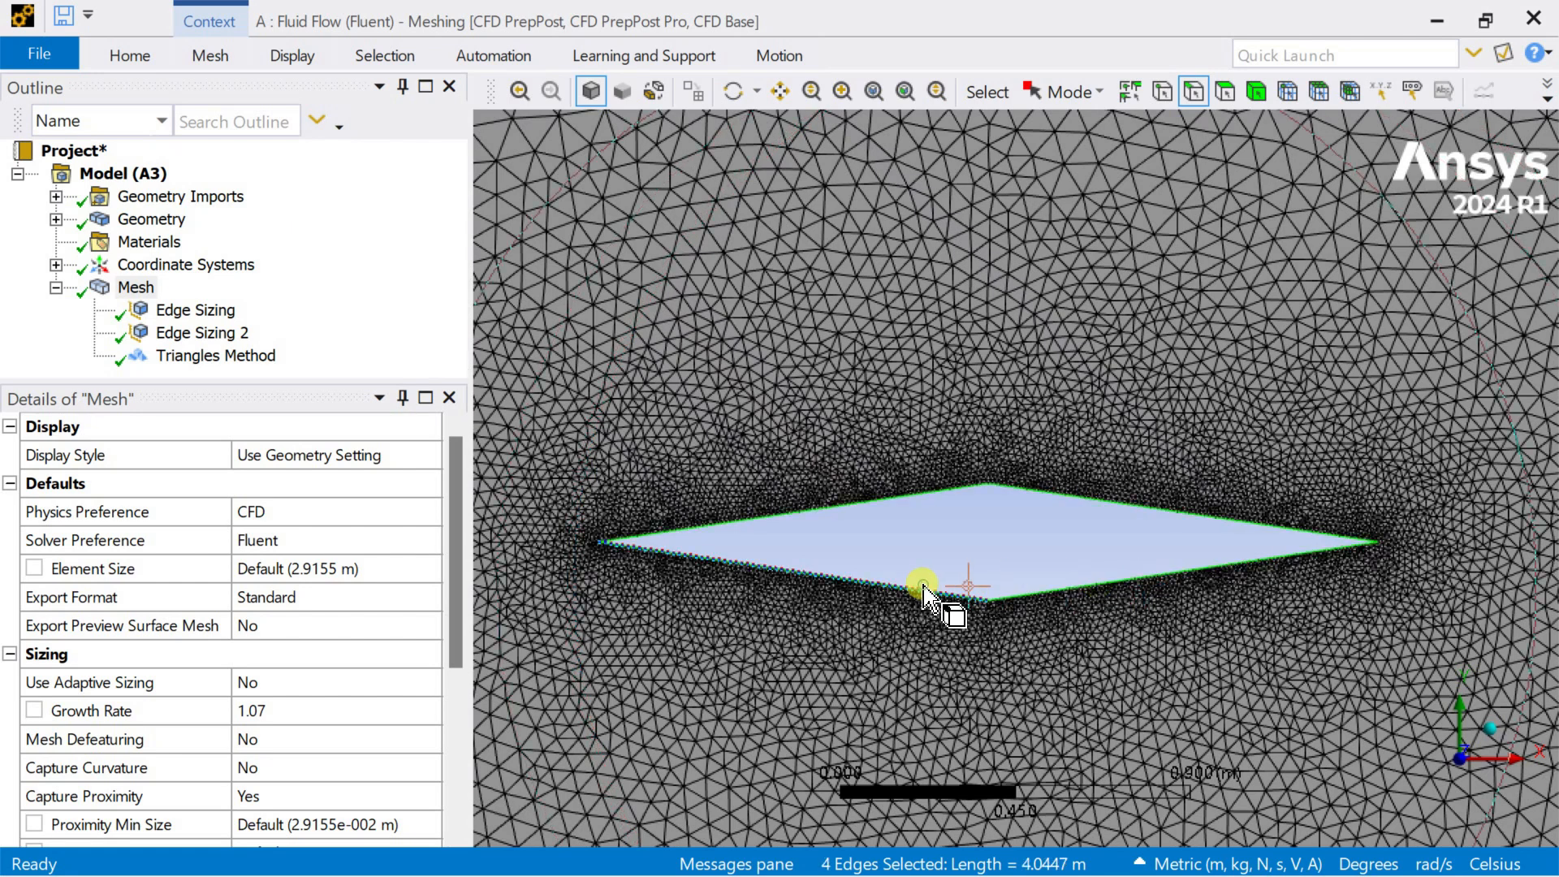
{"action": "right_click", "coordinate": [924, 588]}
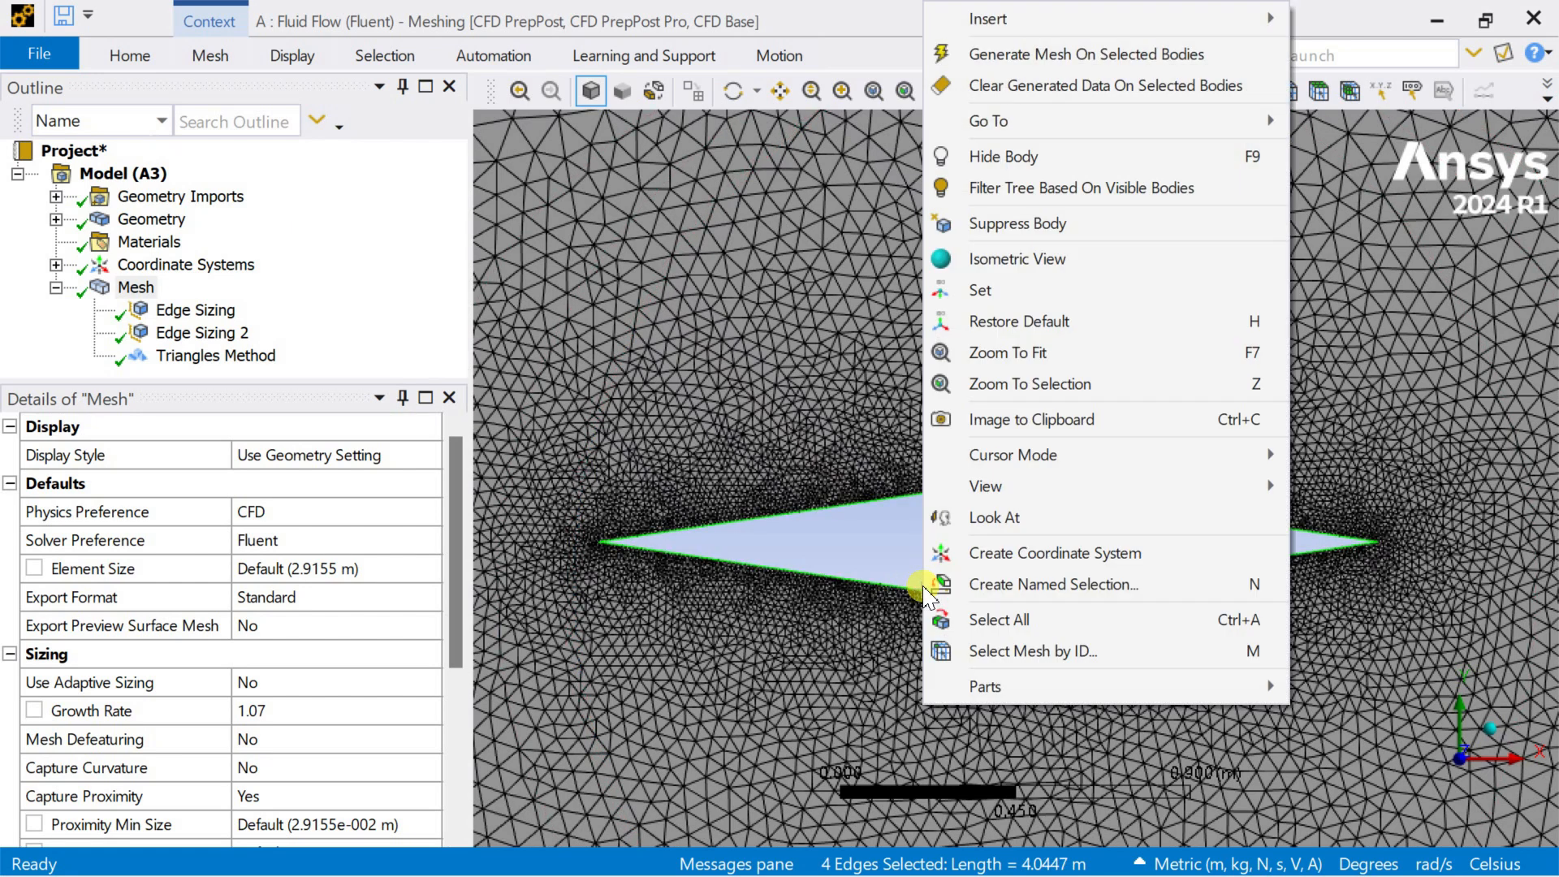
{"action": "left_click", "coordinate": [1025, 588]}
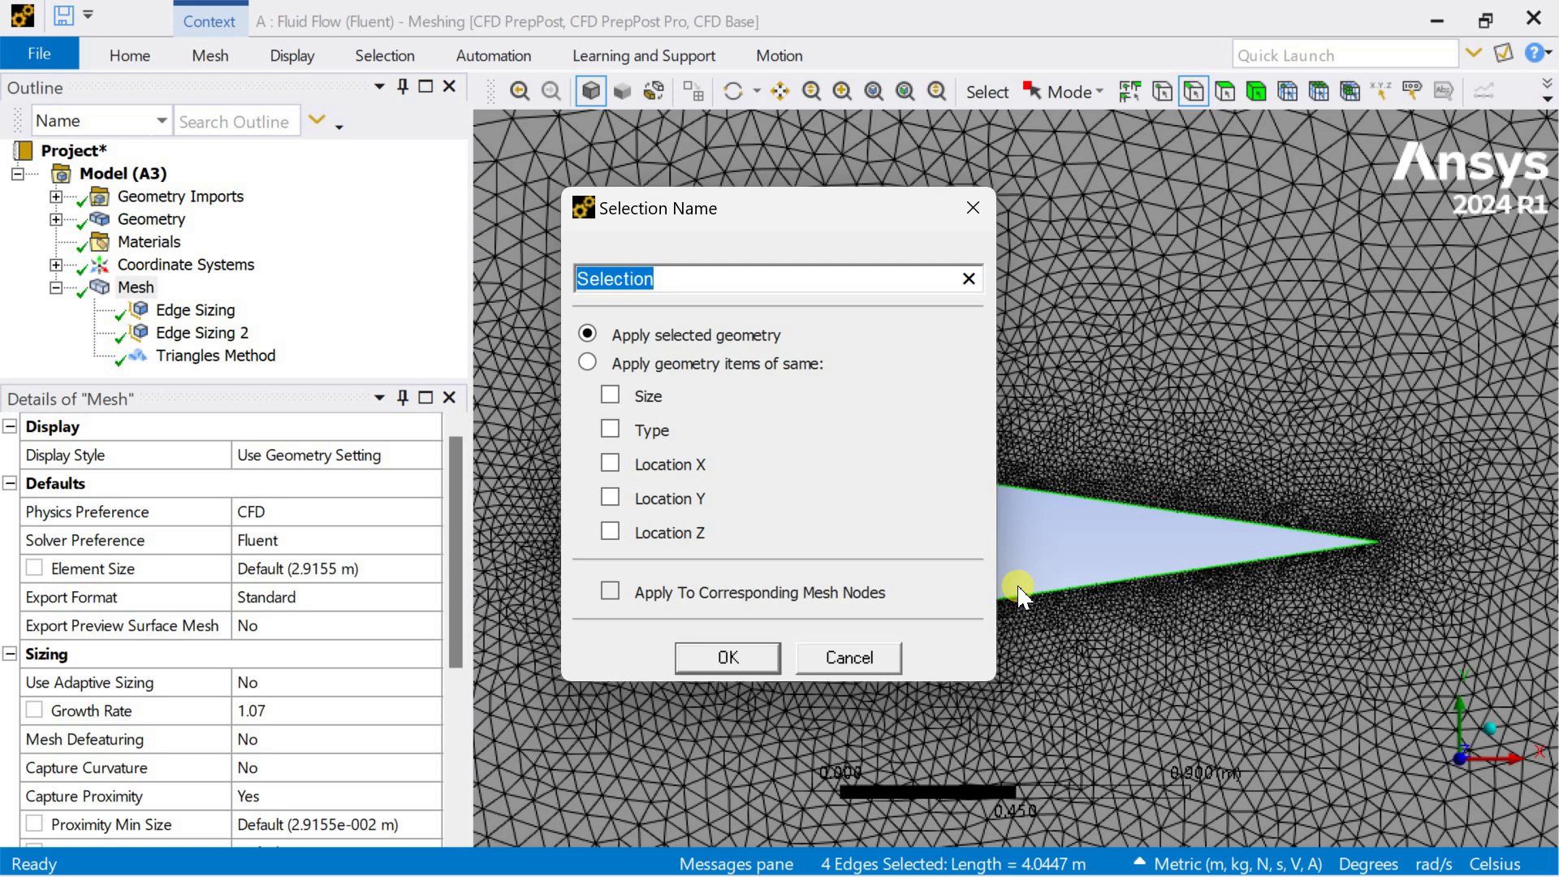
{"action": "key", "text": "BackSpace"}
{"action": "type", "text": "Walls_wing"}
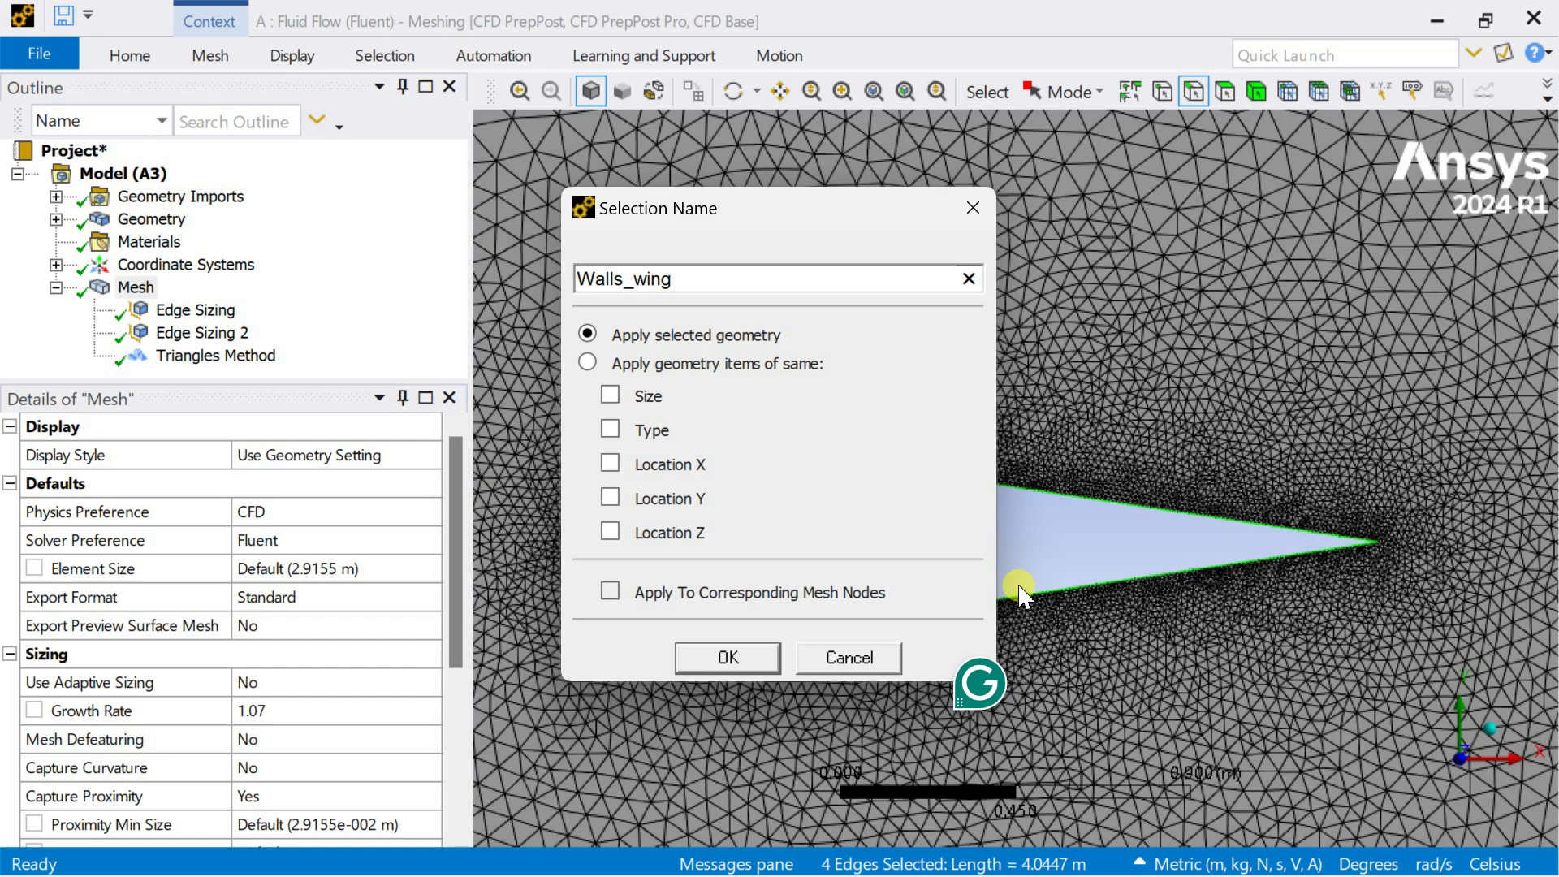
{"action": "left_click", "coordinate": [728, 657]}
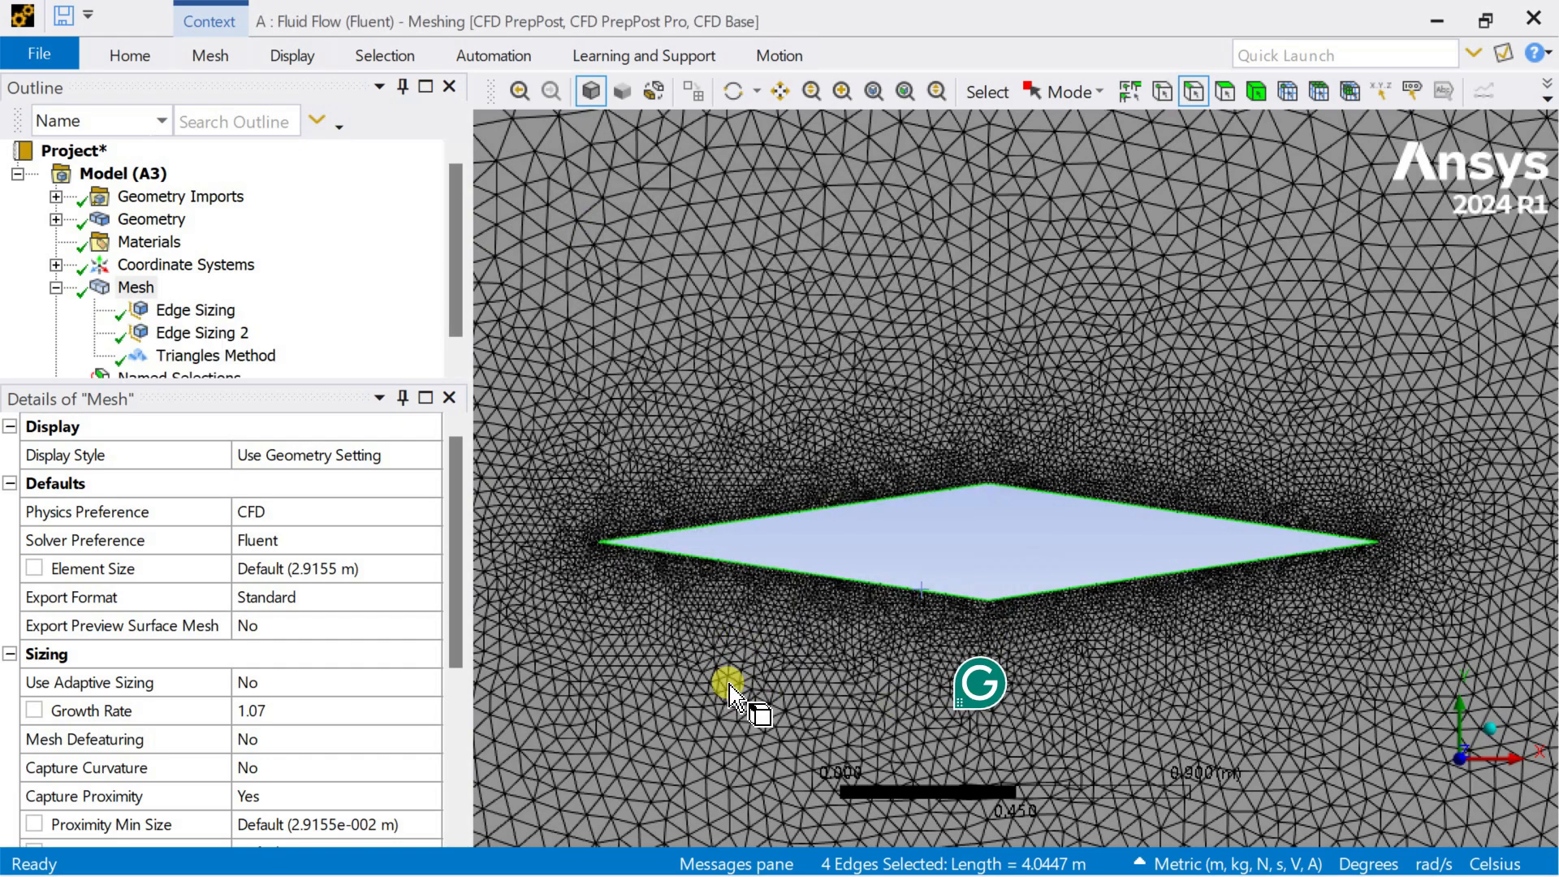
Create a named selection called pressure_far_field from the four outer edges of the rectangular flow domain.
{"action": "left_click", "coordinate": [881, 471]}
{"action": "scroll", "coordinate": [881, 481], "scroll_direction": "down", "scroll_amount": 12}
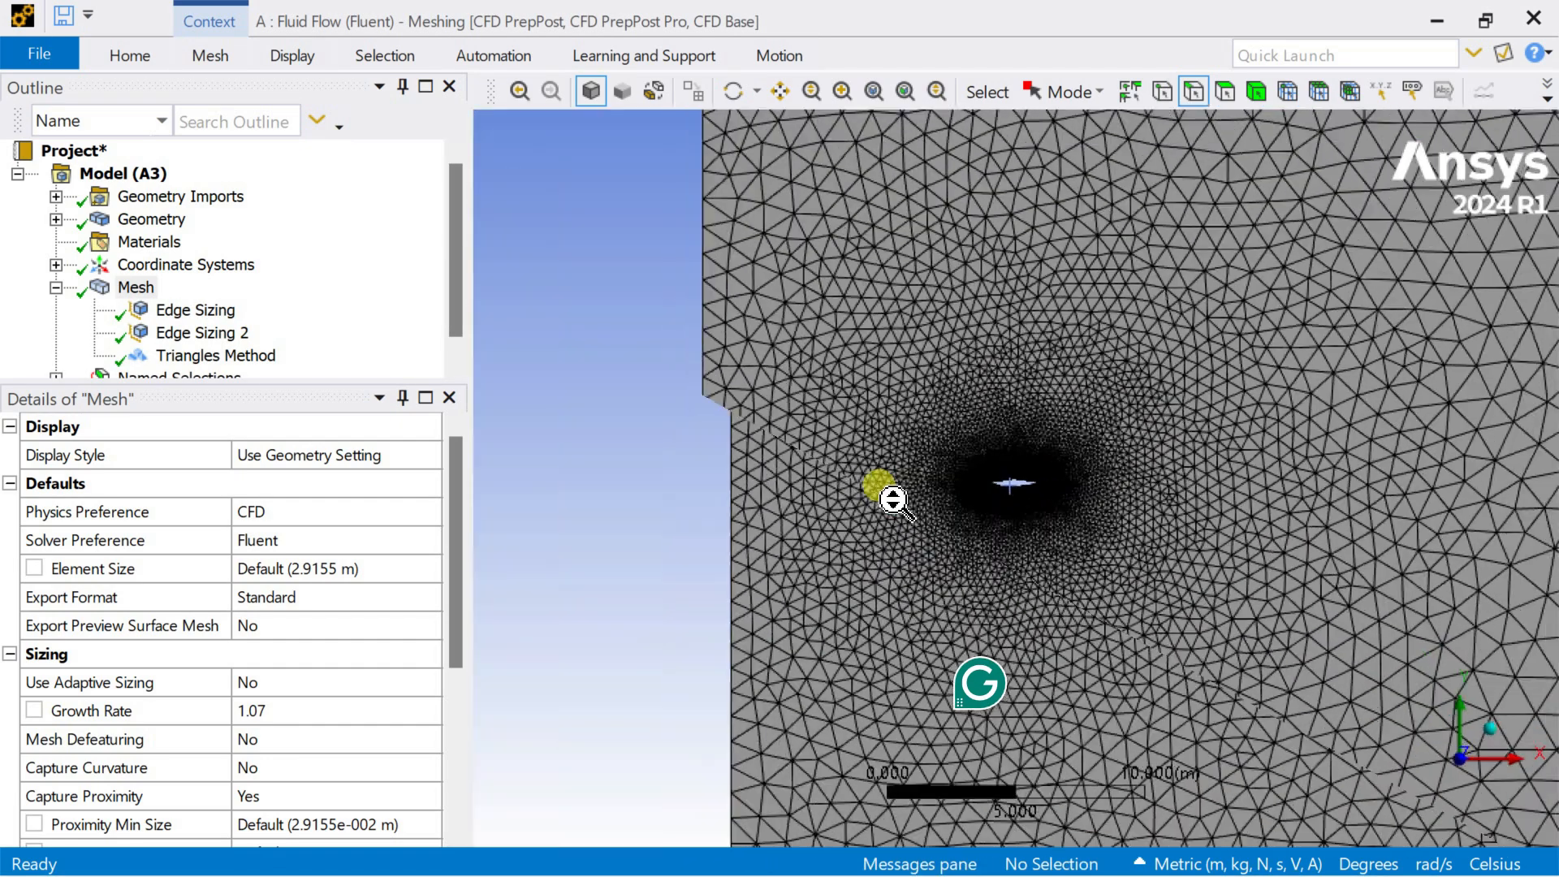
{"action": "scroll", "coordinate": [893, 500], "scroll_direction": "down", "scroll_amount": 3}
{"action": "left_click", "coordinate": [800, 357]}
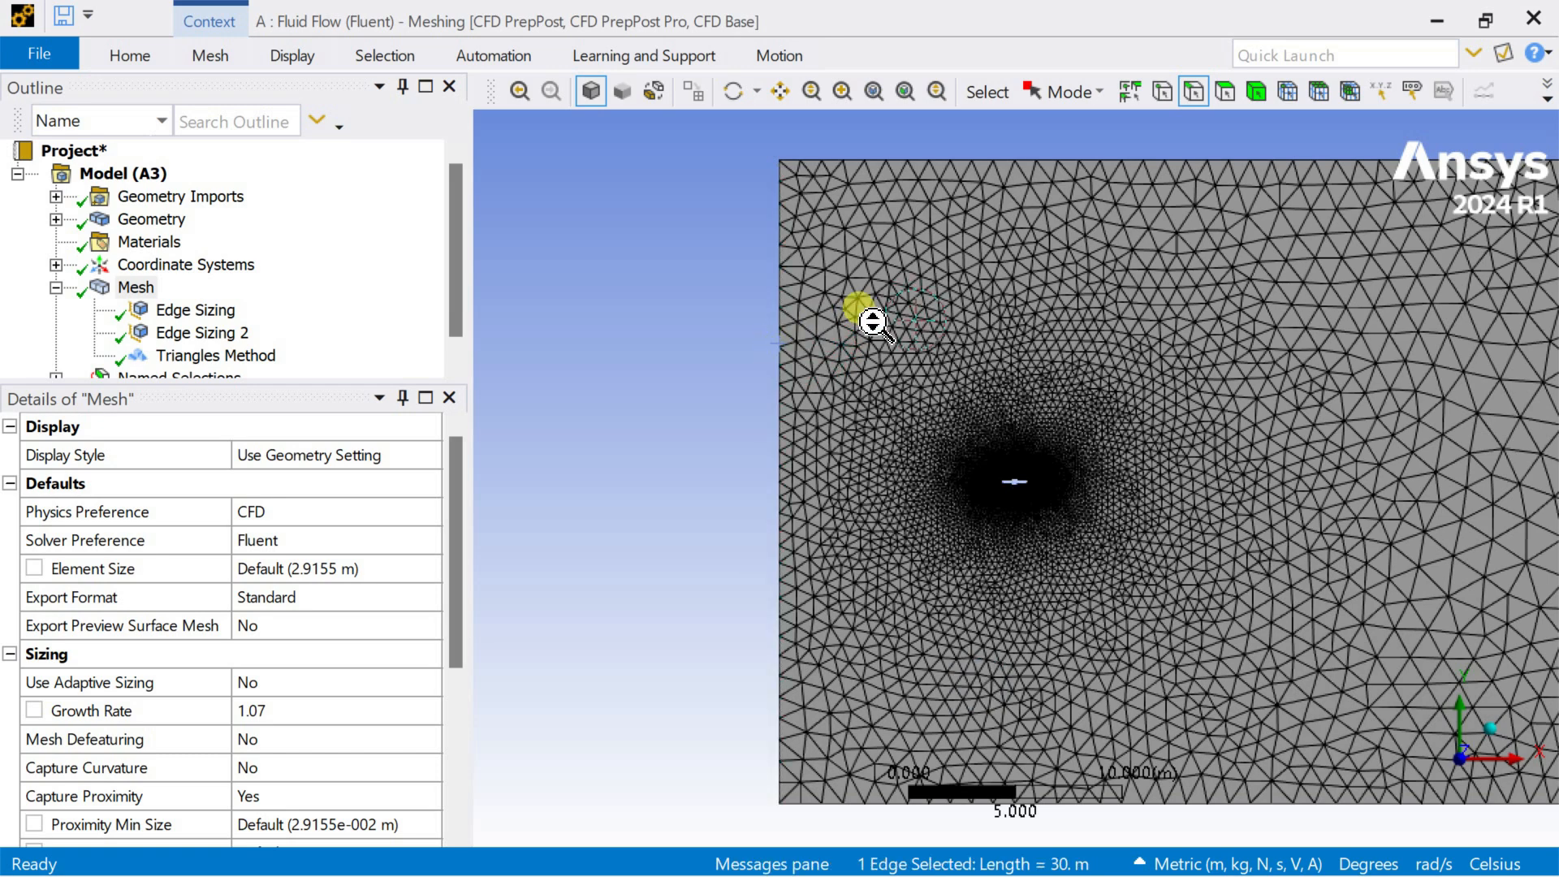
{"action": "scroll", "coordinate": [873, 323], "scroll_direction": "down", "scroll_amount": 3}
{"action": "left_click", "coordinate": [1149, 339], "text": "ctrl"}
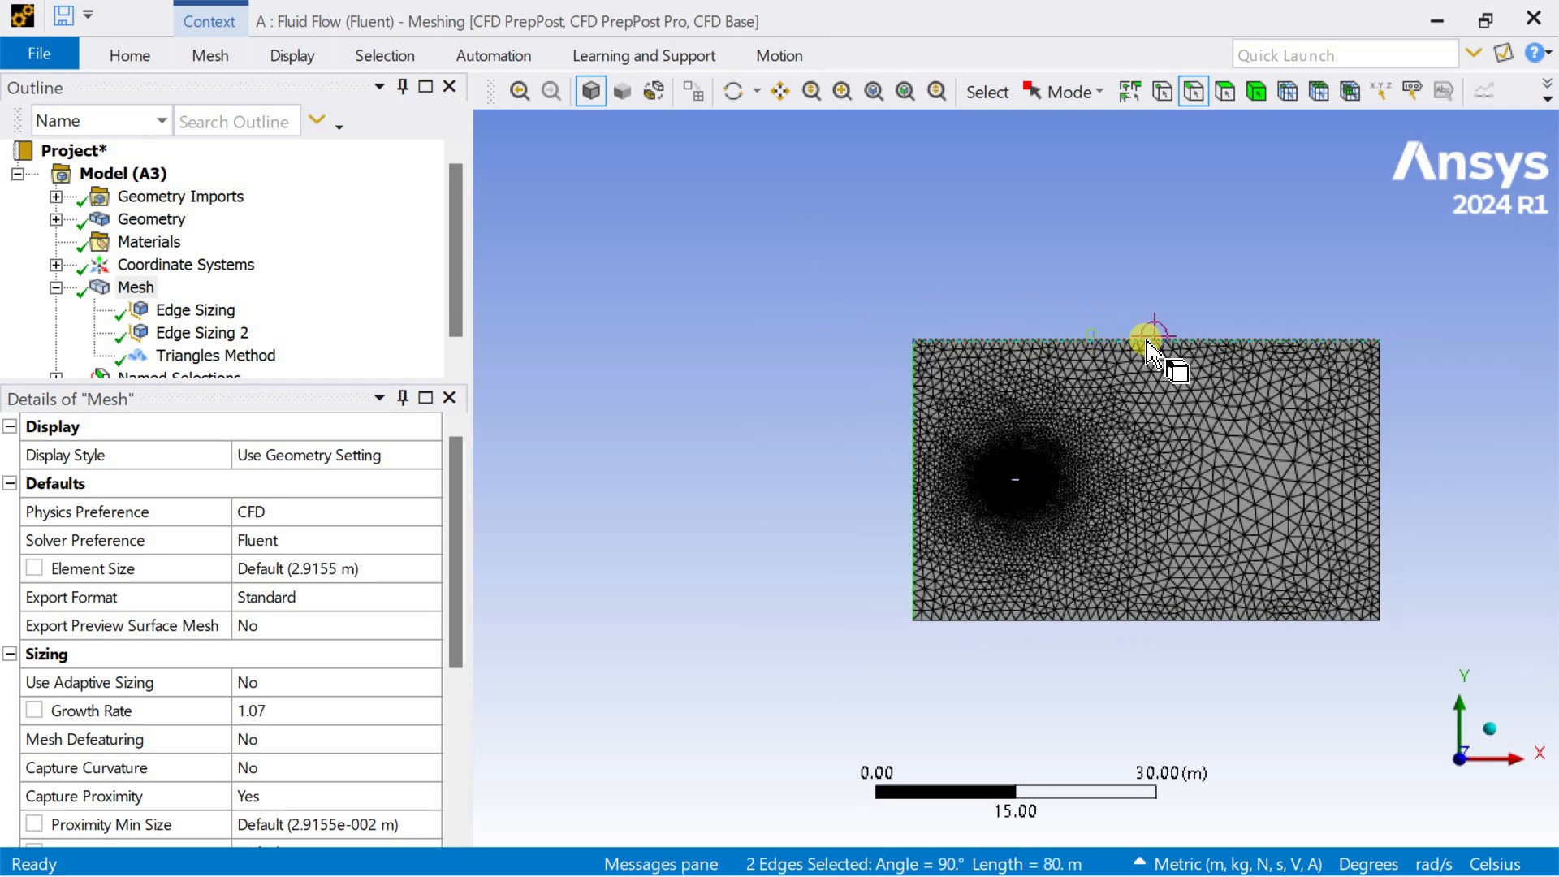
{"action": "left_click", "coordinate": [1379, 413], "text": "ctrl"}
{"action": "left_click", "coordinate": [1257, 621], "text": "ctrl"}
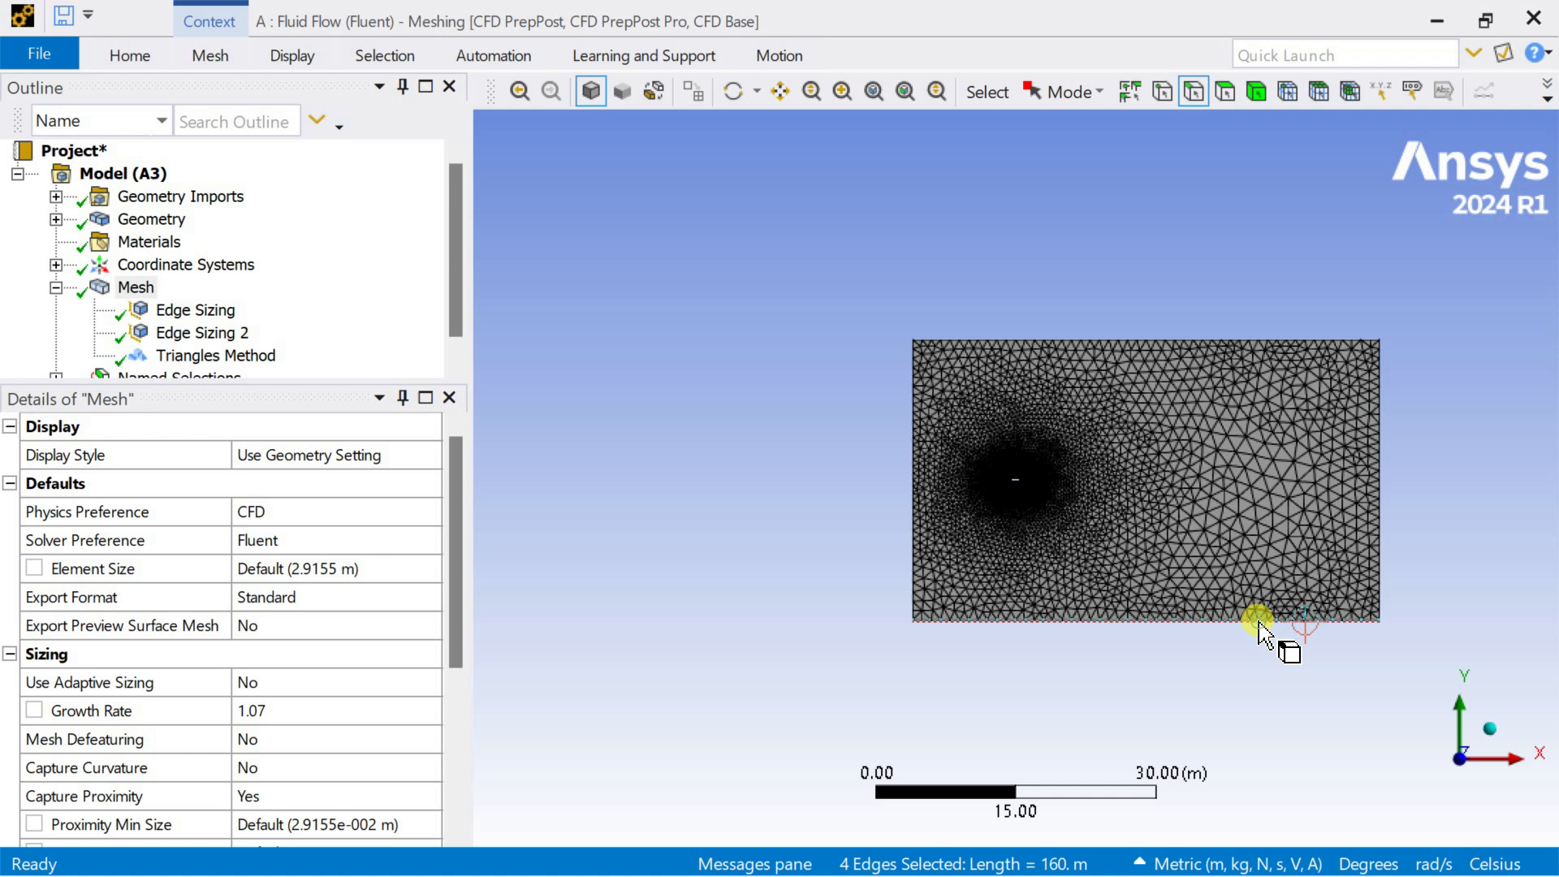
{"action": "right_click", "coordinate": [1259, 622]}
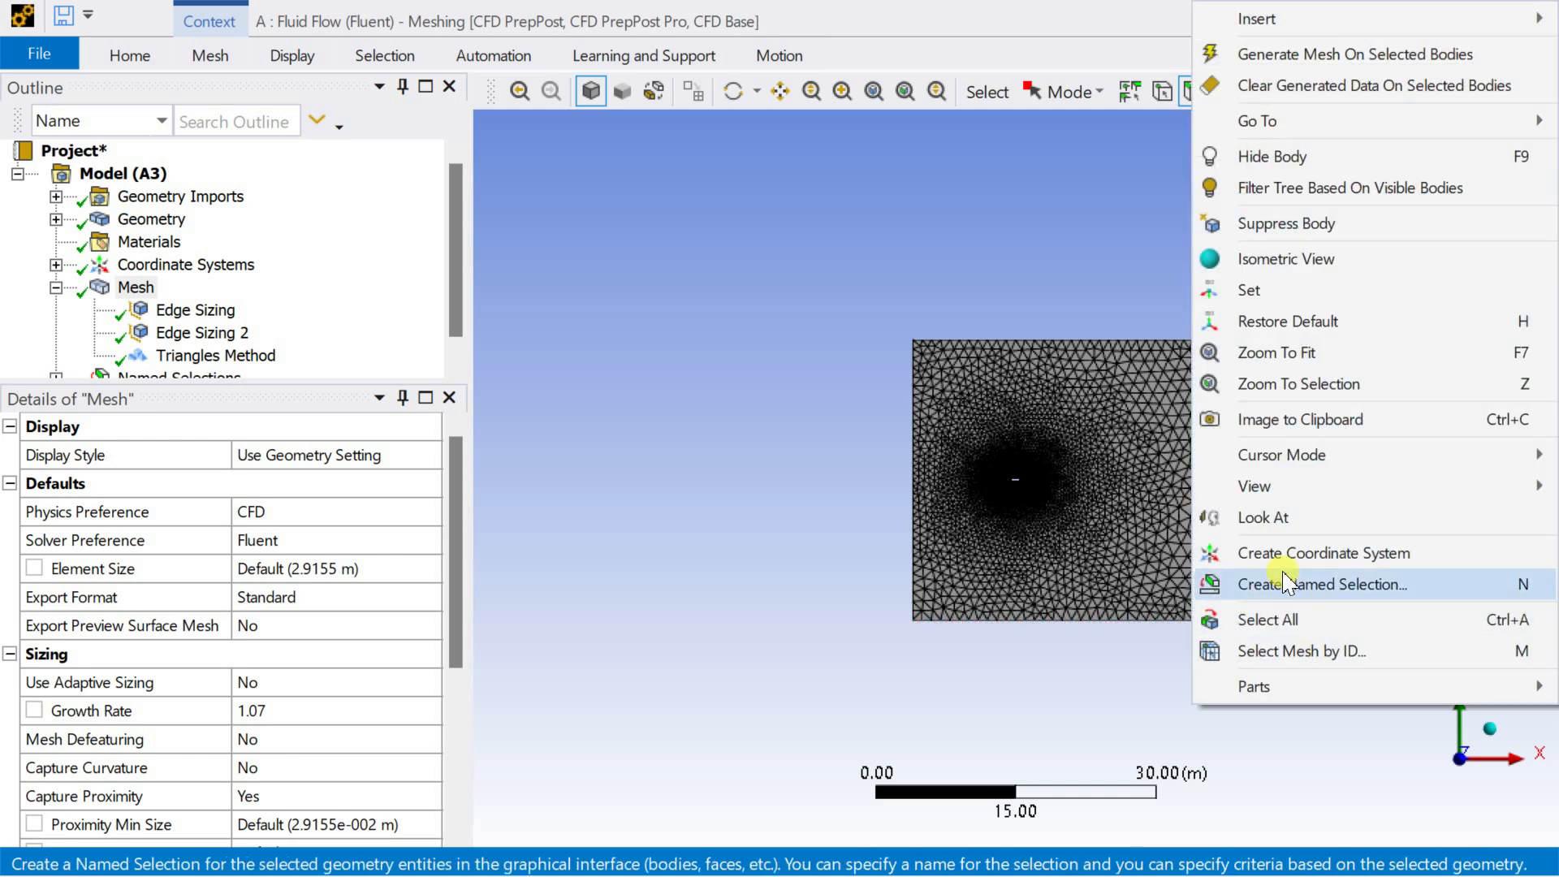
{"action": "left_click", "coordinate": [1344, 587]}
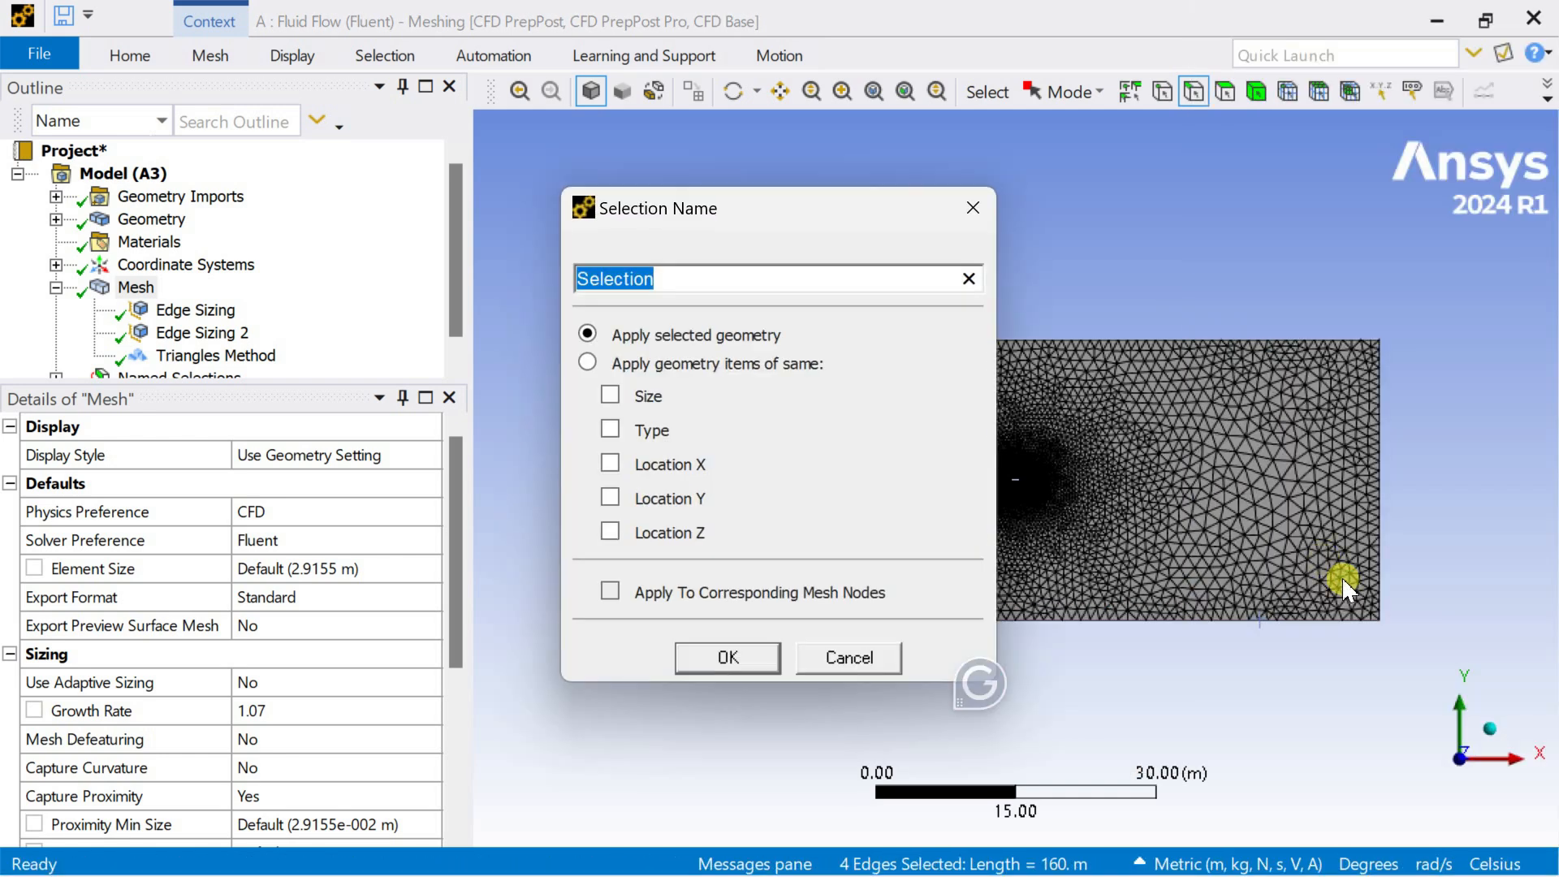
{"action": "type", "text": "pressure_far_field"}
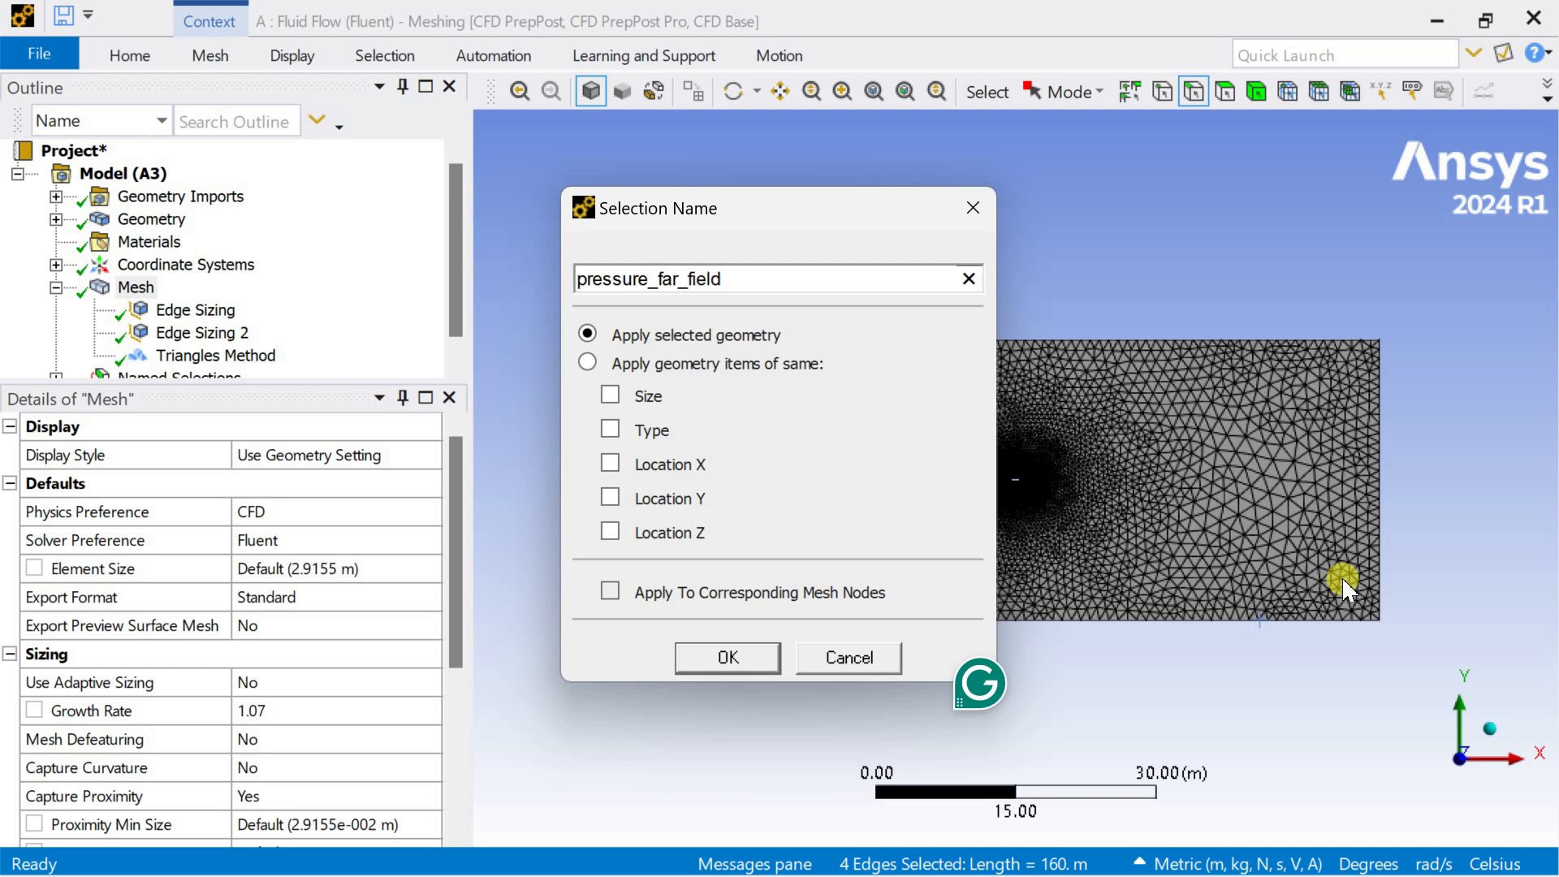
{"action": "key", "text": "Return"}
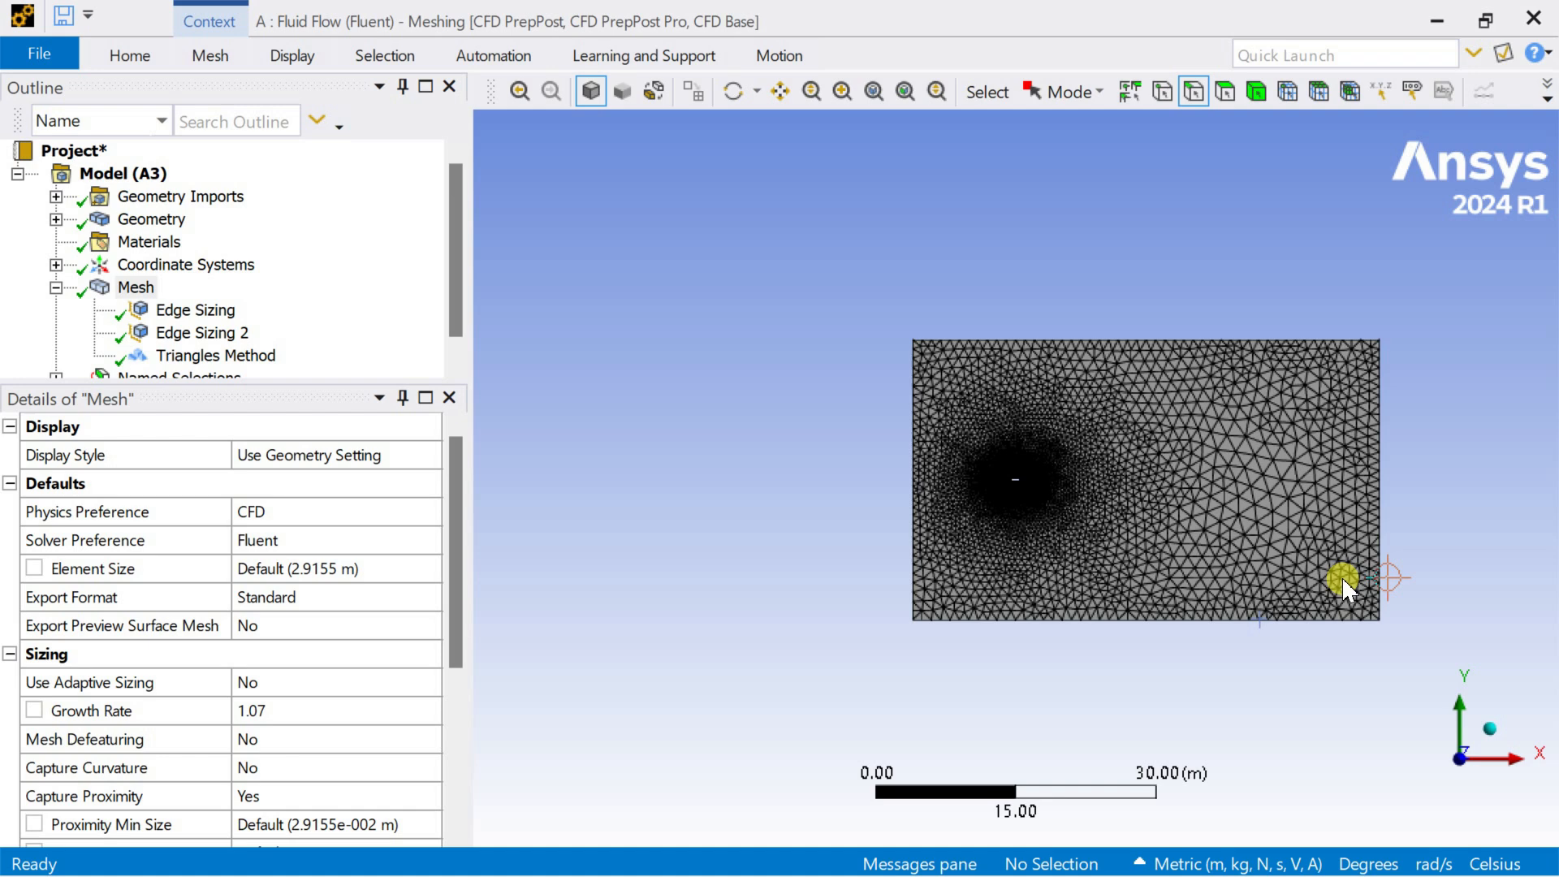
Review the edges assigned to the Walls_wing and pressure_far_field named selections, and update the mesh for the project.
{"action": "scroll", "coordinate": [140, 301], "scroll_direction": "down", "scroll_amount": 1}
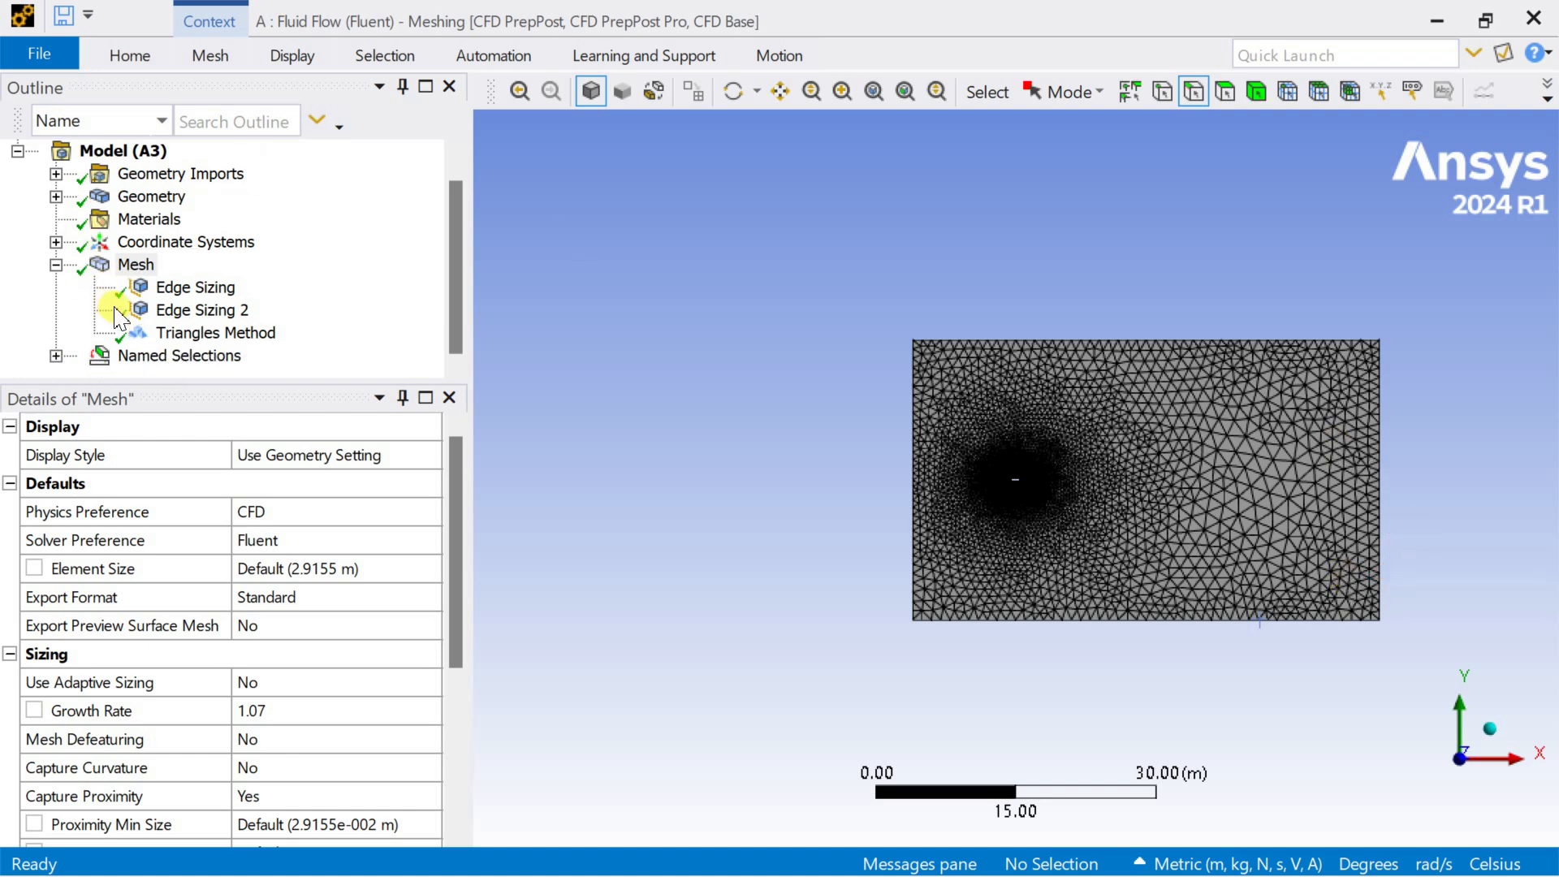
{"action": "left_click", "coordinate": [130, 265]}
{"action": "left_click", "coordinate": [55, 355]}
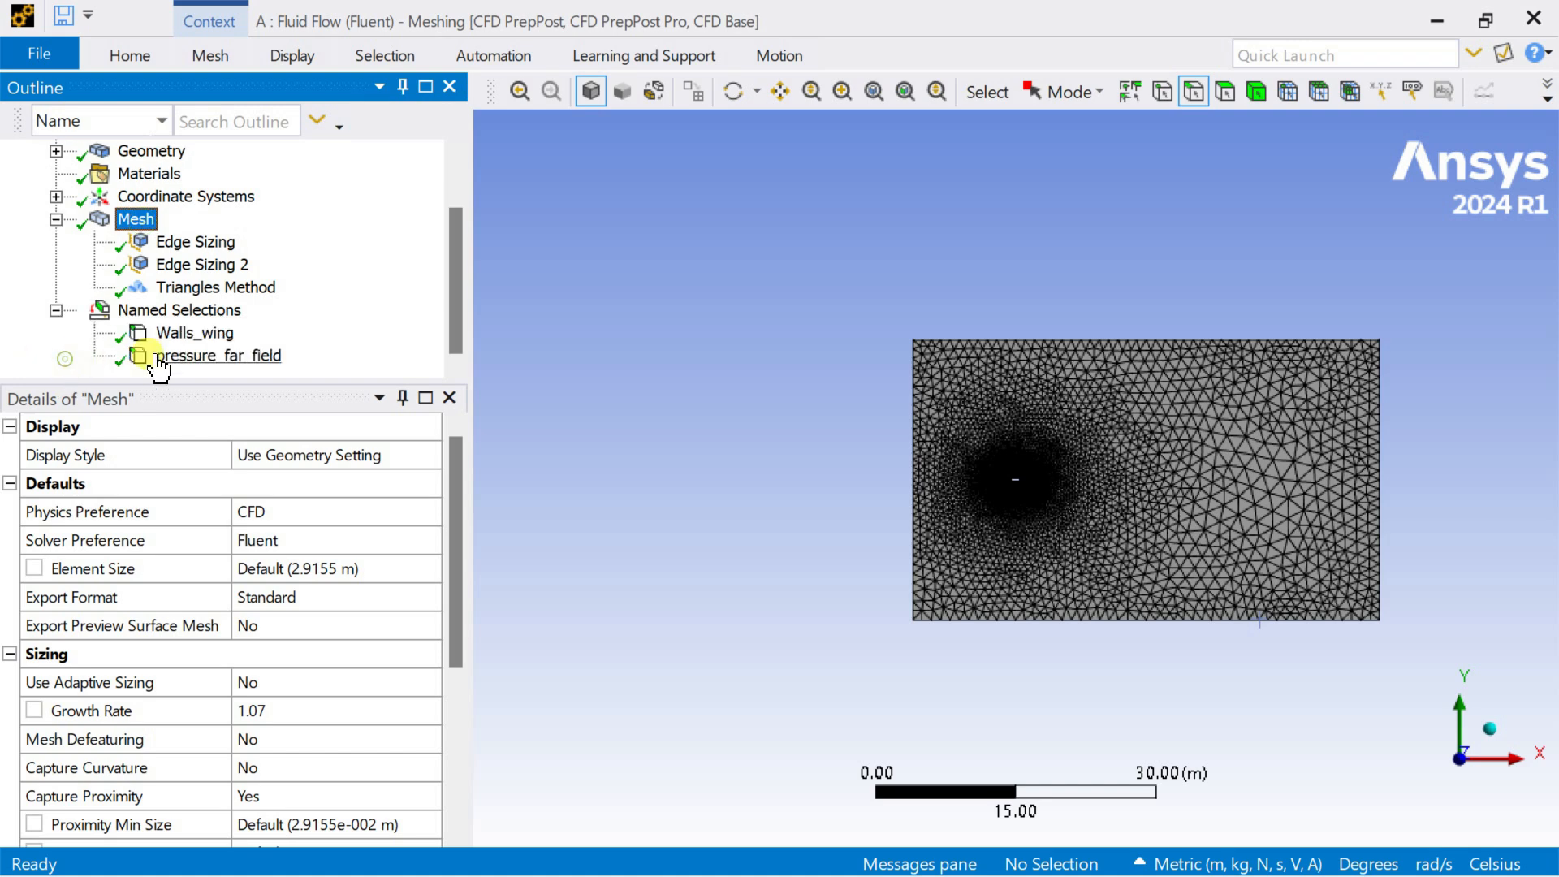
{"action": "left_click", "coordinate": [166, 335]}
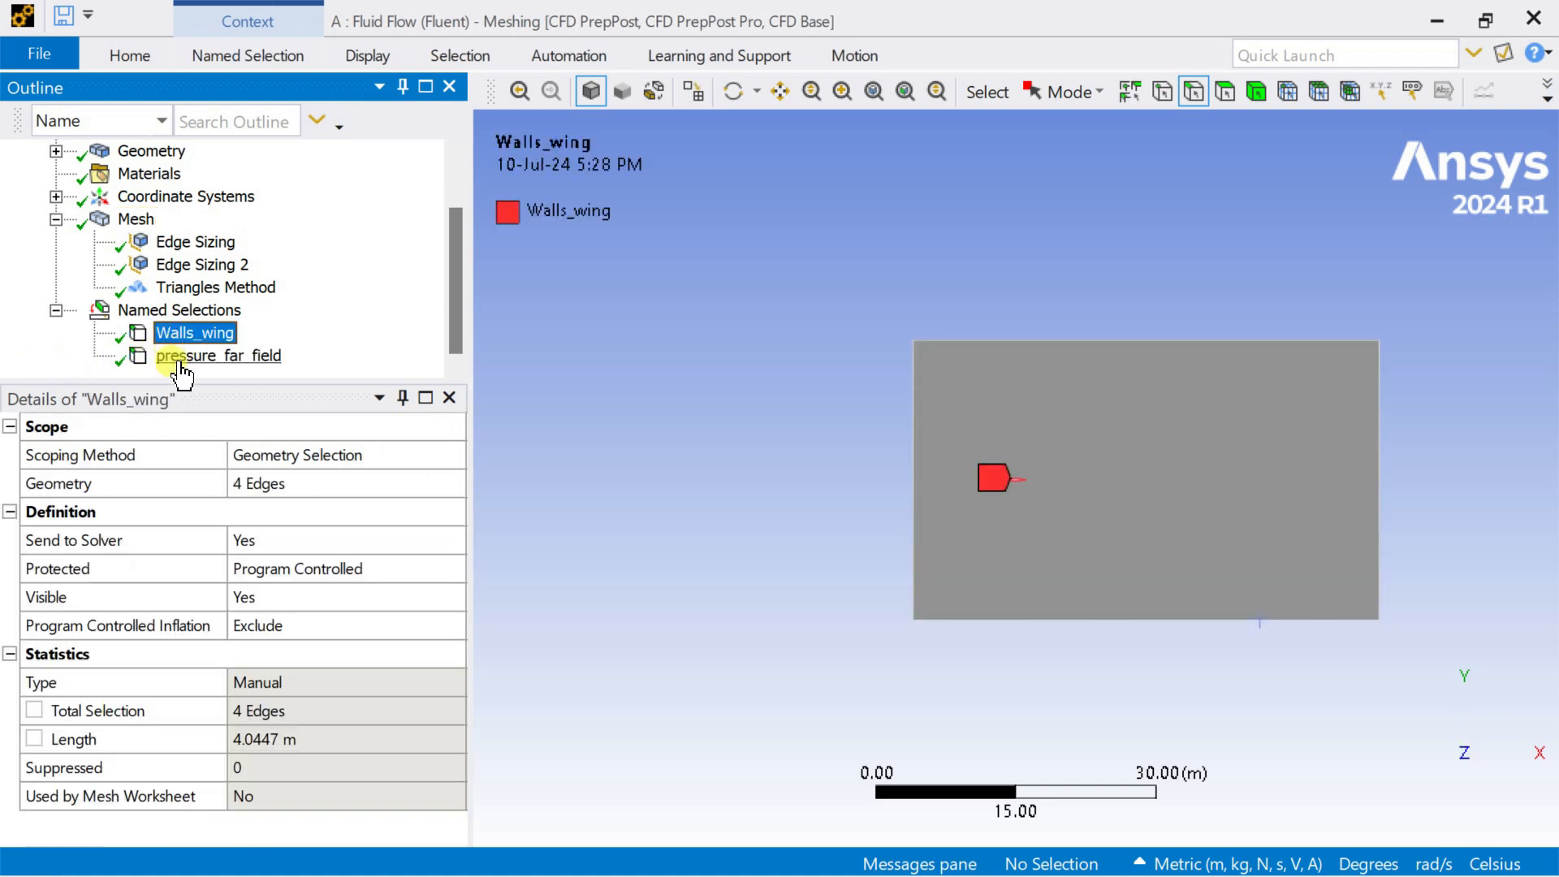
{"action": "left_click", "coordinate": [181, 358]}
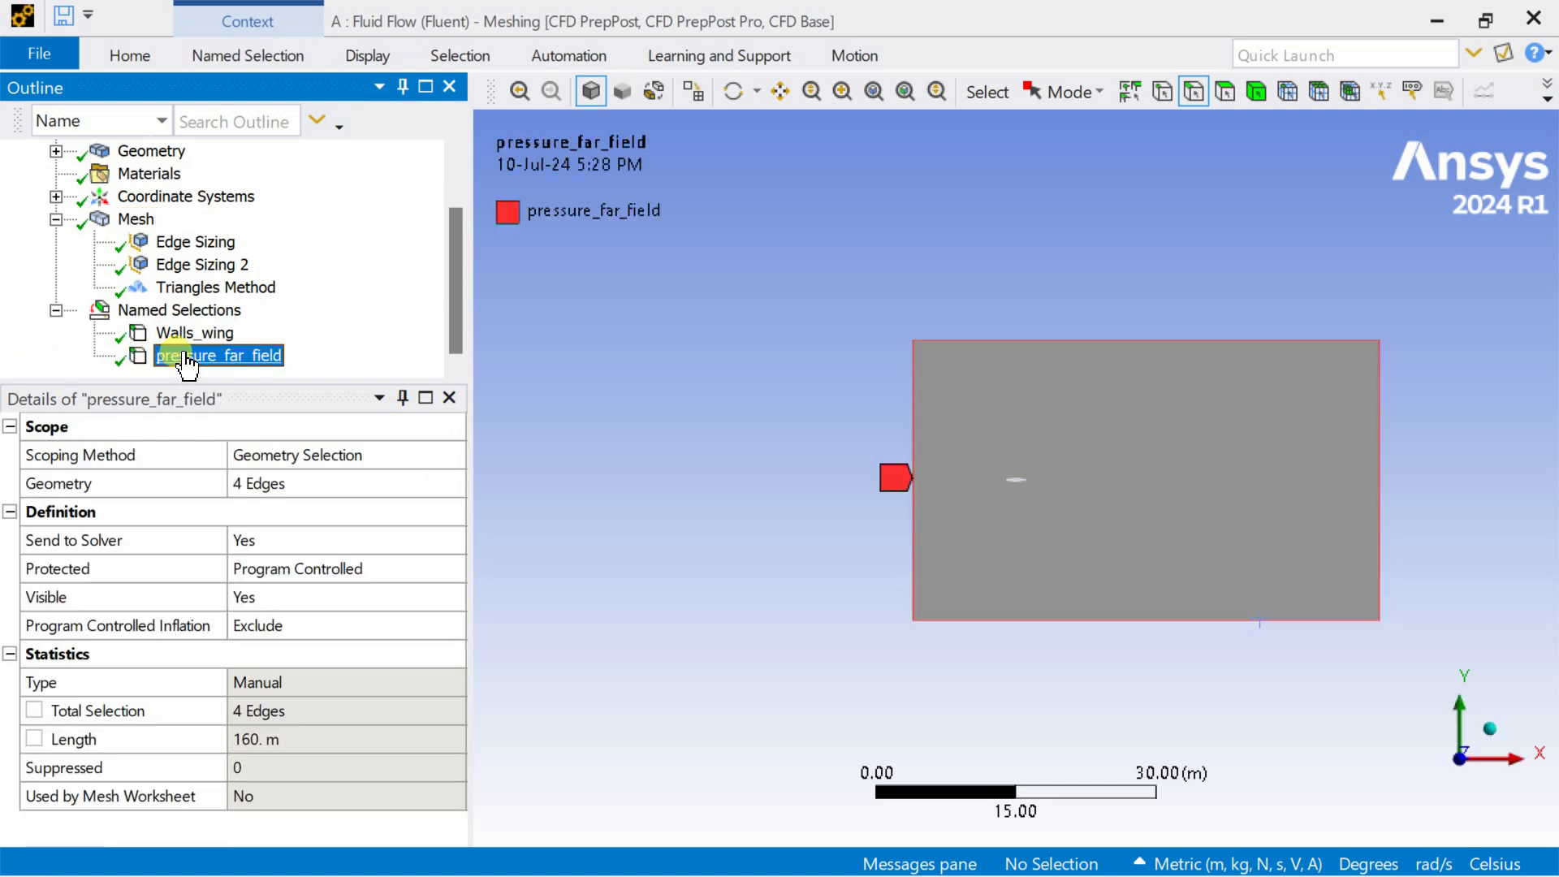
{"action": "left_click", "coordinate": [136, 220]}
{"action": "right_click", "coordinate": [138, 227]}
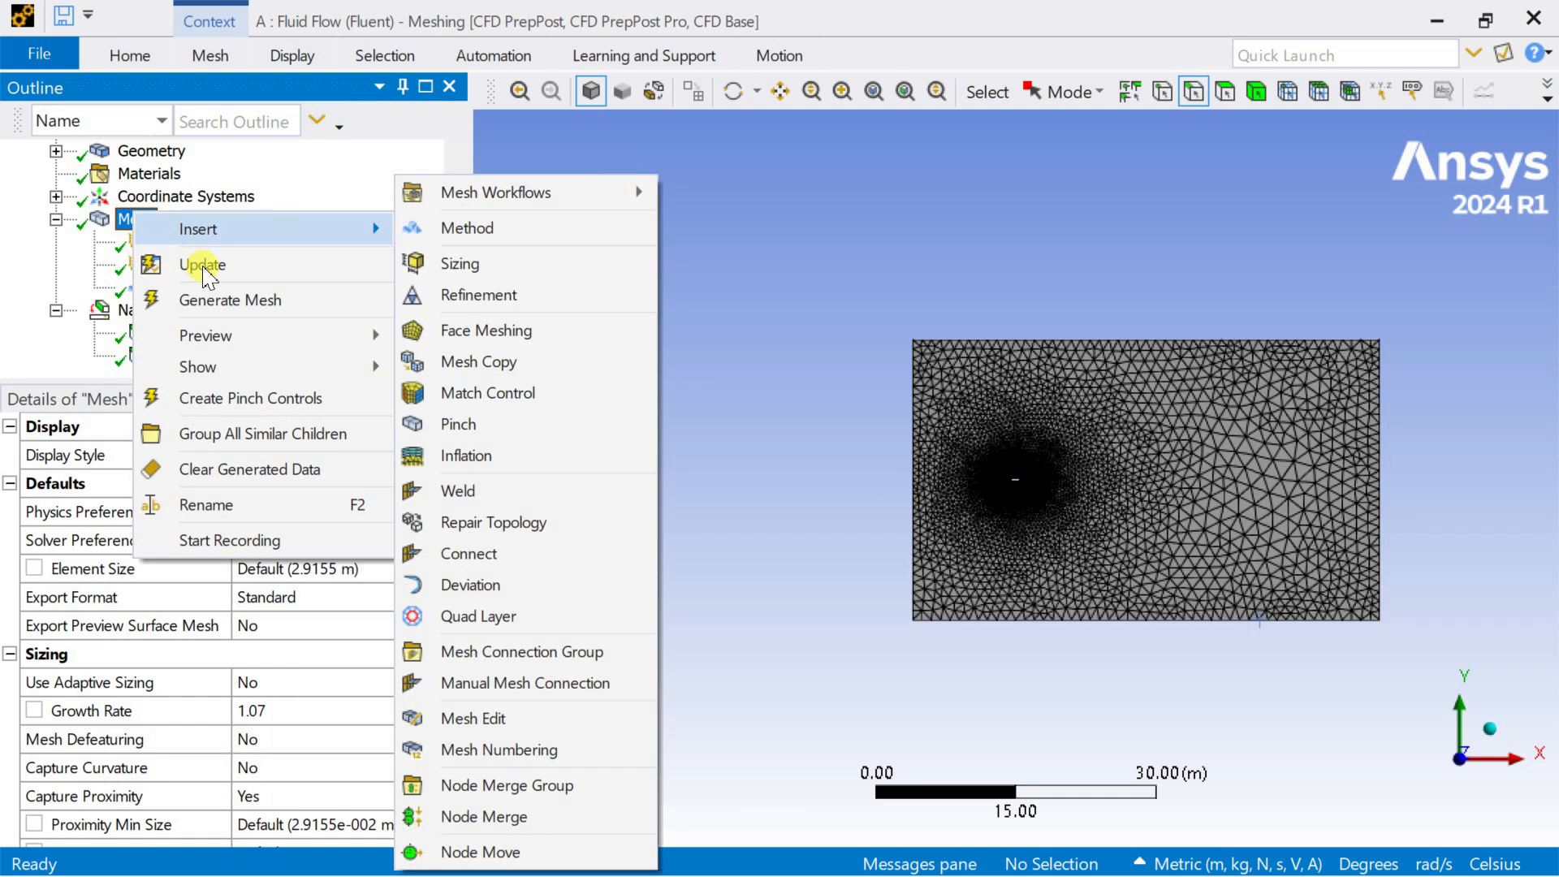
{"action": "left_click", "coordinate": [204, 267]}
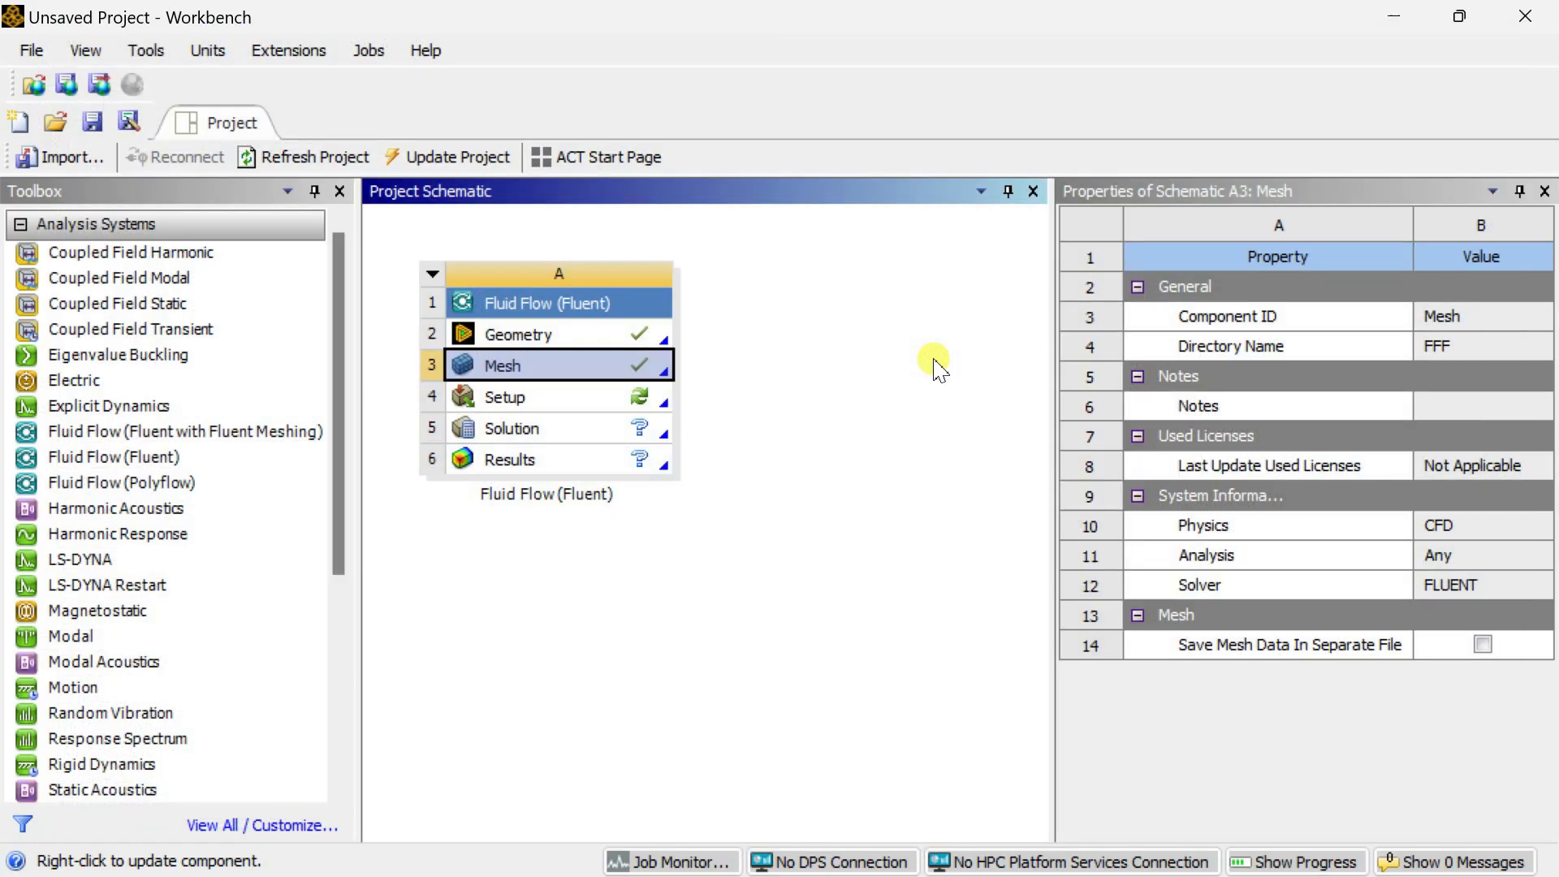
Open the Setup cell of the Fluid Flow system for editing and start Fluent with Double Precision enabled.
{"action": "left_click", "coordinate": [530, 406]}
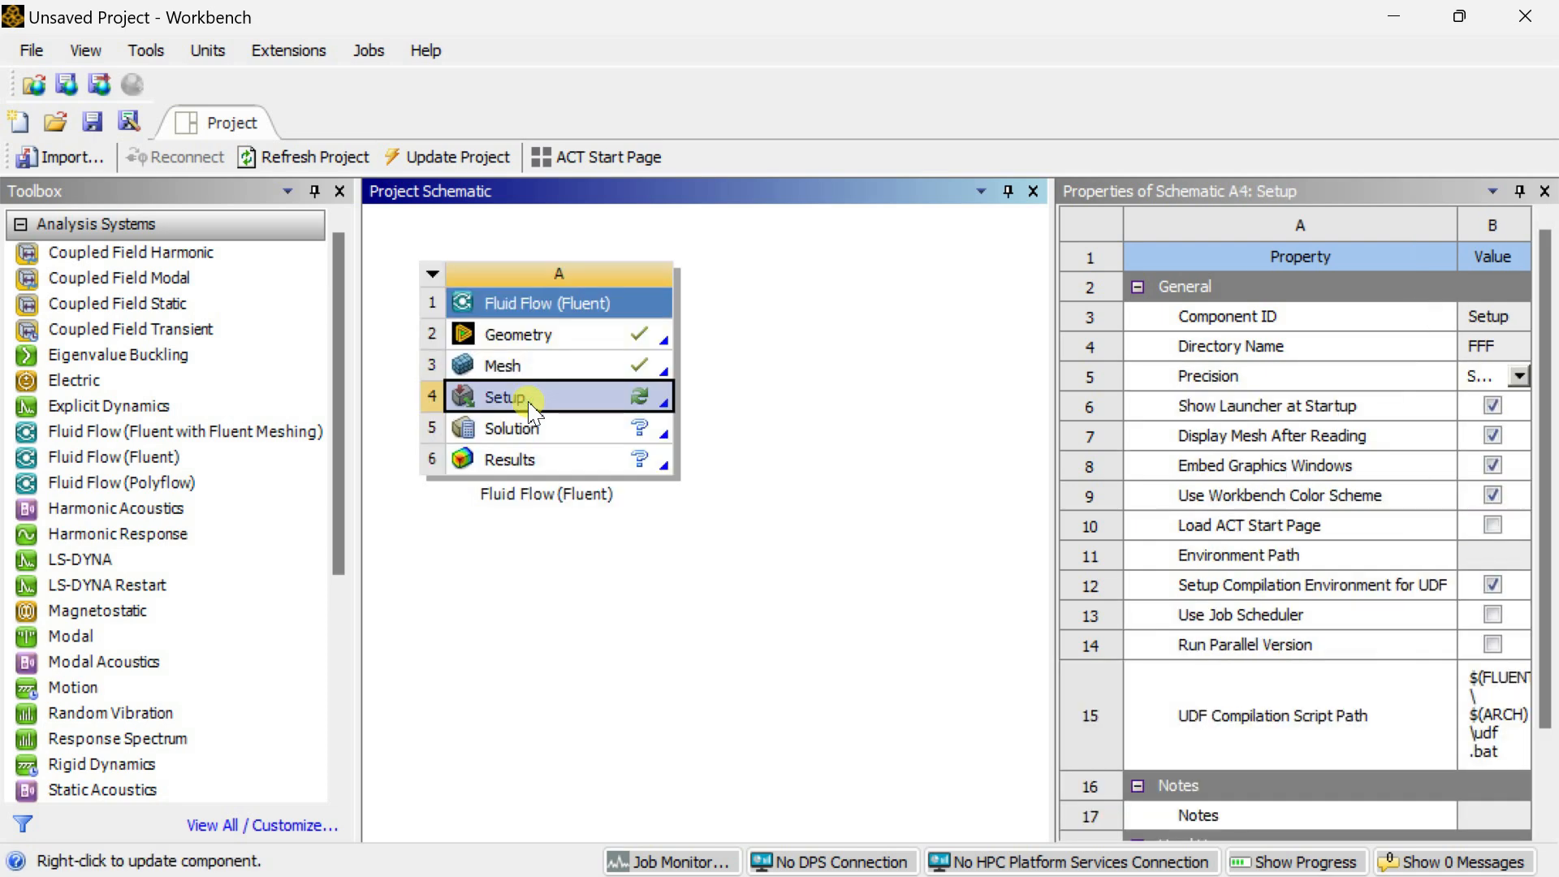
{"action": "right_click", "coordinate": [529, 407]}
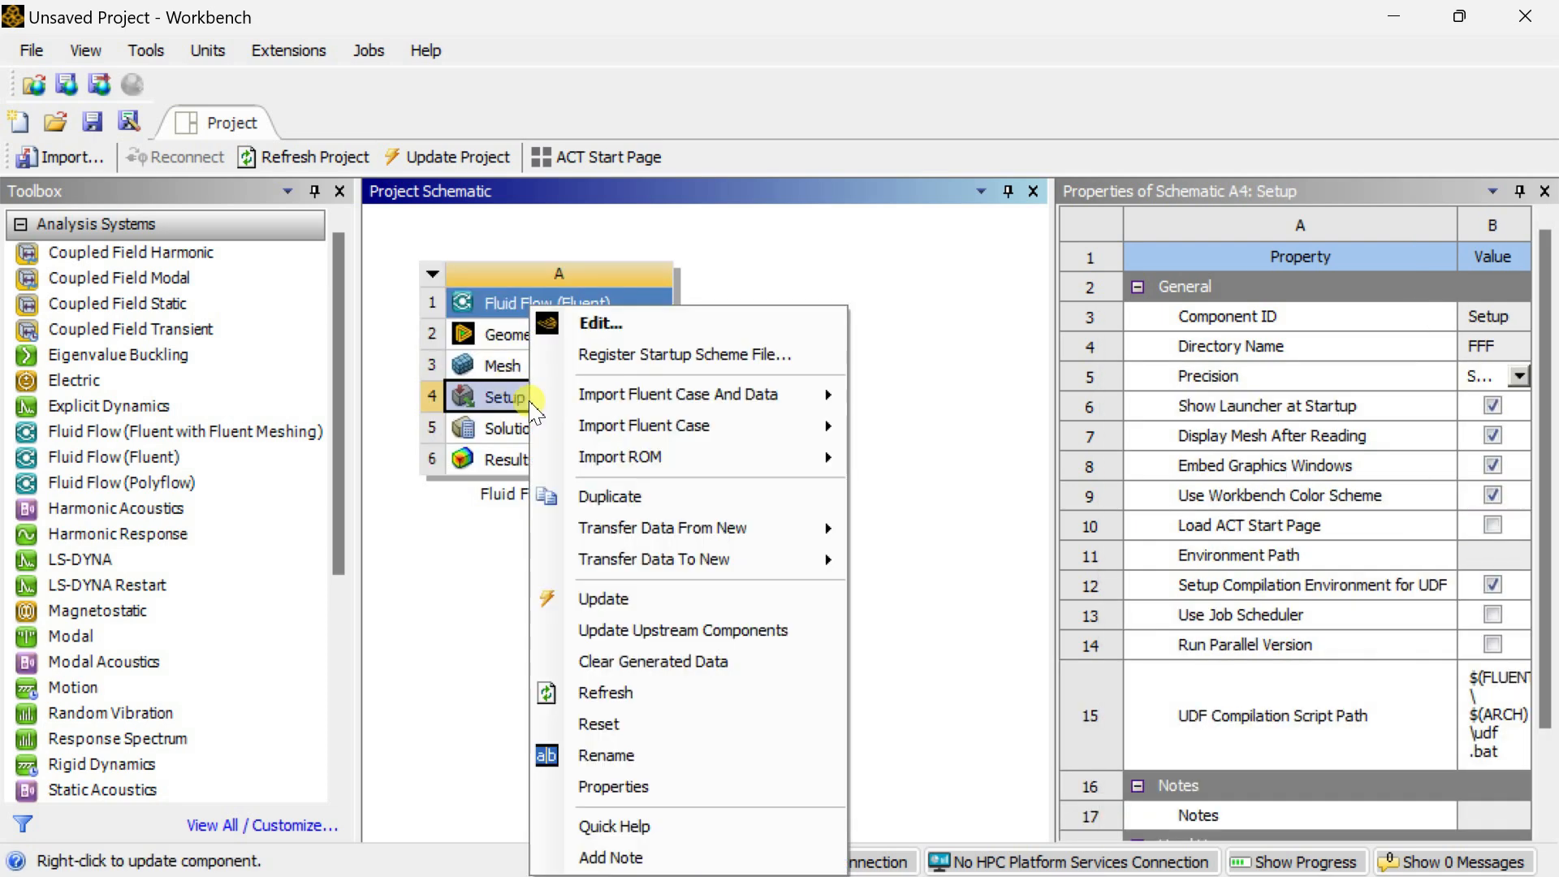
{"action": "left_click", "coordinate": [605, 326]}
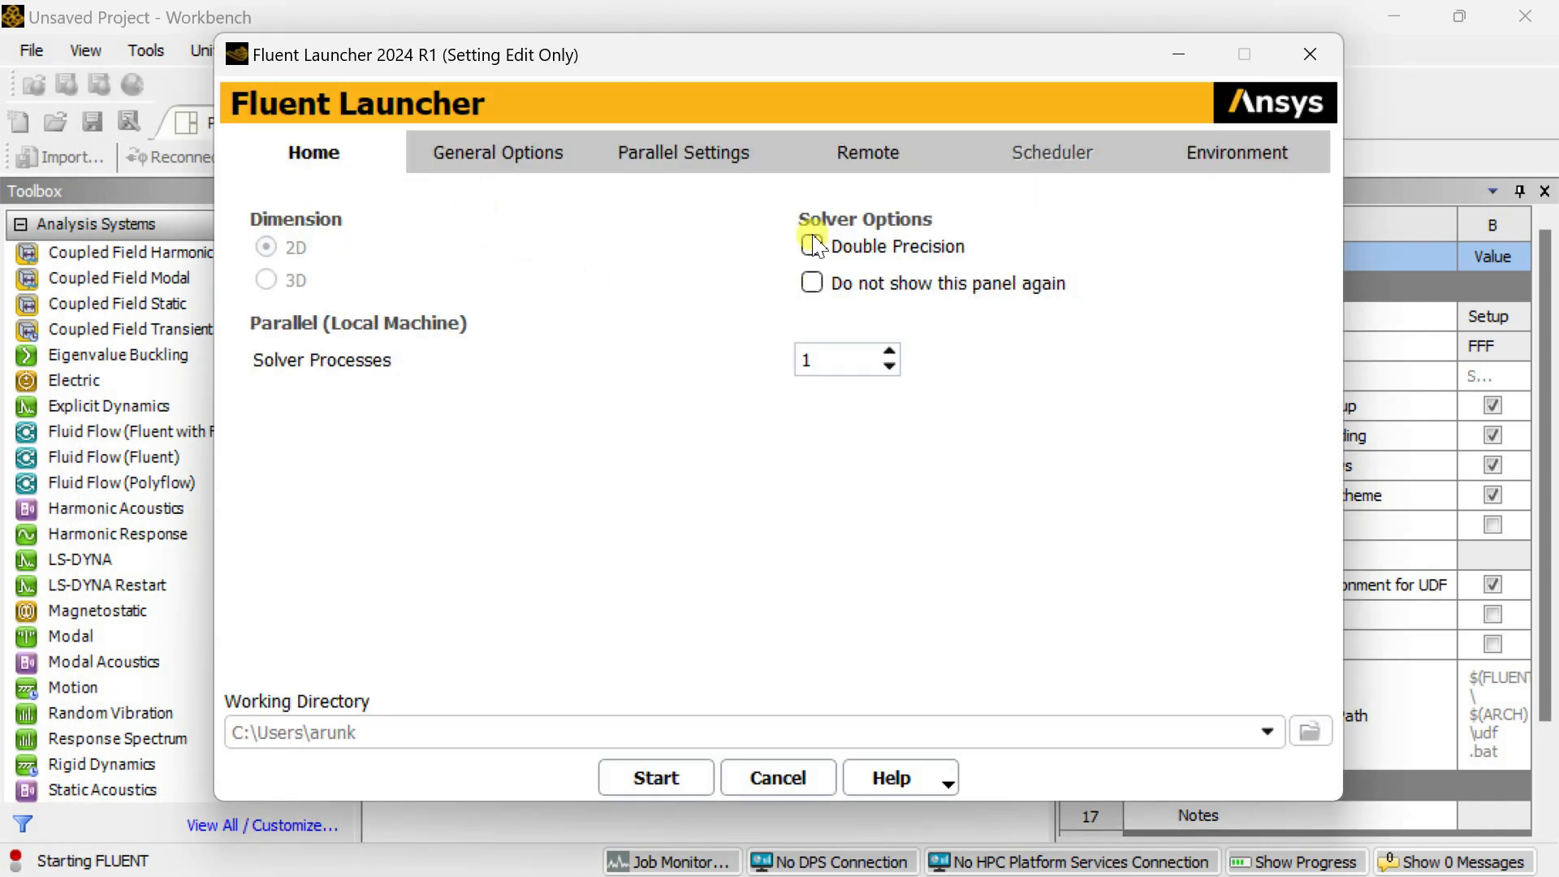
{"action": "left_click", "coordinate": [813, 244]}
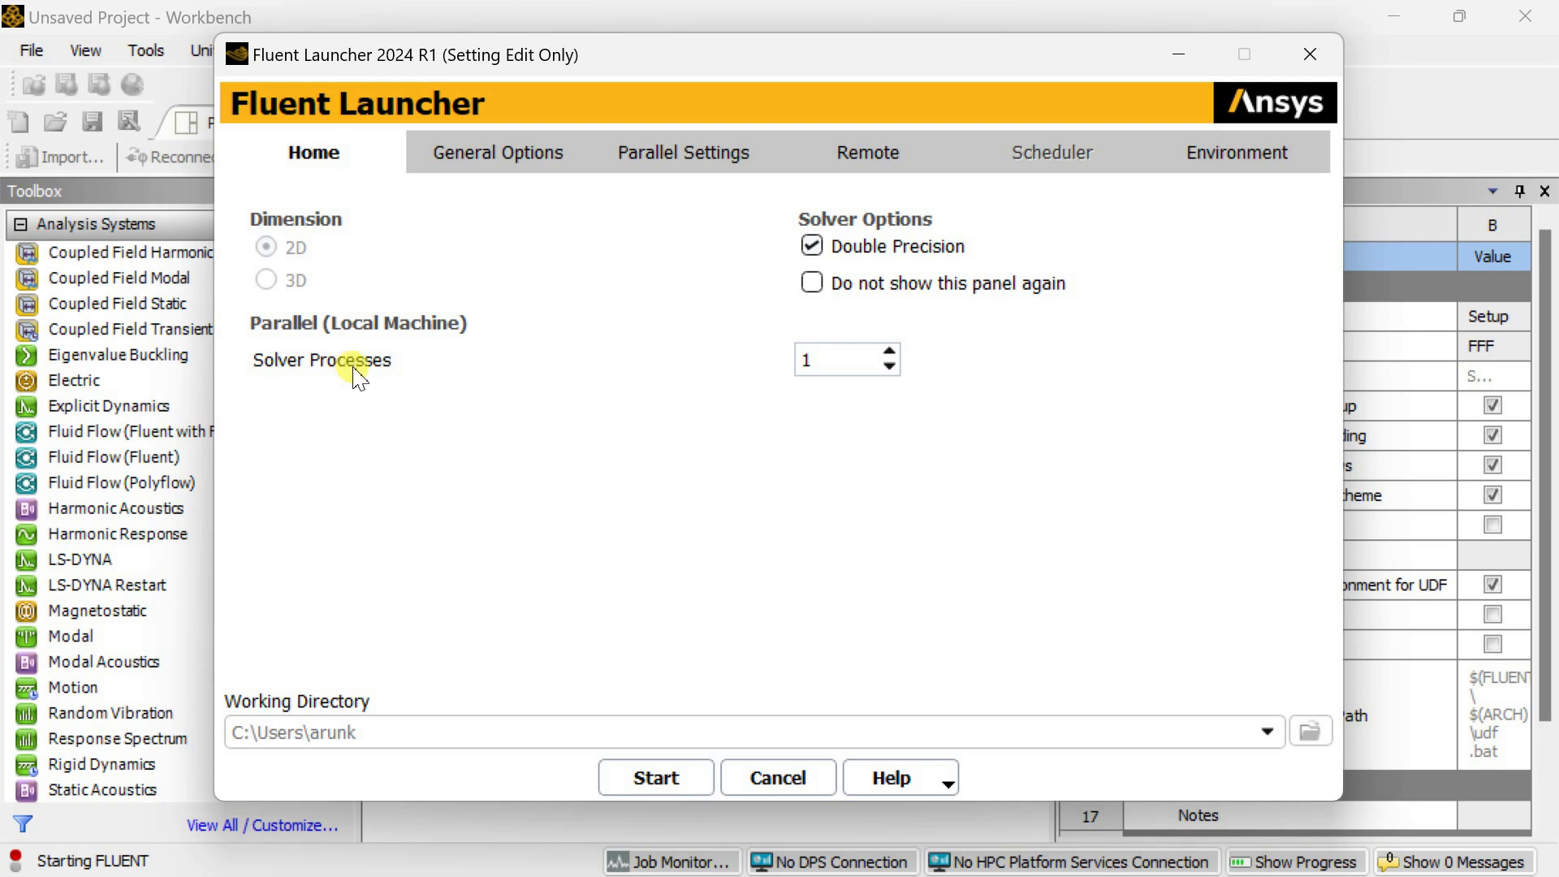
{"action": "left_click", "coordinate": [648, 779]}
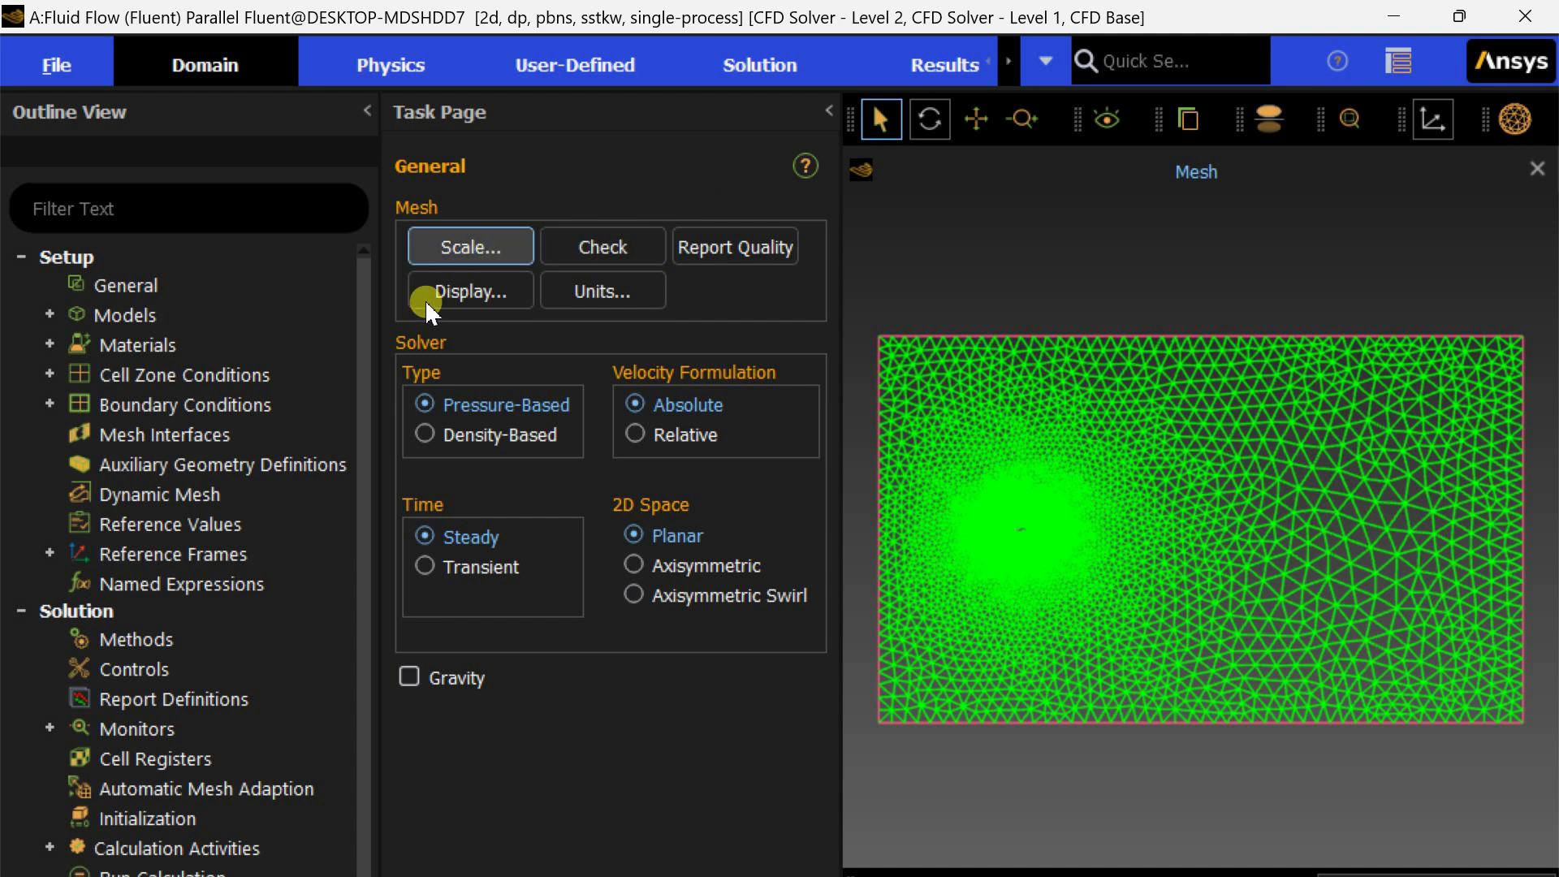
Enable the Energy Equation in the physics models of the Fluent setup.
{"action": "double_click", "coordinate": [268, 317]}
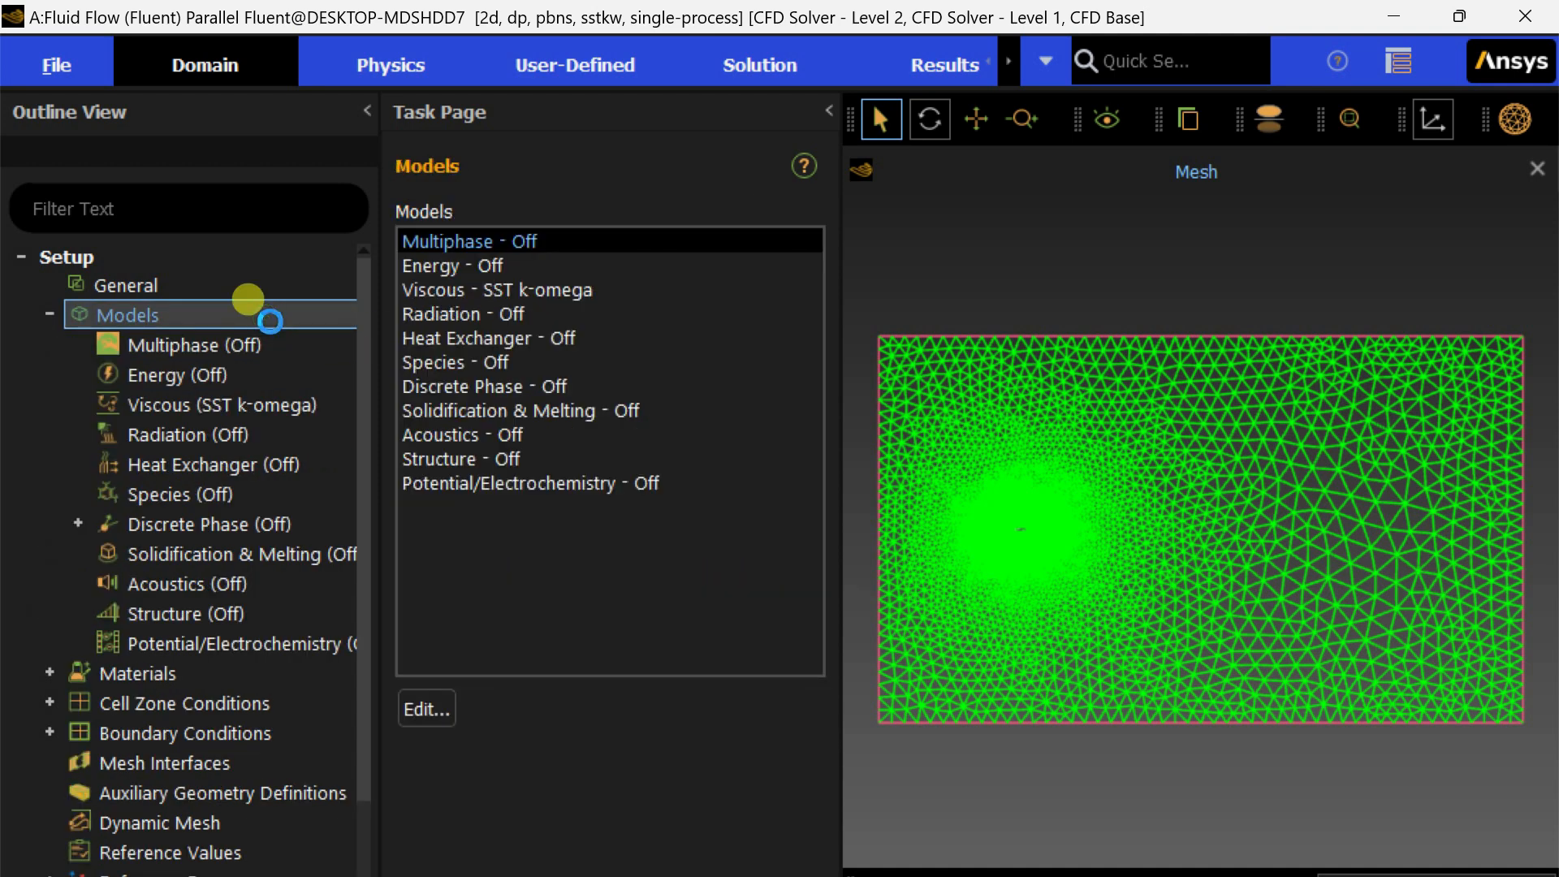
{"action": "double_click", "coordinate": [488, 267]}
{"action": "left_click_drag", "start_coordinate": [518, 480], "coordinate": [536, 258]}
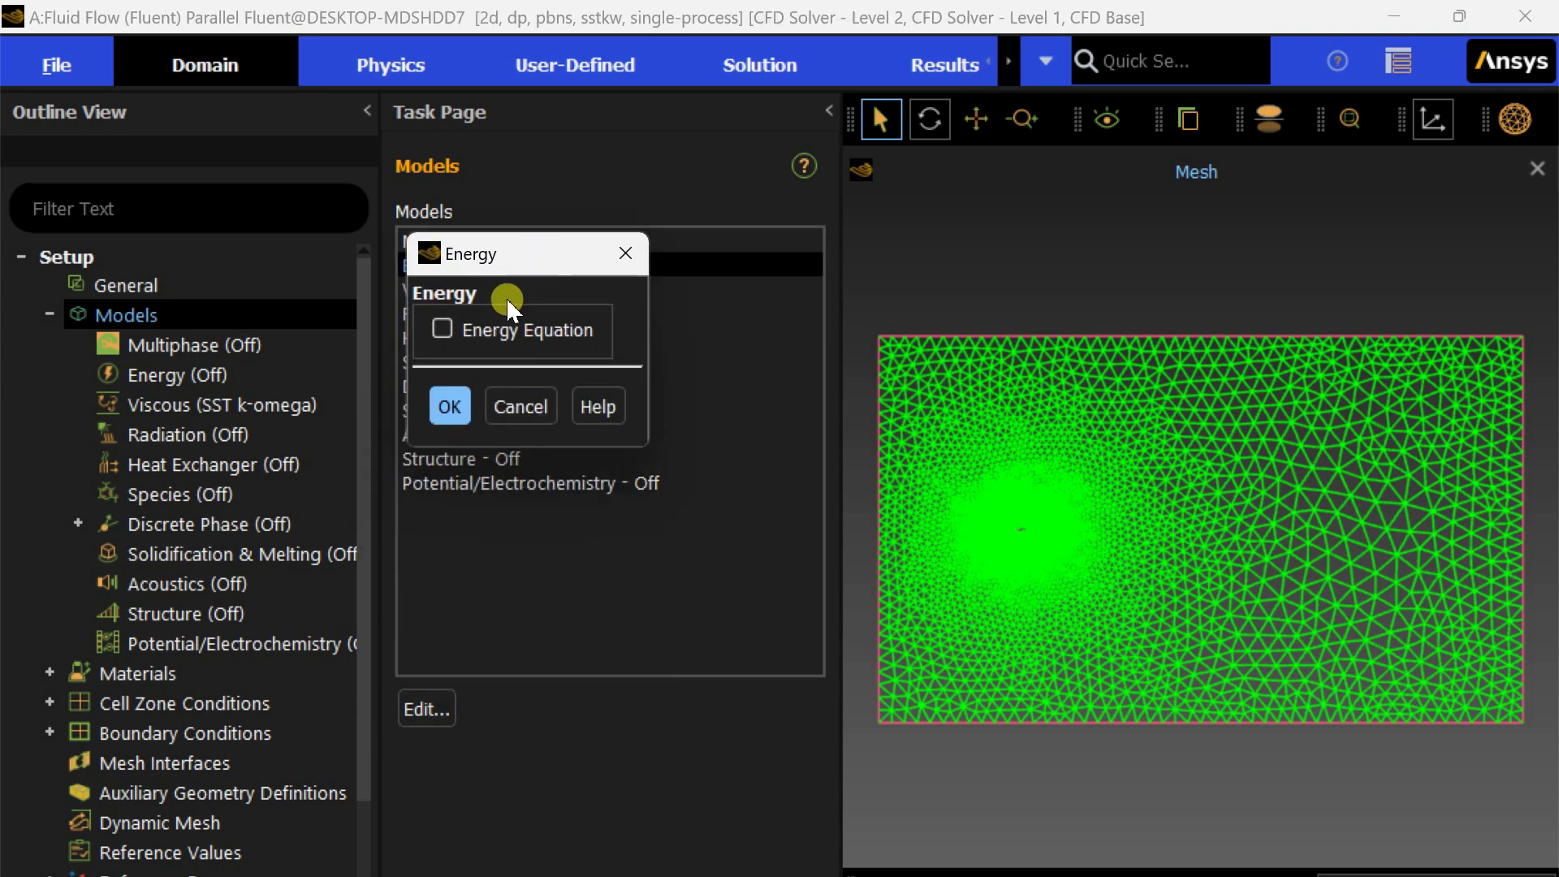
{"action": "left_click", "coordinate": [498, 329]}
{"action": "left_click", "coordinate": [452, 408]}
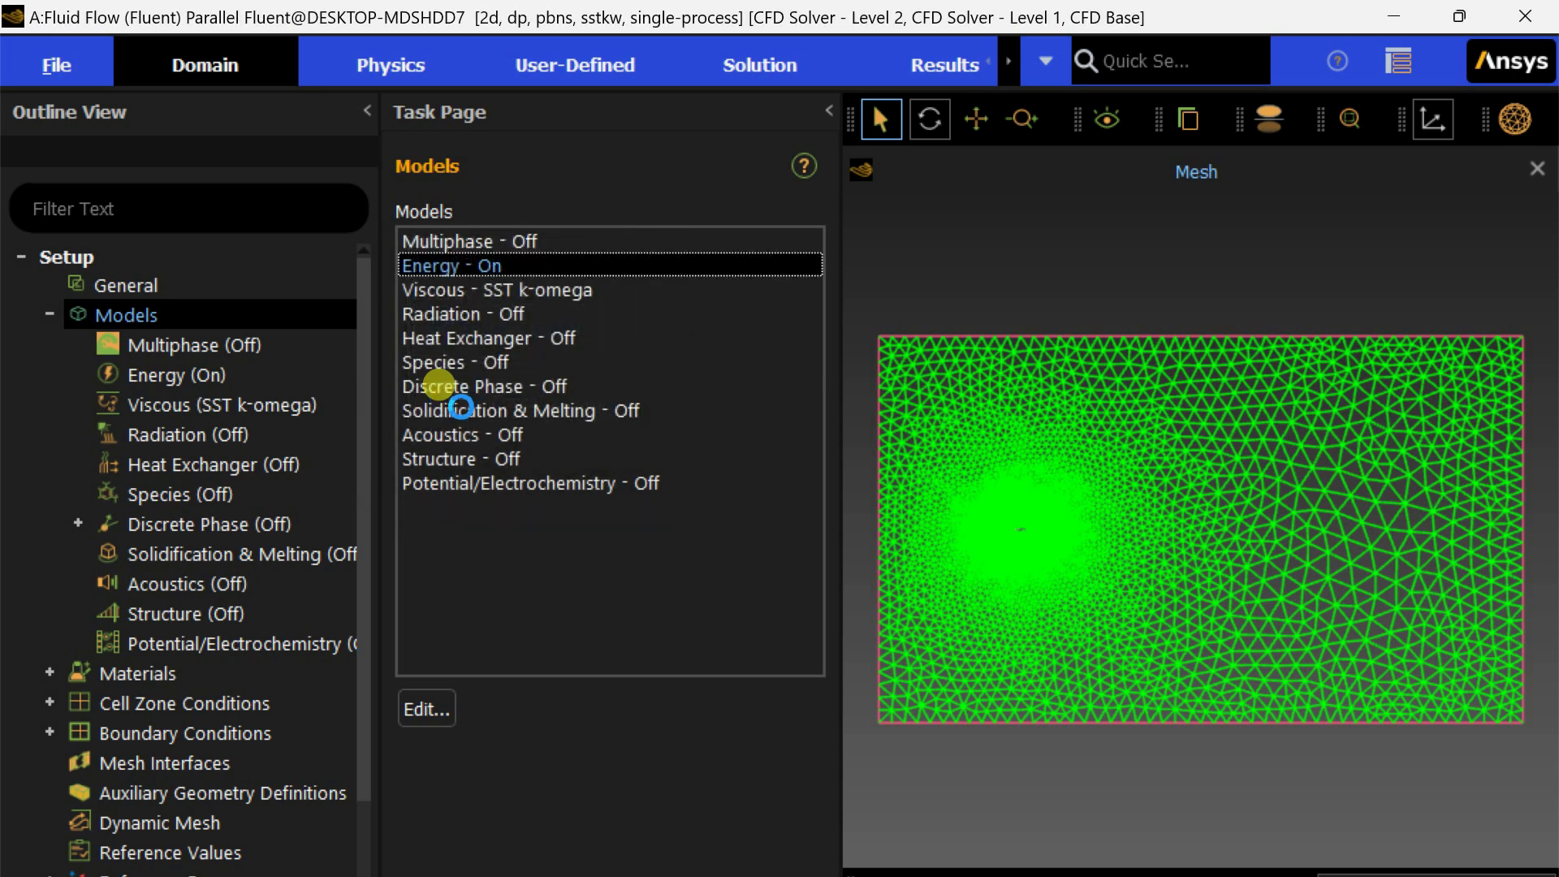
Set the viscous model to Inviscid and apply it.
{"action": "left_click", "coordinate": [509, 292]}
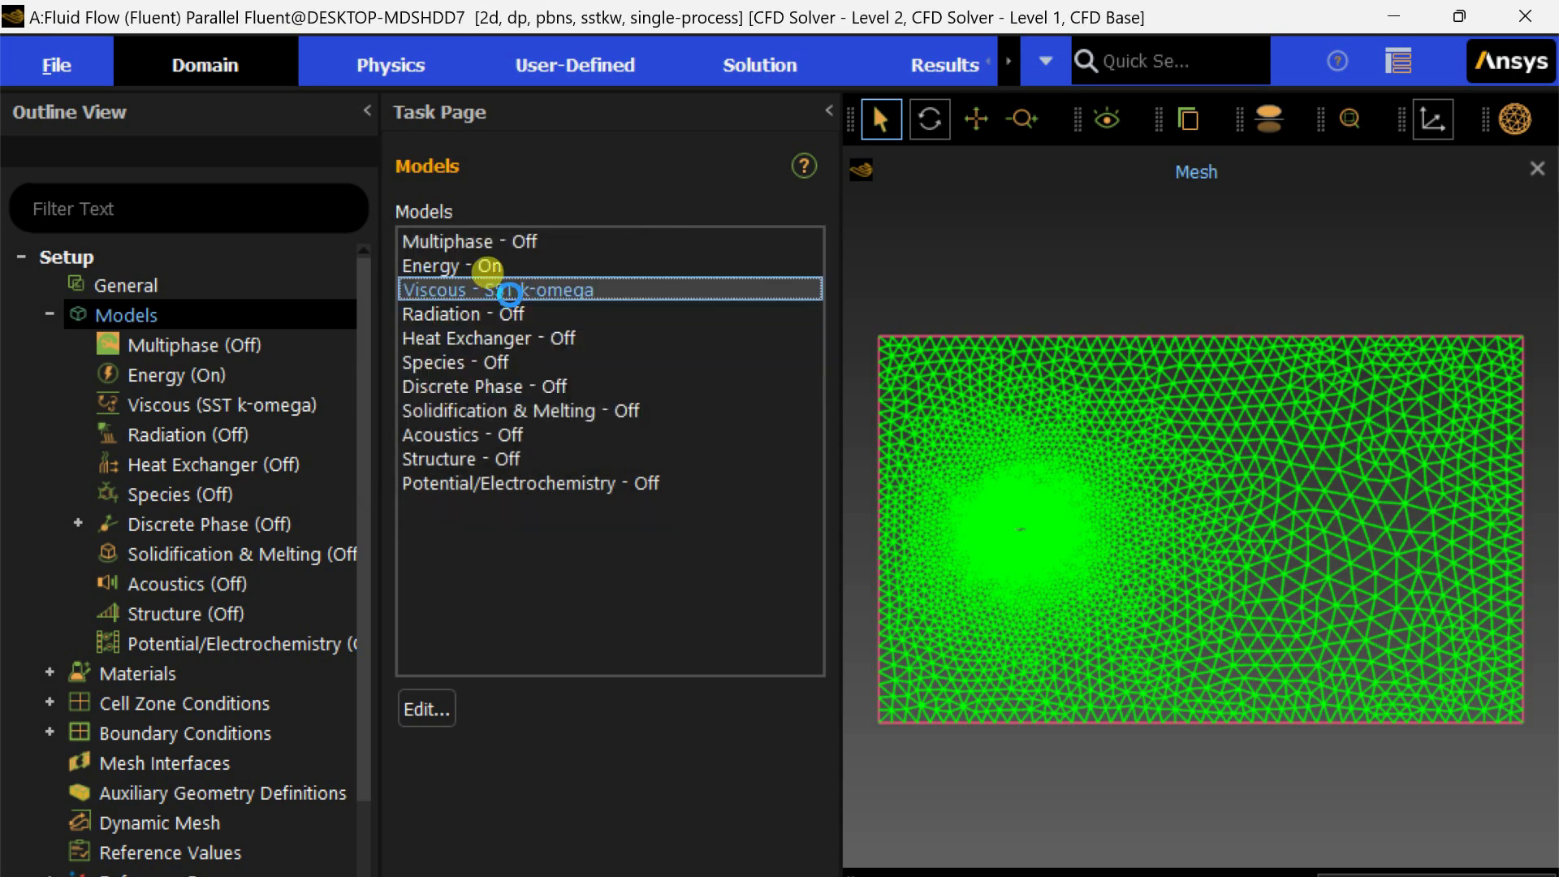
{"action": "double_click", "coordinate": [509, 290]}
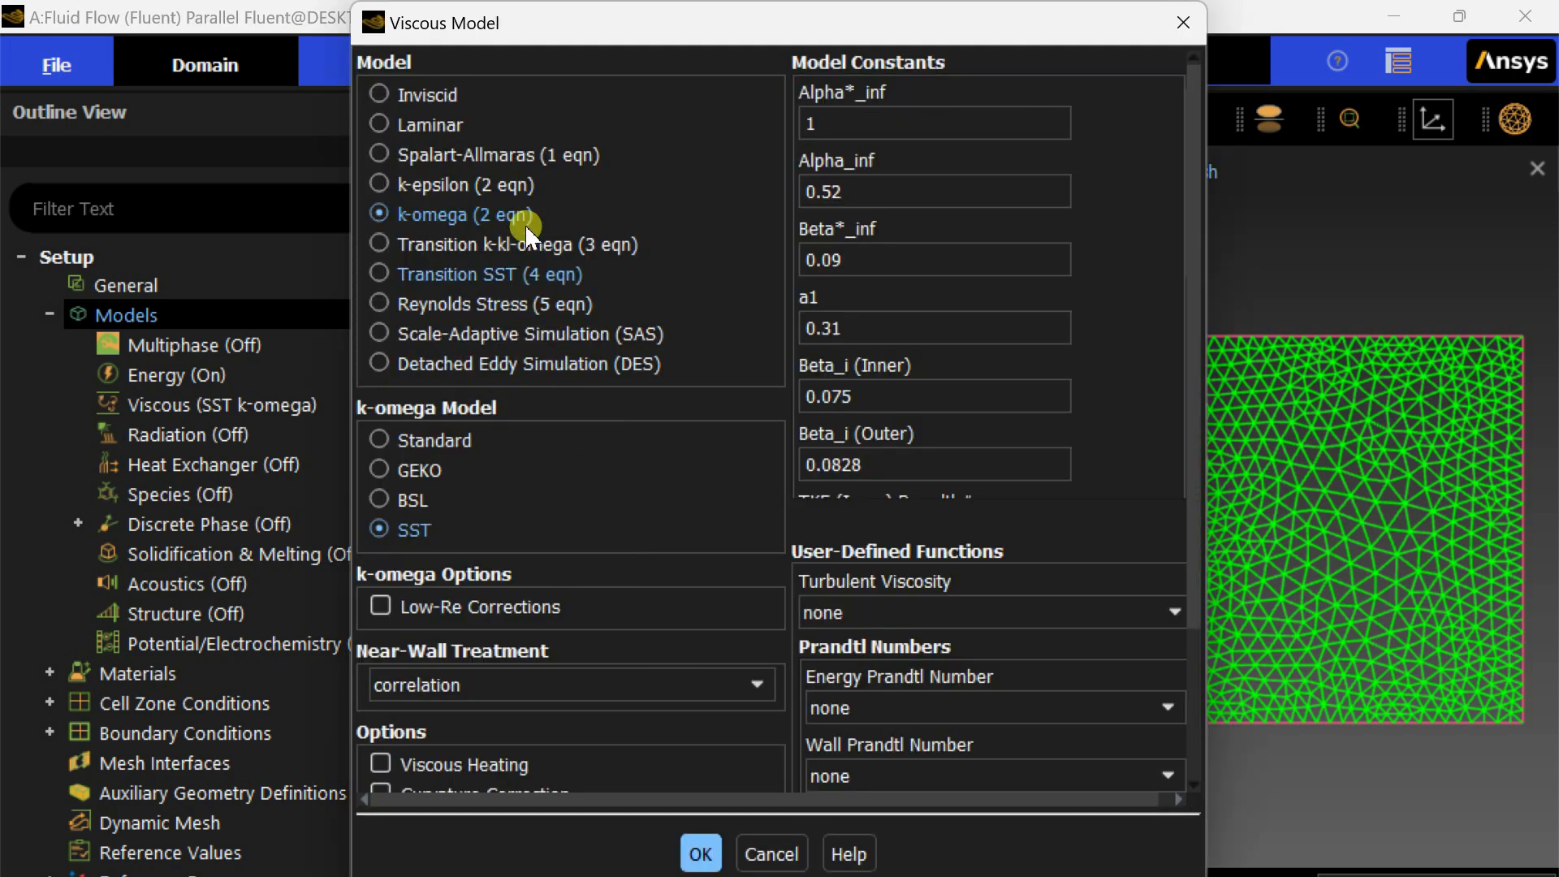
{"action": "left_click", "coordinate": [430, 94]}
{"action": "left_click", "coordinate": [446, 433]}
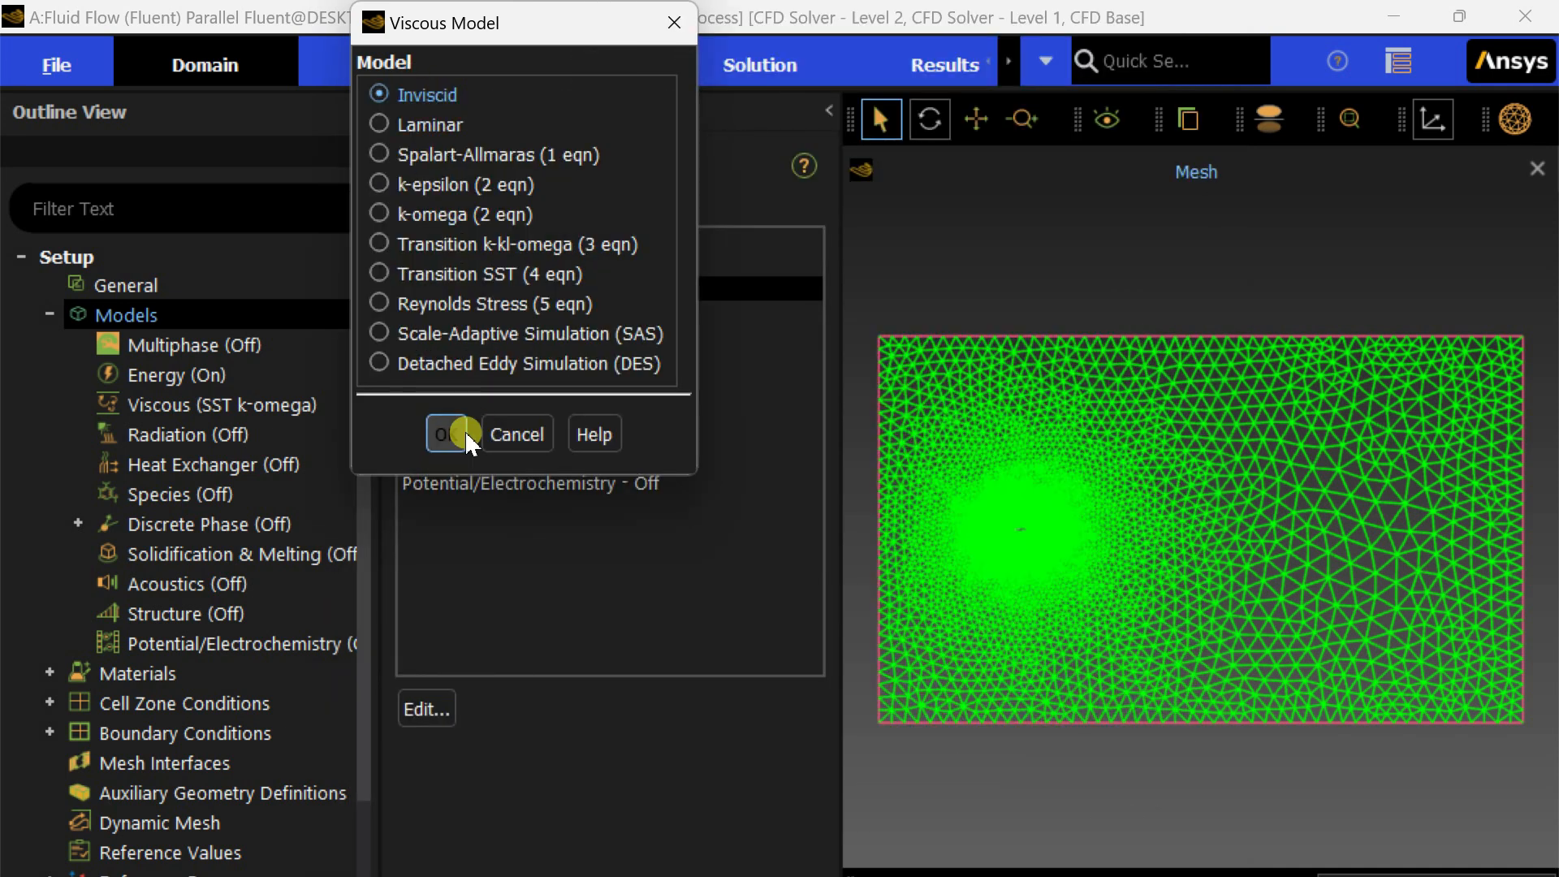
{"action": "left_click", "coordinate": [447, 432]}
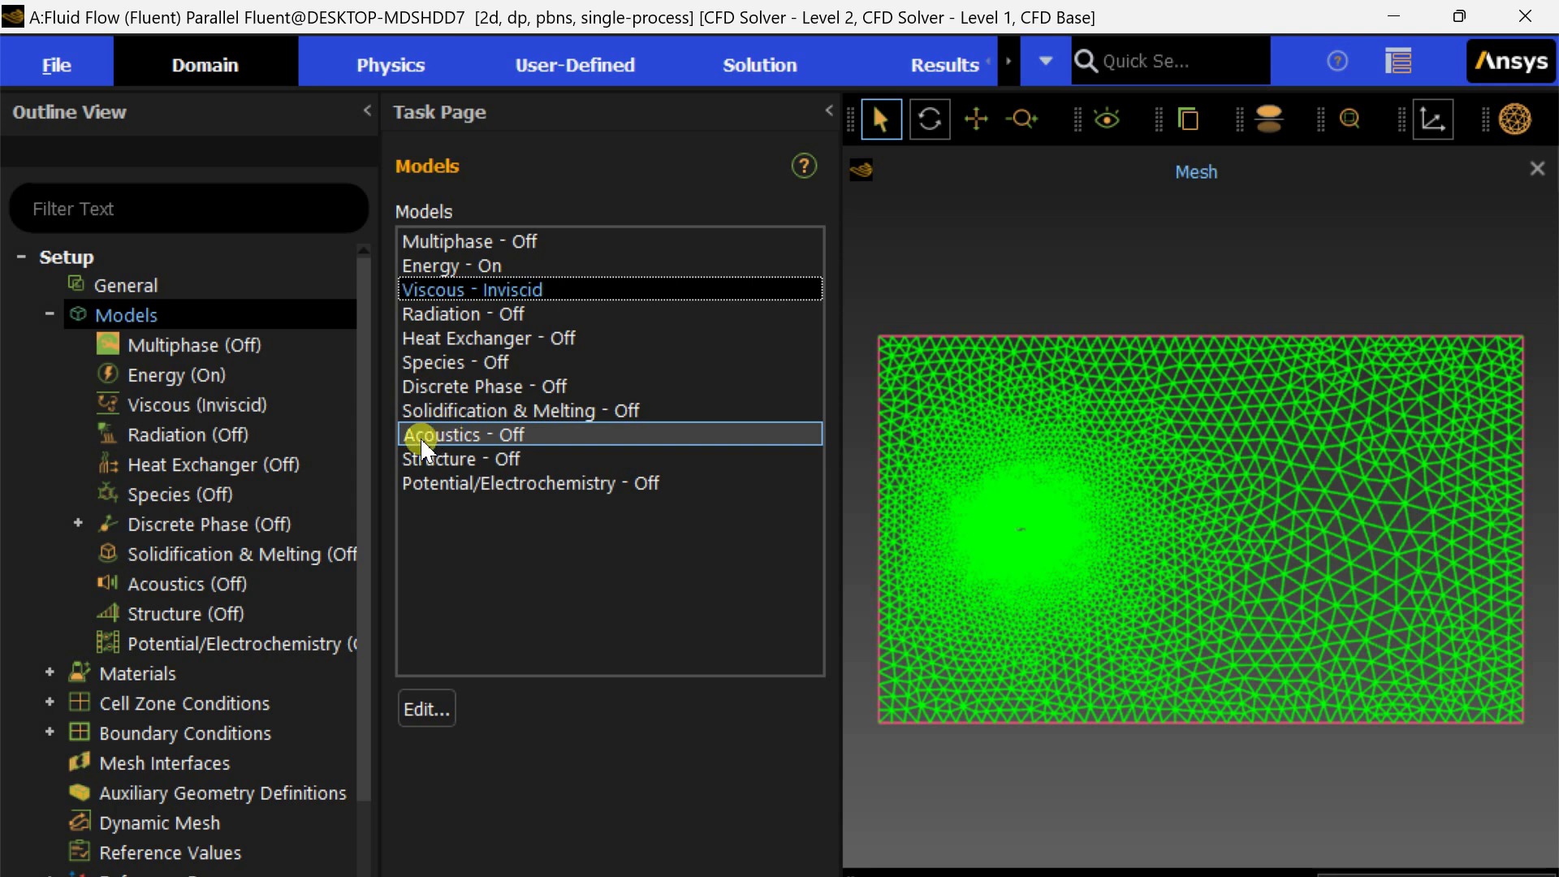
Set the solver type to Density-Based in the General setup.
{"action": "left_click", "coordinate": [45, 315]}
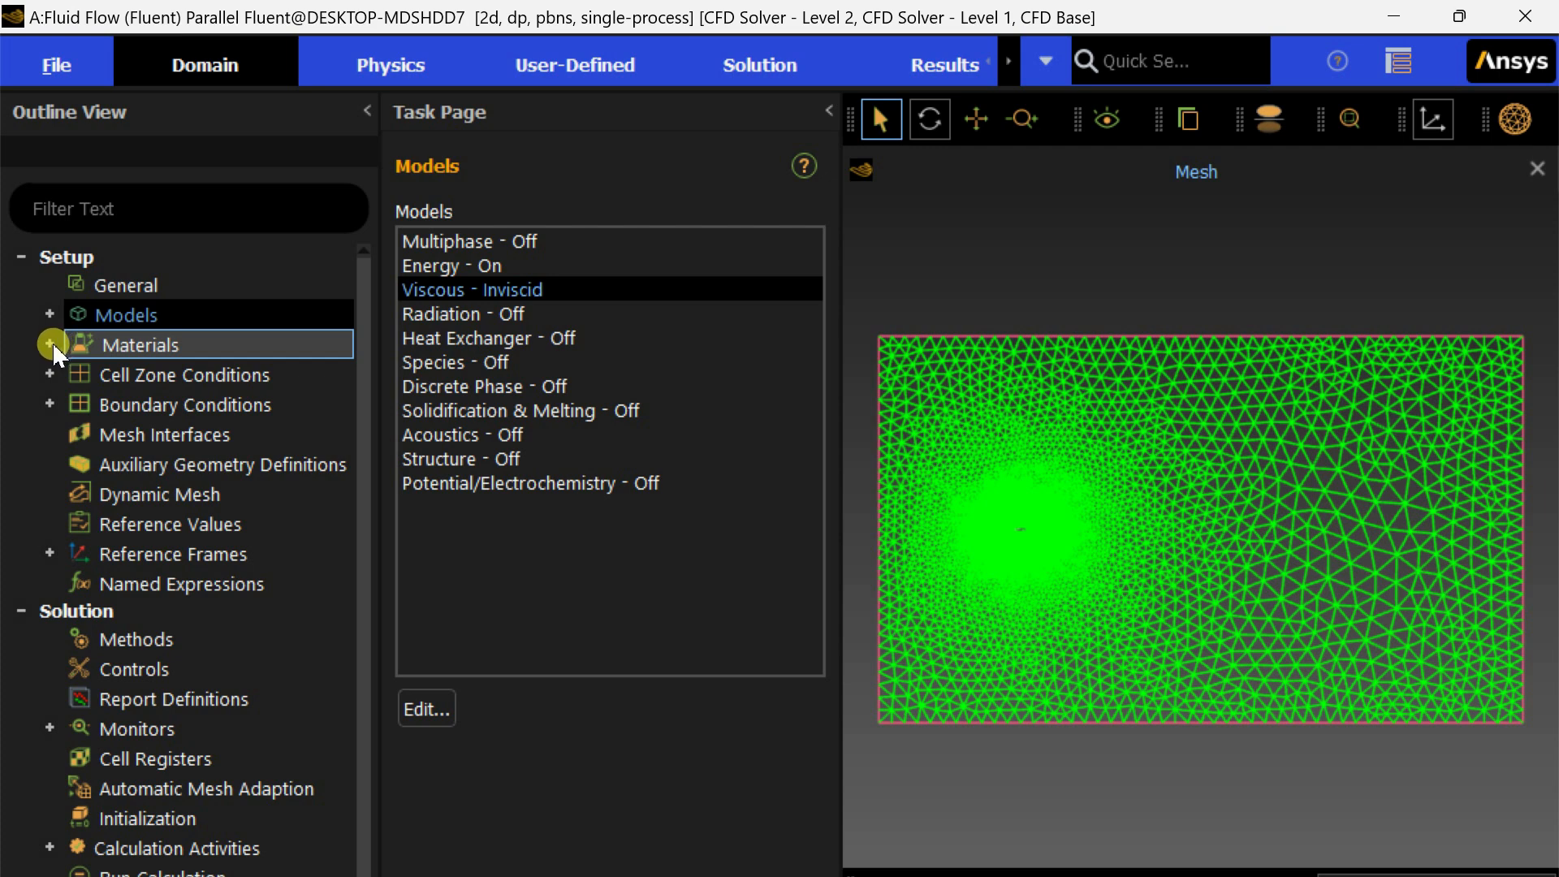
{"action": "left_click", "coordinate": [85, 285]}
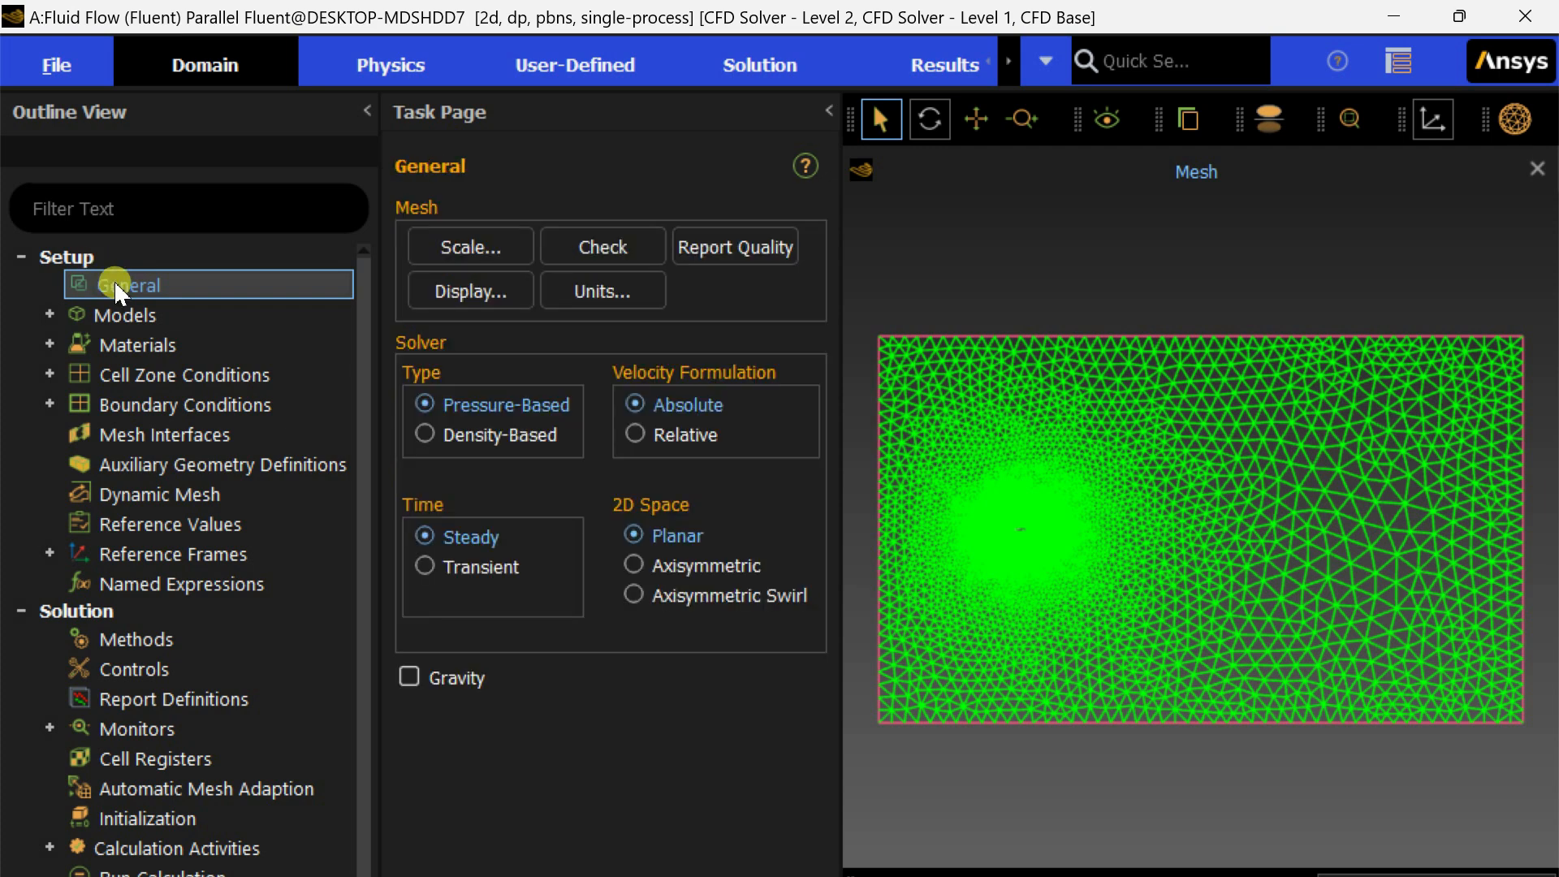
{"action": "left_click", "coordinate": [427, 433]}
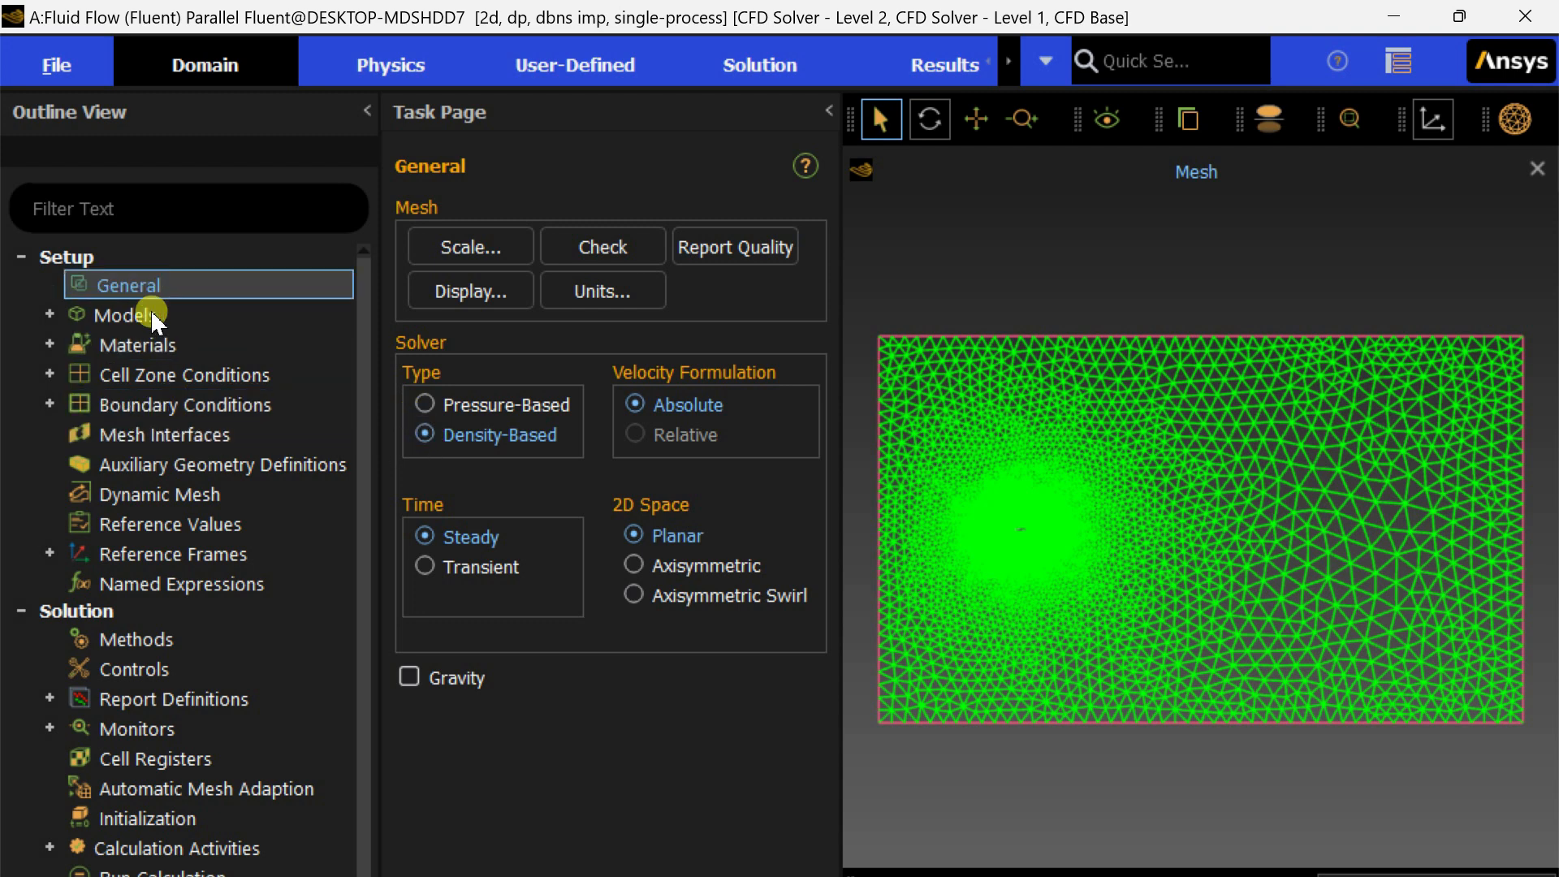
Set the density of the fluid material air to ideal-gas and apply the material change.
{"action": "left_click", "coordinate": [150, 347]}
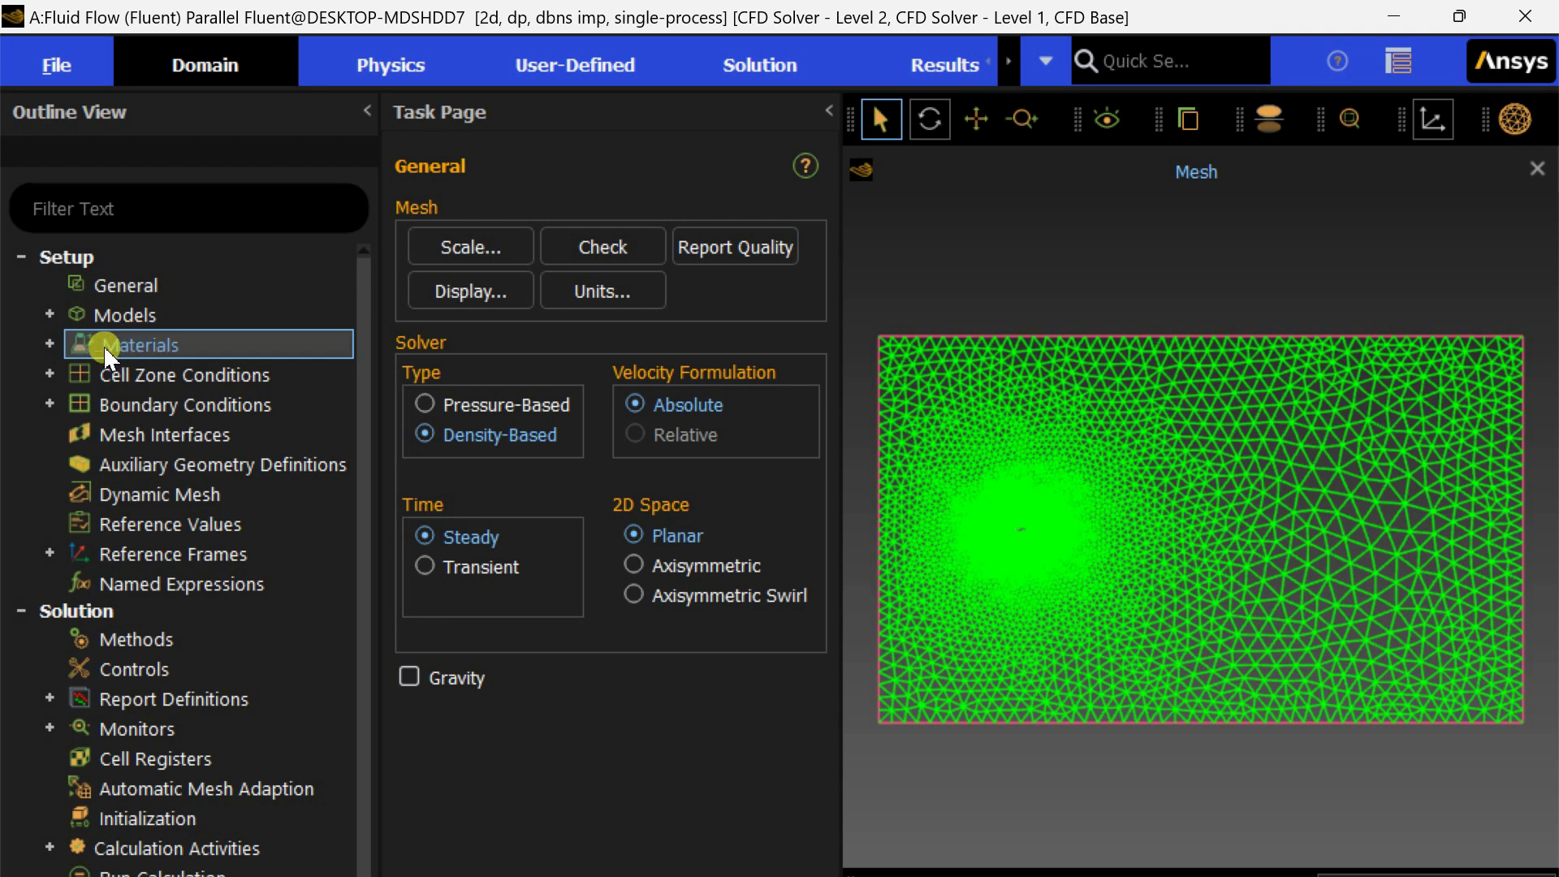
{"action": "left_click", "coordinate": [50, 344]}
{"action": "left_click", "coordinate": [111, 375]}
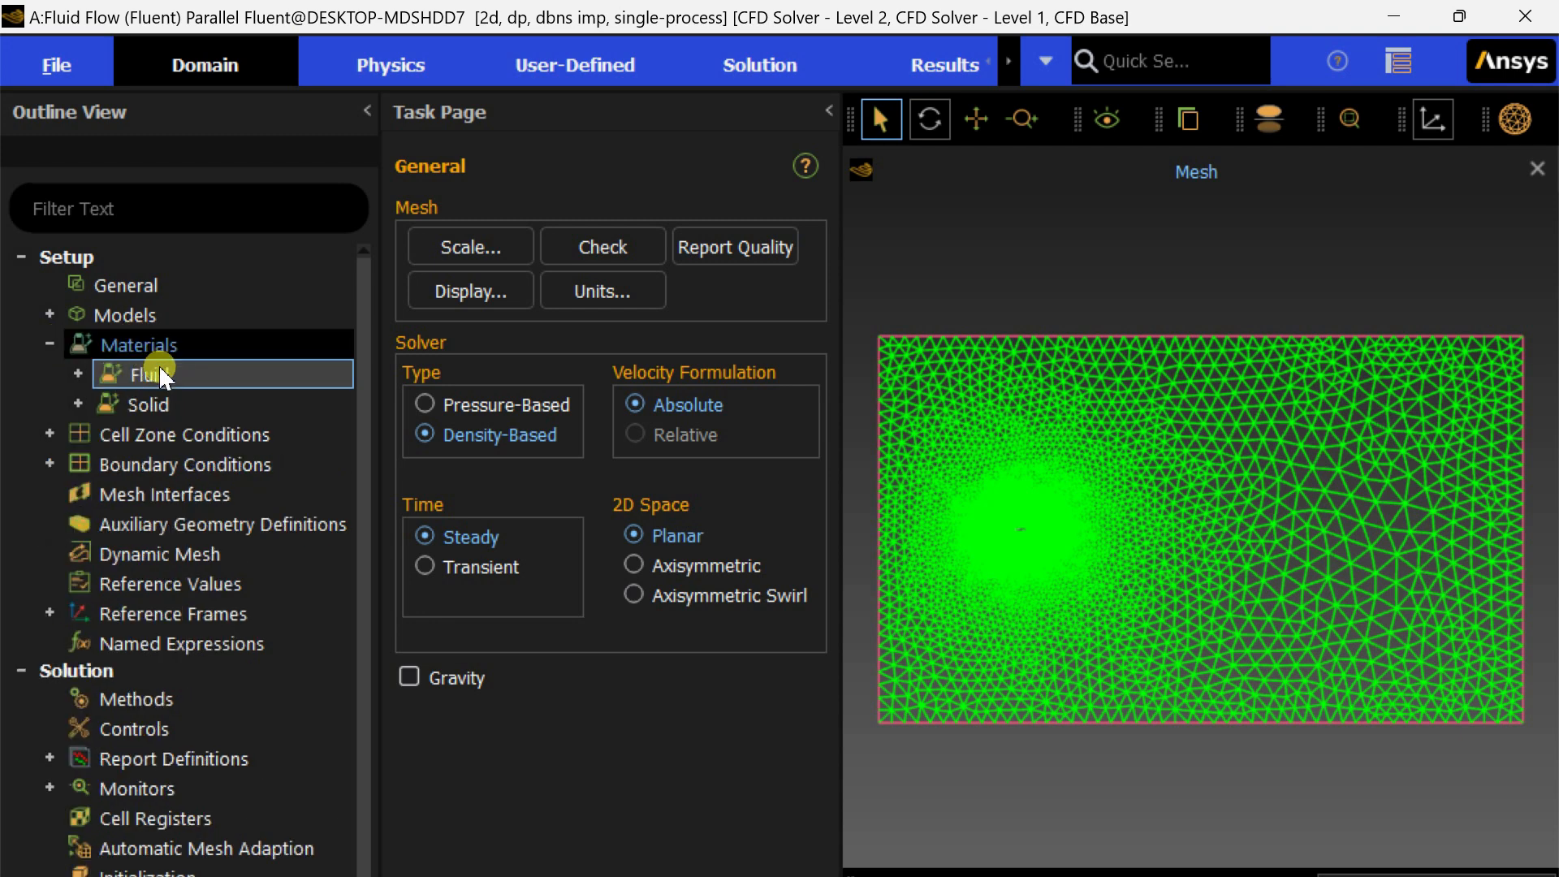
{"action": "double_click", "coordinate": [162, 374]}
{"action": "left_click", "coordinate": [162, 406]}
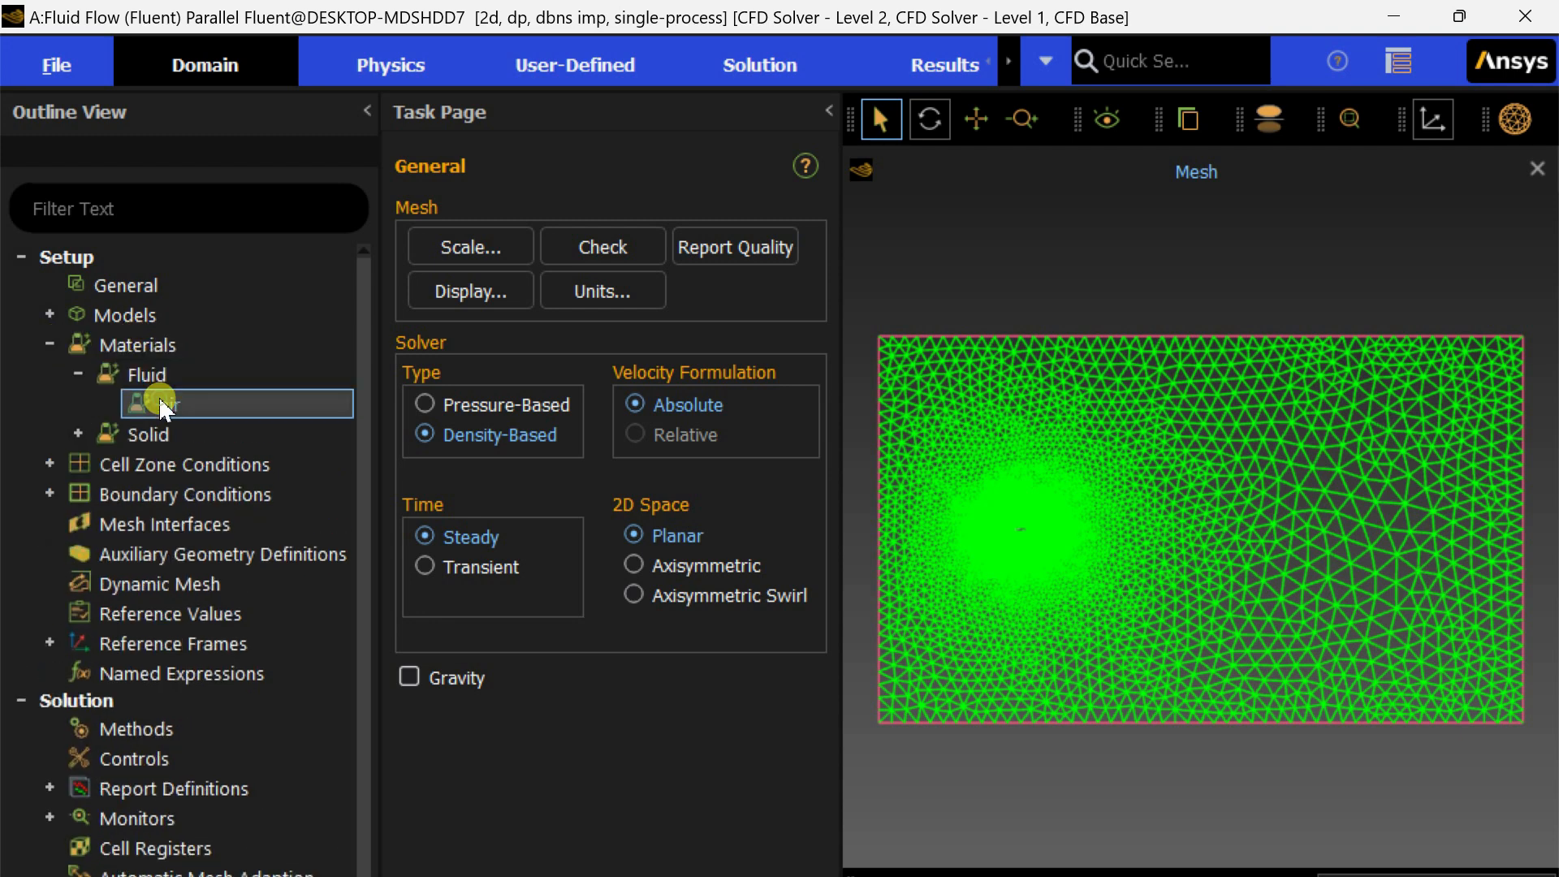
{"action": "double_click", "coordinate": [161, 406]}
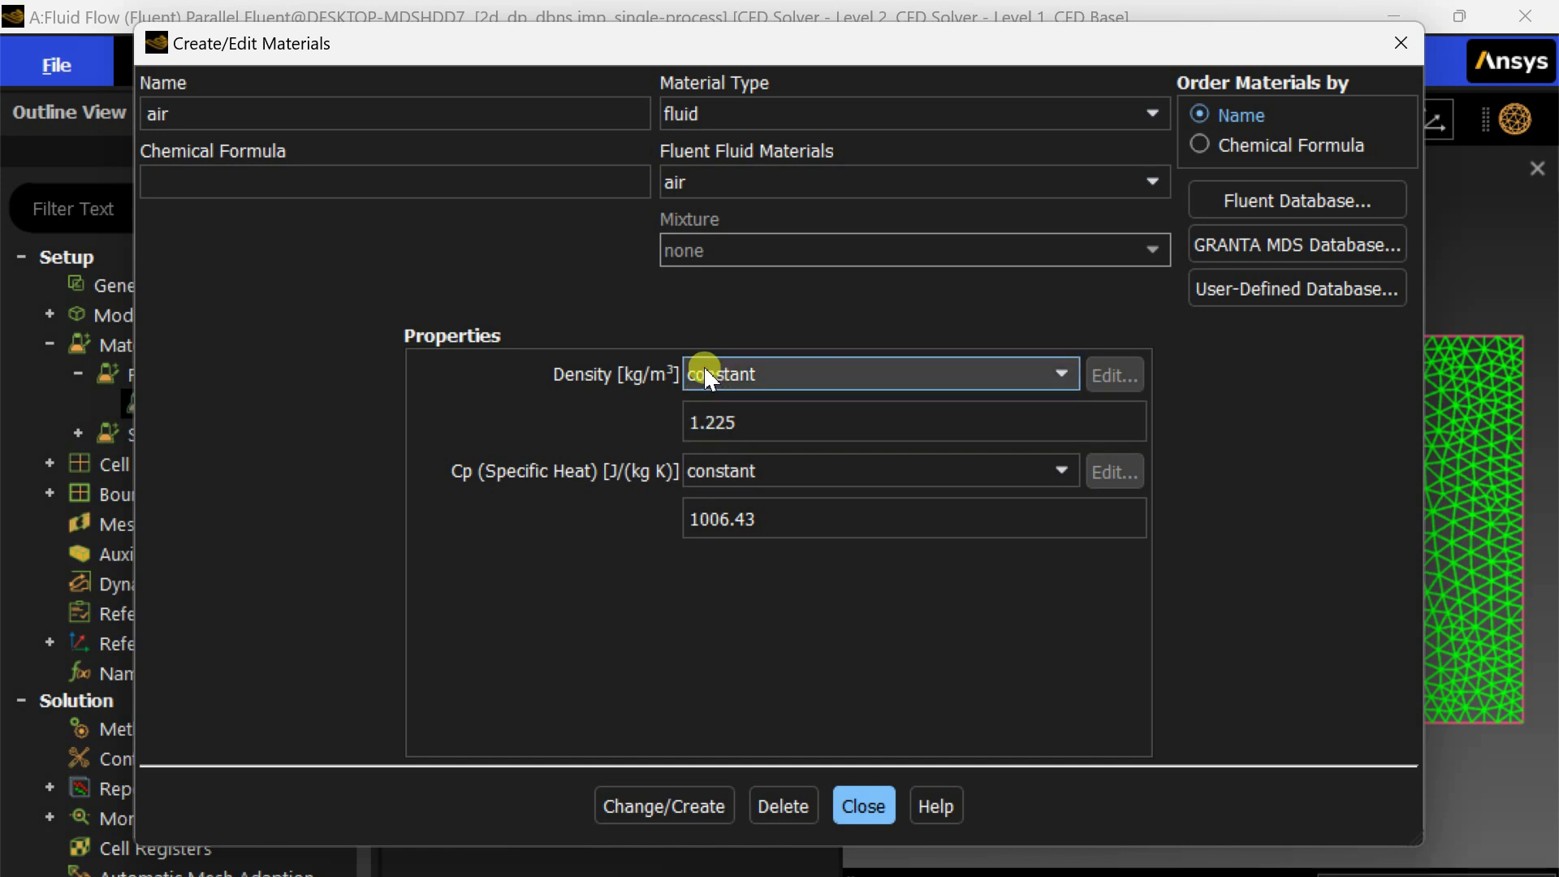
{"action": "left_click", "coordinate": [868, 373]}
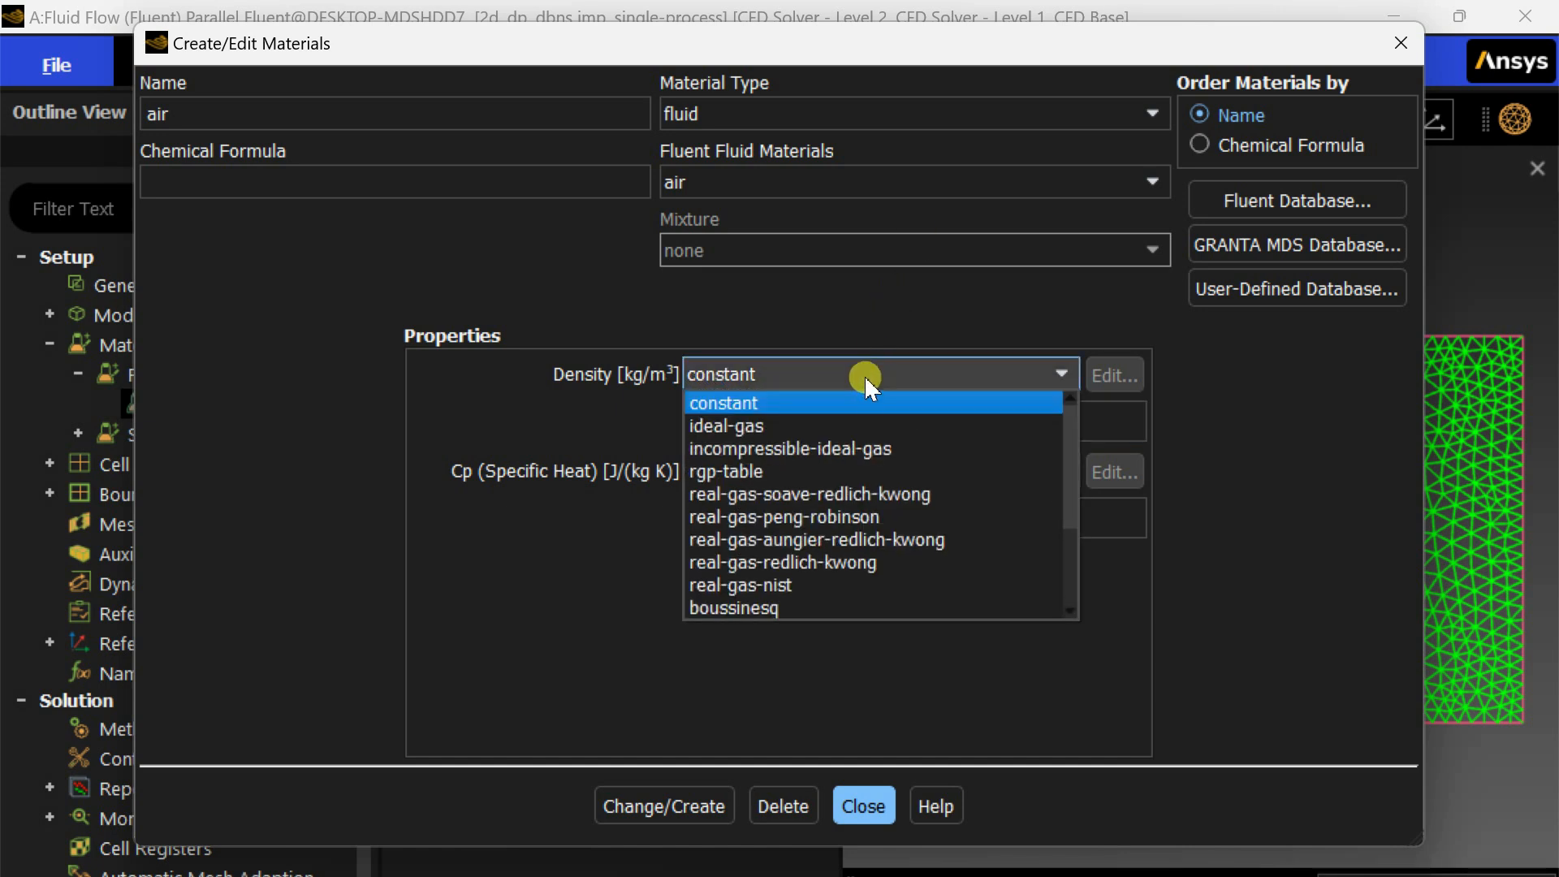
{"action": "left_click", "coordinate": [849, 426]}
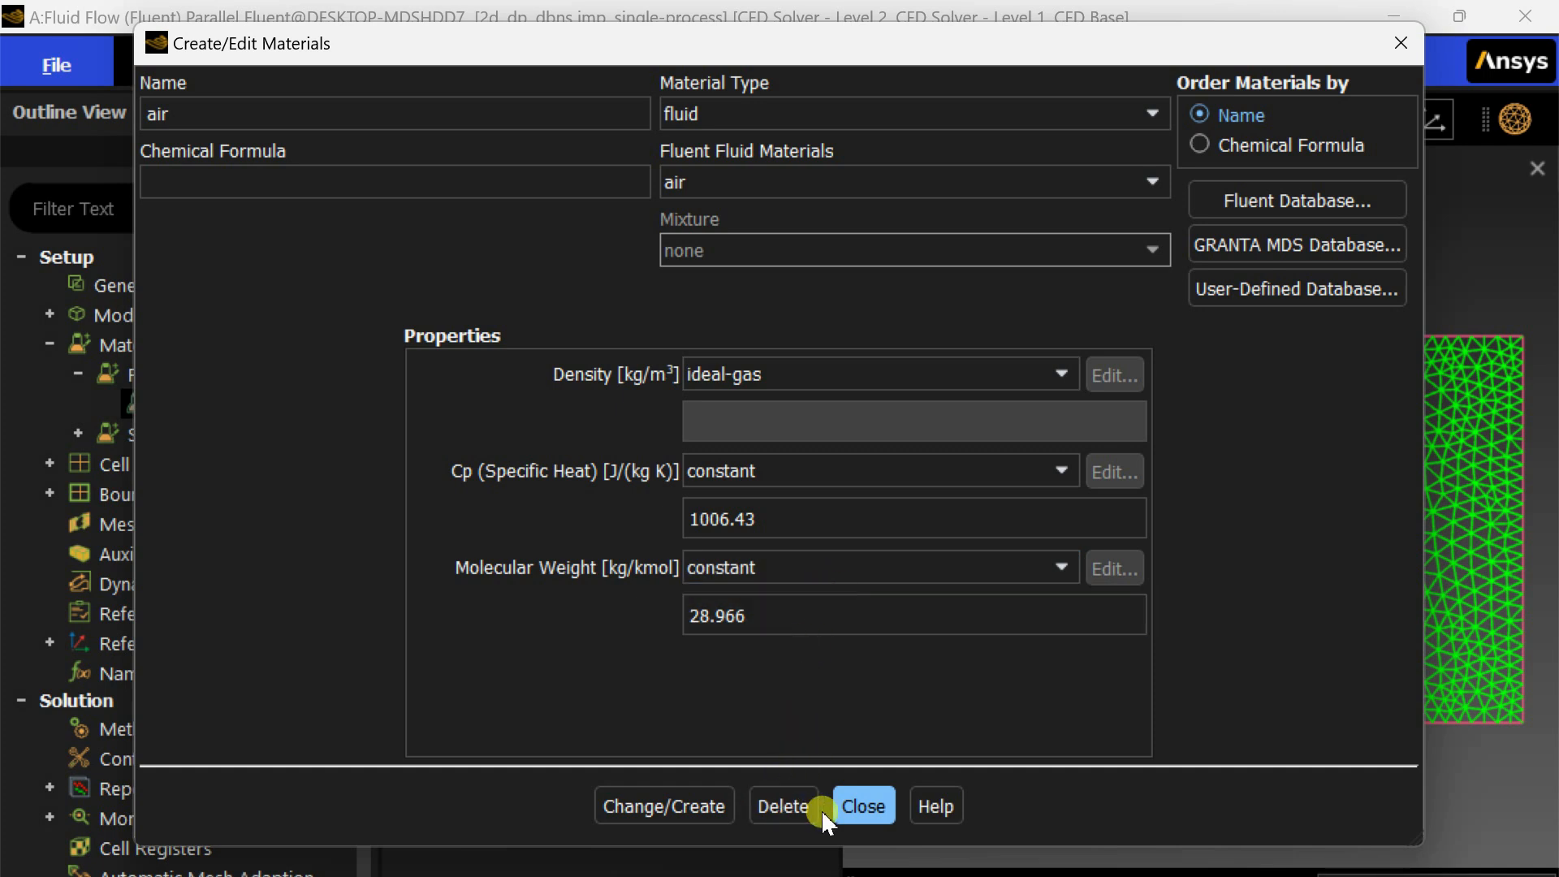
{"action": "left_click", "coordinate": [714, 809]}
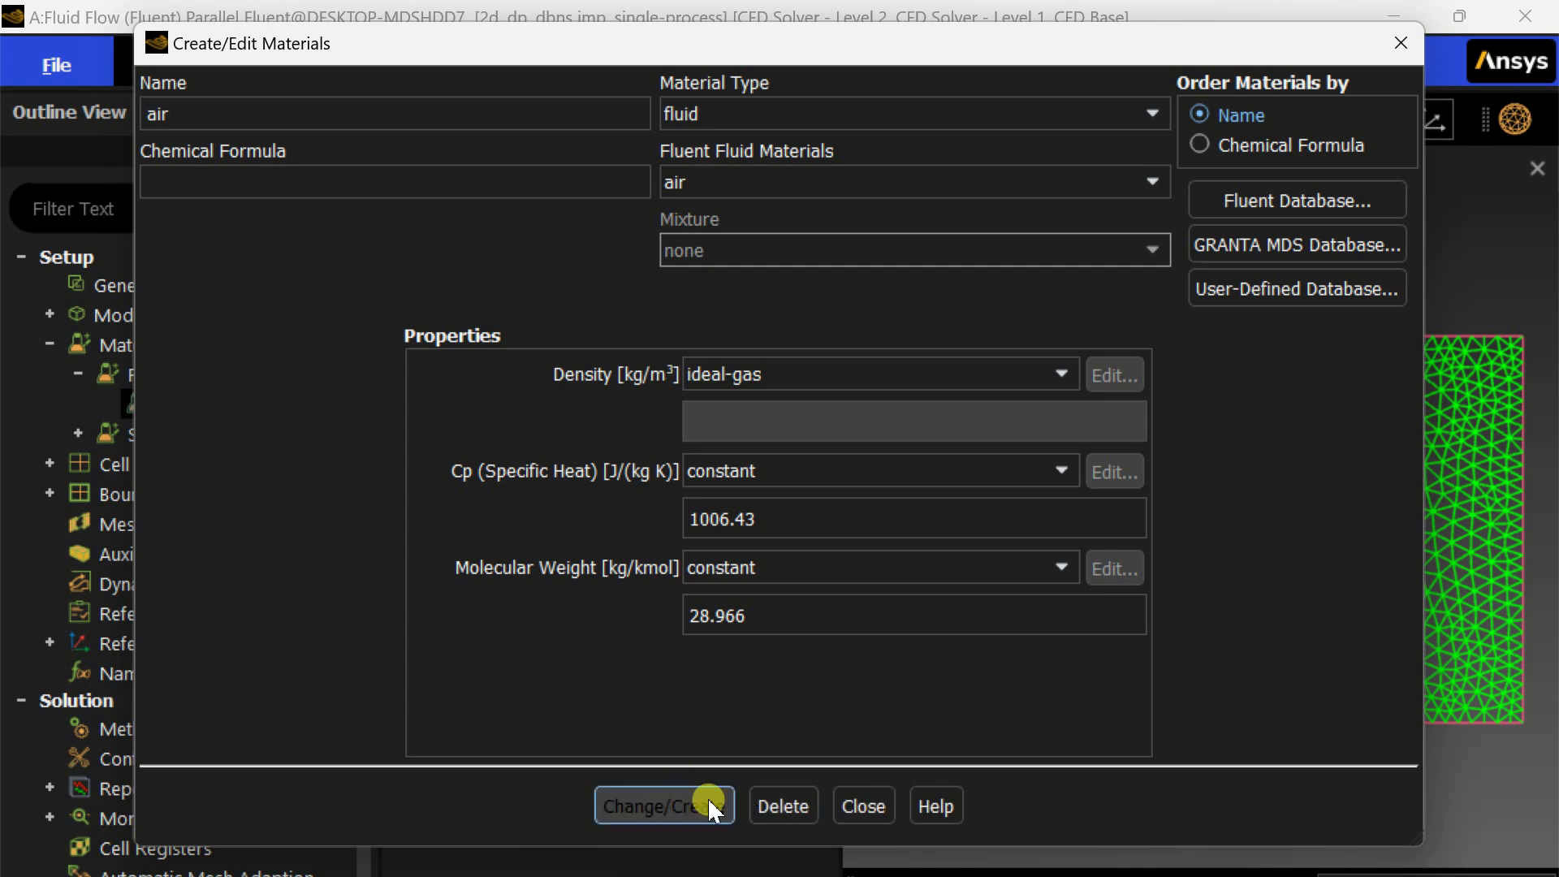
{"action": "left_click", "coordinate": [851, 794]}
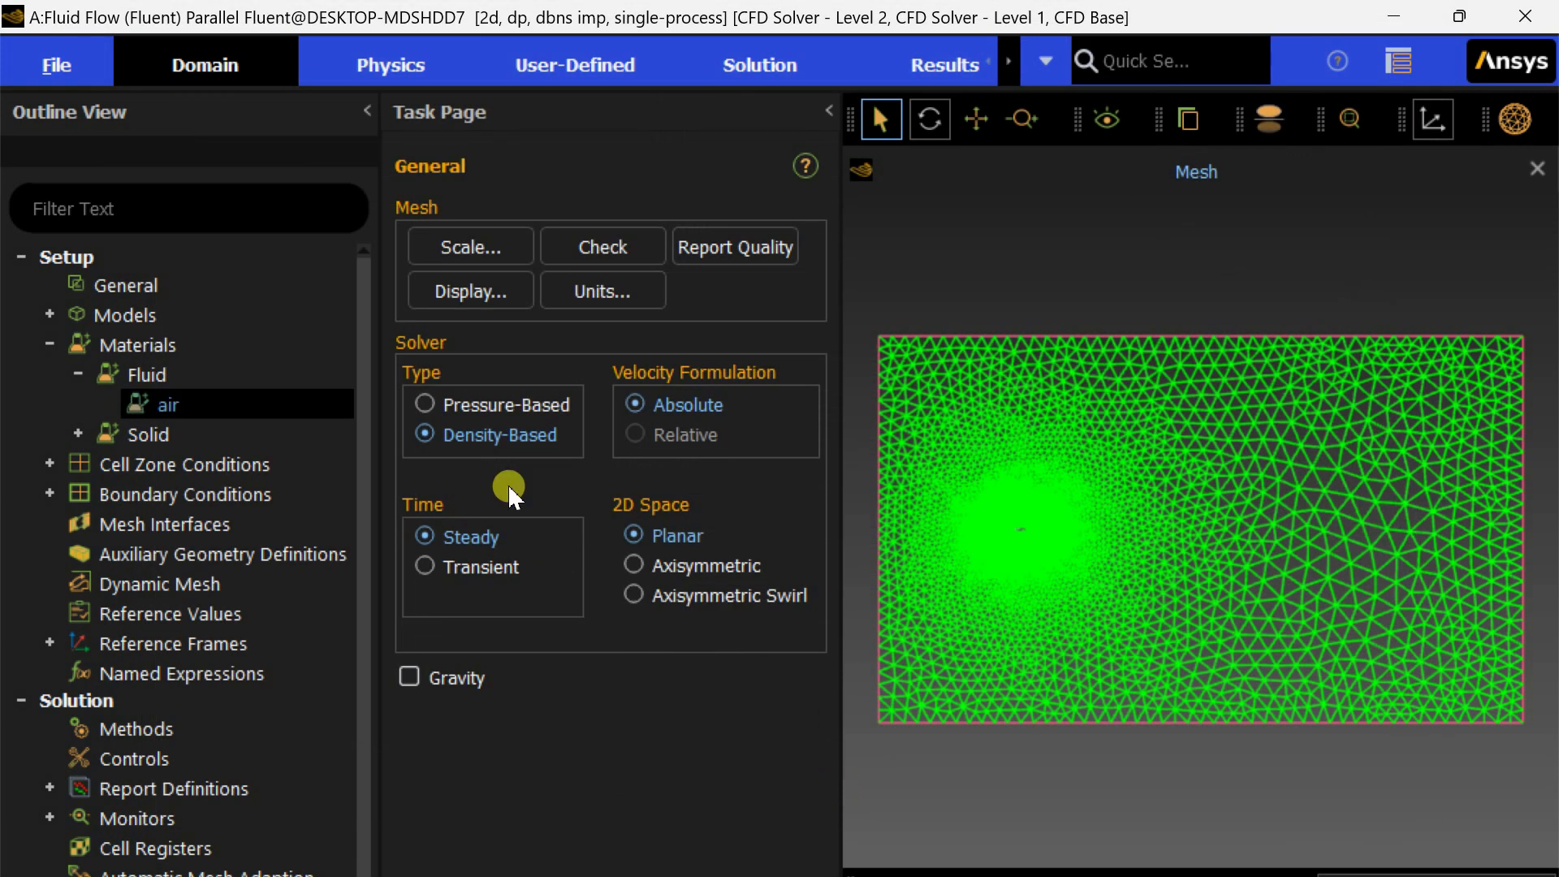
Open the pressure_far_field zone's boundary condition for editing, keeping its type as pressure-far-field.
{"action": "double_click", "coordinate": [174, 493]}
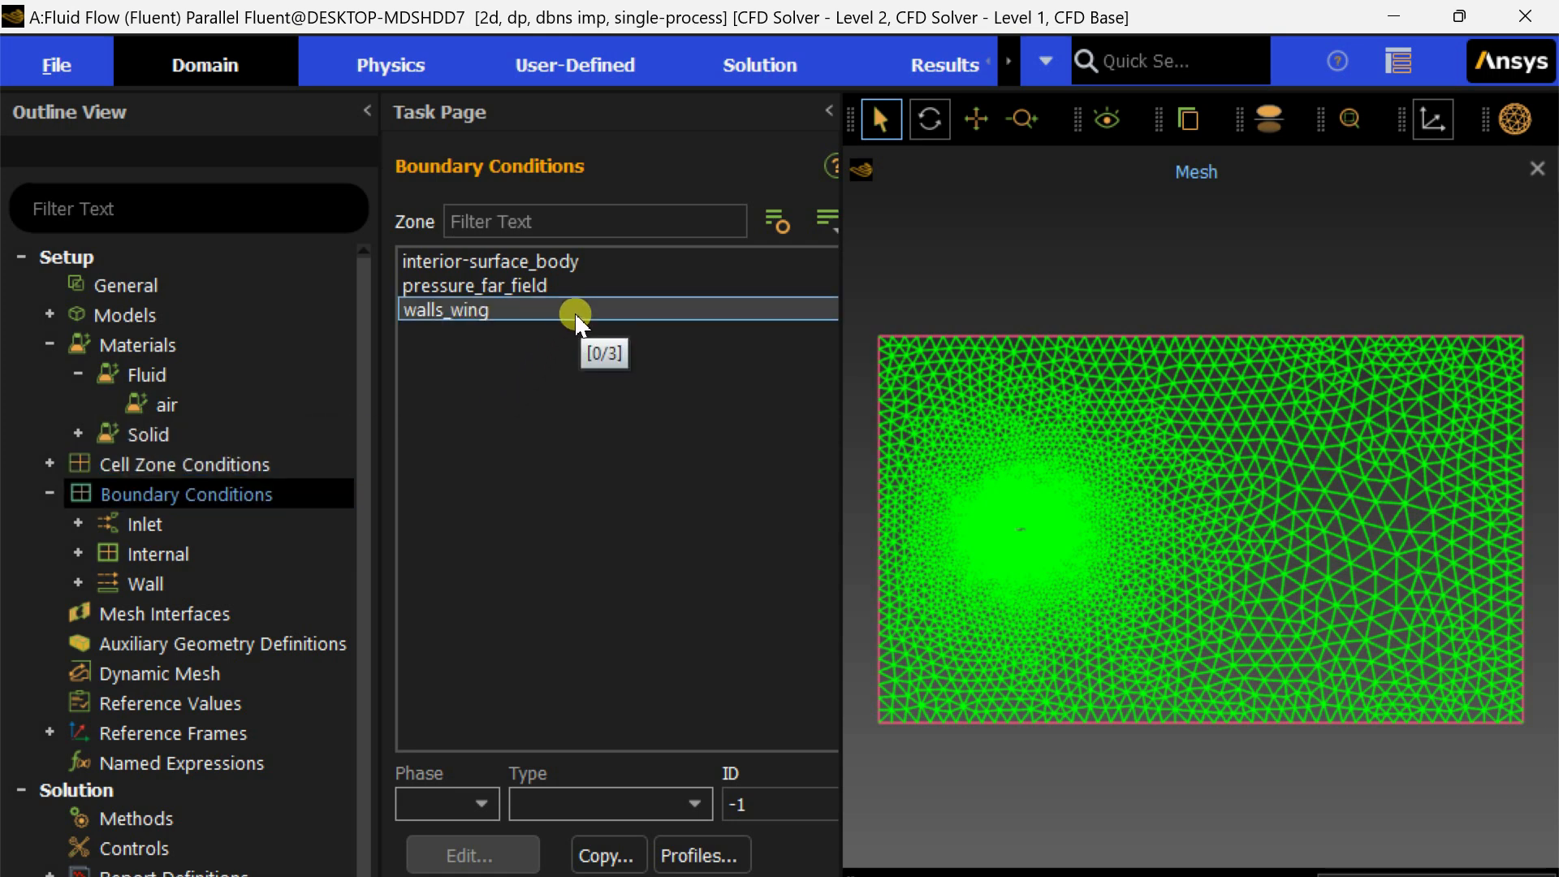
{"action": "left_click", "coordinate": [568, 289]}
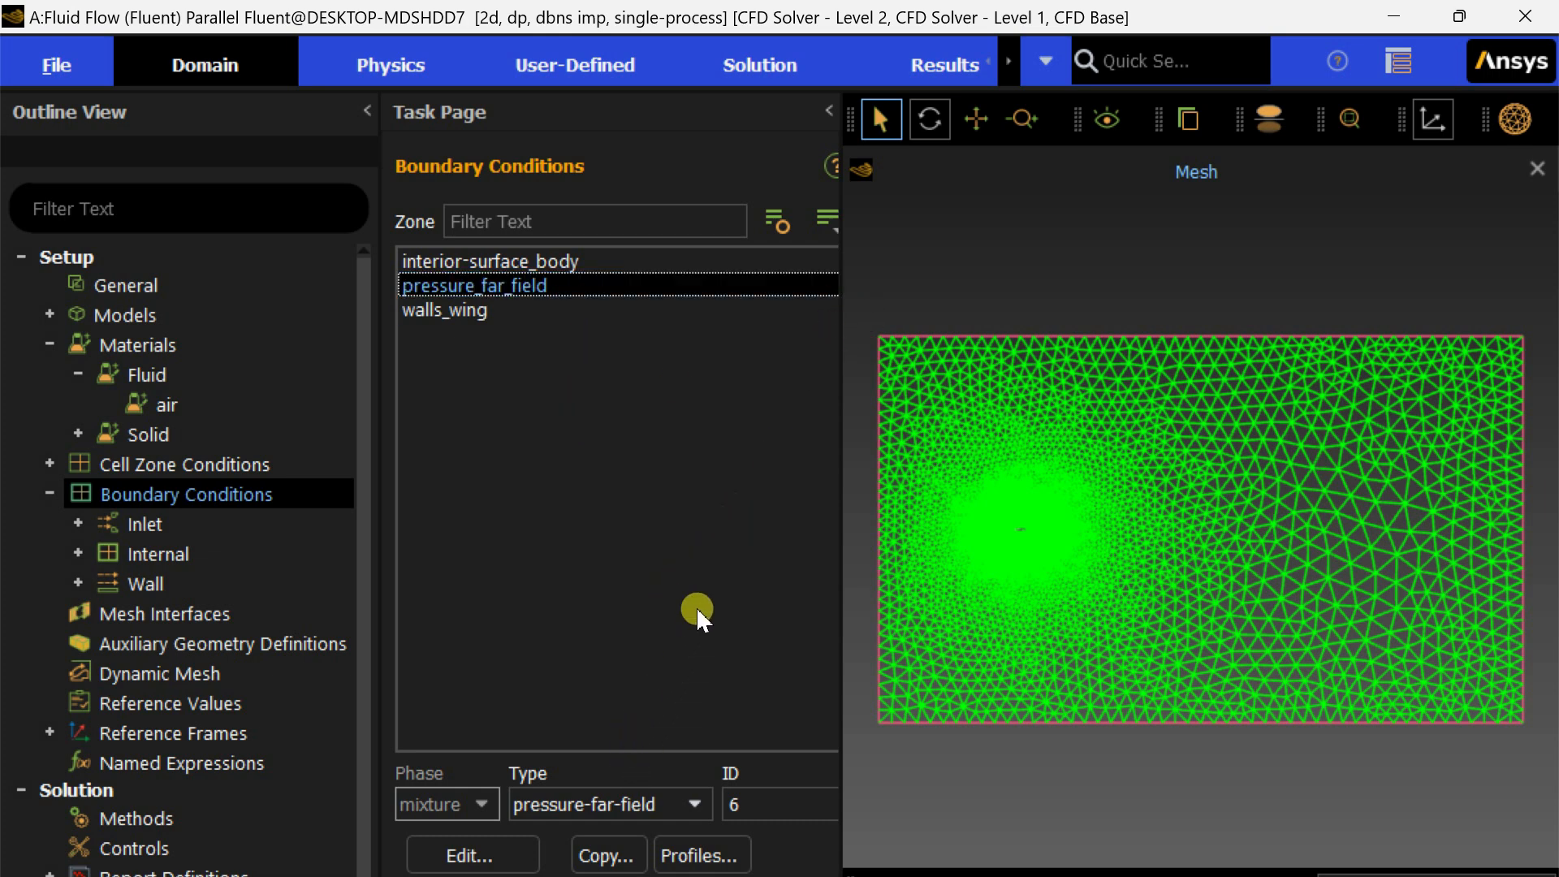
{"action": "scroll", "coordinate": [741, 600], "scroll_direction": "up", "scroll_amount": 1}
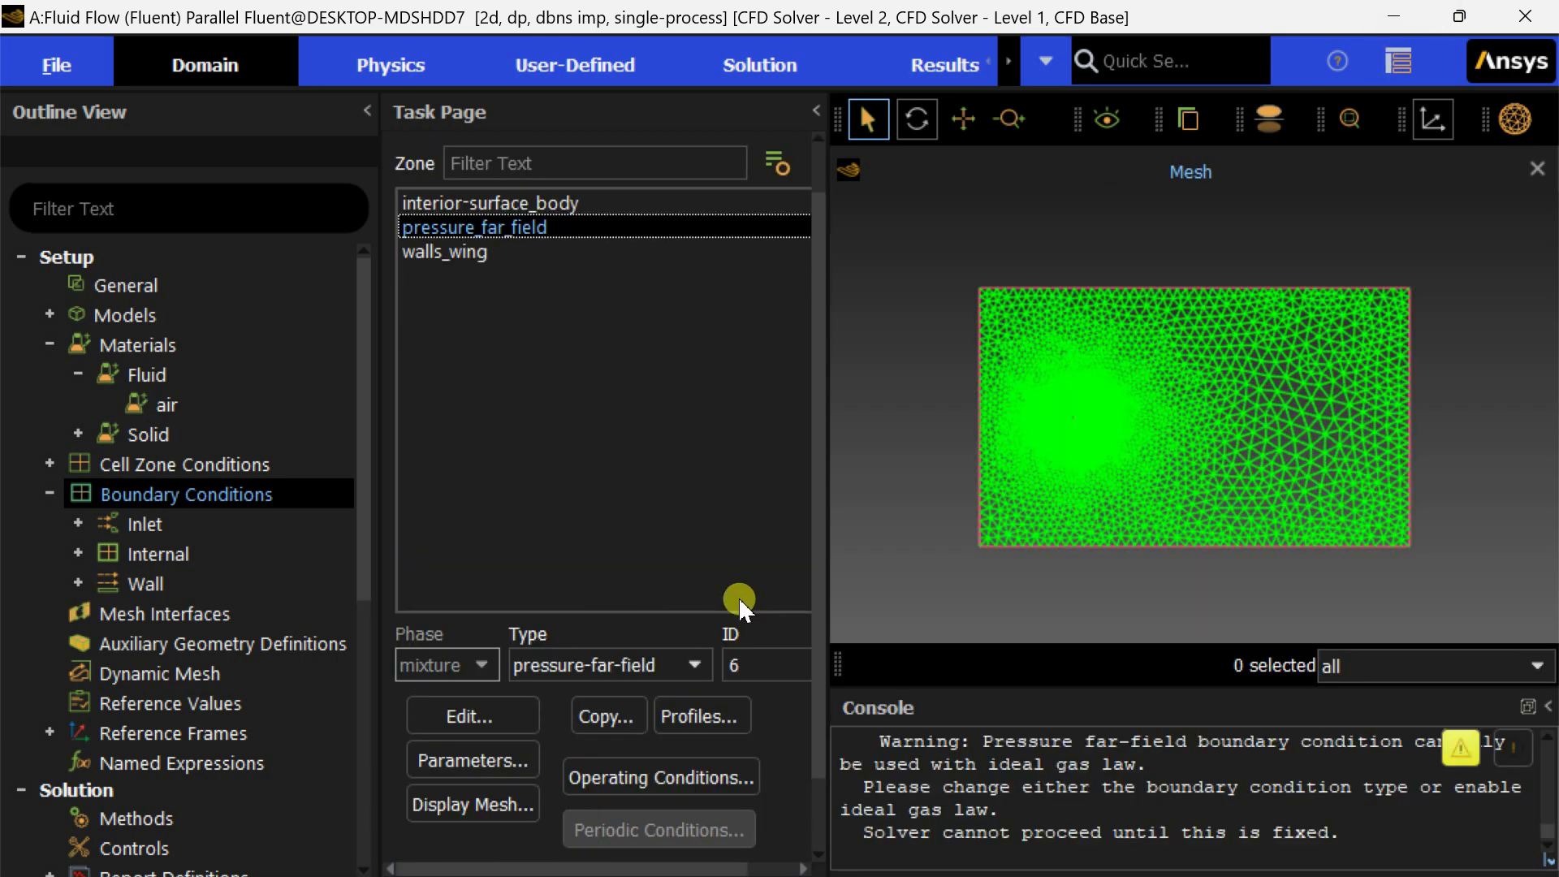
{"action": "scroll", "coordinate": [738, 591], "scroll_direction": "up", "scroll_amount": 1}
{"action": "scroll", "coordinate": [739, 591], "scroll_direction": "down", "scroll_amount": 1}
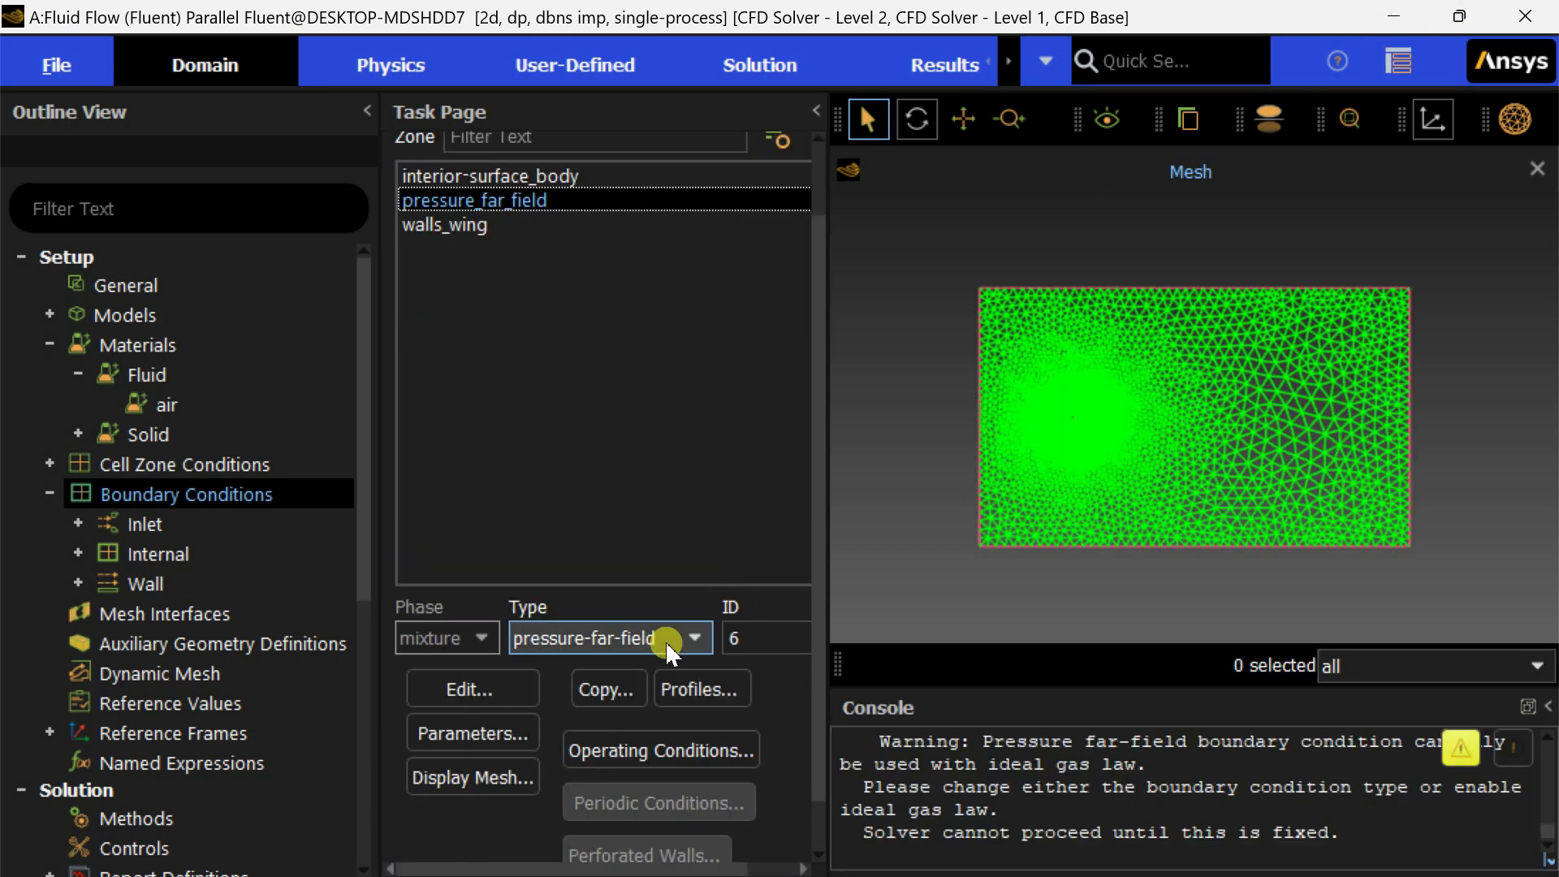
{"action": "left_click", "coordinate": [630, 638]}
{"action": "left_click", "coordinate": [627, 645]}
{"action": "left_click", "coordinate": [495, 689]}
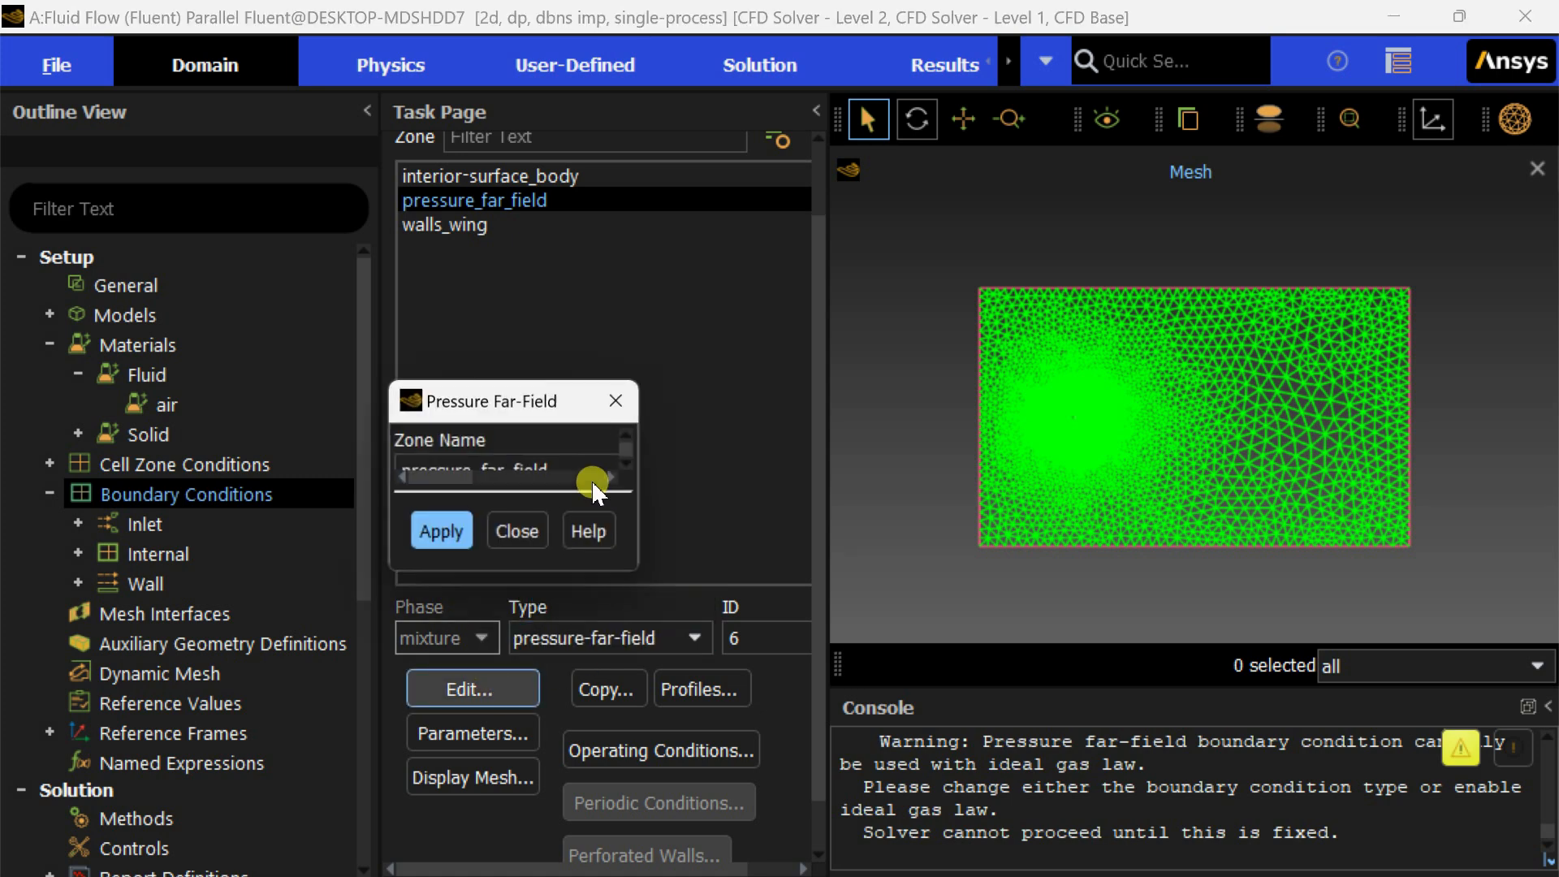
Set the far field's gauge pressure to 101325 Pa and Mach number to 3, check its thermal settings, and apply the condition.
{"action": "left_click_drag", "start_coordinate": [628, 381], "coordinate": [679, 132]}
{"action": "left_click", "coordinate": [768, 324]}
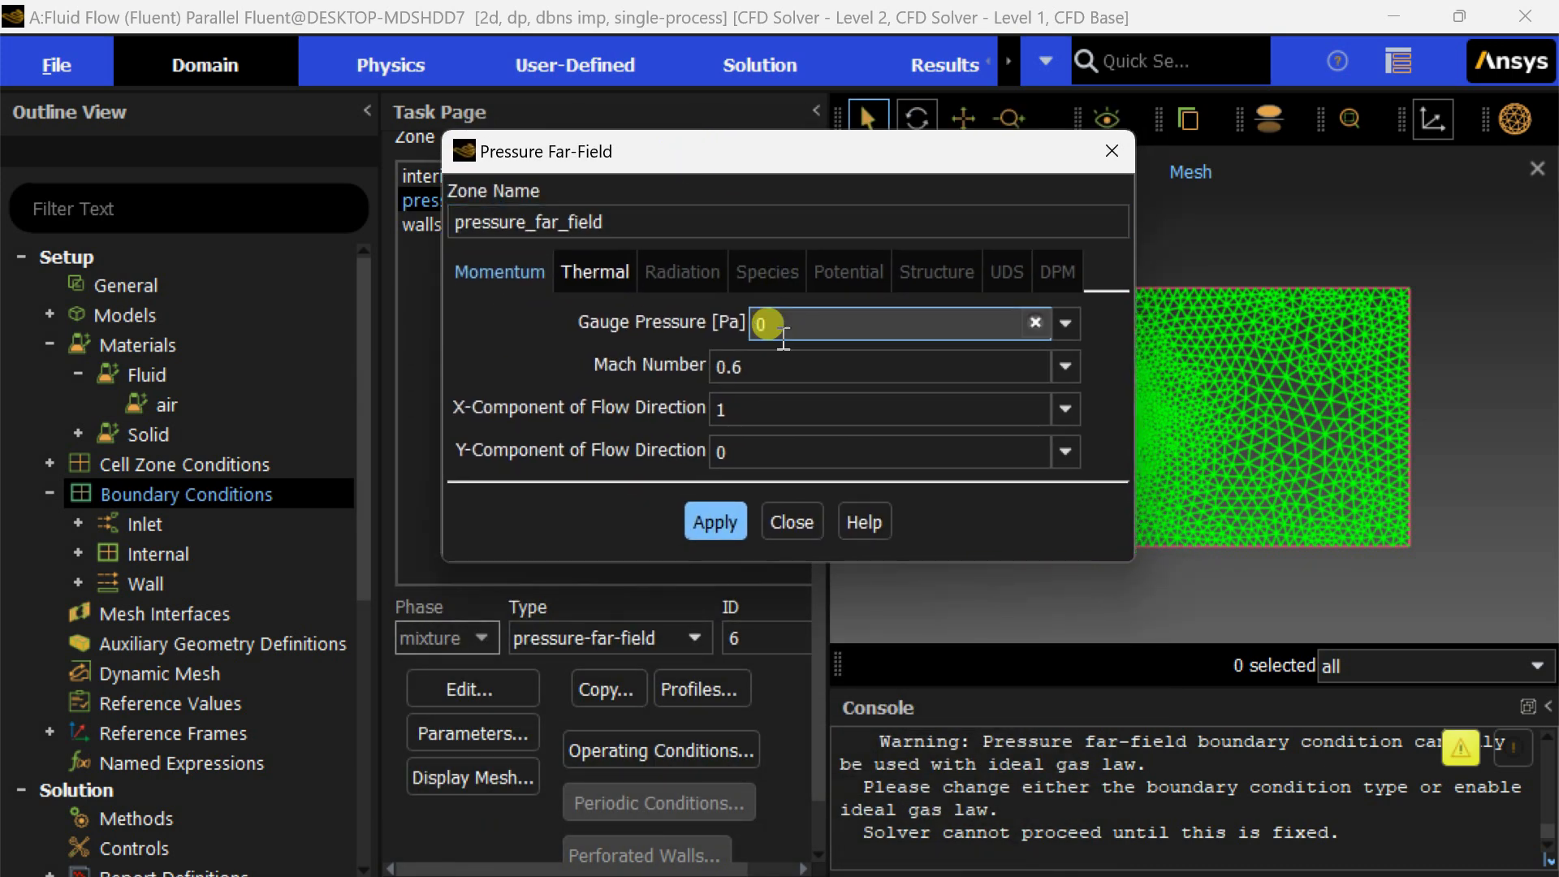
{"action": "left_click_drag", "start_coordinate": [768, 324], "coordinate": [748, 329]}
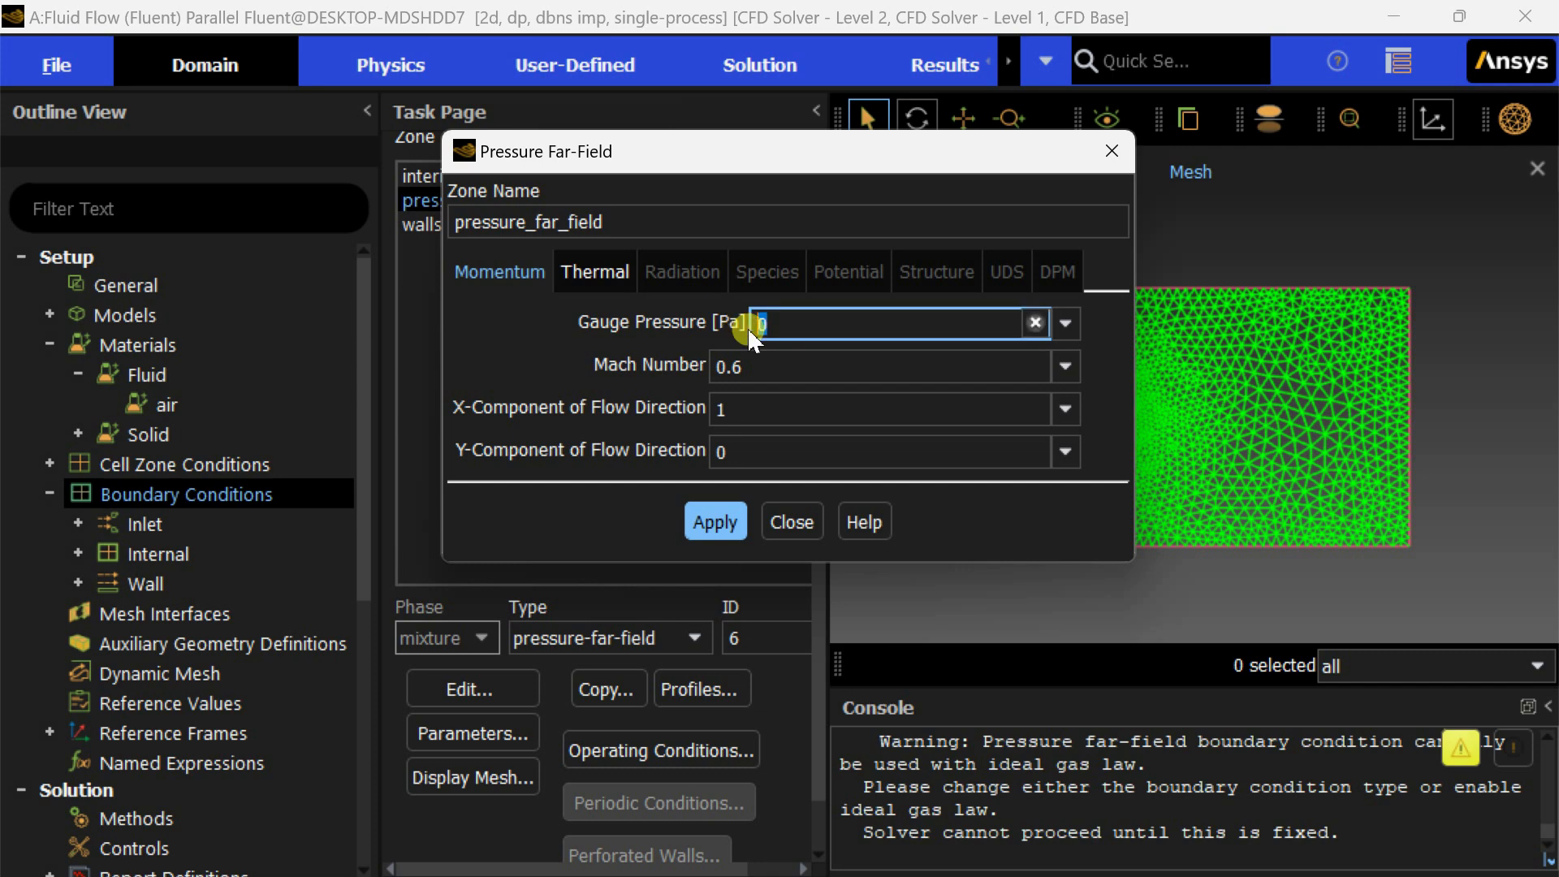
{"action": "type", "text": "101325"}
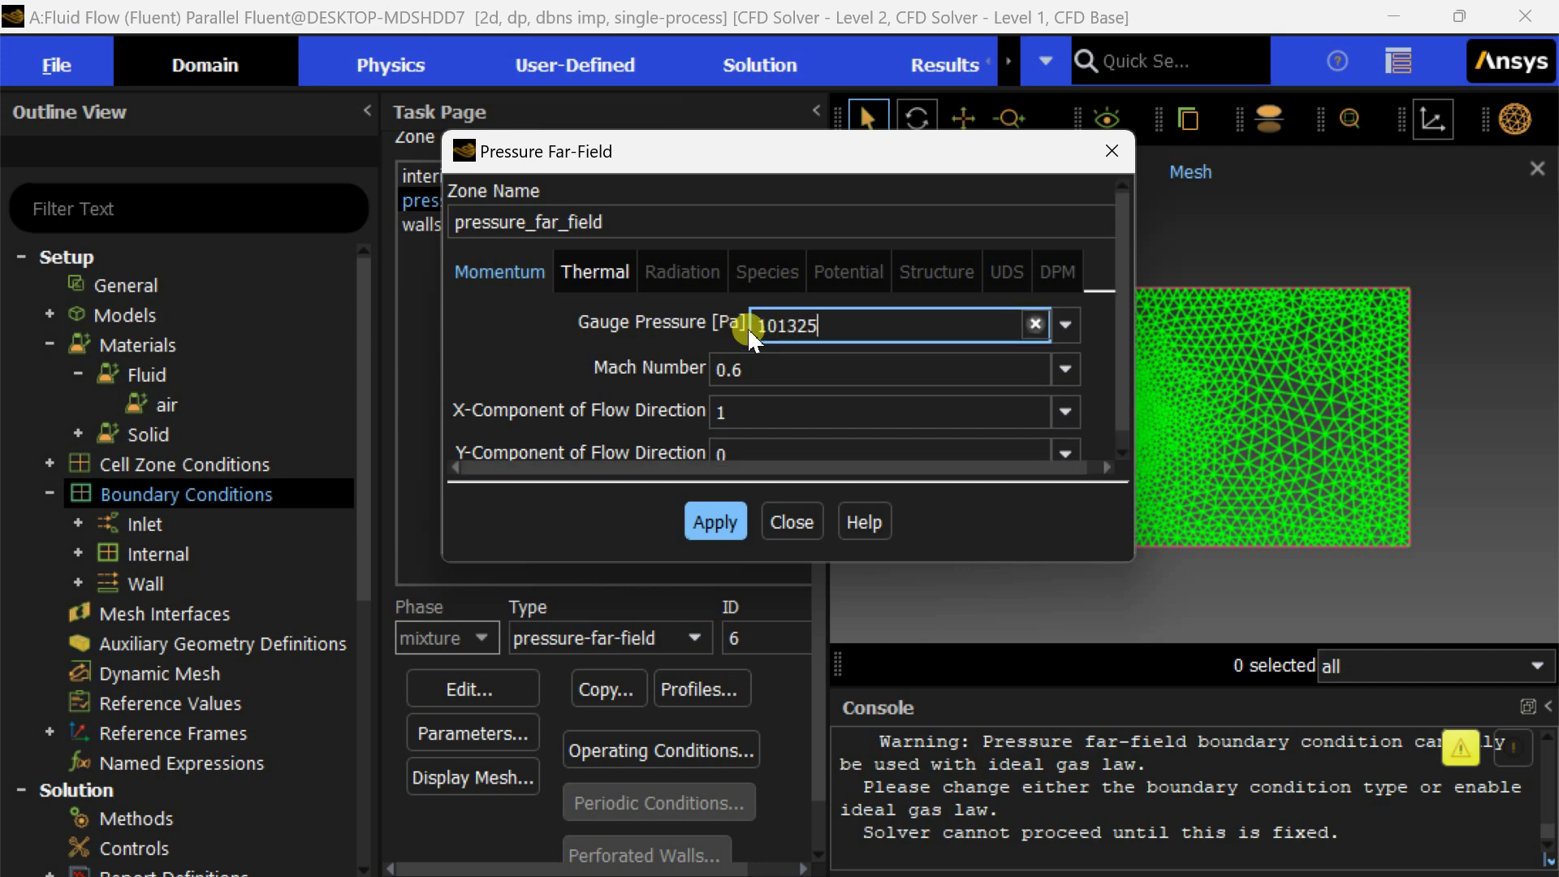
{"action": "key", "text": "Tab"}
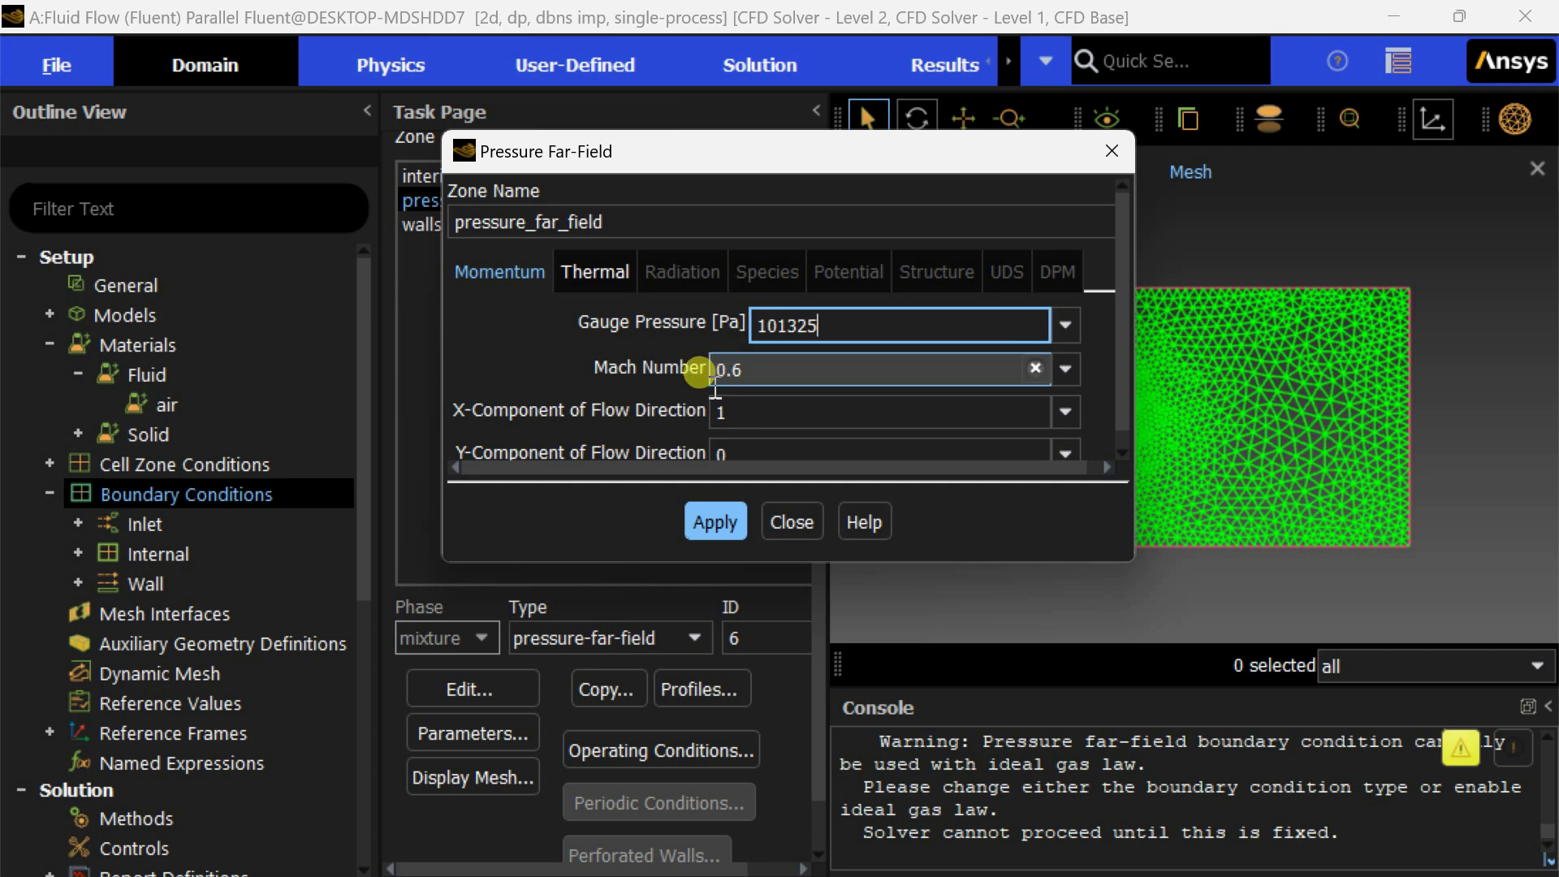
{"action": "left_click_drag", "start_coordinate": [746, 372], "coordinate": [665, 378]}
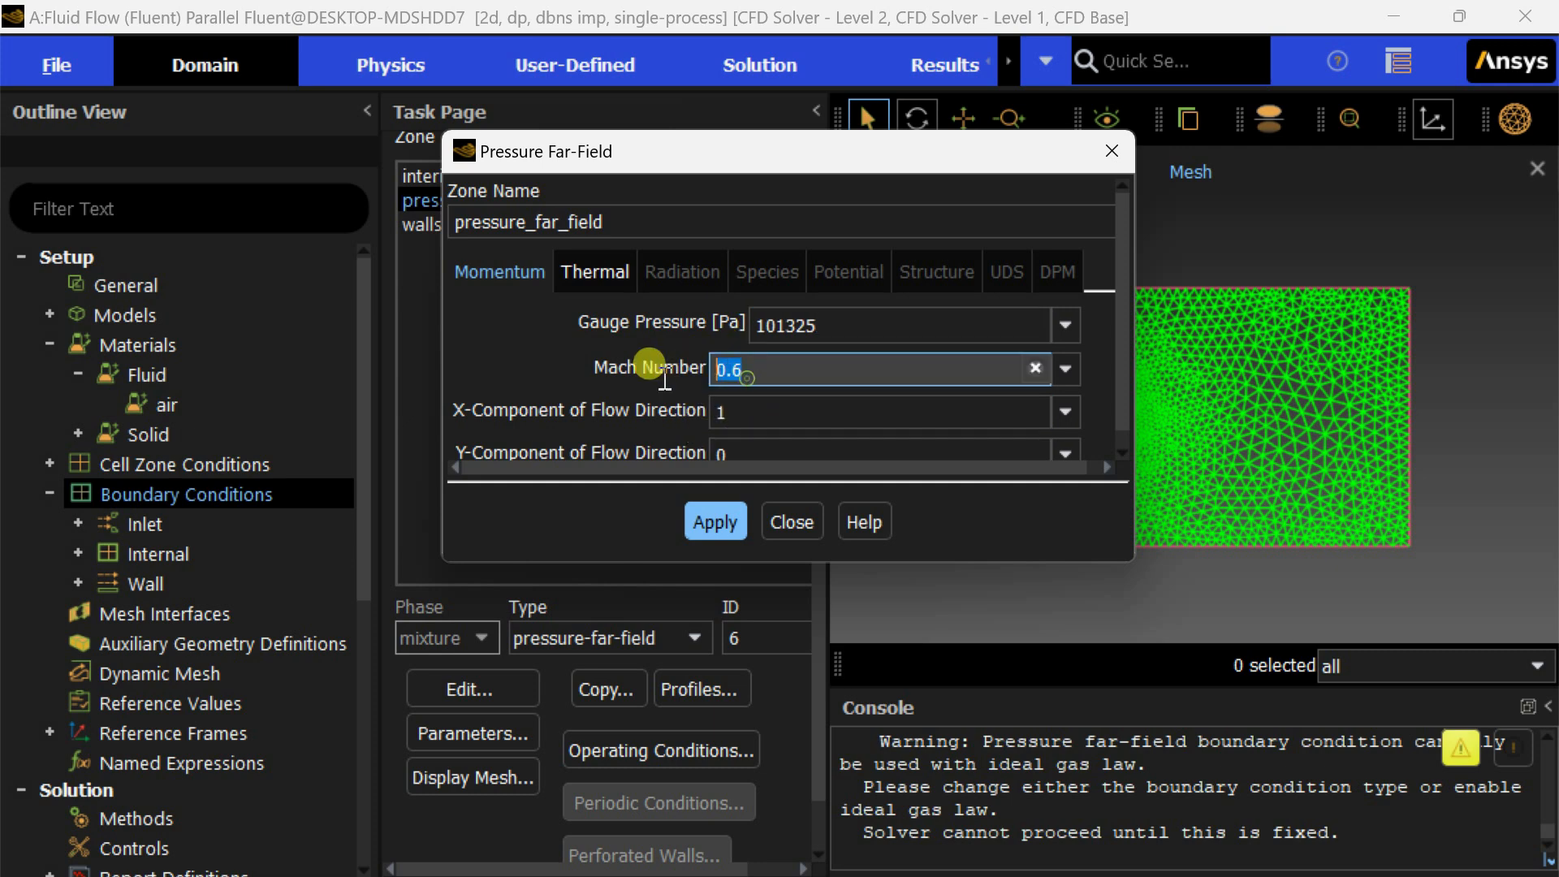
{"action": "type", "text": "3"}
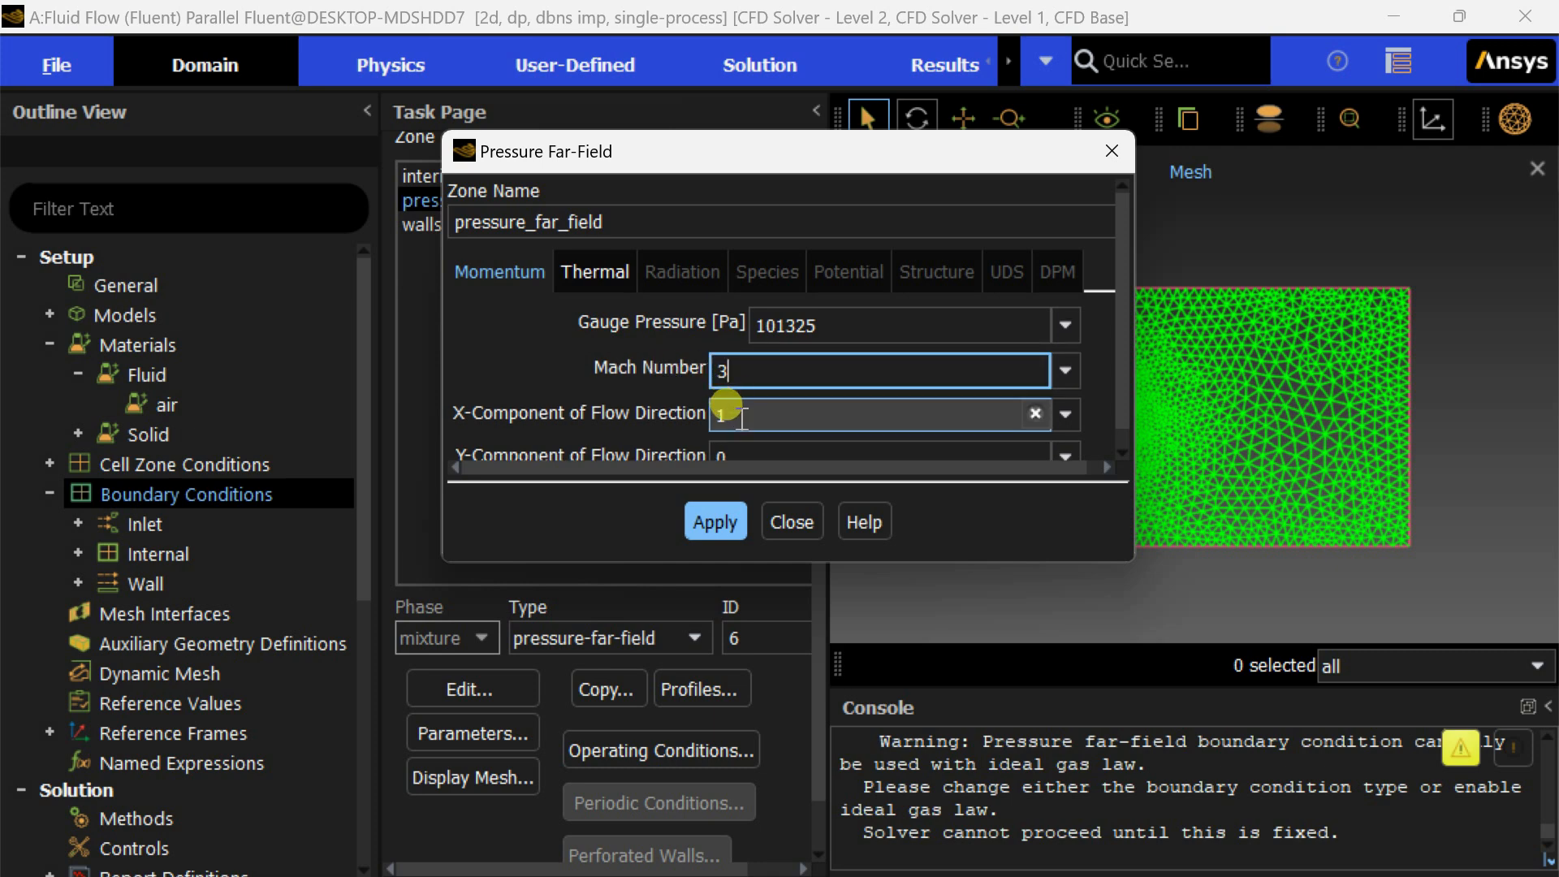
{"action": "left_click", "coordinate": [614, 273]}
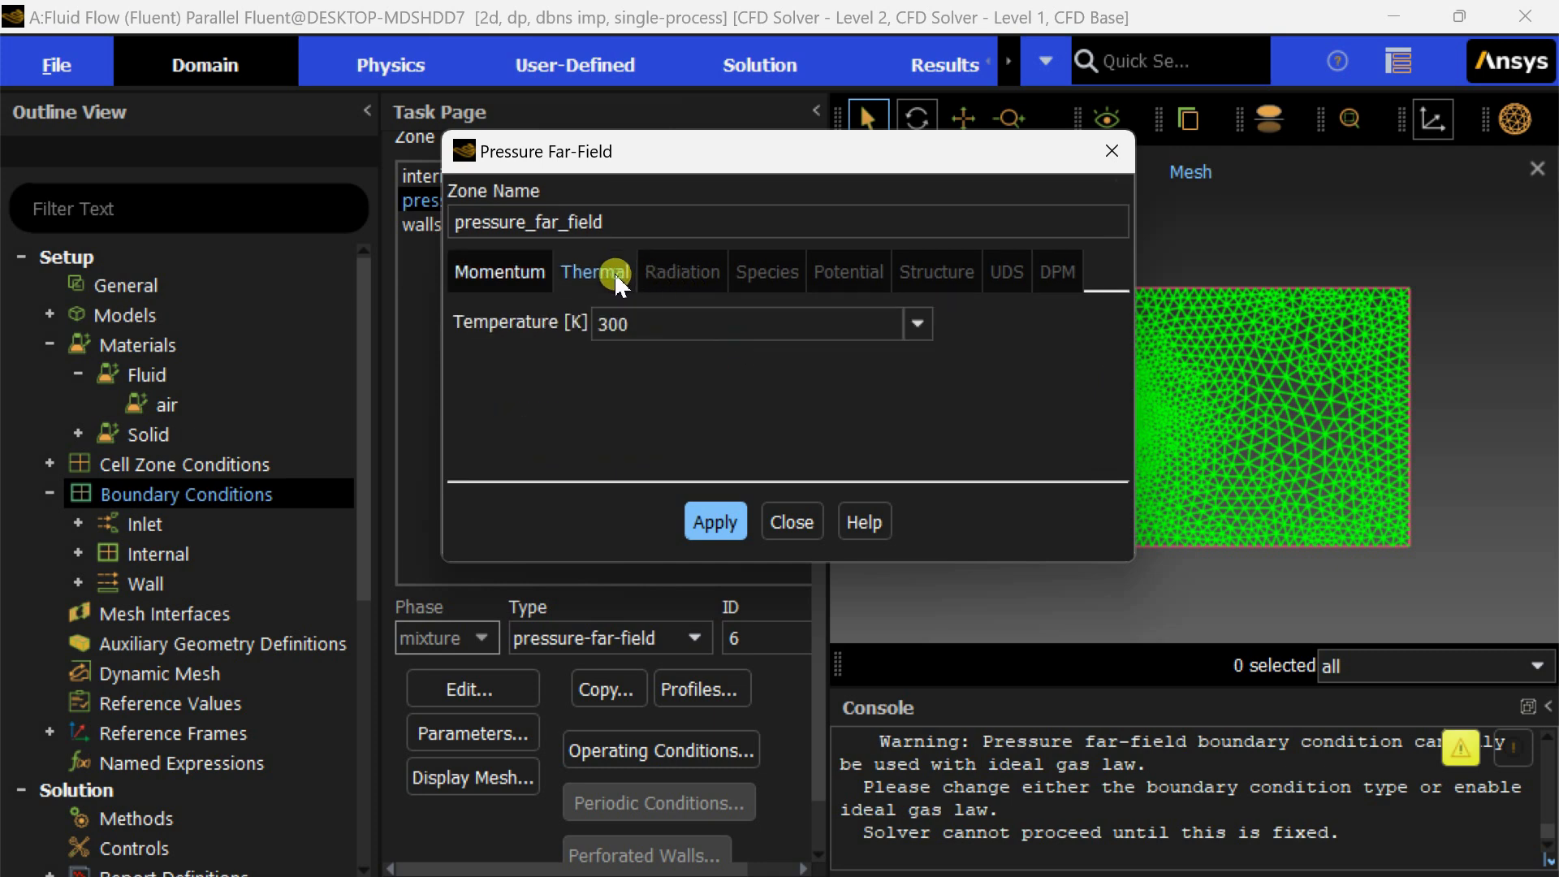
{"action": "left_click", "coordinate": [543, 284]}
{"action": "left_click", "coordinate": [713, 519]}
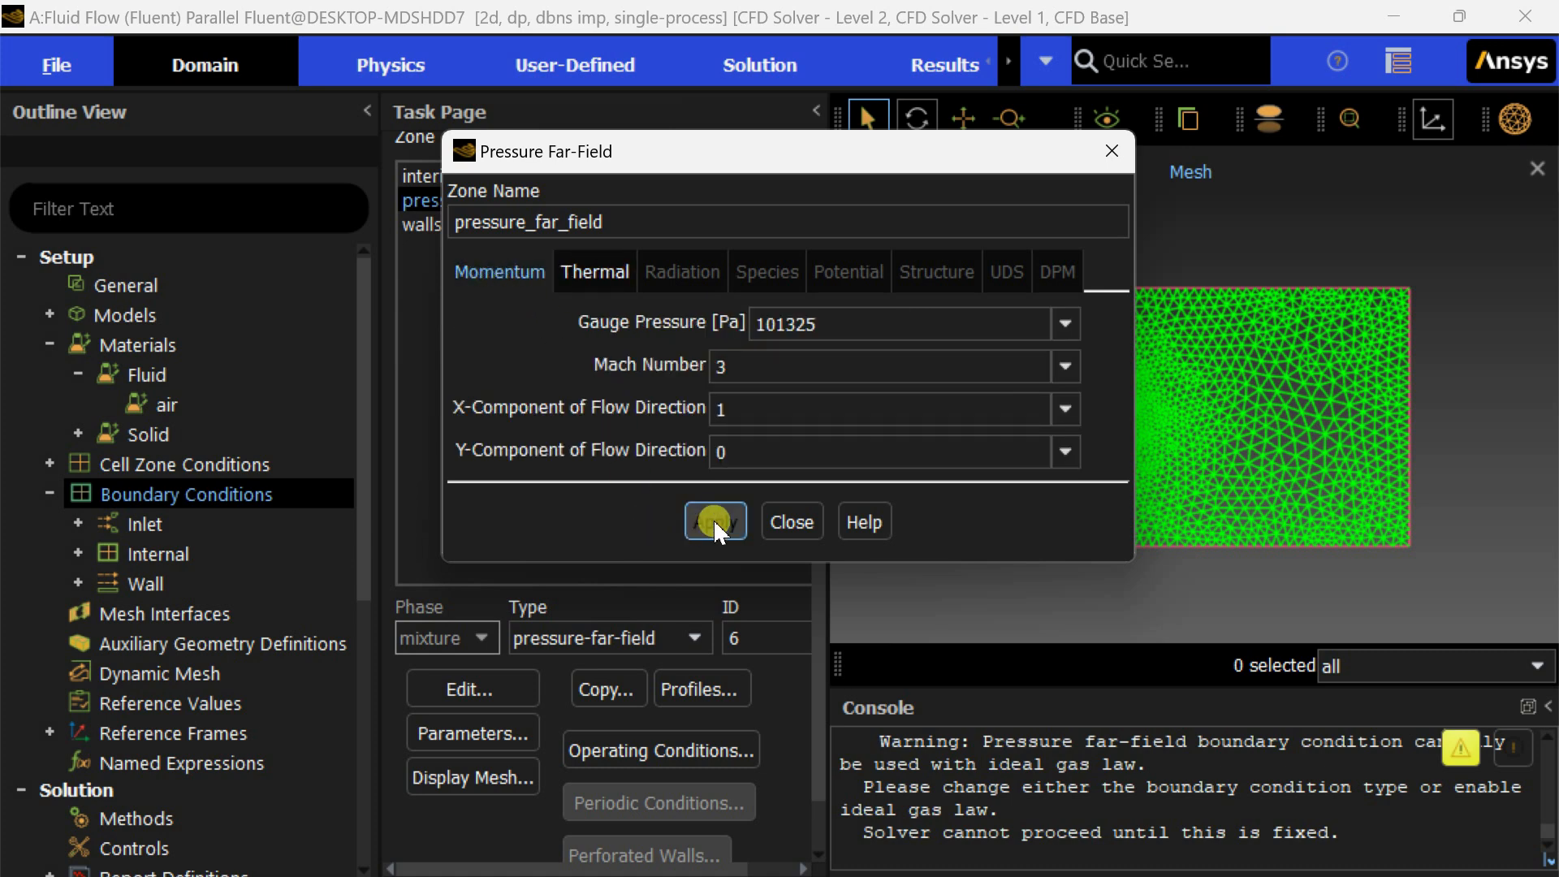
{"action": "left_click", "coordinate": [792, 522]}
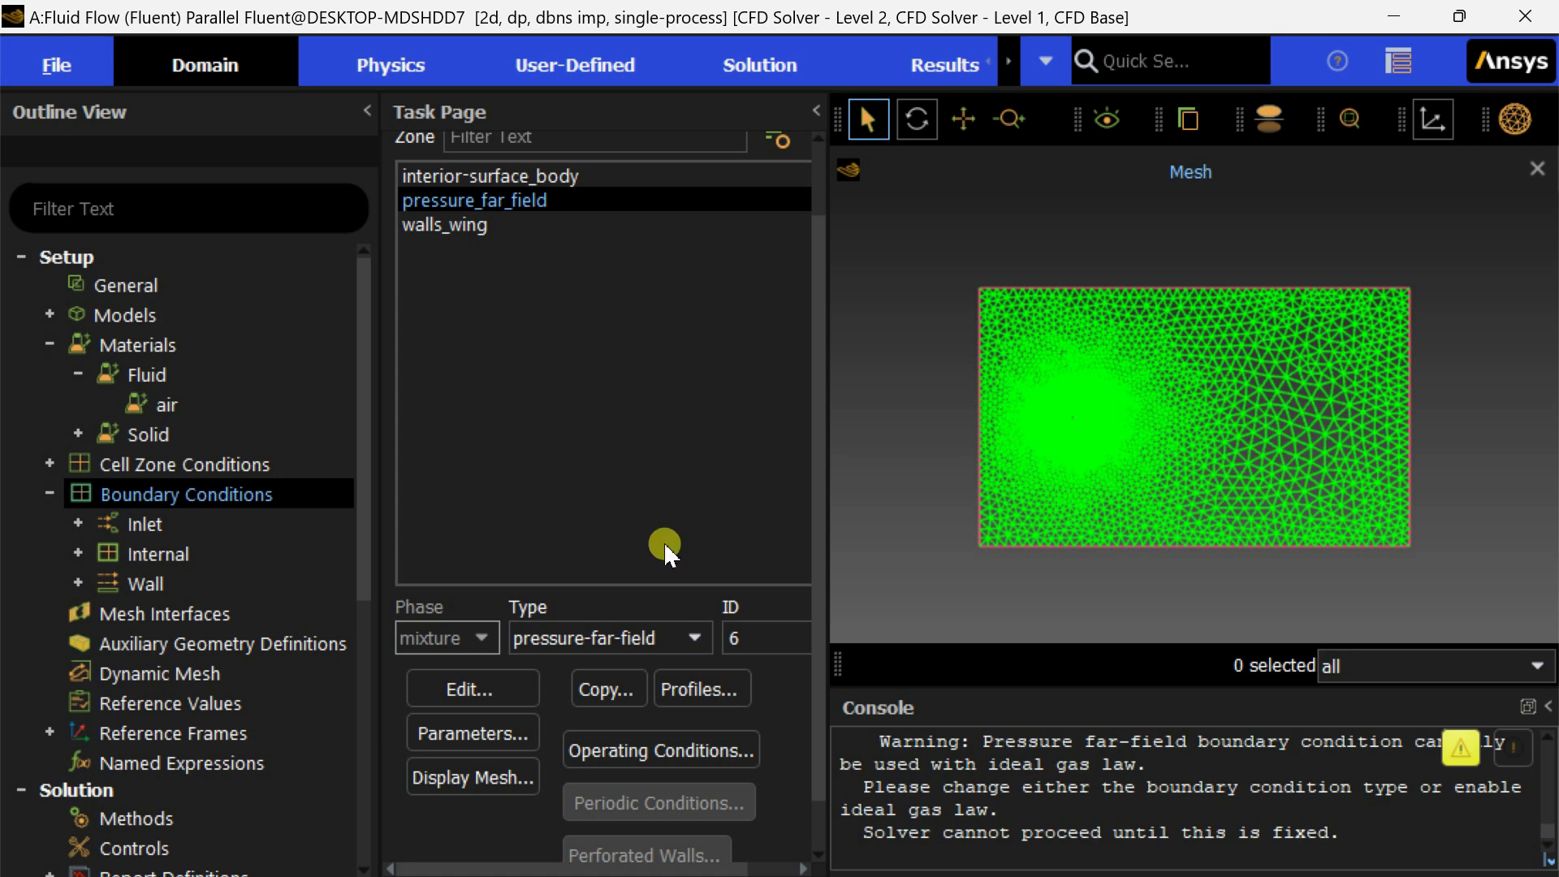
Set the operating pressure to 0 Pa in the operating conditions.
{"action": "left_click", "coordinate": [662, 752]}
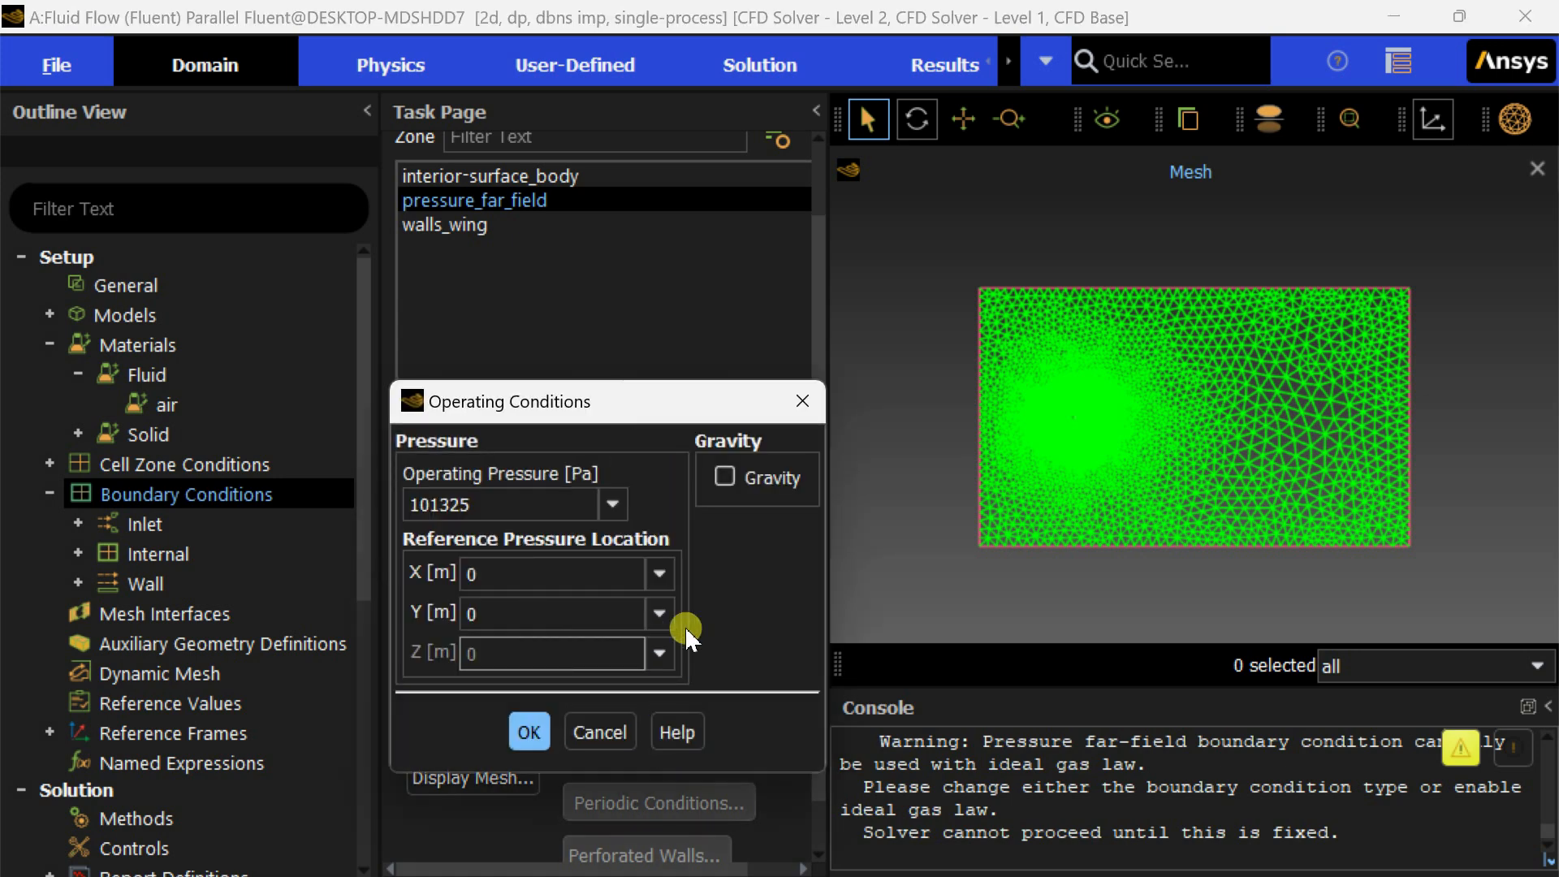
{"action": "left_click_drag", "start_coordinate": [696, 401], "coordinate": [776, 197]}
{"action": "left_click_drag", "start_coordinate": [609, 301], "coordinate": [449, 304]}
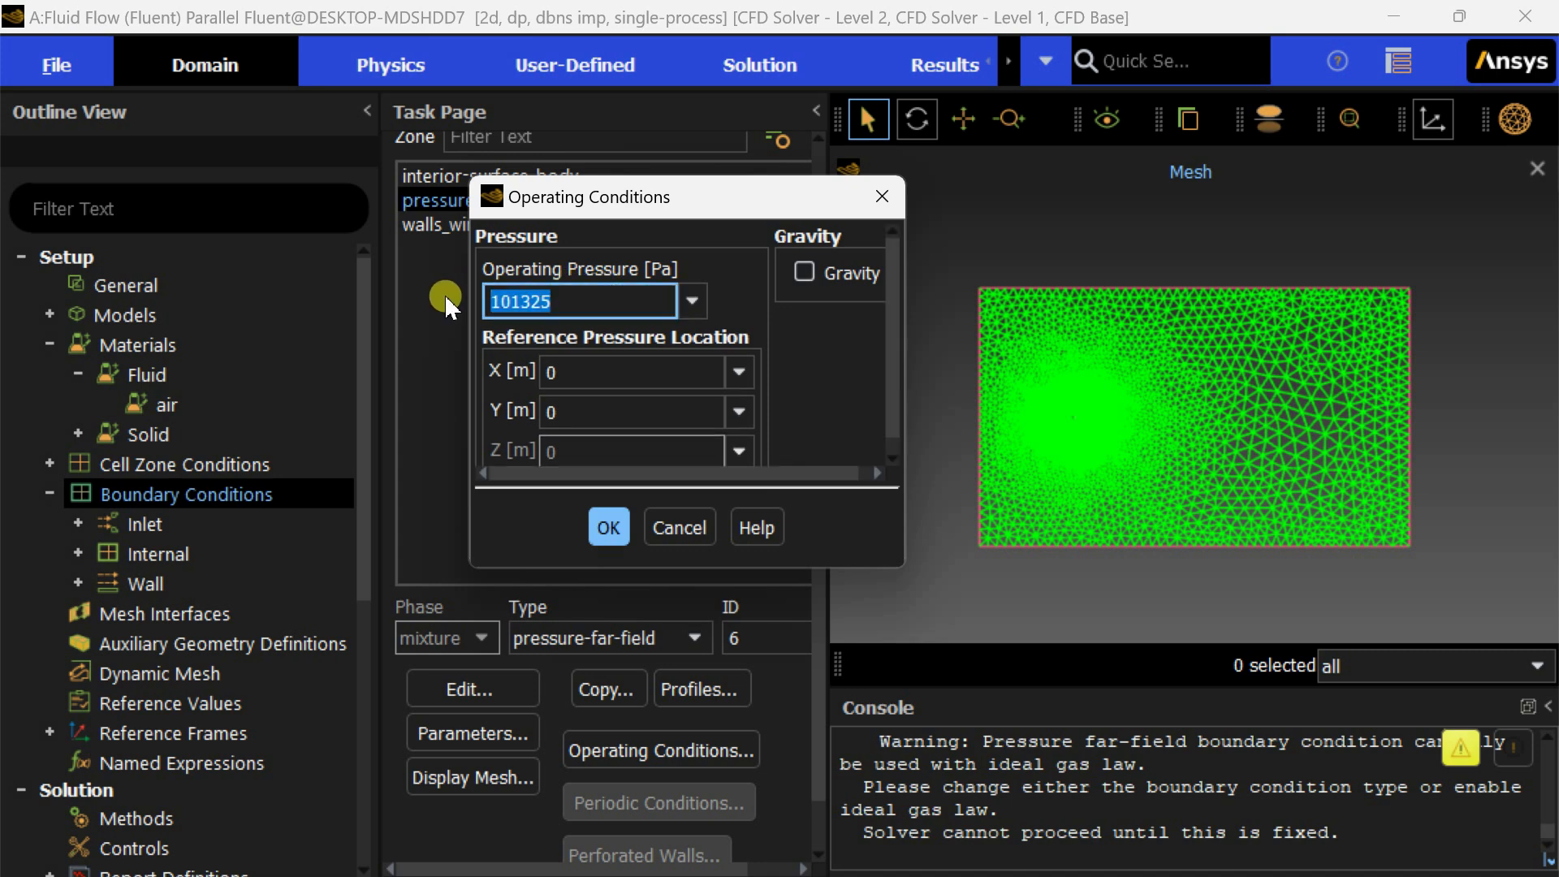
{"action": "type", "text": "0"}
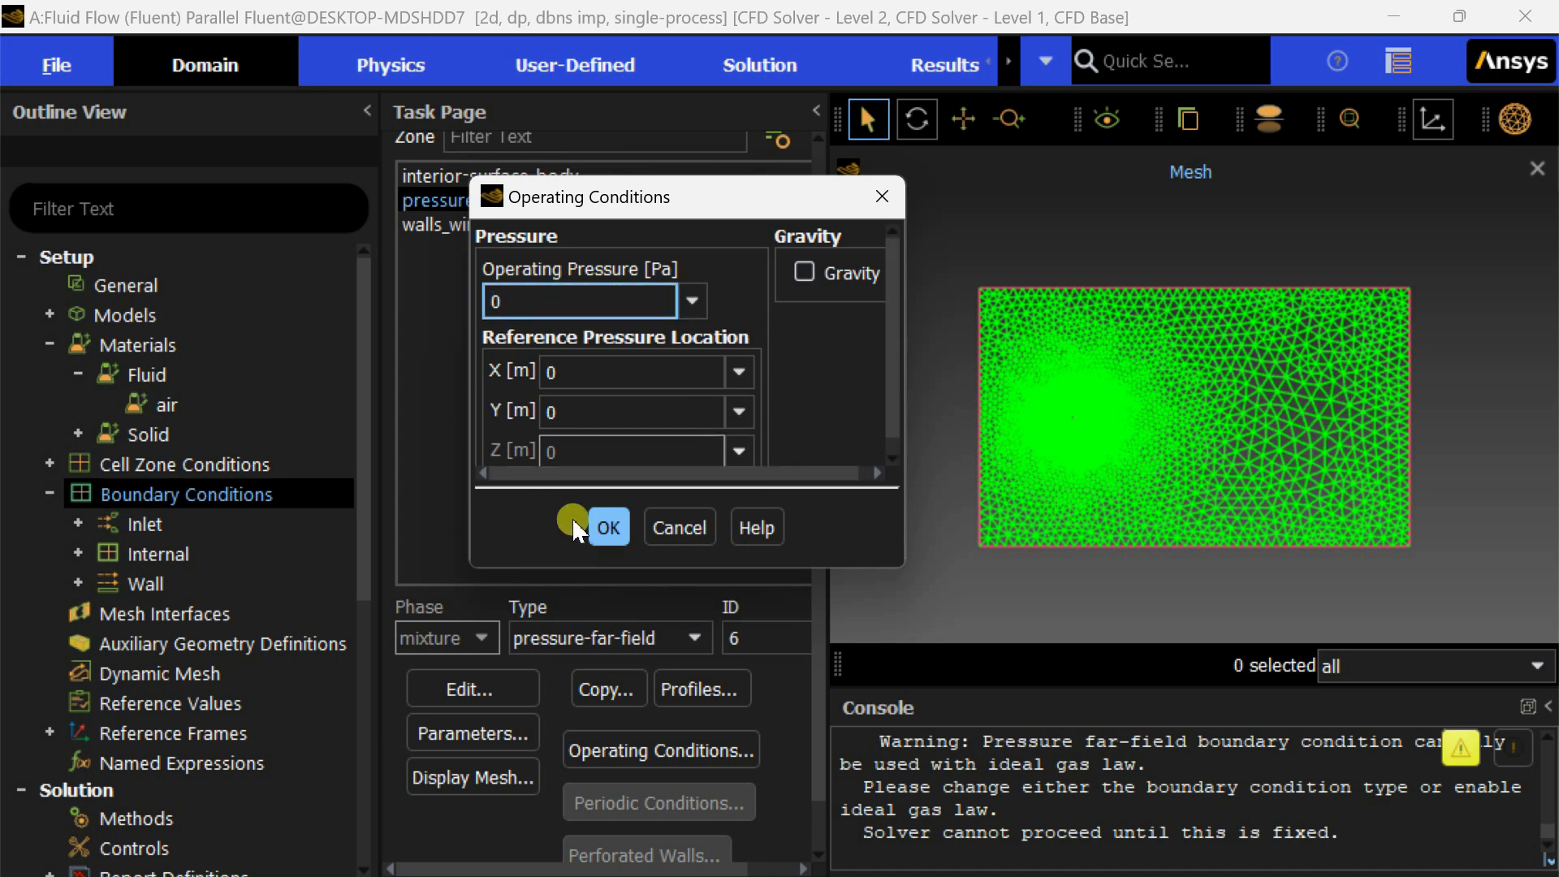
{"action": "left_click", "coordinate": [607, 529]}
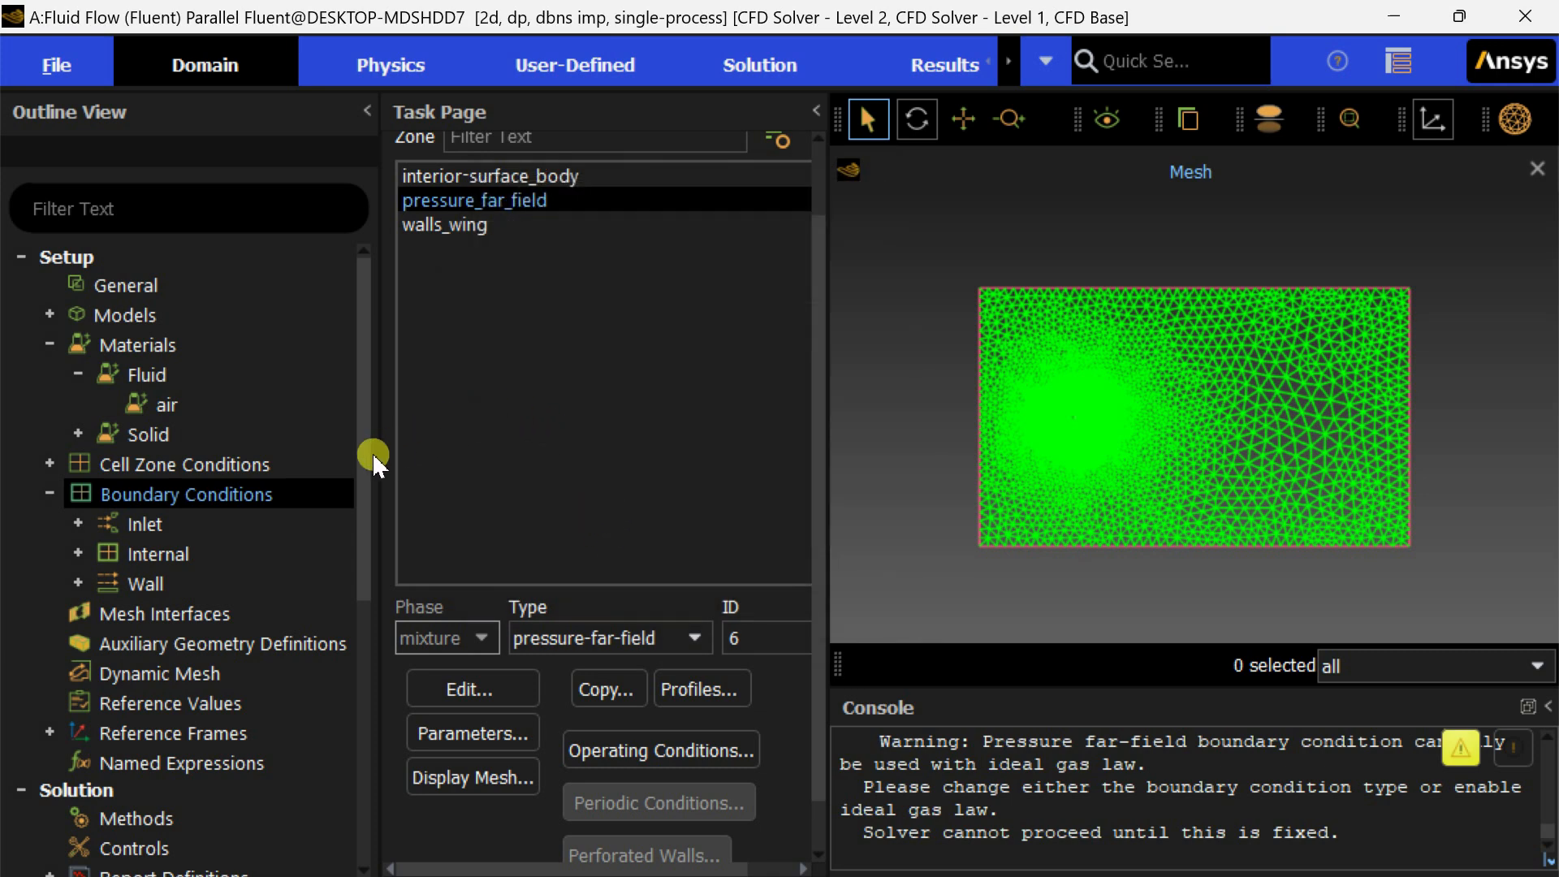
Compute the reference values from the pressure_far_field zone.
{"action": "left_click", "coordinate": [233, 703]}
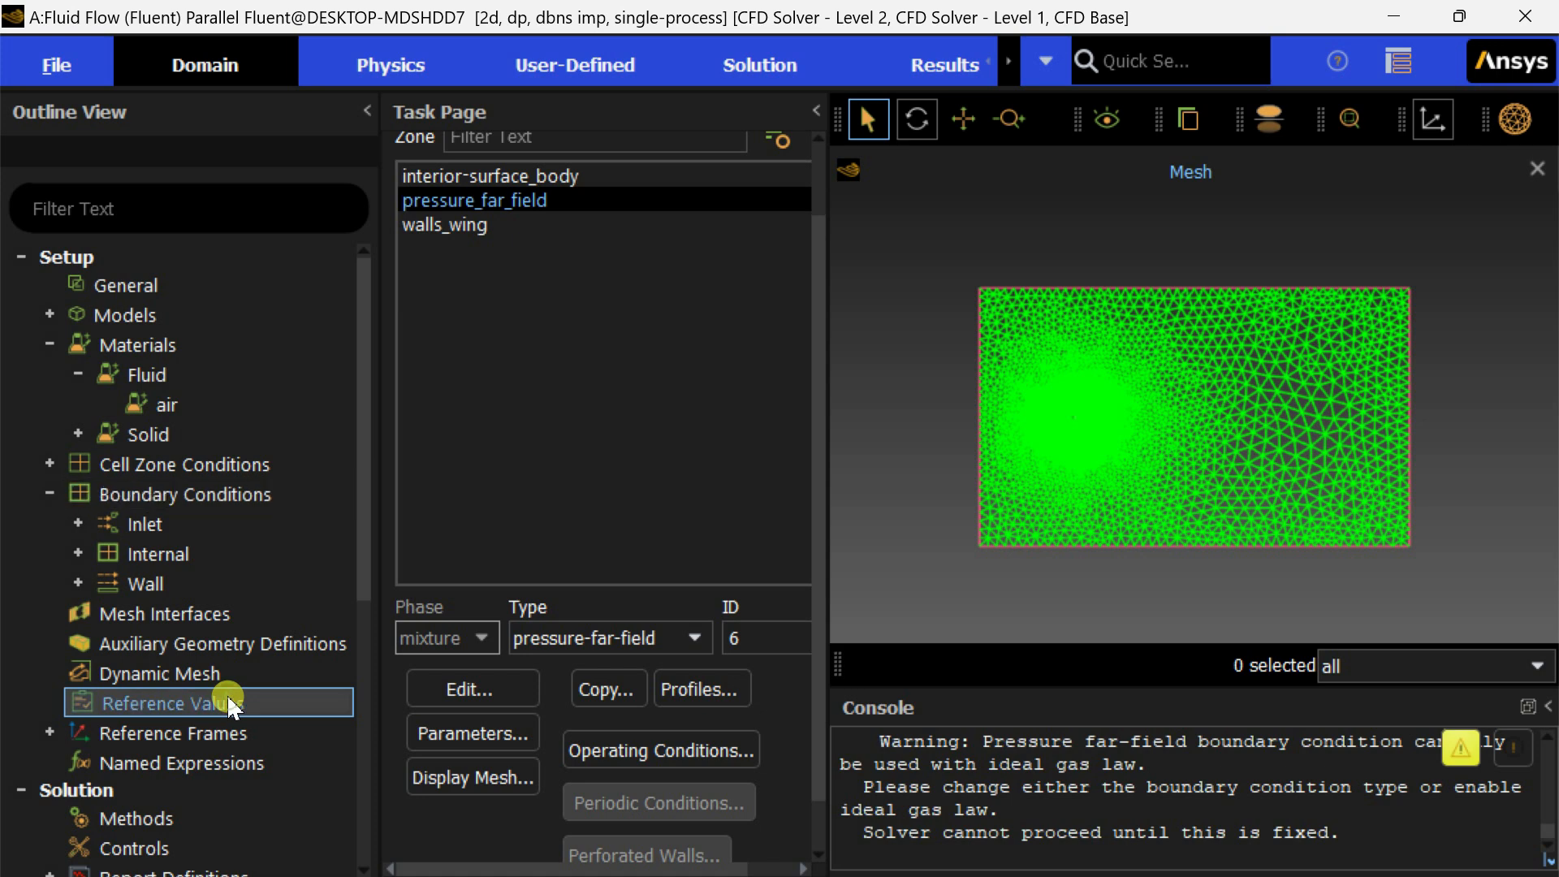
{"action": "left_click", "coordinate": [52, 487]}
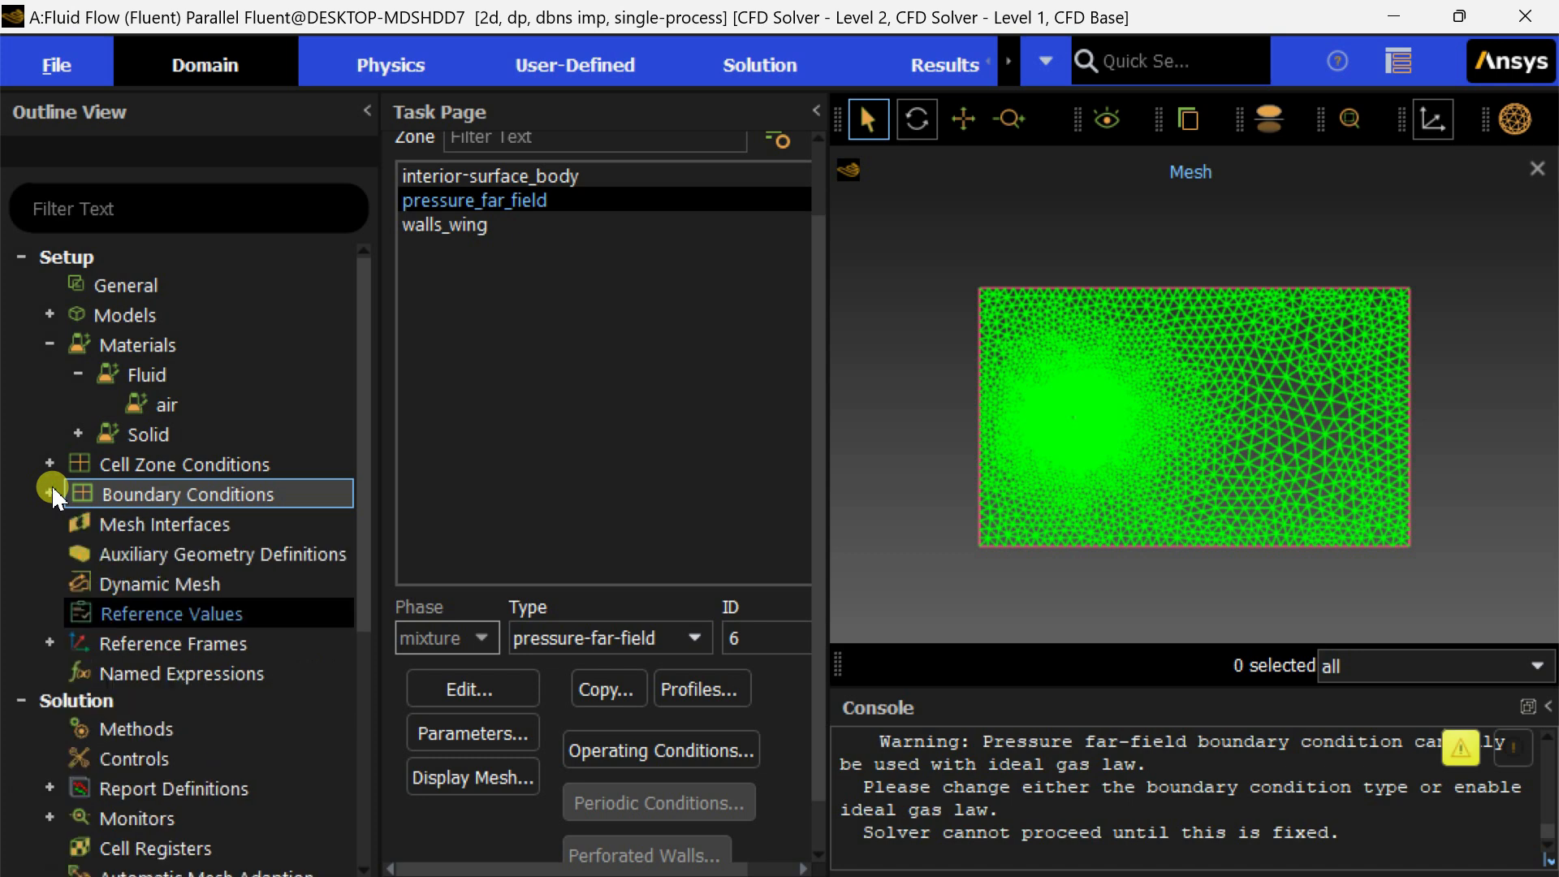
{"action": "left_click", "coordinate": [149, 621]}
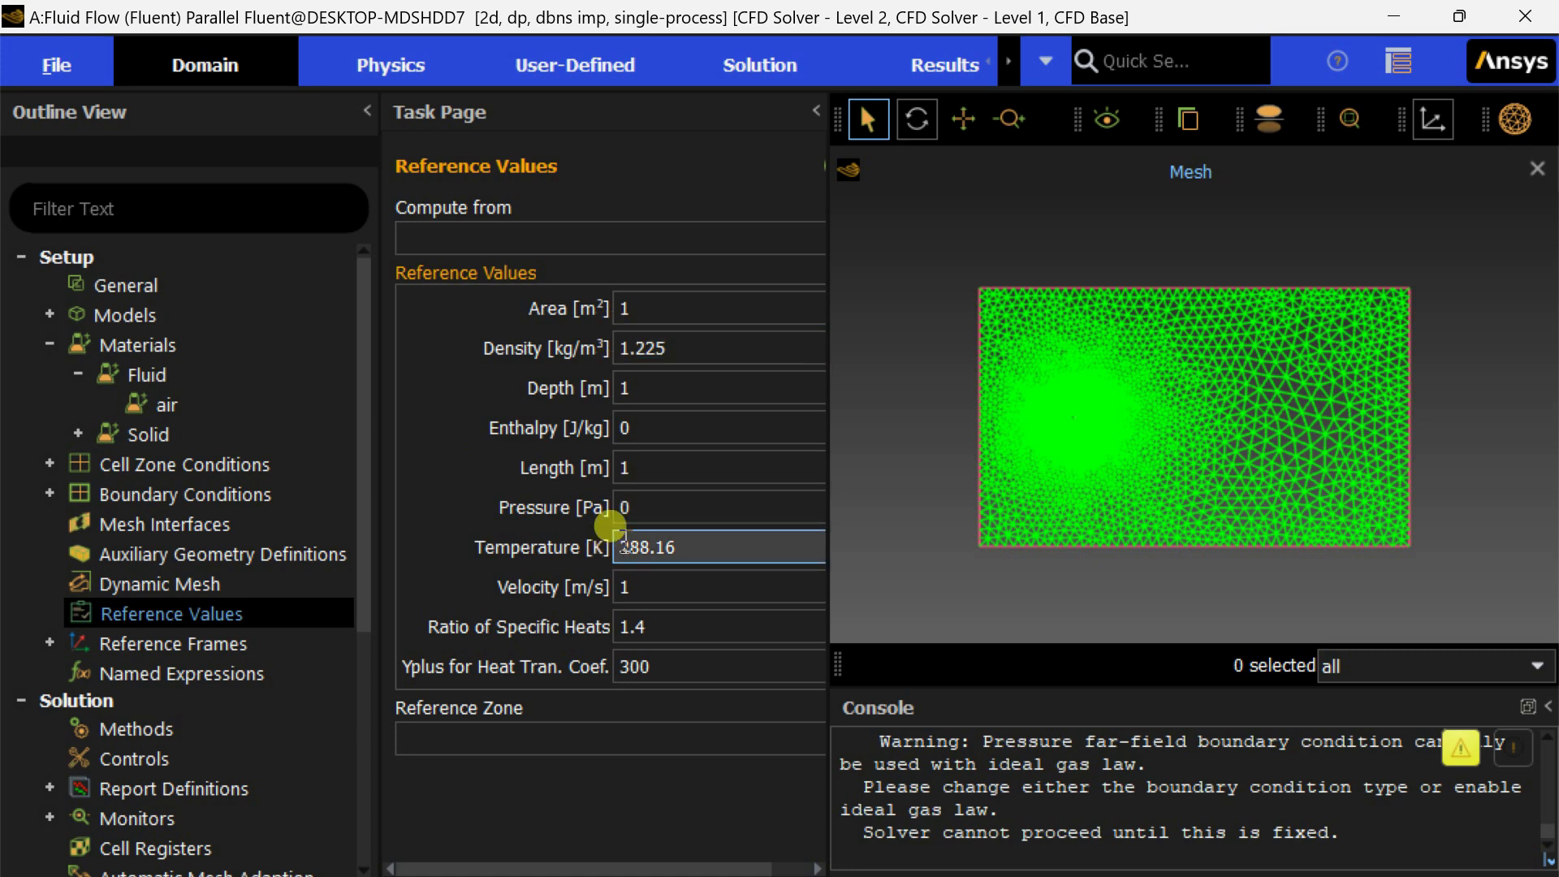
{"action": "left_click", "coordinate": [629, 508]}
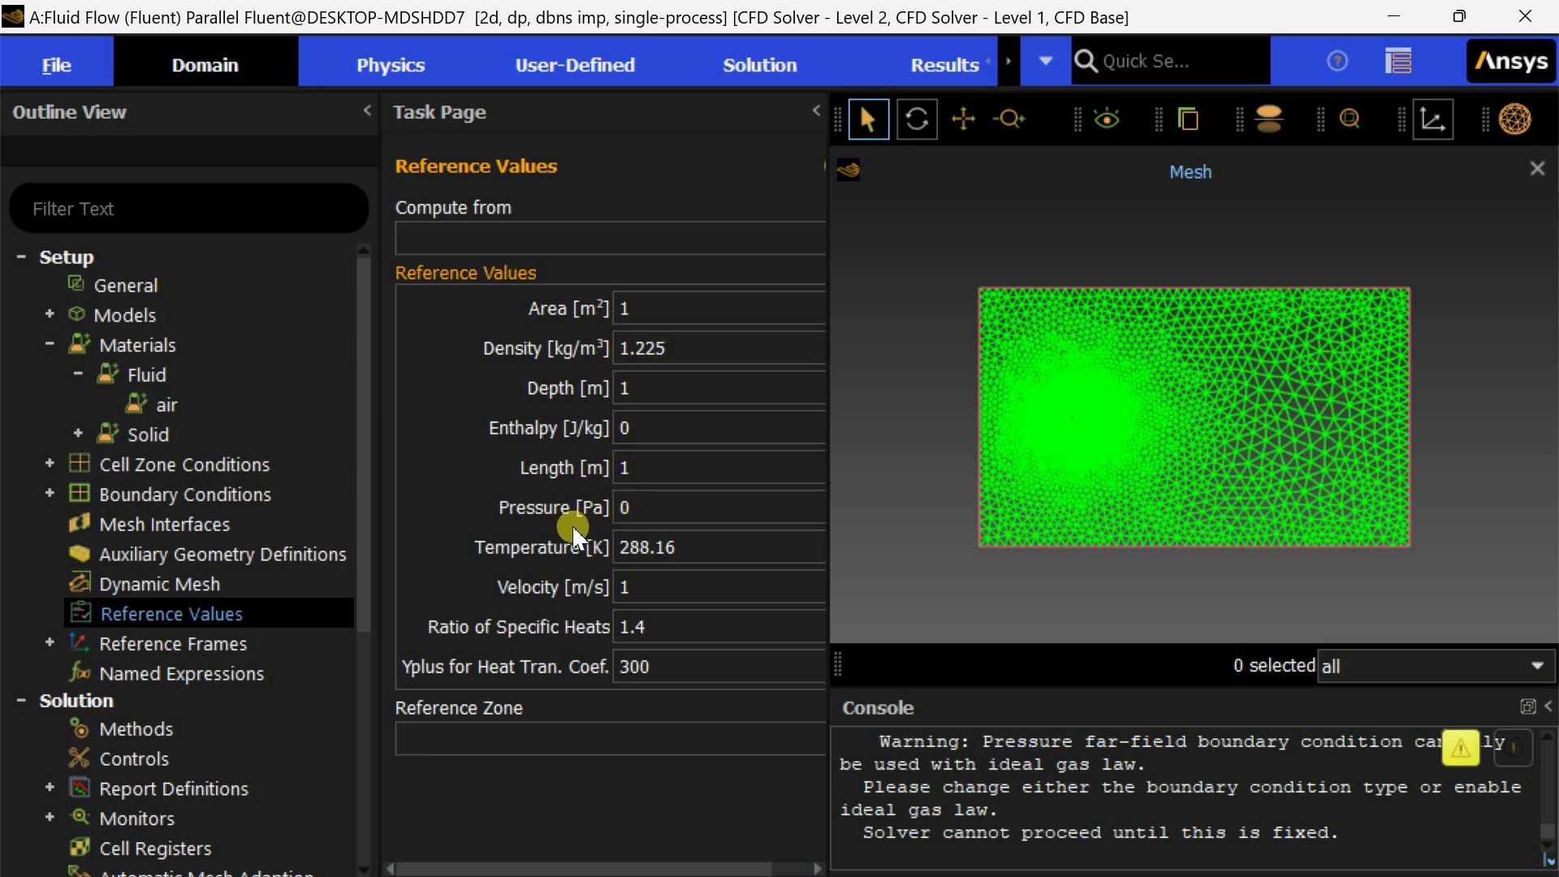
{"action": "left_click", "coordinate": [578, 238]}
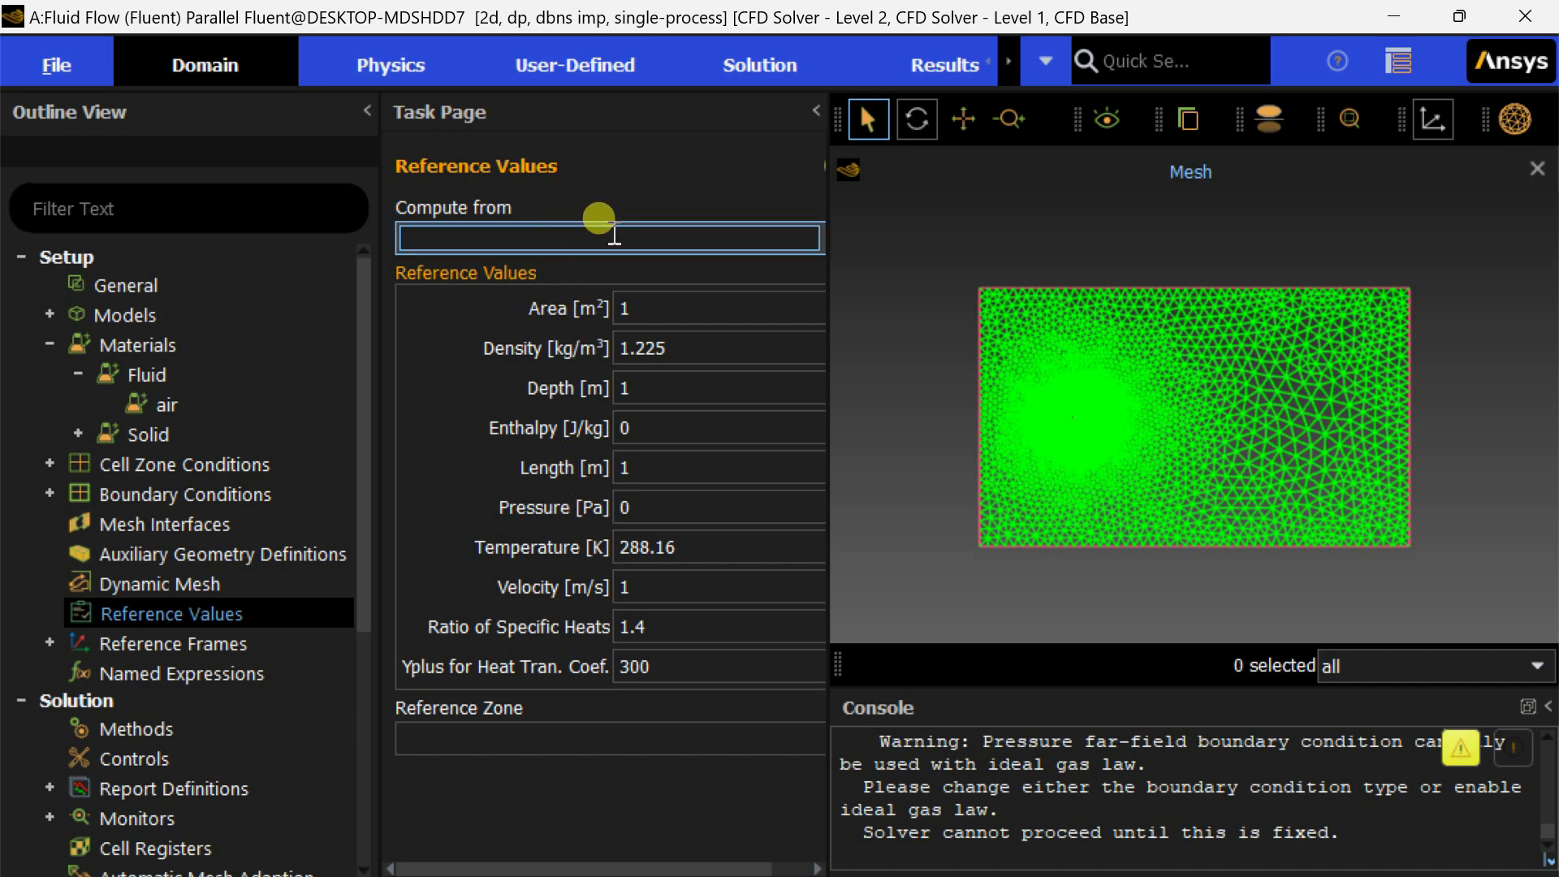
{"action": "left_click", "coordinate": [844, 240]}
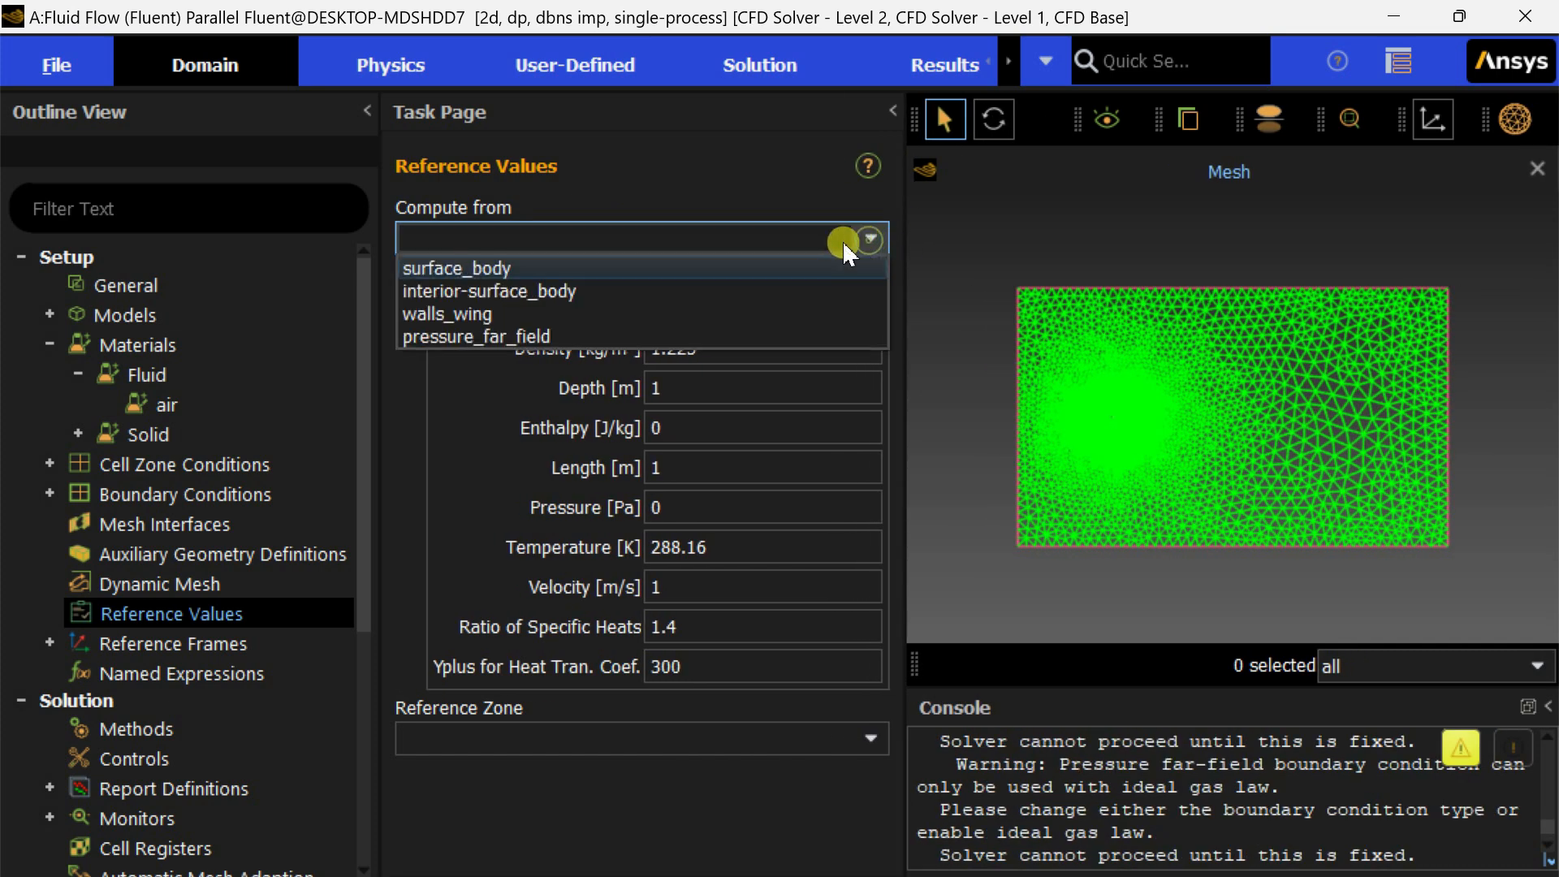
{"action": "left_click", "coordinate": [712, 335]}
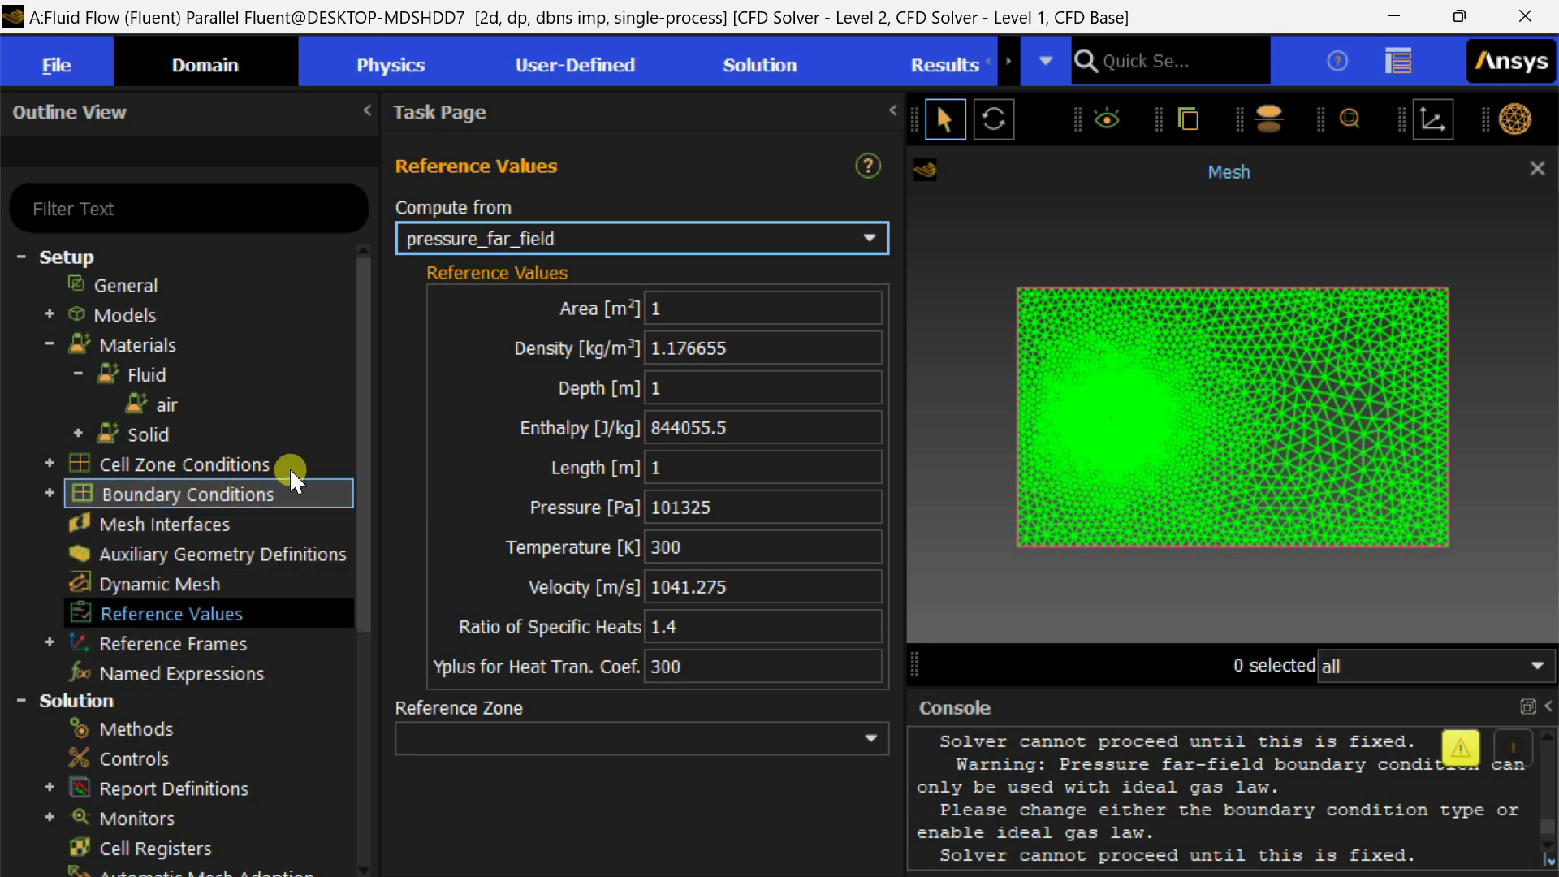
Set the gradient spatial discretization in the solution methods to Green-Gauss Cell Based.
{"action": "scroll", "coordinate": [276, 556], "scroll_direction": "down", "scroll_amount": 1}
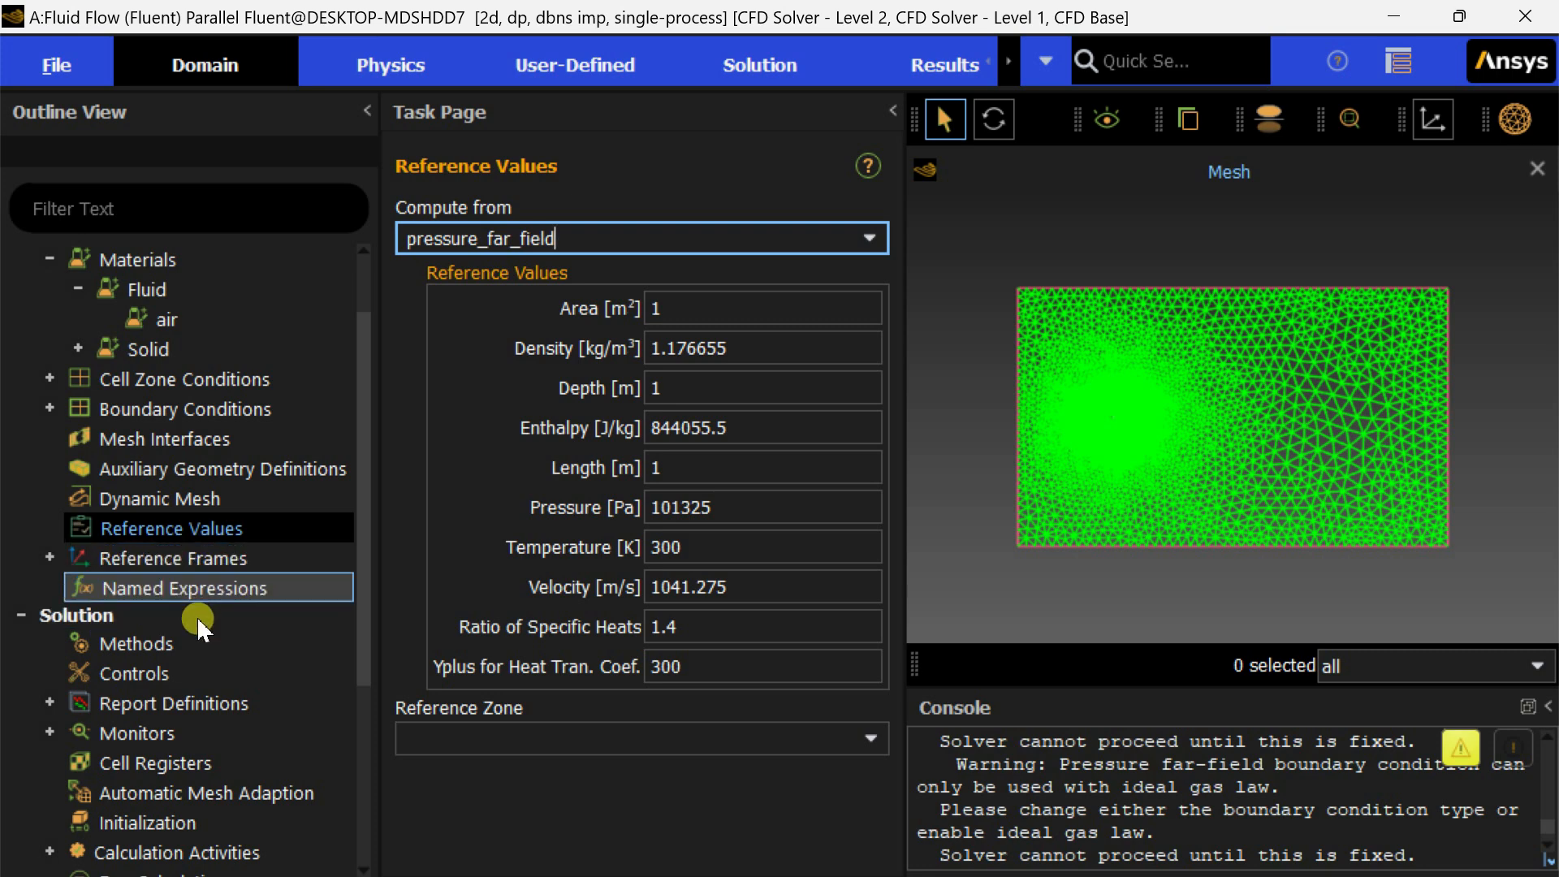
{"action": "left_click", "coordinate": [206, 644]}
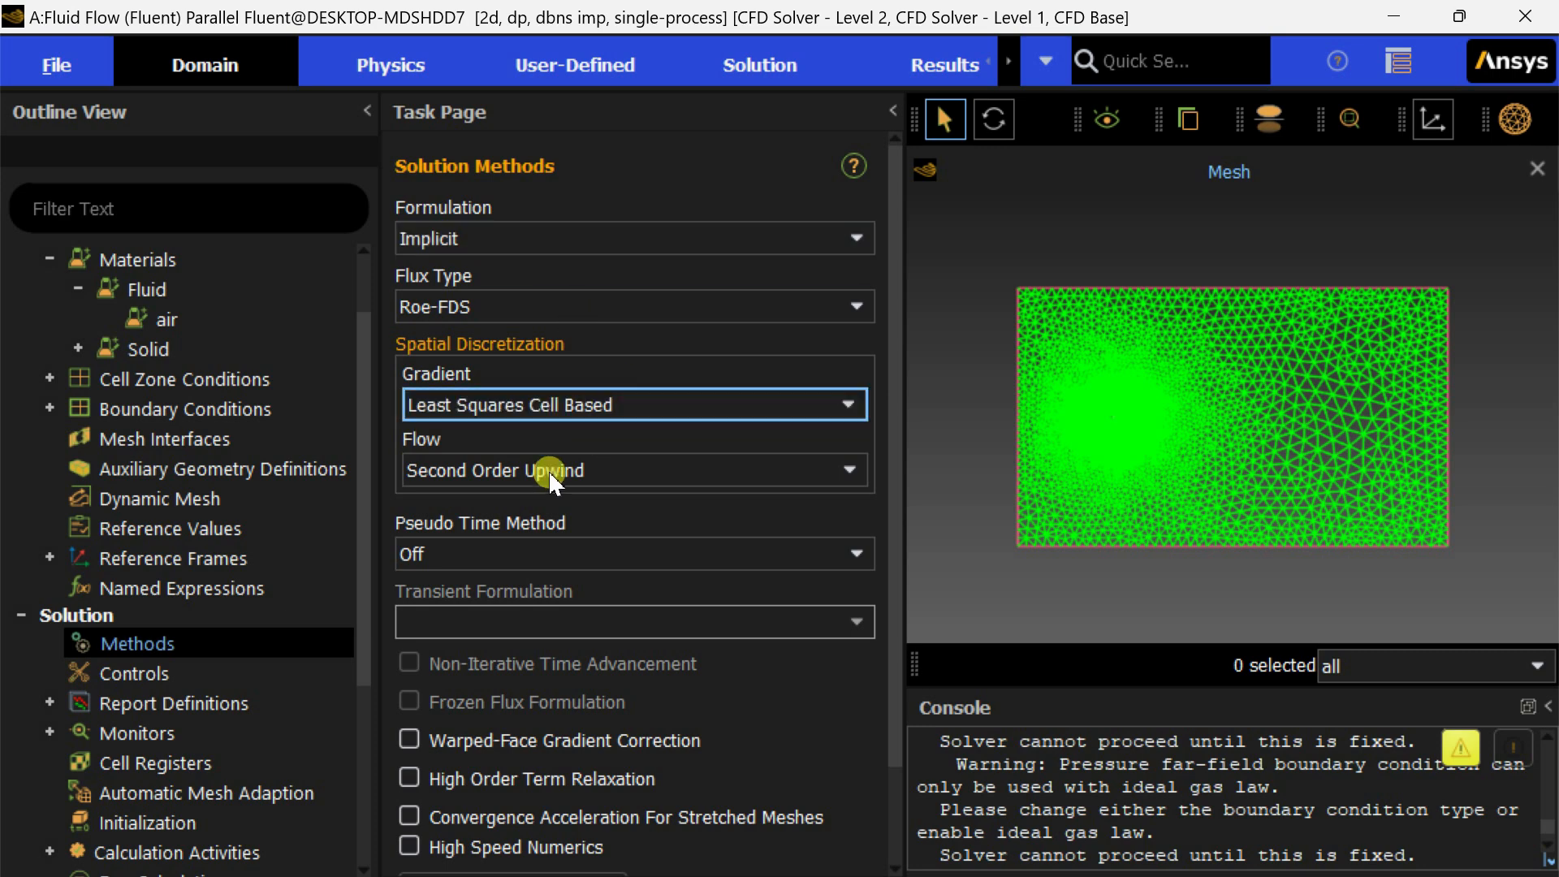
{"action": "left_click", "coordinate": [541, 410]}
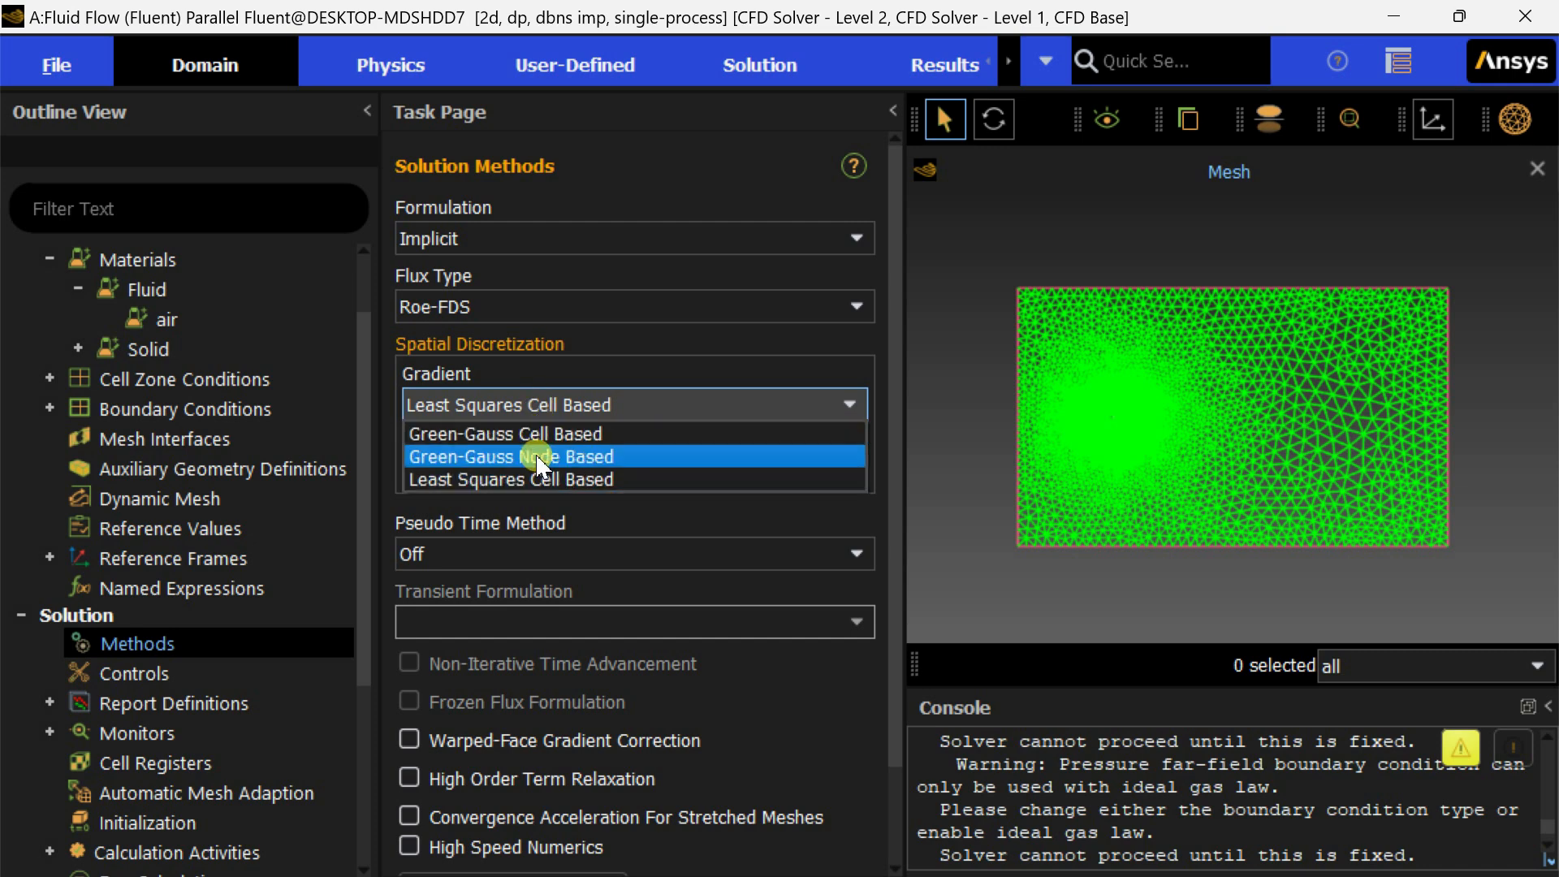
{"action": "left_click", "coordinate": [538, 436]}
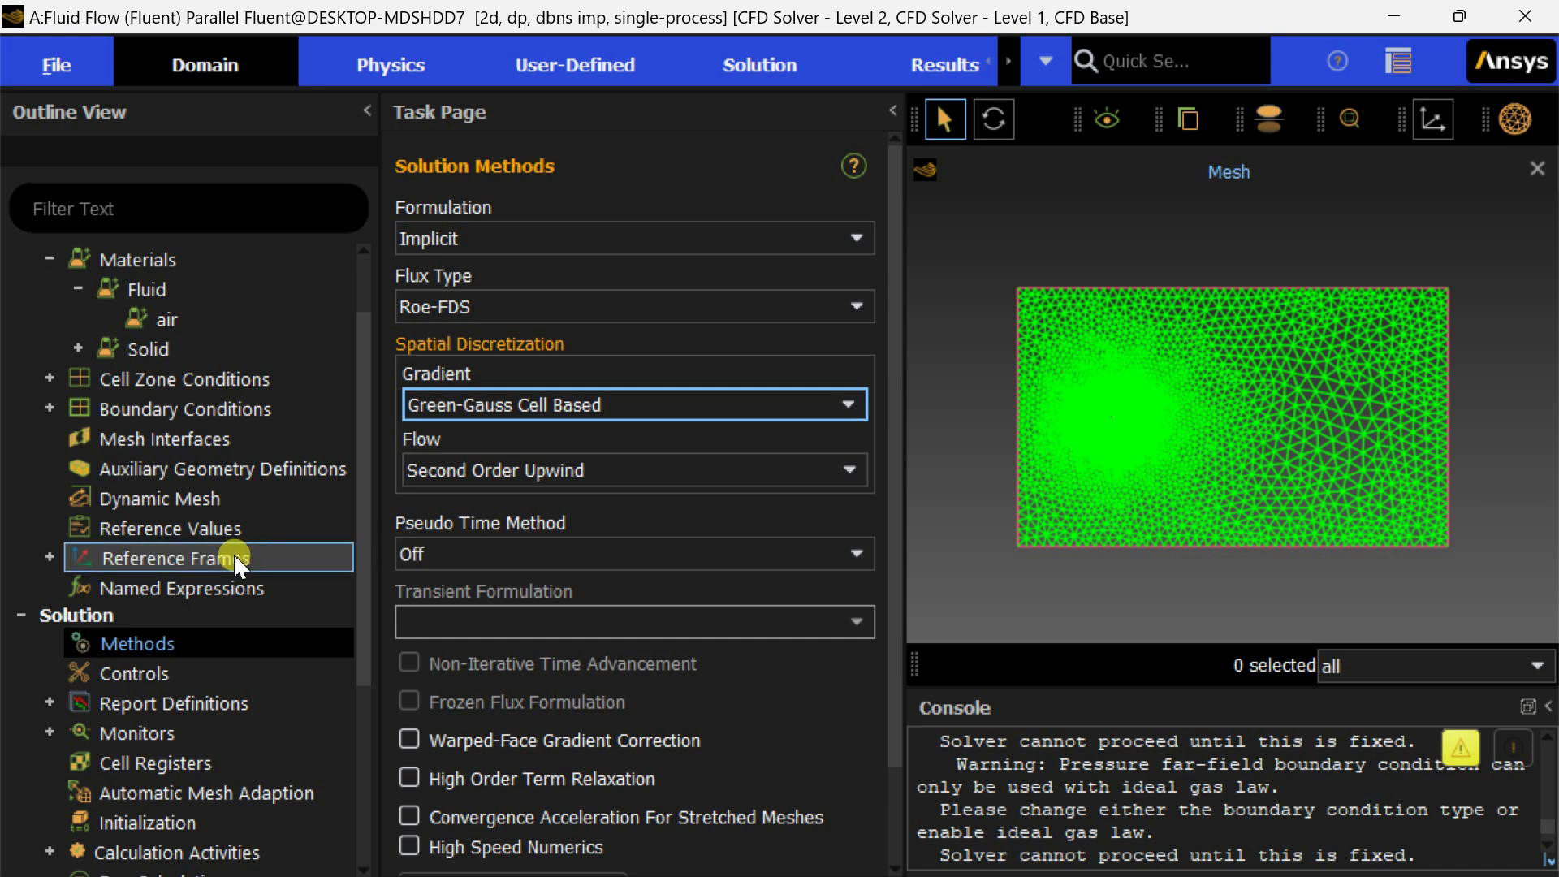
Set the continuity residual's absolute convergence criterion to 1e-16 in the residual monitors and confirm the change.
{"action": "scroll", "coordinate": [240, 578], "scroll_direction": "down", "scroll_amount": 1}
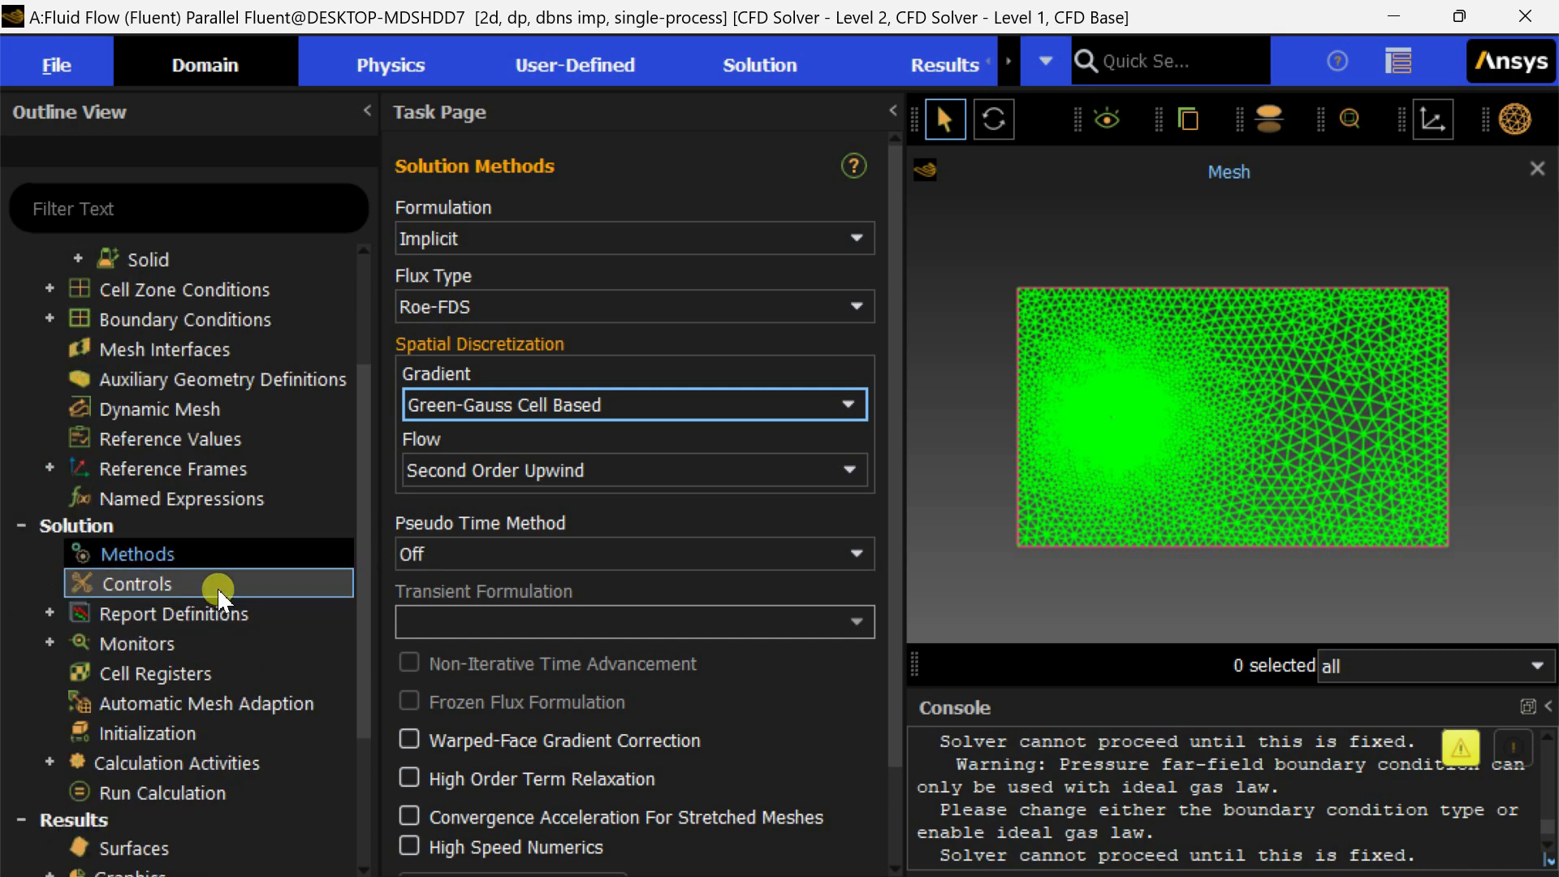
{"action": "left_click", "coordinate": [217, 588]}
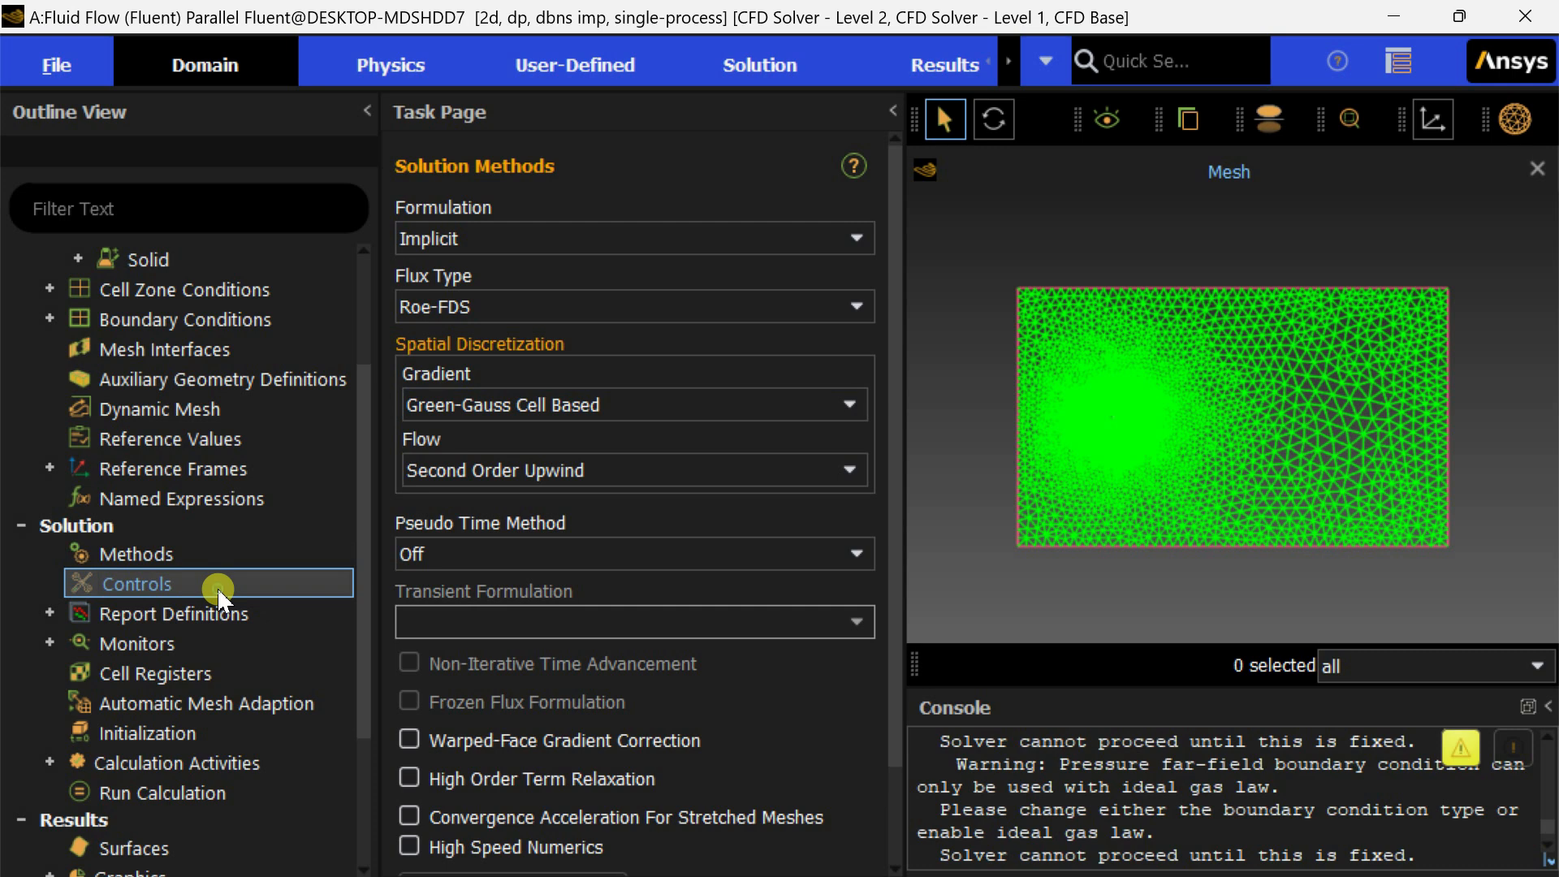
{"action": "double_click", "coordinate": [226, 636]}
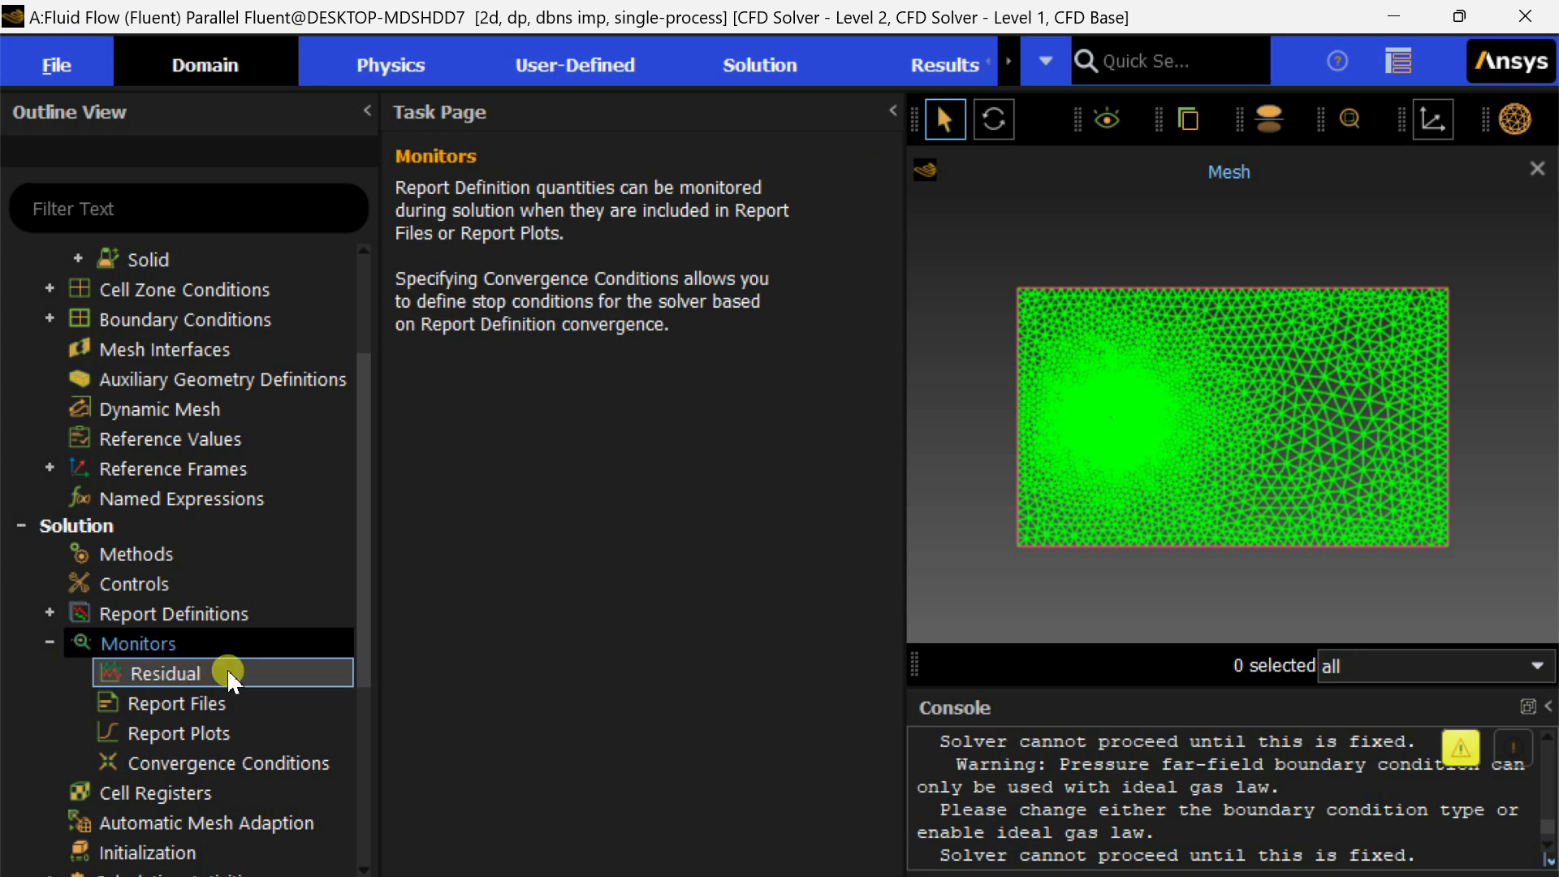
{"action": "double_click", "coordinate": [226, 671]}
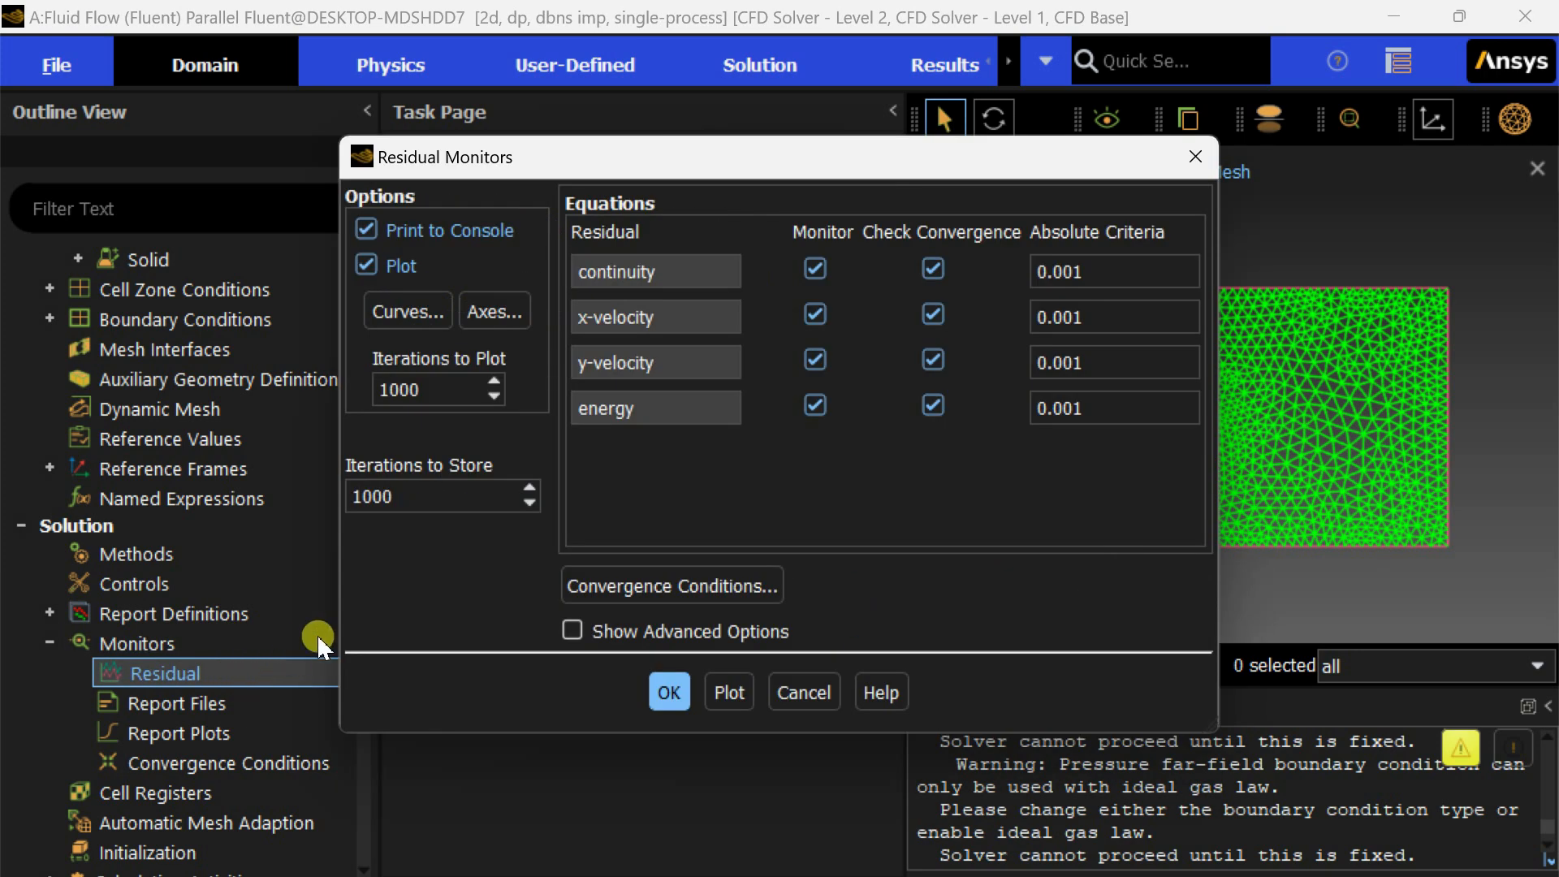
{"action": "double_click", "coordinate": [1088, 271]}
{"action": "type", "text": "1e-"}
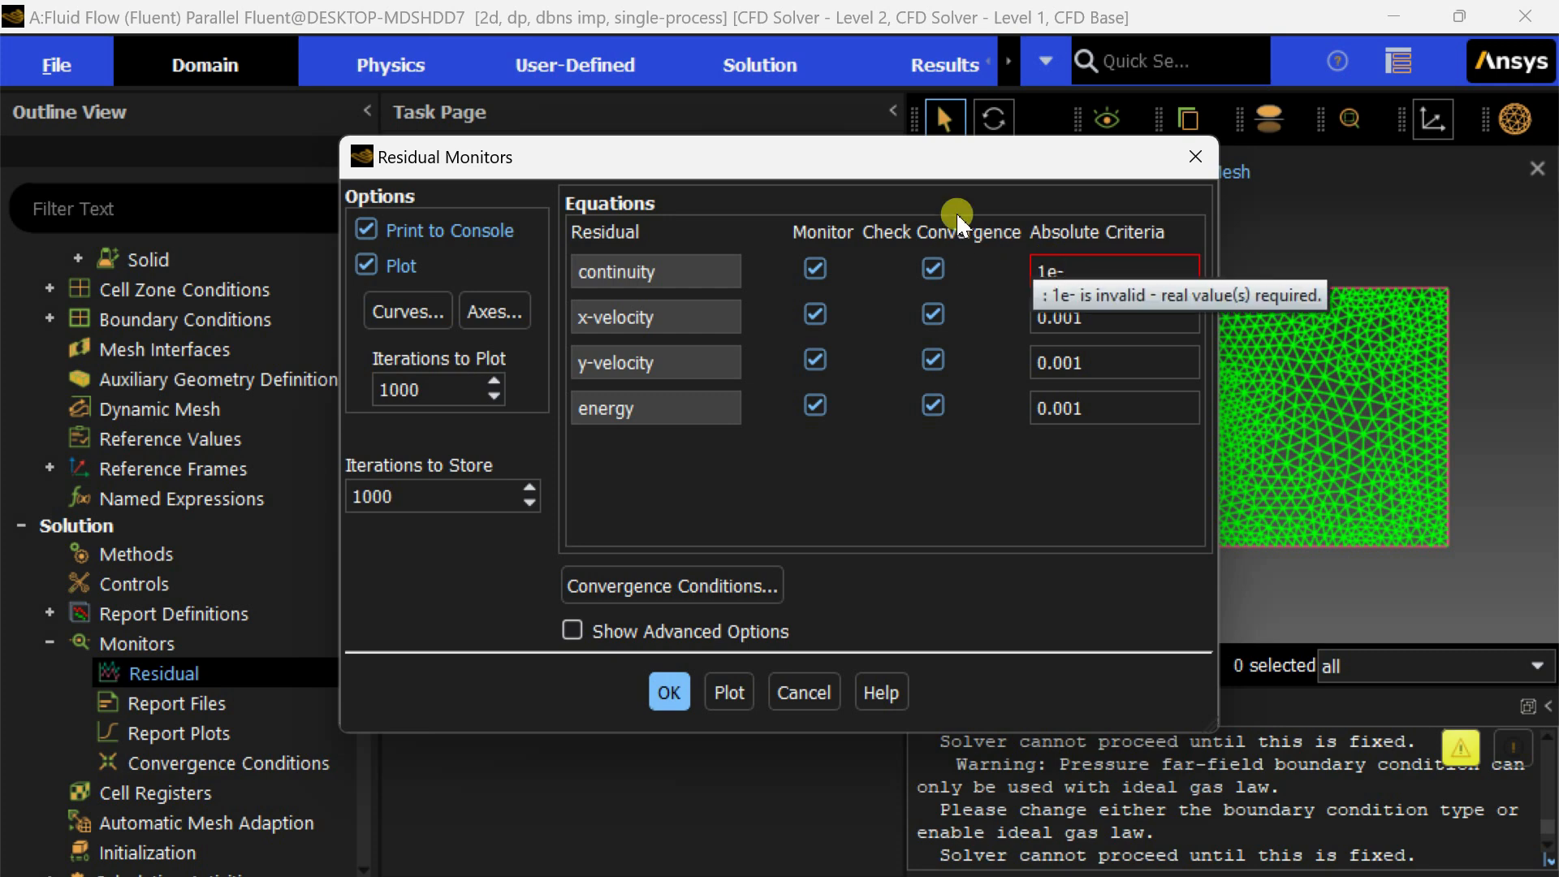
{"action": "type", "text": "16"}
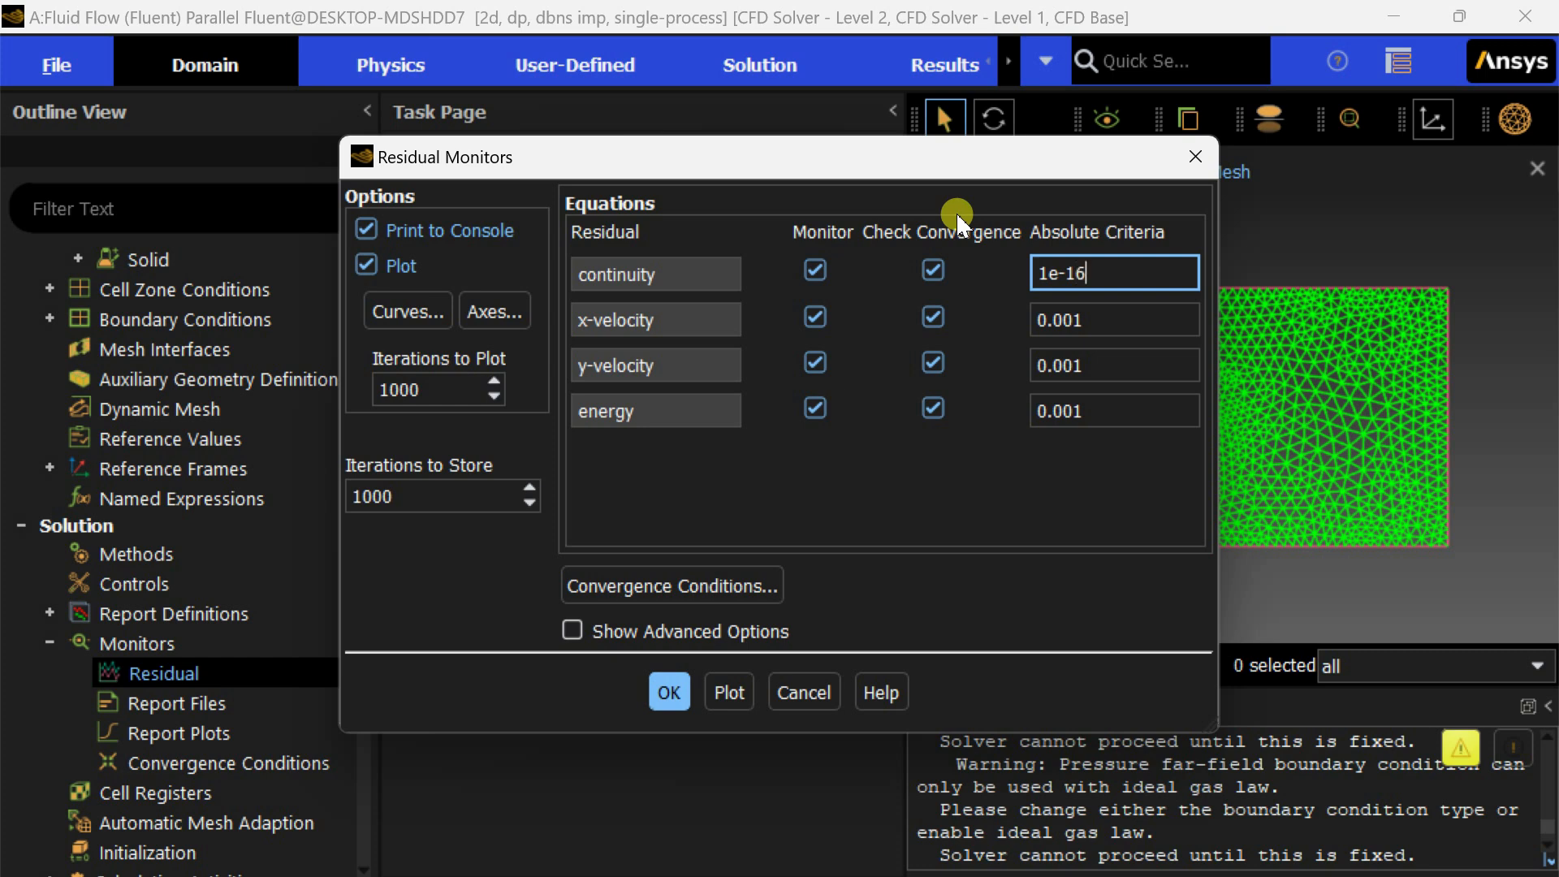
{"action": "left_click", "coordinate": [667, 692]}
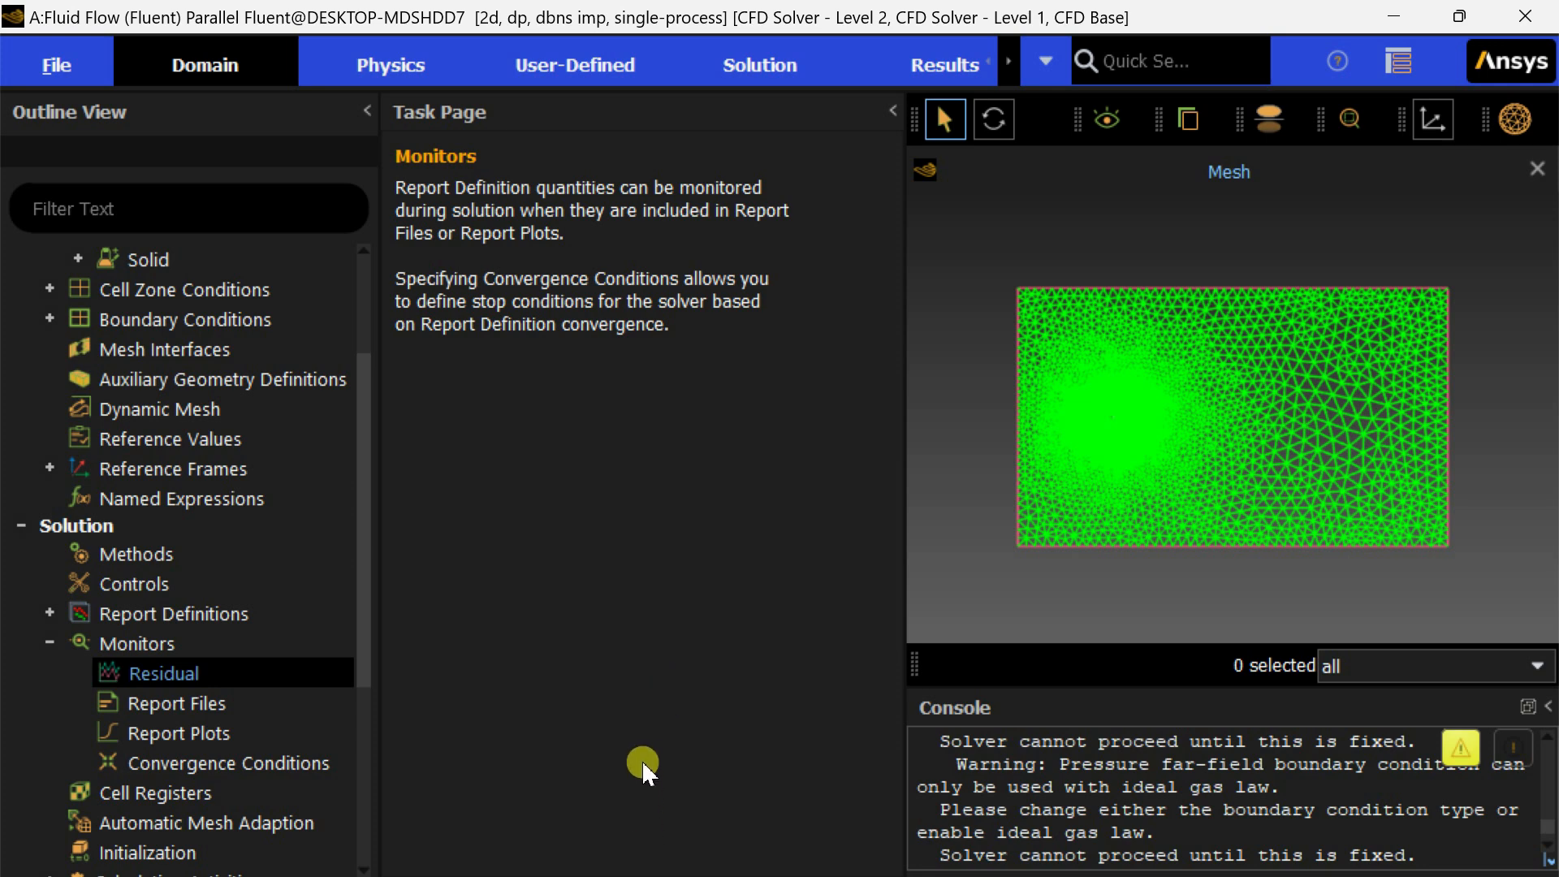
Initialize the solution using Standard Initialization, with initial values computed from pressure_far_field.
{"action": "scroll", "coordinate": [261, 557], "scroll_direction": "down", "scroll_amount": 2}
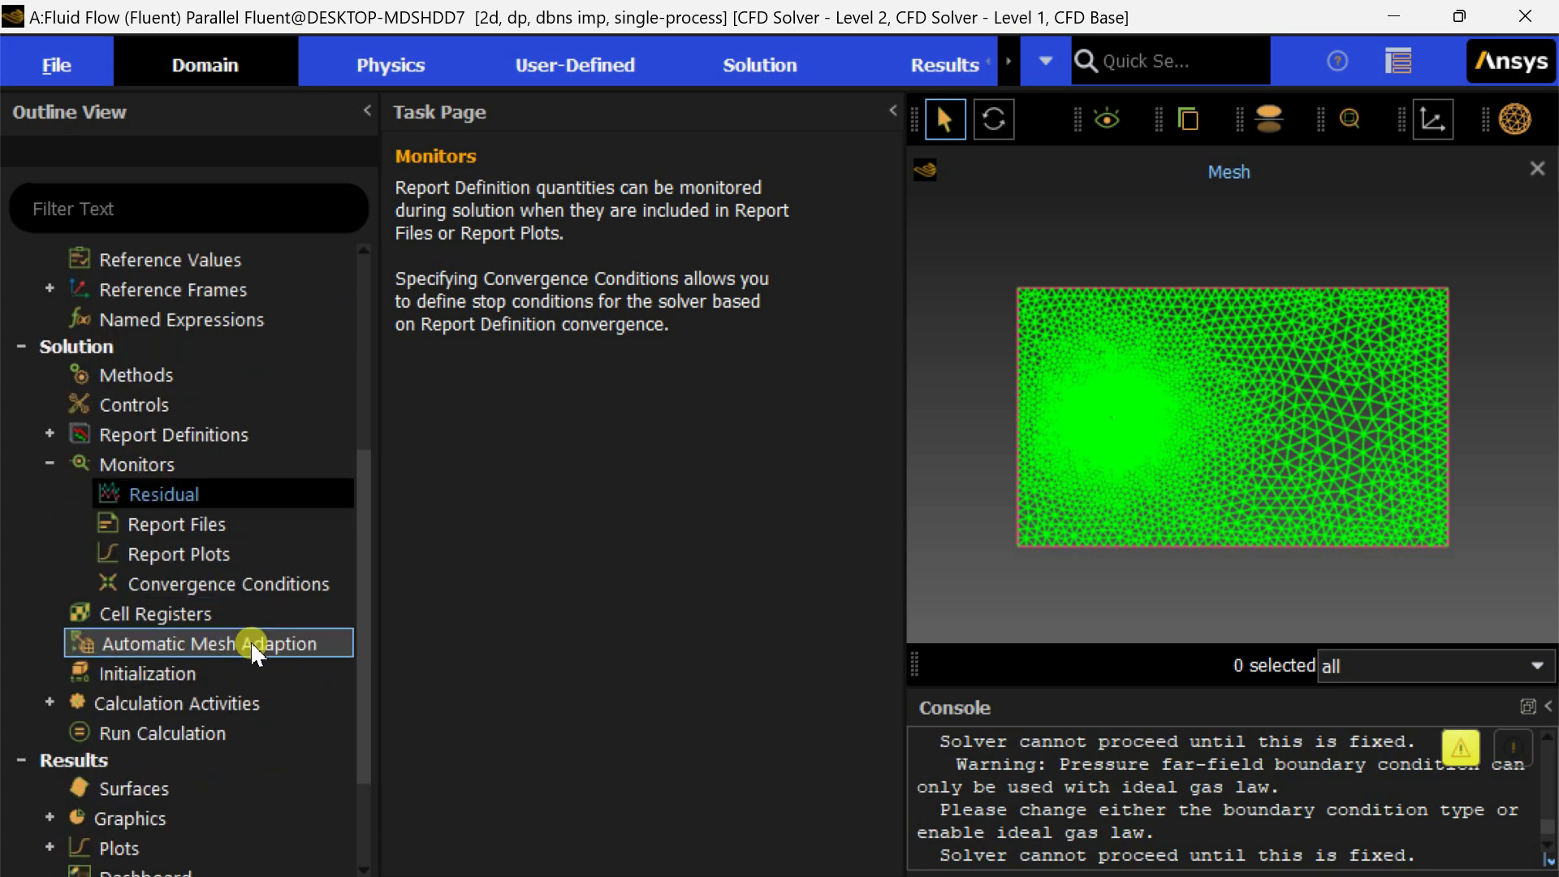
{"action": "left_click", "coordinate": [242, 682]}
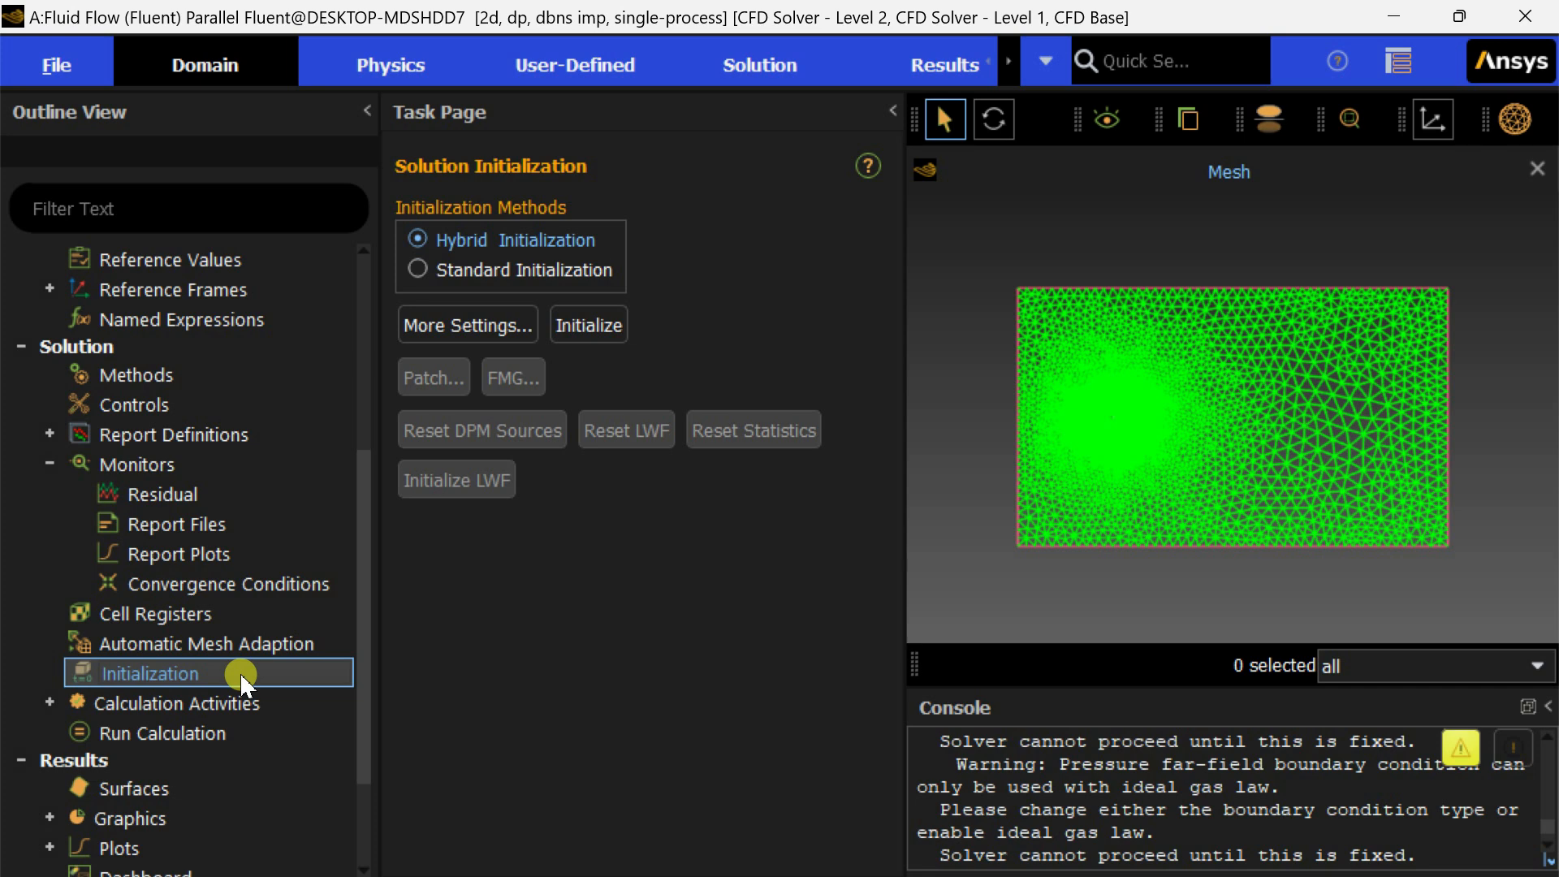
{"action": "left_click", "coordinate": [420, 274]}
{"action": "left_click", "coordinate": [574, 339]}
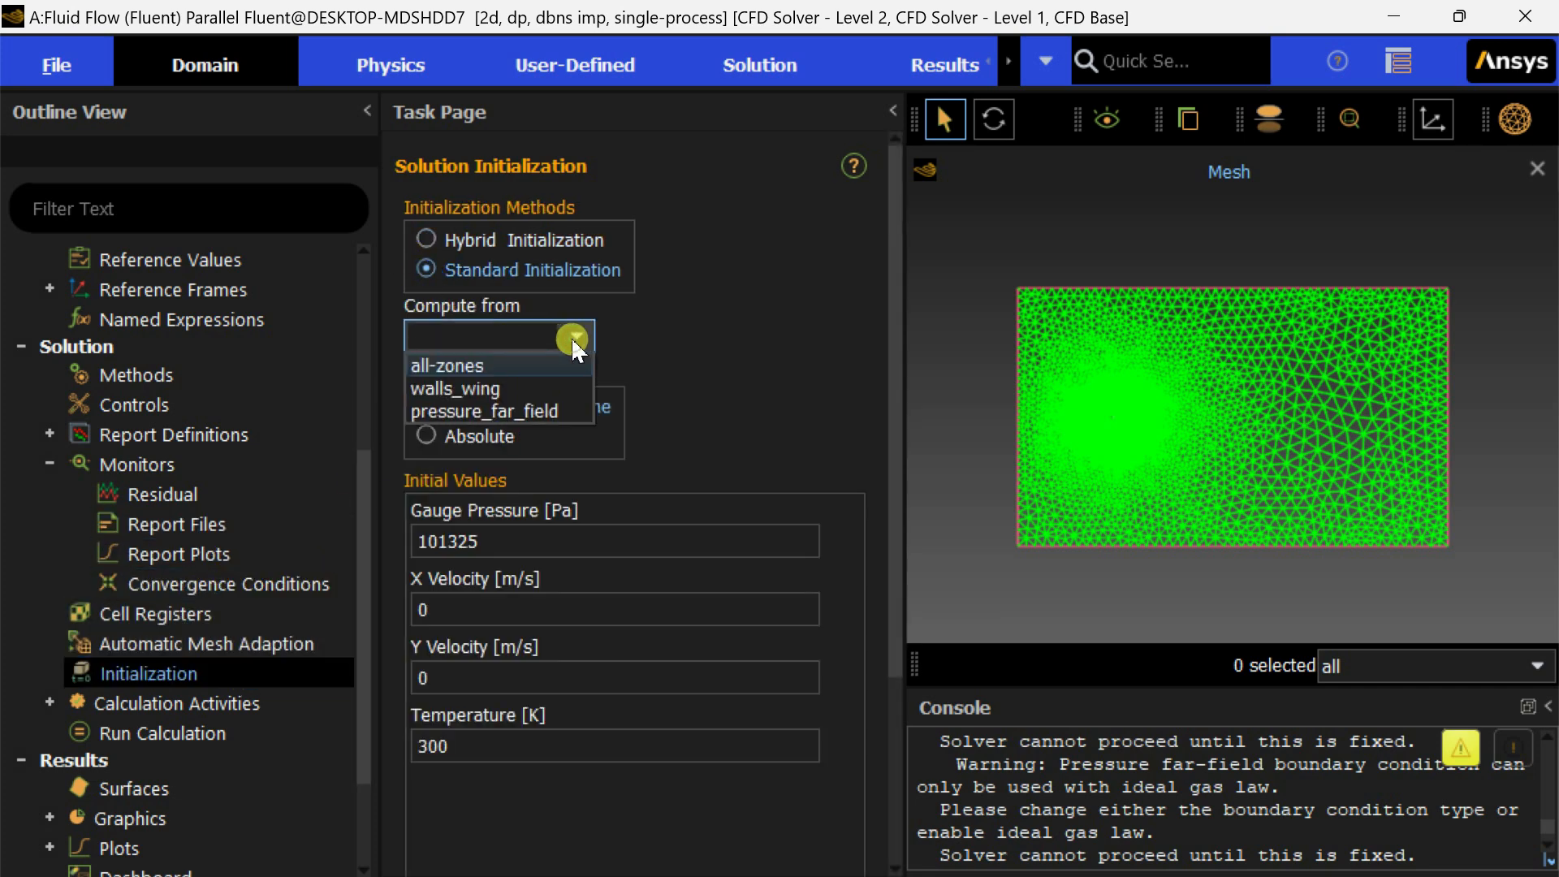
{"action": "left_click", "coordinate": [536, 410]}
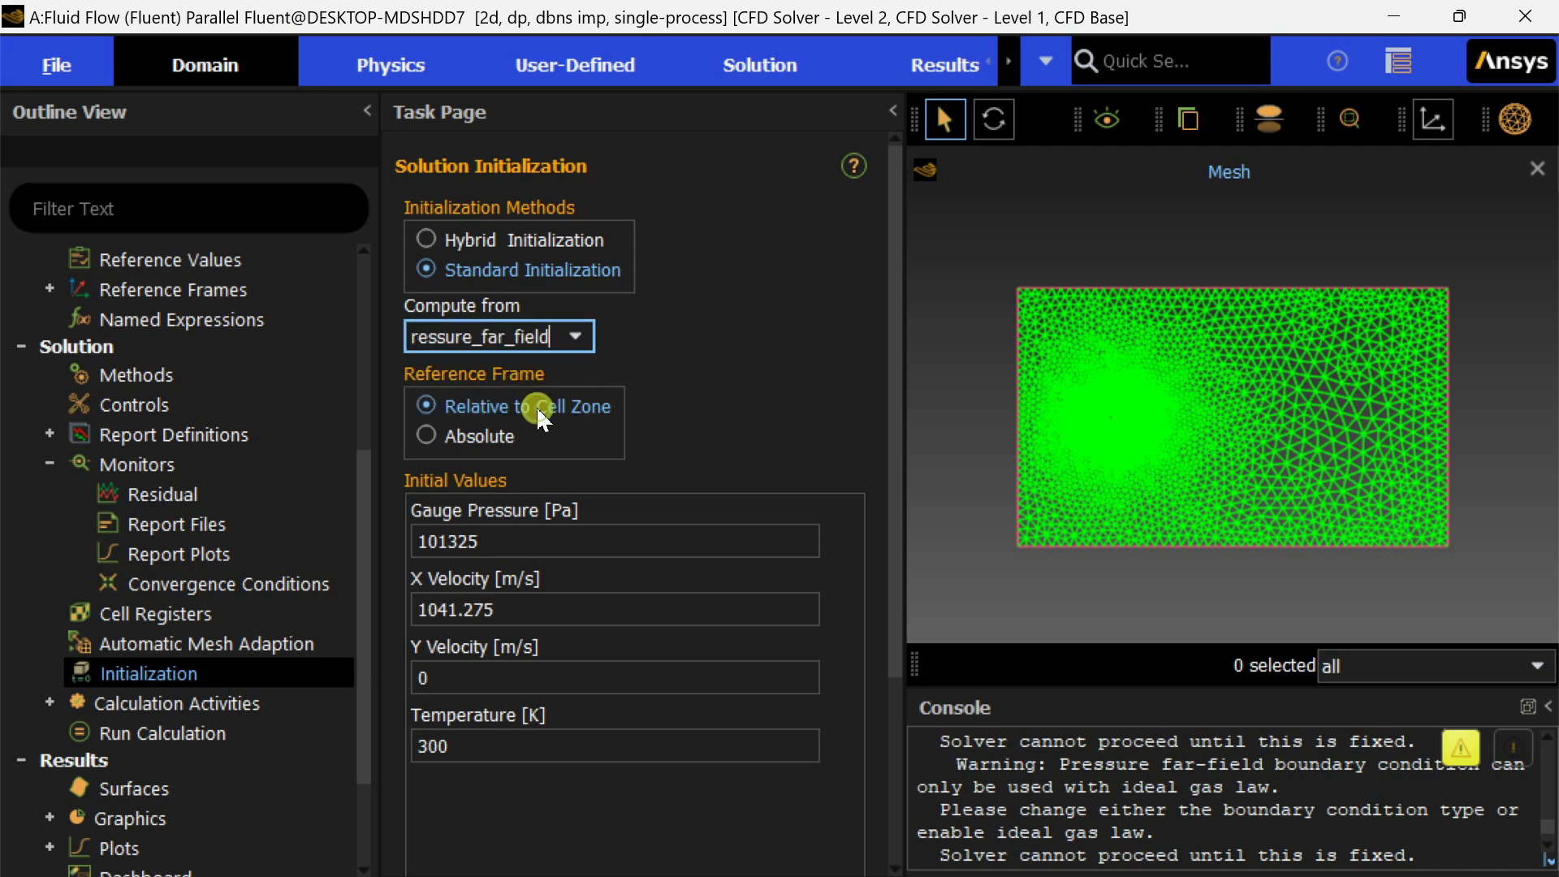
{"action": "left_click", "coordinate": [556, 611]}
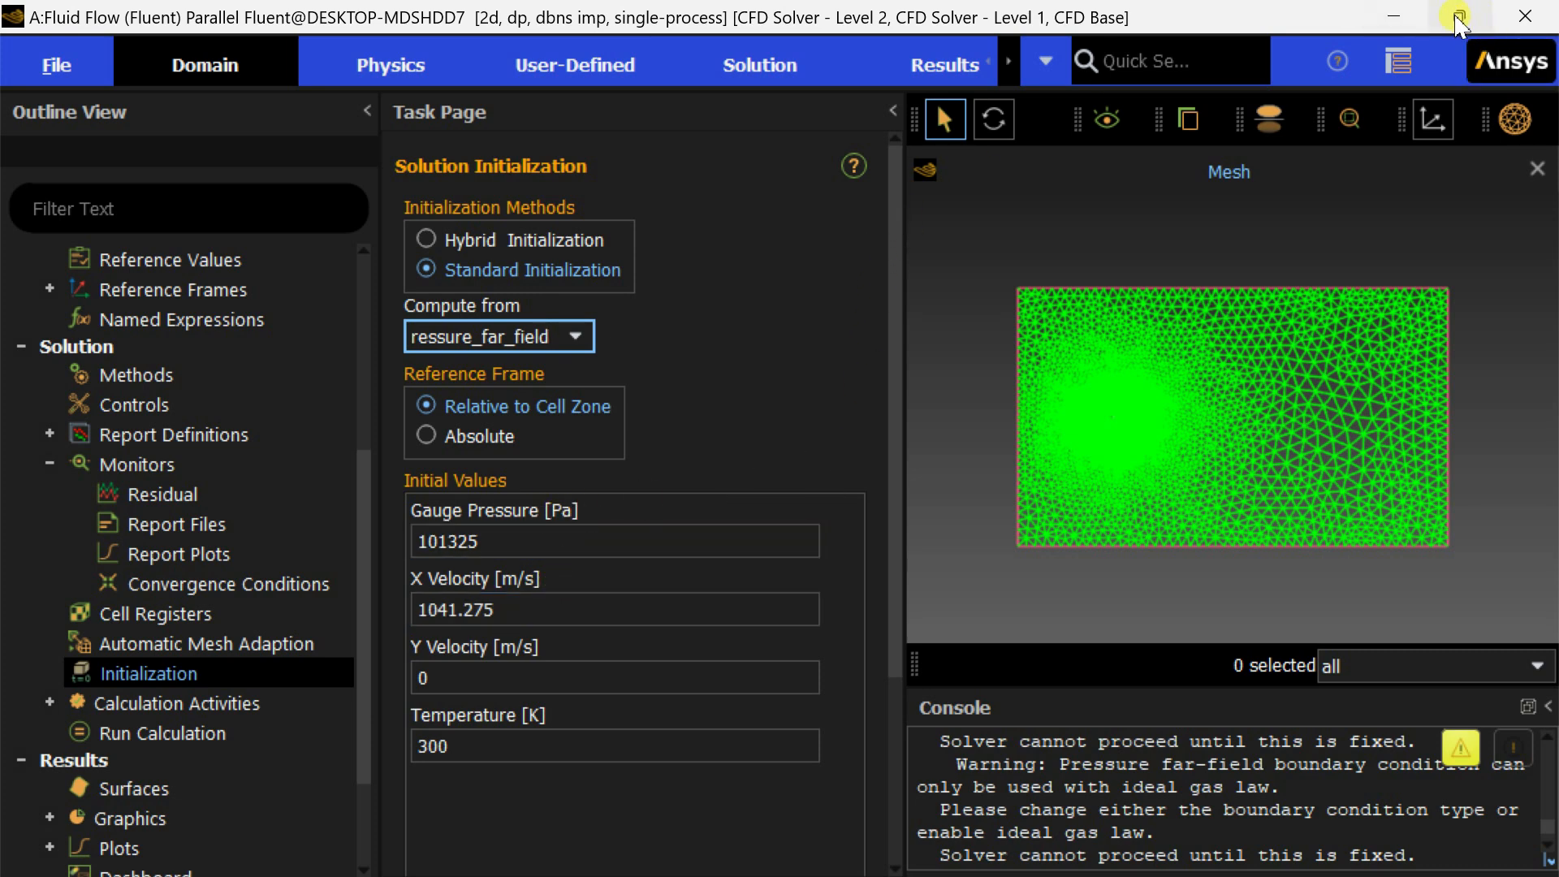
{"action": "scroll", "coordinate": [664, 456], "scroll_direction": "down", "scroll_amount": 1}
{"action": "scroll", "coordinate": [661, 448], "scroll_direction": "down", "scroll_amount": 2}
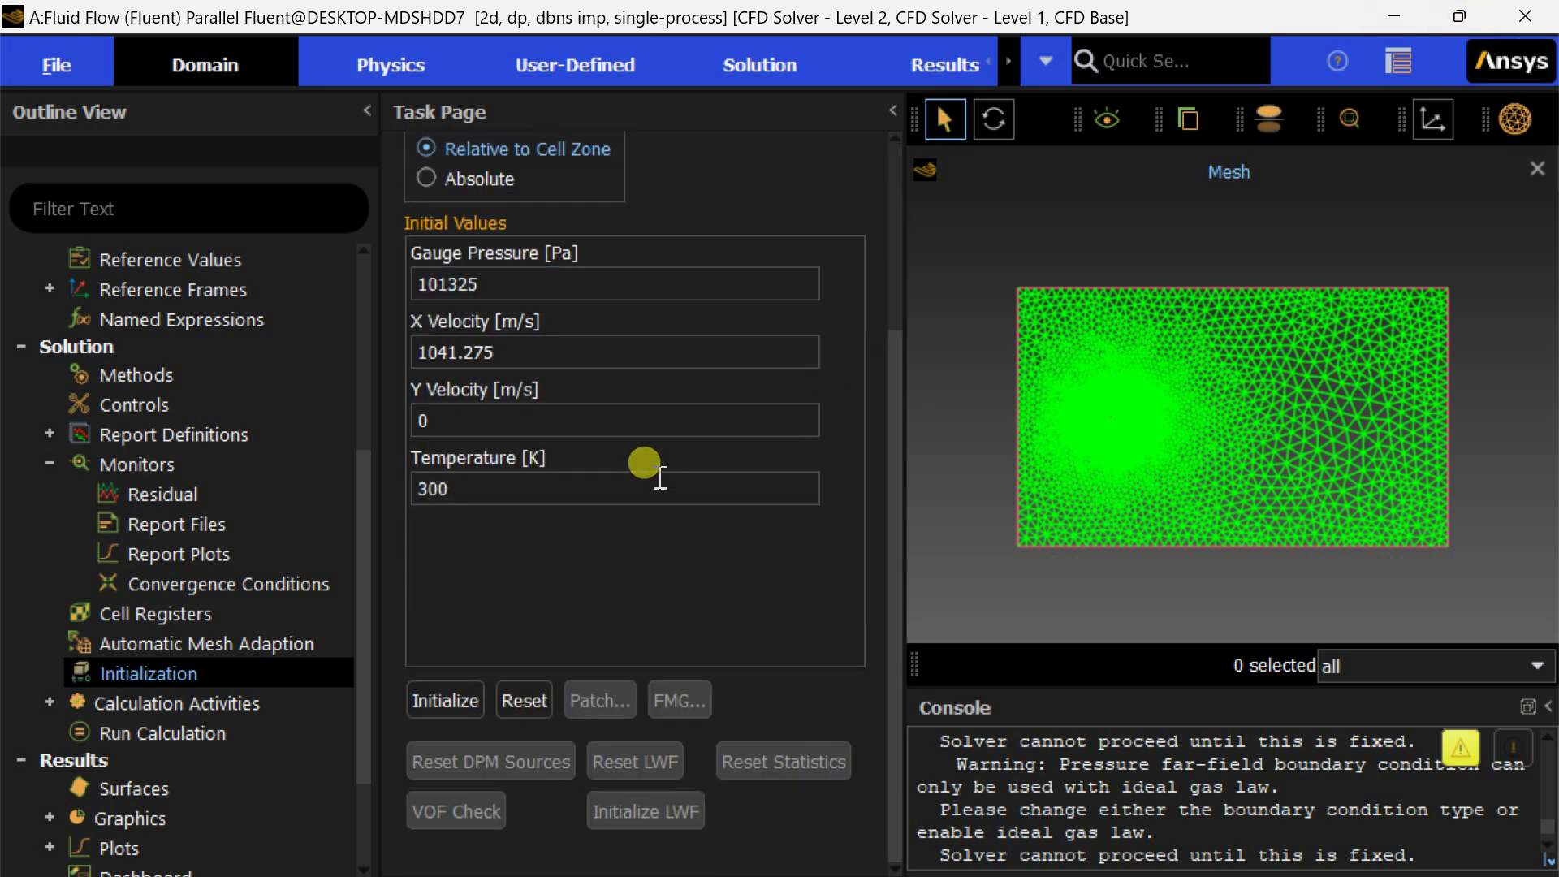
{"action": "scroll", "coordinate": [632, 534], "scroll_direction": "up", "scroll_amount": 1}
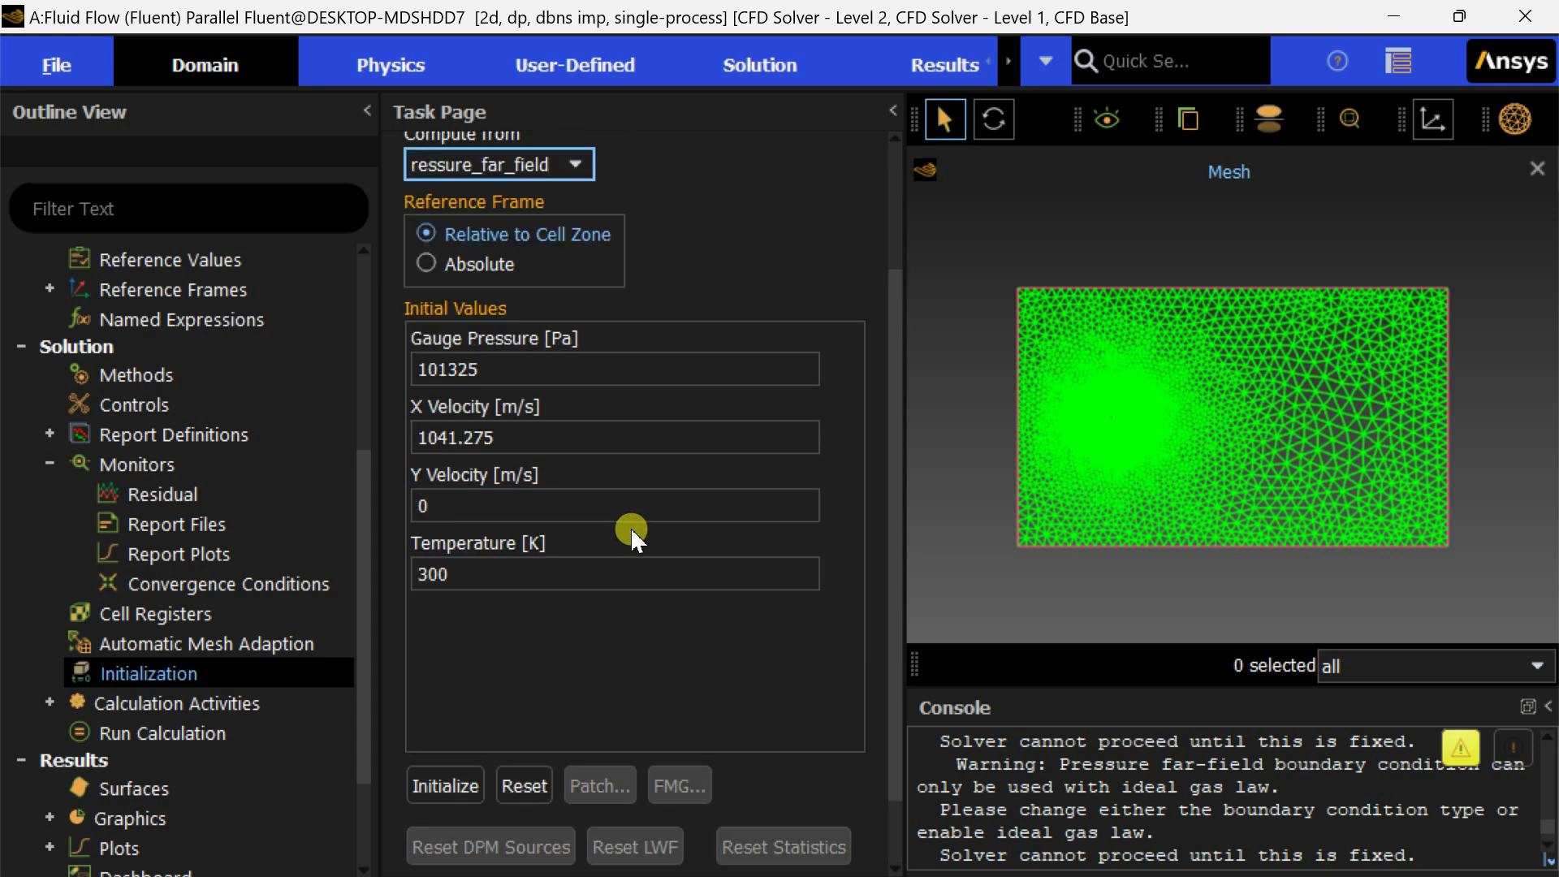
{"action": "scroll", "coordinate": [576, 625], "scroll_direction": "down", "scroll_amount": 1}
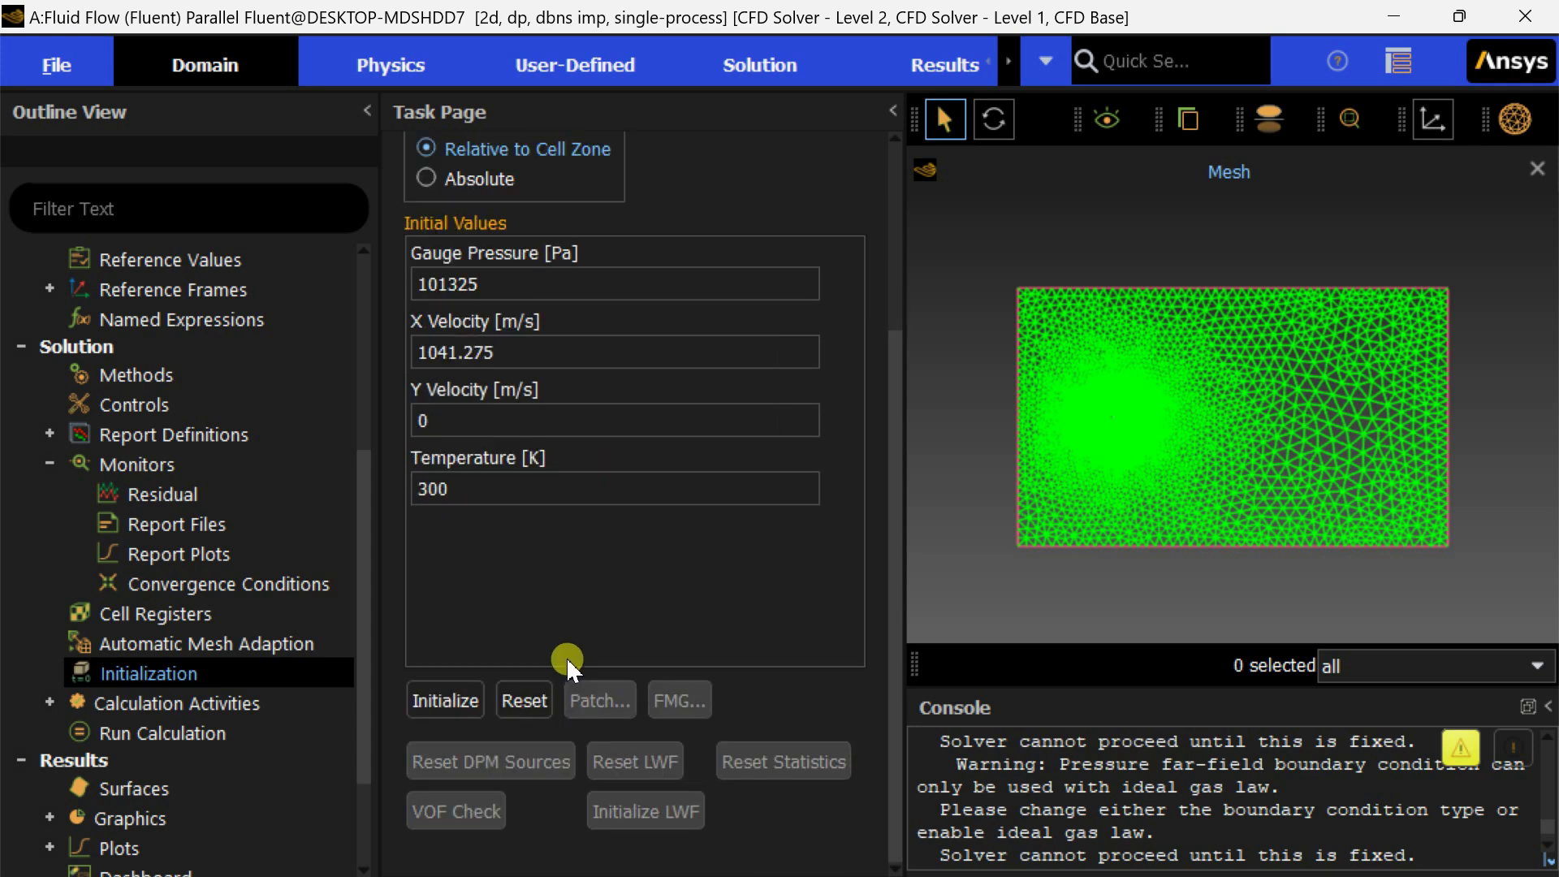
{"action": "left_click", "coordinate": [456, 705]}
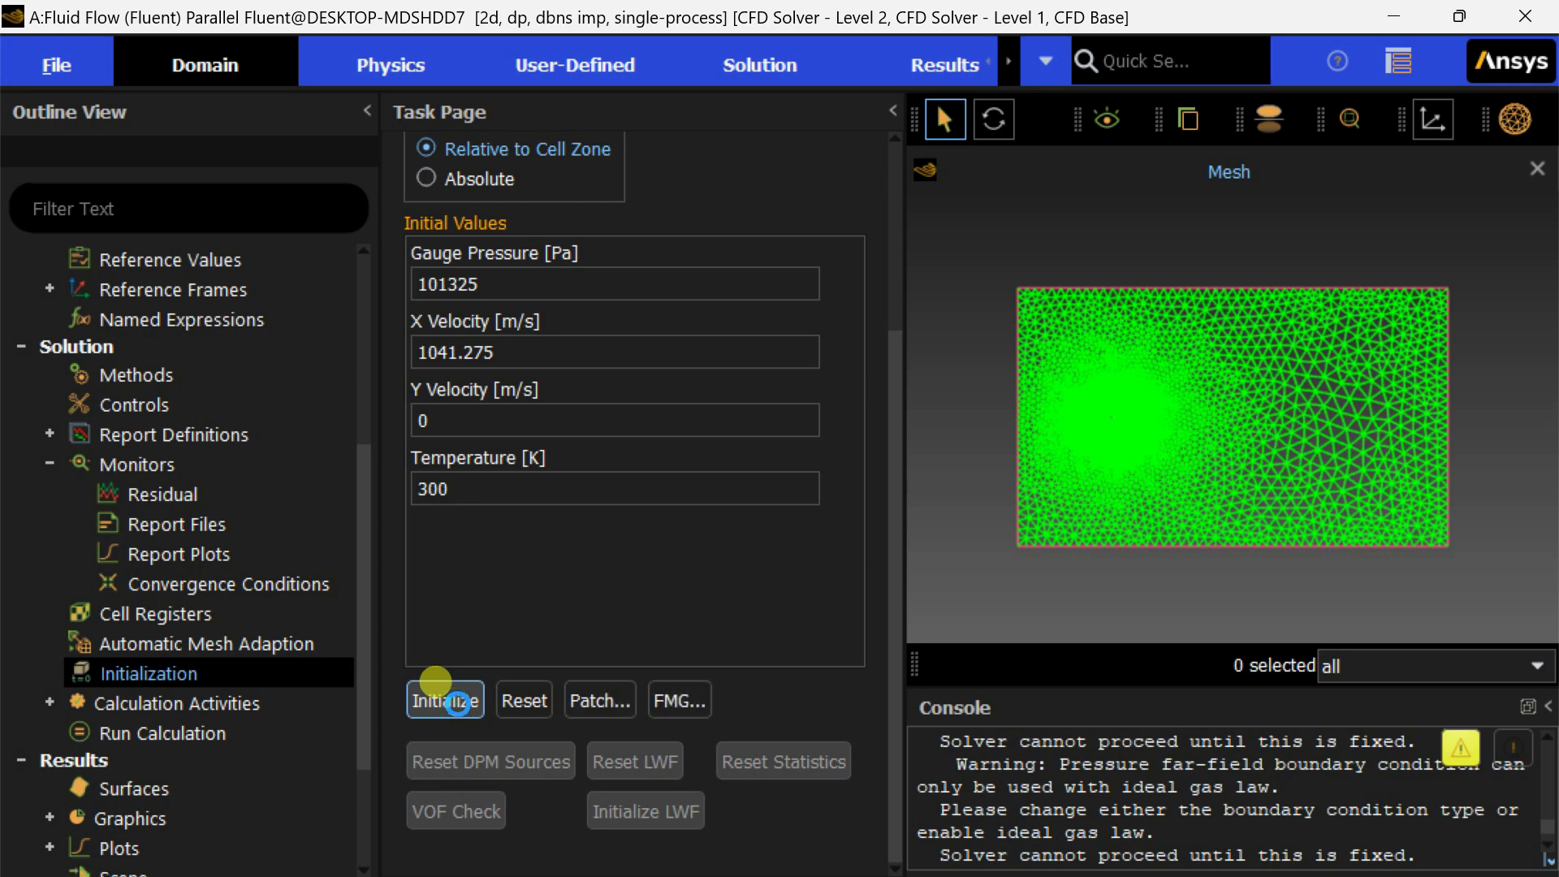
Export the case as a CFF case file named SS_initial_mesh in the suggested MECH folder.
{"action": "left_click", "coordinate": [53, 64]}
{"action": "mouse_move", "coordinate": [125, 390]}
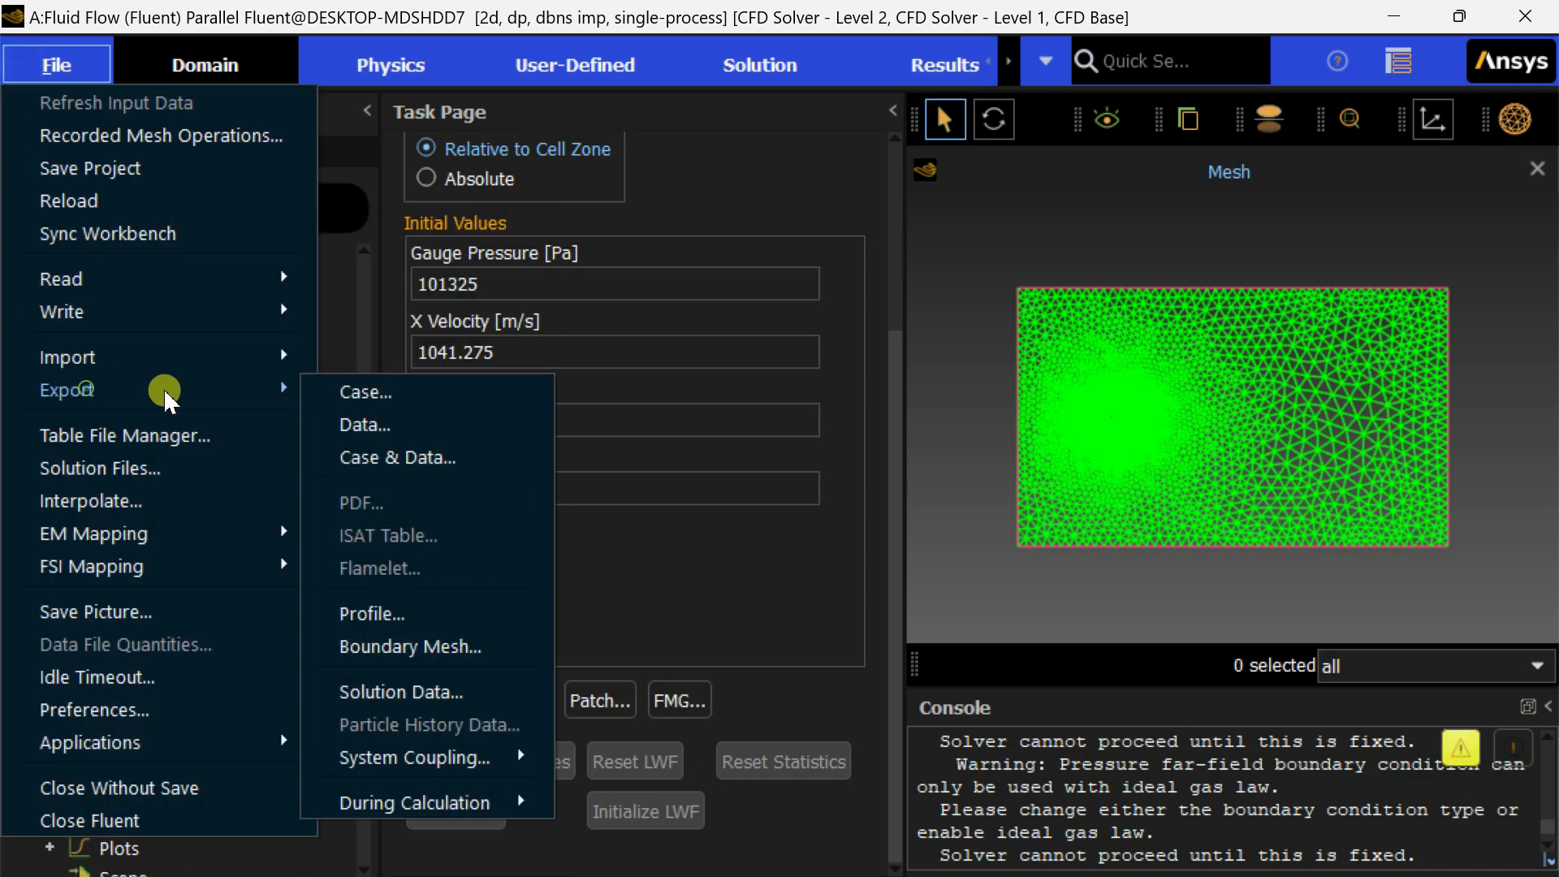
{"action": "left_click", "coordinate": [393, 402]}
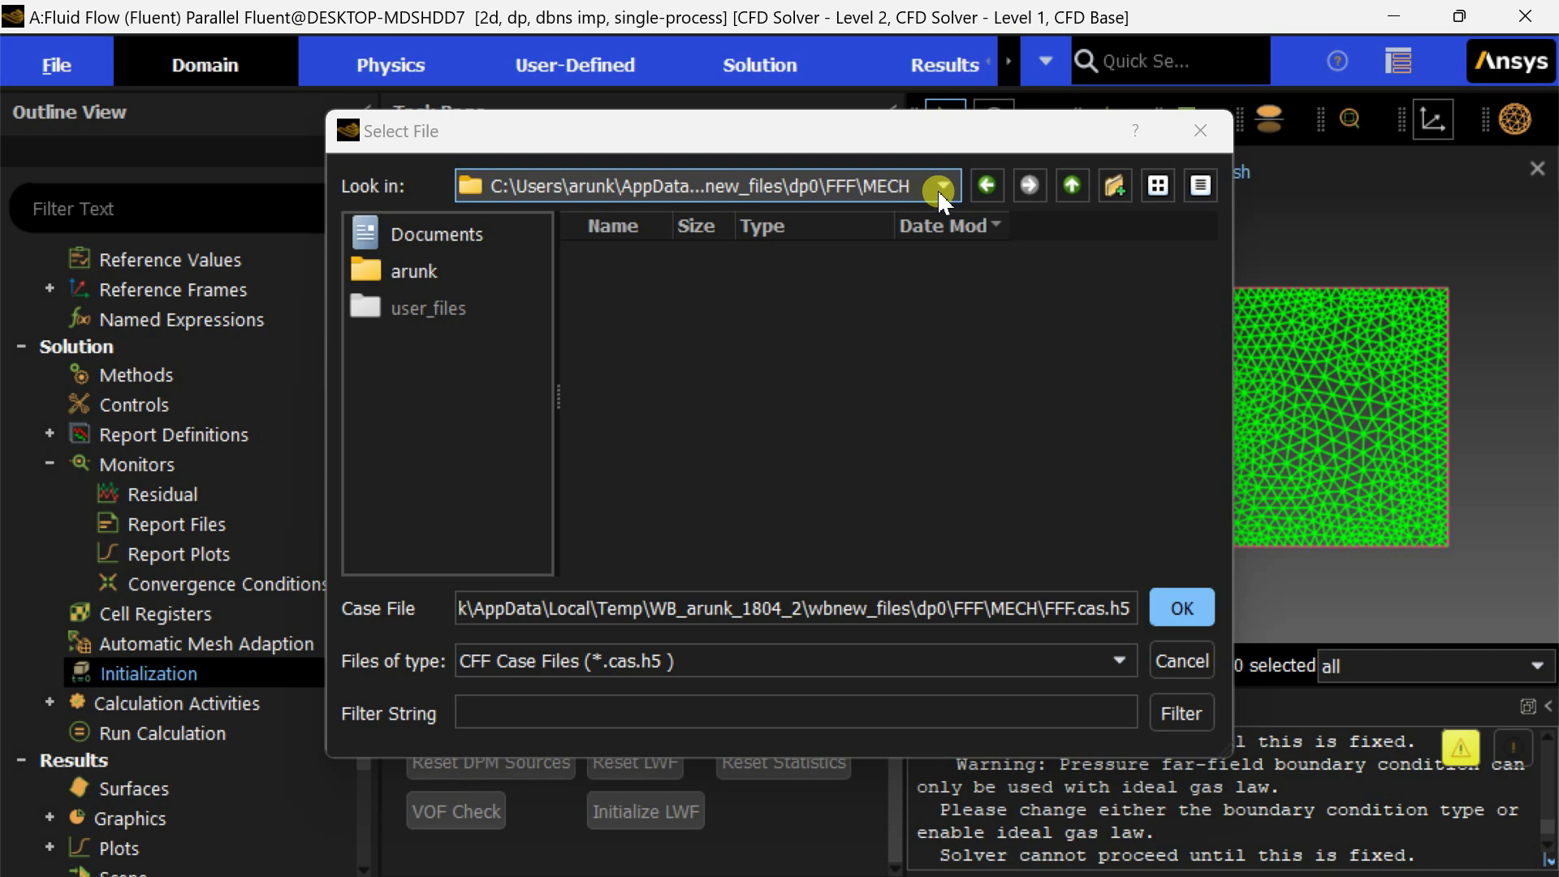
{"action": "left_click", "coordinate": [1088, 608]}
{"action": "left_click_drag", "start_coordinate": [1073, 609], "coordinate": [1039, 589]}
{"action": "type", "text": "initi"}
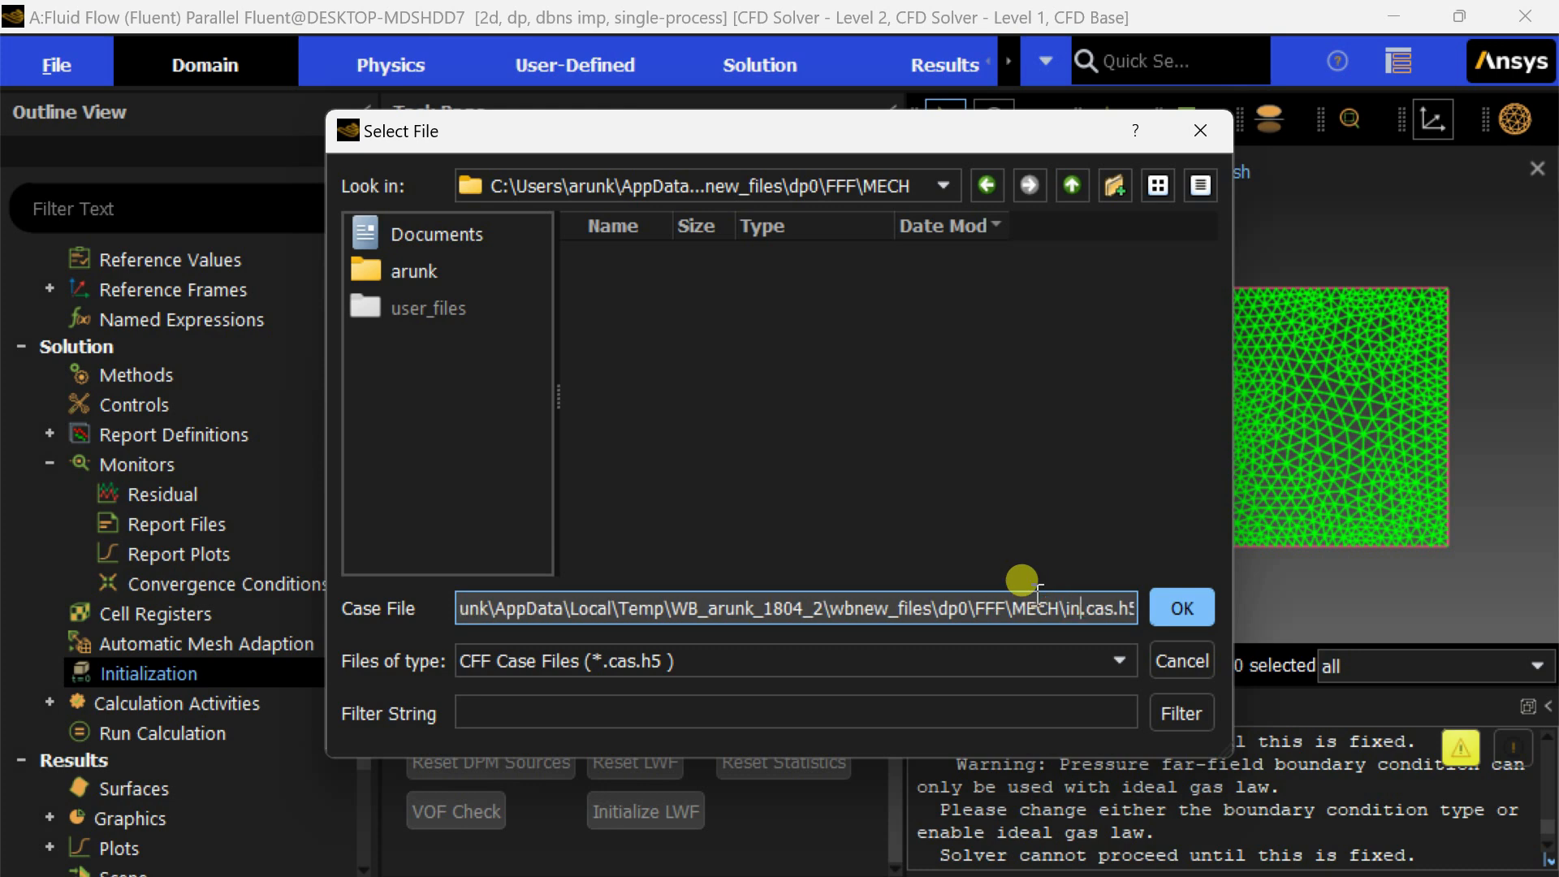
{"action": "type", "text": "al mesh"}
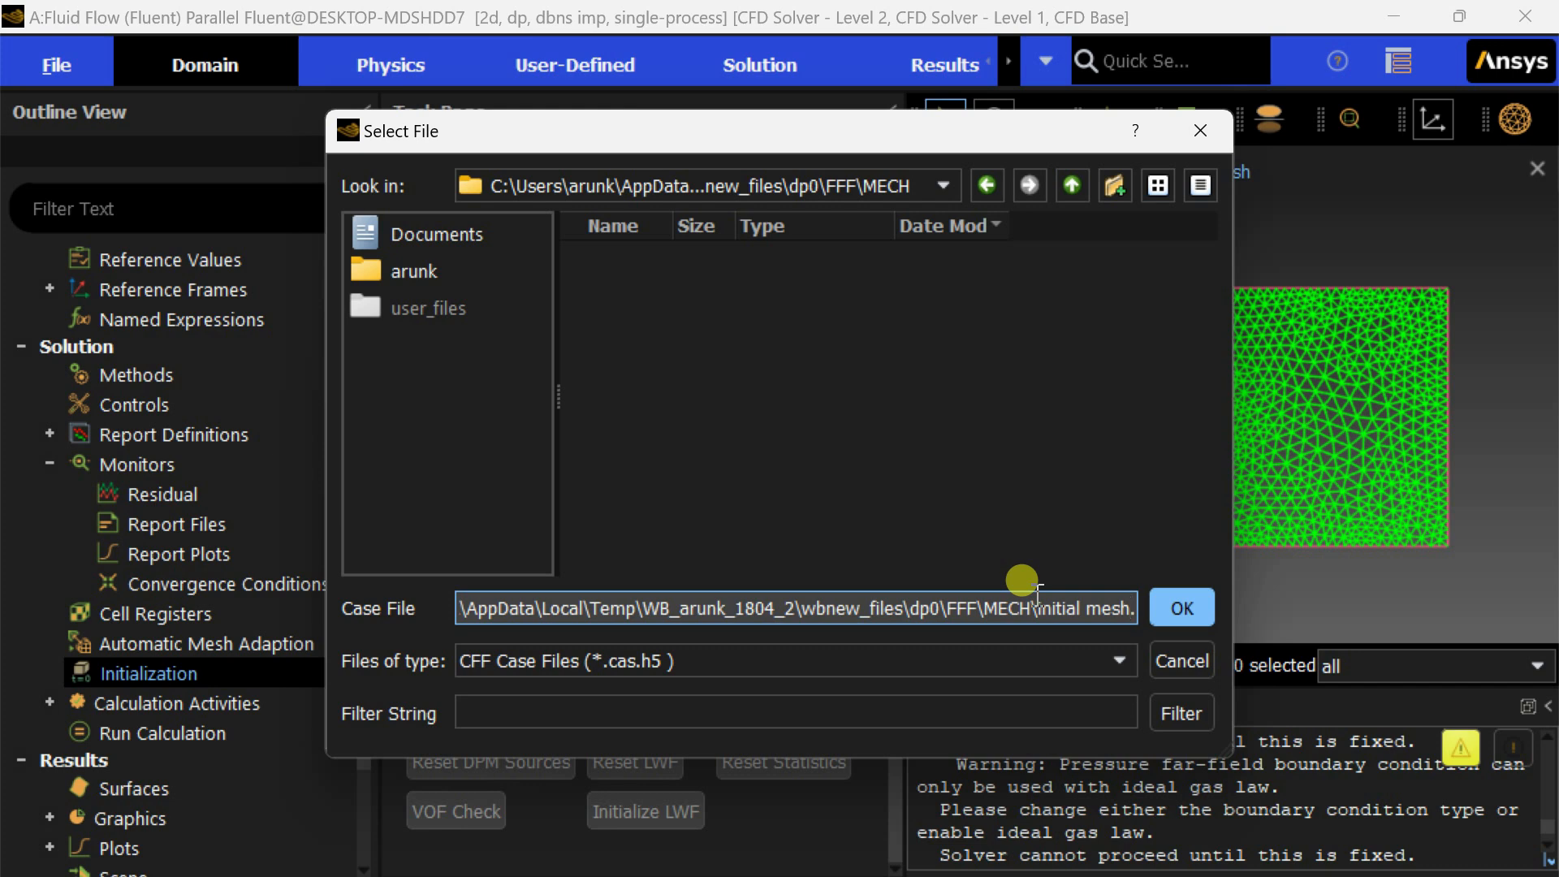
{"action": "key", "text": "Left"}
{"action": "key", "text": "Left"}
{"action": "key", "text": "BackSpace"}
{"action": "type", "text": "_"}
{"action": "key", "text": "Left"}
{"action": "key", "text": "Left"}
{"action": "key", "text": "Left"}
{"action": "type", "text": "3S"}
{"action": "type", "text": "_"}
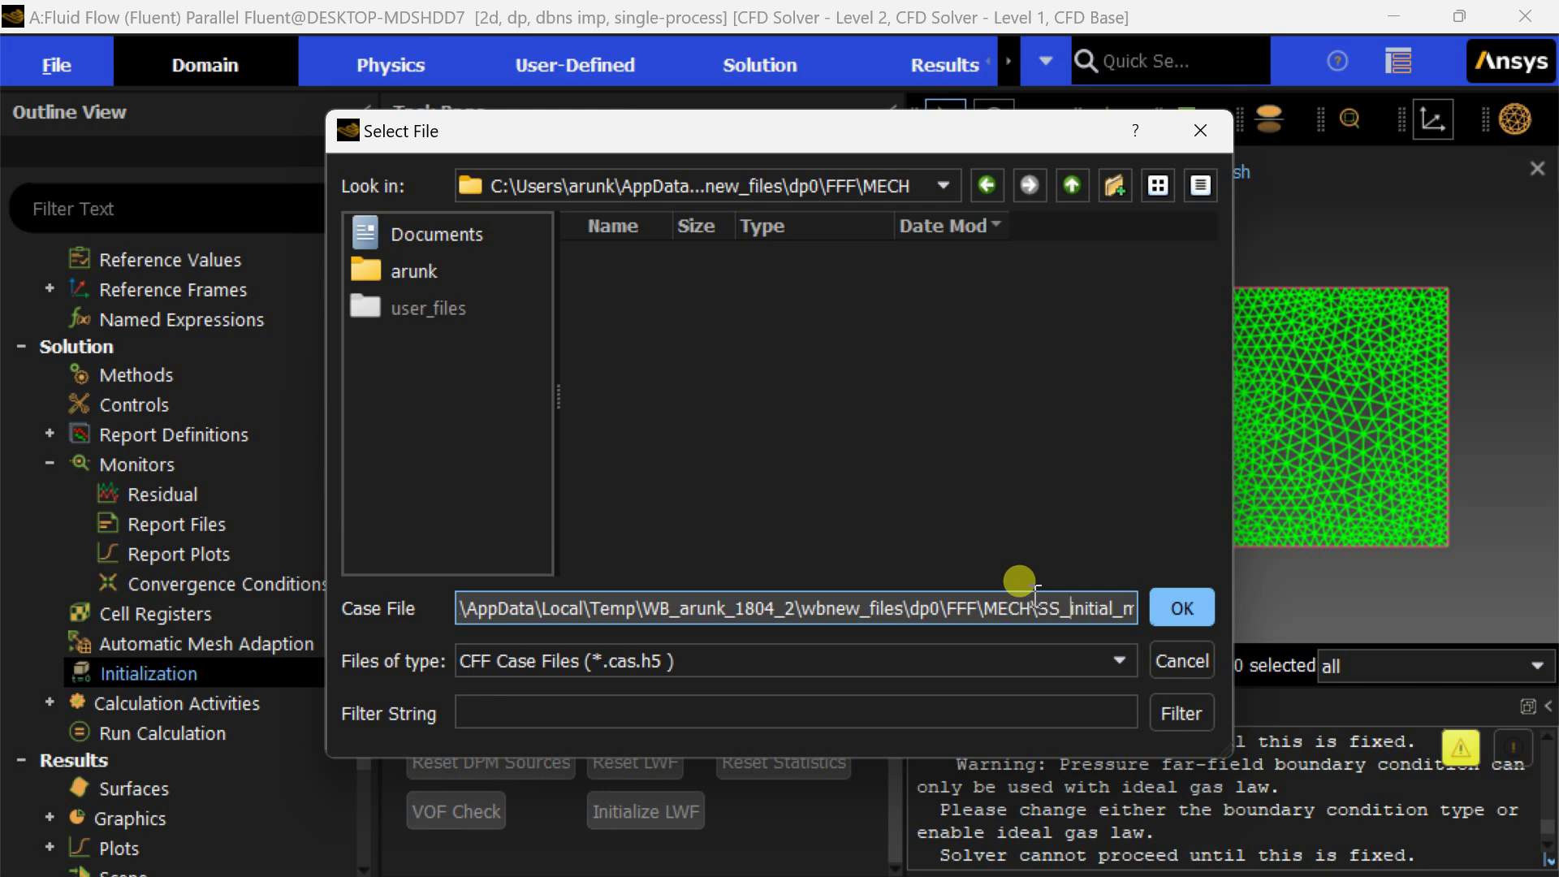
{"action": "left_click", "coordinate": [1194, 608]}
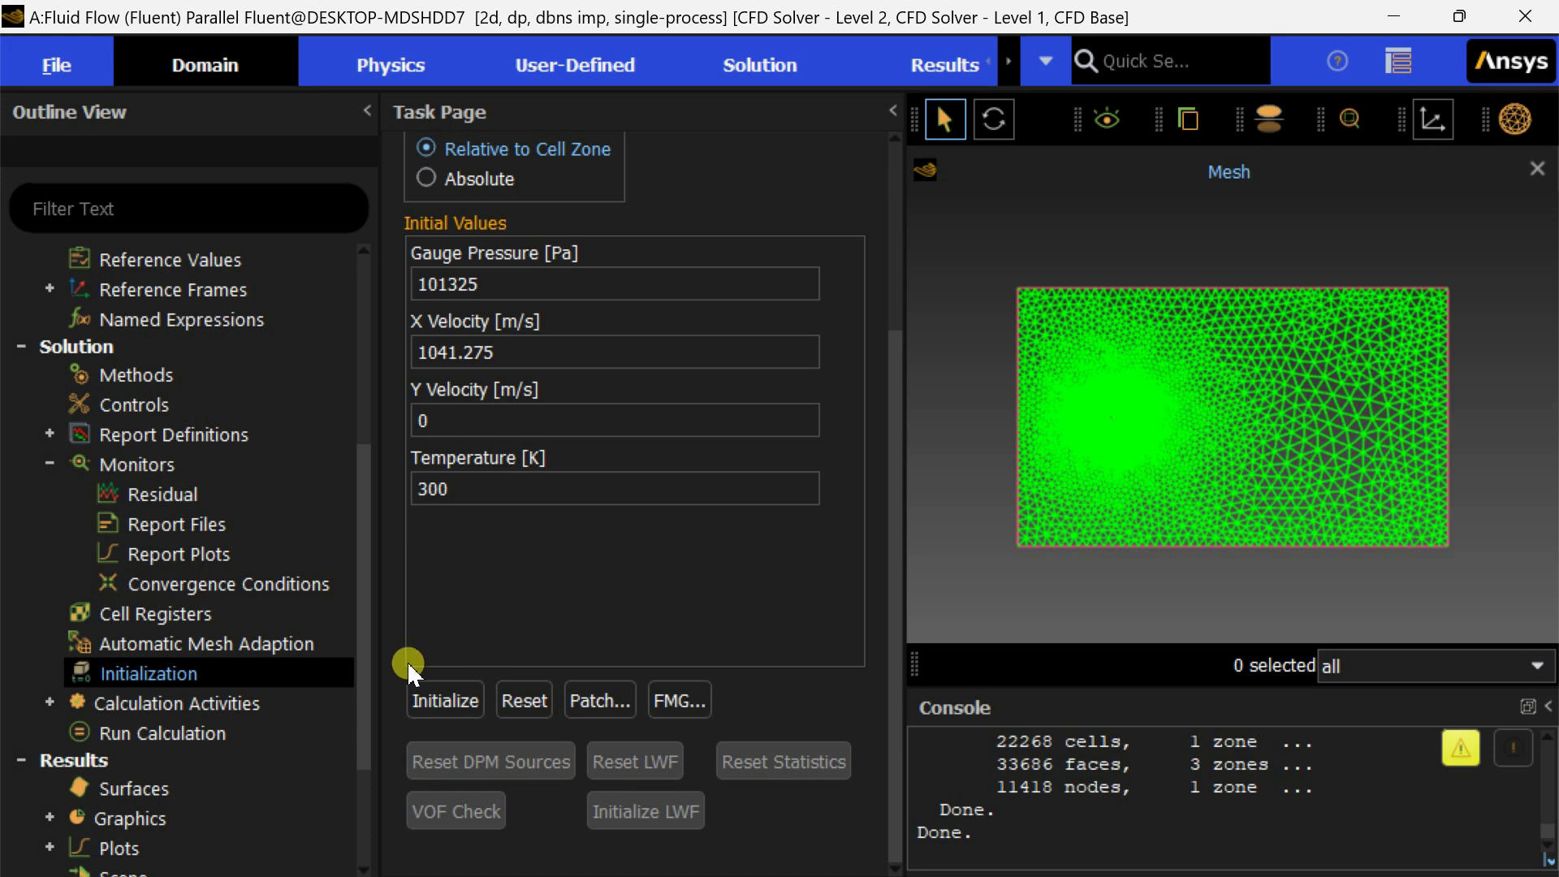
Run the calculation for 400 iterations and acknowledge its completion.
{"action": "left_click", "coordinate": [247, 732]}
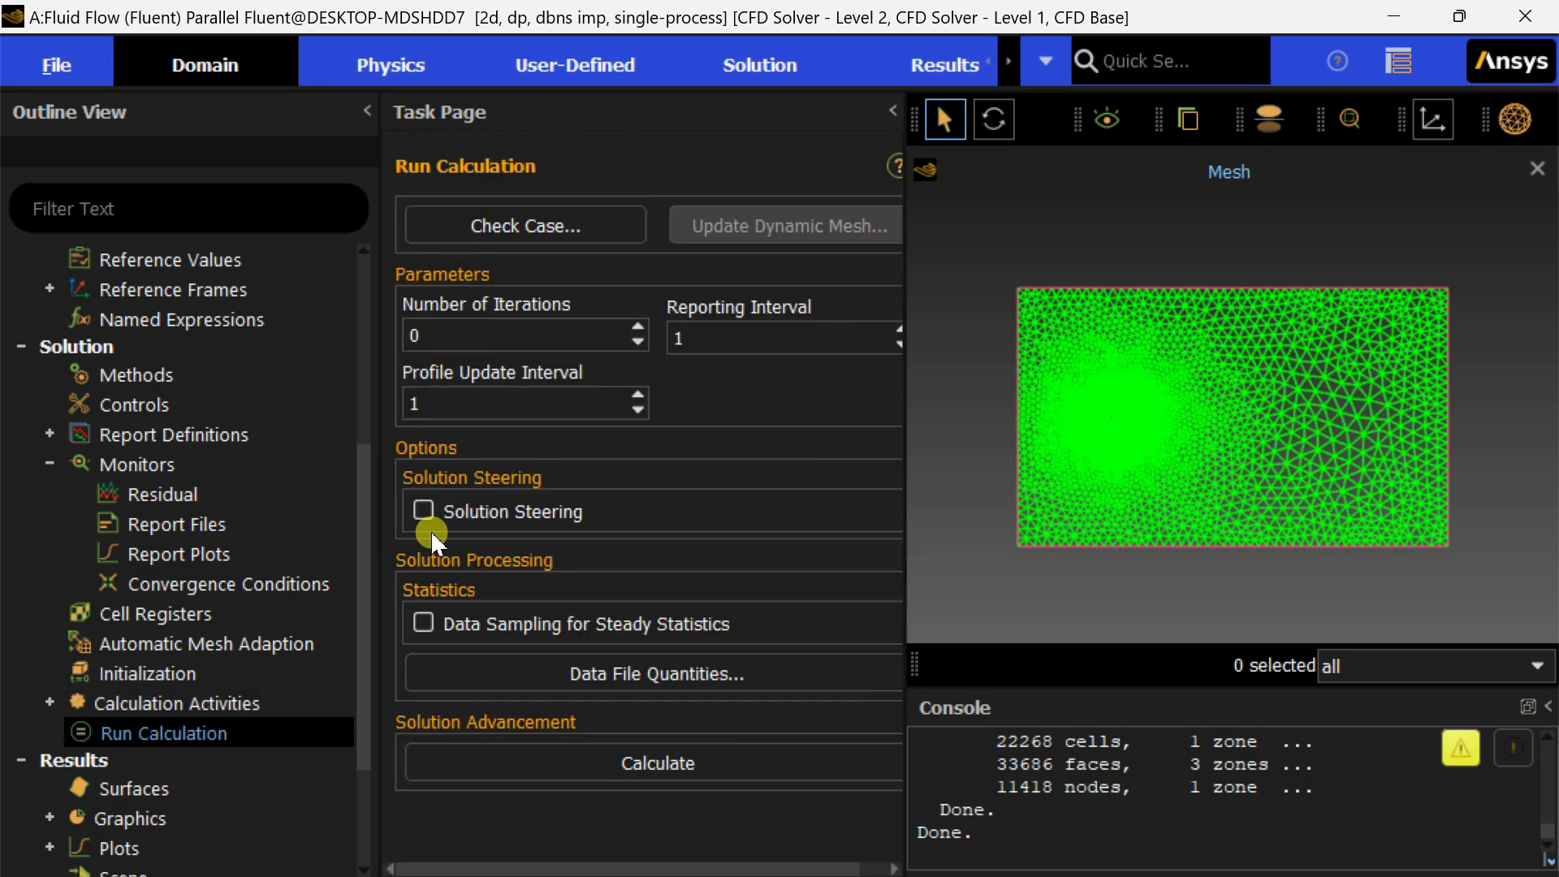
{"action": "double_click", "coordinate": [467, 332]}
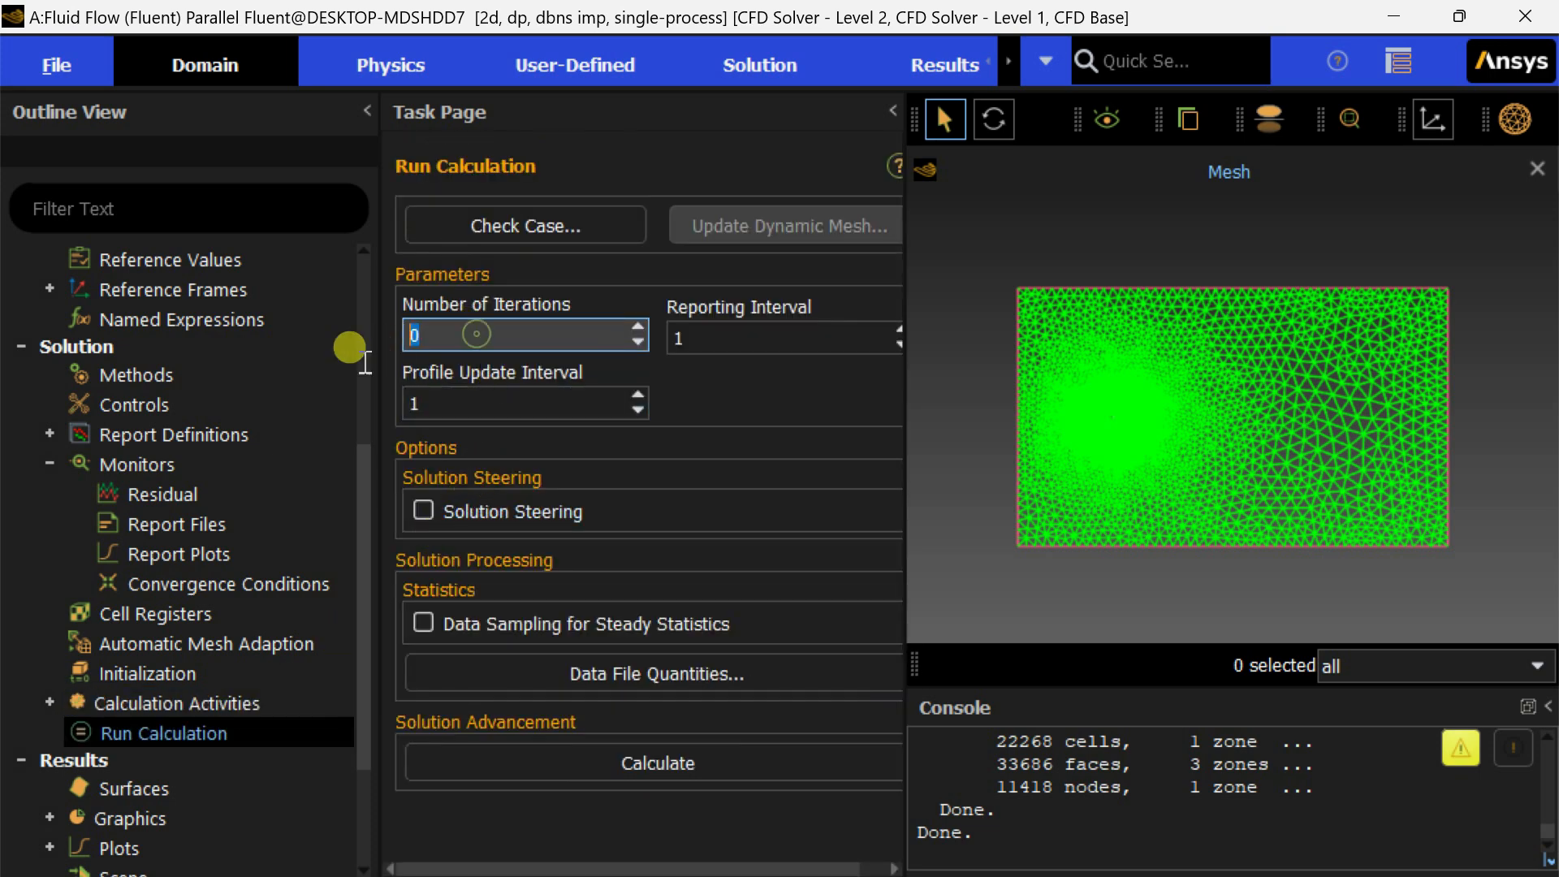
{"action": "type", "text": "400"}
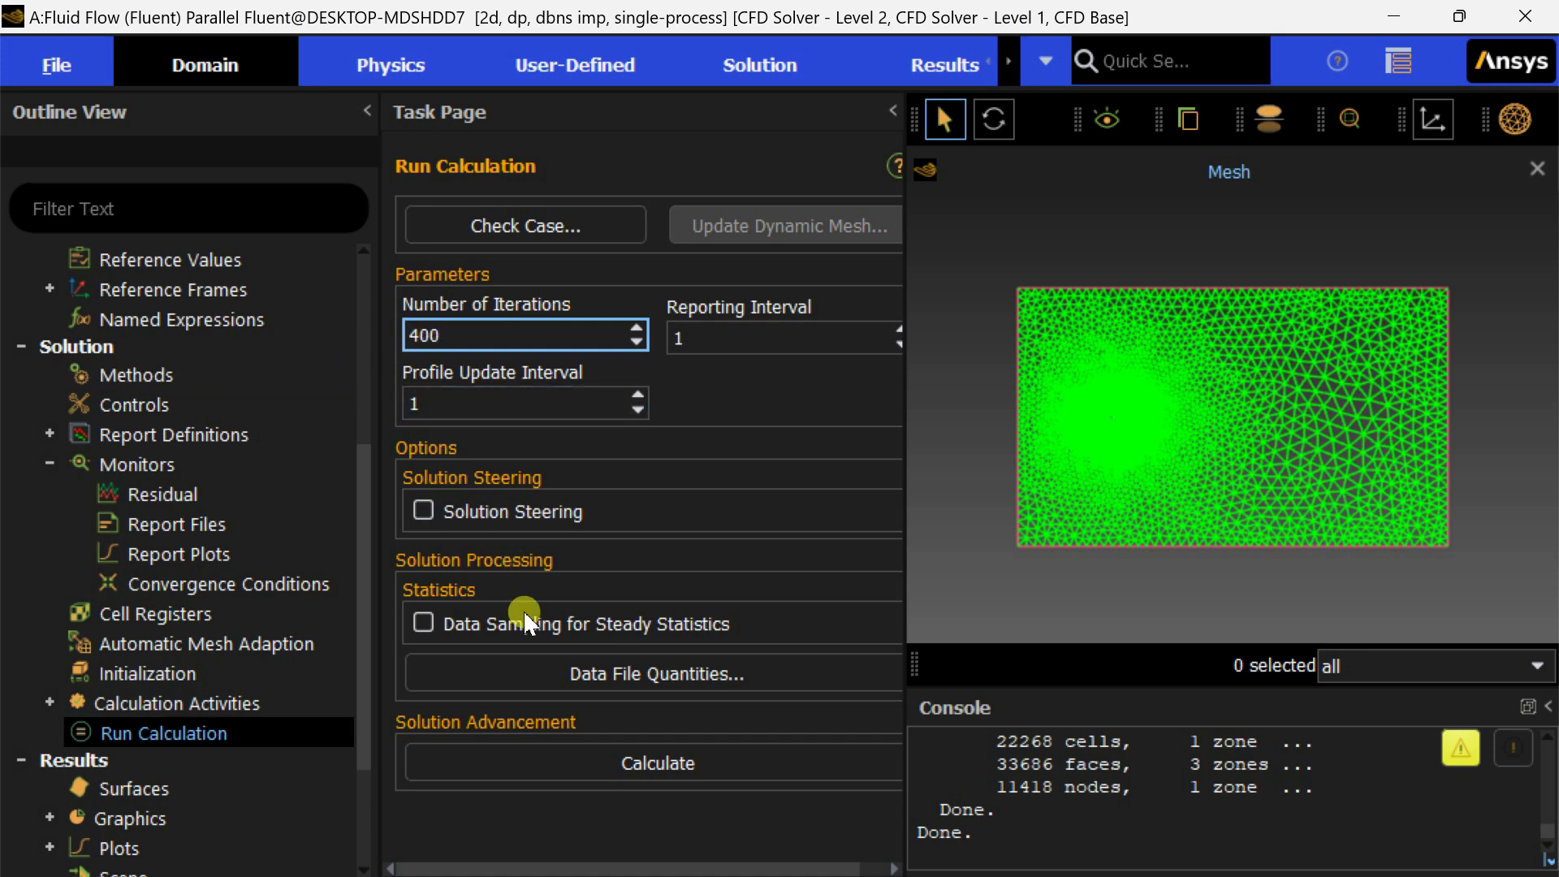
{"action": "left_click", "coordinate": [573, 760]}
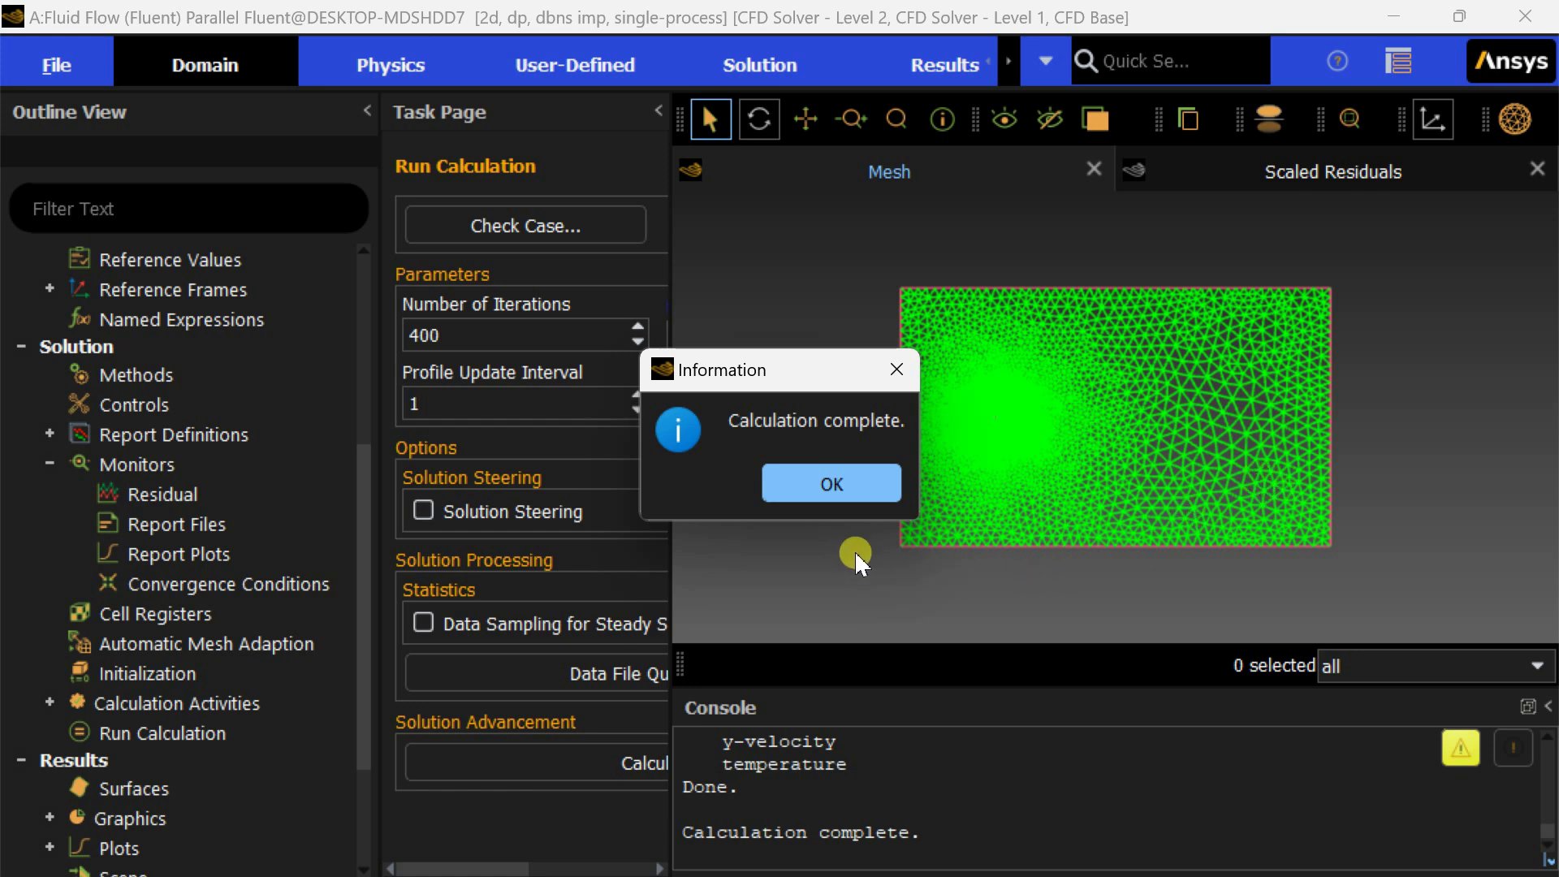
{"action": "left_click", "coordinate": [802, 477]}
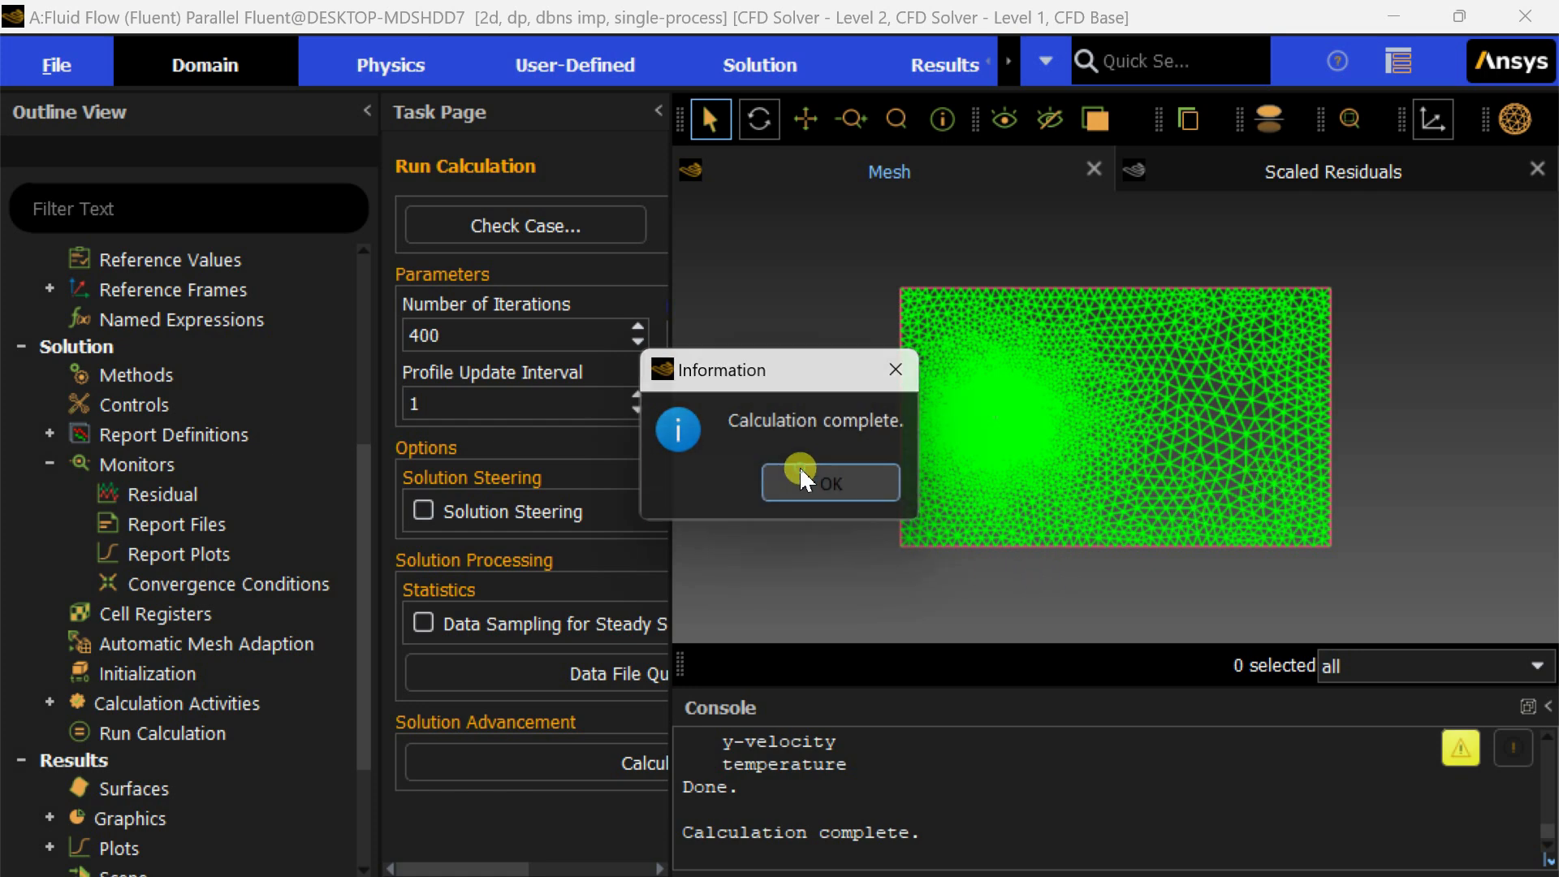
Create a filled contour plot of Velocity, Mach Number in the results graphics and display it.
{"action": "left_click", "coordinate": [79, 375]}
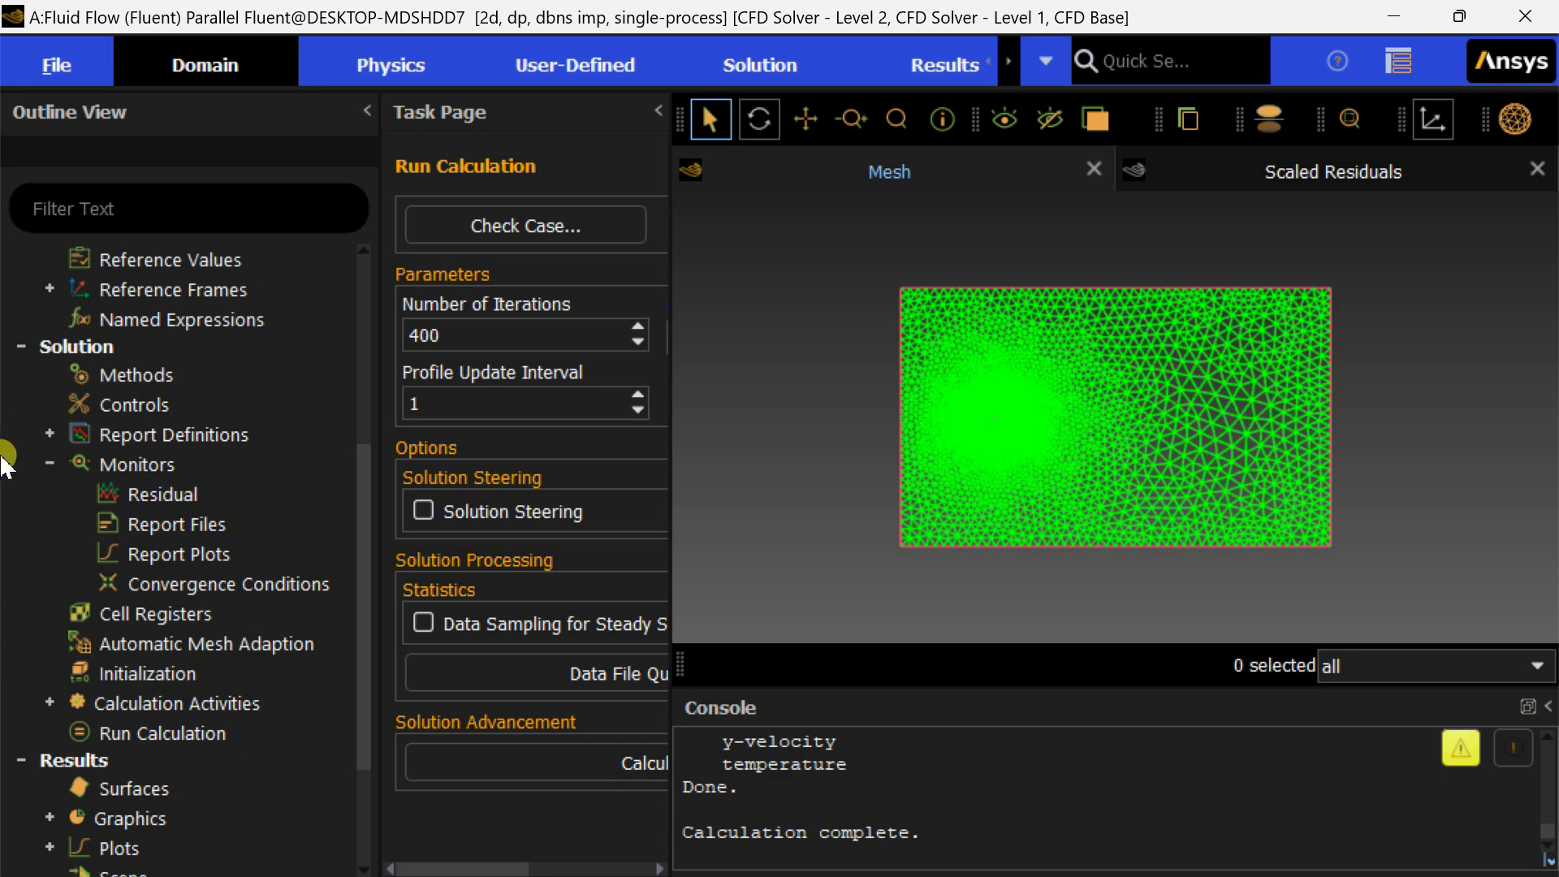
{"action": "scroll", "coordinate": [114, 650], "scroll_direction": "down", "scroll_amount": 1}
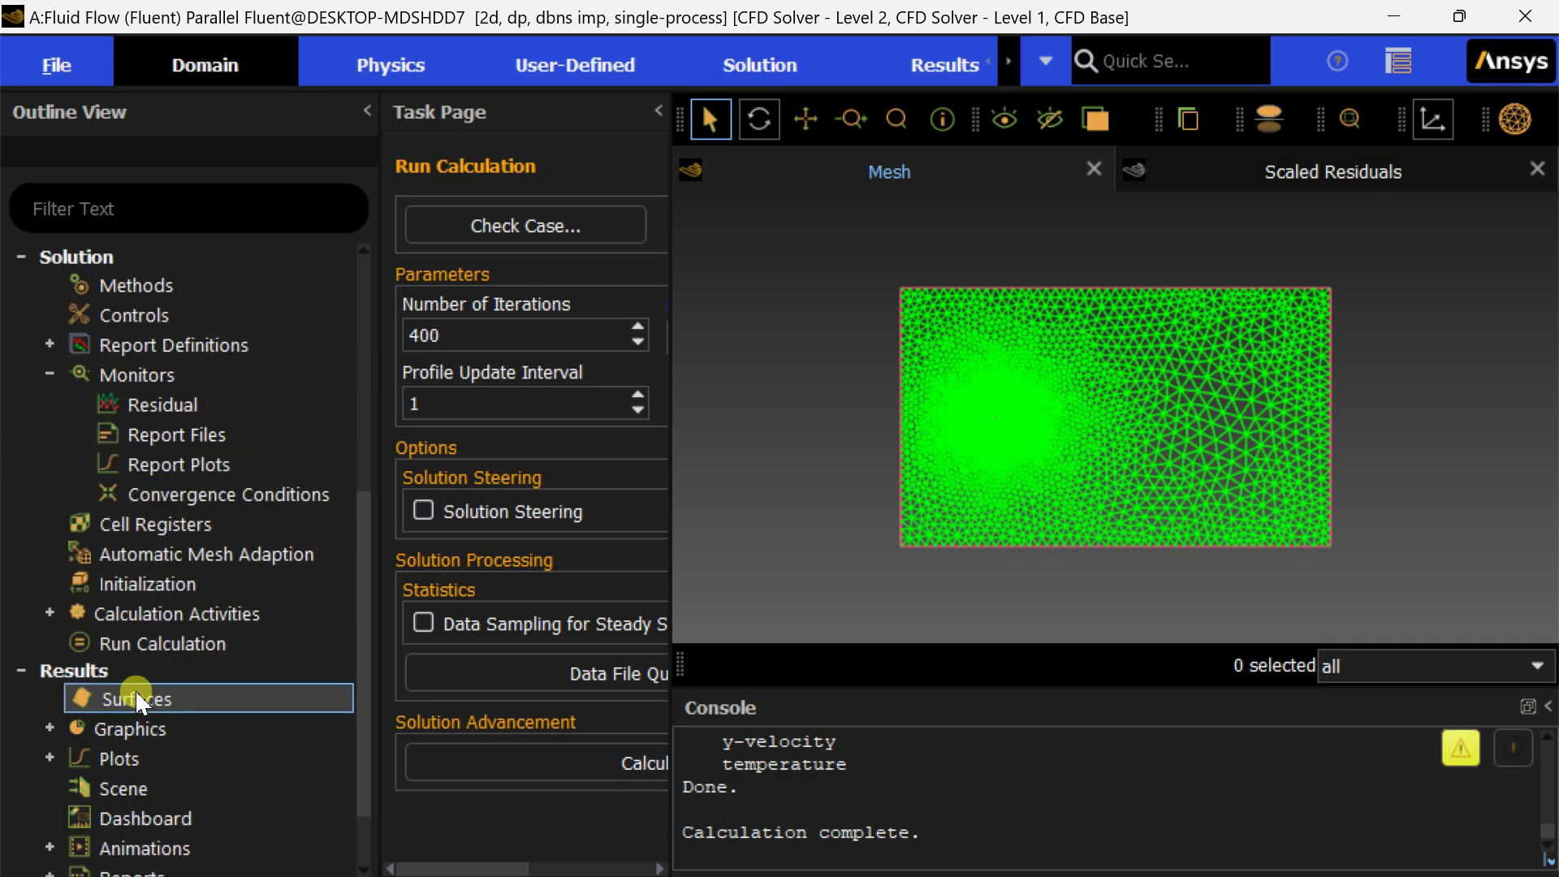
{"action": "double_click", "coordinate": [144, 731]}
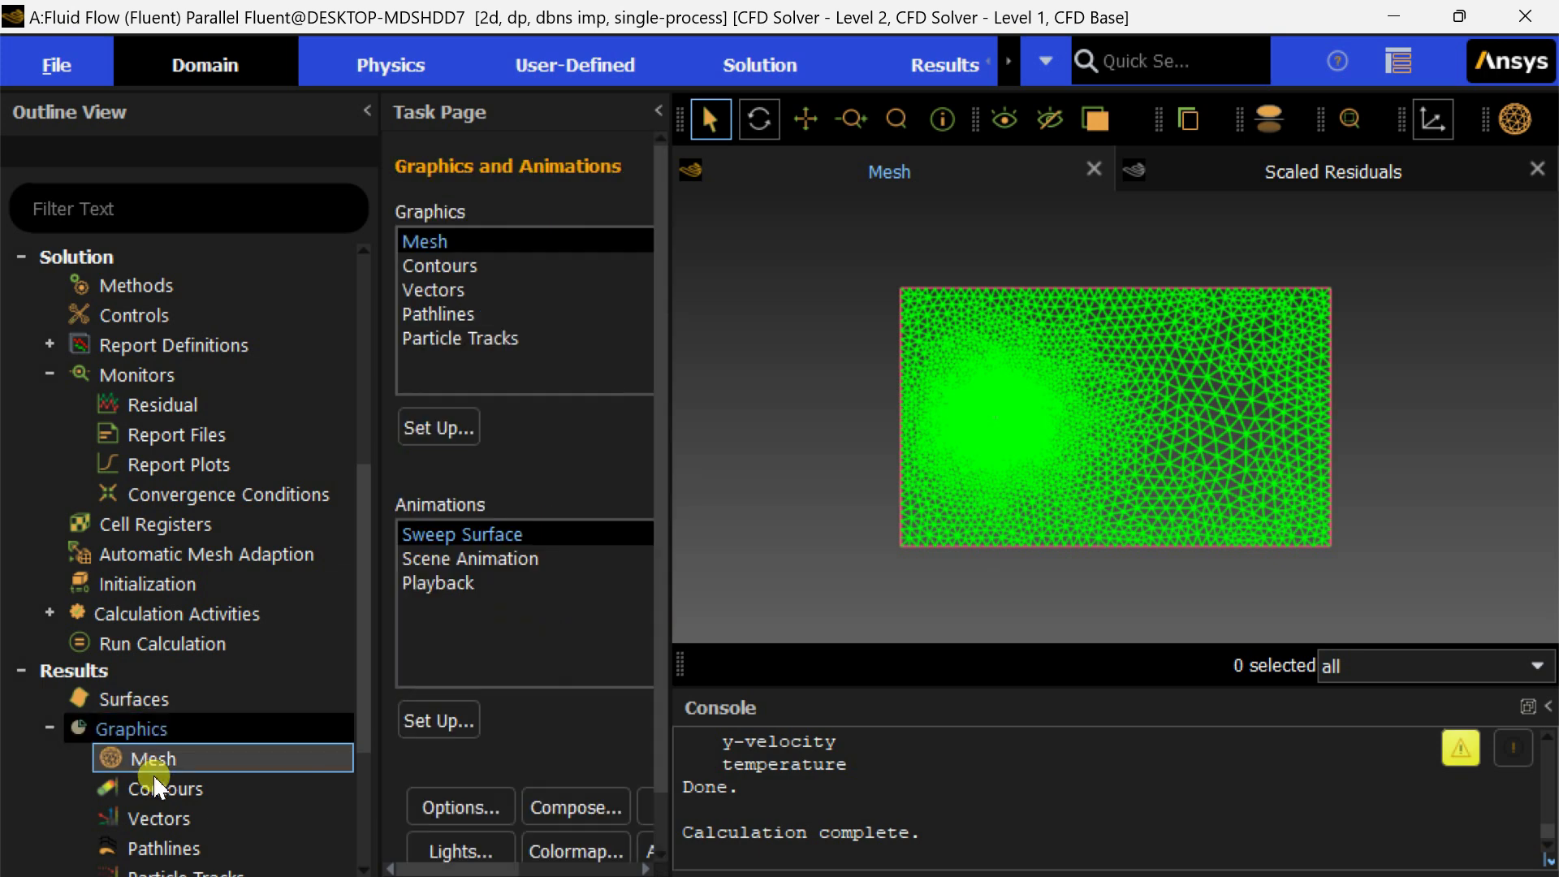
{"action": "double_click", "coordinate": [161, 791]}
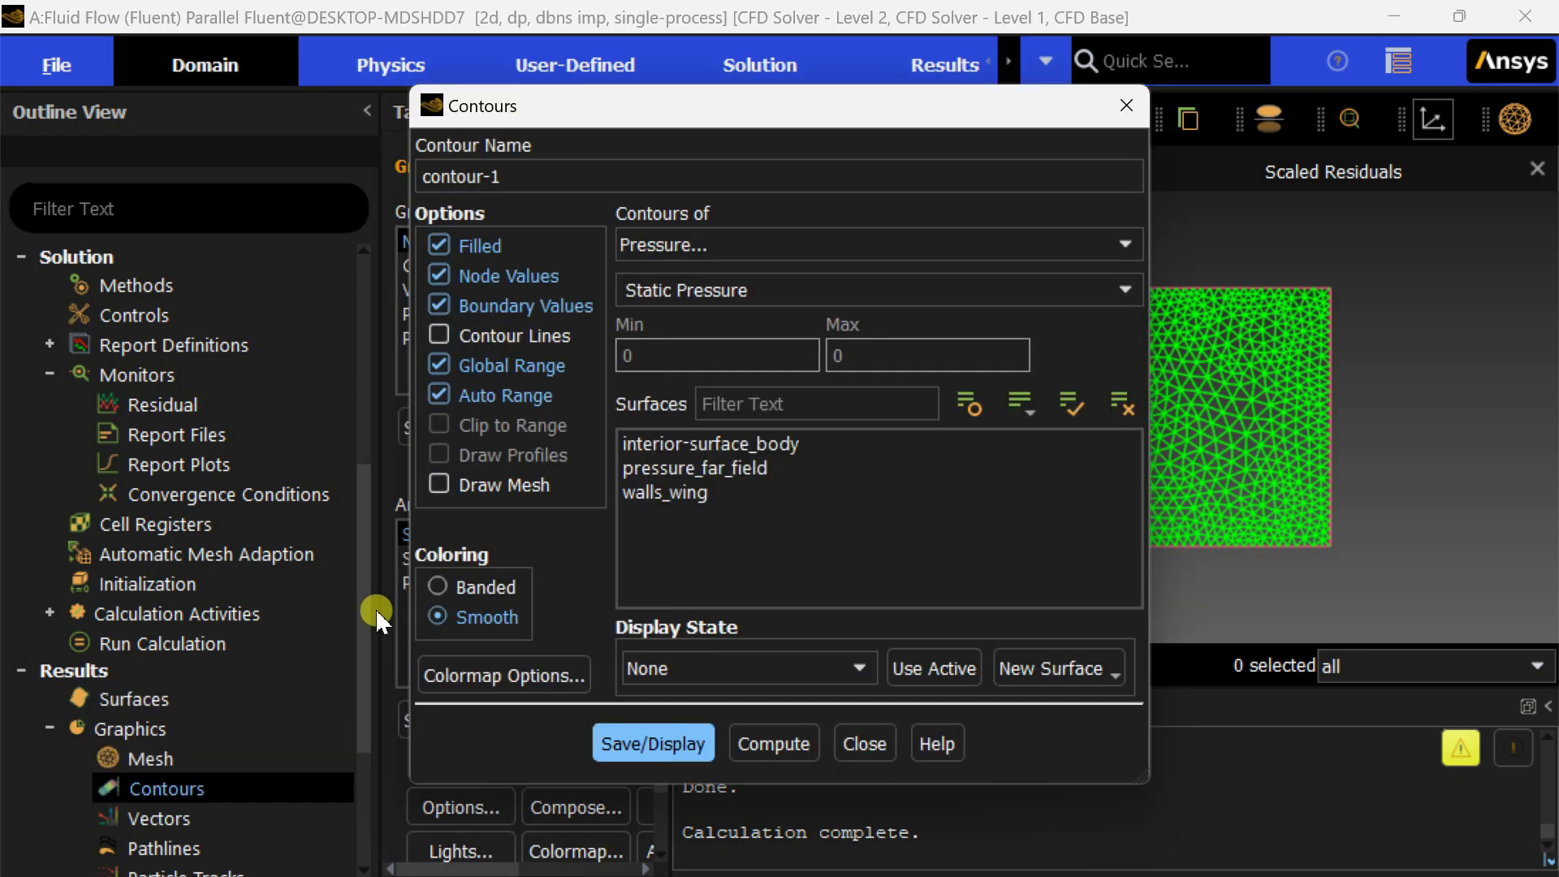
{"action": "left_click", "coordinate": [825, 245]}
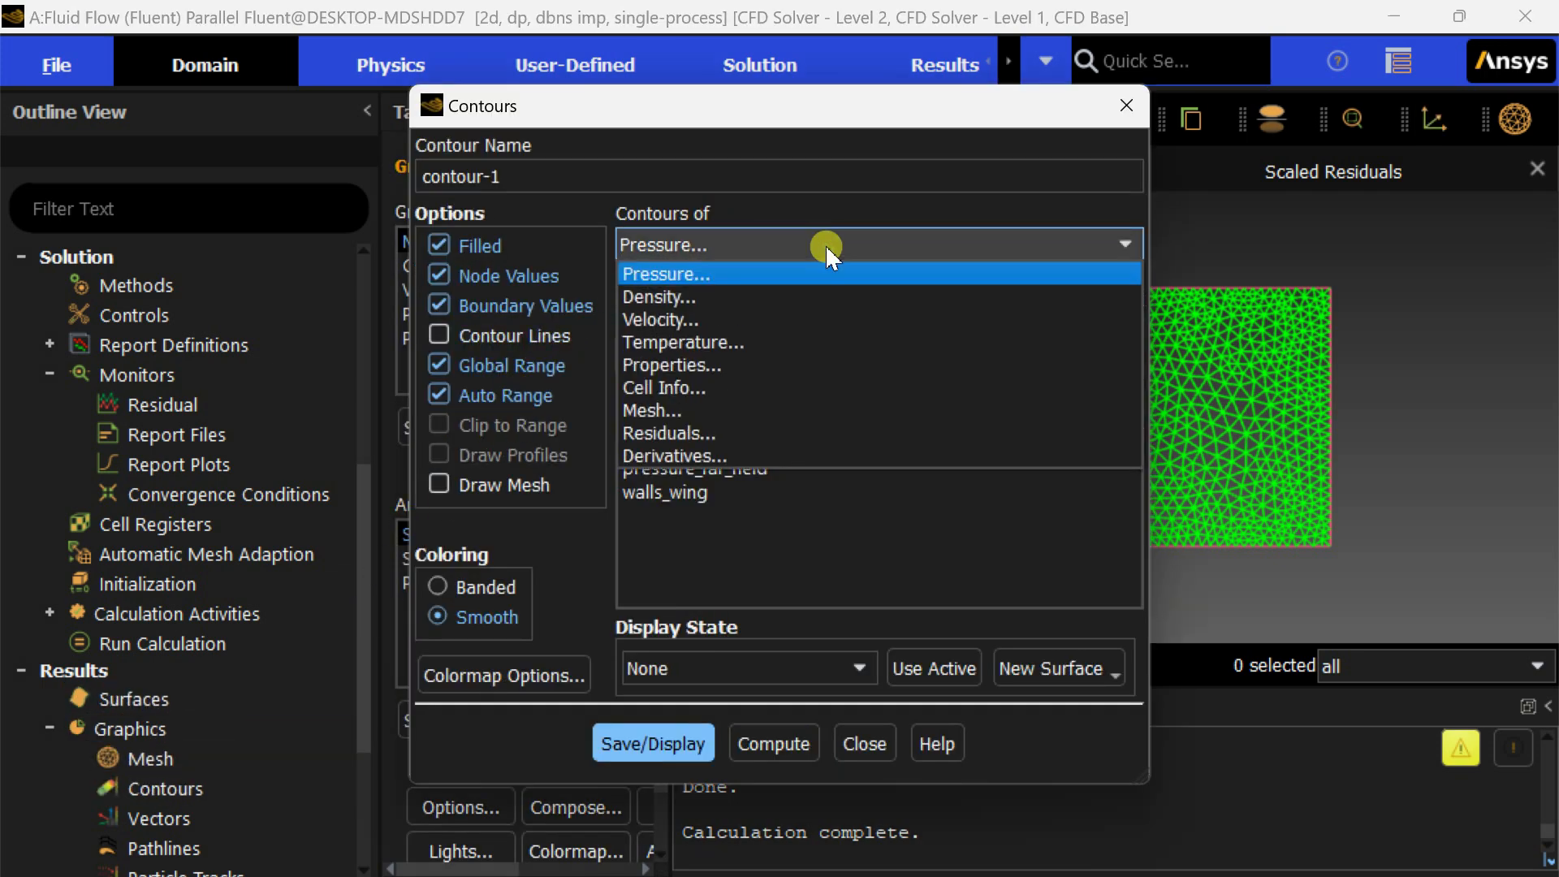
{"action": "left_click", "coordinate": [825, 246]}
{"action": "left_click", "coordinate": [830, 284]}
{"action": "left_click", "coordinate": [1122, 290]}
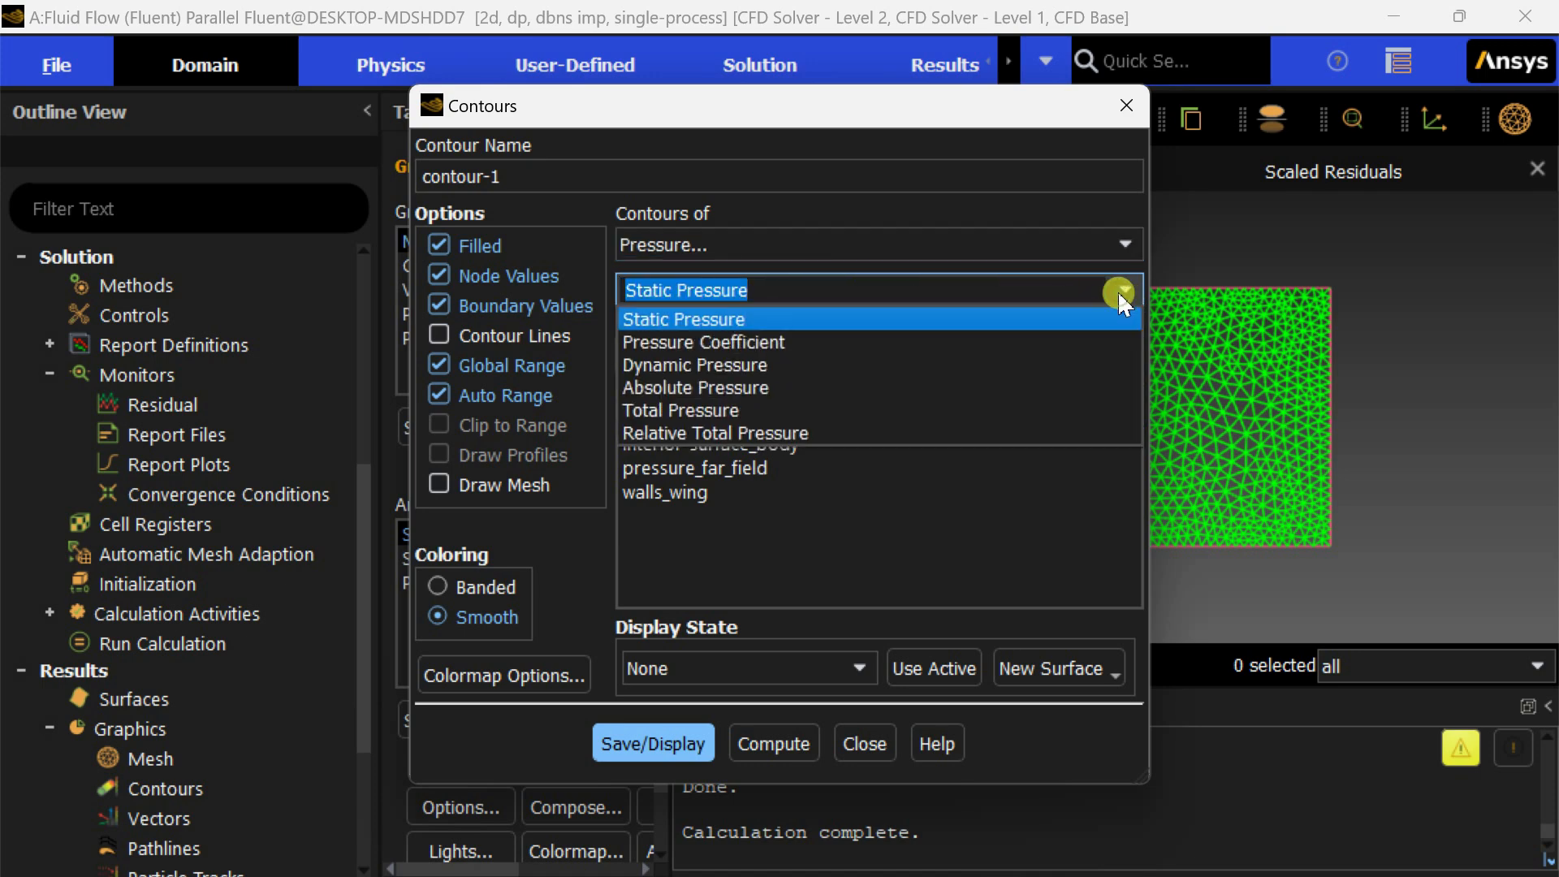
{"action": "left_click", "coordinate": [1088, 244]}
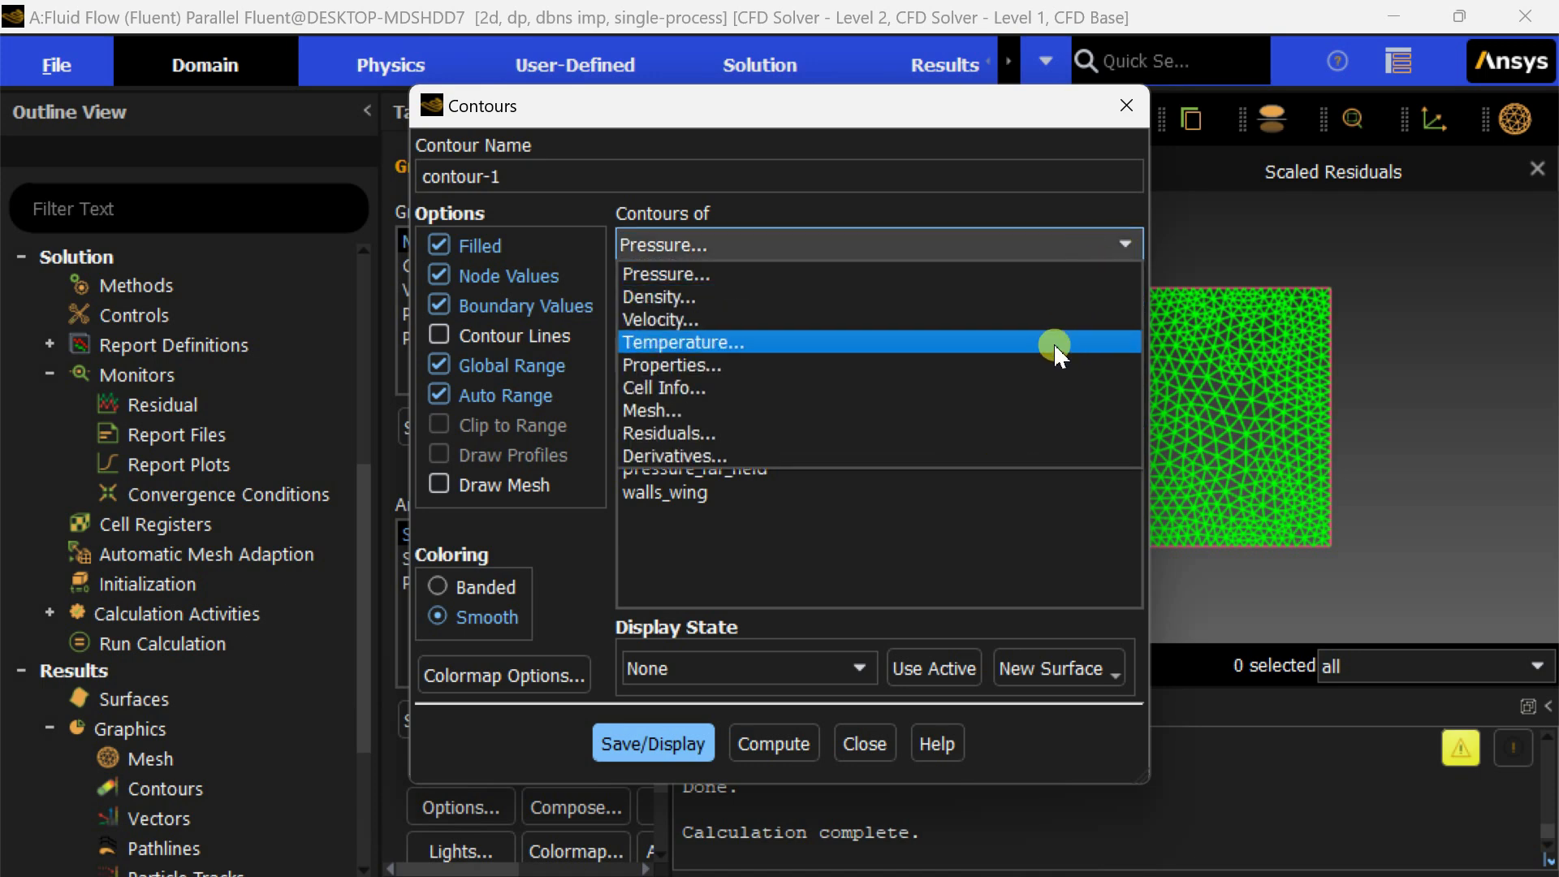
{"action": "left_click", "coordinate": [1042, 320]}
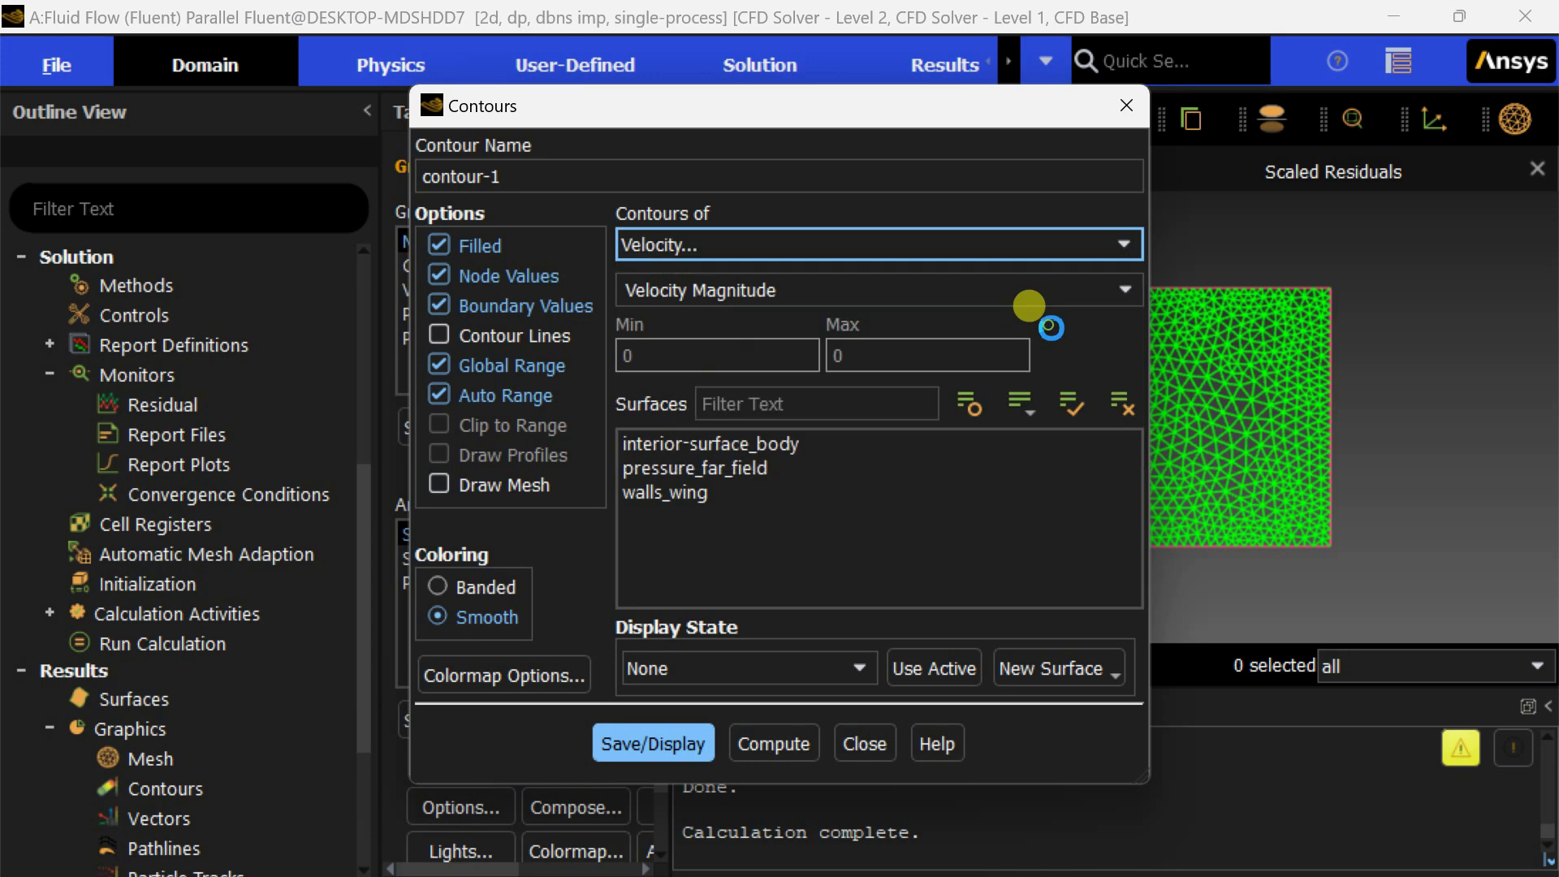
{"action": "left_click", "coordinate": [1121, 293]}
{"action": "scroll", "coordinate": [1064, 394], "scroll_direction": "down", "scroll_amount": 1}
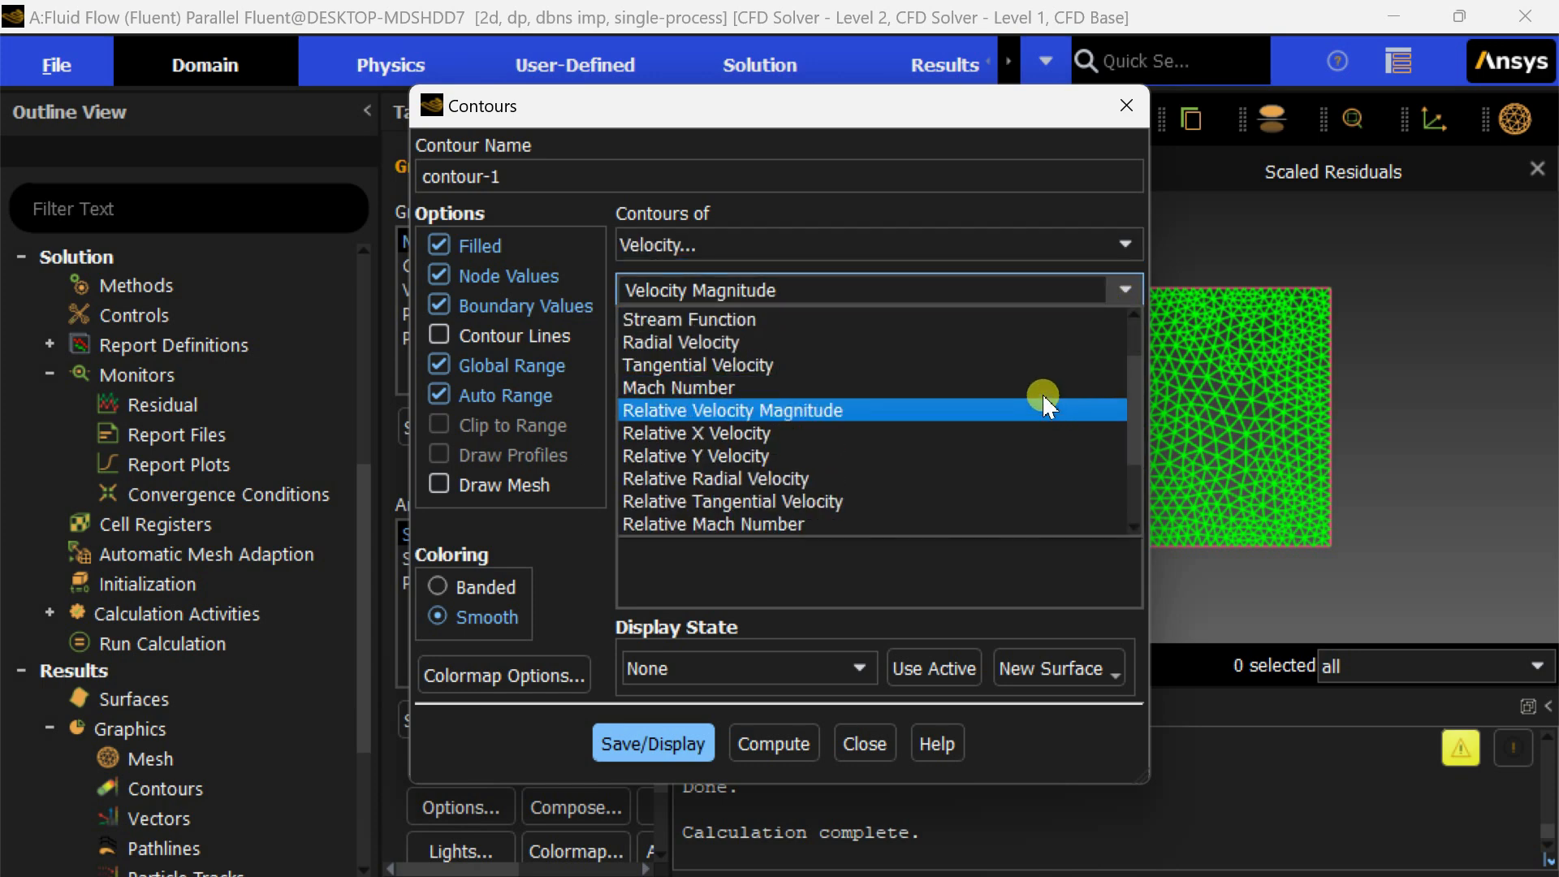
{"action": "left_click", "coordinate": [1044, 388]}
{"action": "left_click", "coordinate": [662, 710]}
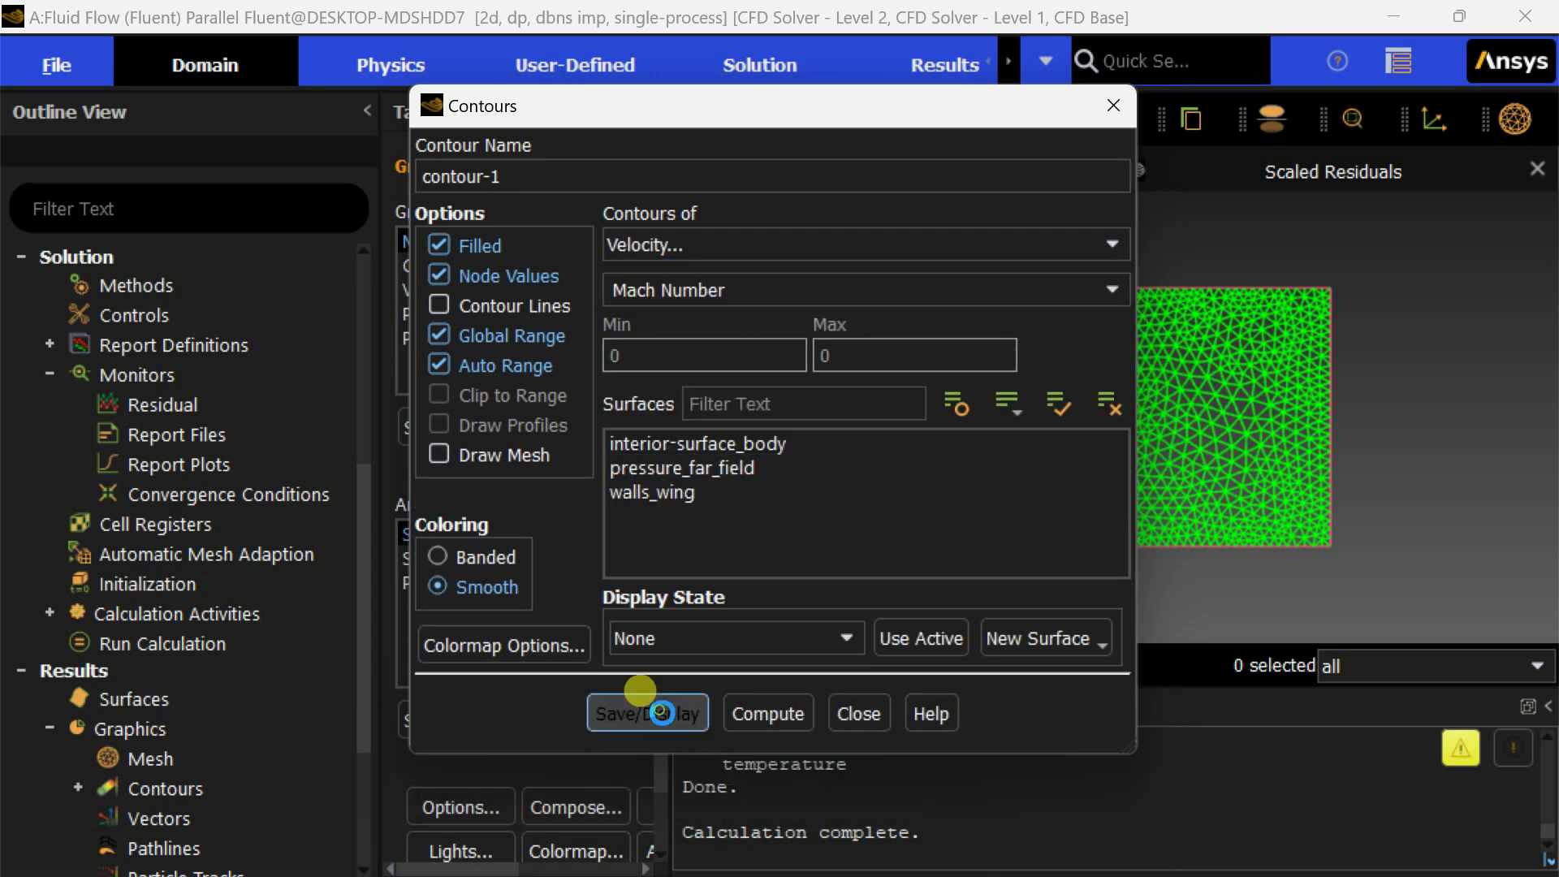
Set the Mach number contour's colormap size to 20 and apply it.
{"action": "left_click_drag", "start_coordinate": [899, 120], "coordinate": [672, 104]}
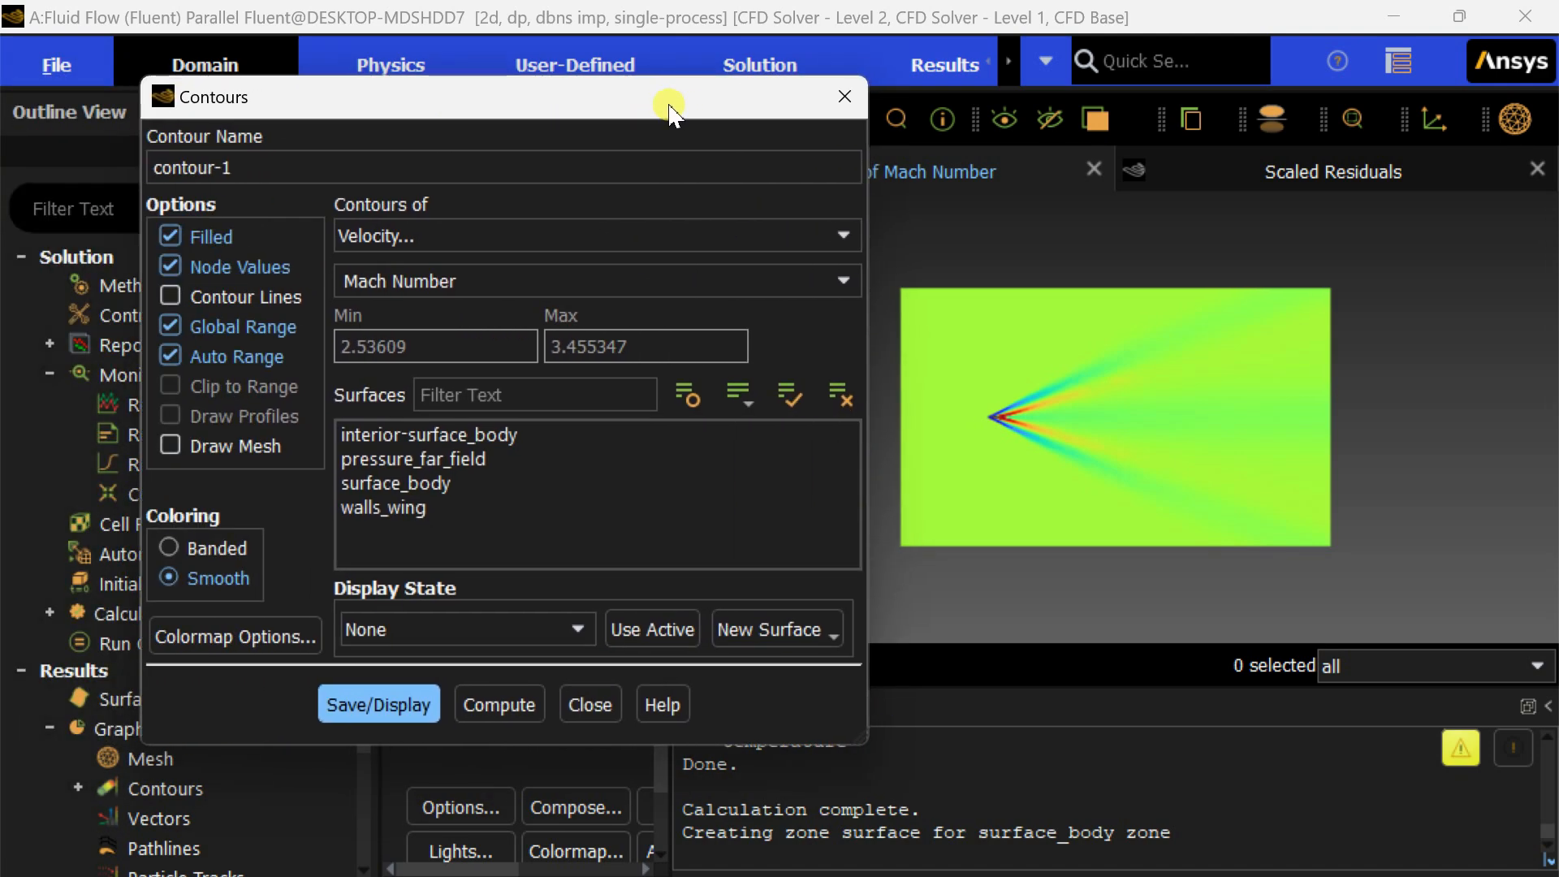
{"action": "left_click", "coordinate": [265, 637]}
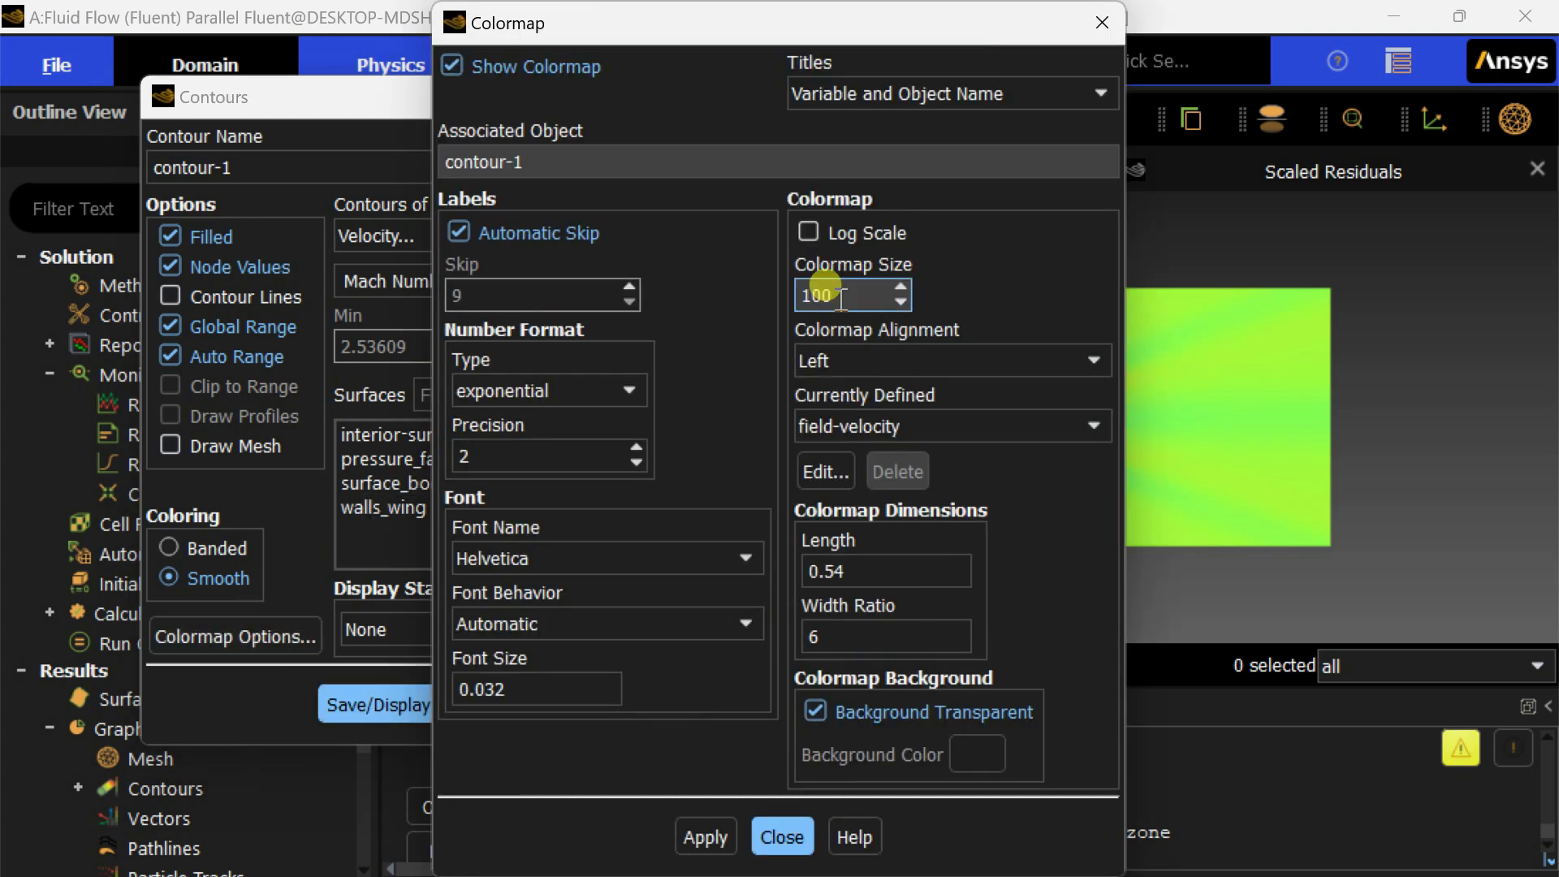
{"action": "left_click_drag", "start_coordinate": [842, 299], "coordinate": [785, 305]}
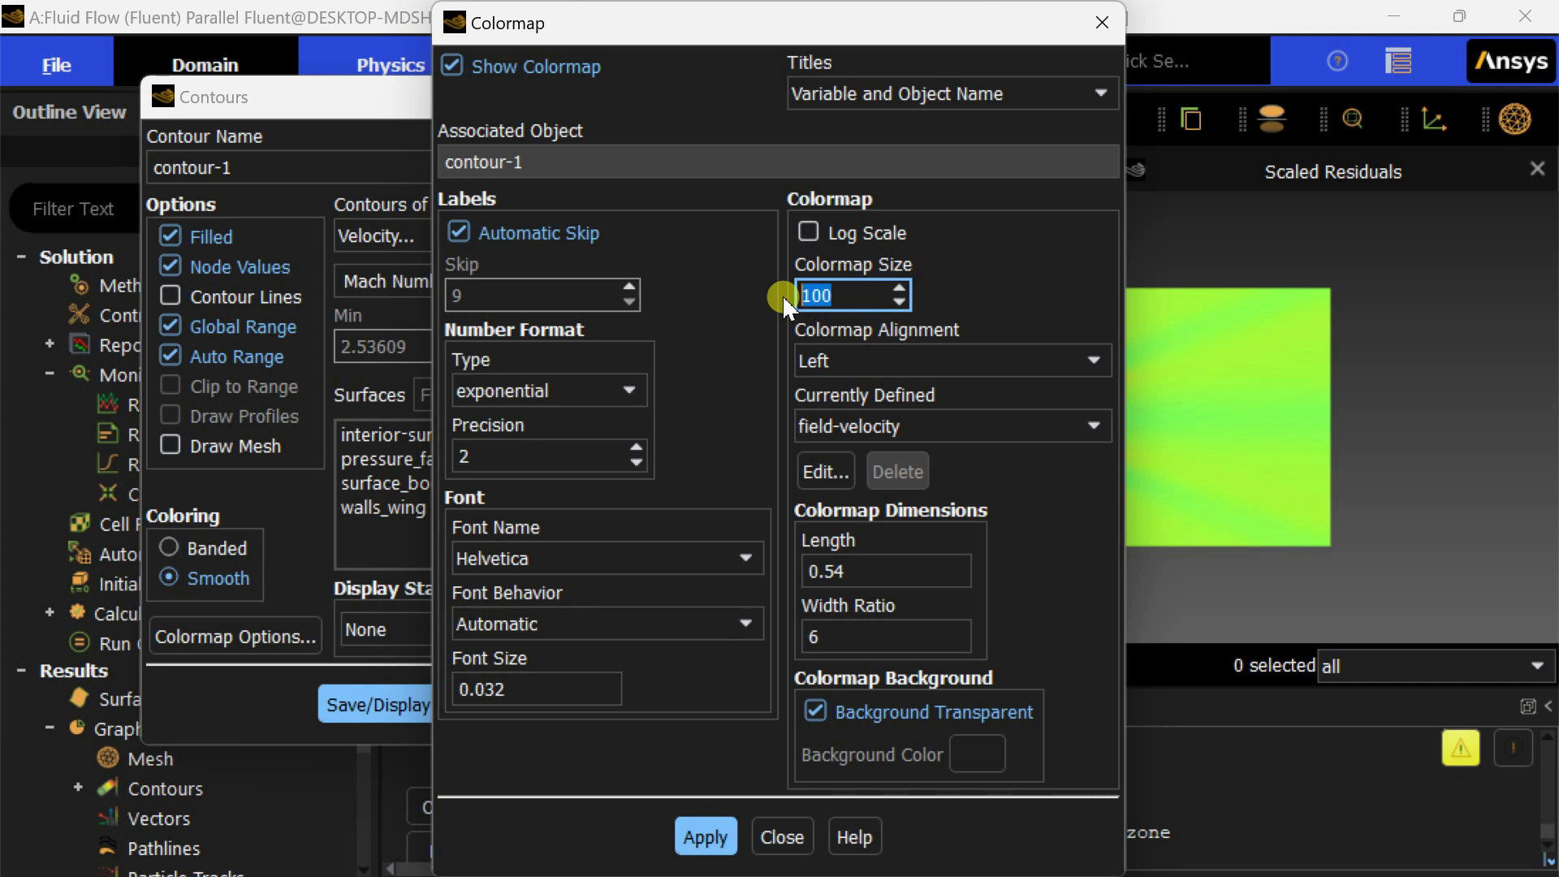
{"action": "type", "text": "20"}
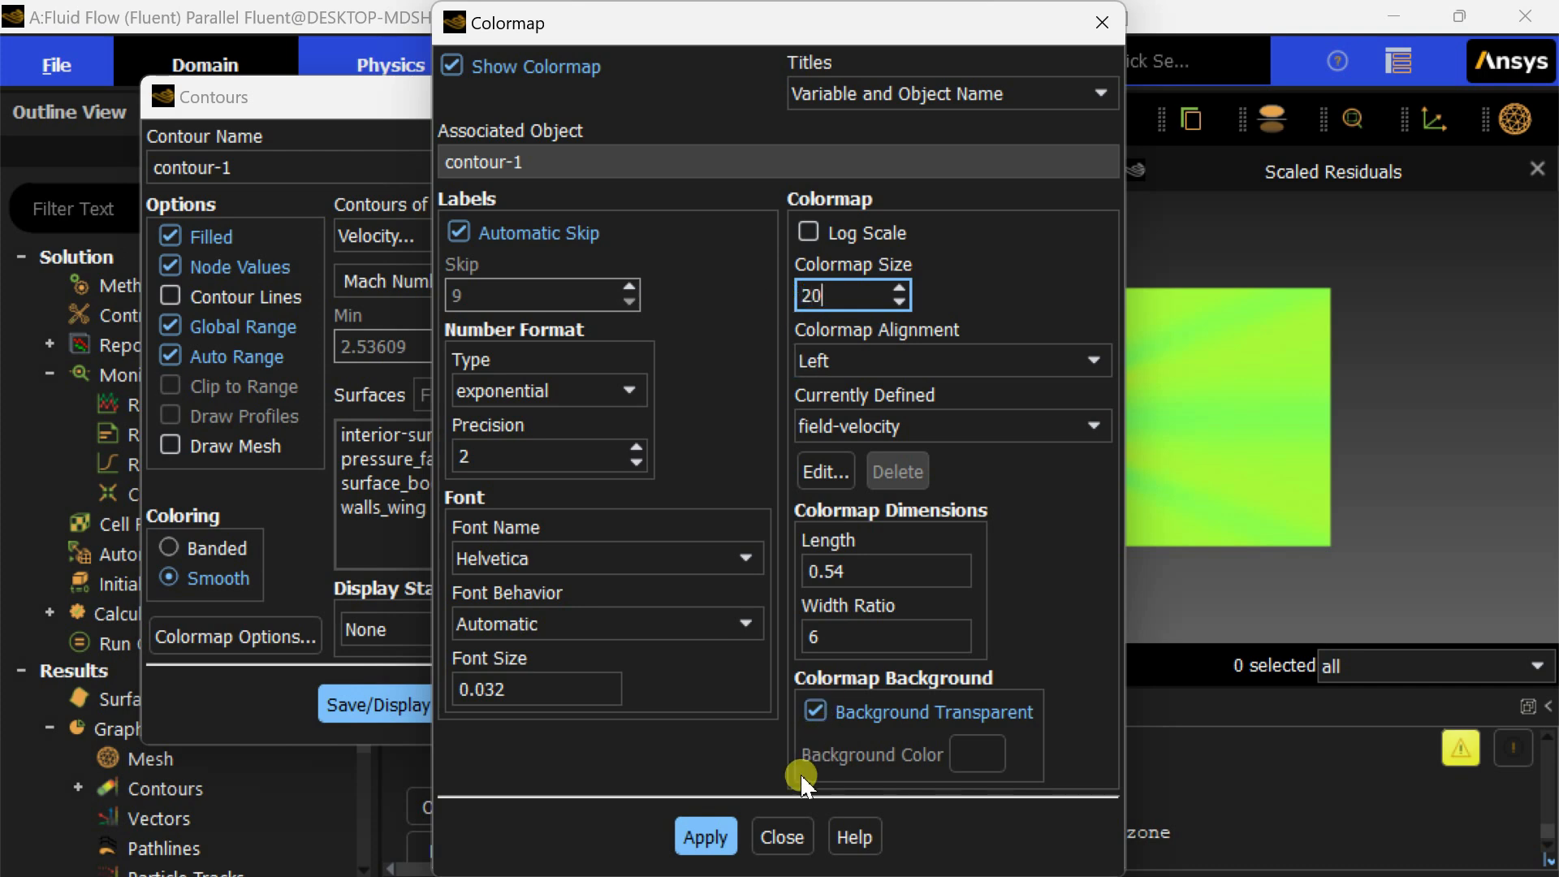
{"action": "left_click", "coordinate": [703, 836]}
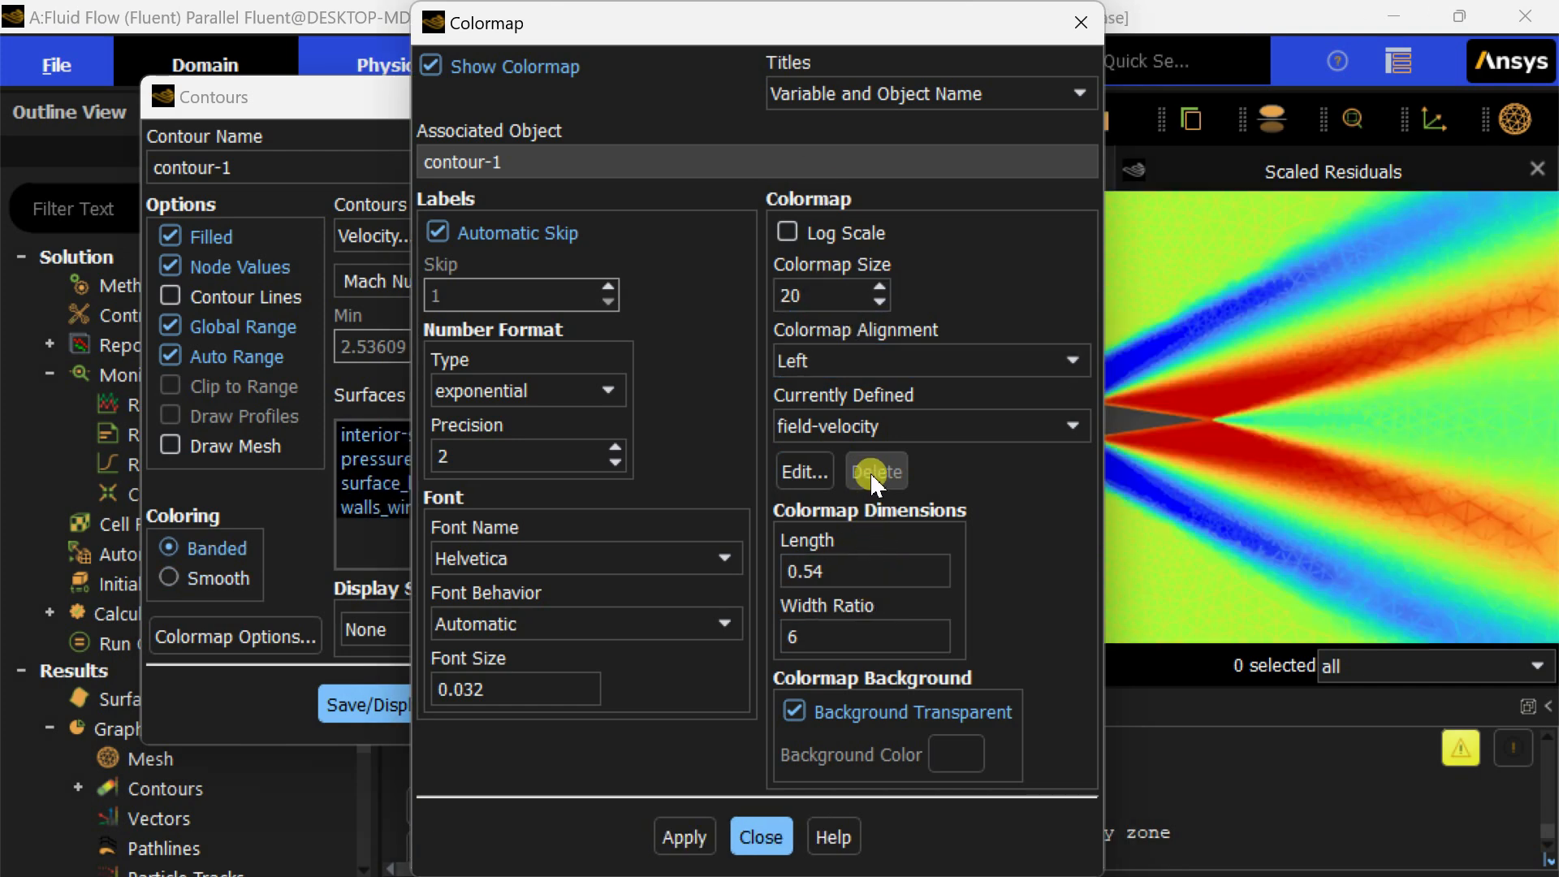
Create a custom colormap for the Mach contour from the rgb base colormap and apply it to the plot.
{"action": "left_click", "coordinate": [813, 471]}
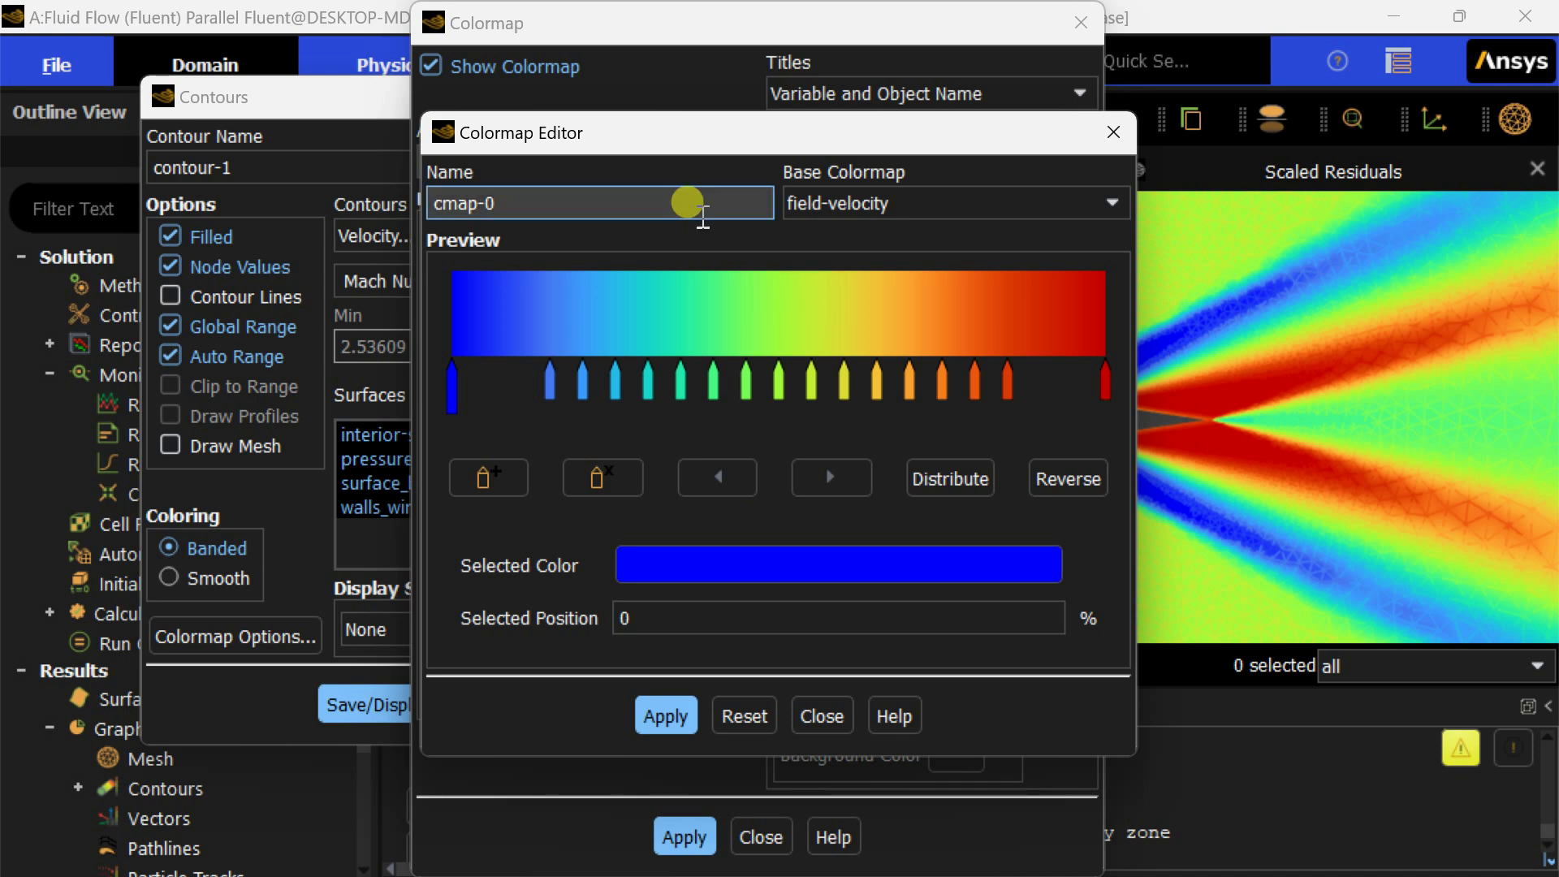
{"action": "left_click", "coordinate": [729, 619]}
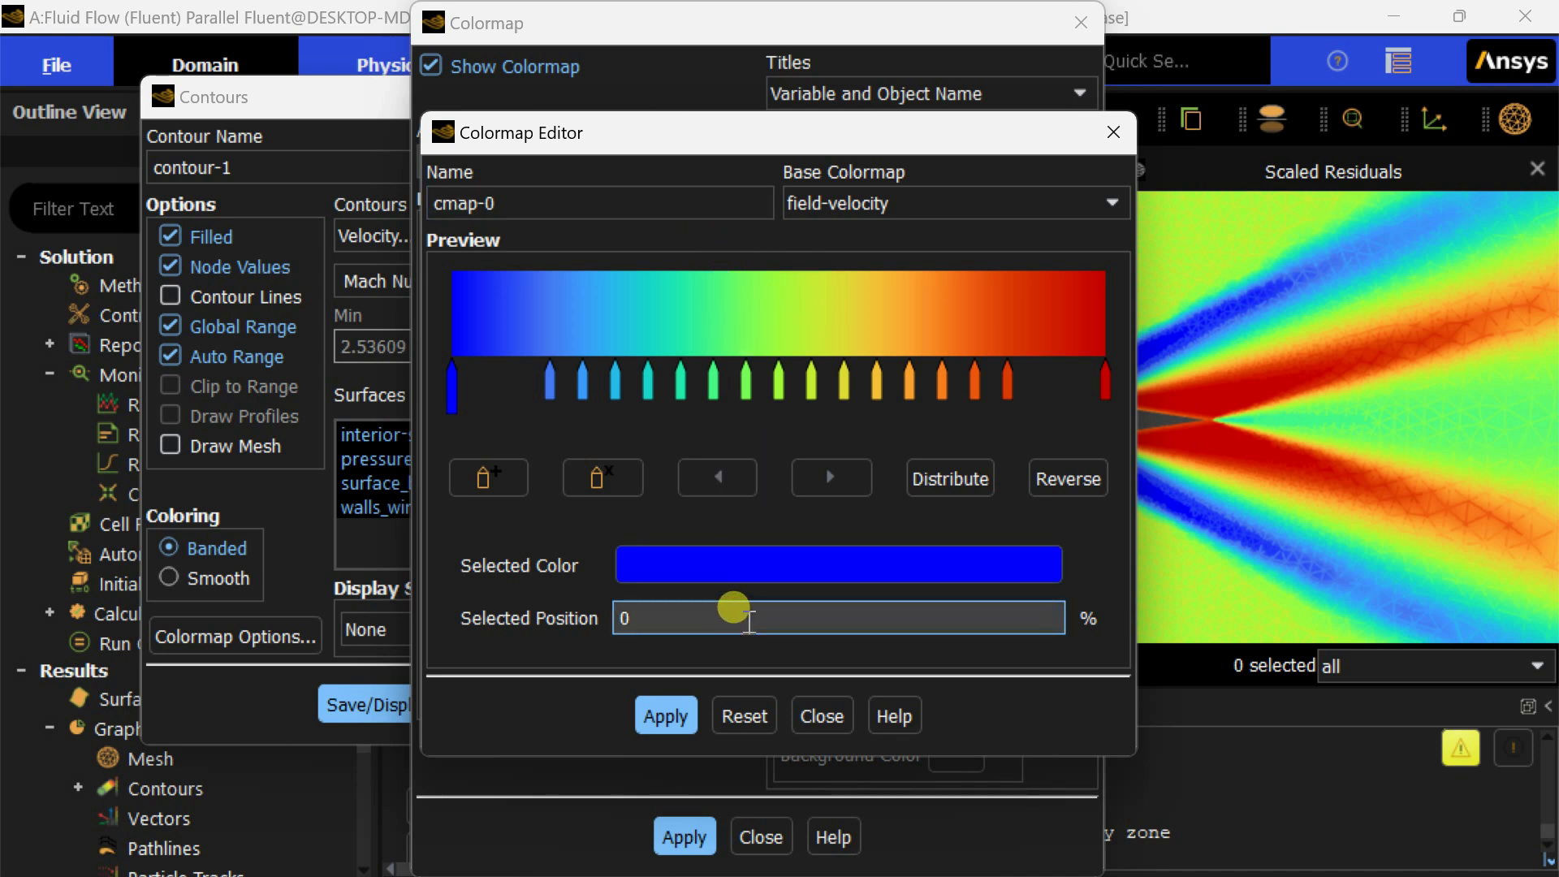
{"action": "left_click", "coordinate": [918, 204]}
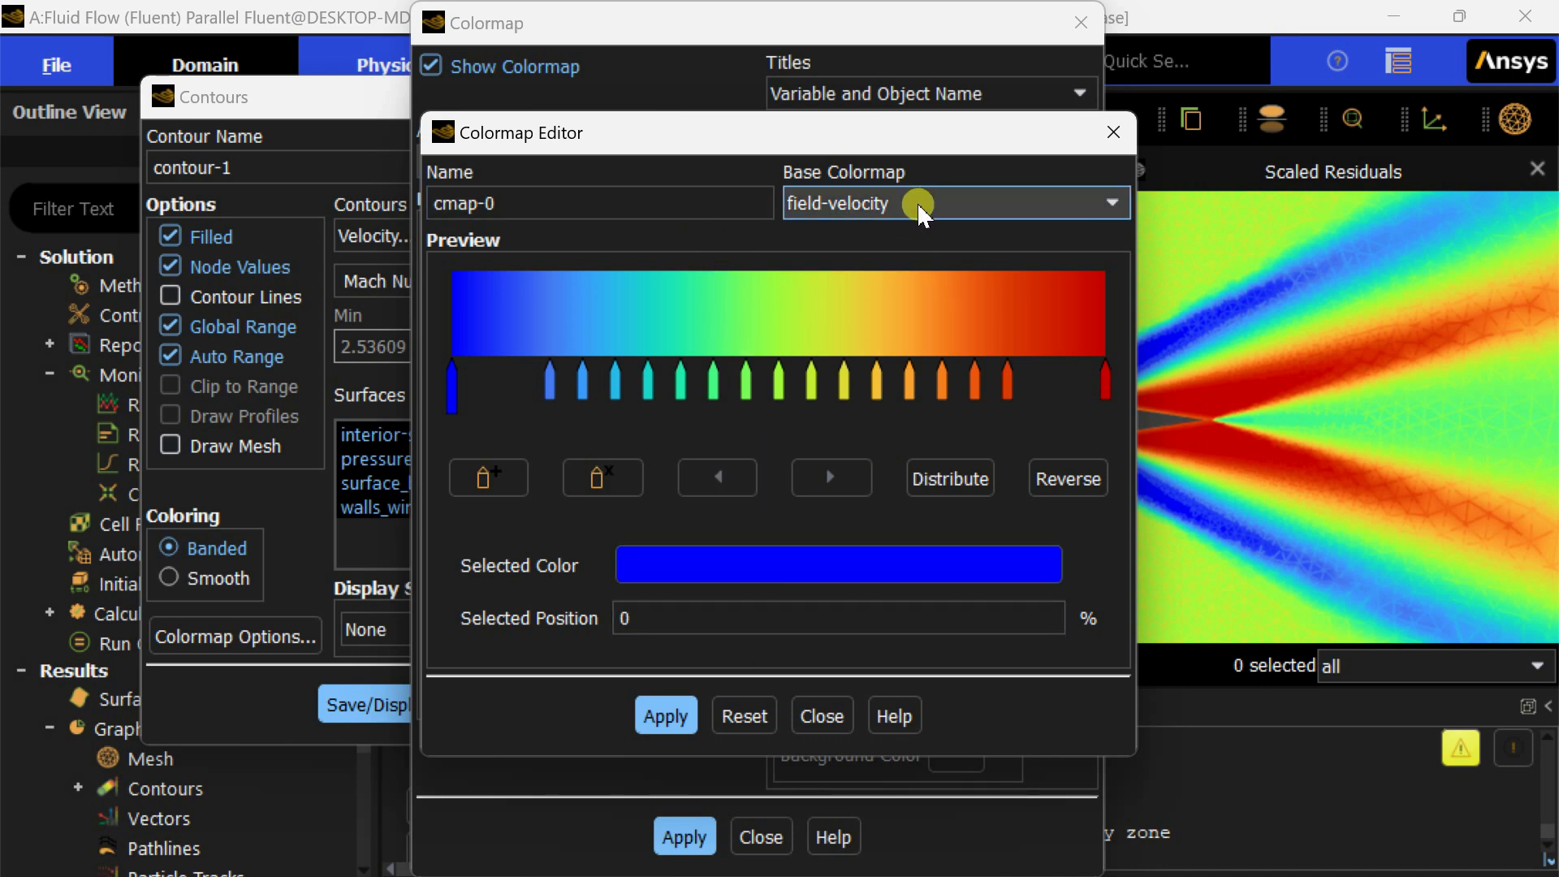
{"action": "scroll", "coordinate": [908, 342], "scroll_direction": "up", "scroll_amount": 8}
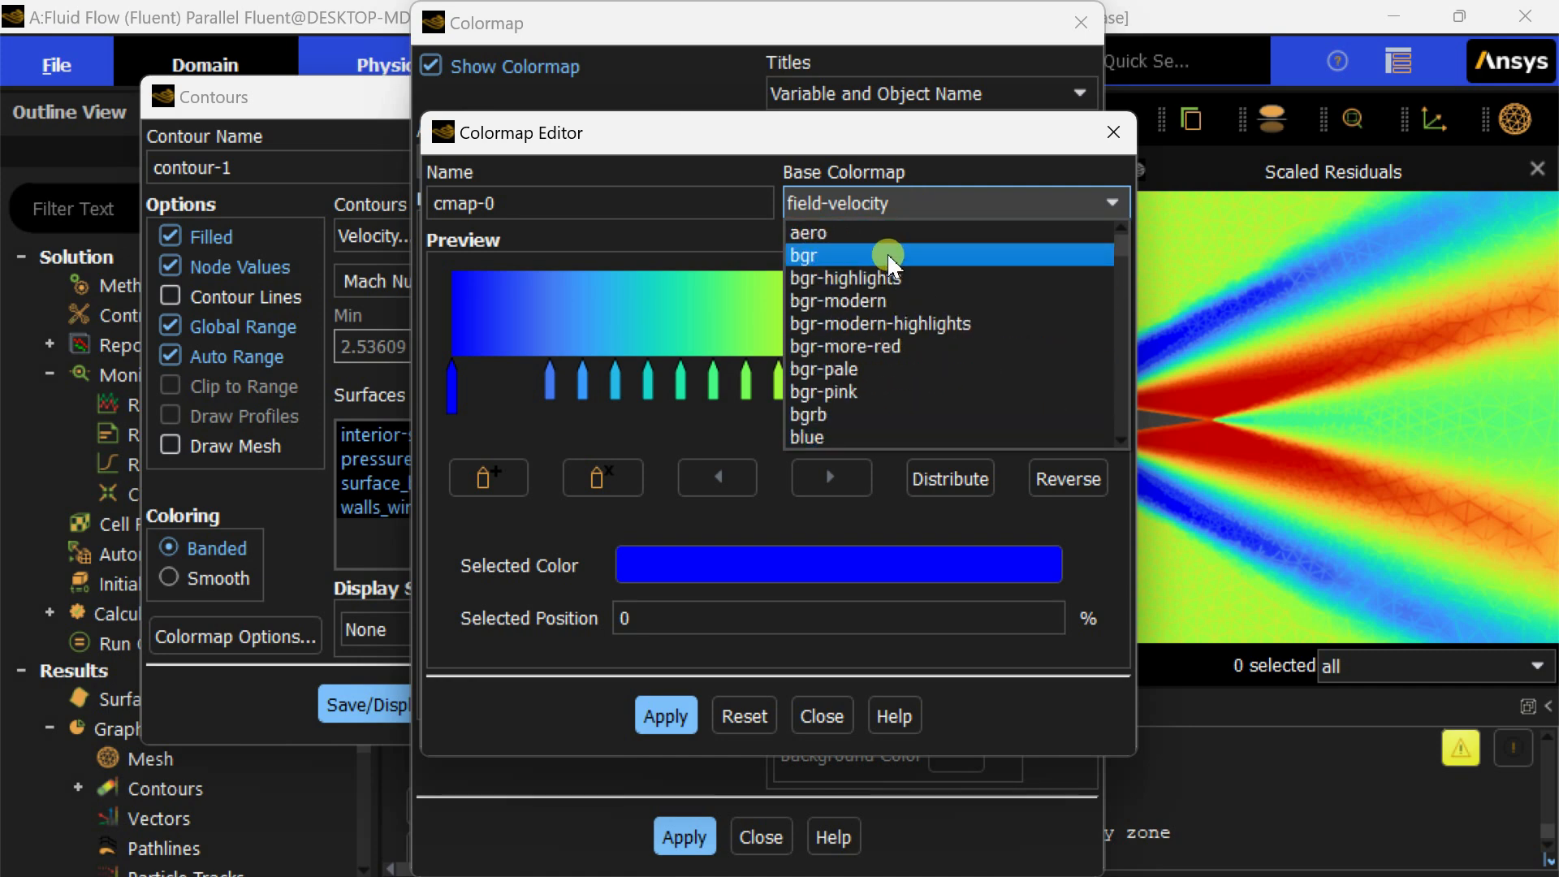
{"action": "scroll", "coordinate": [893, 309], "scroll_direction": "down", "scroll_amount": 4}
{"action": "scroll", "coordinate": [894, 325], "scroll_direction": "down", "scroll_amount": 10}
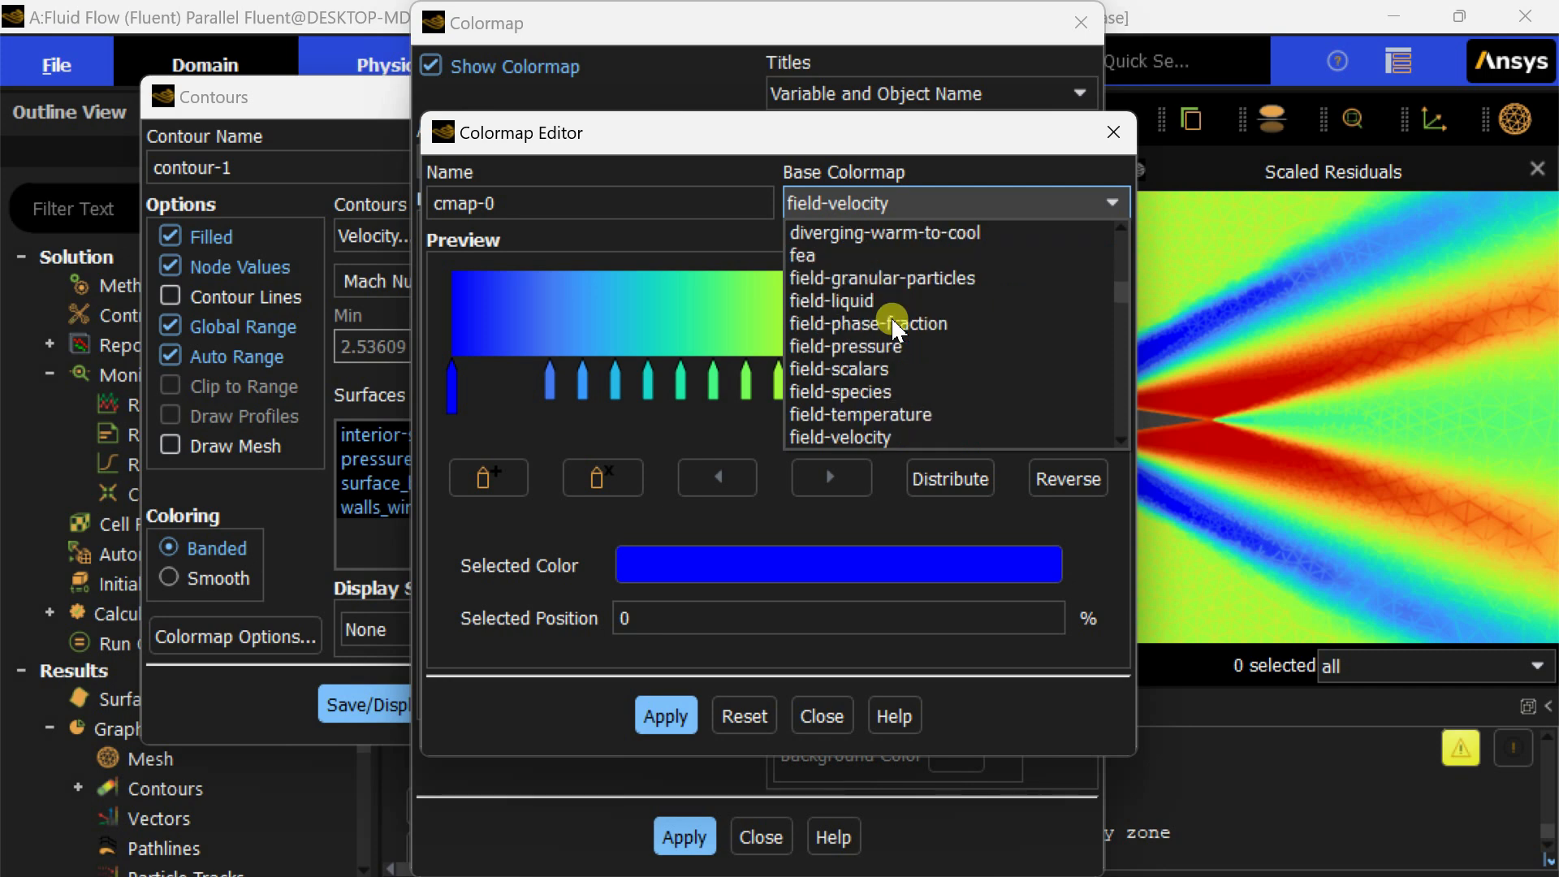
{"action": "scroll", "coordinate": [893, 333], "scroll_direction": "down", "scroll_amount": 4}
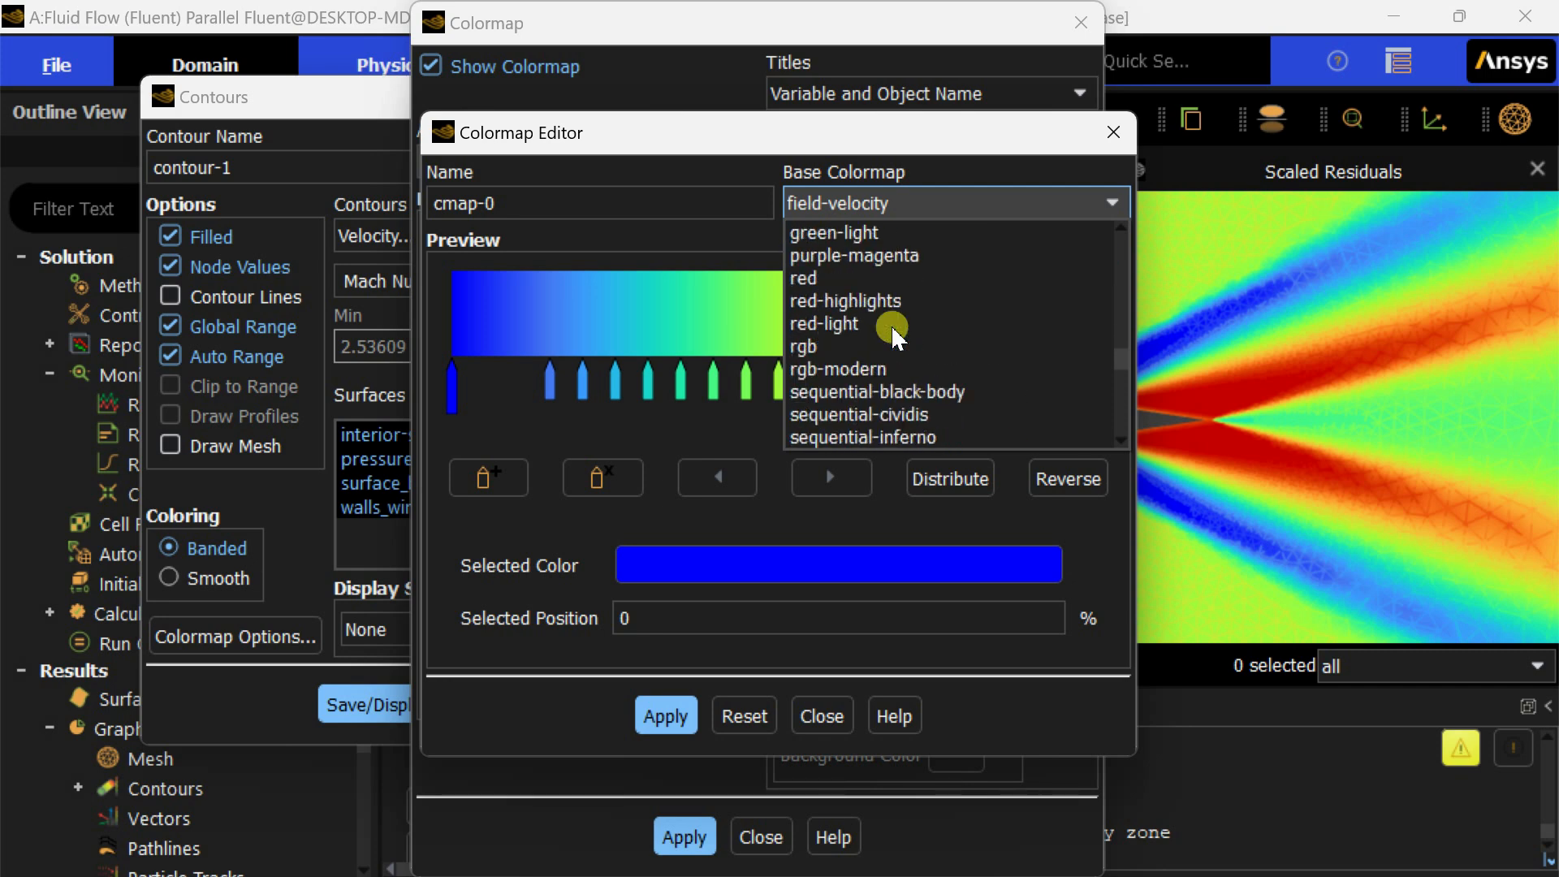
{"action": "left_click", "coordinate": [885, 348]}
{"action": "left_click", "coordinate": [666, 717]}
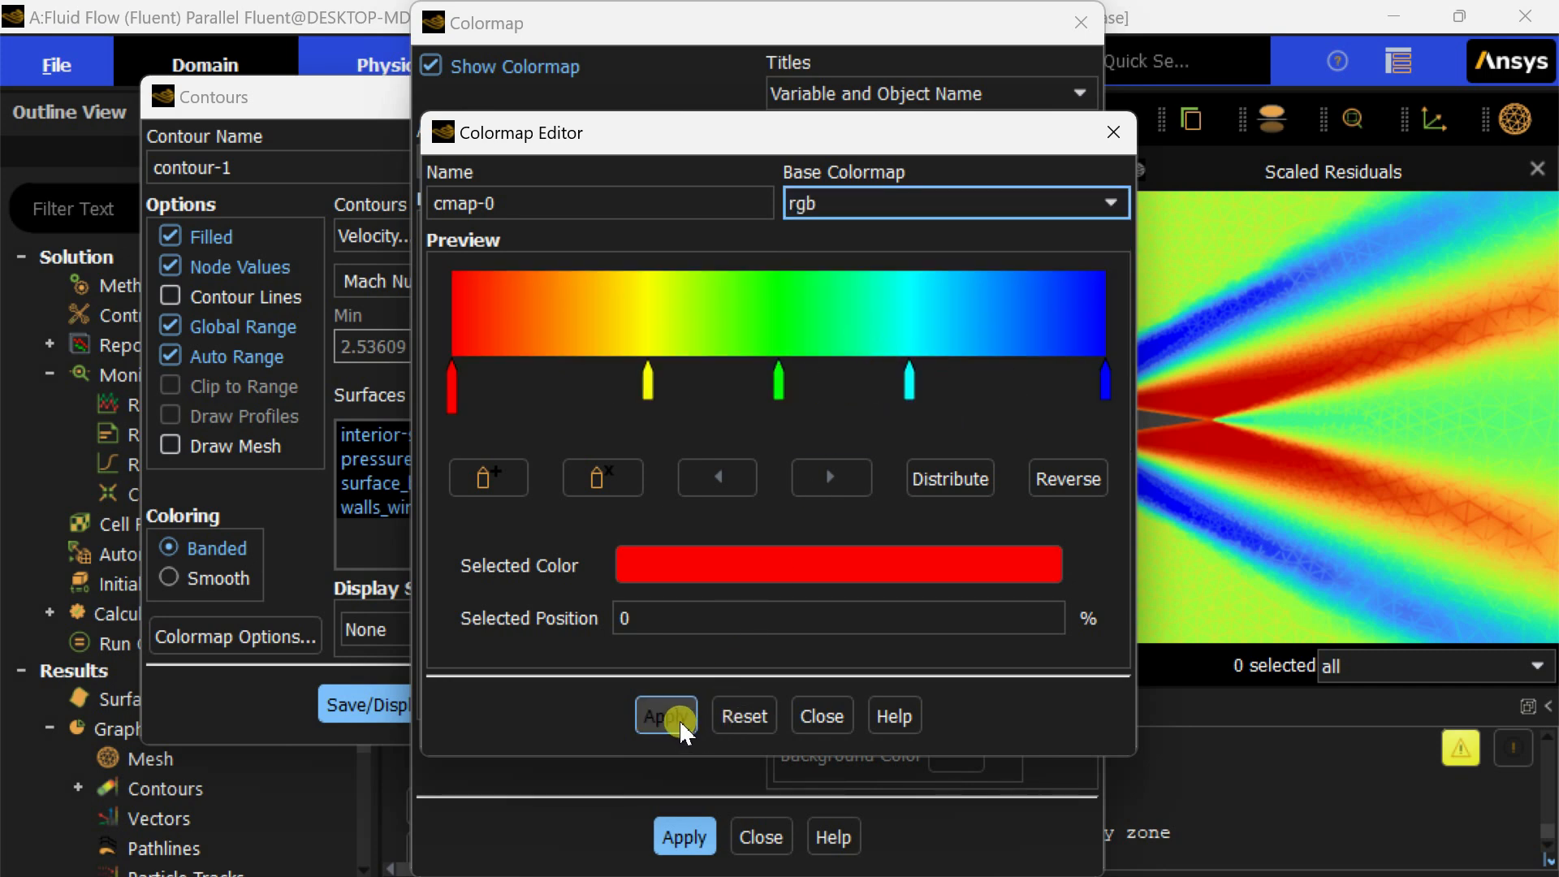
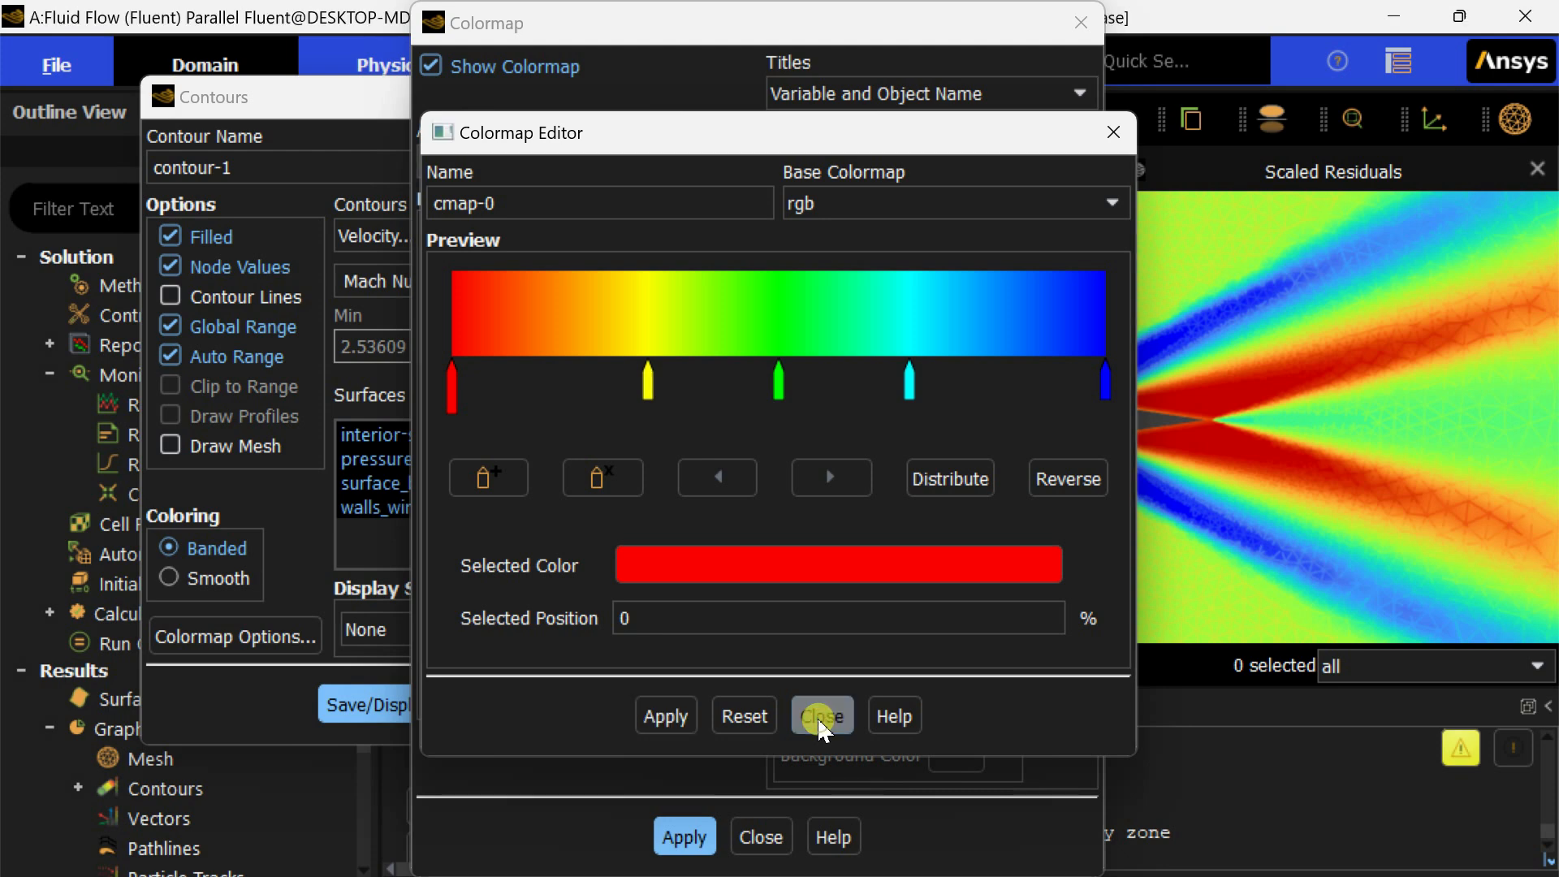
{"action": "left_click", "coordinate": [822, 718]}
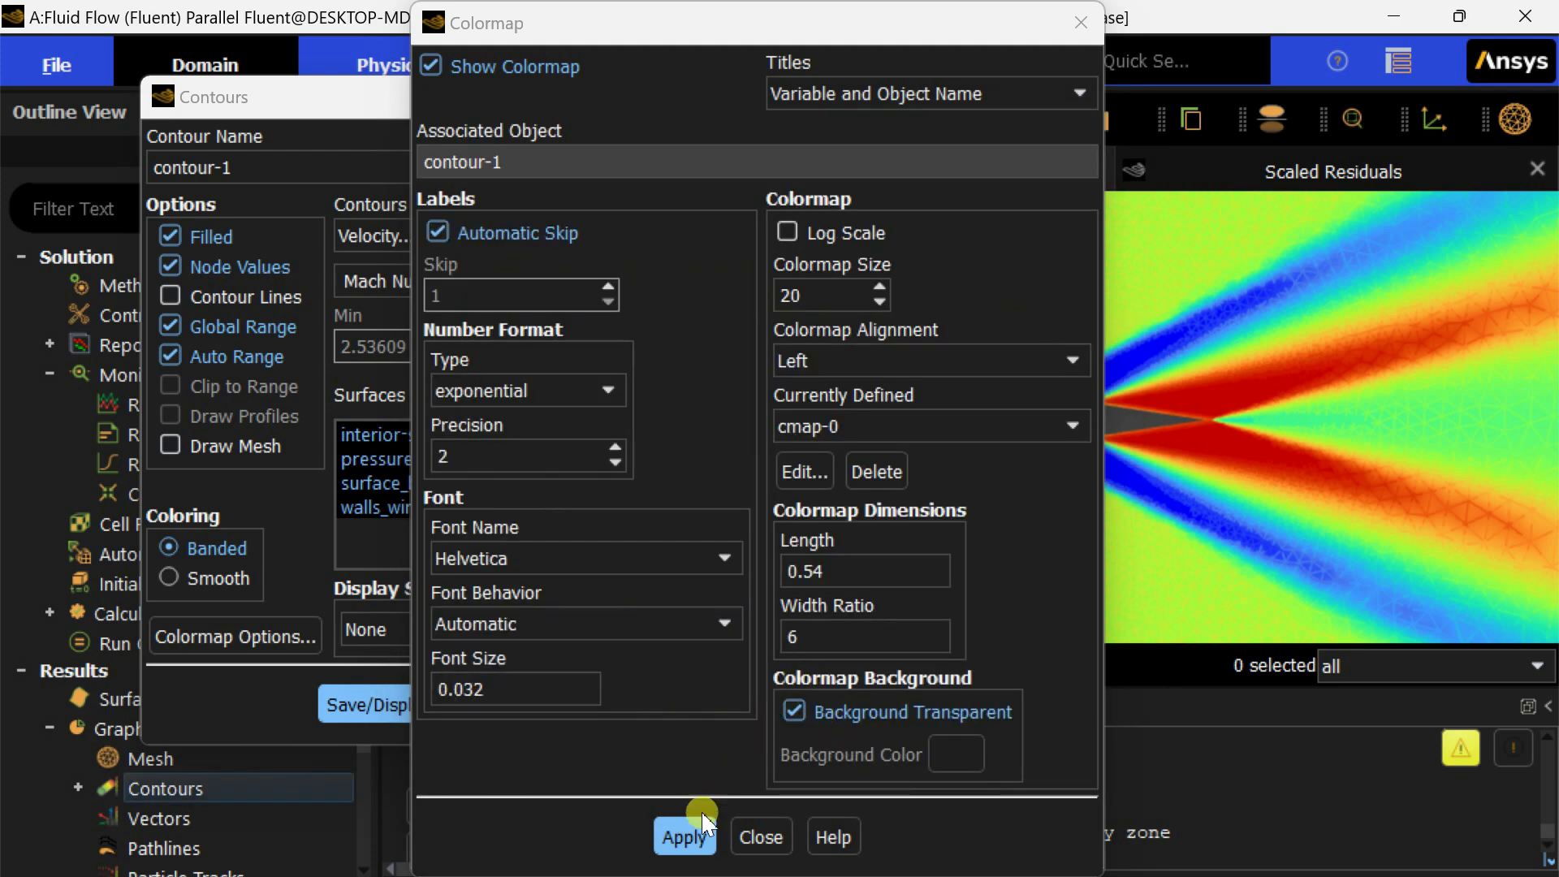
{"action": "left_click", "coordinate": [686, 836]}
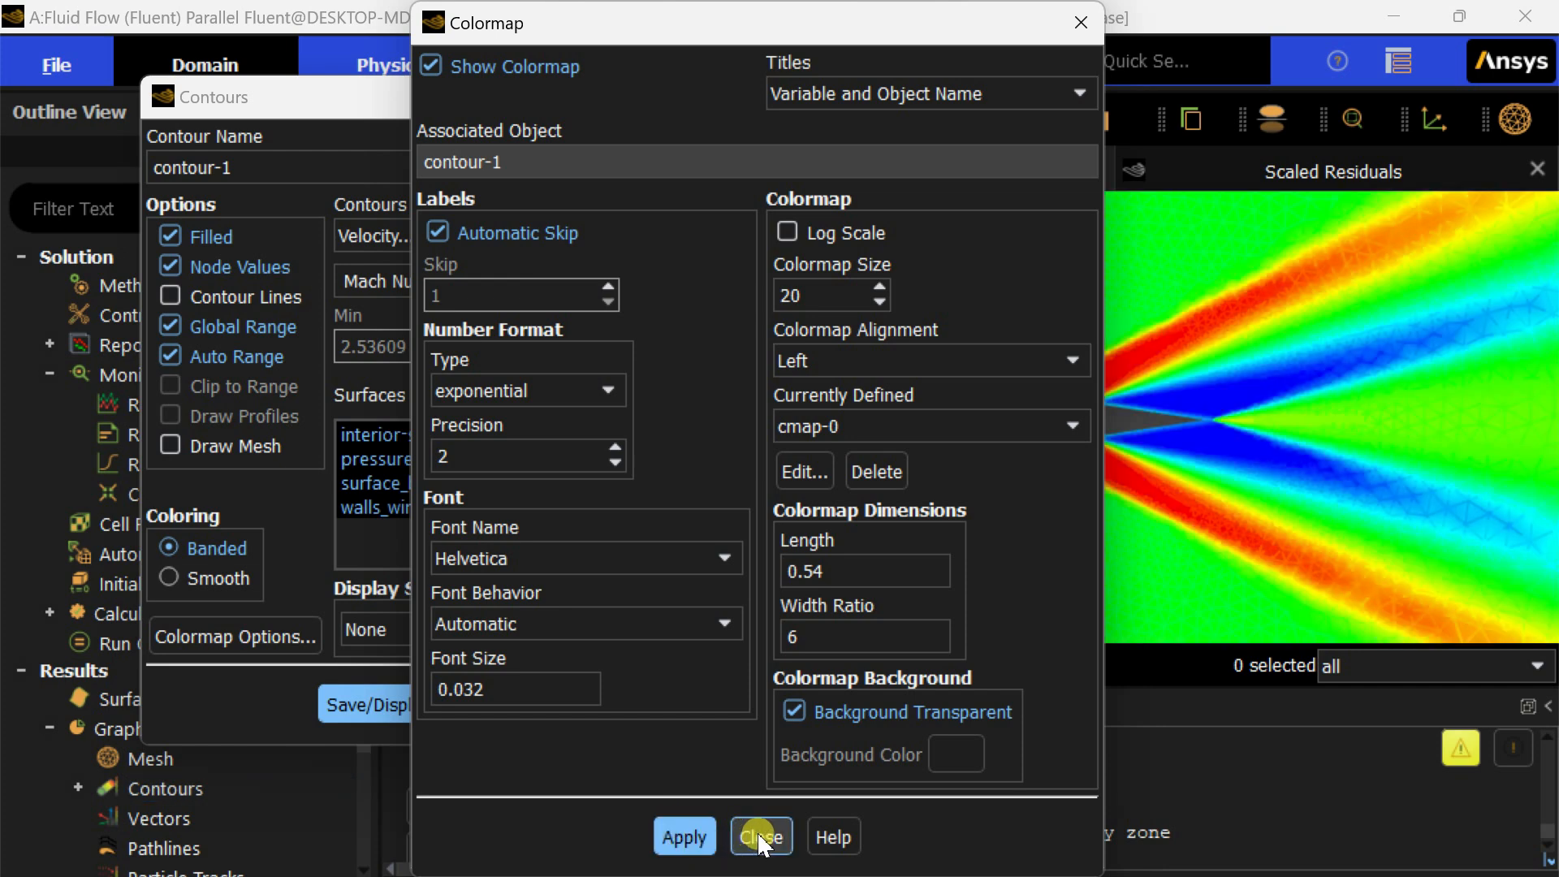
{"action": "left_click", "coordinate": [762, 837]}
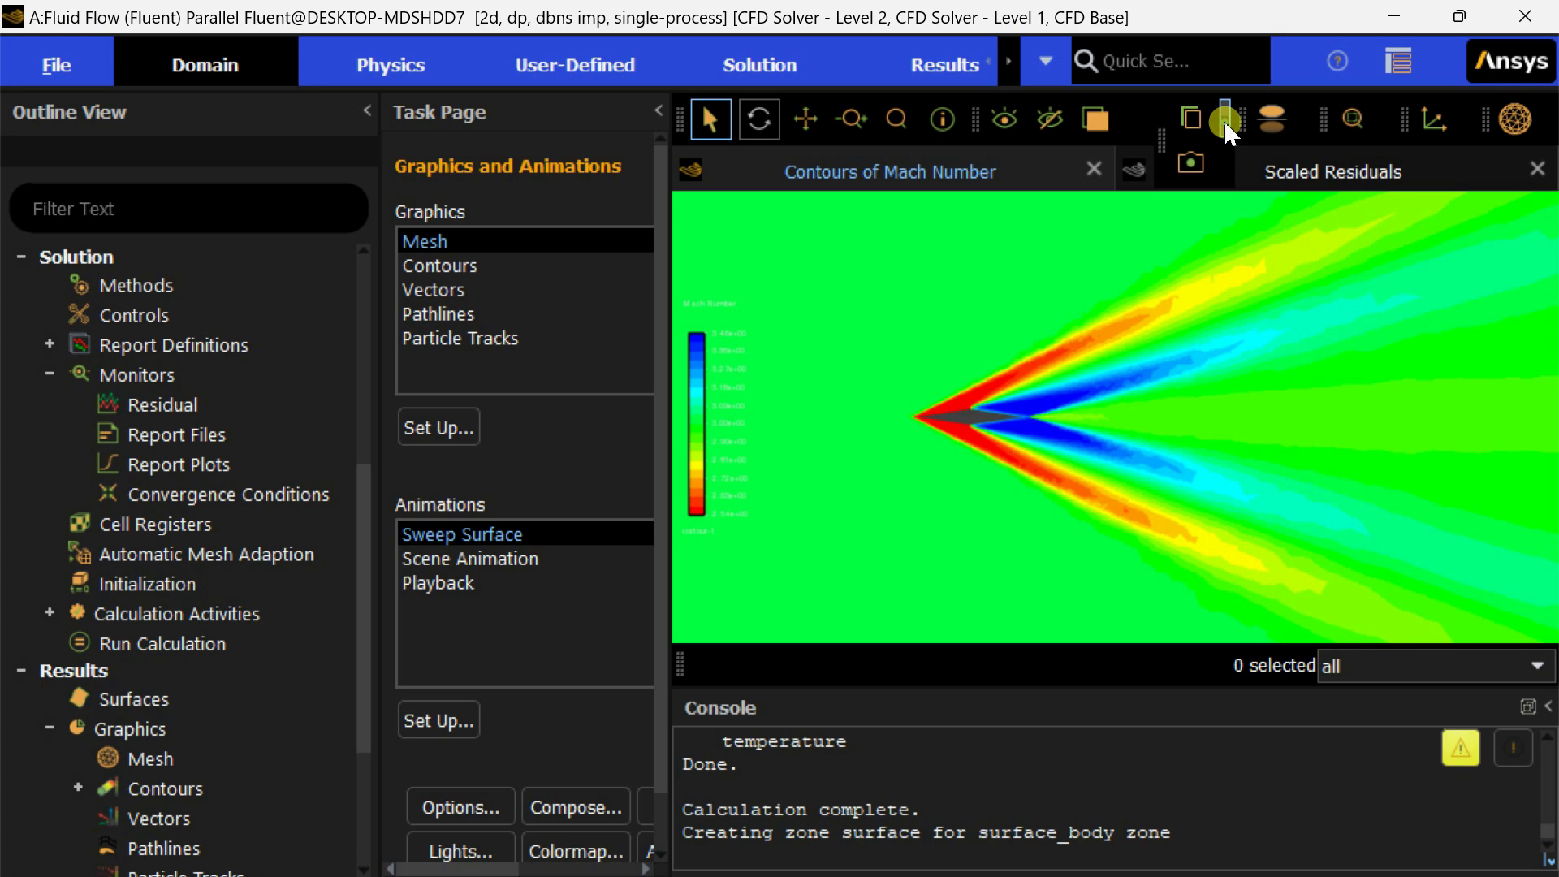
Open the picture export settings for the Mach number contour plot and turn off Use Window Resolution.
{"action": "left_click", "coordinate": [1226, 122]}
{"action": "left_click", "coordinate": [1189, 165]}
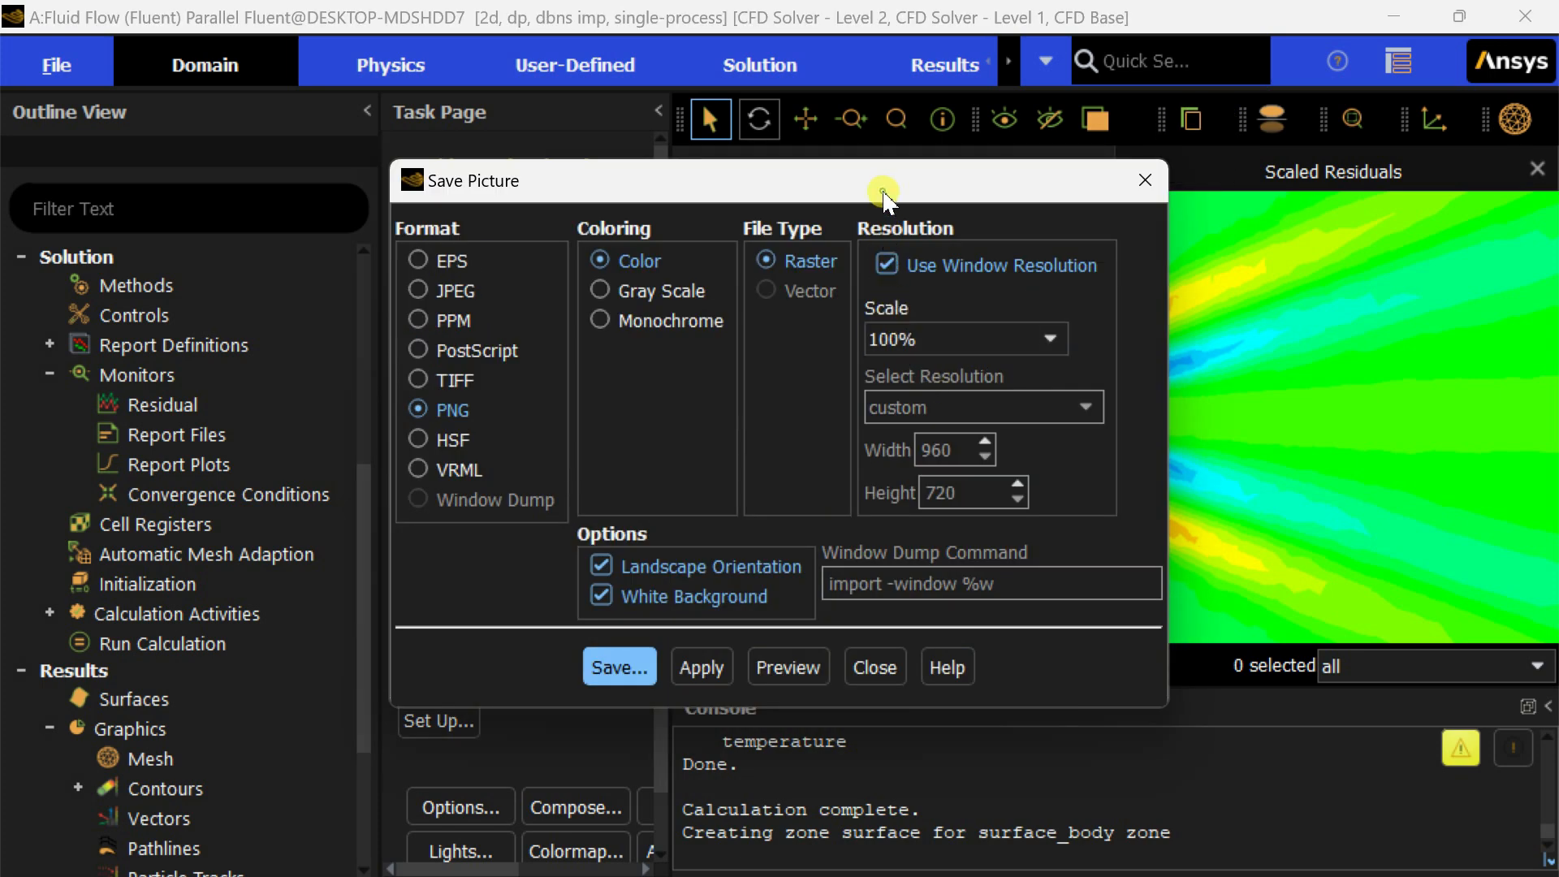
{"action": "left_click_drag", "start_coordinate": [883, 195], "coordinate": [902, 76]}
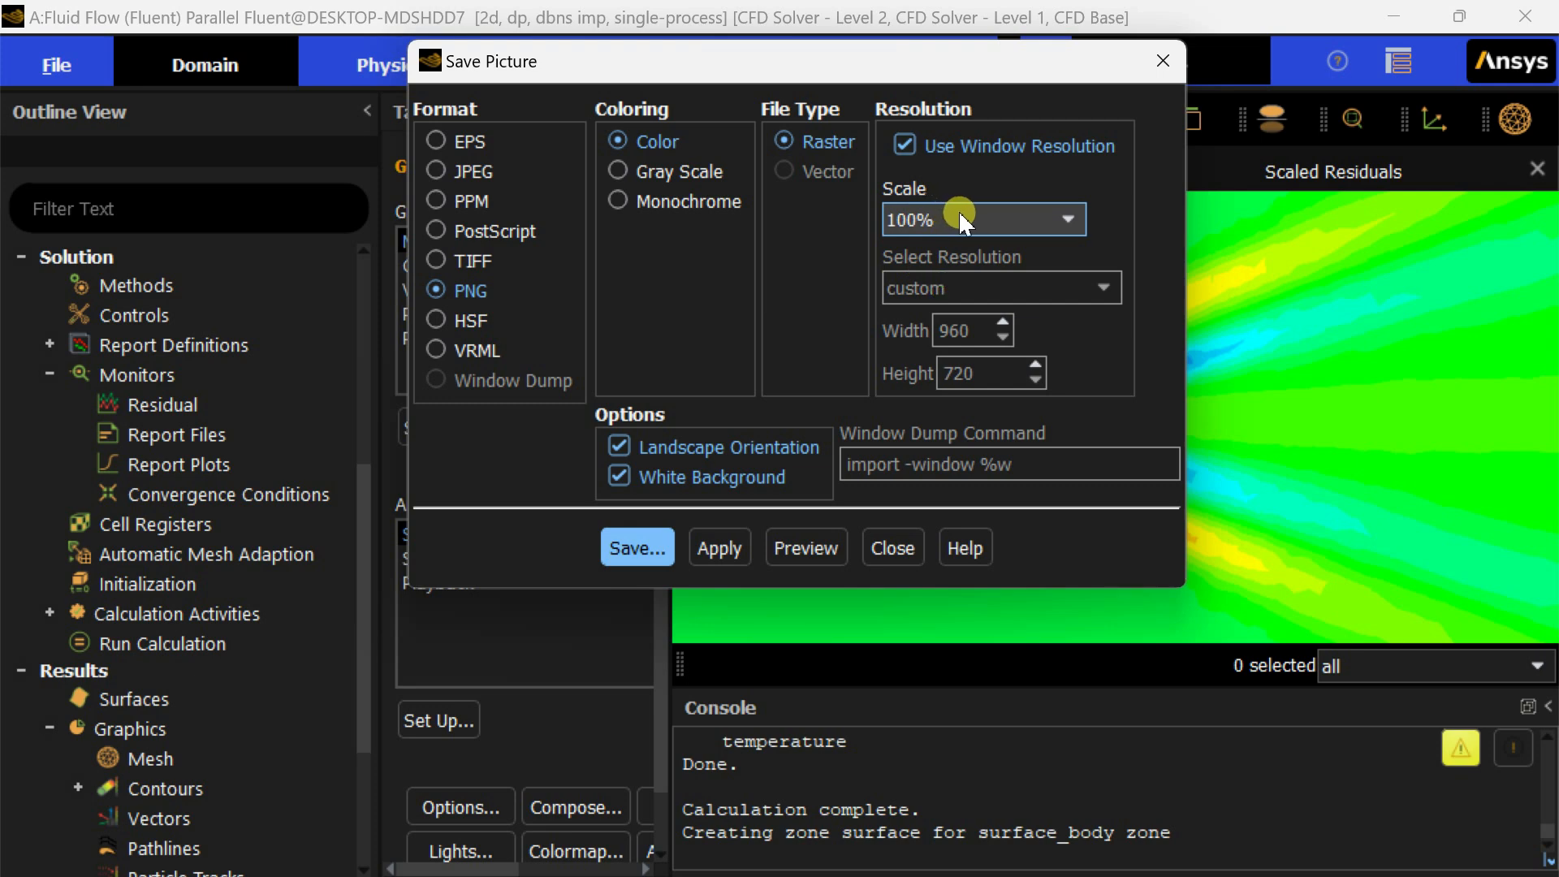
{"action": "left_click", "coordinate": [904, 146]}
{"action": "left_click_drag", "start_coordinate": [999, 329], "coordinate": [894, 329]}
{"action": "type", "text": "1280"}
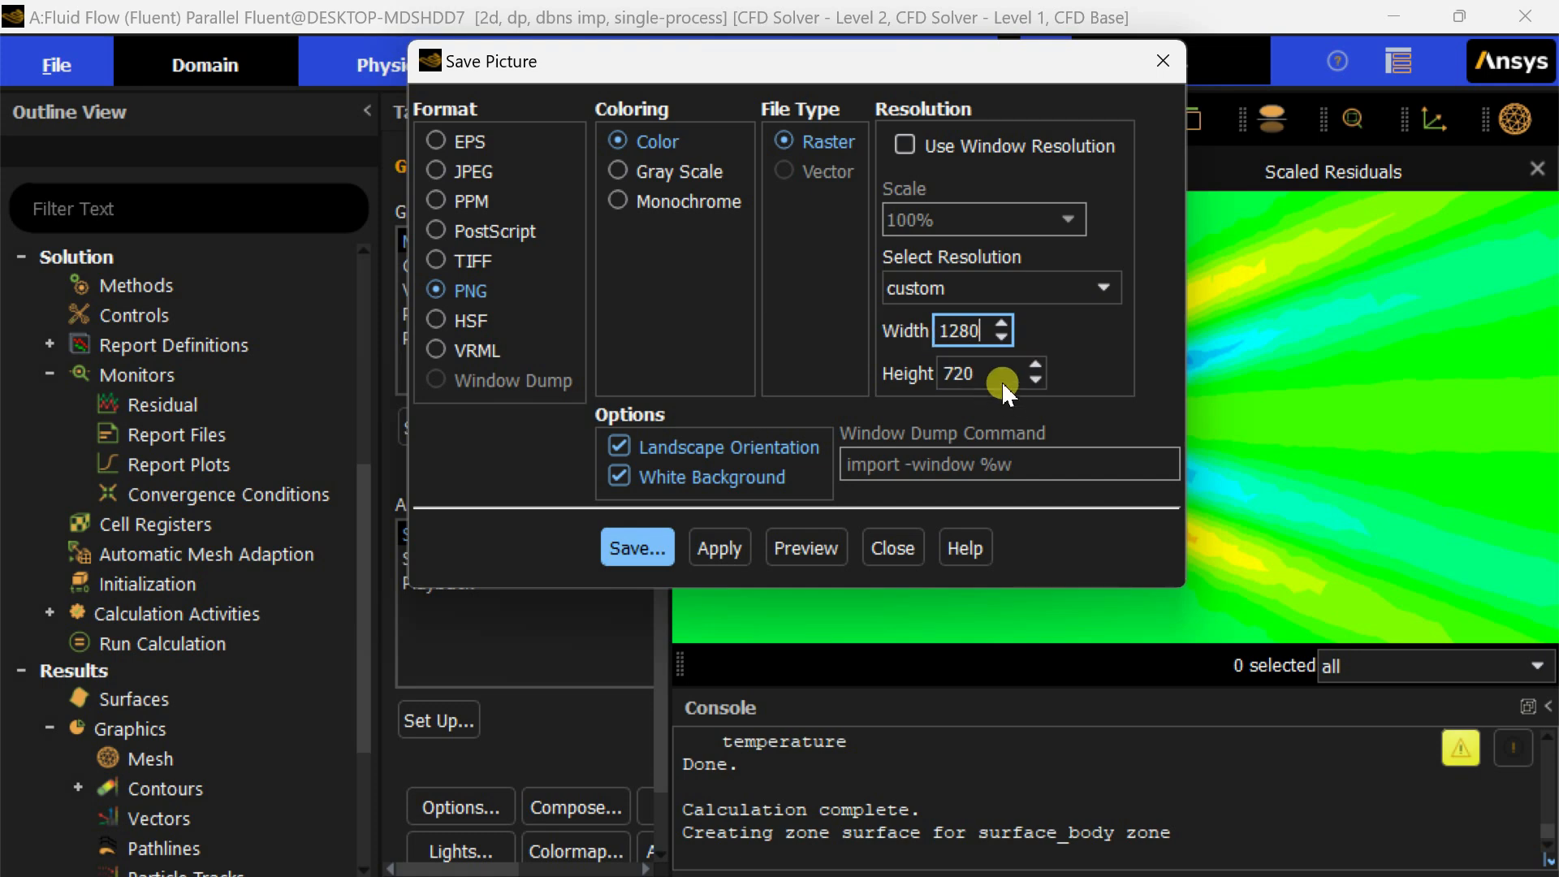
{"action": "left_click_drag", "start_coordinate": [1001, 381], "coordinate": [850, 378]}
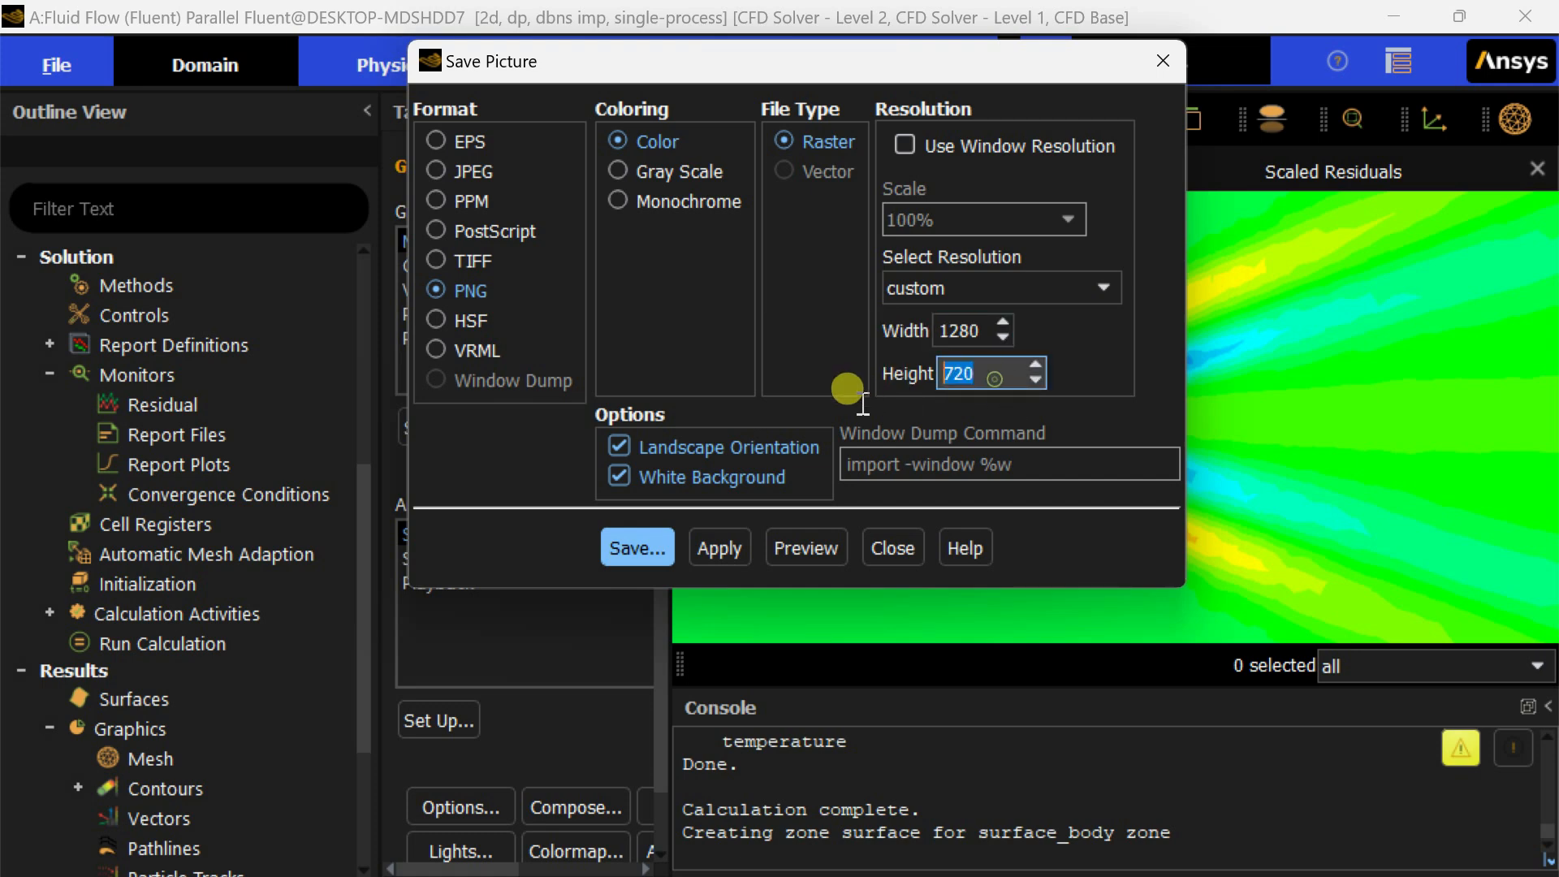
{"action": "type", "text": "1440"}
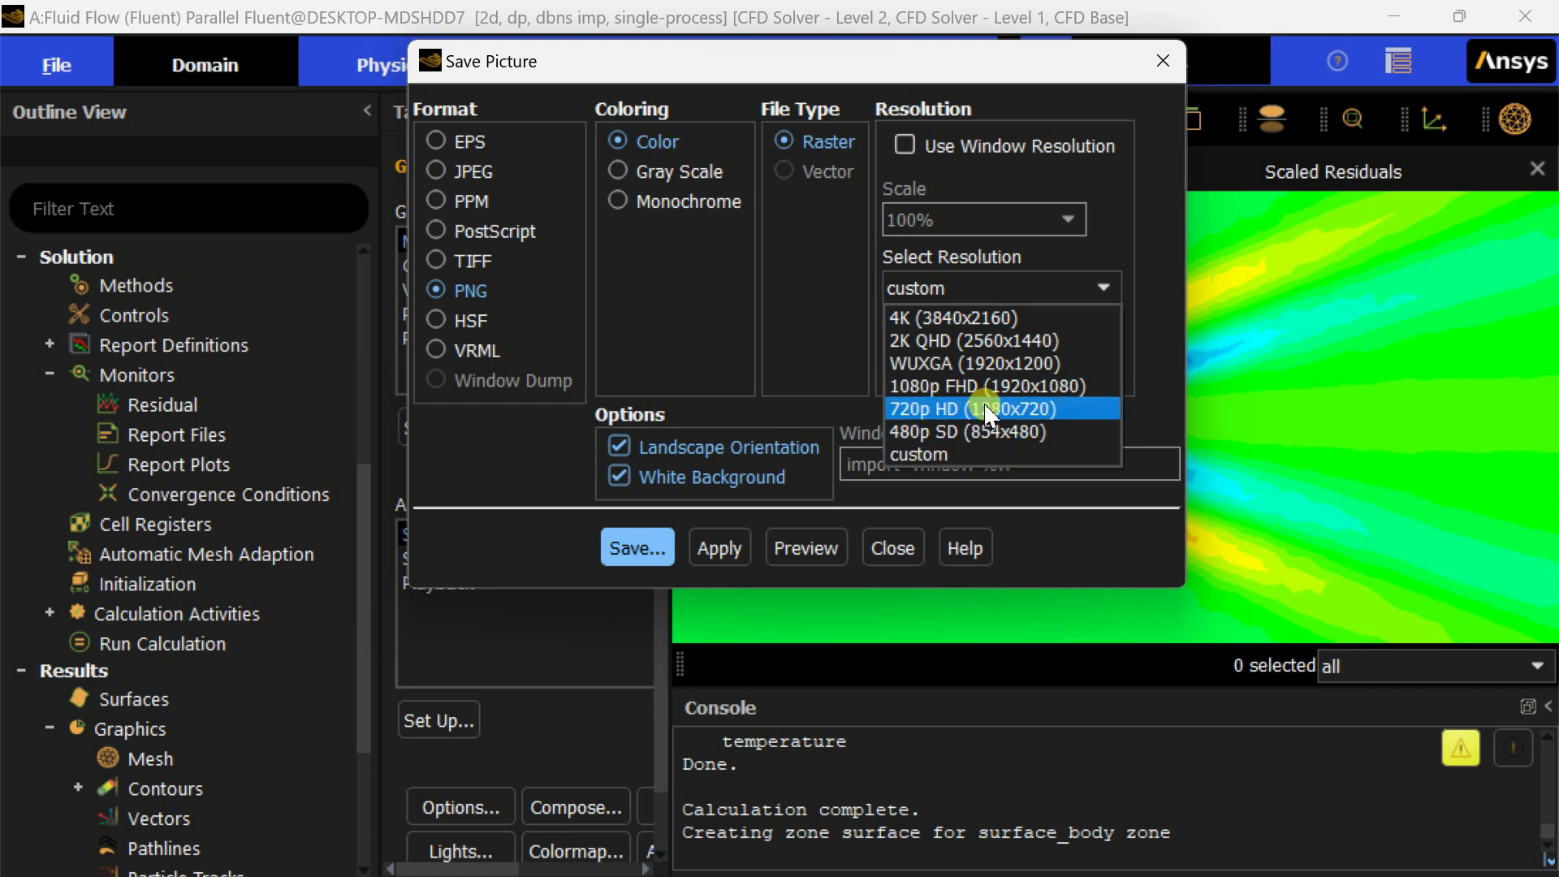
Set the picture resolution to 4K (3840x2160) and save the contour plot as FFF.png.
{"action": "left_click", "coordinate": [993, 320]}
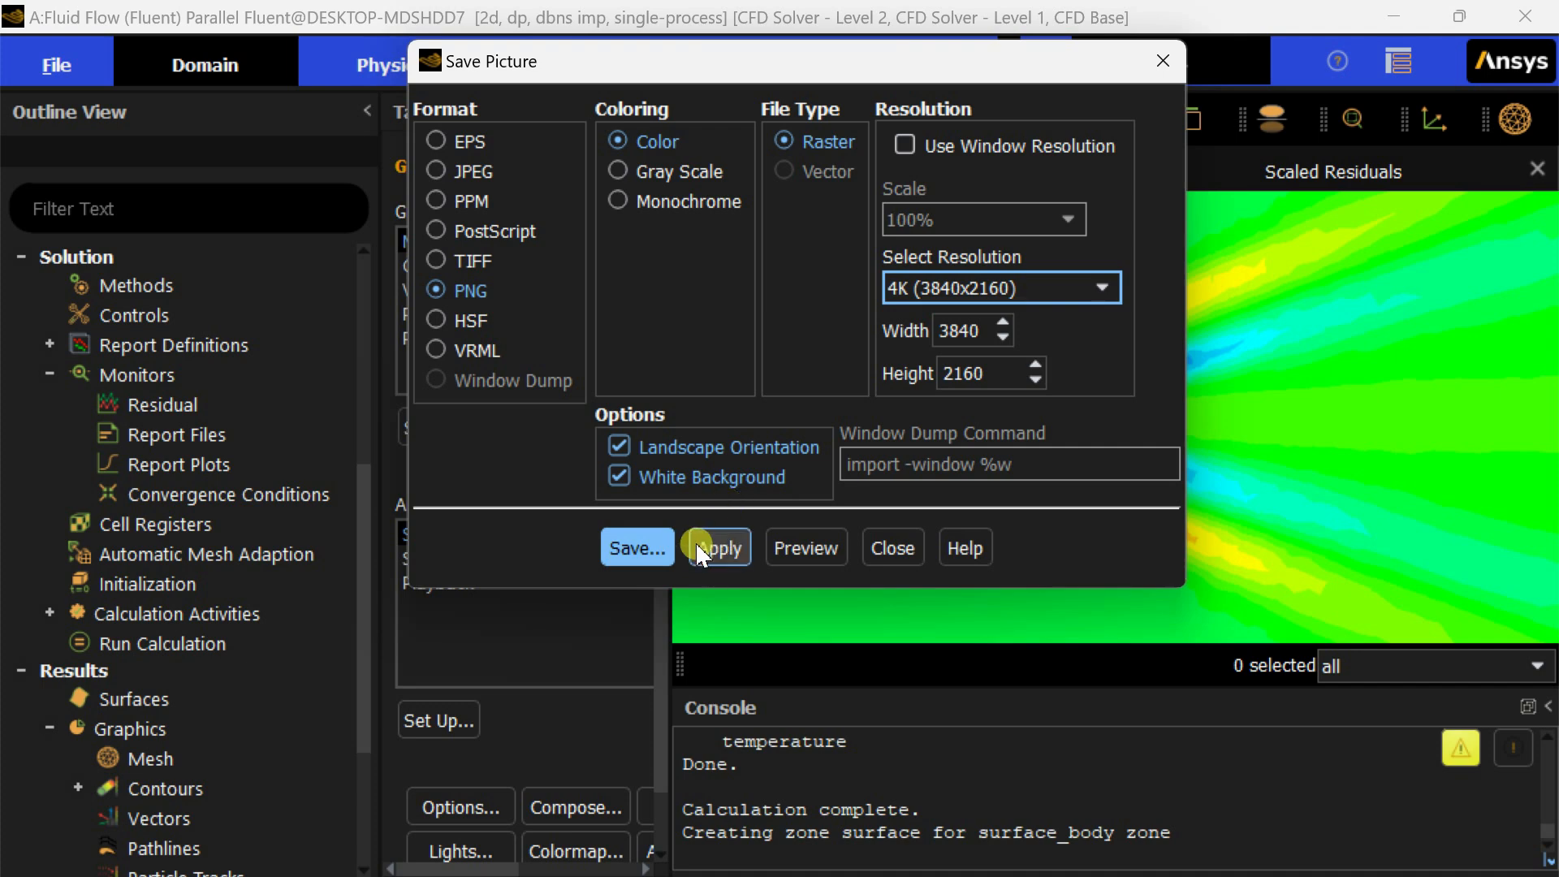
{"action": "left_click", "coordinate": [648, 547]}
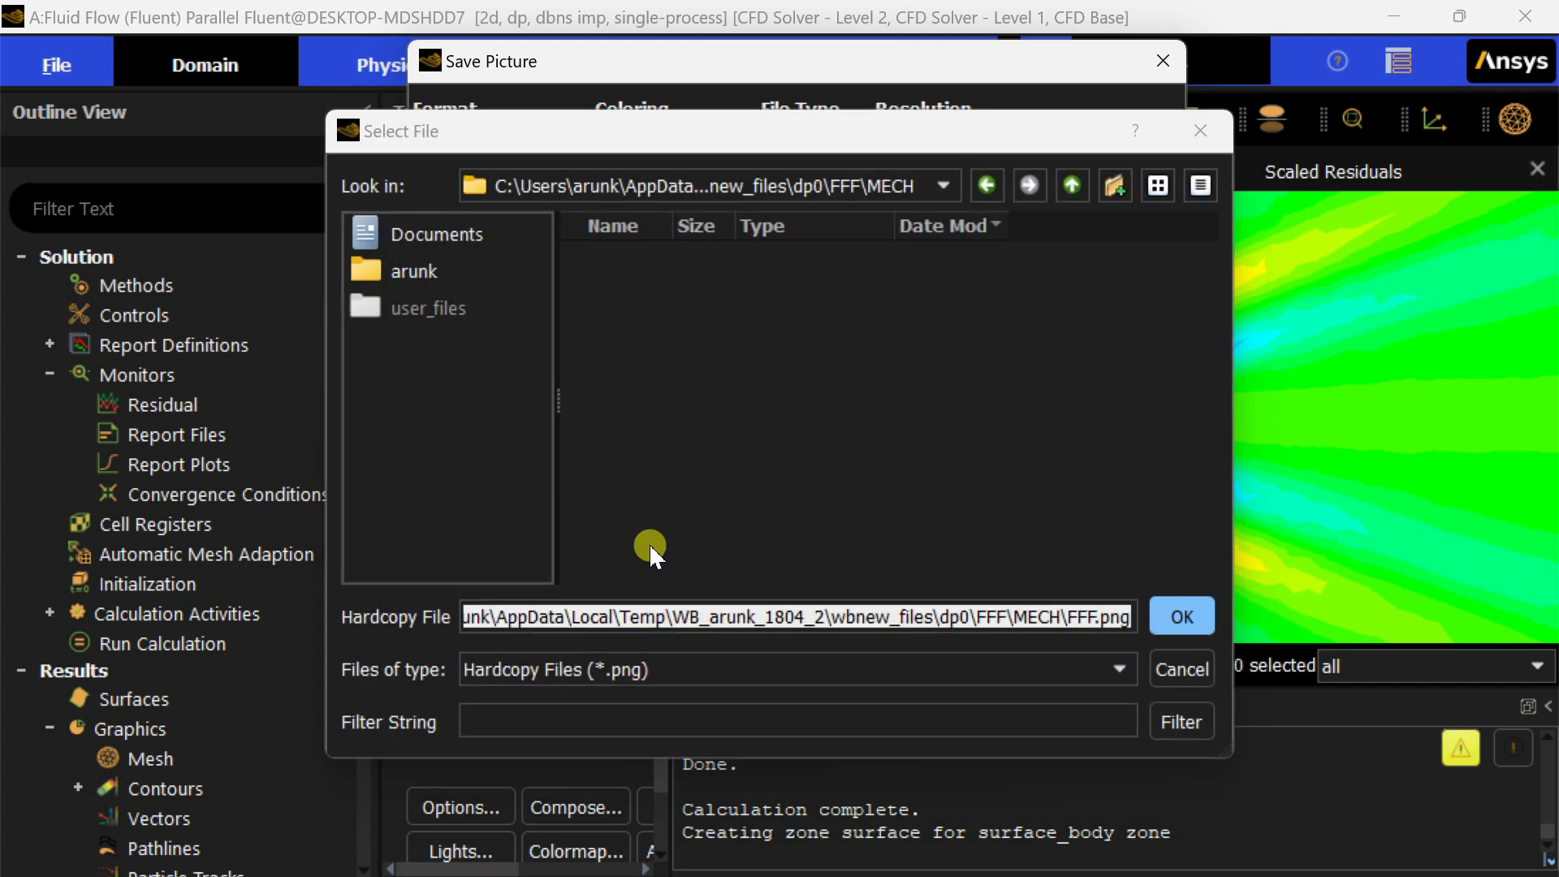
{"action": "left_click", "coordinate": [1165, 617]}
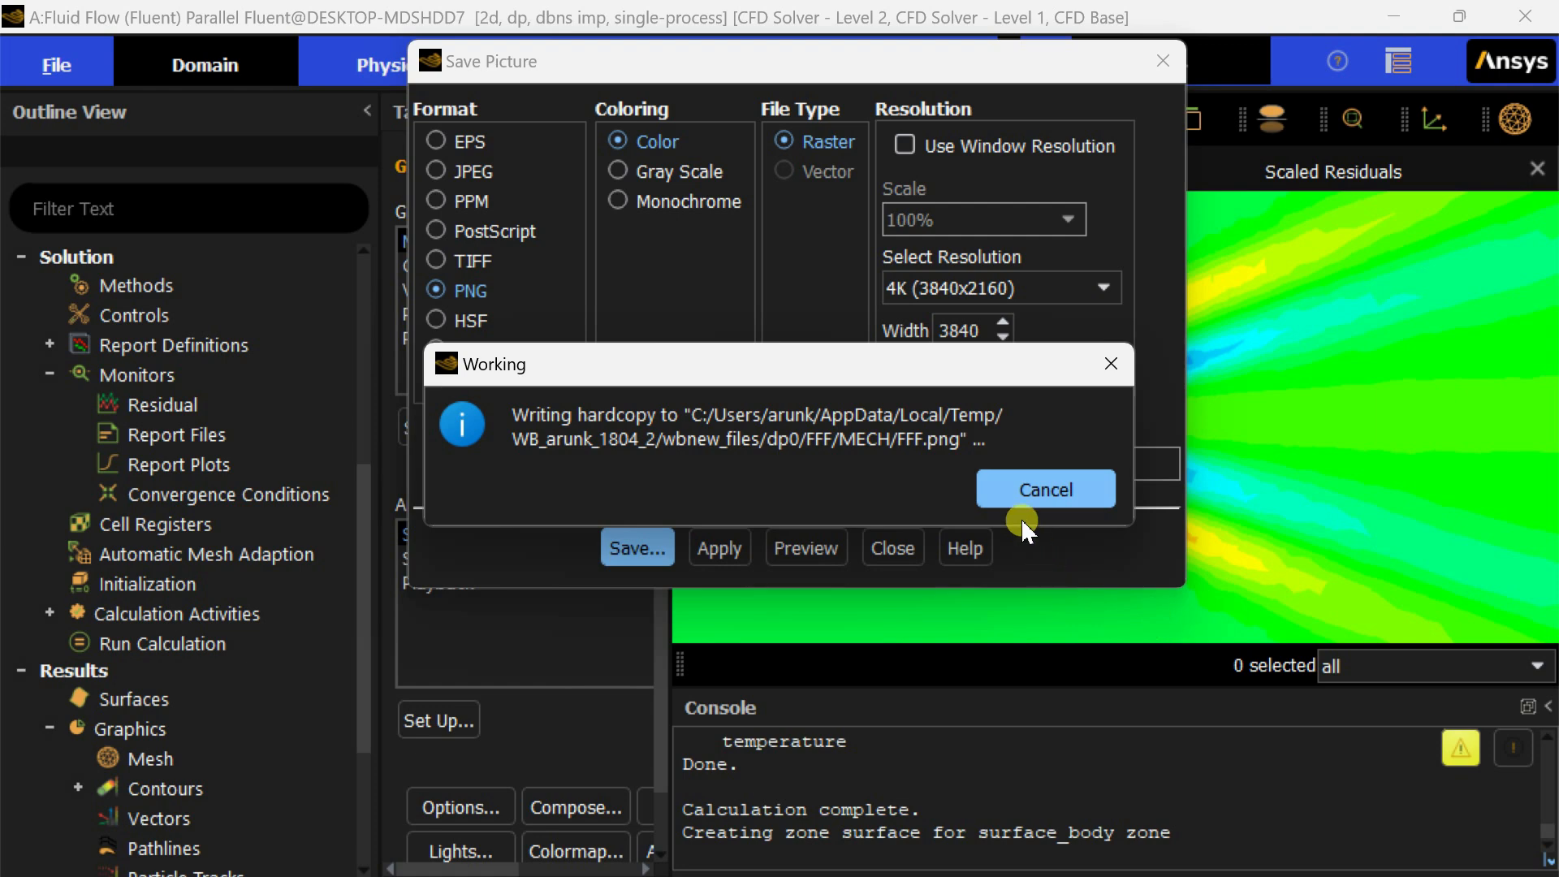
{"action": "left_click", "coordinate": [893, 548]}
Open manual mesh adaption for the domain and start a new field variable cell register.
{"action": "left_click", "coordinate": [206, 68]}
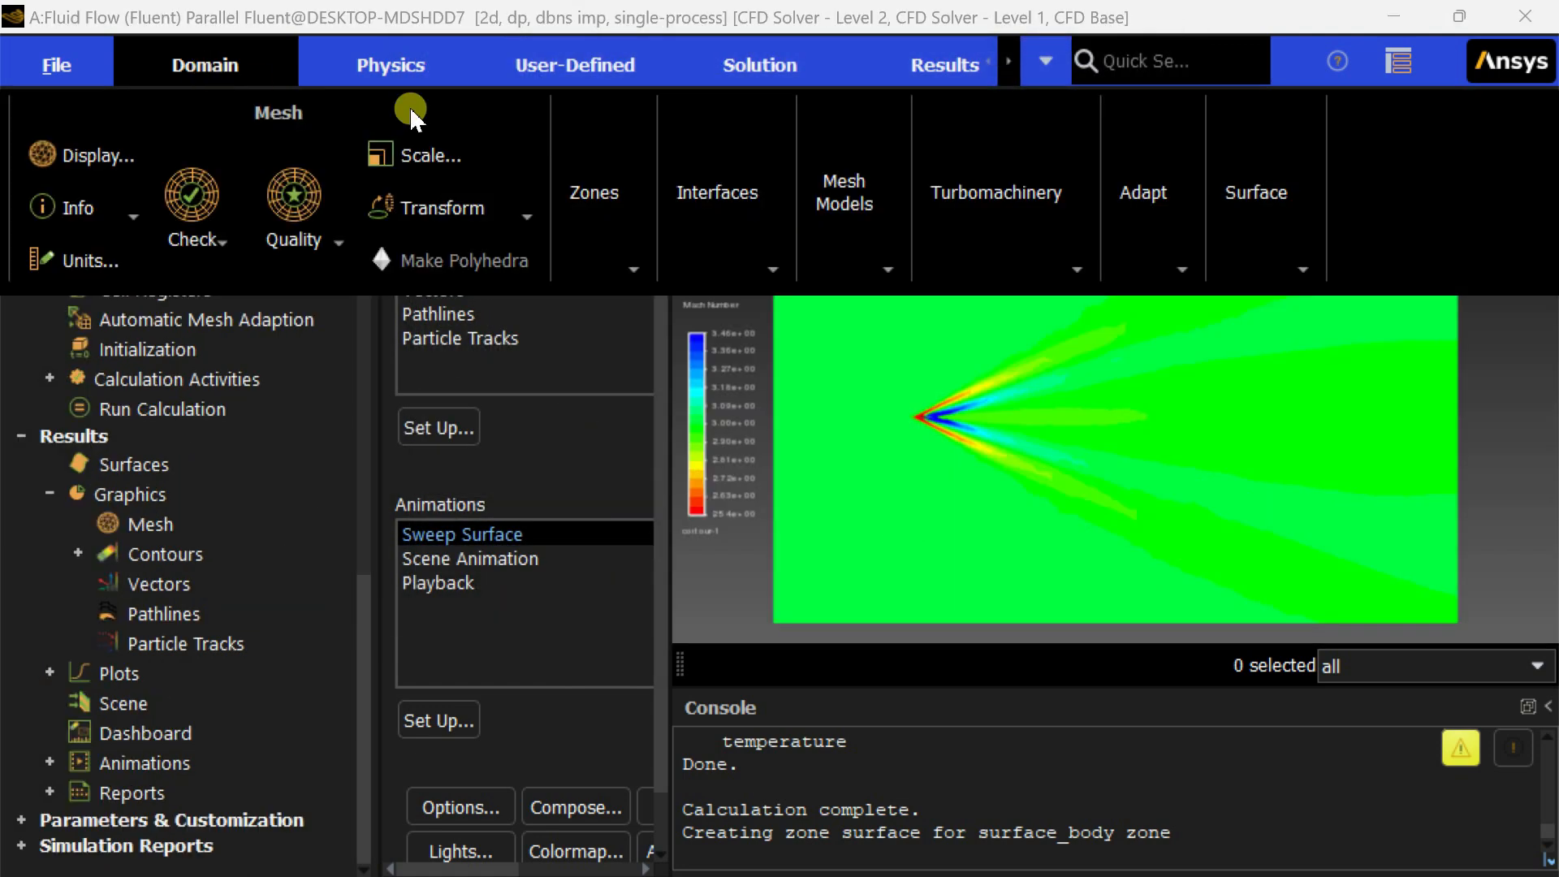
{"action": "left_click", "coordinate": [1155, 261]}
{"action": "left_click", "coordinate": [1199, 314]}
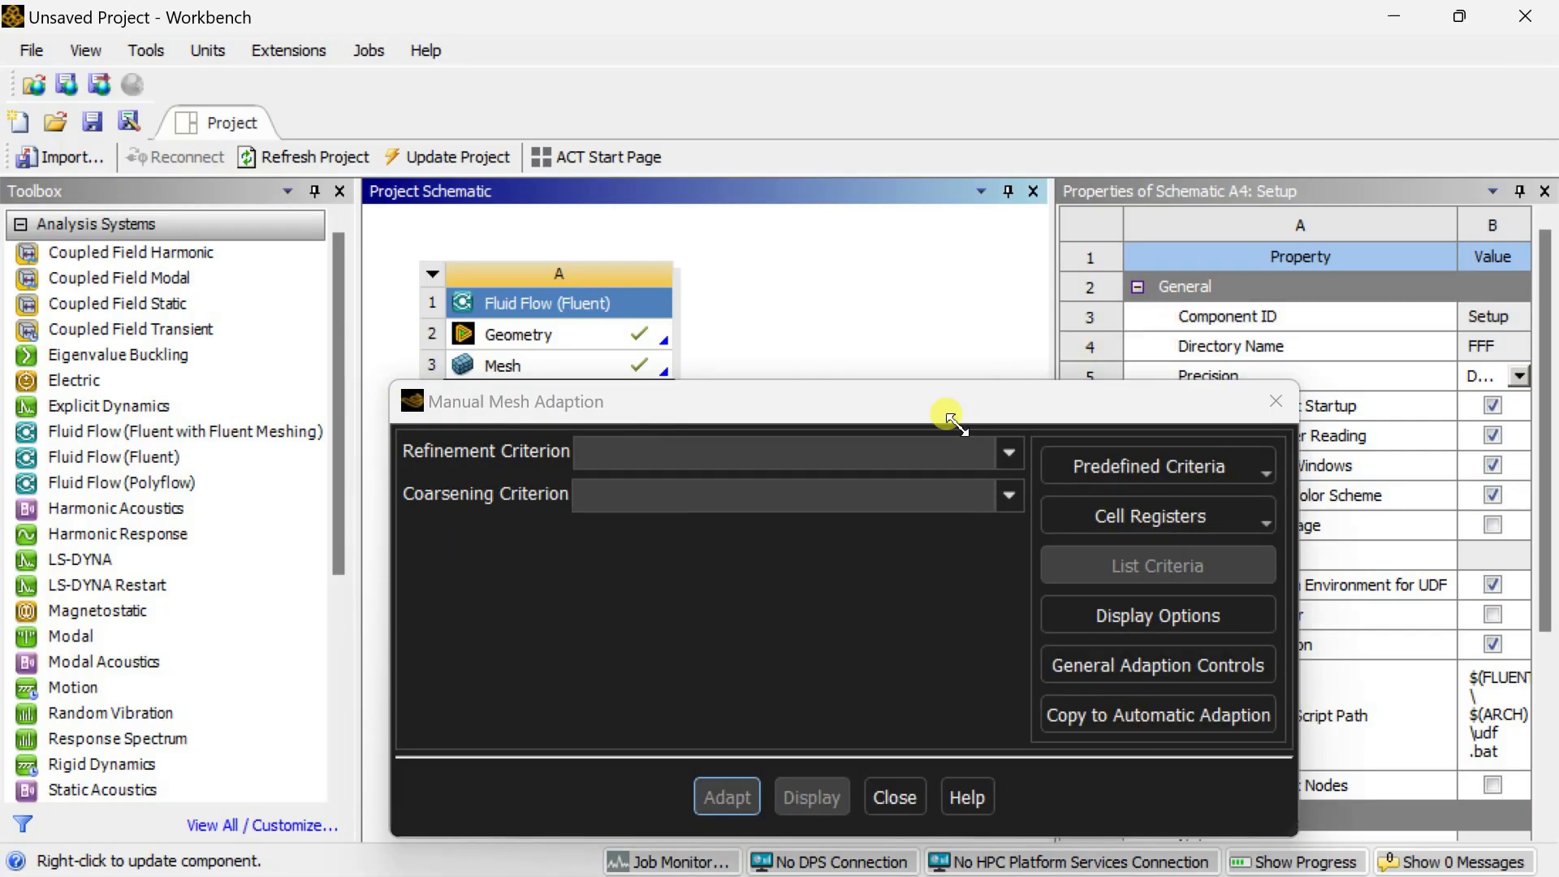
{"action": "left_click", "coordinate": [1142, 527]}
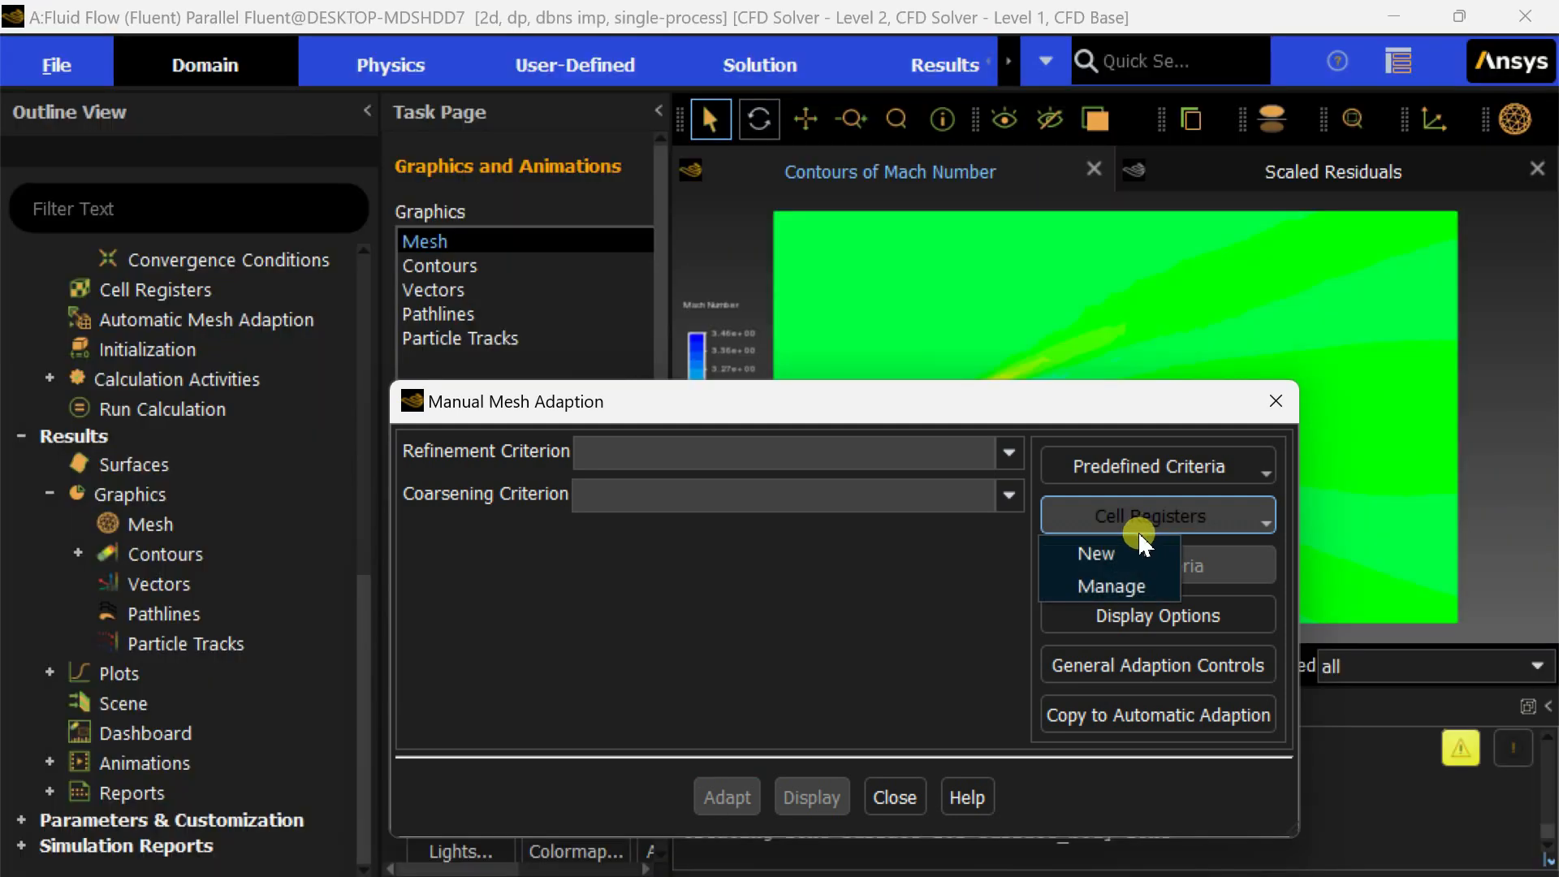
{"action": "mouse_move", "coordinate": [1134, 556]}
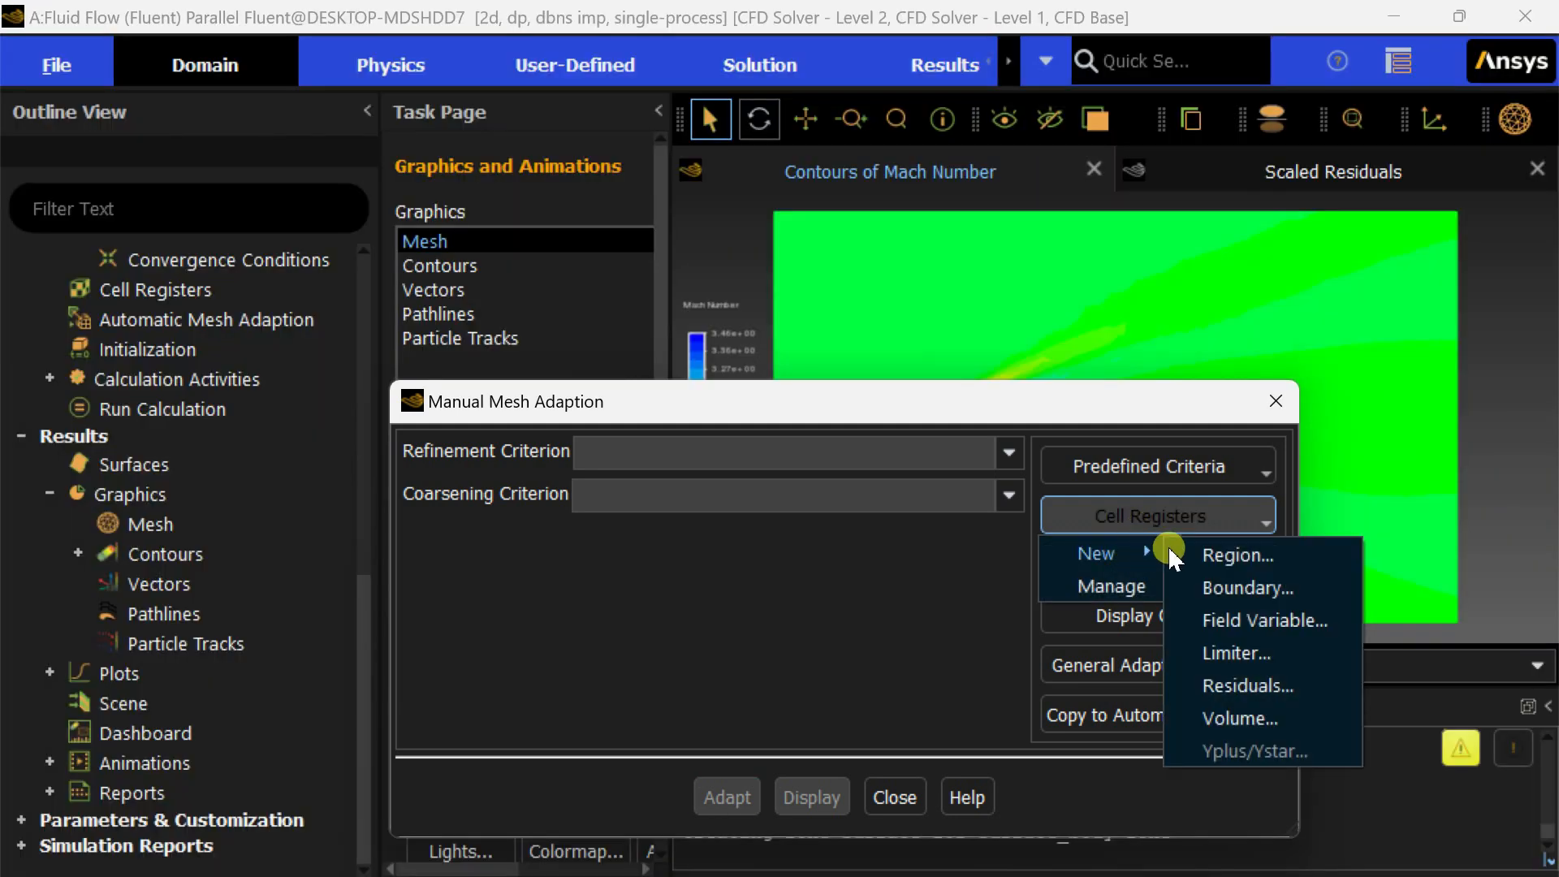
{"action": "left_click", "coordinate": [1210, 620]}
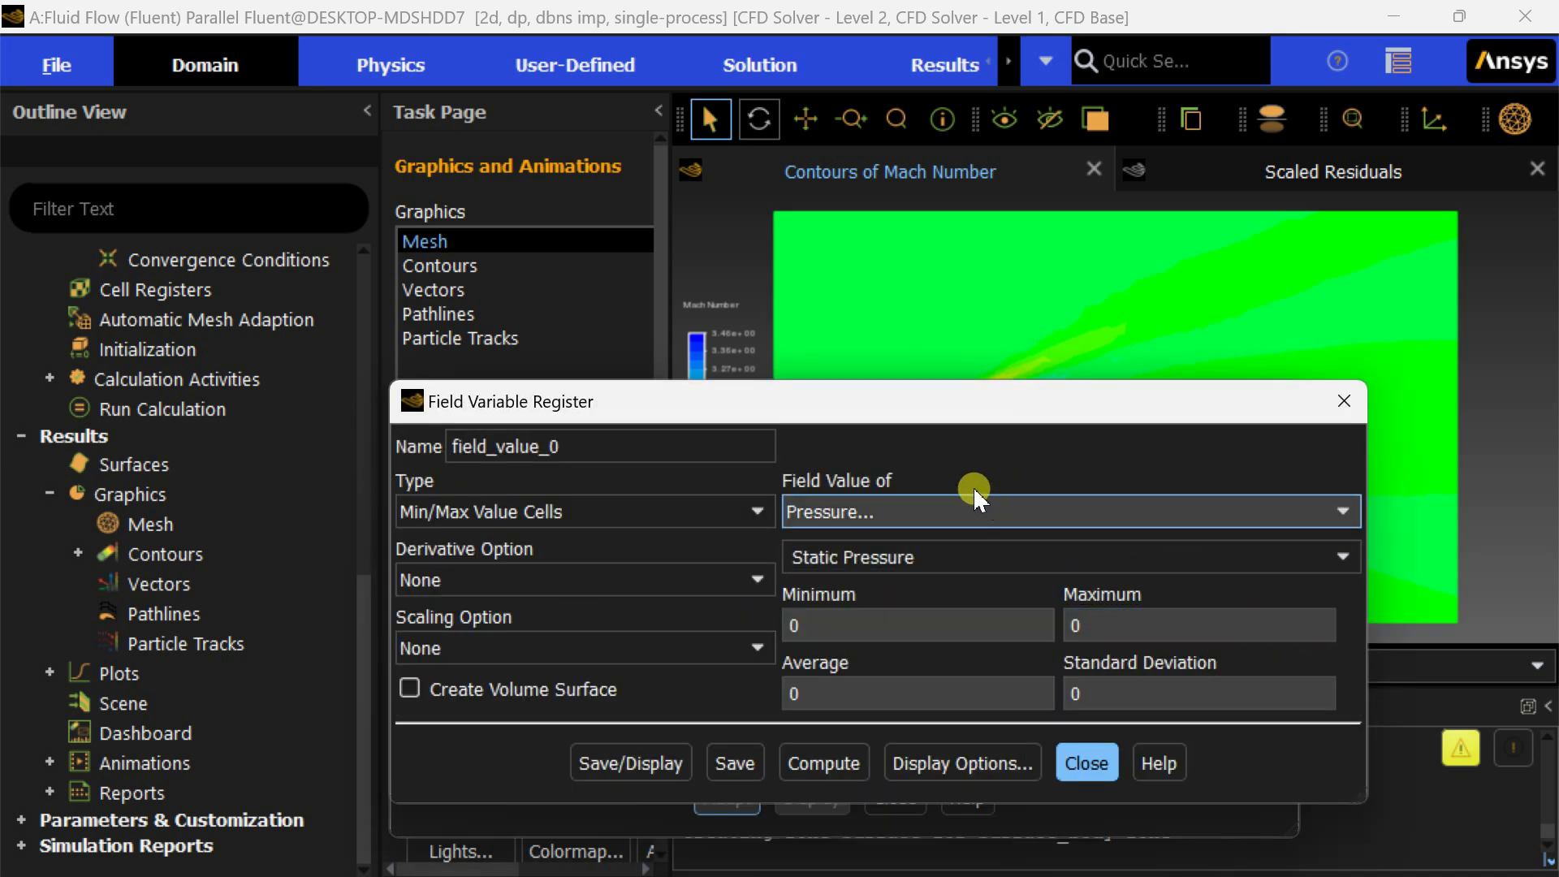
{"action": "left_click_drag", "start_coordinate": [930, 410], "coordinate": [928, 260]}
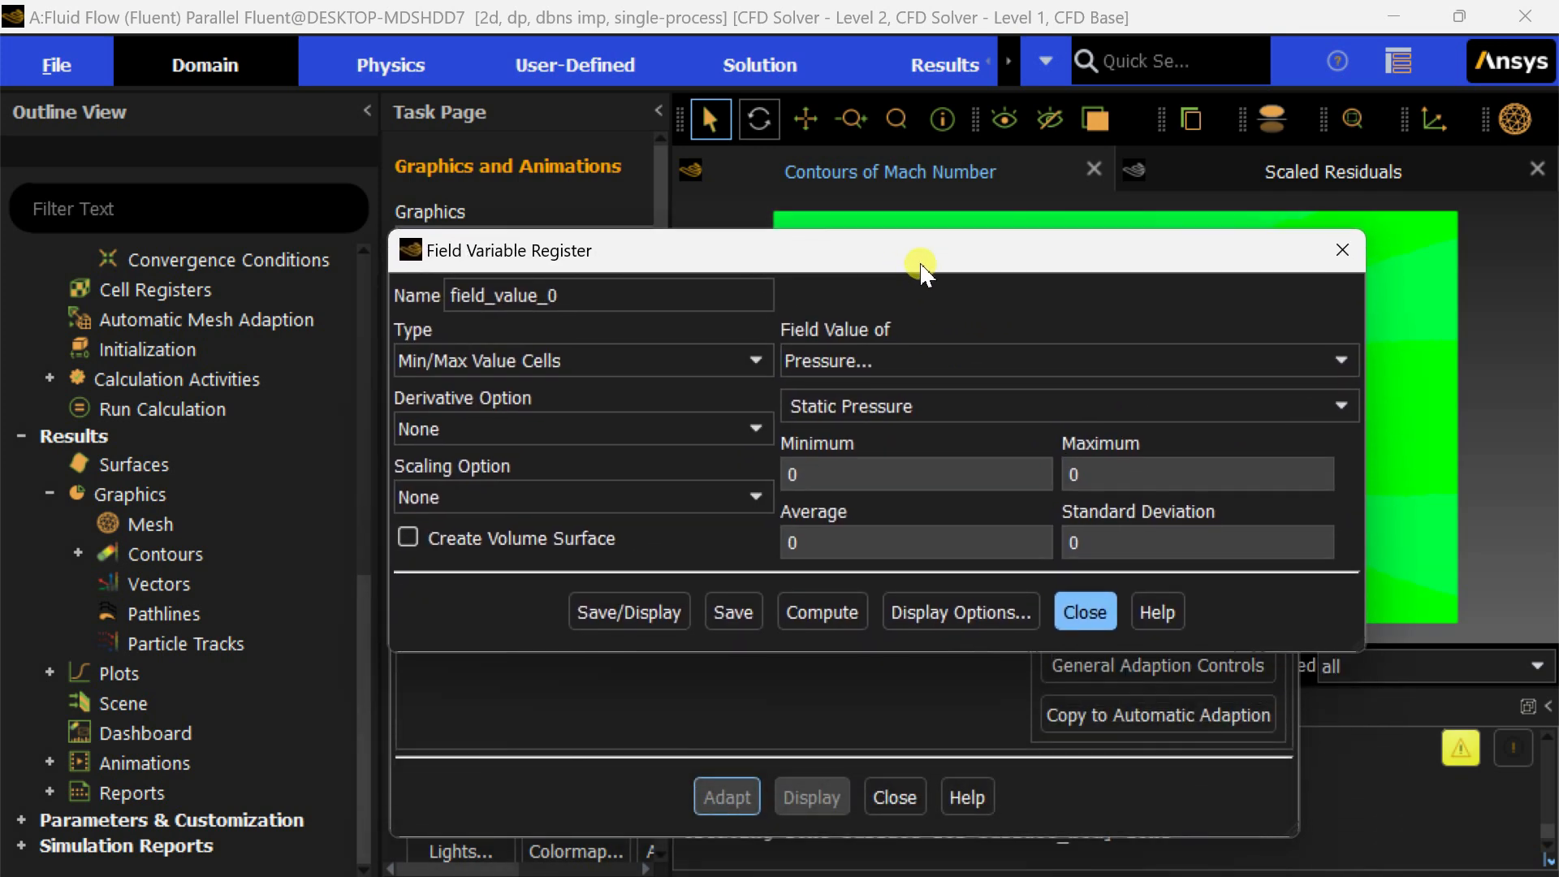
Define the register as Top Value Cells using the Gradient derivative of Velocity, Mach Number.
{"action": "left_click", "coordinate": [629, 359]}
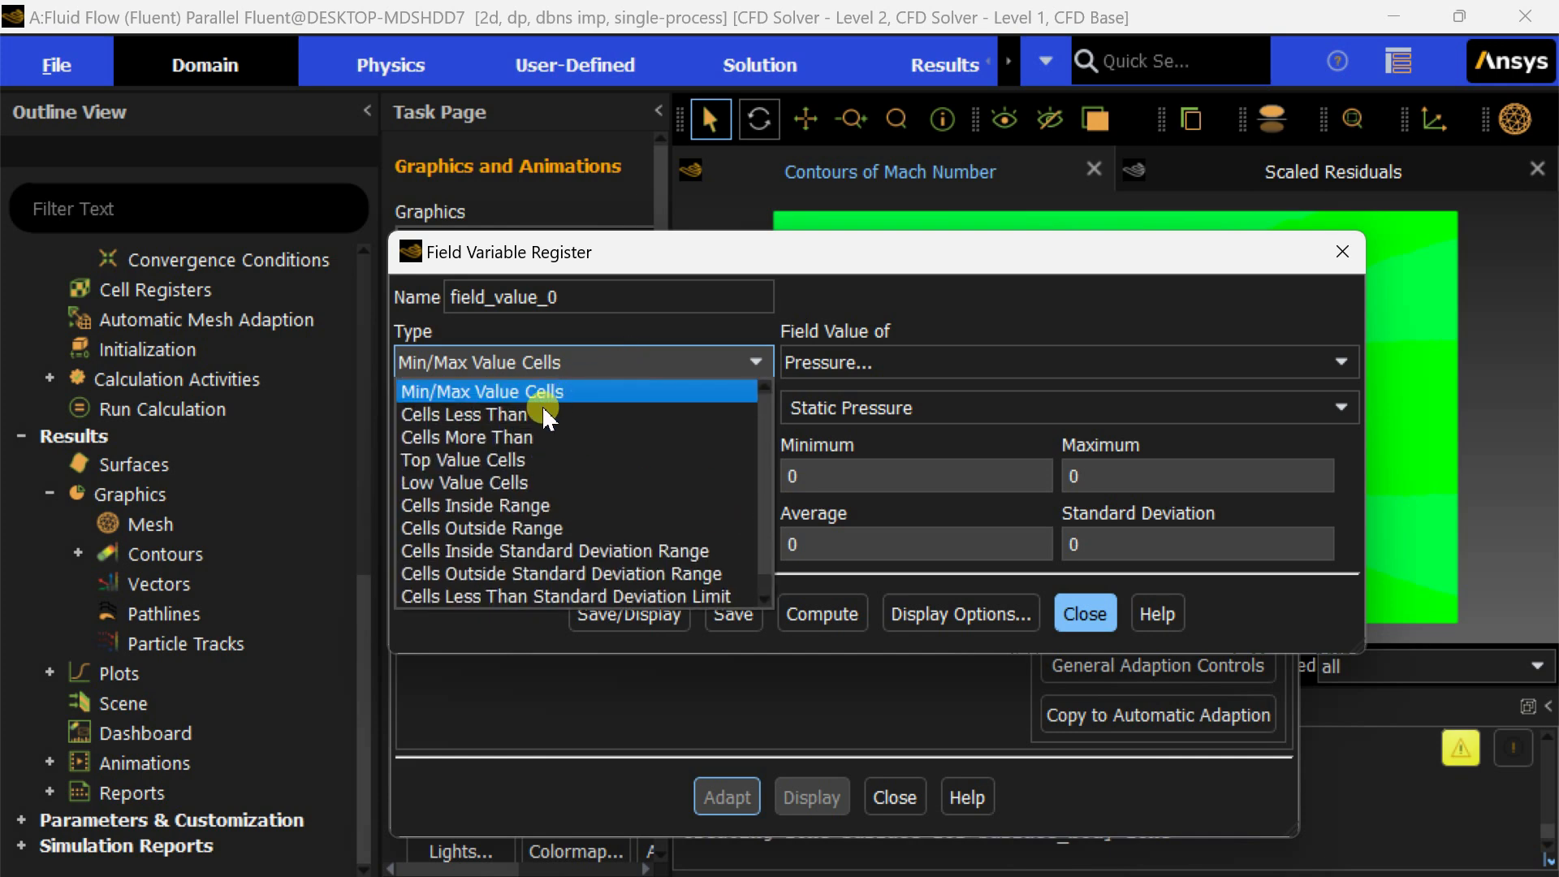
{"action": "left_click", "coordinate": [512, 460]}
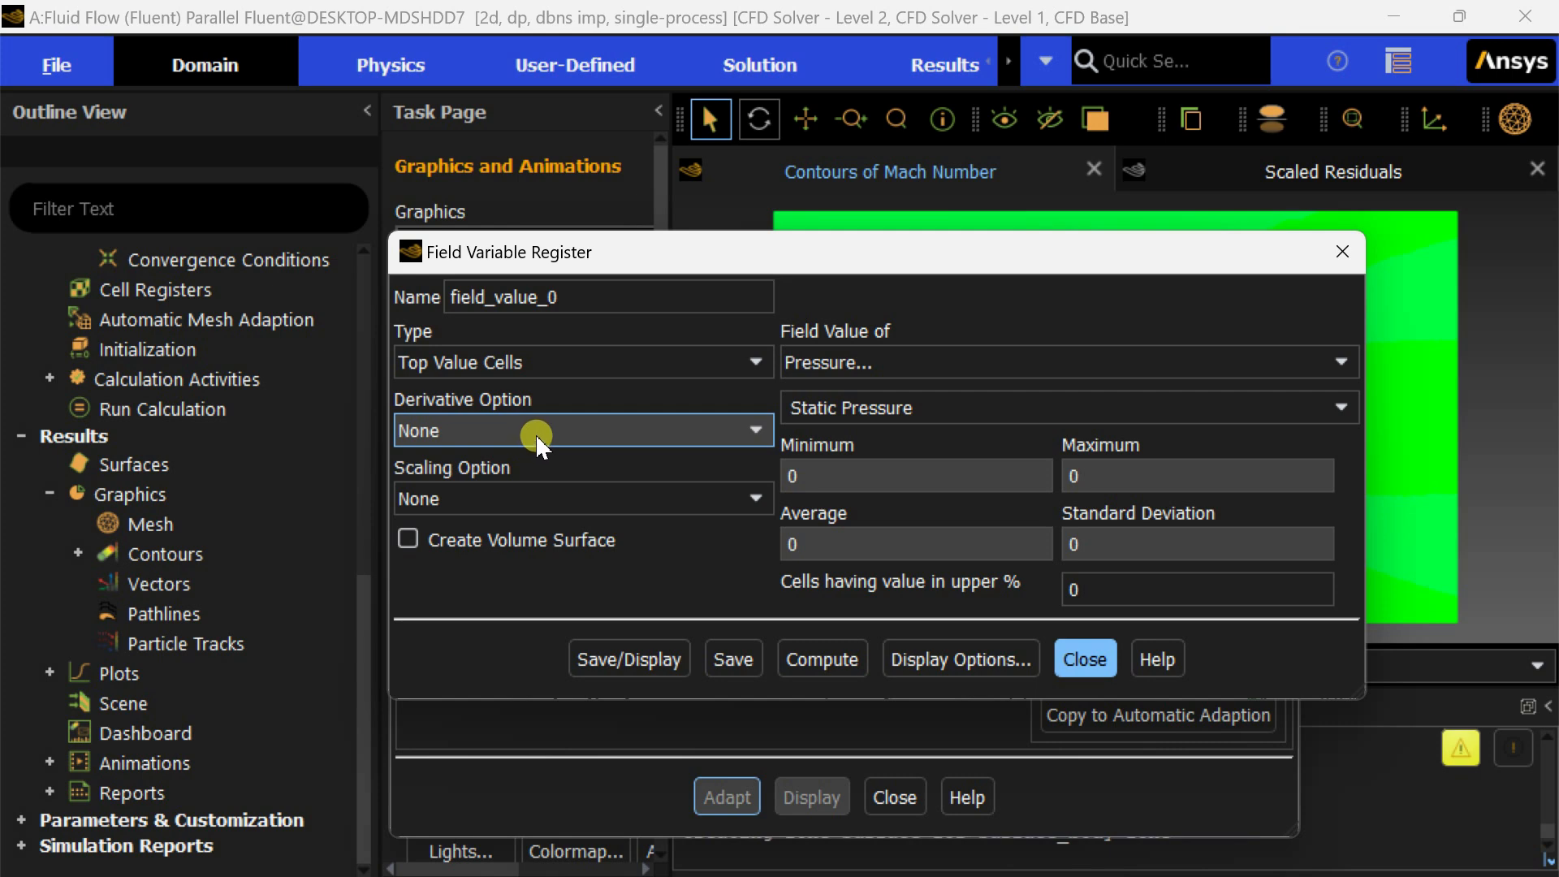
{"action": "left_click", "coordinate": [536, 435]}
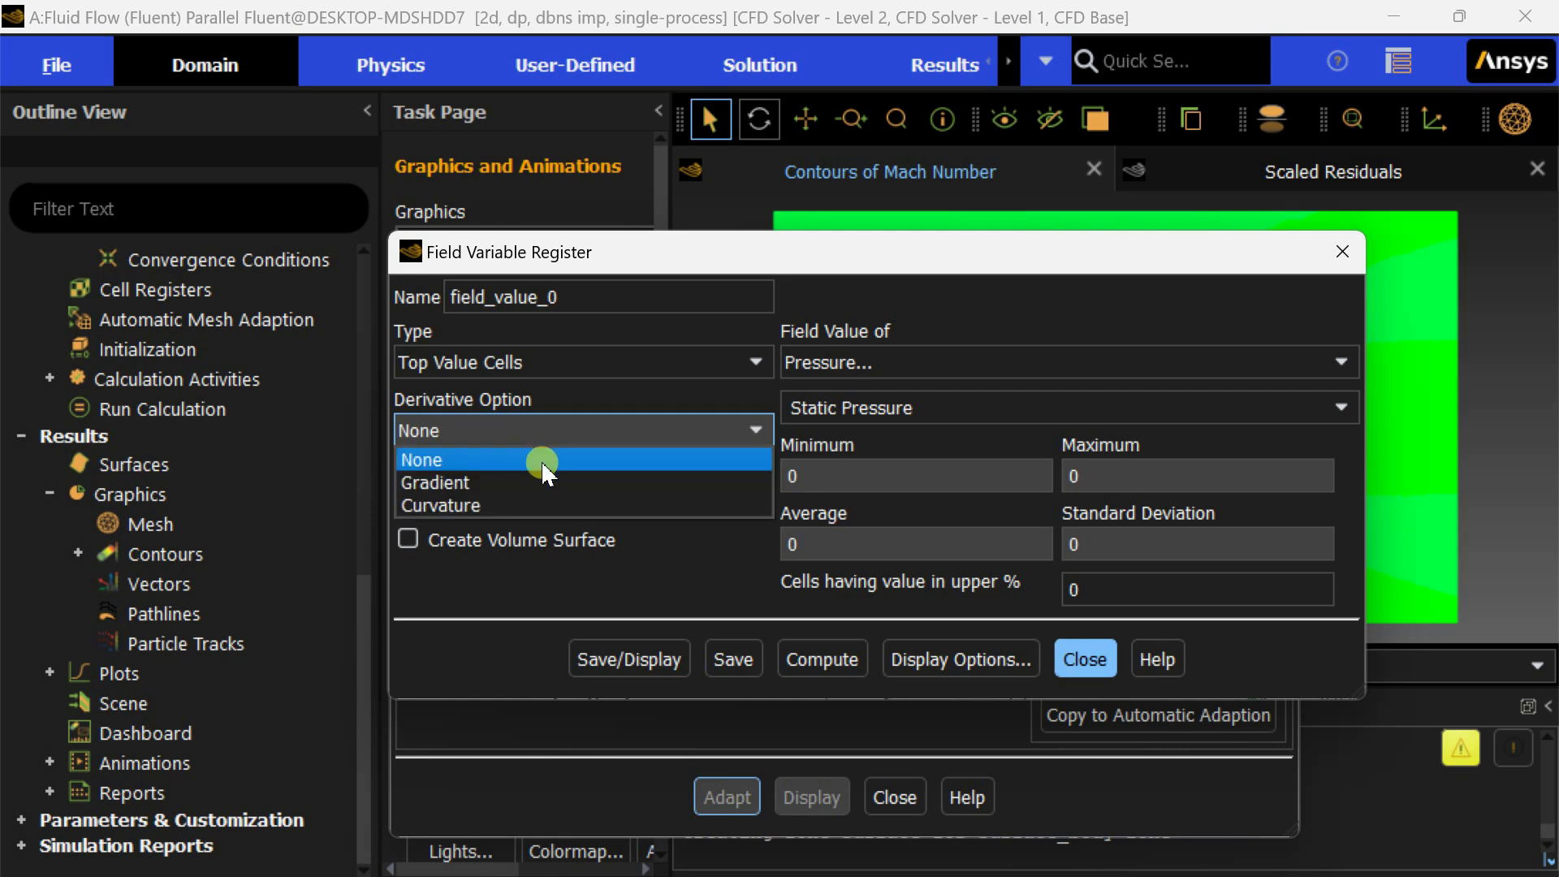
{"action": "left_click", "coordinate": [542, 483]}
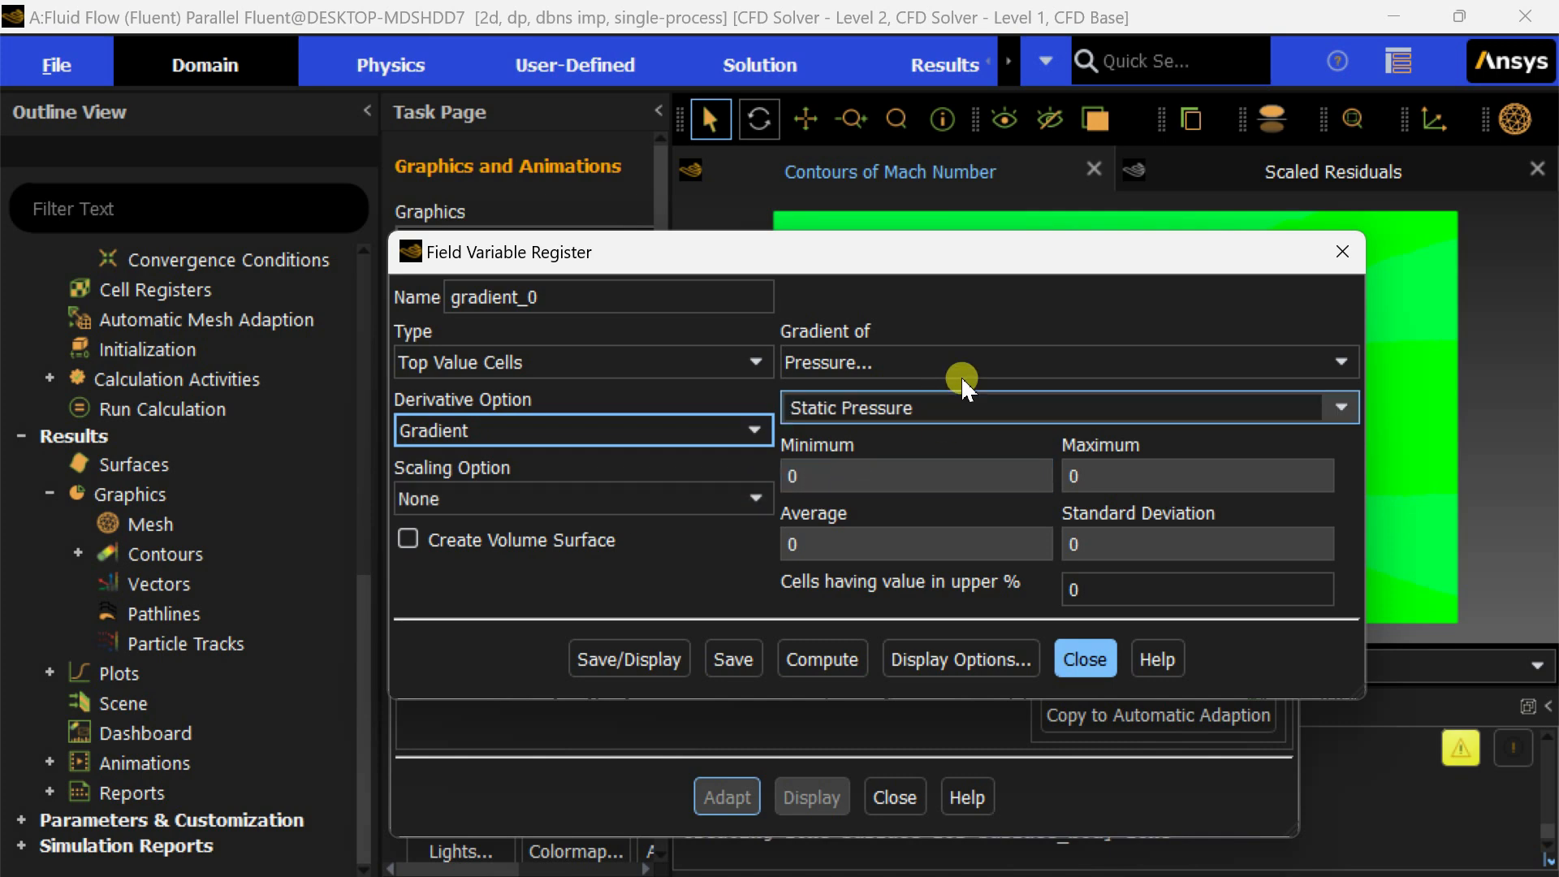
{"action": "left_click", "coordinate": [971, 354]}
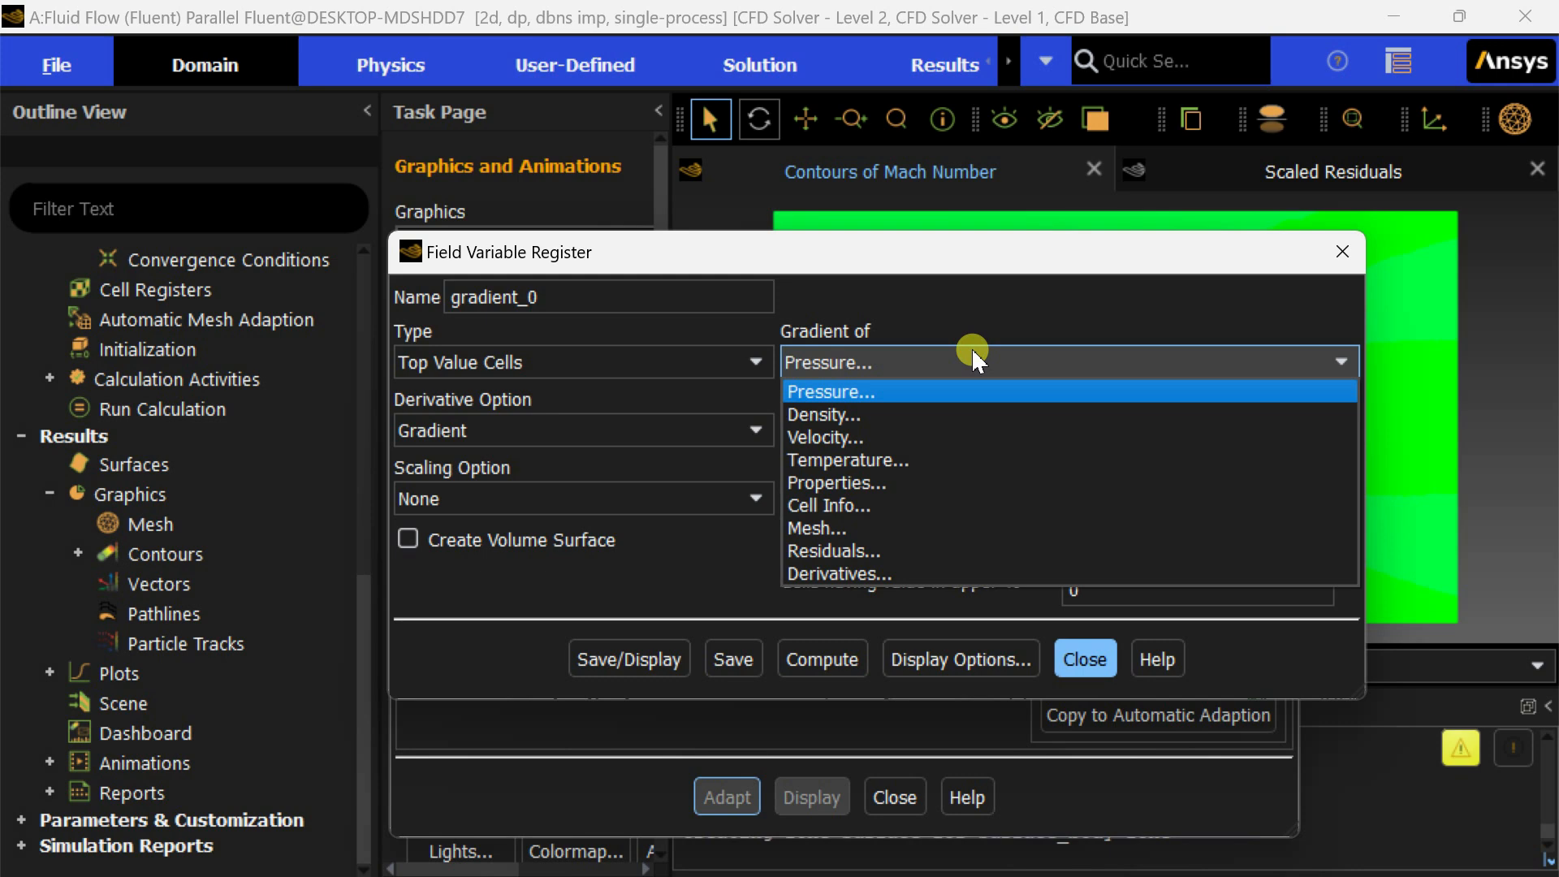
{"action": "left_click", "coordinate": [945, 437]}
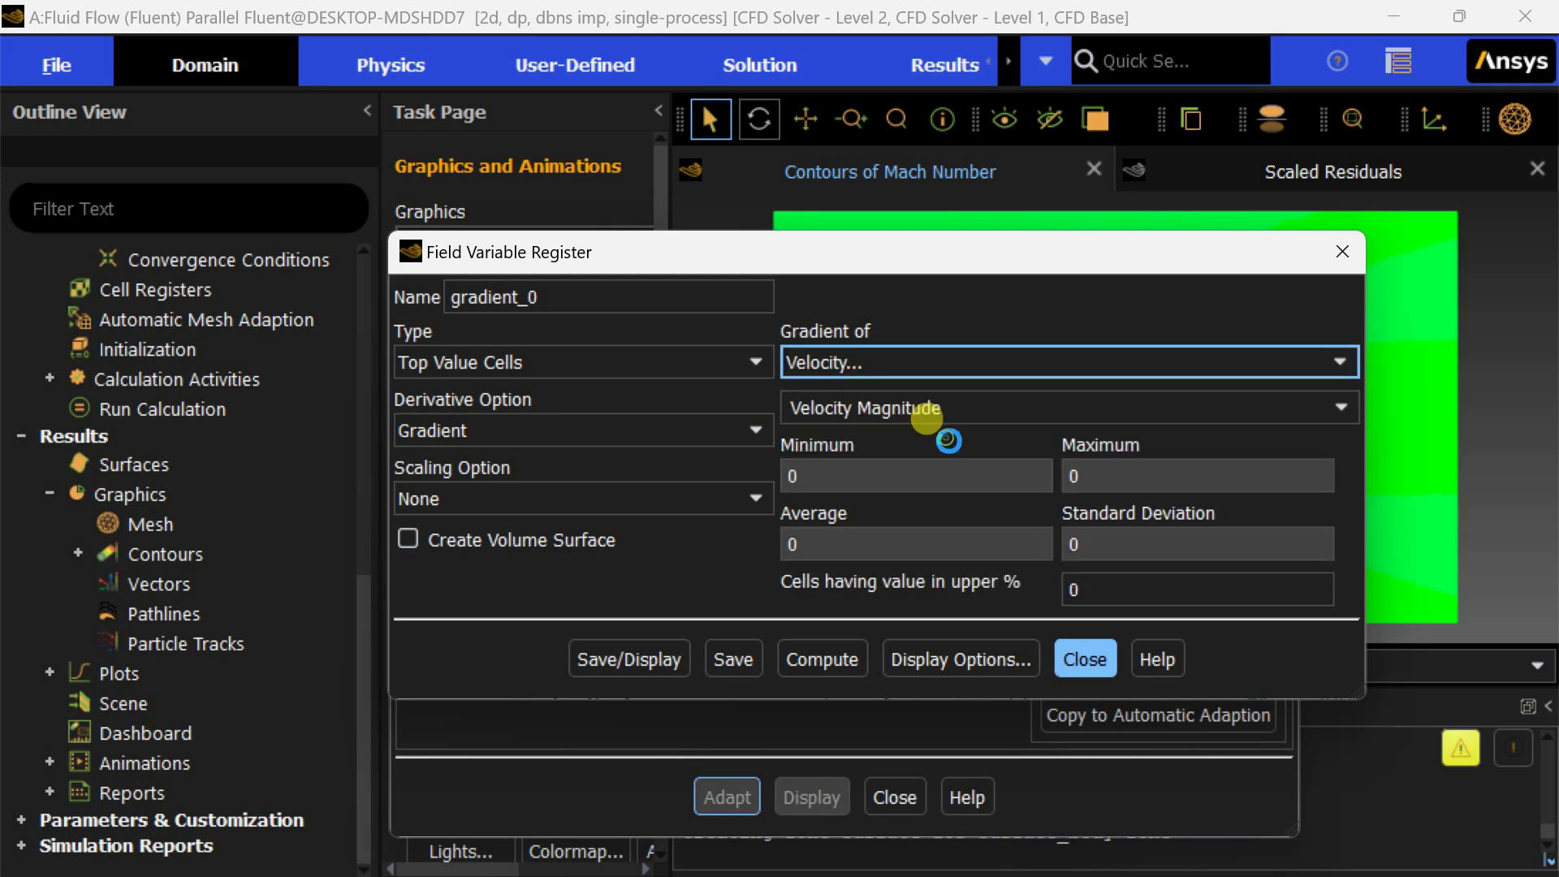
{"action": "left_click", "coordinate": [942, 409]}
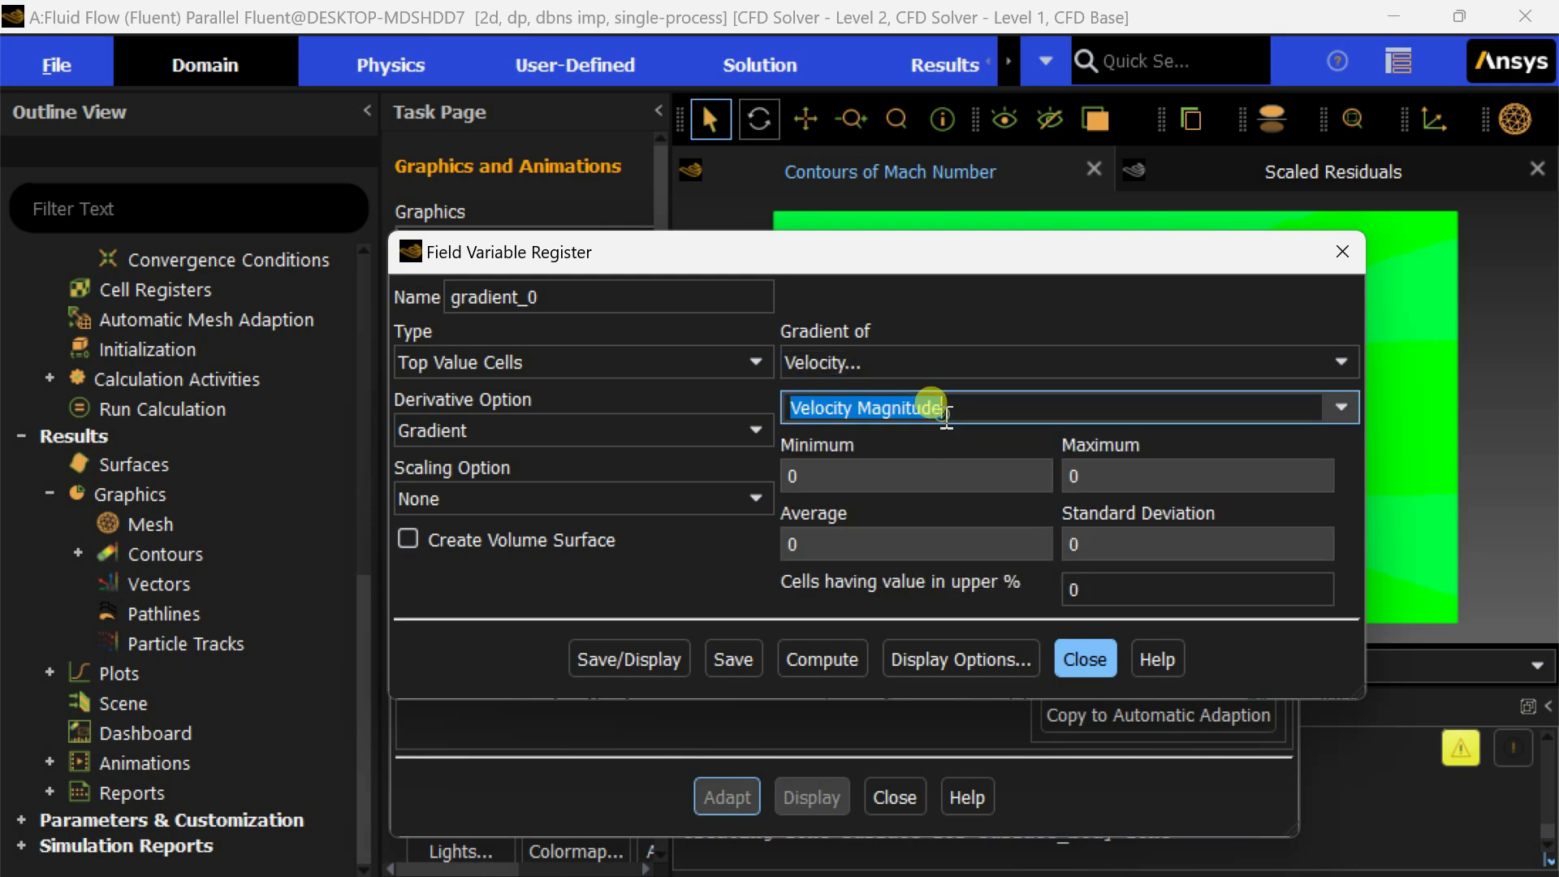
{"action": "left_click", "coordinate": [1345, 405]}
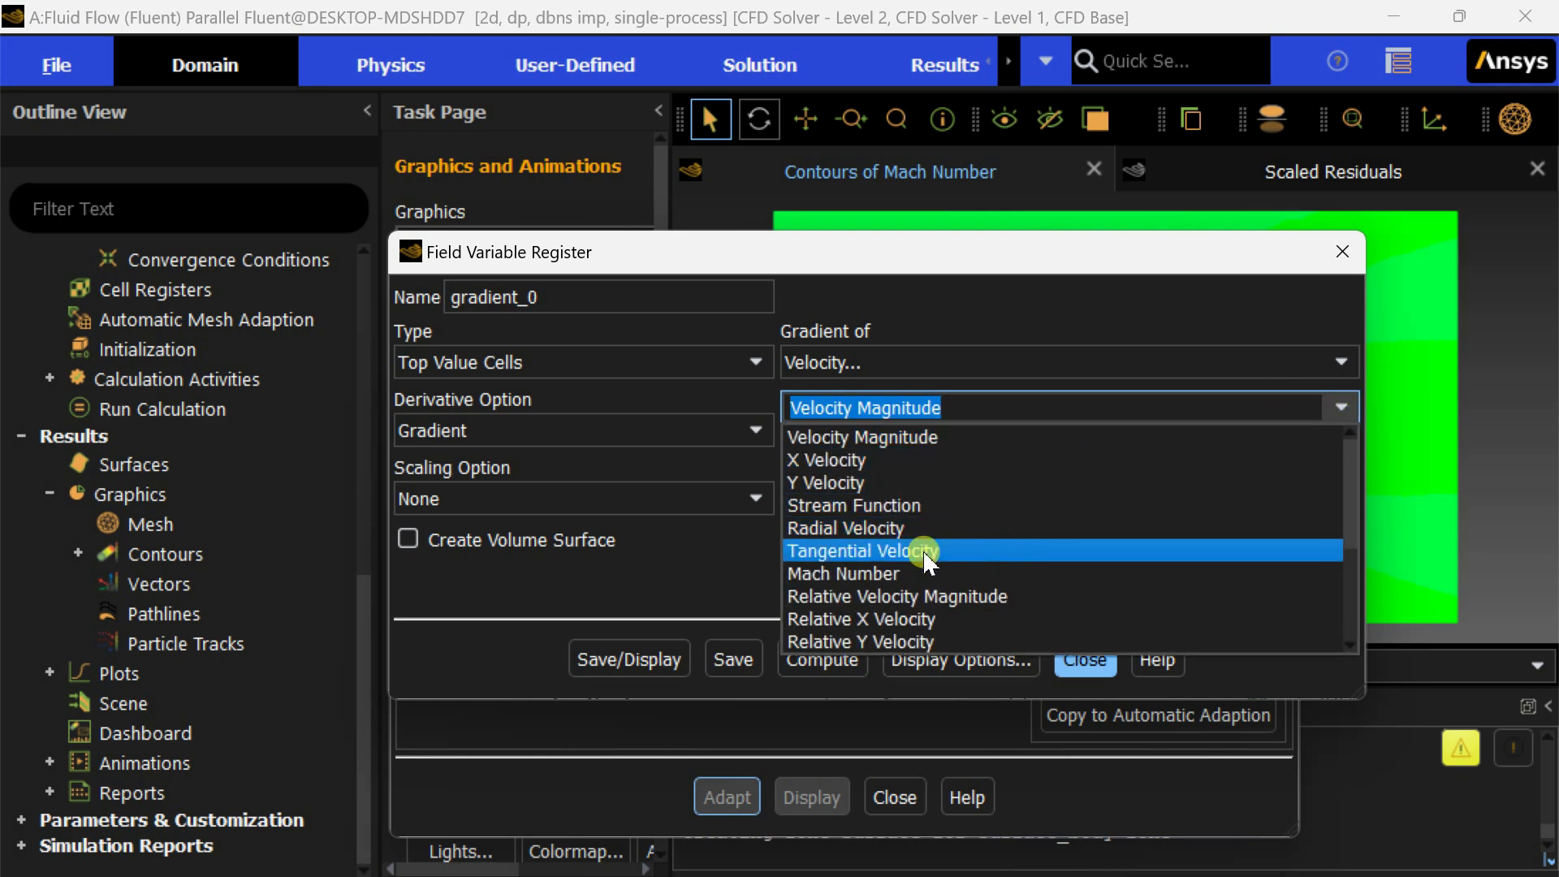
{"action": "left_click", "coordinate": [914, 571]}
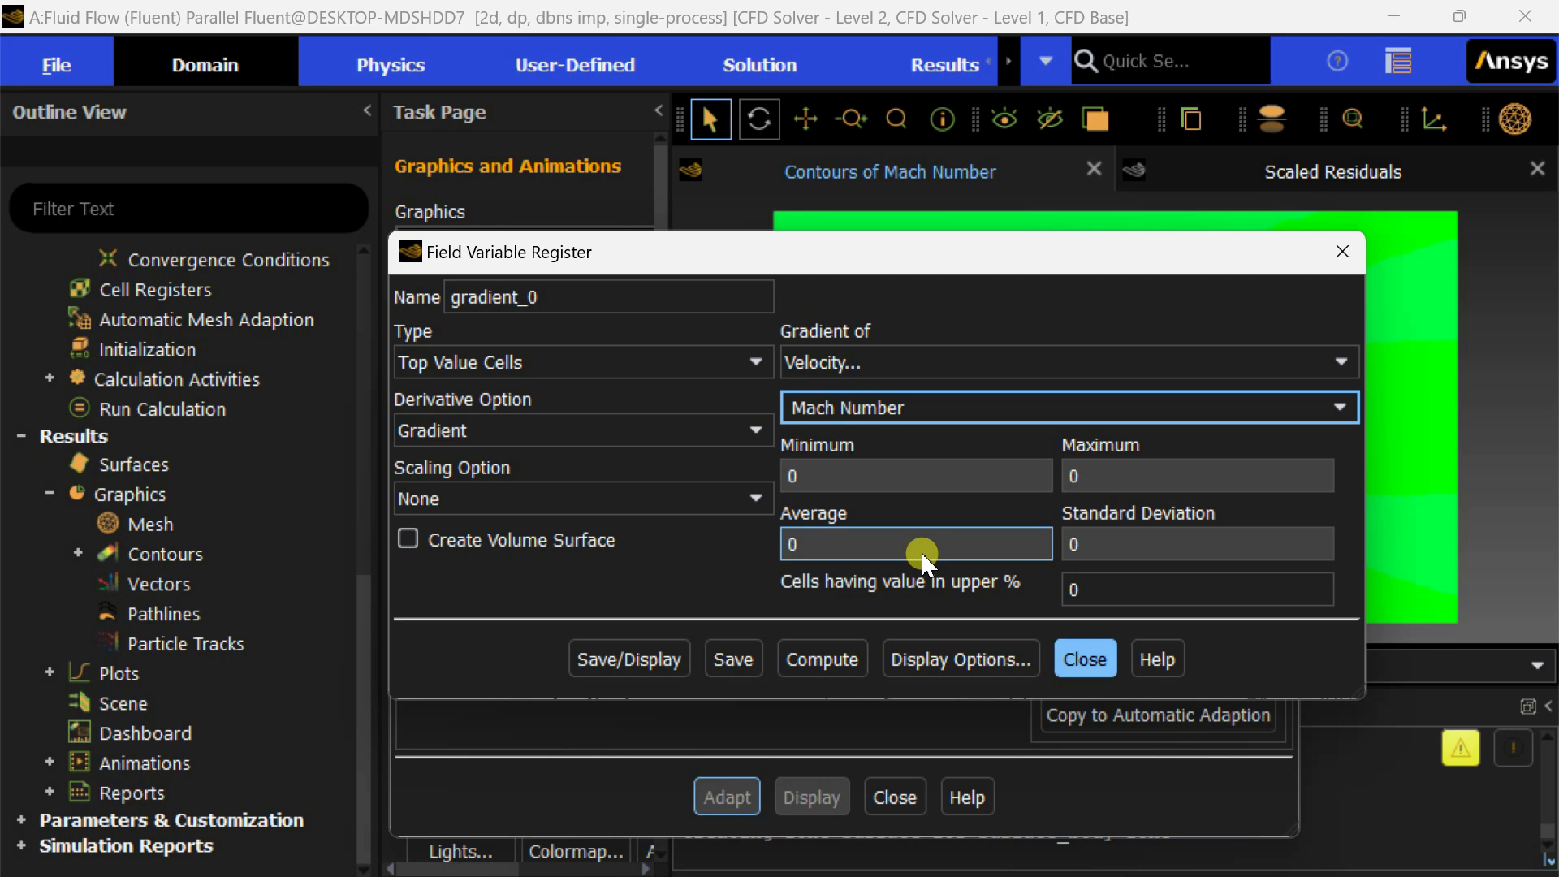
Set the register's cells having value in upper % to 90, then save and display it.
{"action": "left_click", "coordinate": [1119, 586]}
{"action": "key", "text": "BackSpace"}
{"action": "type", "text": "90"}
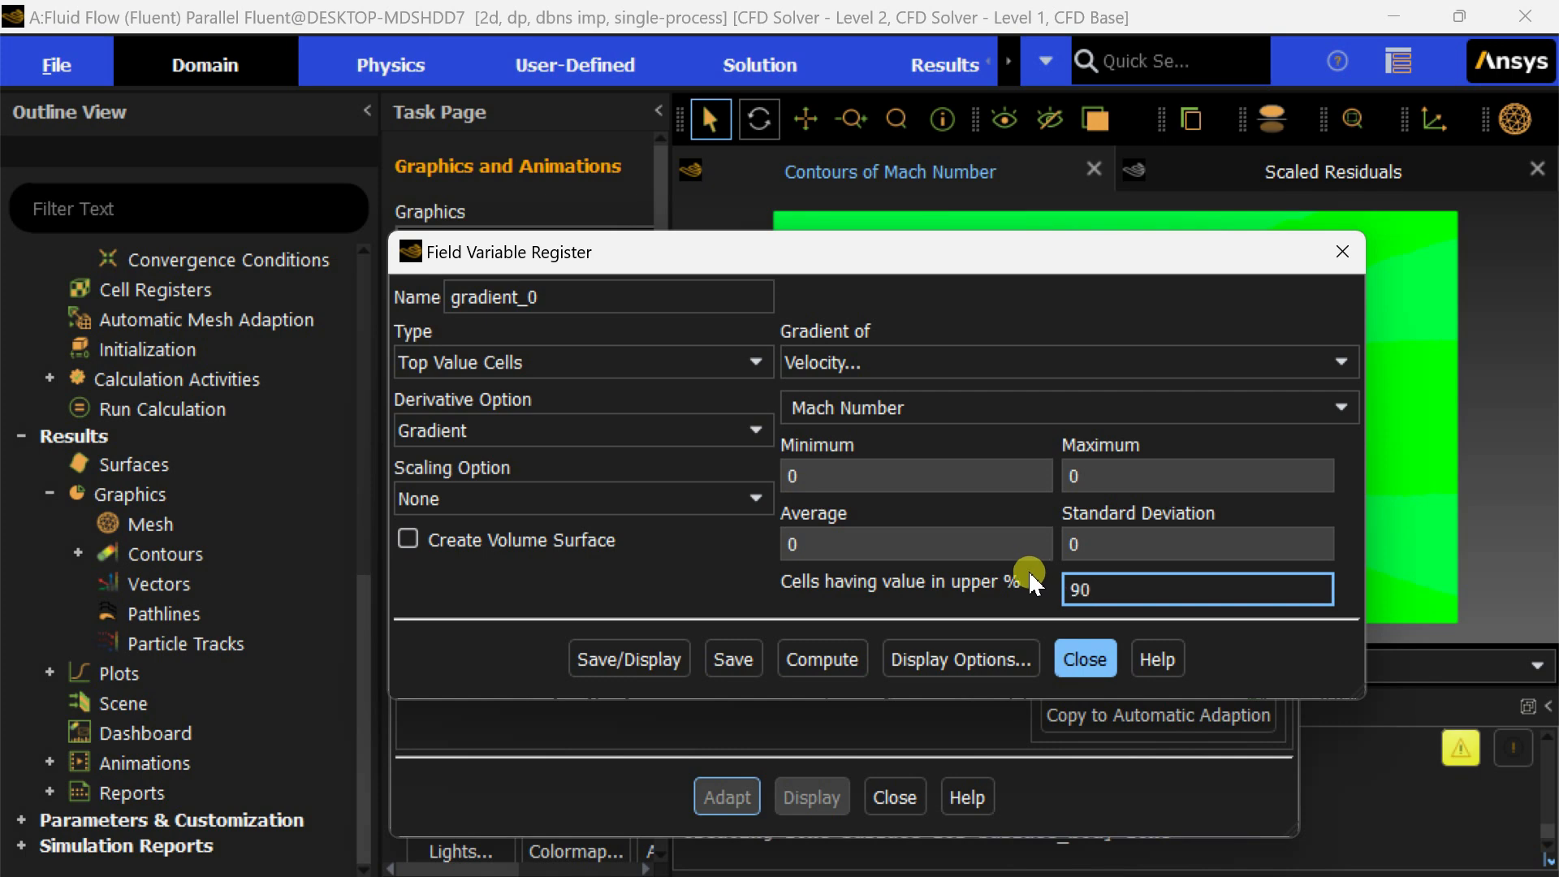
{"action": "left_click", "coordinate": [603, 662]}
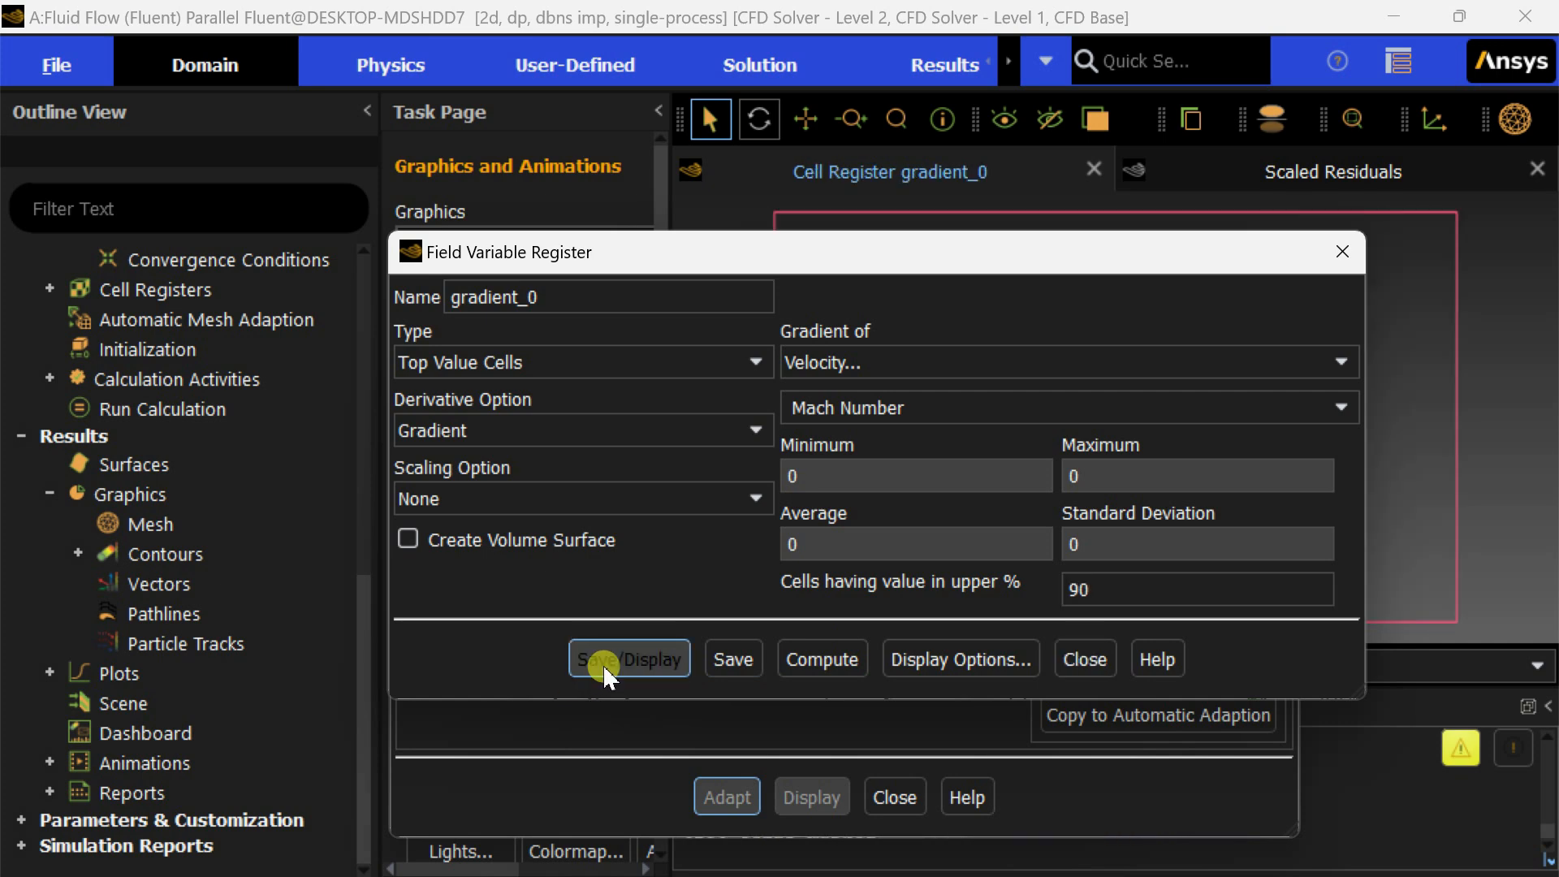
{"action": "left_click", "coordinate": [1086, 659]}
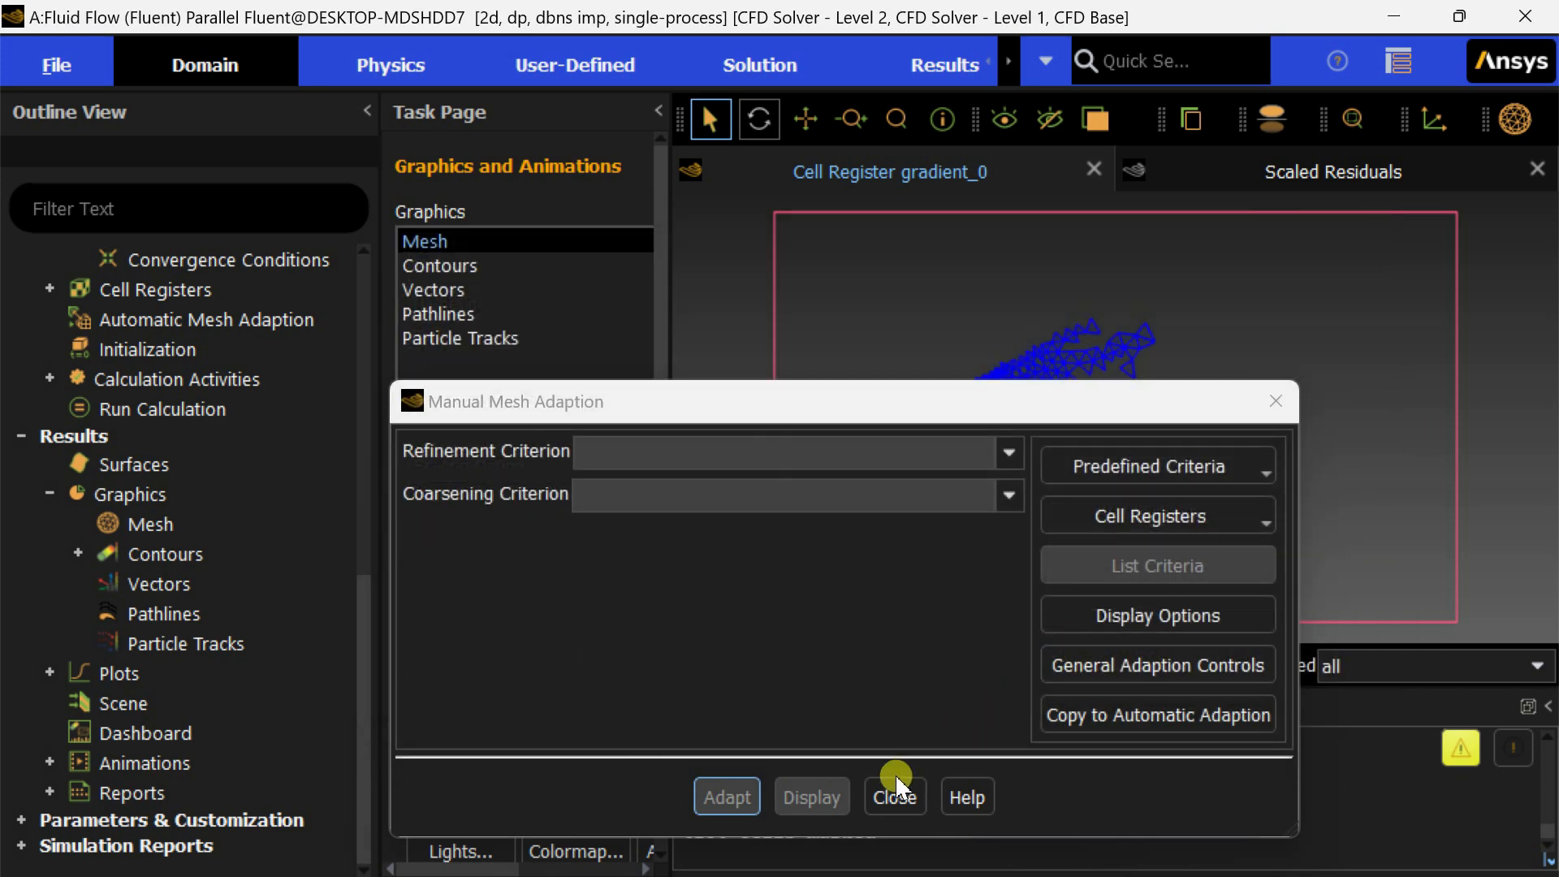
Adapt the mesh with gradient_0 as the refinement criterion and acknowledge the hanging node information.
{"action": "left_click", "coordinate": [1012, 452]}
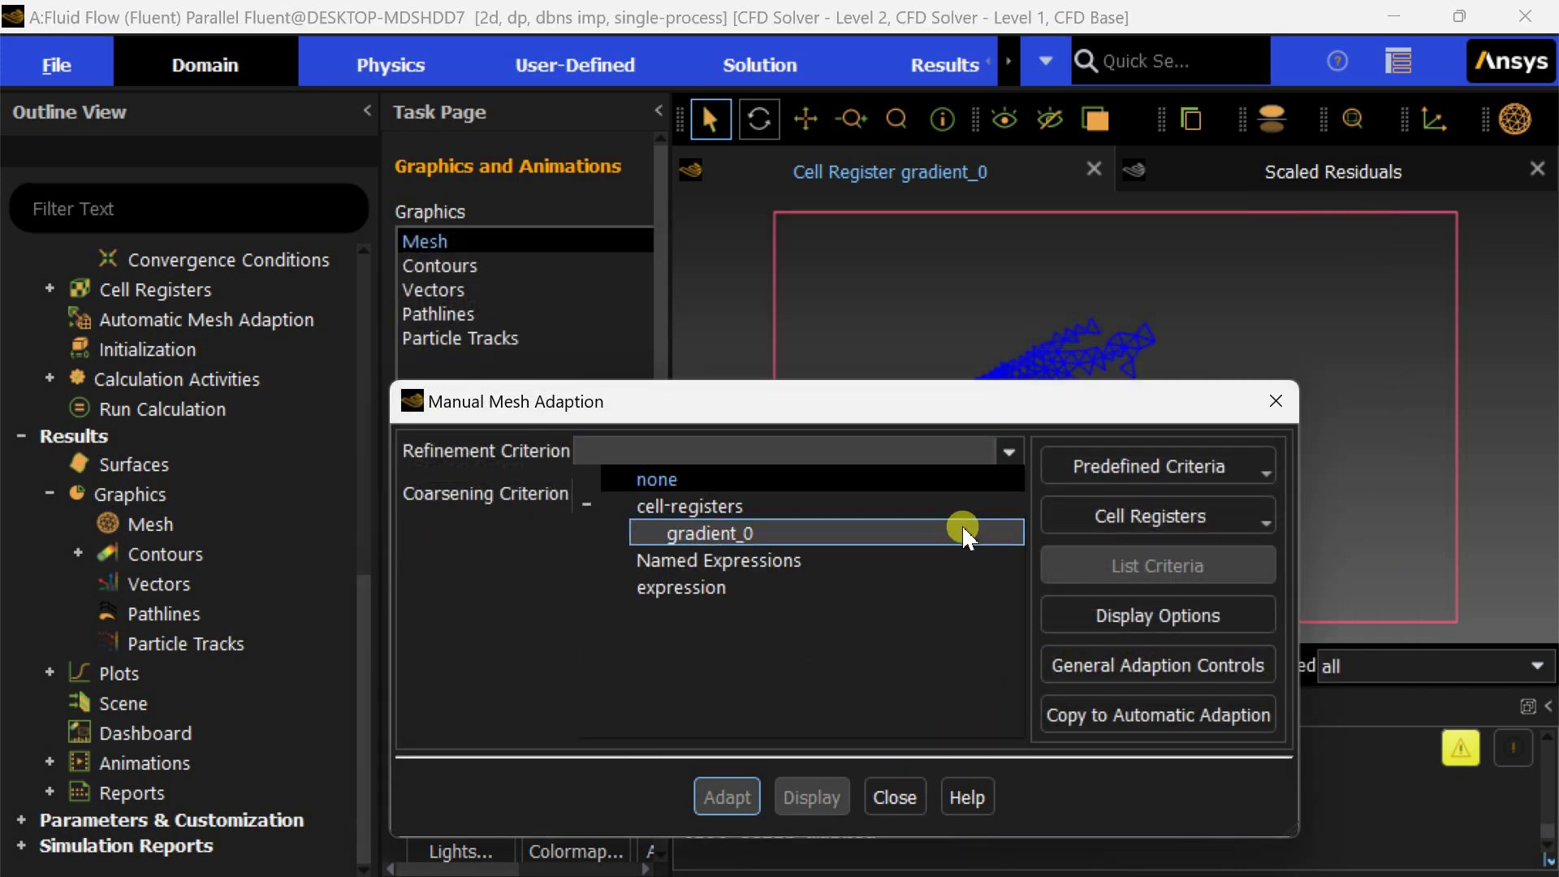
{"action": "left_click", "coordinate": [962, 525]}
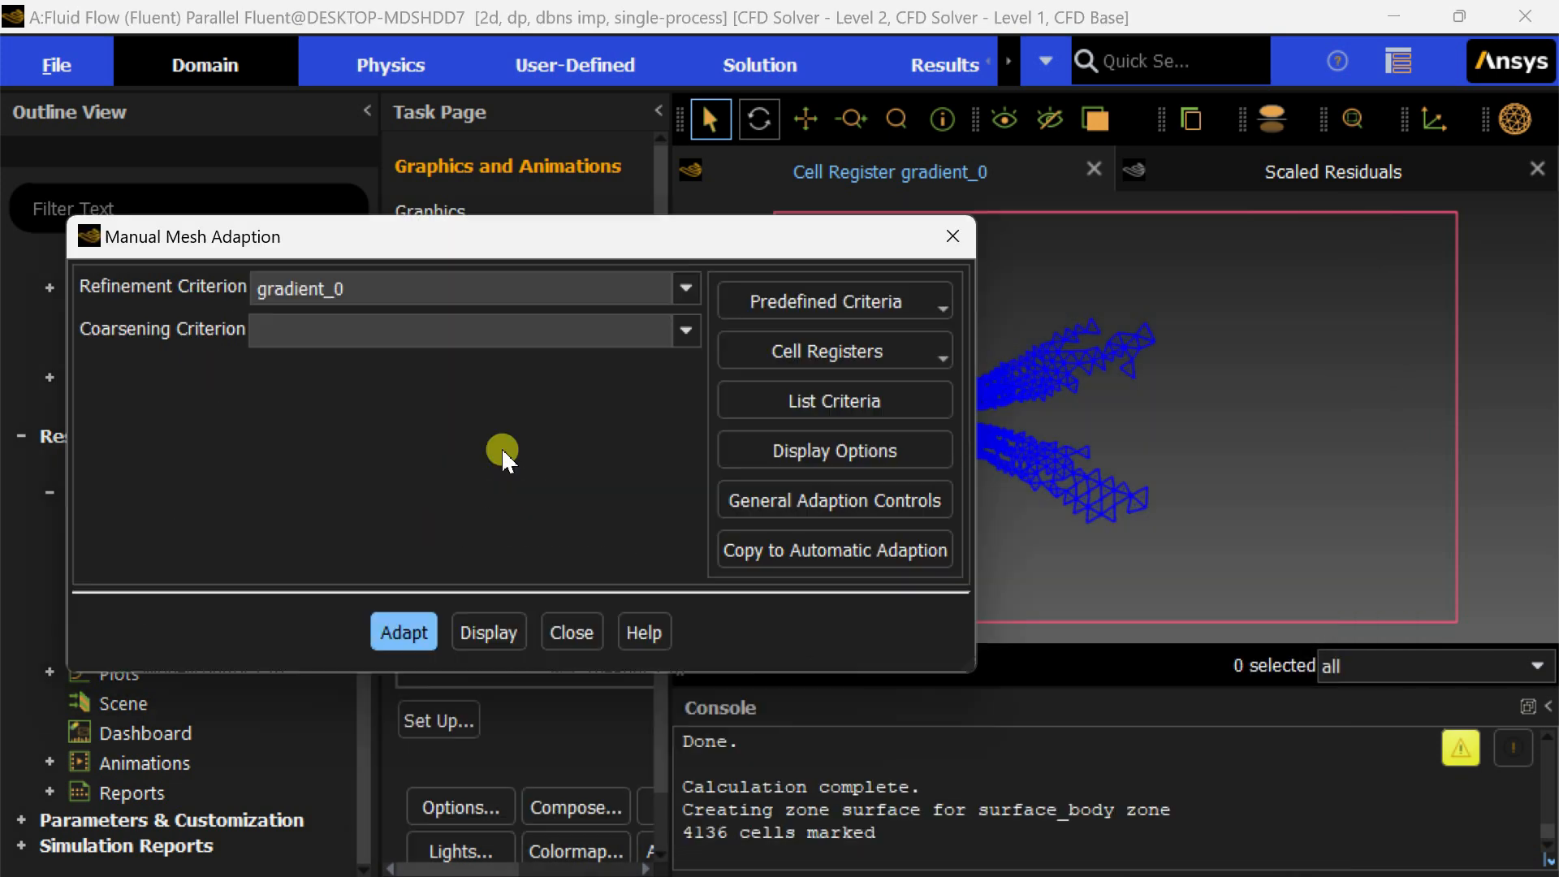
{"action": "left_click", "coordinate": [402, 632]}
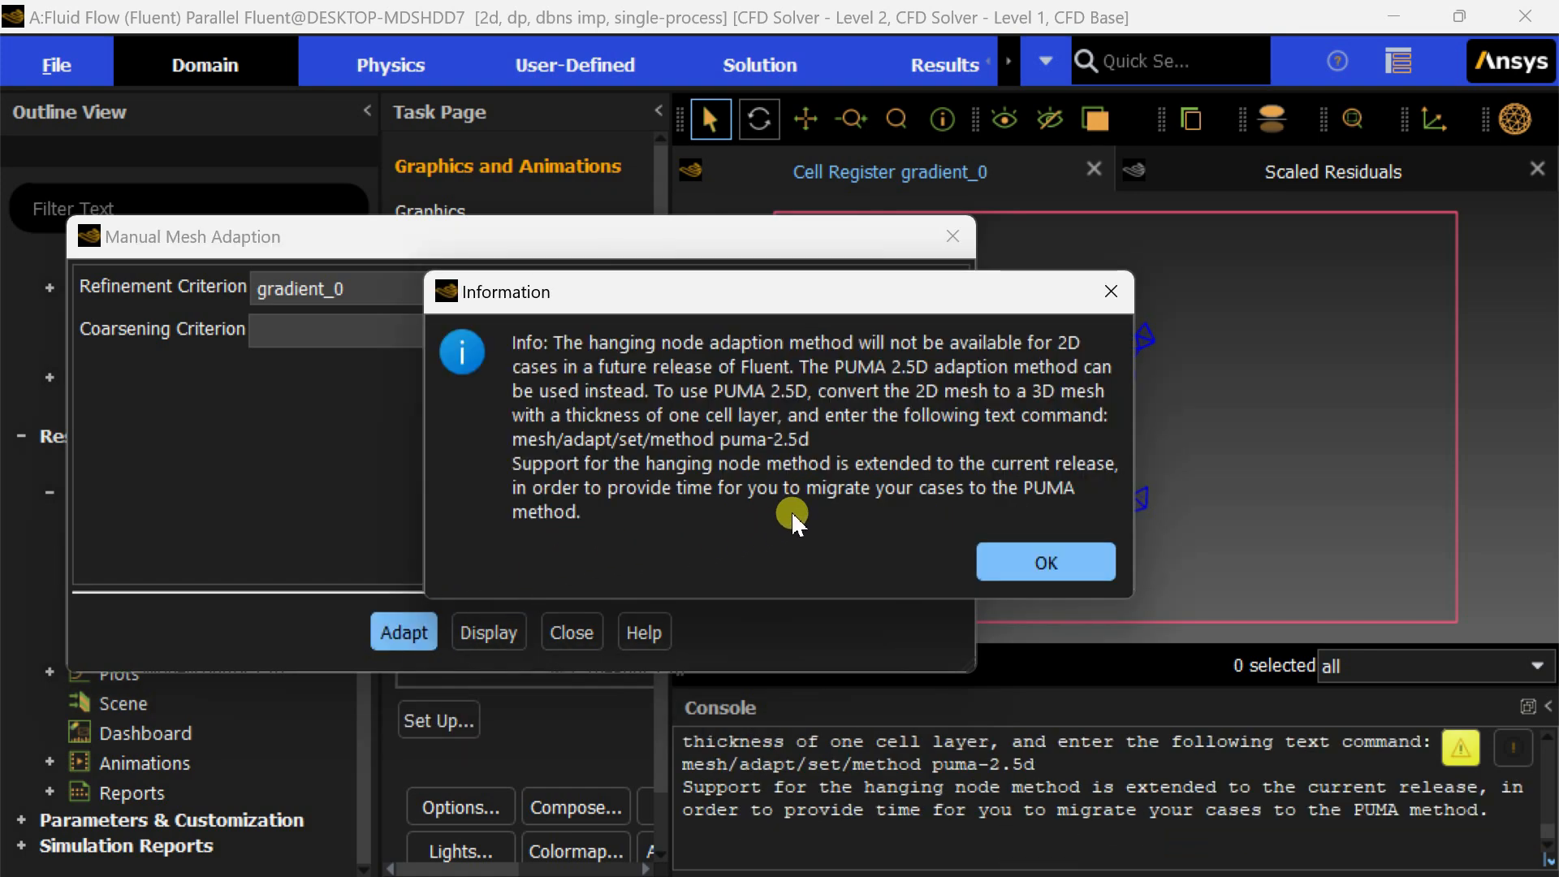
{"action": "left_click", "coordinate": [1024, 566]}
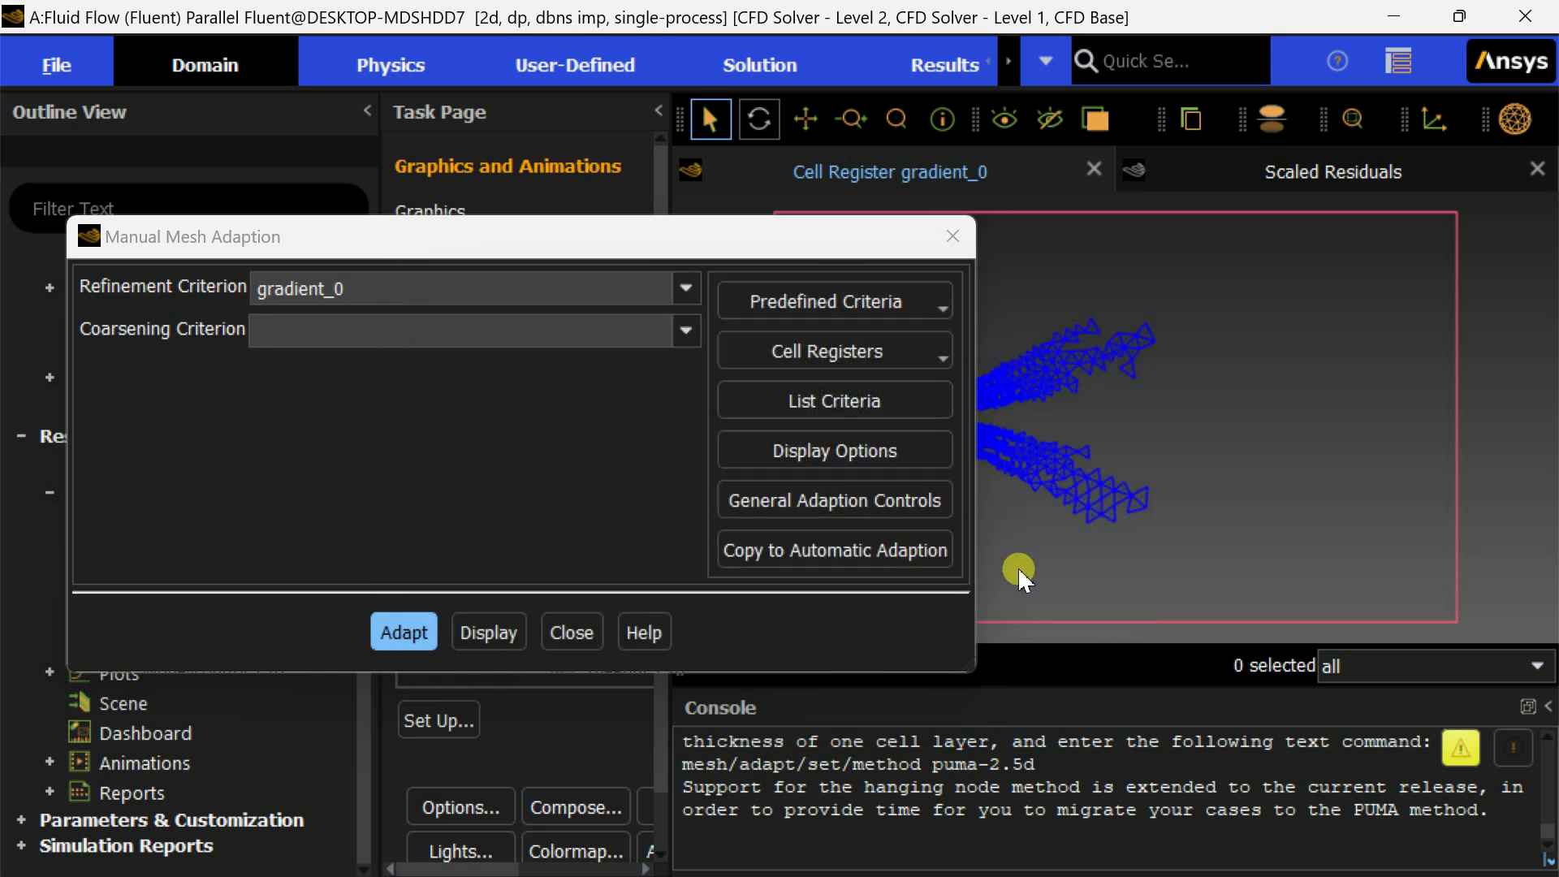
{"action": "left_click", "coordinate": [572, 633]}
Run 400 iterations on the adapted mesh, using the mesh and settings changes for the current calculation only, and show the scaled residuals.
{"action": "left_click", "coordinate": [208, 408]}
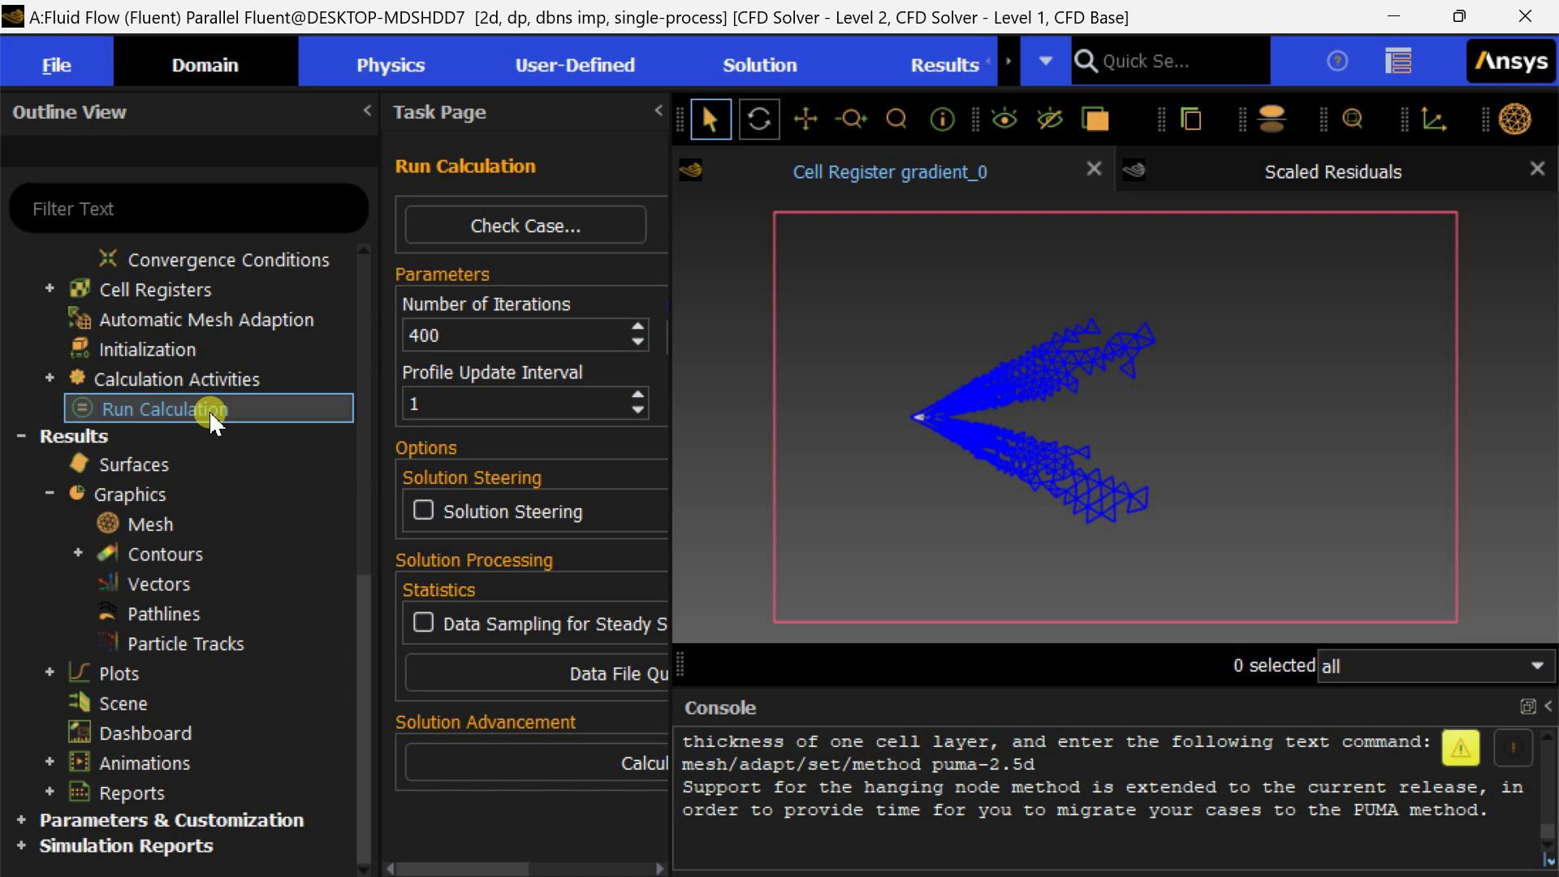
{"action": "double_click", "coordinate": [235, 381]}
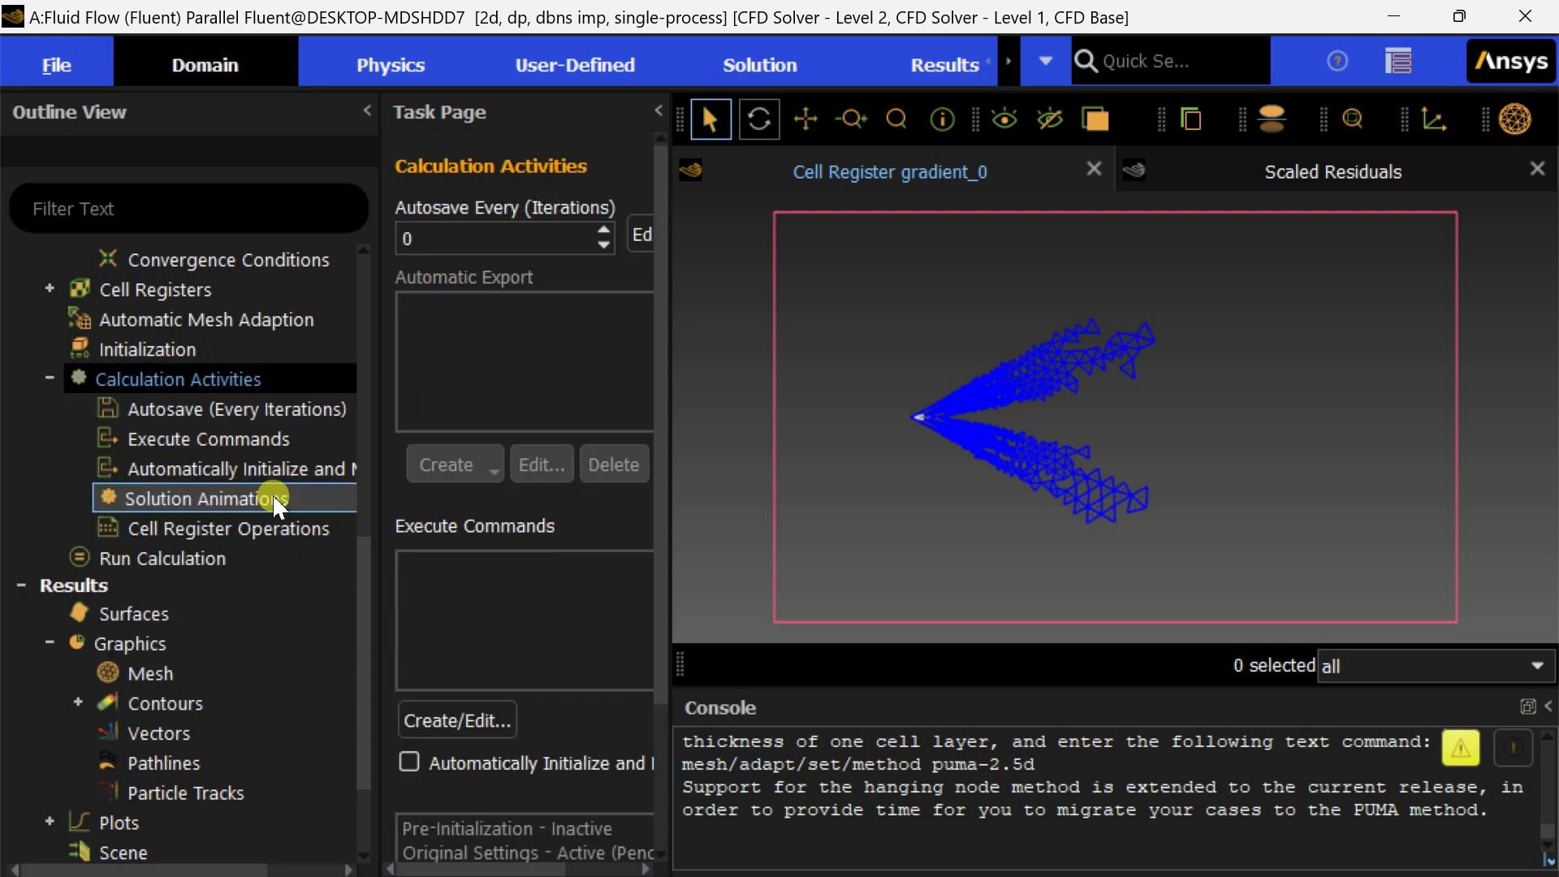
{"action": "double_click", "coordinate": [243, 565]}
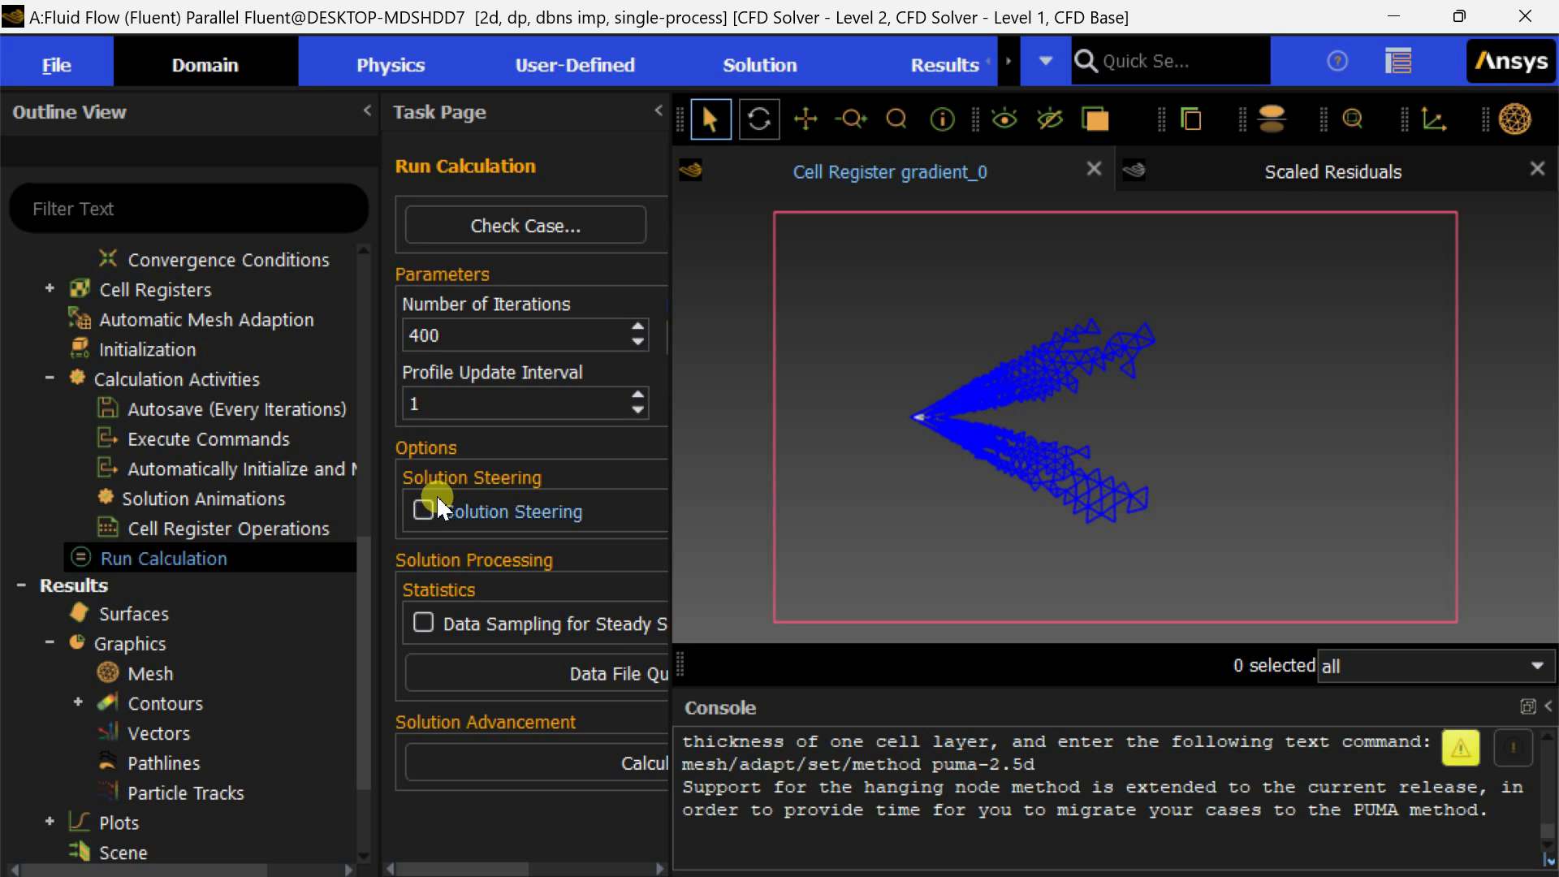
{"action": "left_click", "coordinate": [495, 333]}
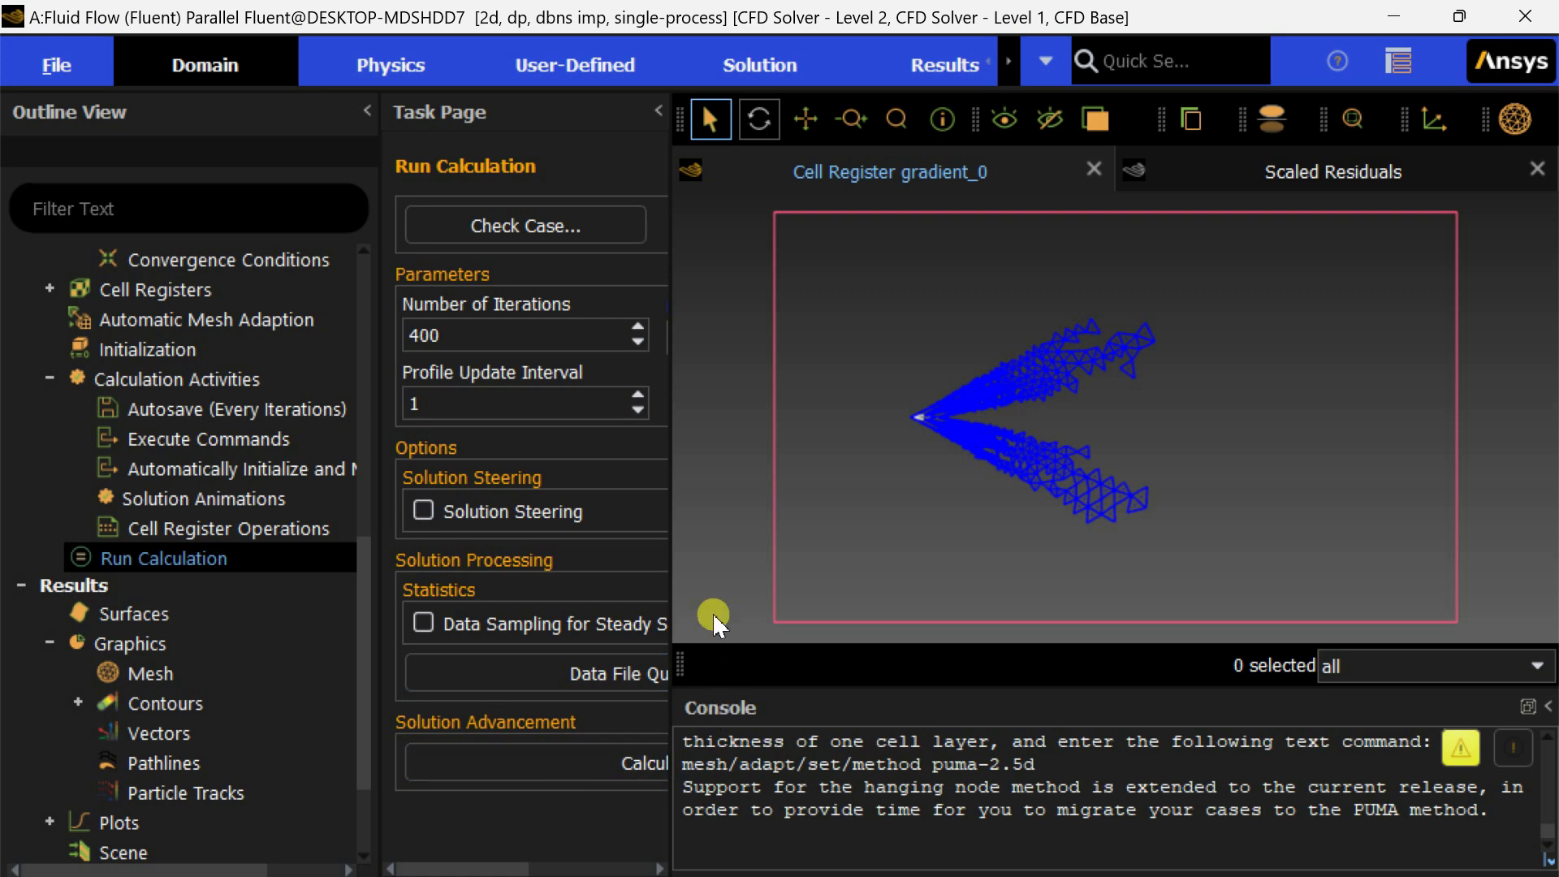
{"action": "left_click_drag", "start_coordinate": [670, 552], "coordinate": [851, 547]}
{"action": "left_click", "coordinate": [607, 761]}
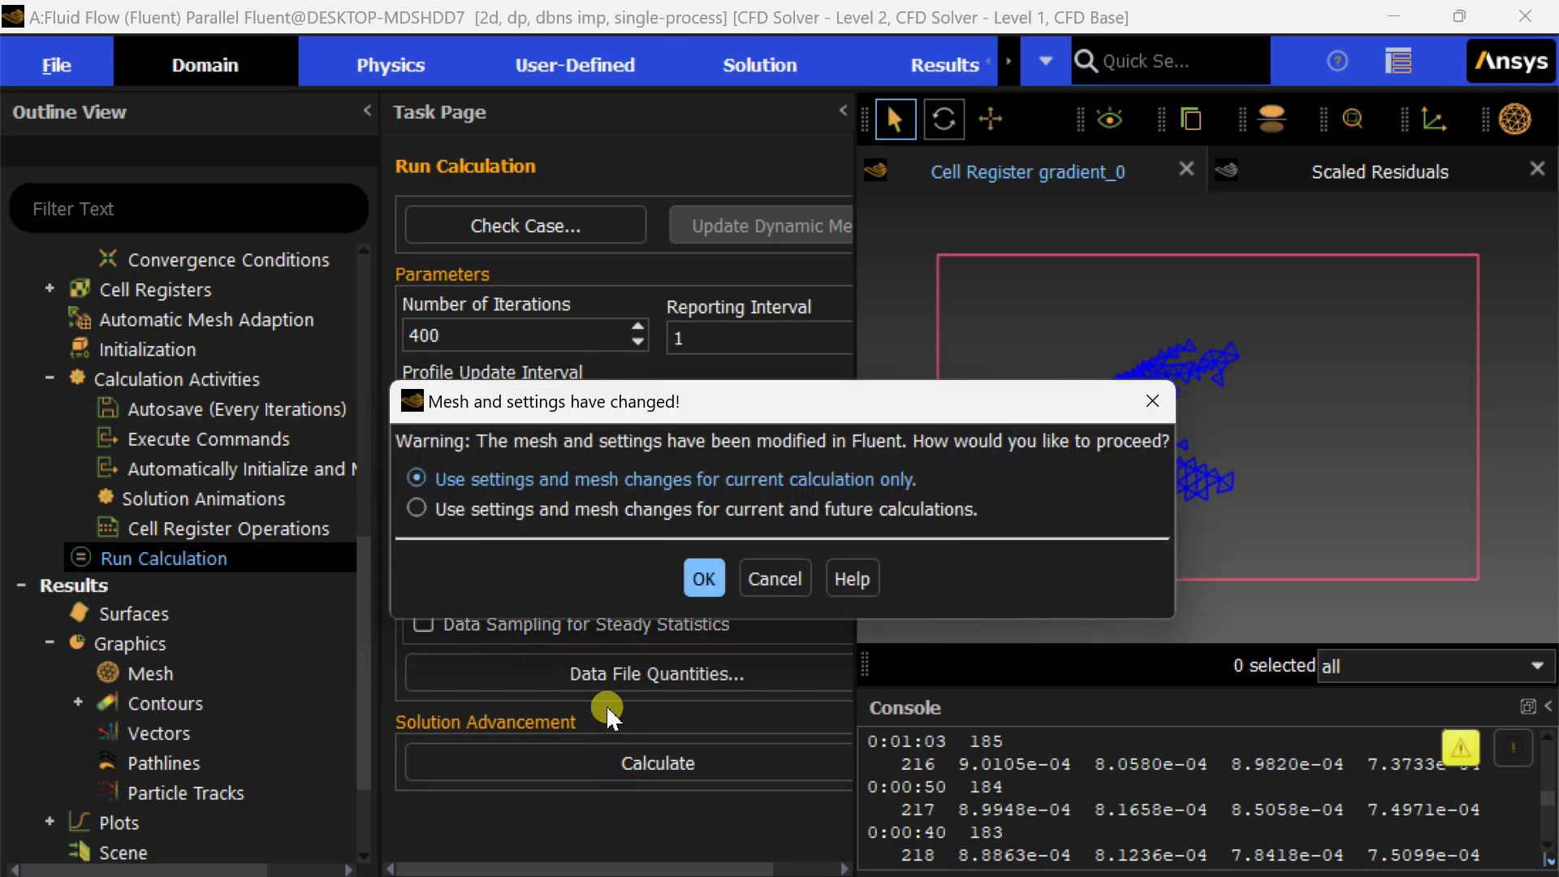
{"action": "left_click", "coordinate": [699, 589]}
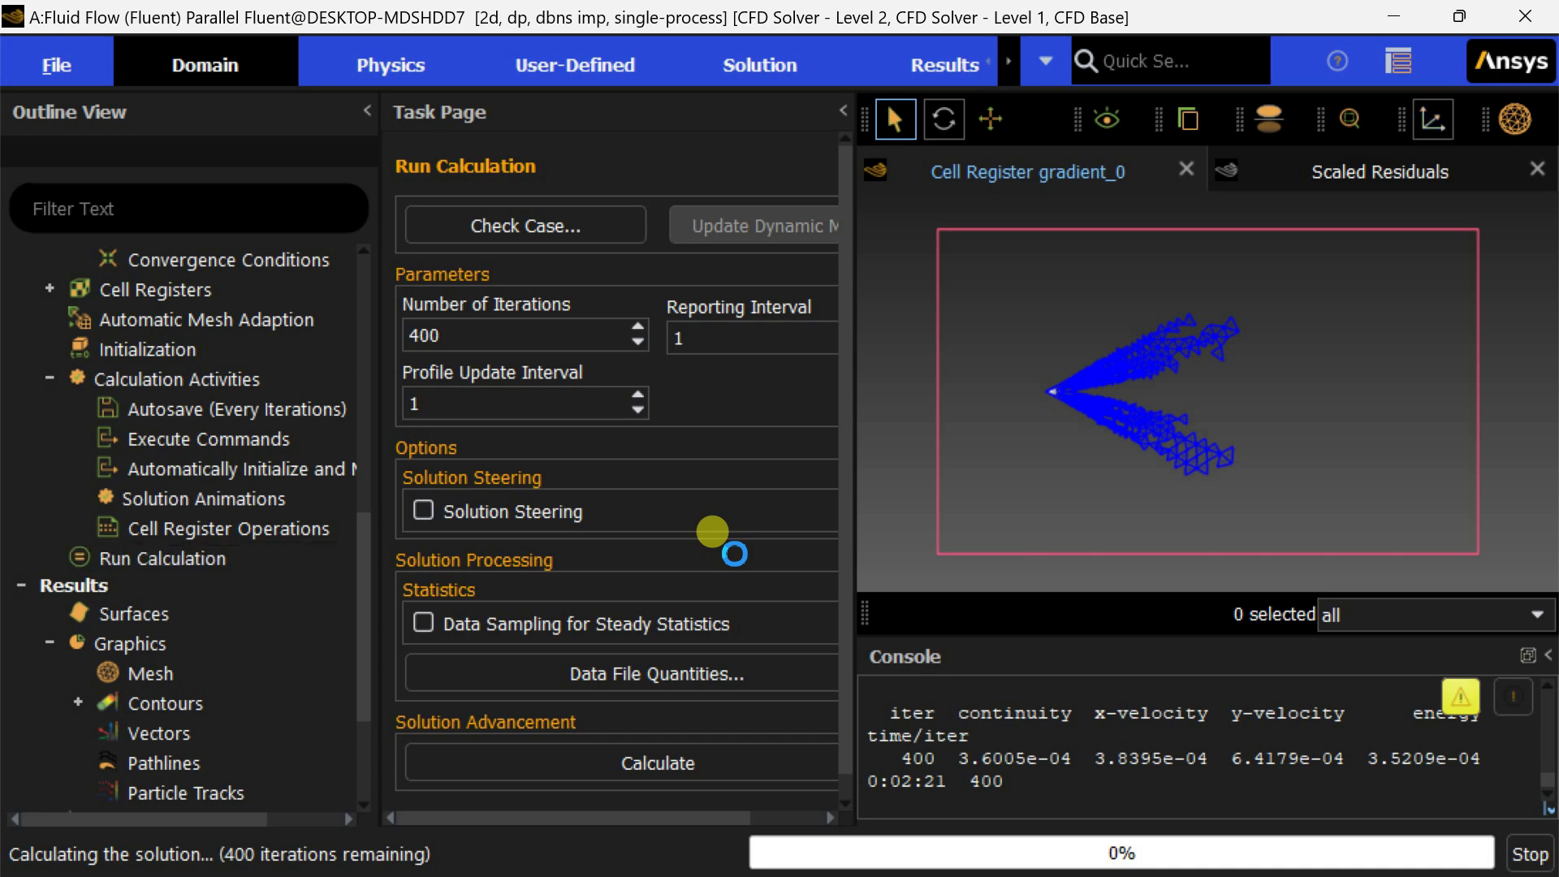
{"action": "left_click_drag", "start_coordinate": [855, 487], "coordinate": [399, 505]}
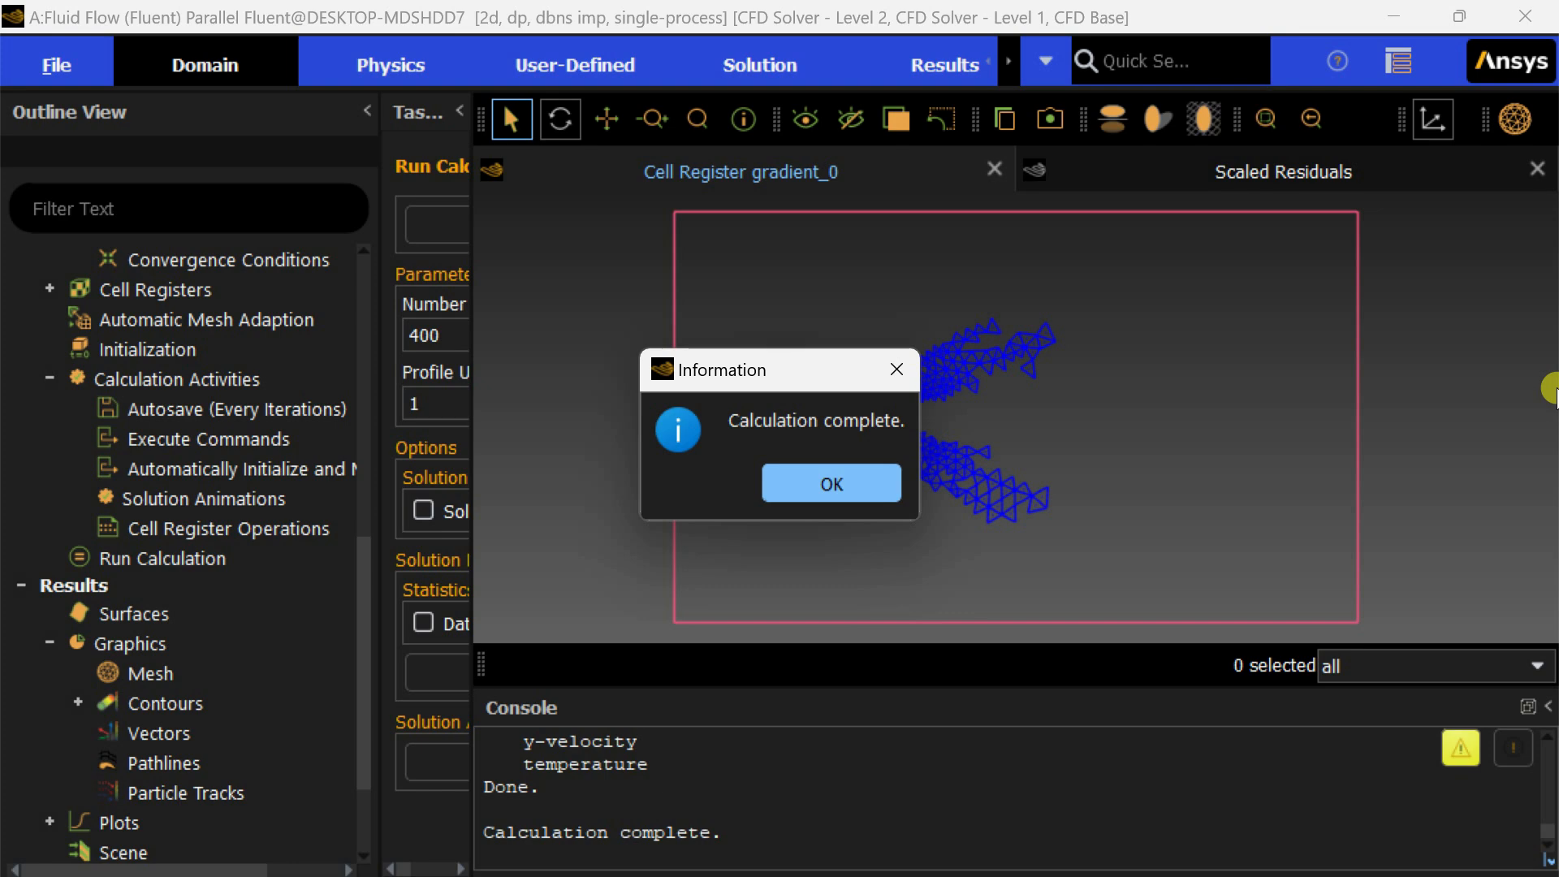
{"action": "left_click", "coordinate": [836, 485]}
{"action": "left_click", "coordinate": [1277, 174]}
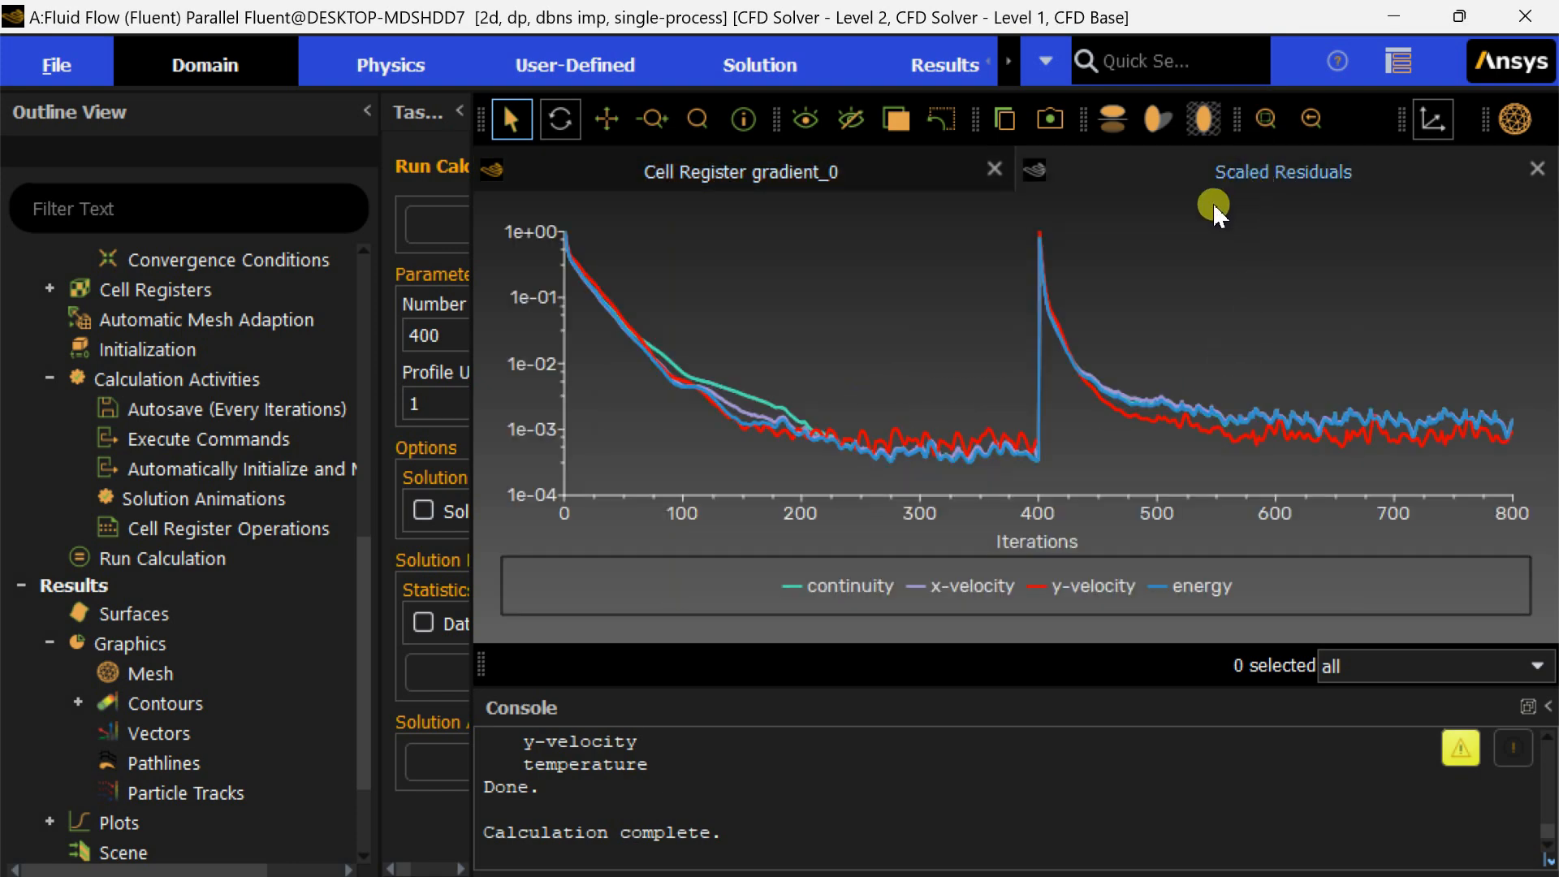
Create and display a second filled, smooth-colored contour of Velocity, Mach Number.
{"action": "left_click", "coordinate": [135, 616]}
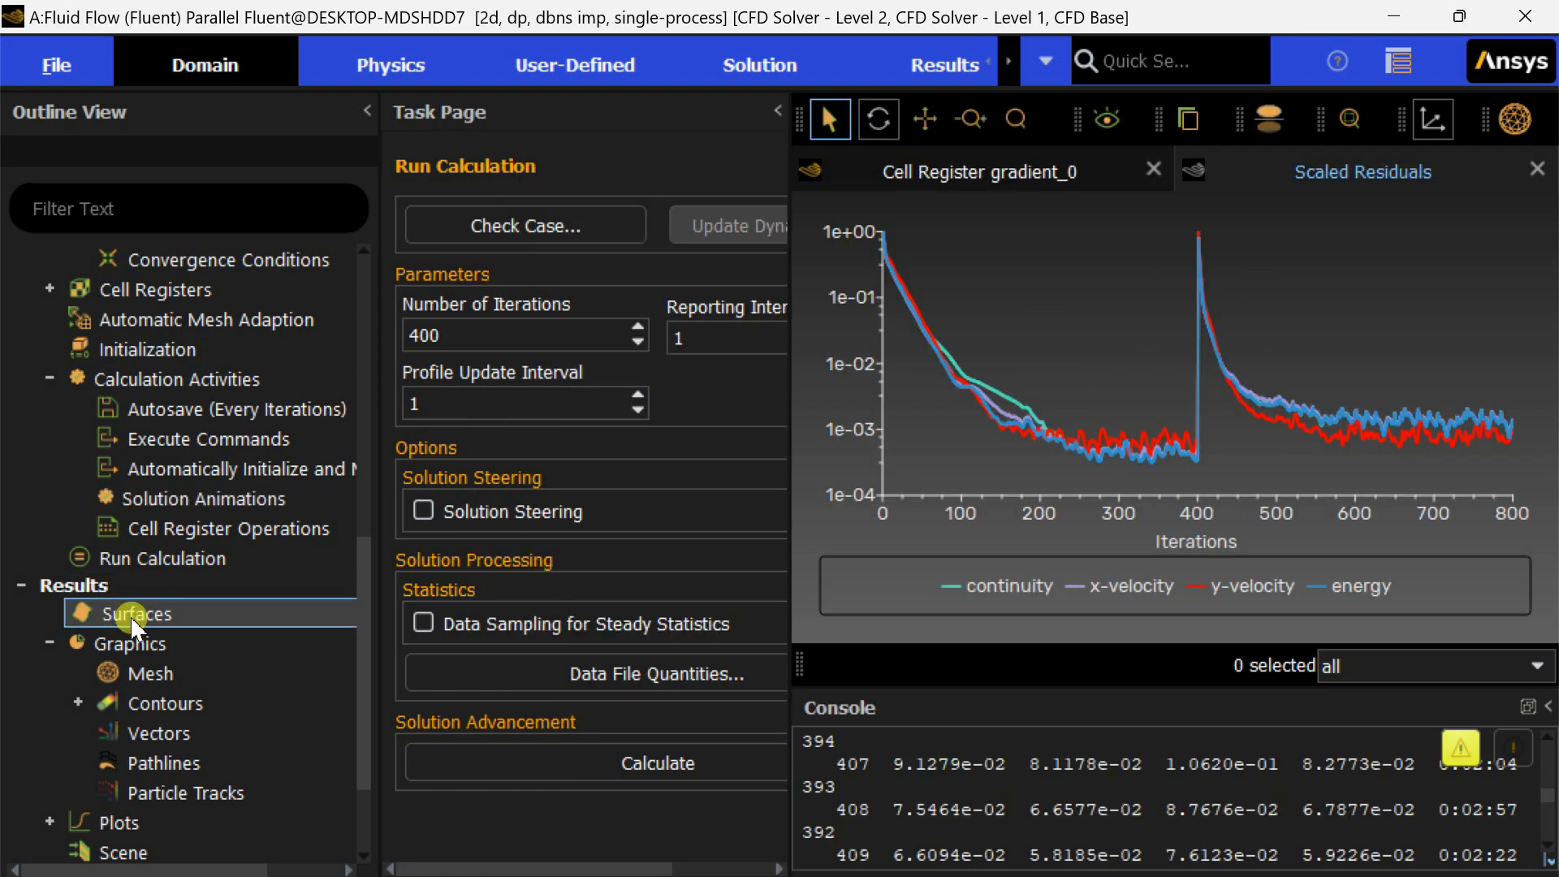
{"action": "double_click", "coordinate": [157, 700]}
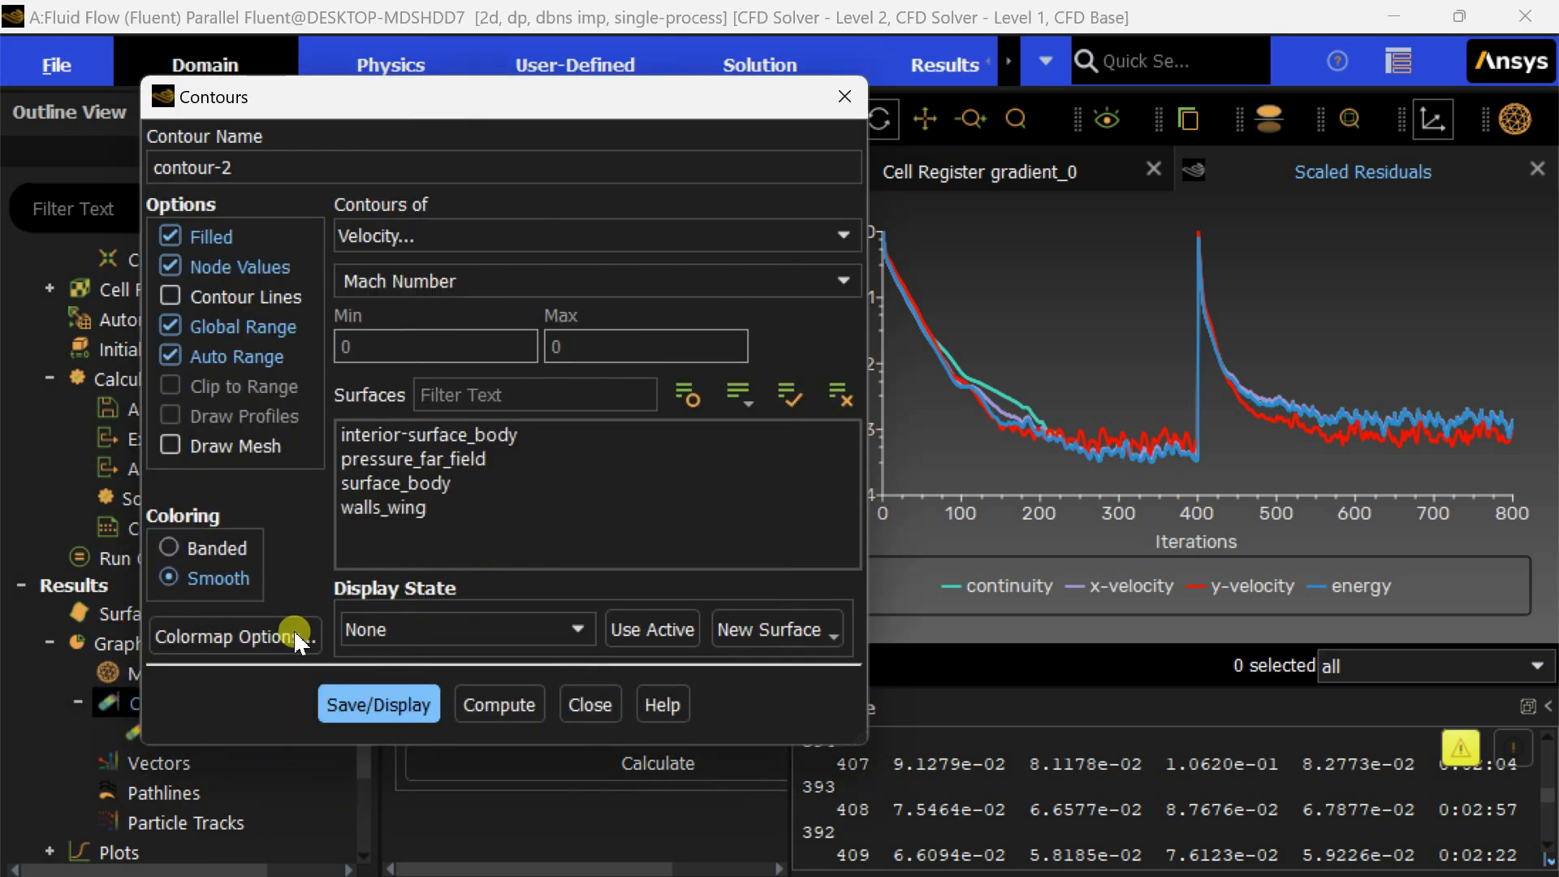
{"action": "left_click", "coordinate": [375, 706]}
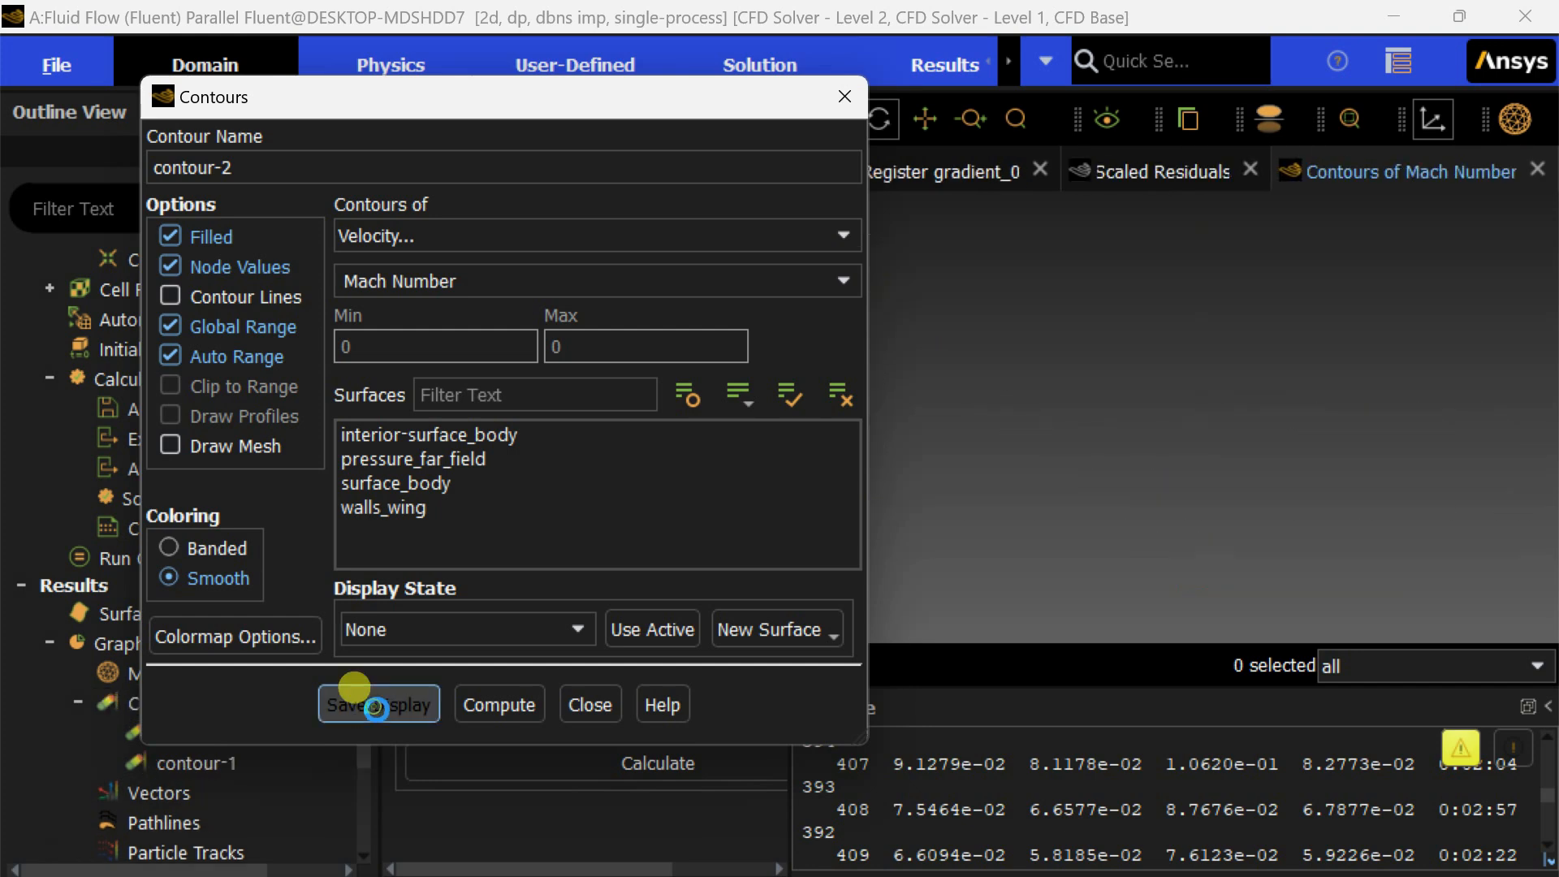
{"action": "scroll", "coordinate": [1342, 456], "scroll_direction": "down", "scroll_amount": 5}
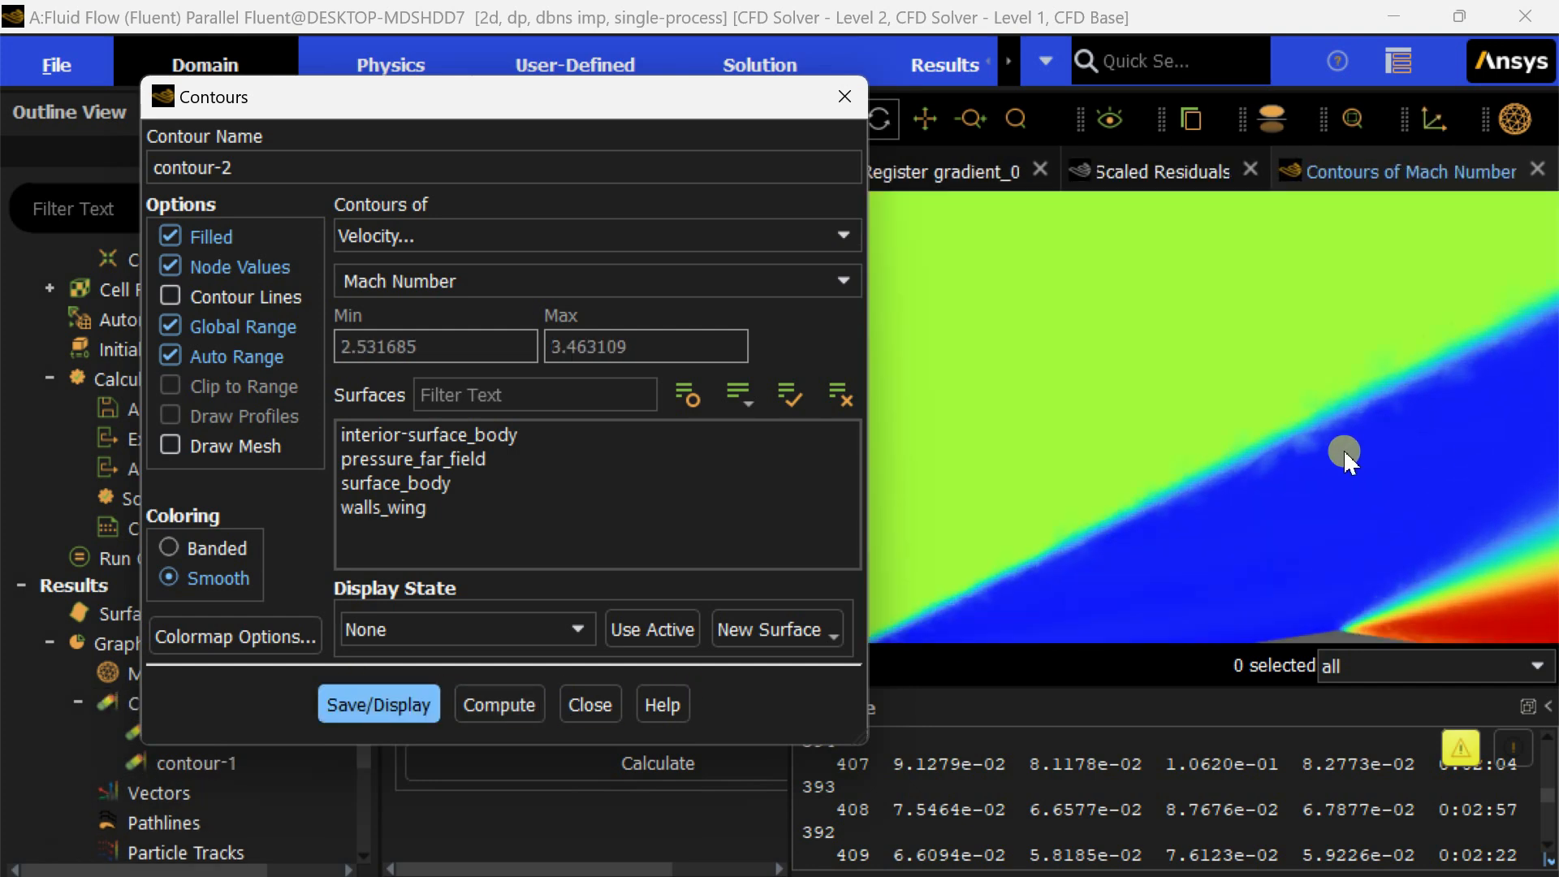
{"action": "scroll", "coordinate": [1338, 451], "scroll_direction": "down", "scroll_amount": 3}
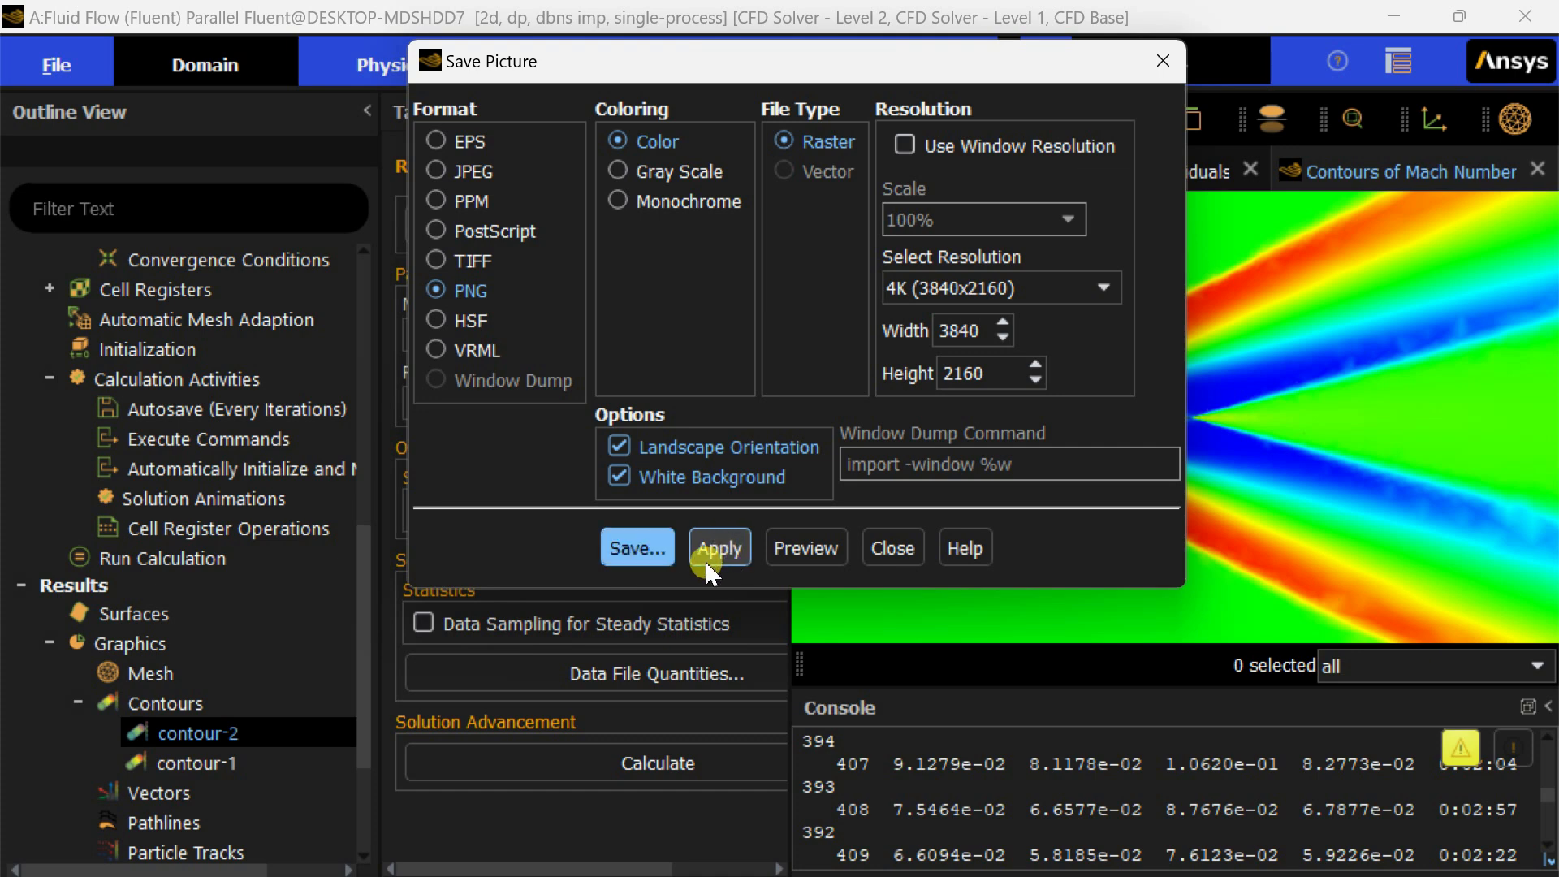
Save the Mach contour picture as FFF5.png in color PNG format at 4K (3840x2160) resolution.
{"action": "left_click", "coordinate": [650, 549]}
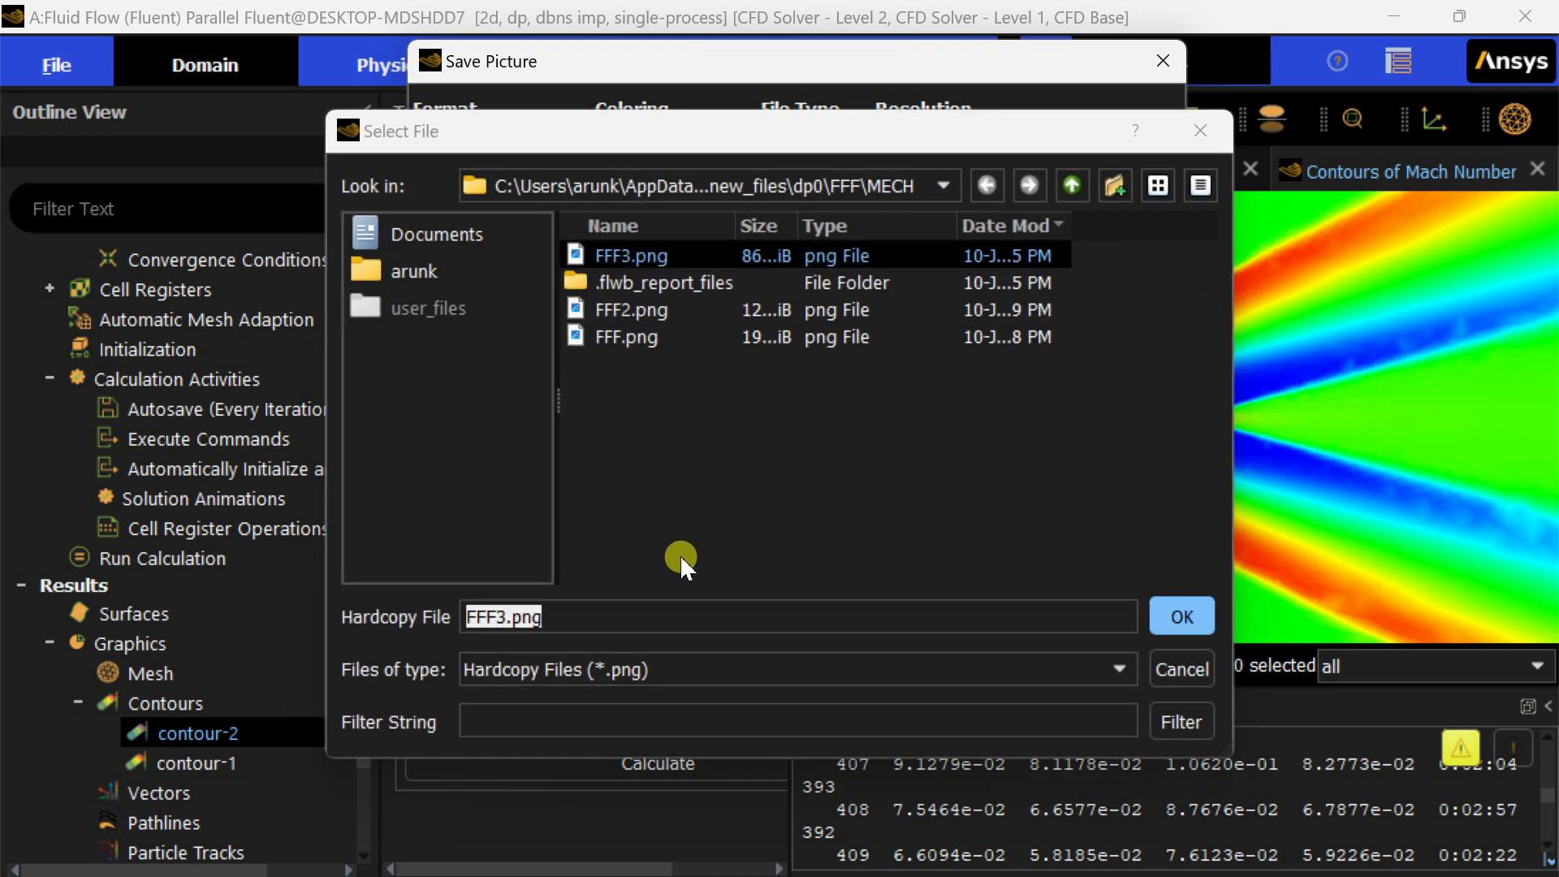
{"action": "left_click", "coordinate": [507, 618]}
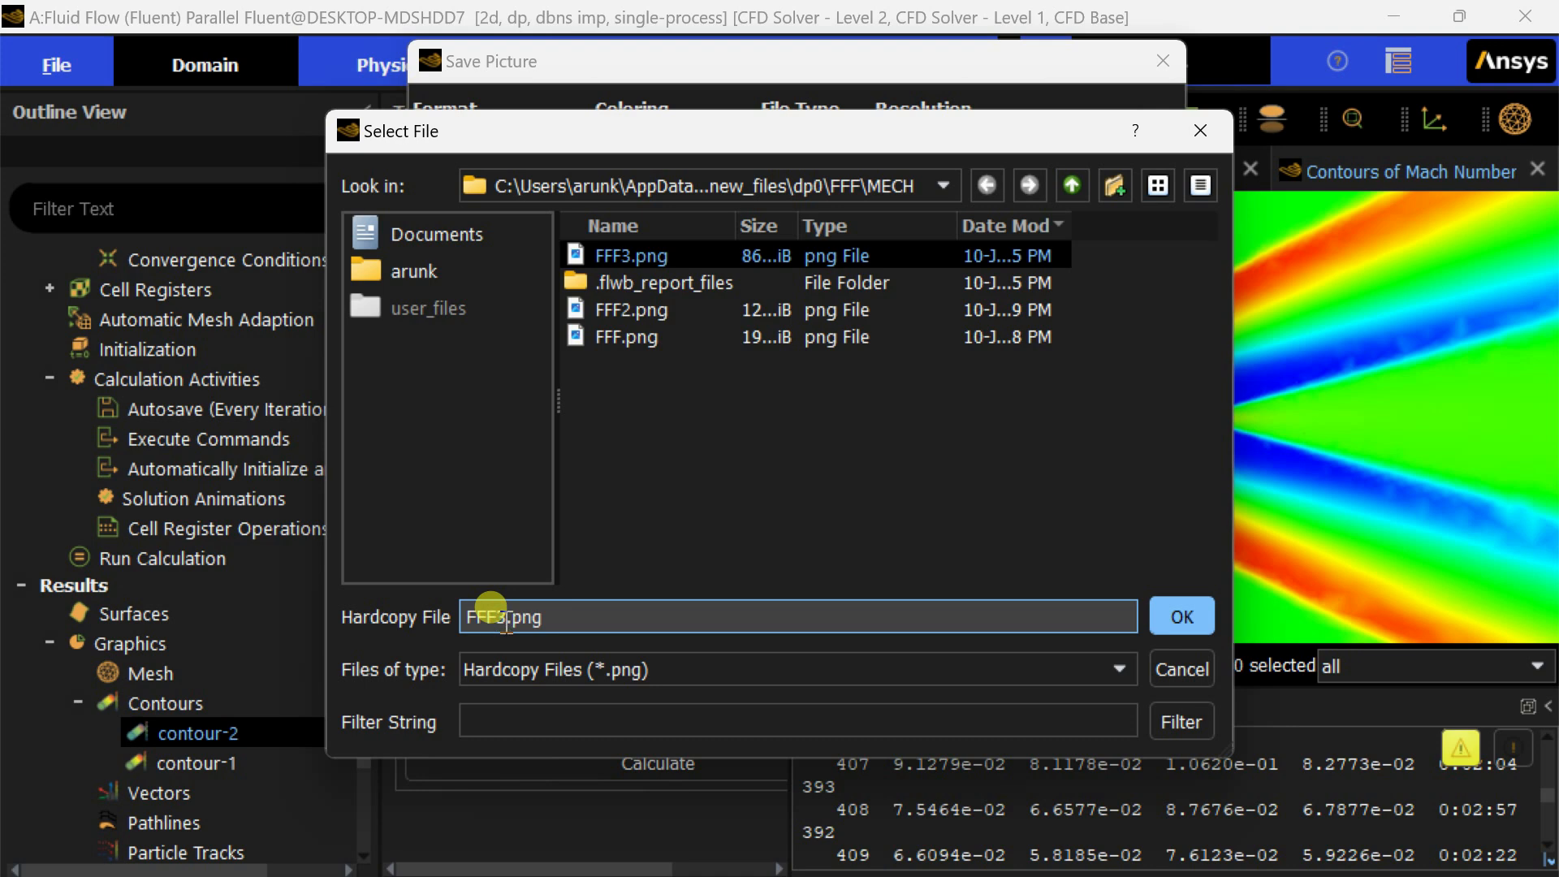
{"action": "key", "text": "BackSpace"}
{"action": "type", "text": "5"}
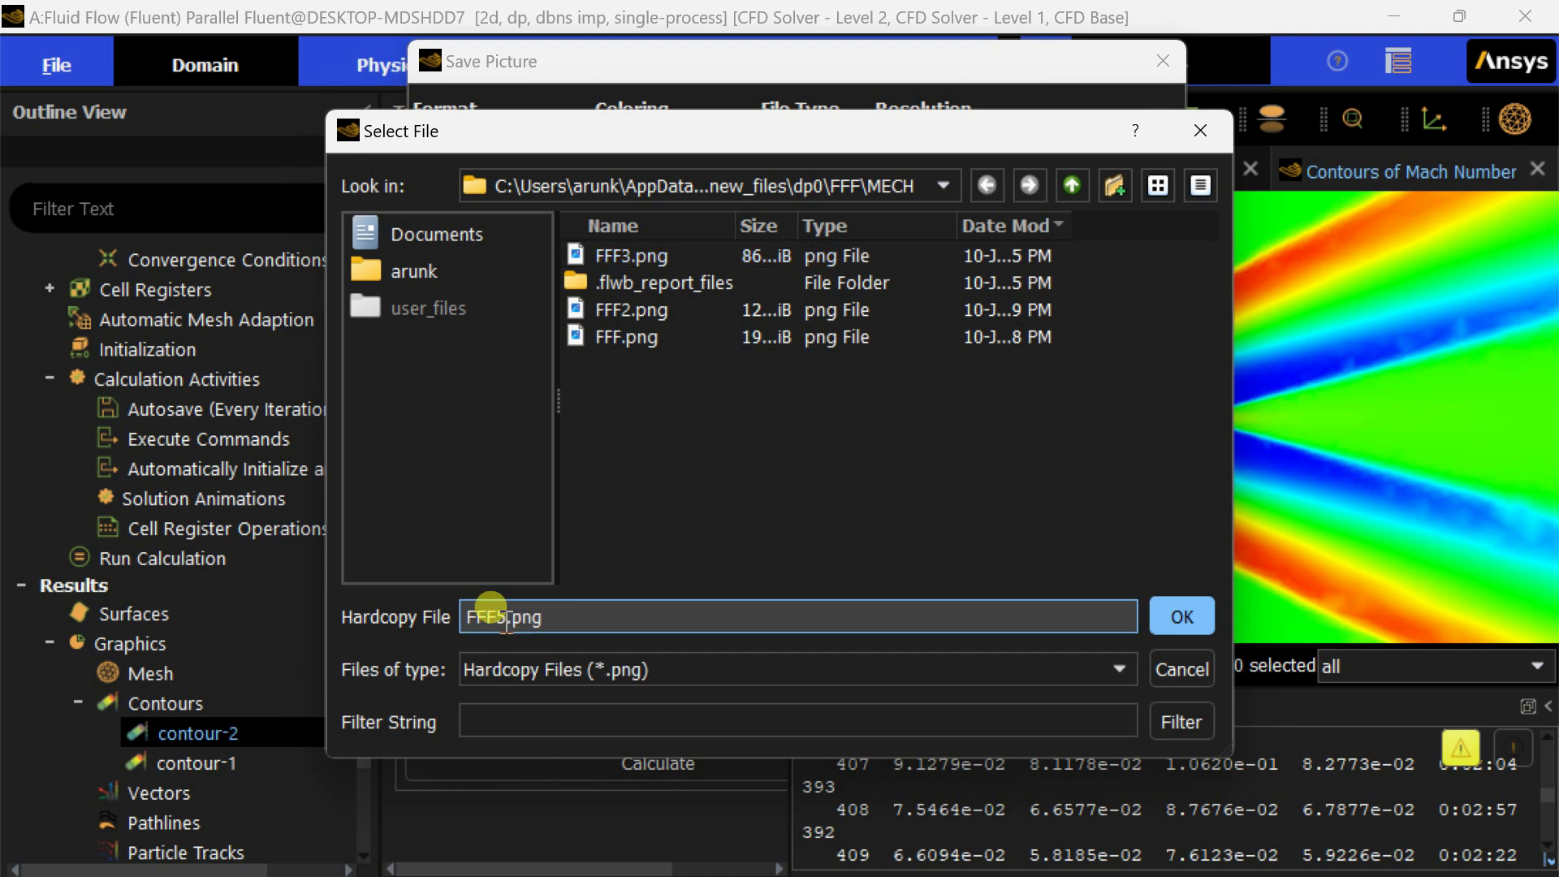
{"action": "left_click", "coordinate": [1177, 622]}
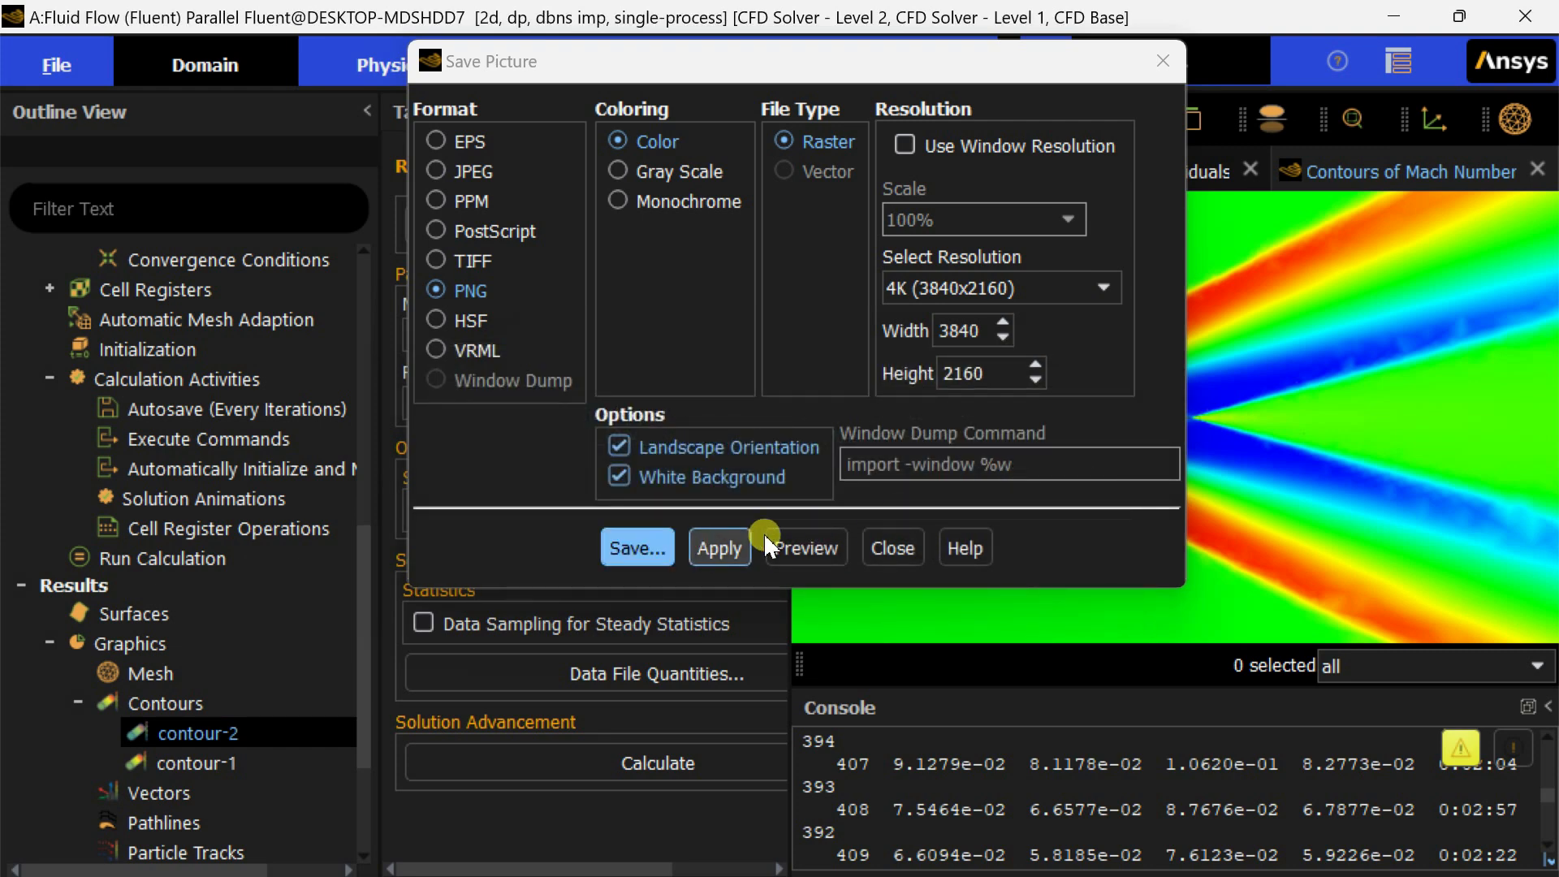
{"action": "left_click", "coordinate": [875, 551]}
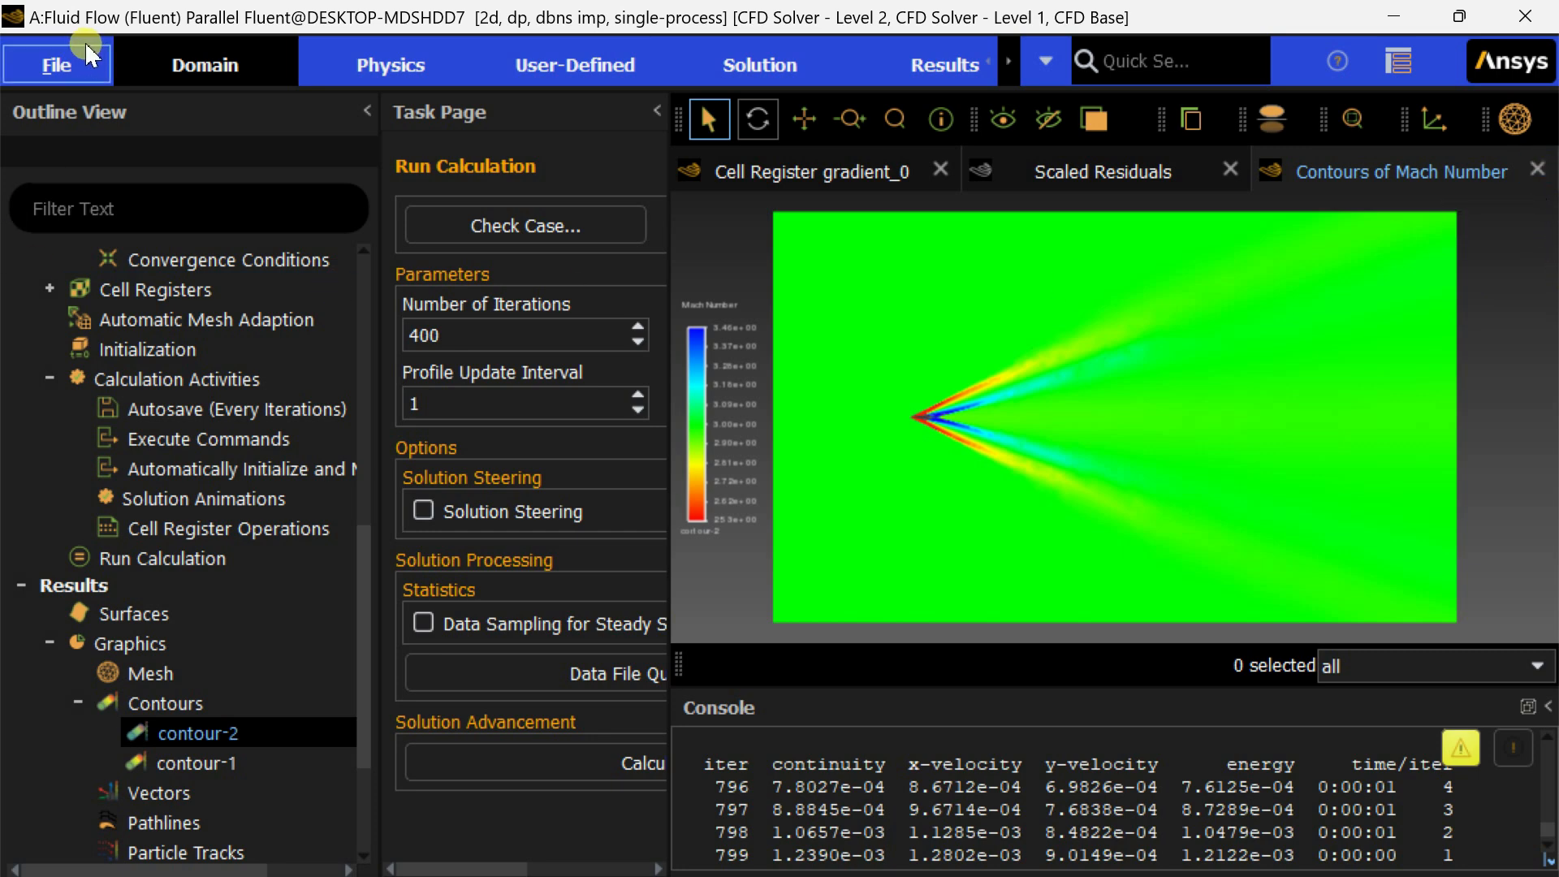
Export the case file as SS_refined_mesh.cas.h5.
{"action": "left_click", "coordinate": [57, 64]}
{"action": "mouse_move", "coordinate": [128, 390]}
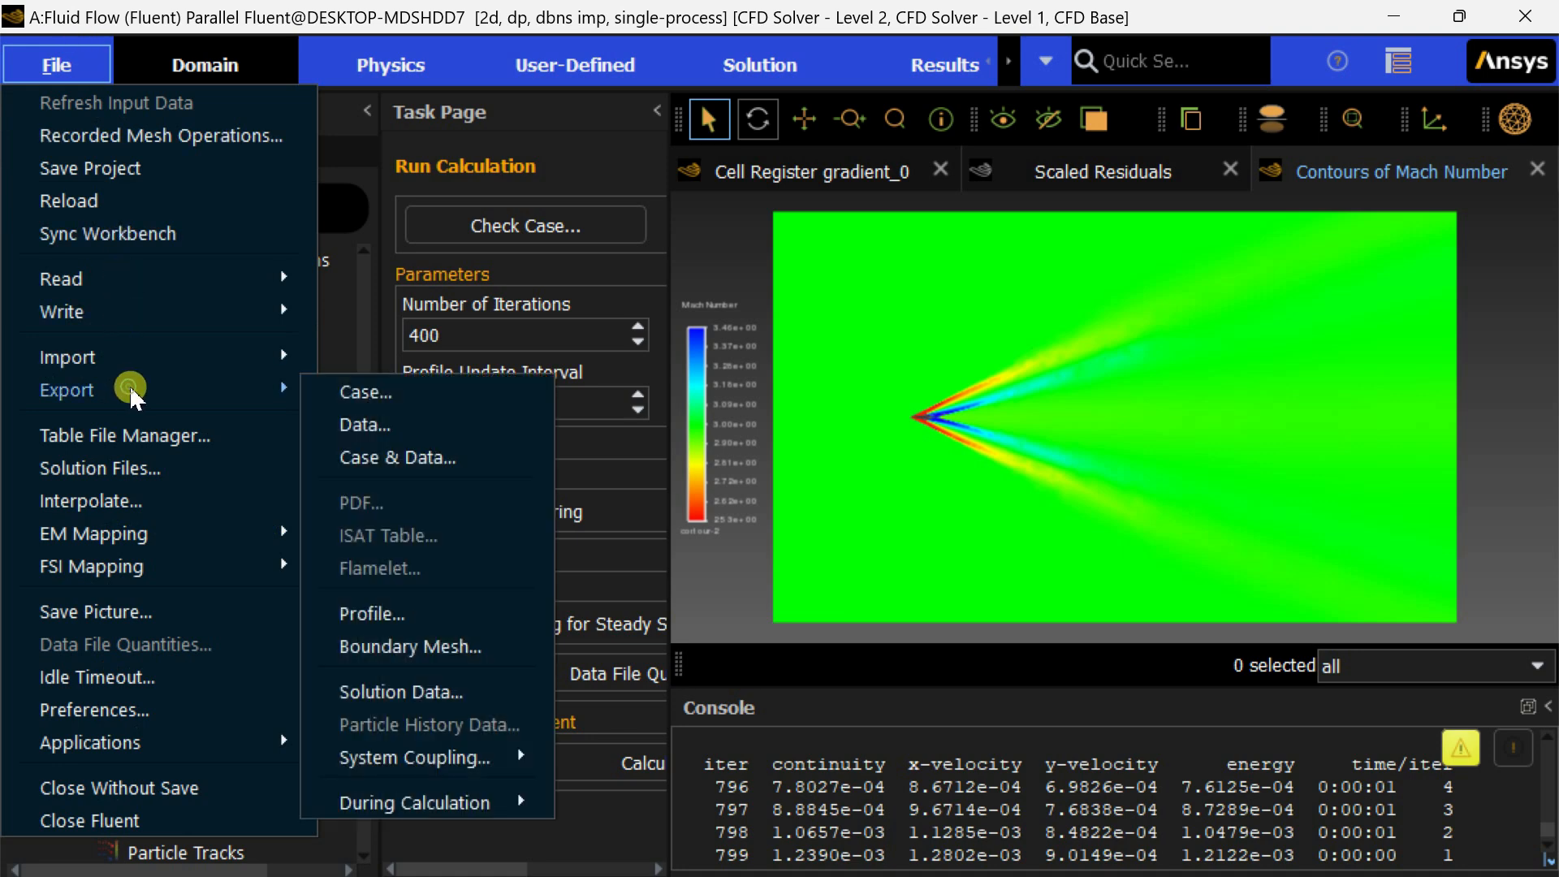
{"action": "left_click", "coordinate": [383, 392]}
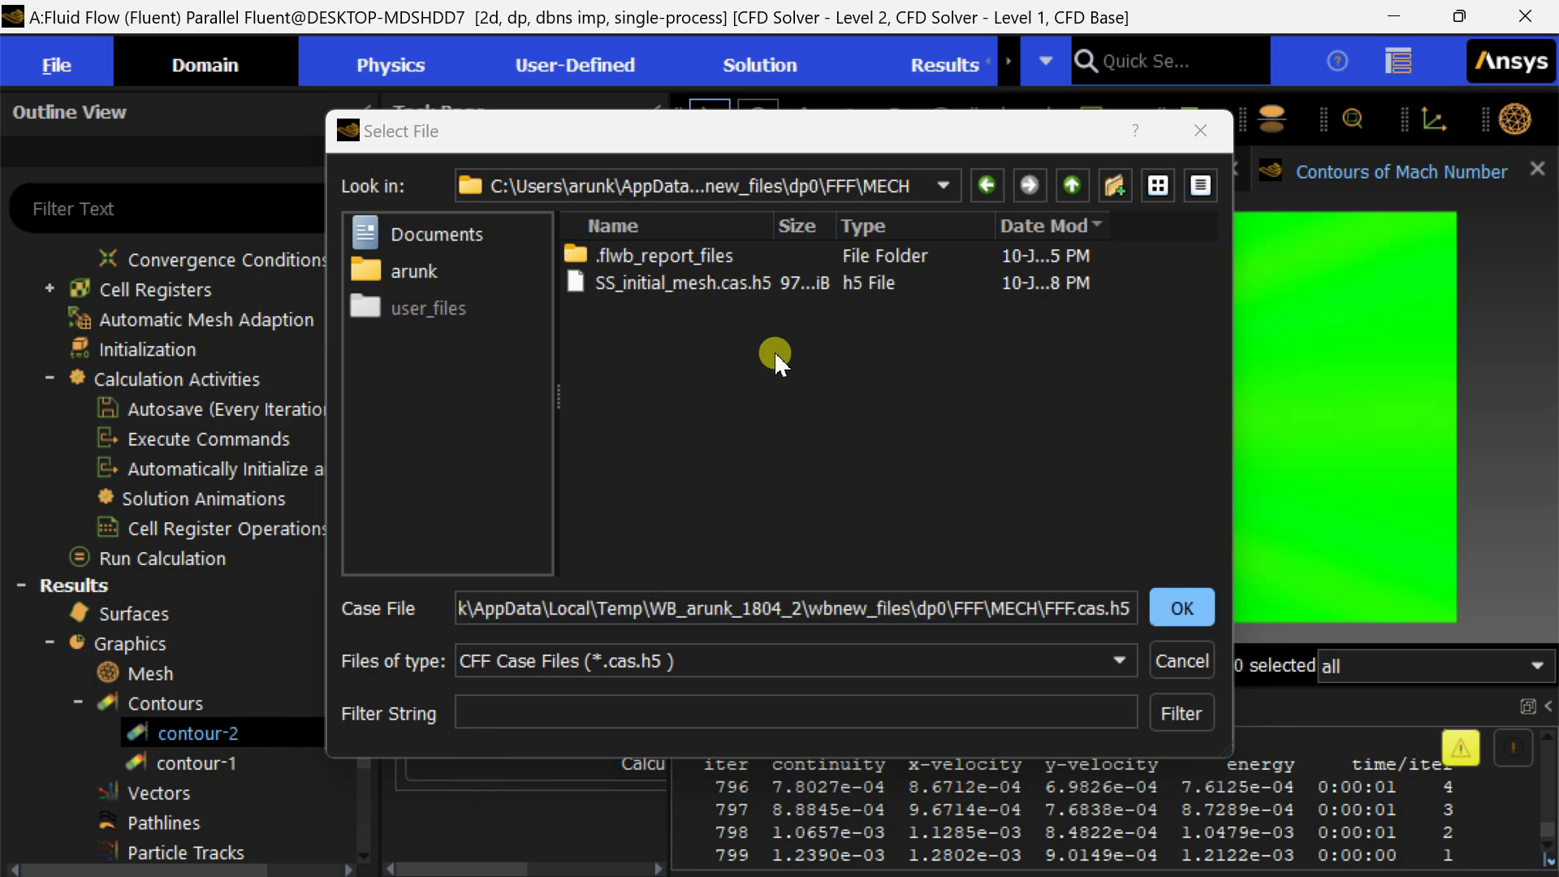
{"action": "left_click", "coordinate": [775, 283]}
{"action": "left_click", "coordinate": [592, 608]}
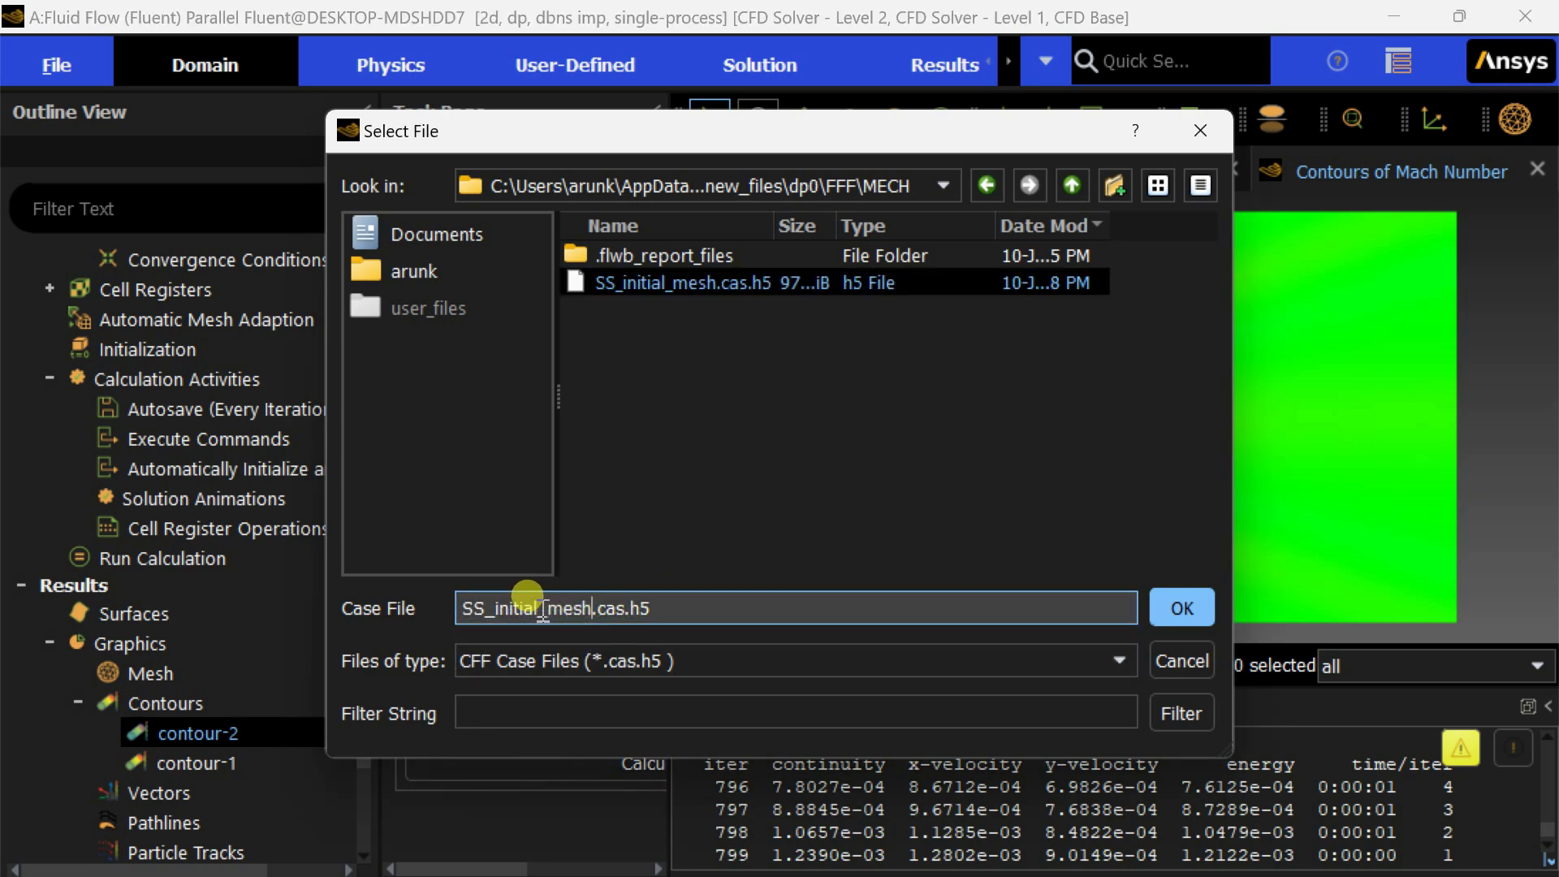
{"action": "left_click_drag", "start_coordinate": [543, 613], "coordinate": [491, 614]}
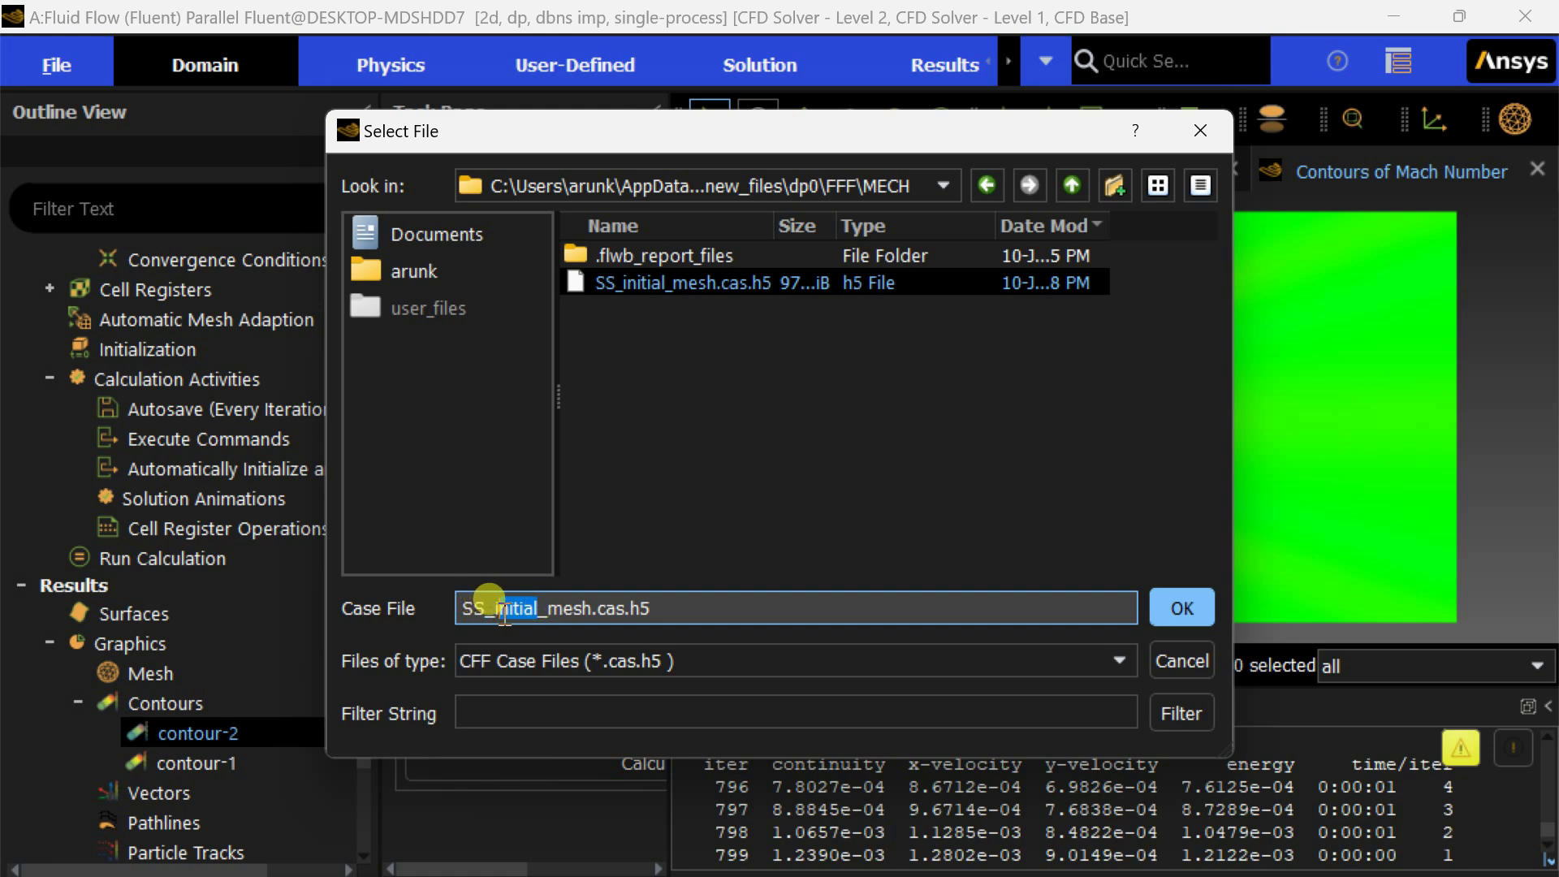
{"action": "type", "text": "refin"}
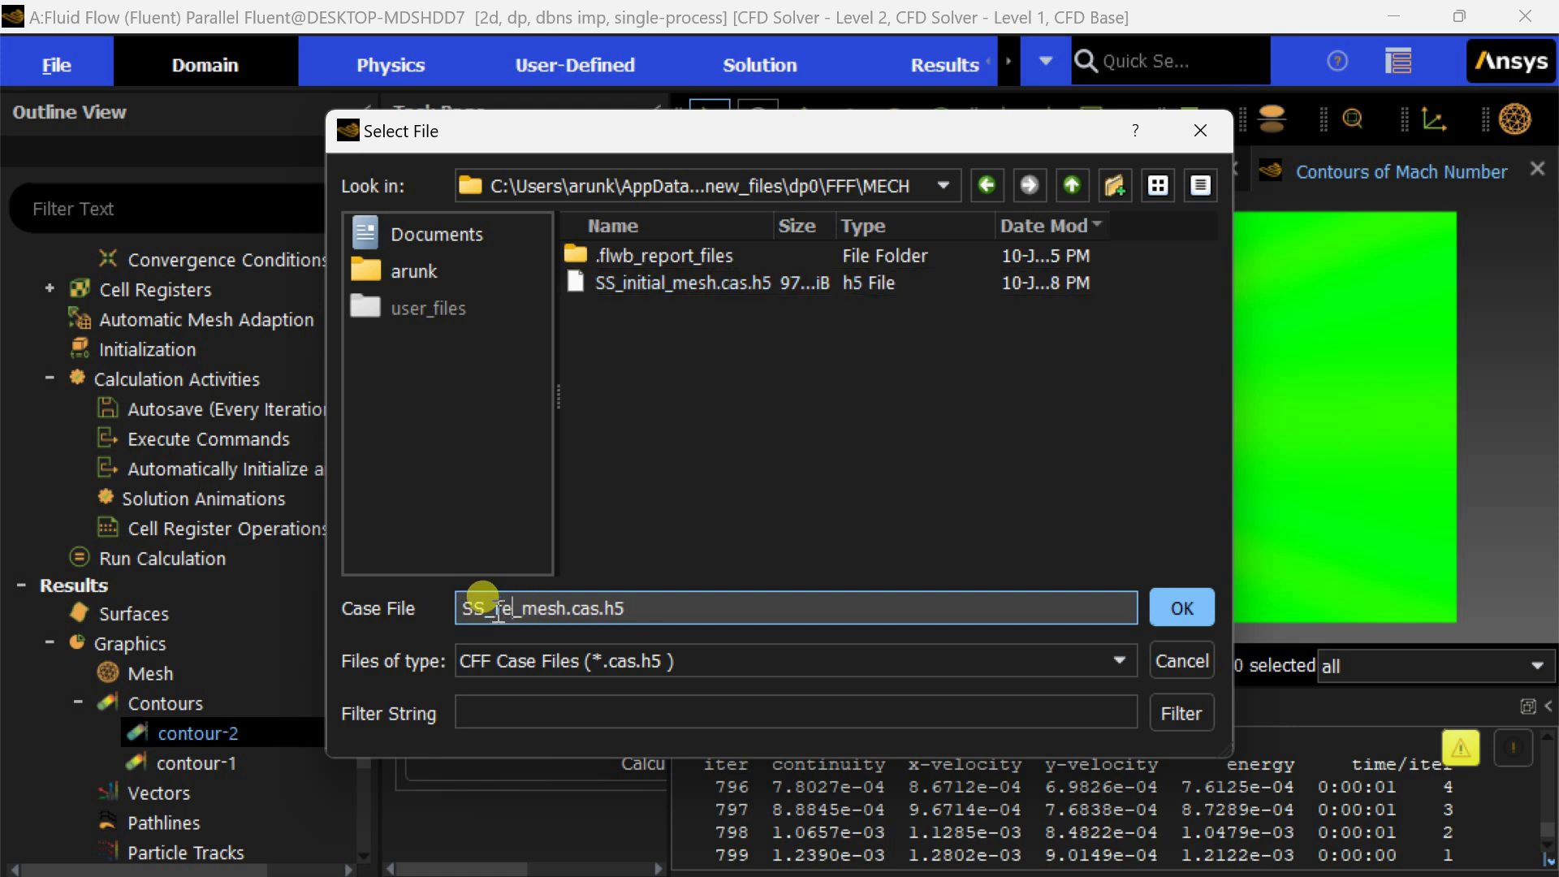
{"action": "type", "text": "ed"}
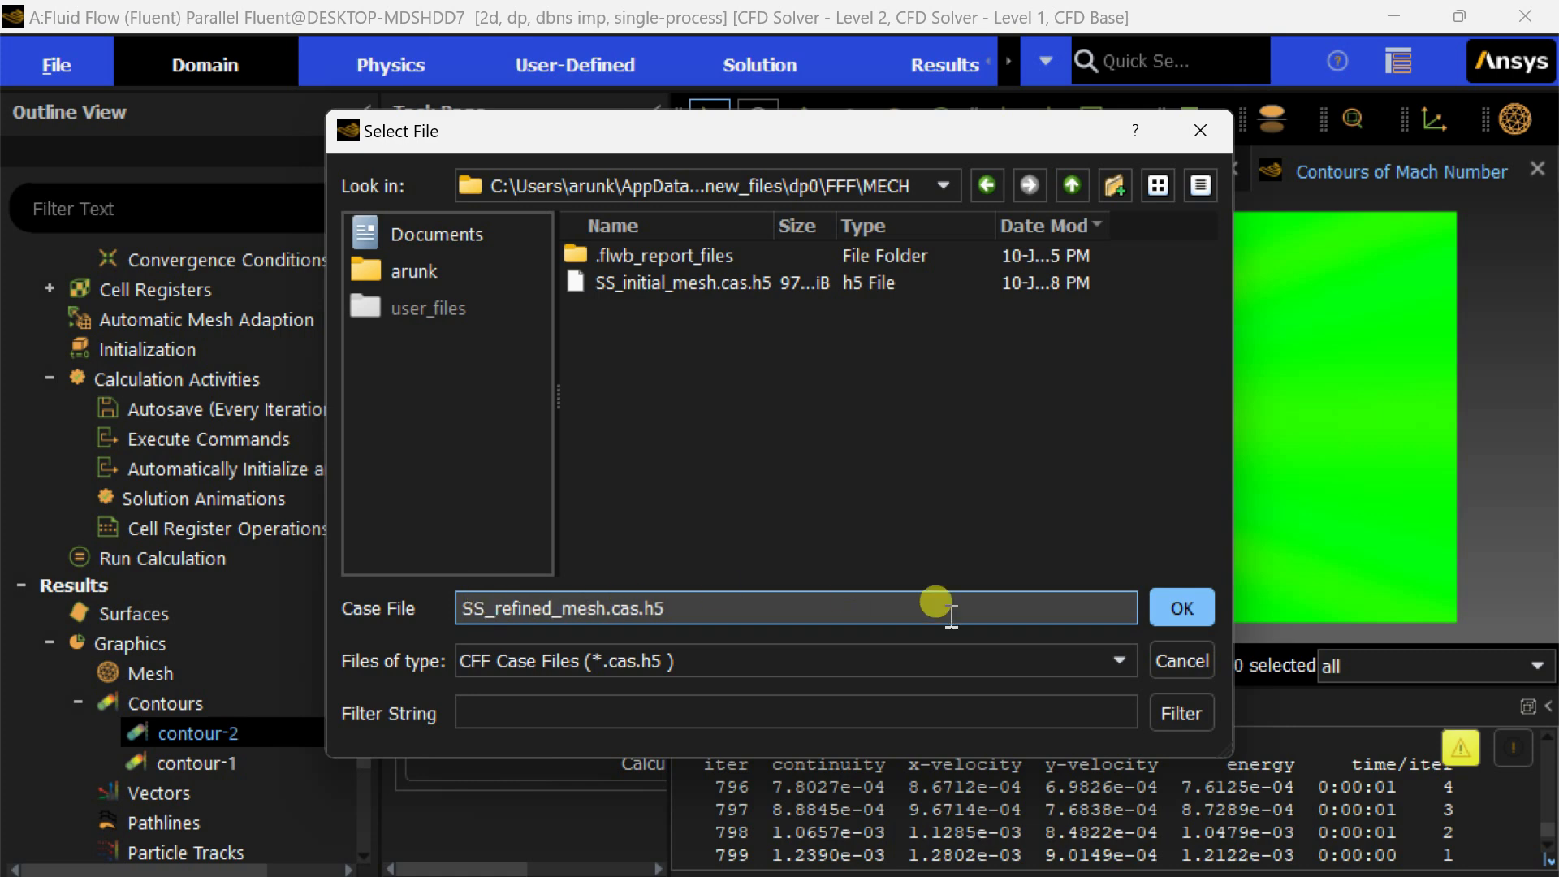
{"action": "left_click", "coordinate": [1162, 606]}
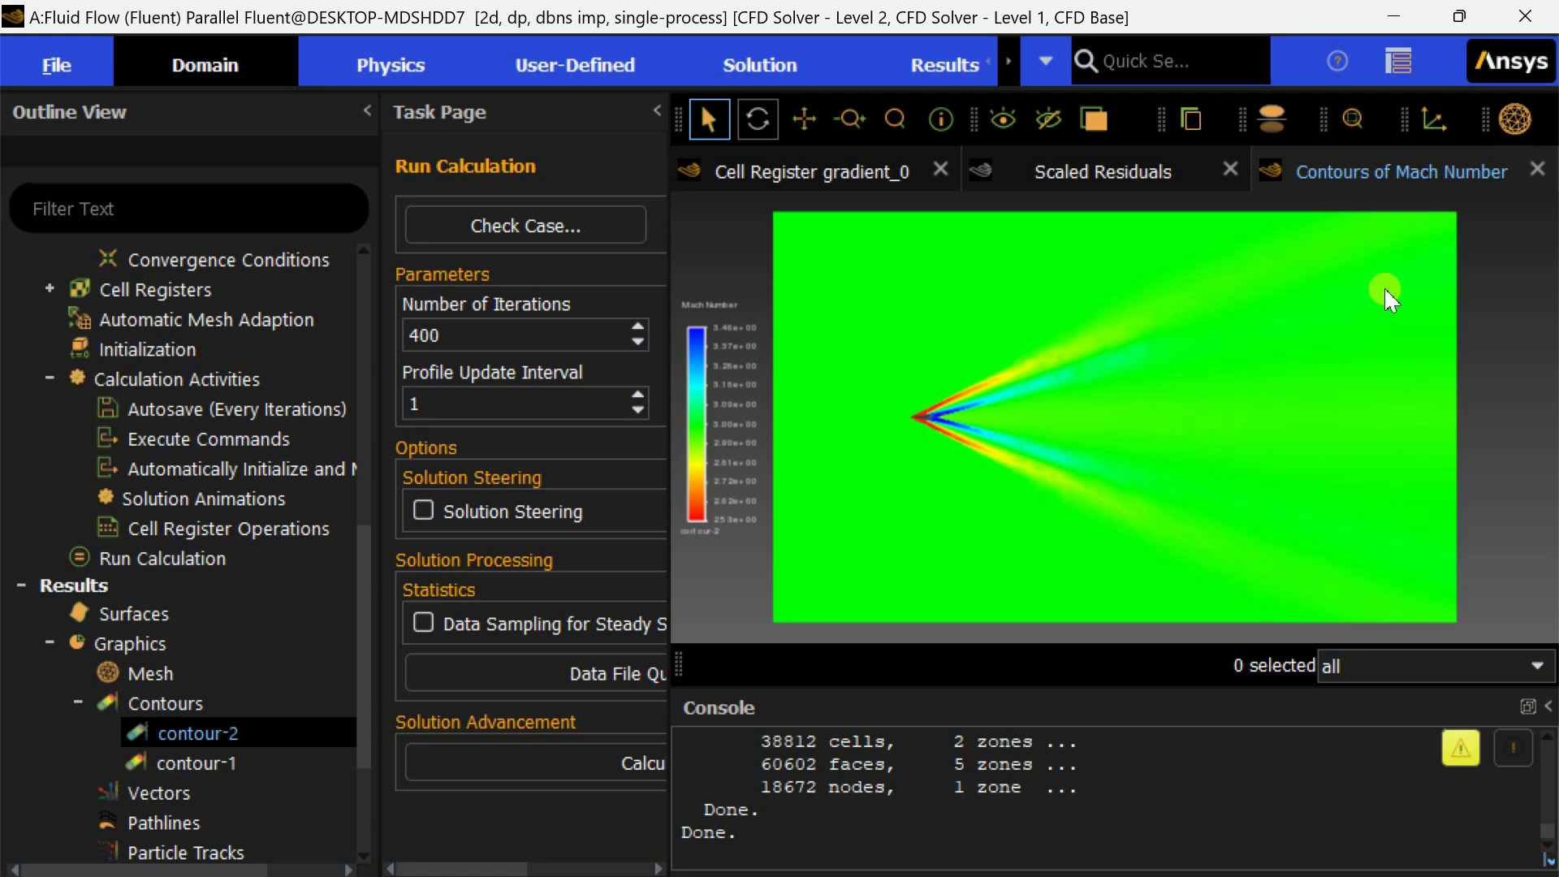
Close the Mach number contour view and quit Fluent, using the settings changes for the current calculation only.
{"action": "left_click", "coordinate": [1539, 175]}
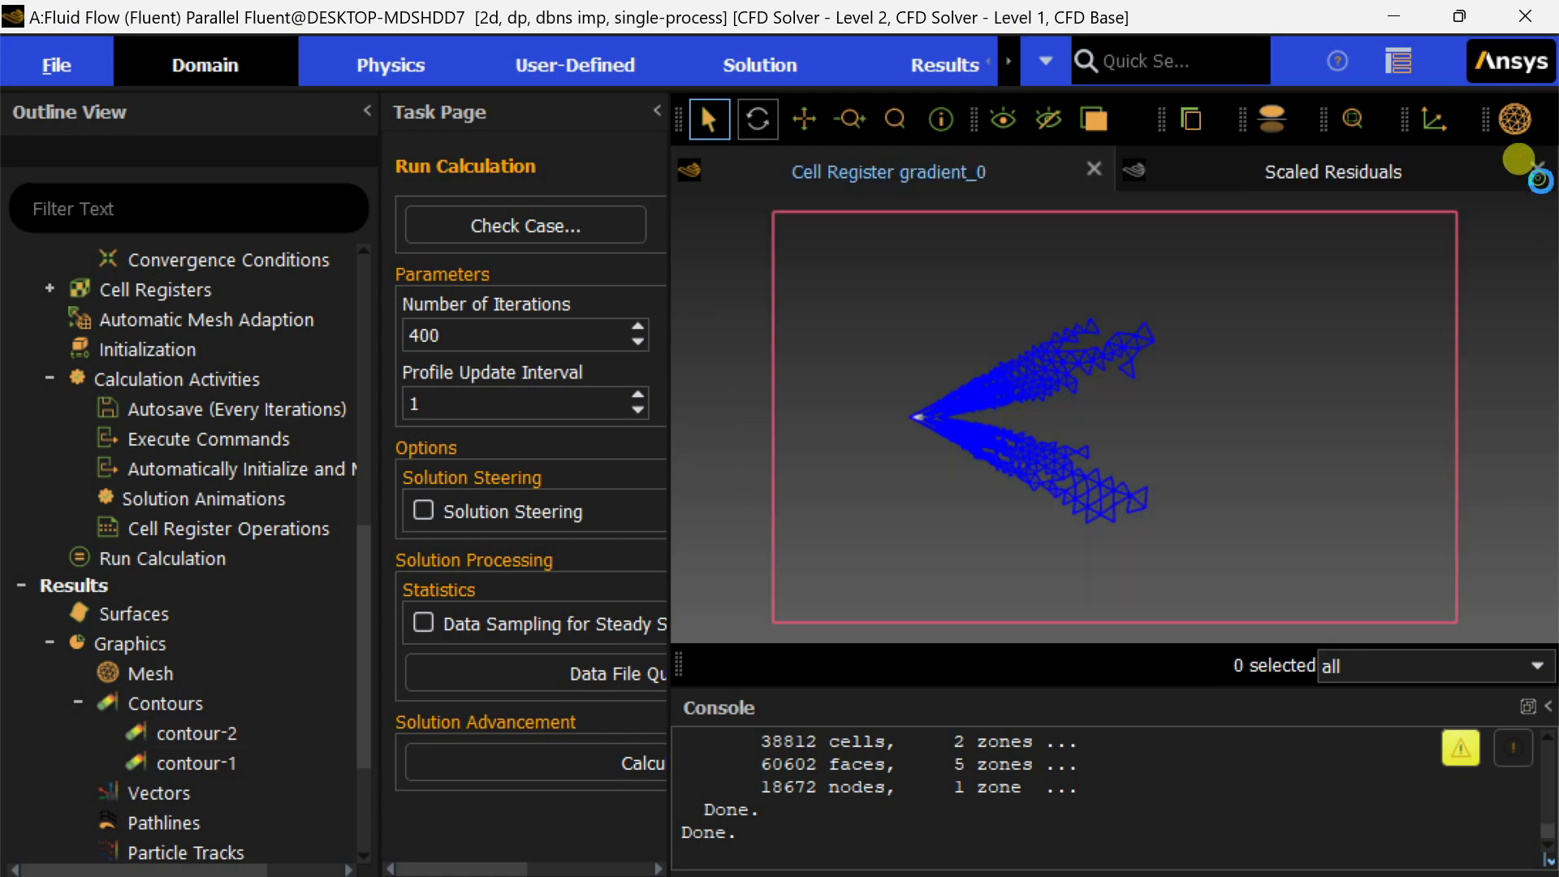
{"action": "left_click", "coordinate": [1482, 174]}
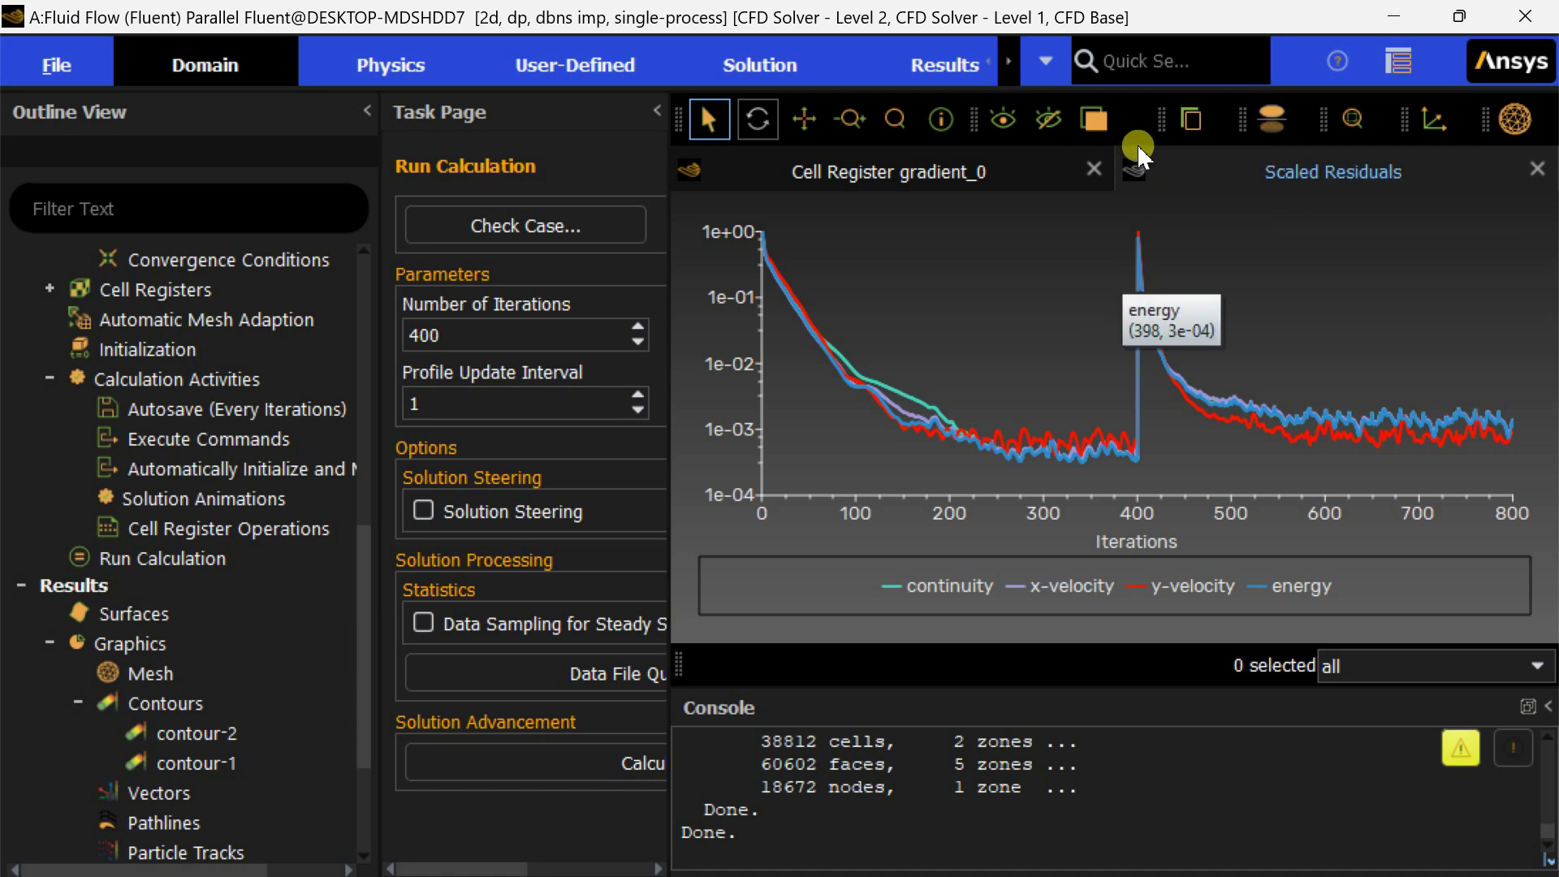
{"action": "left_click", "coordinate": [1542, 13]}
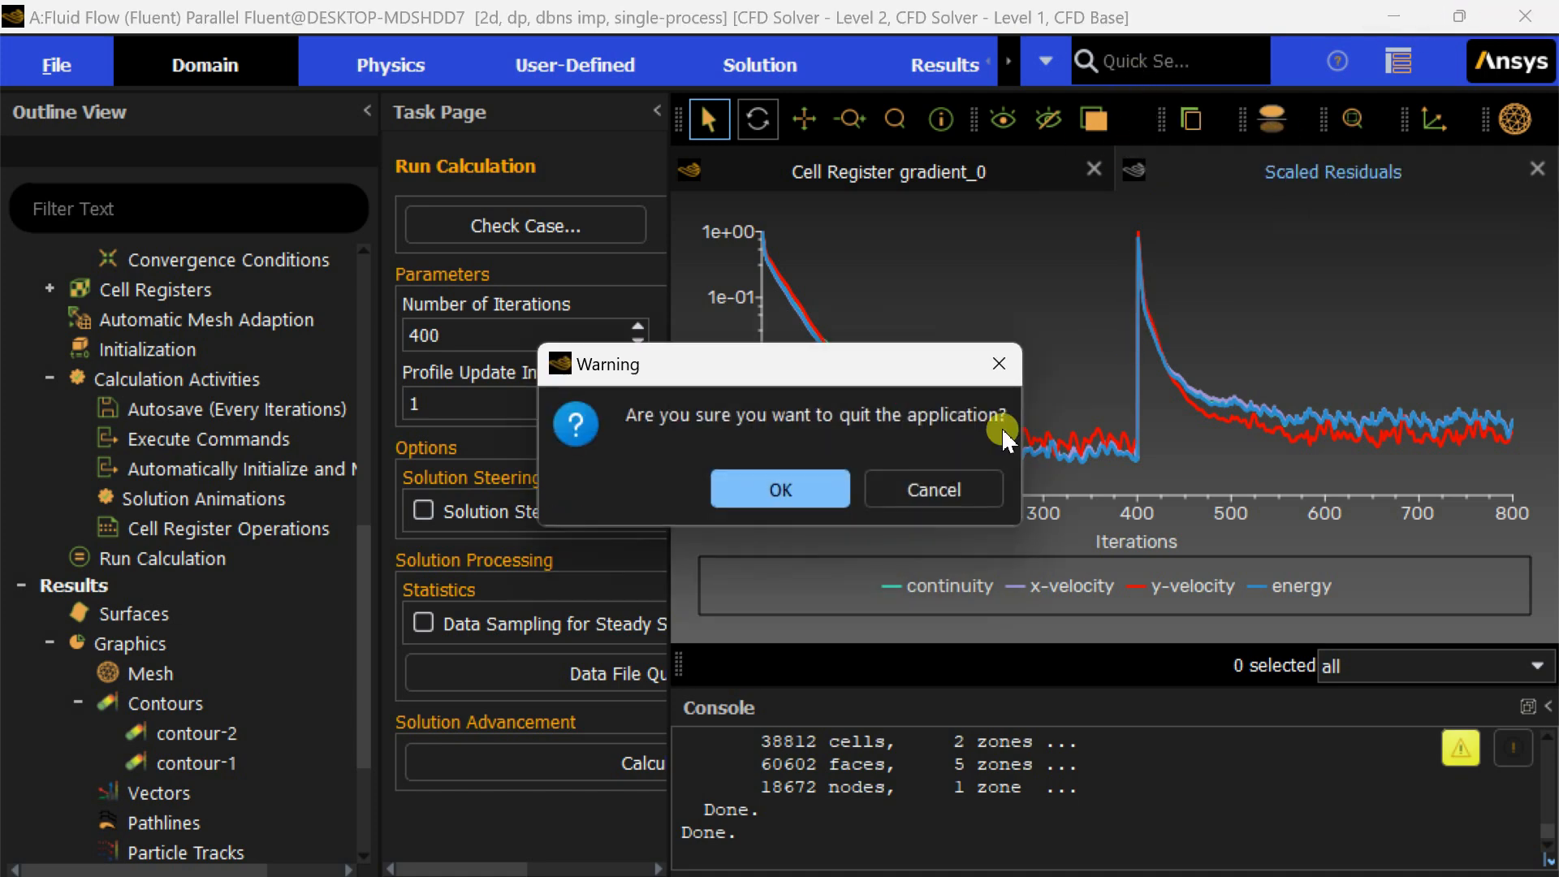
{"action": "left_click", "coordinate": [800, 490]}
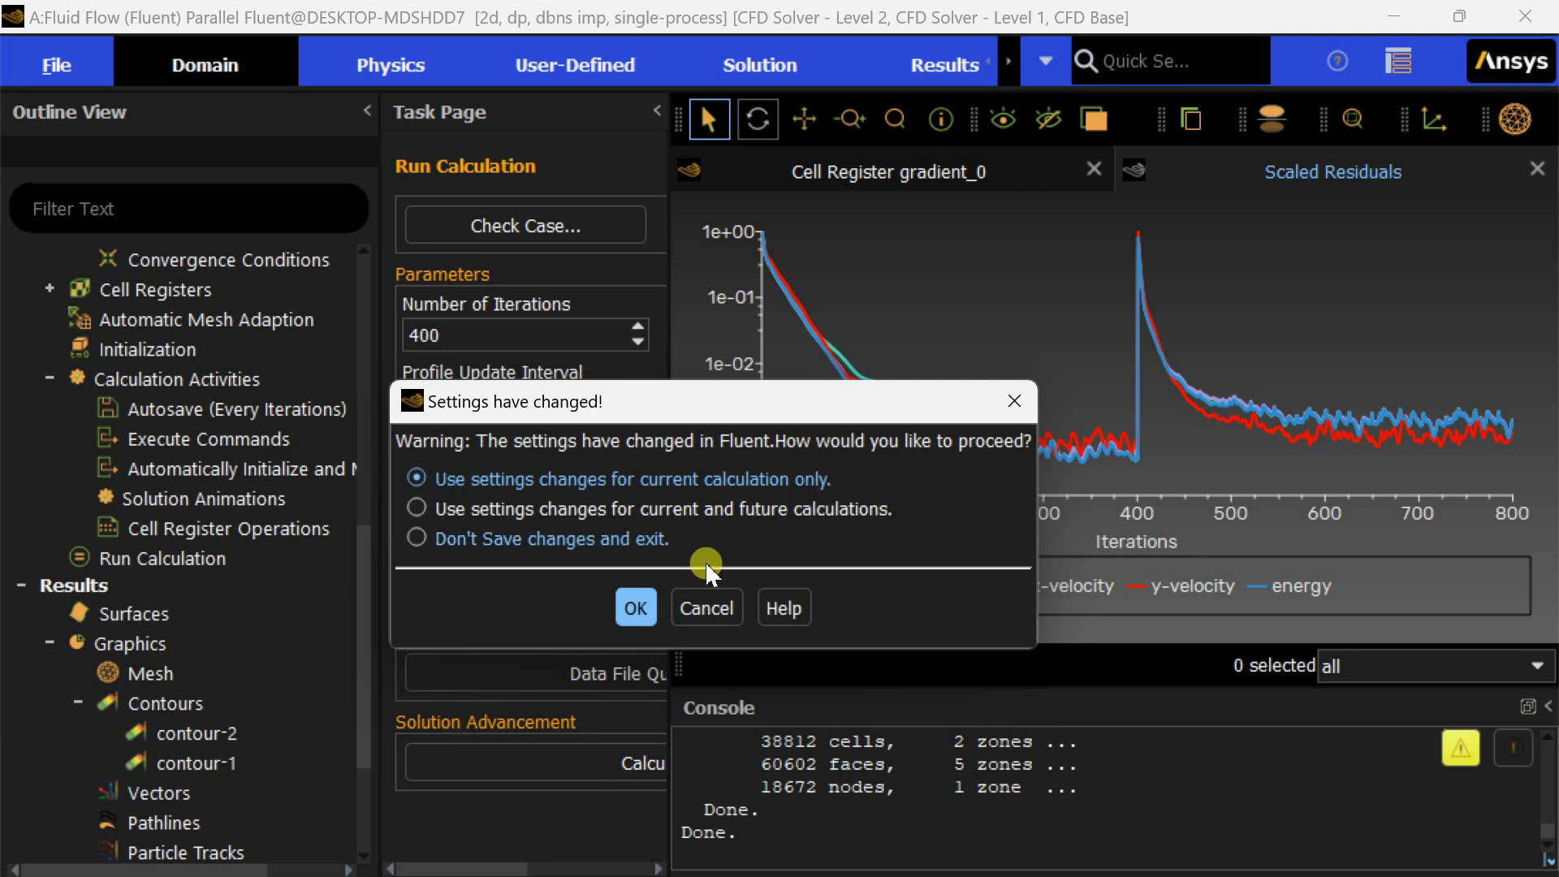
{"action": "left_click", "coordinate": [629, 609]}
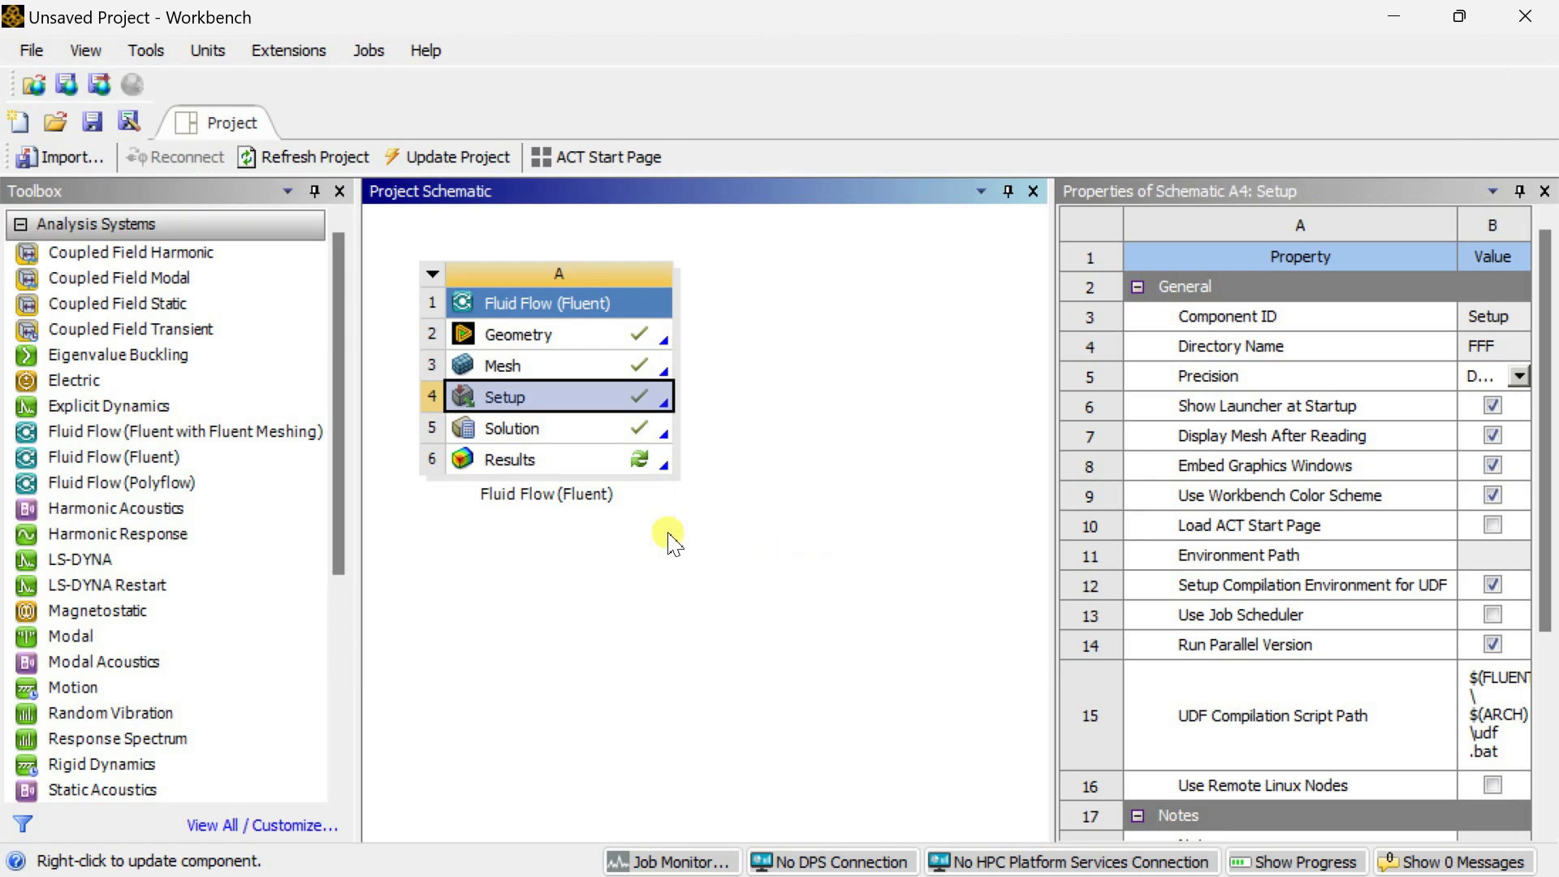
Open the Results of the Fluid Flow (Fluent) system in CFD-Post and insert a contour with the default name.
{"action": "double_click", "coordinate": [512, 455]}
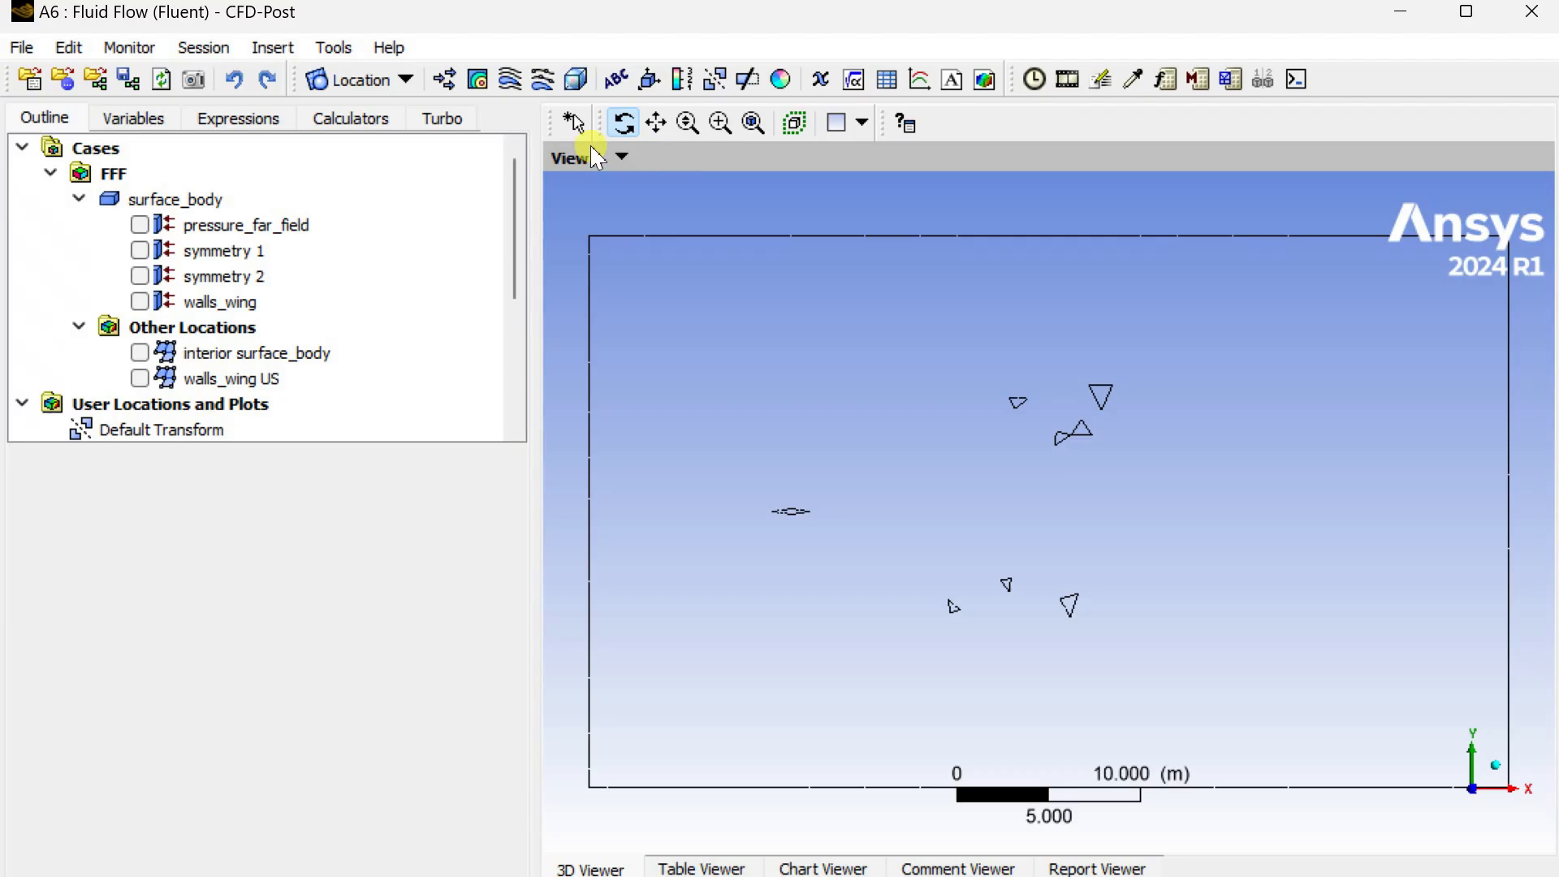
{"action": "left_click", "coordinate": [479, 80]}
{"action": "left_click", "coordinate": [546, 194]}
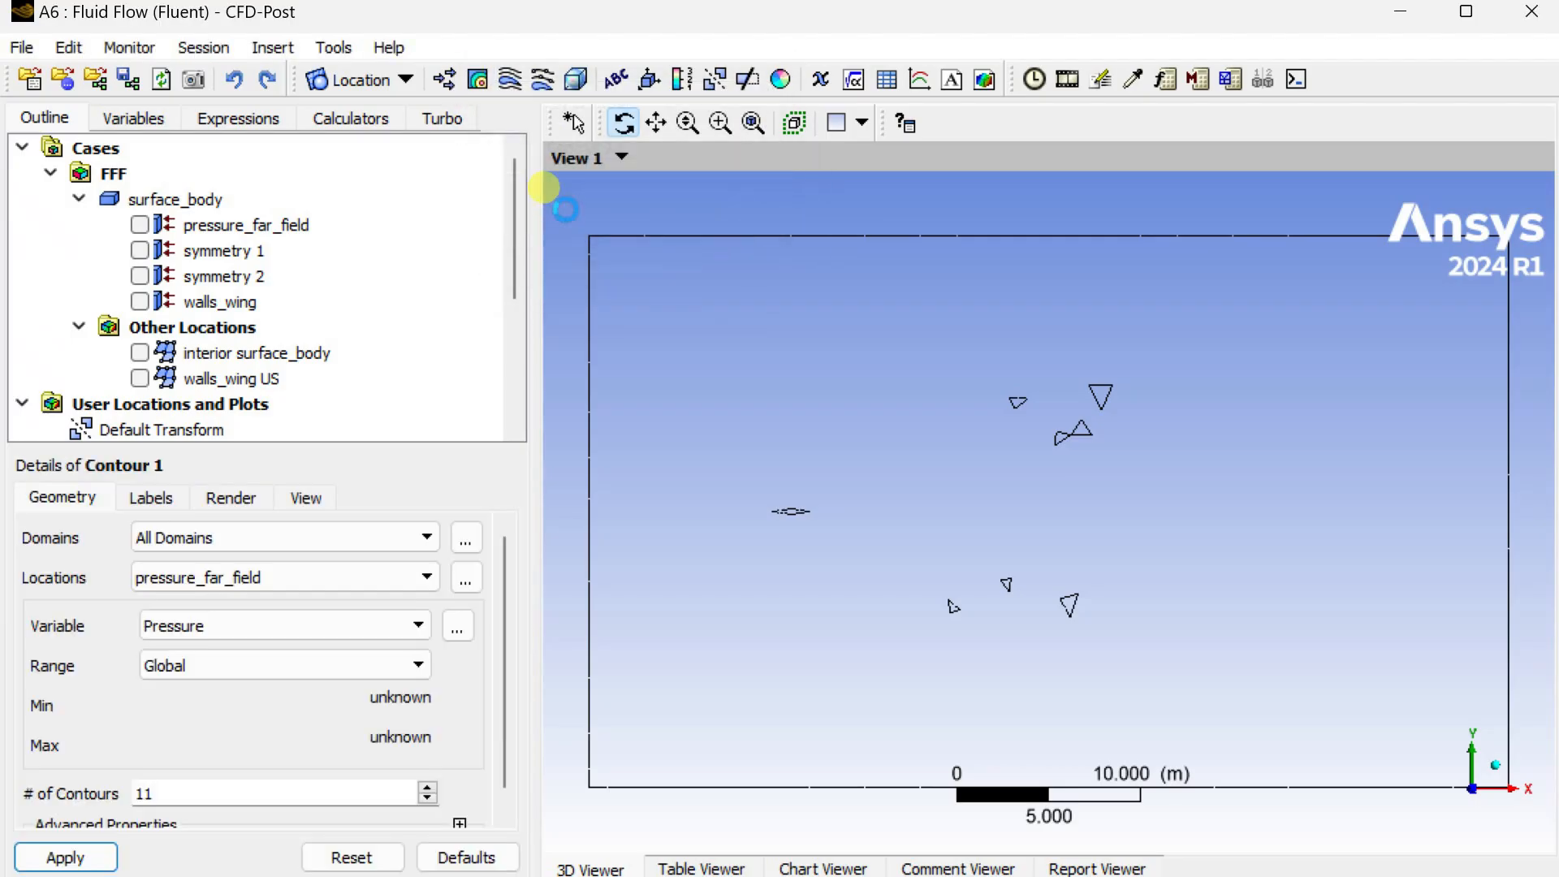
Set the contour variable to Velocity with 100 contours and apply it on pressure_far_field.
{"action": "left_click", "coordinate": [283, 583]}
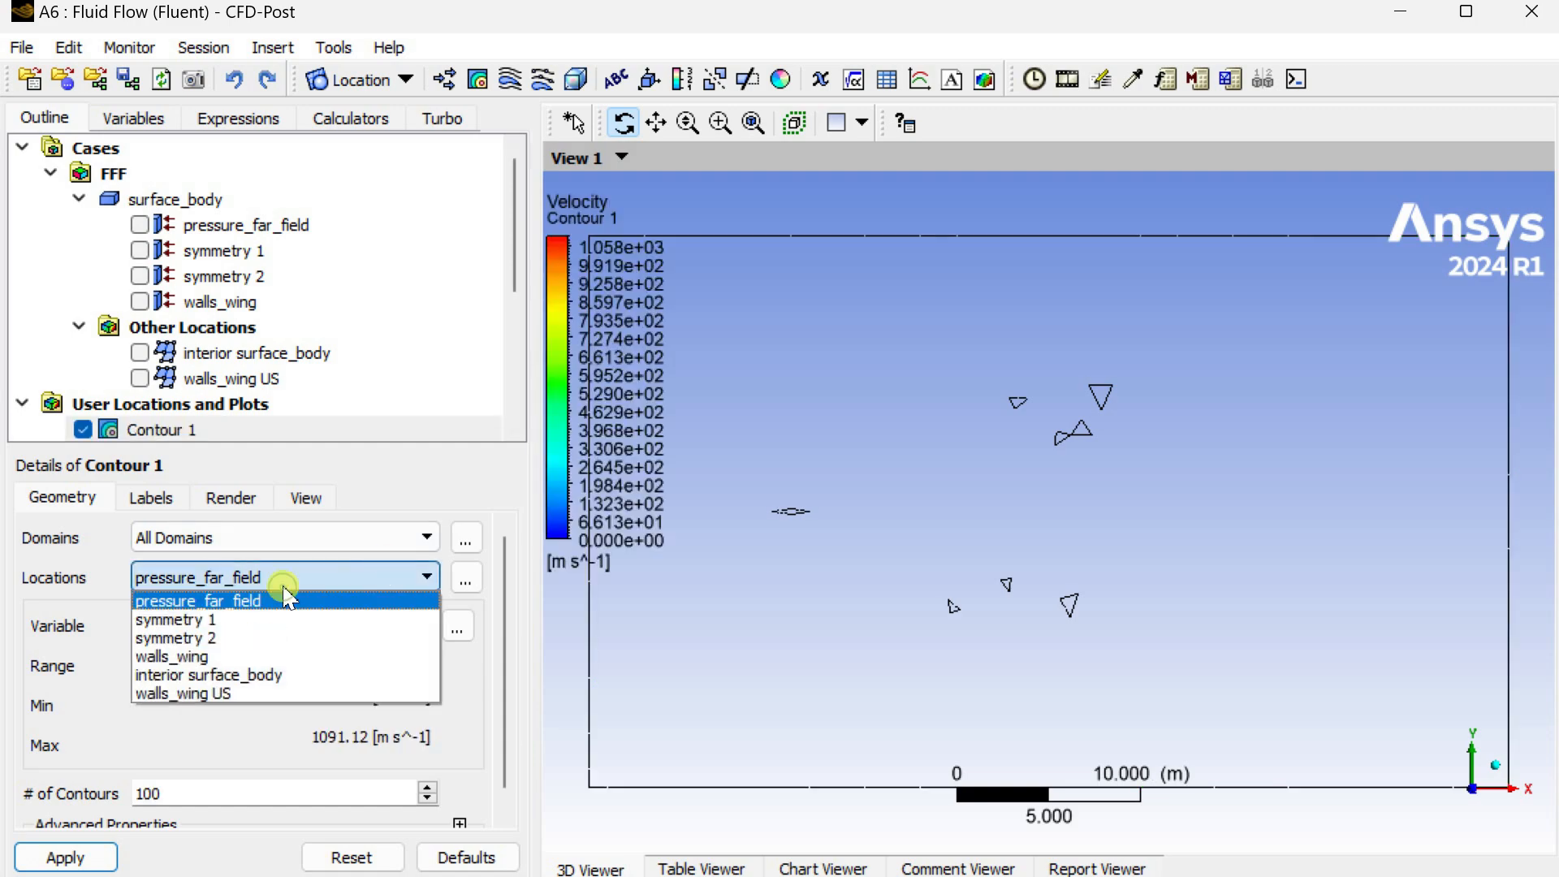
{"action": "left_click", "coordinate": [278, 619]}
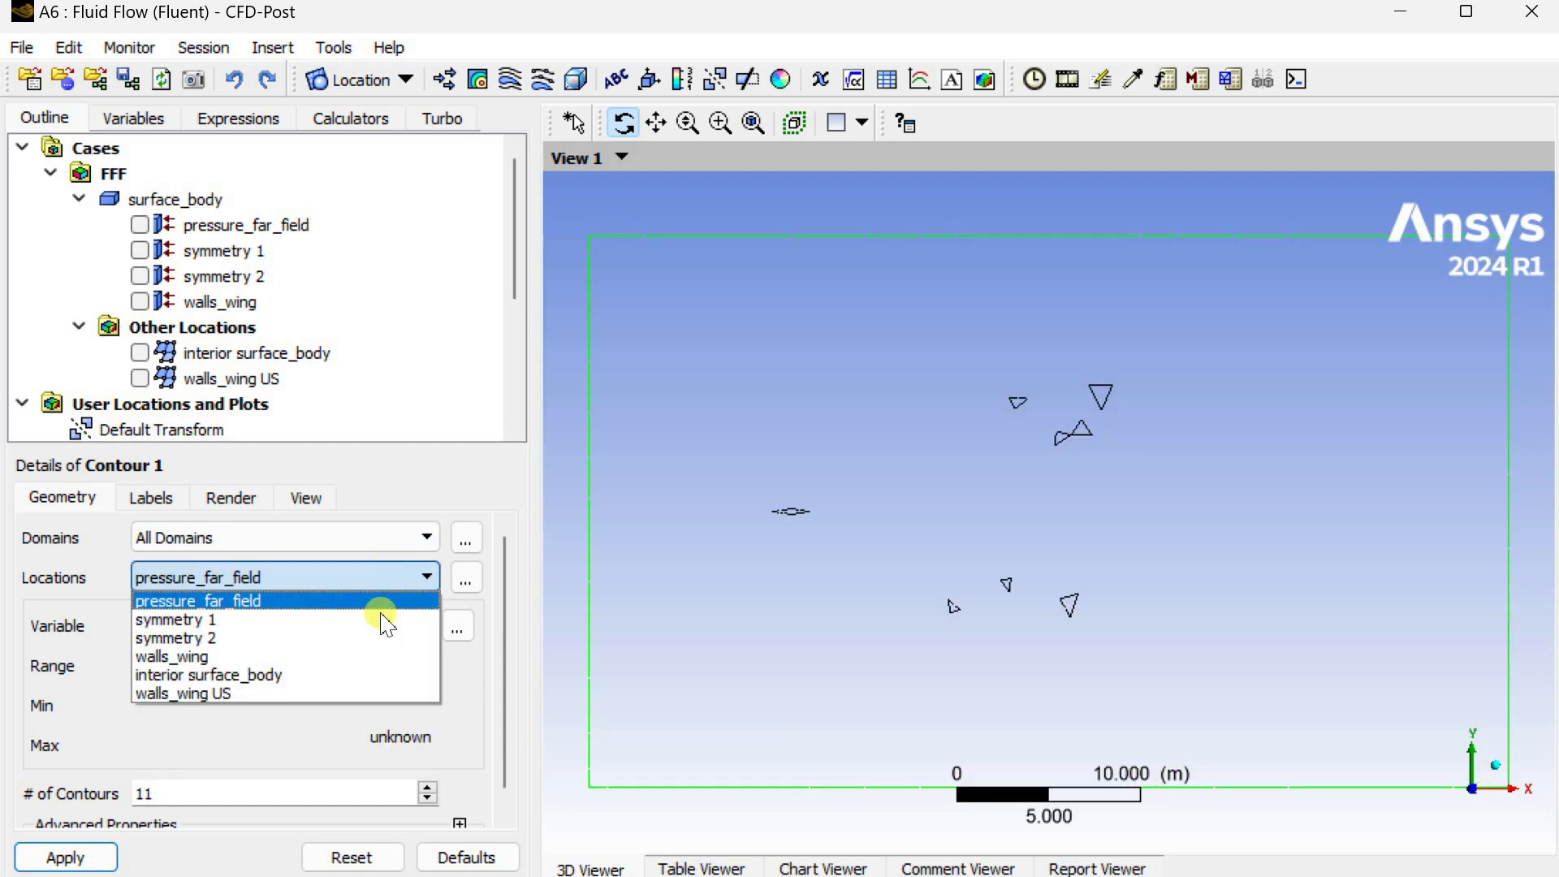
{"action": "left_click", "coordinate": [344, 570]}
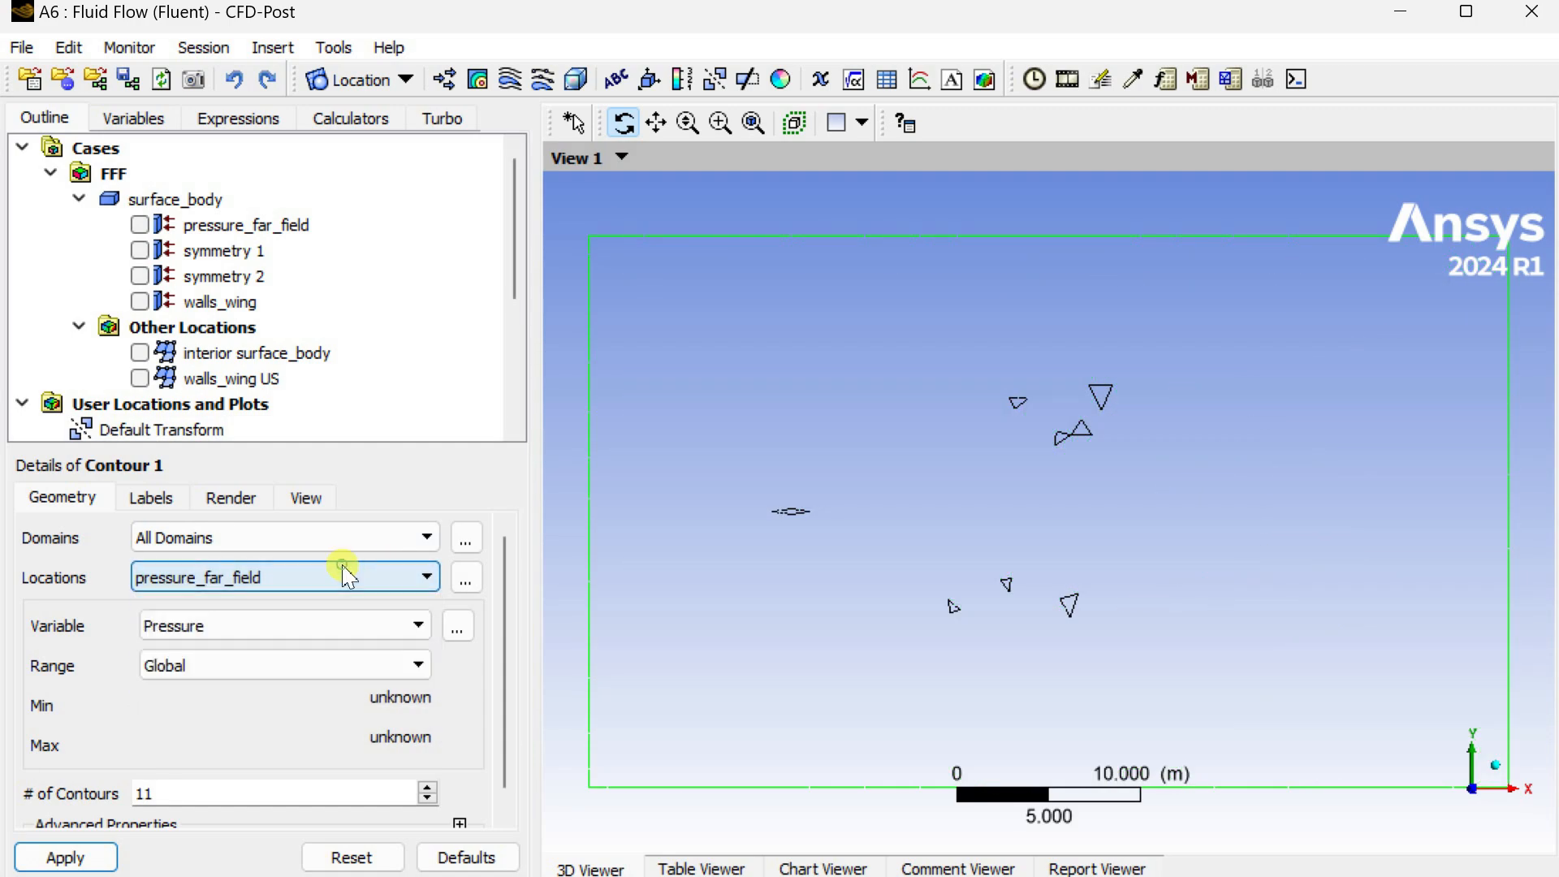
{"action": "left_click", "coordinate": [356, 633]}
{"action": "left_click", "coordinate": [333, 741]}
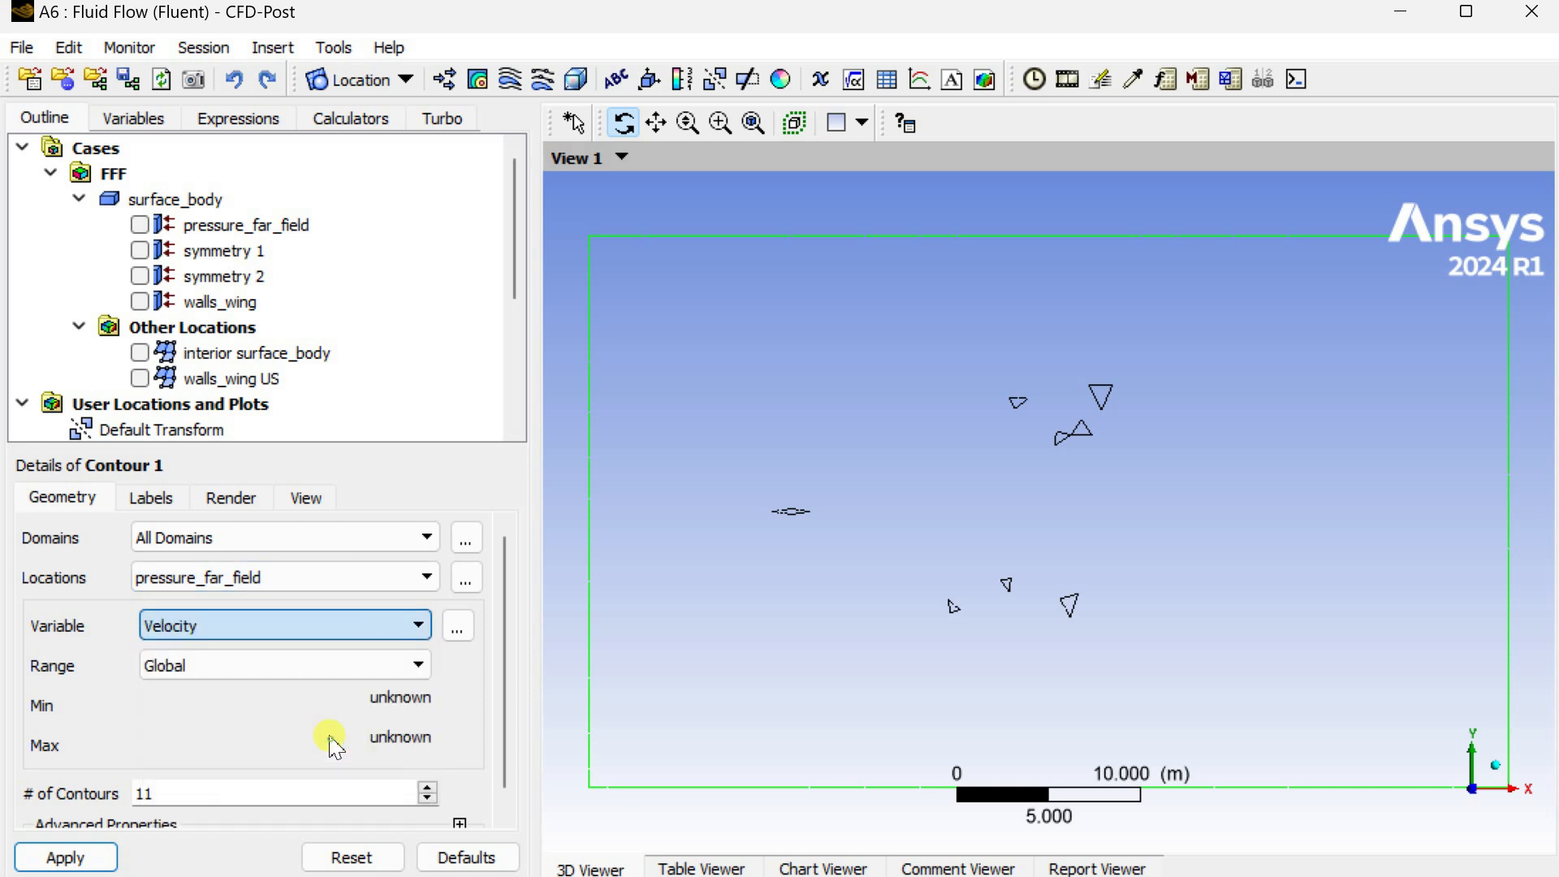
{"action": "left_click", "coordinate": [354, 656]}
{"action": "left_click", "coordinate": [355, 656]}
{"action": "left_click", "coordinate": [297, 789]}
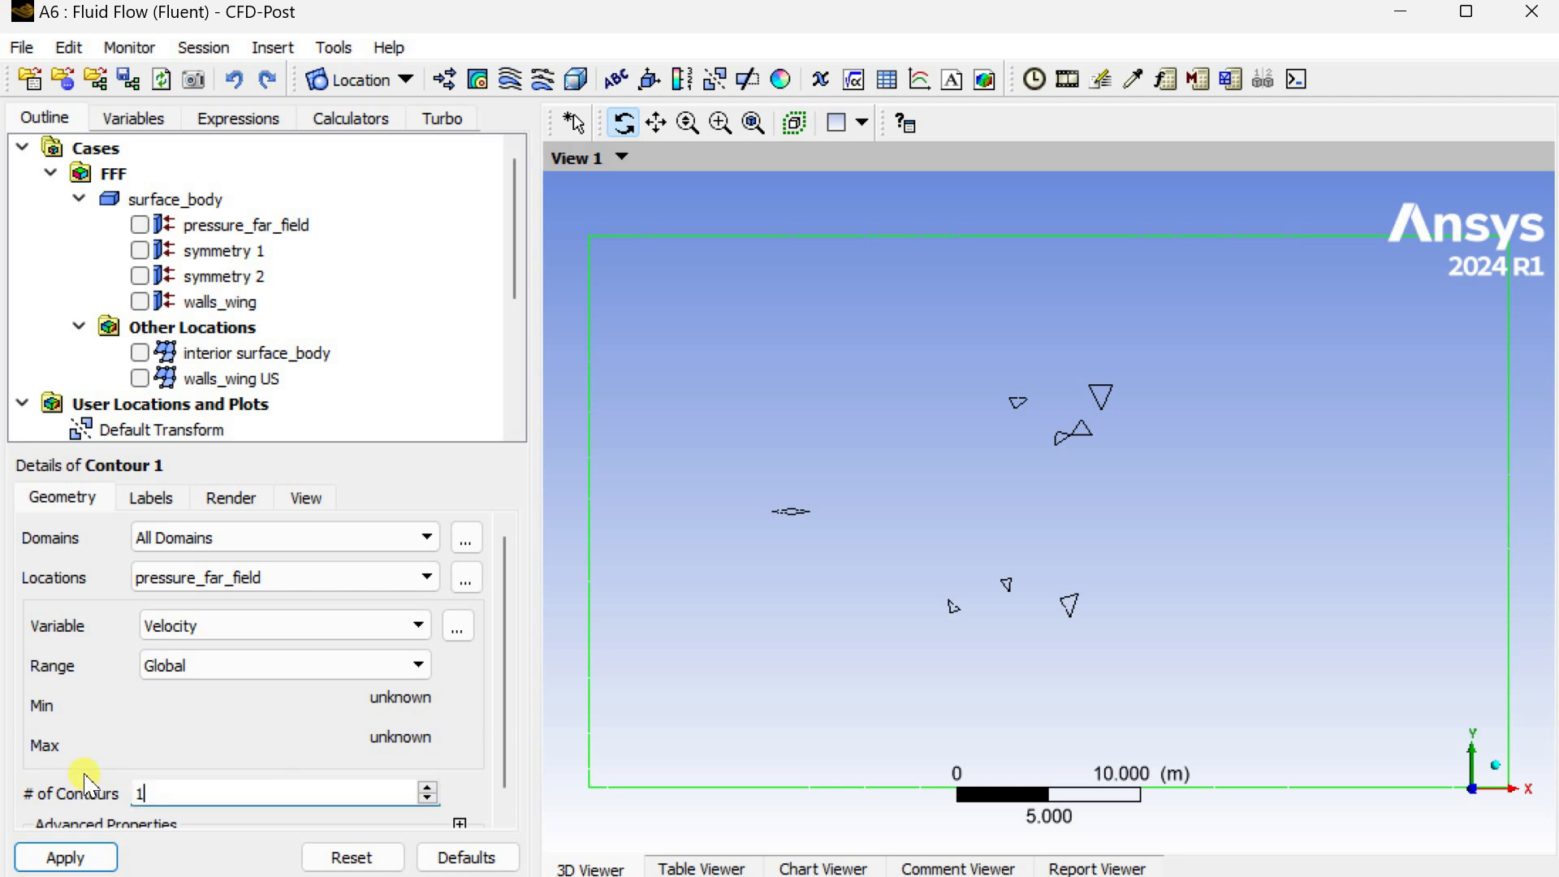
{"action": "type", "text": "100"}
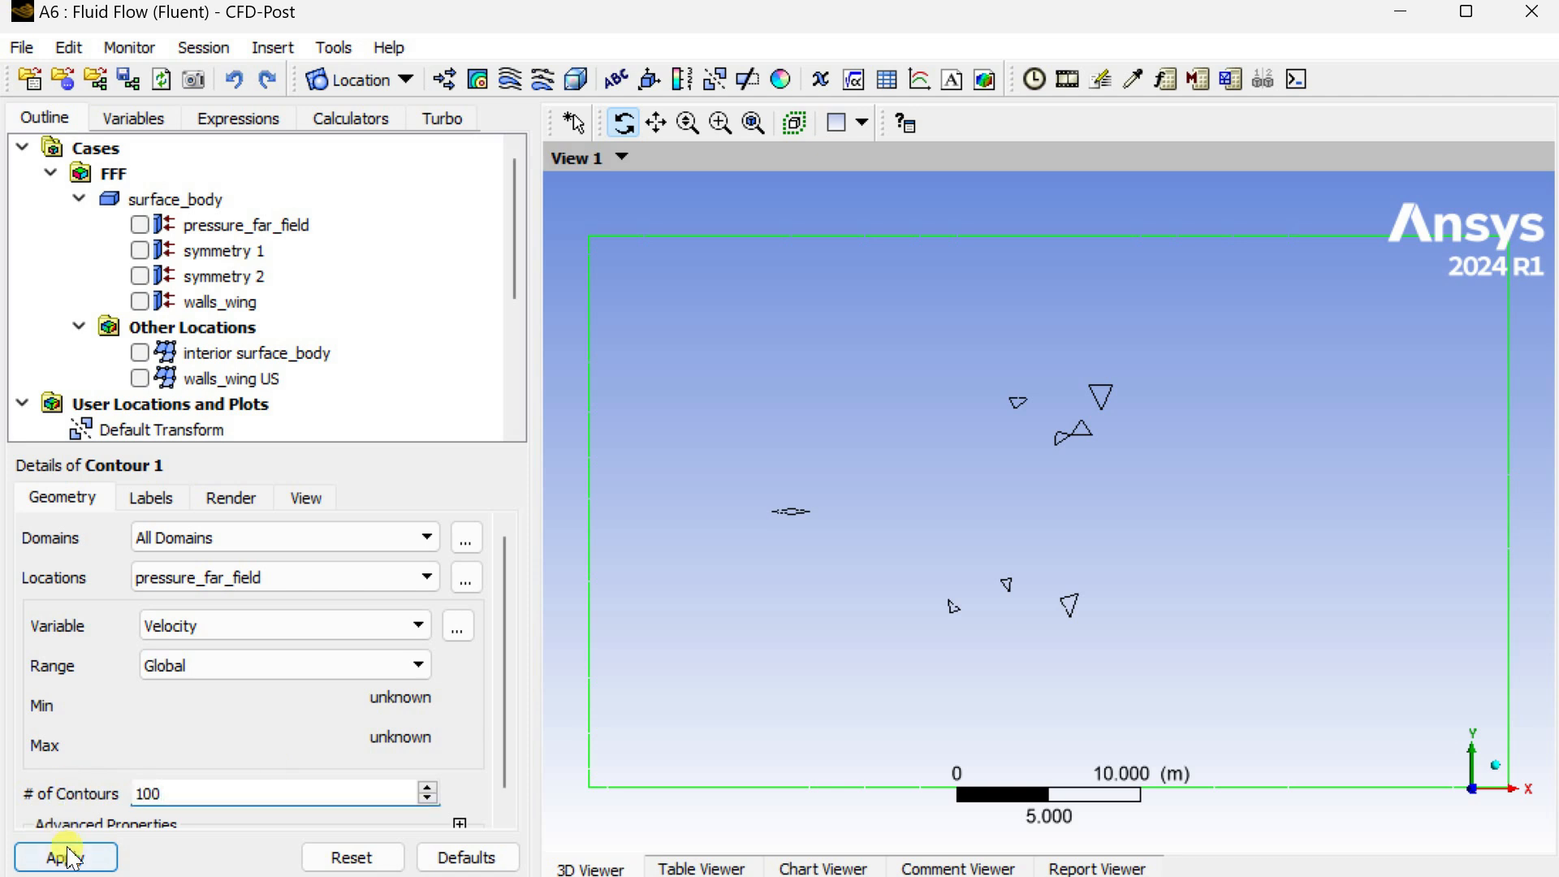
{"action": "left_click", "coordinate": [65, 858]}
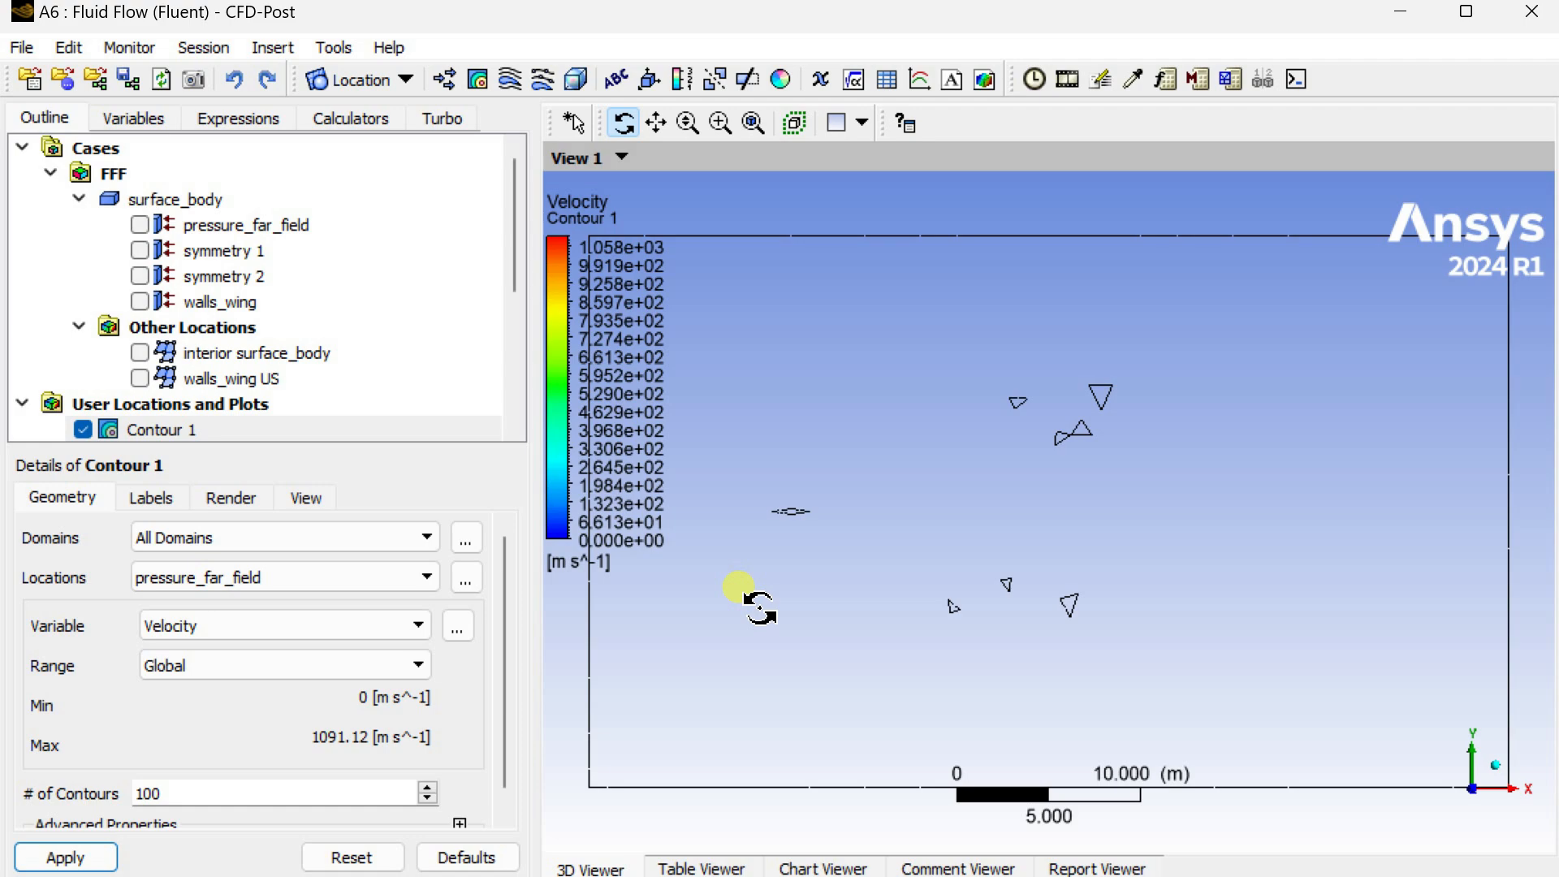
Set the velocity contour's location to symmetry 1 and apply it.
{"action": "left_click", "coordinate": [283, 583]}
{"action": "left_click", "coordinate": [244, 620]}
{"action": "left_click", "coordinate": [65, 858]}
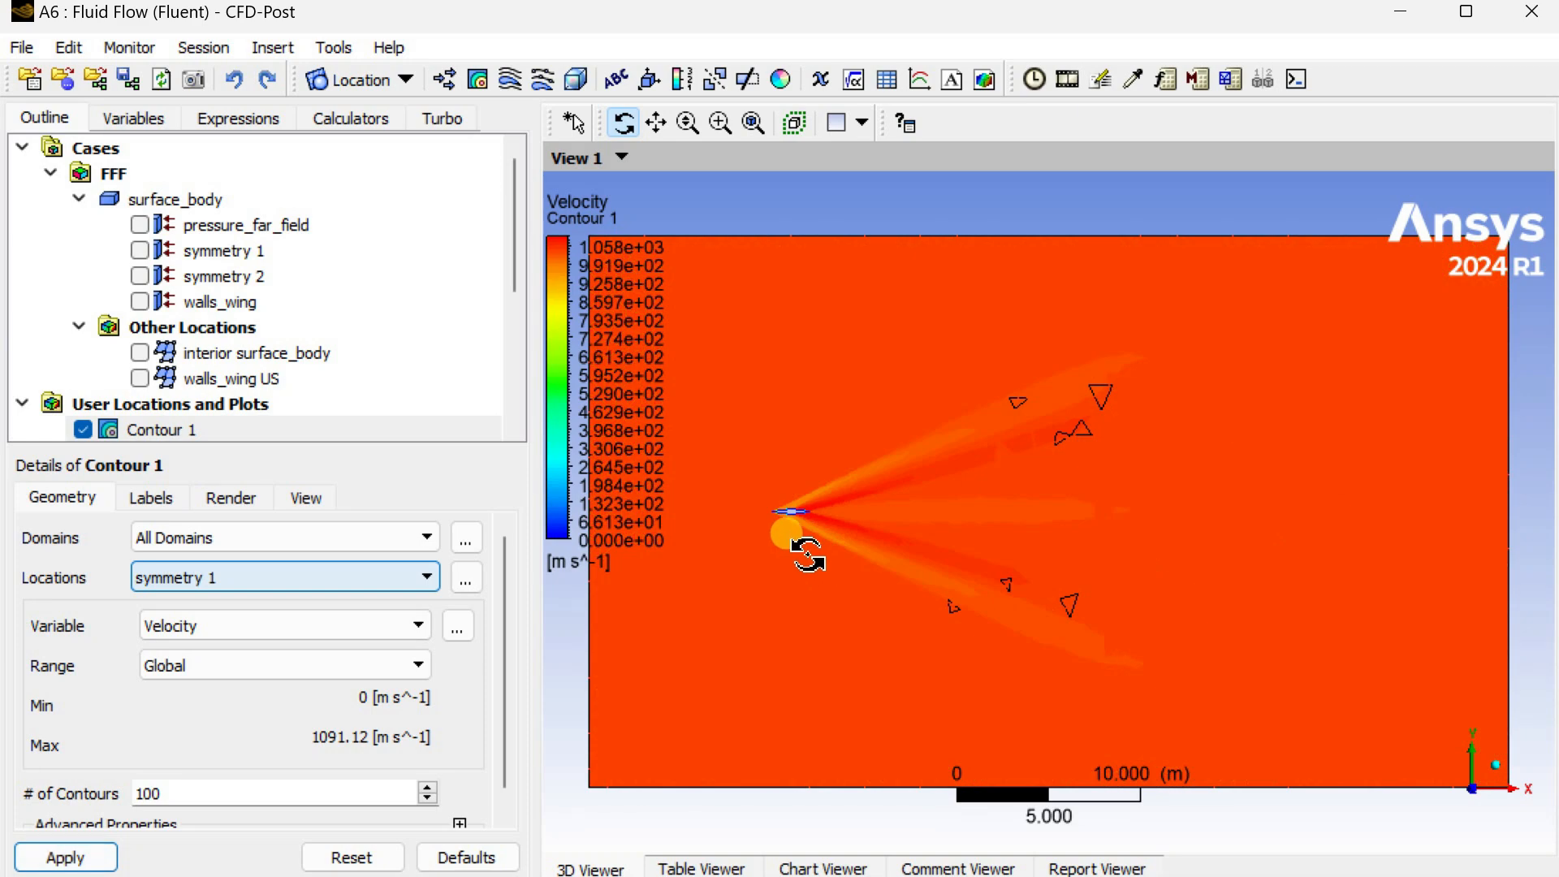
Hide the wireframe so that only the velocity contour and its legend are displayed.
{"action": "scroll", "coordinate": [102, 406], "scroll_direction": "down", "scroll_amount": 2}
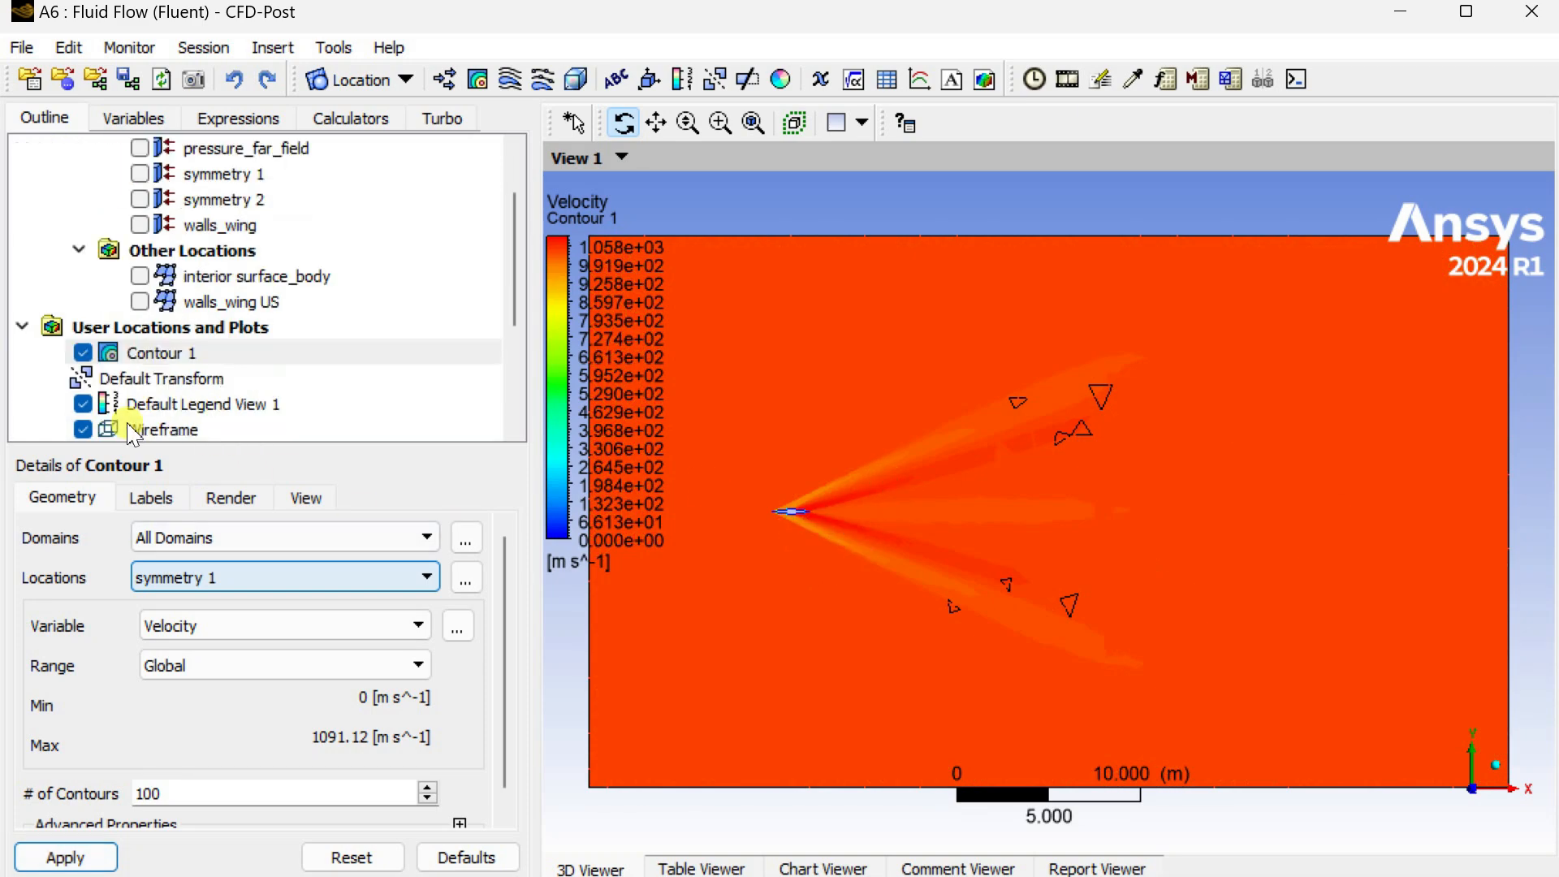
{"action": "left_click", "coordinate": [83, 352]}
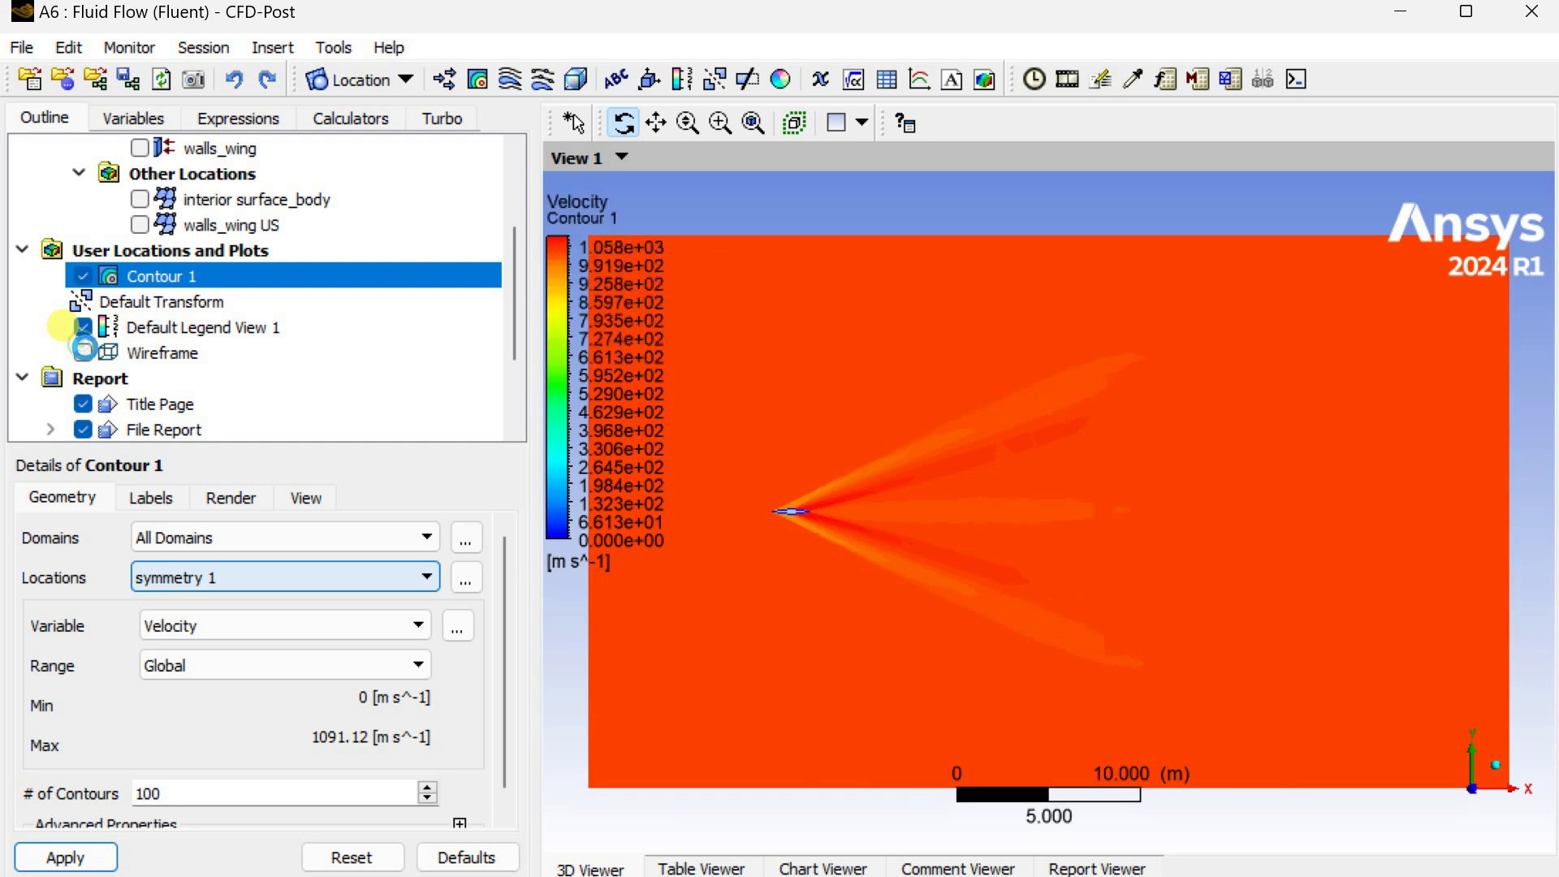
{"action": "scroll", "coordinate": [791, 520], "scroll_direction": "down", "scroll_amount": 2}
{"action": "scroll", "coordinate": [777, 514], "scroll_direction": "down", "scroll_amount": 1}
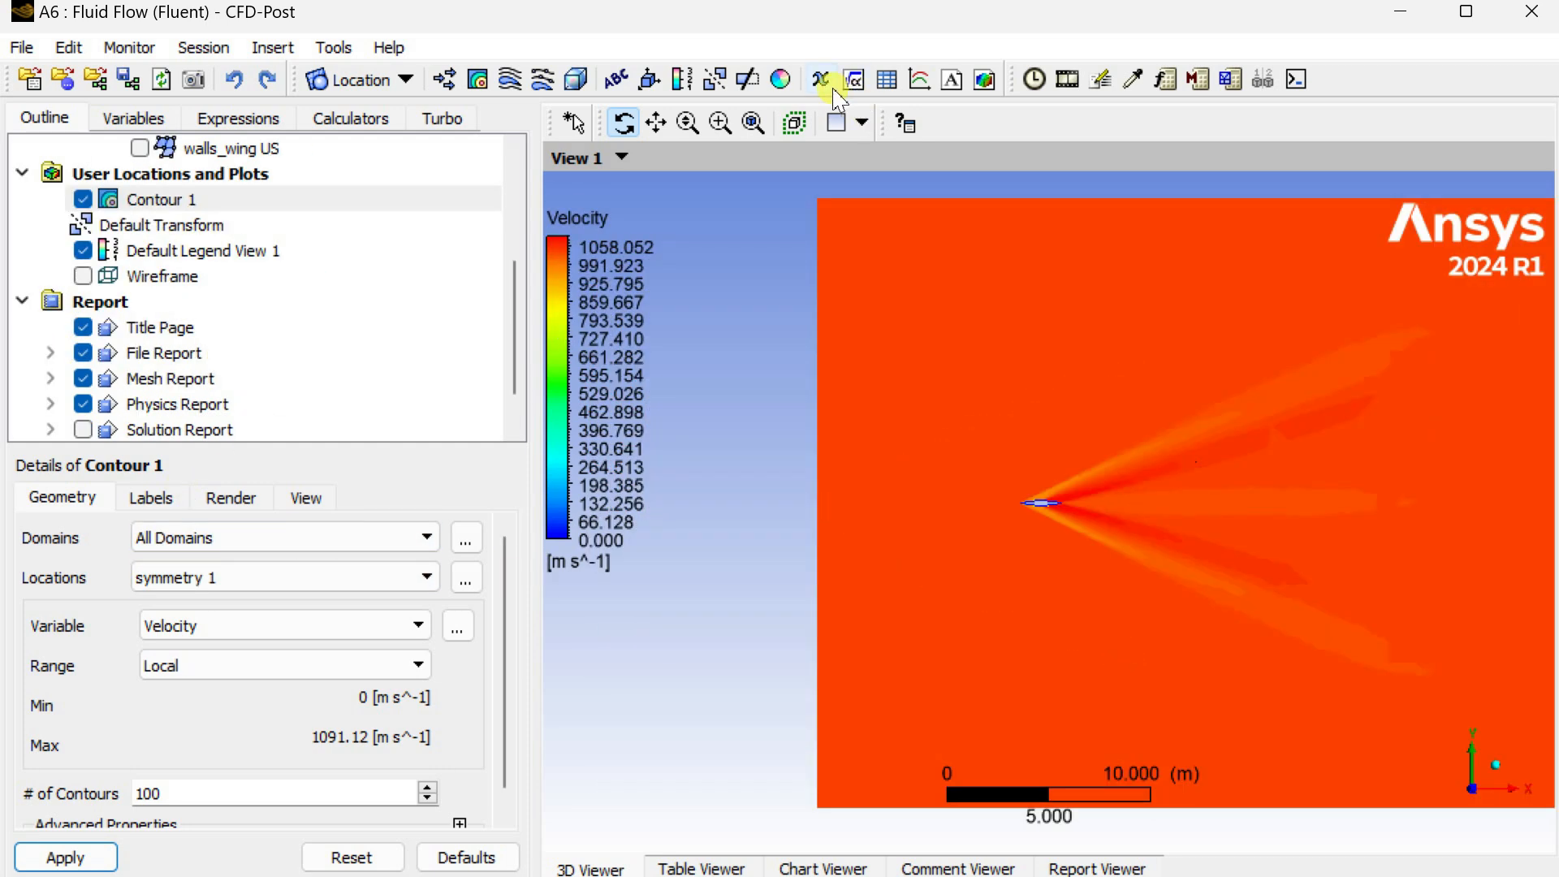
Insert a 3D streamline plot named Streamline 1 that starts from pressure_far_field and apply it.
{"action": "left_click", "coordinate": [510, 79]}
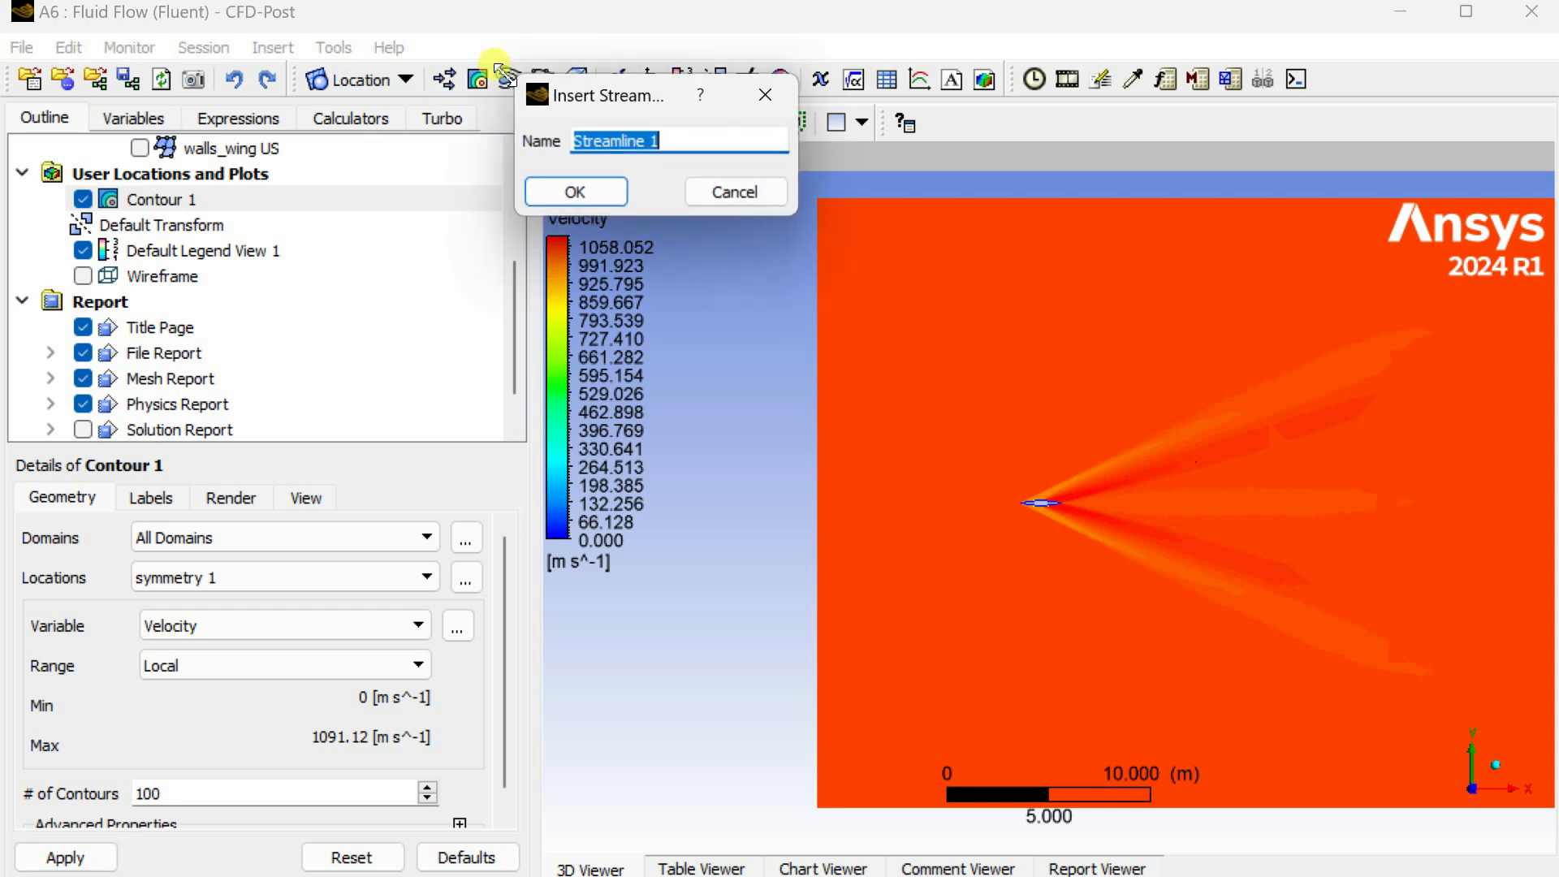
{"action": "left_click", "coordinate": [572, 195]}
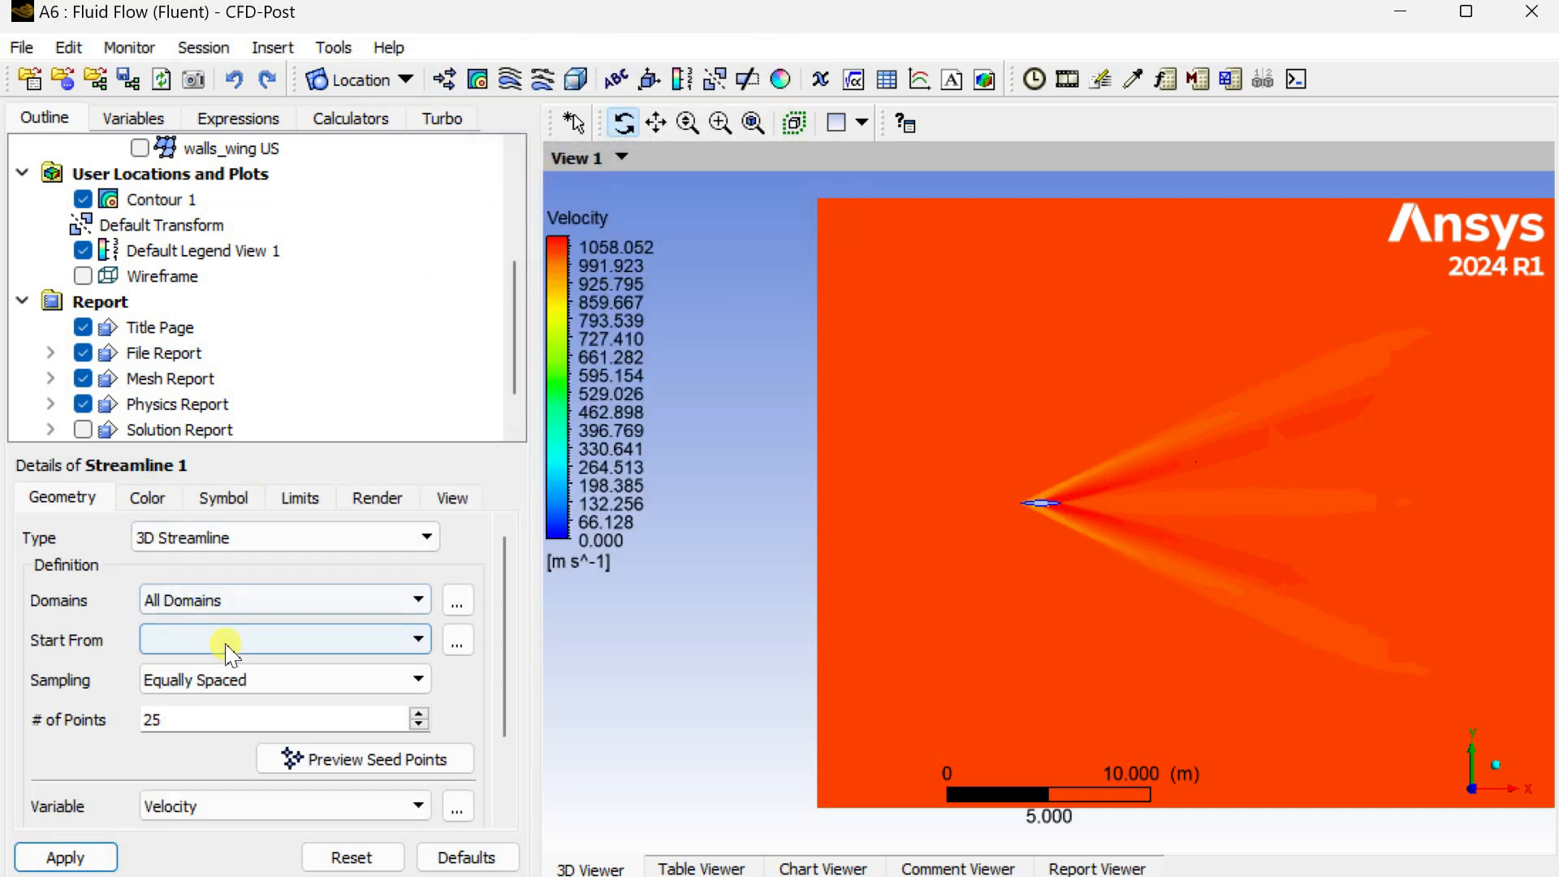
{"action": "left_click", "coordinate": [215, 639]}
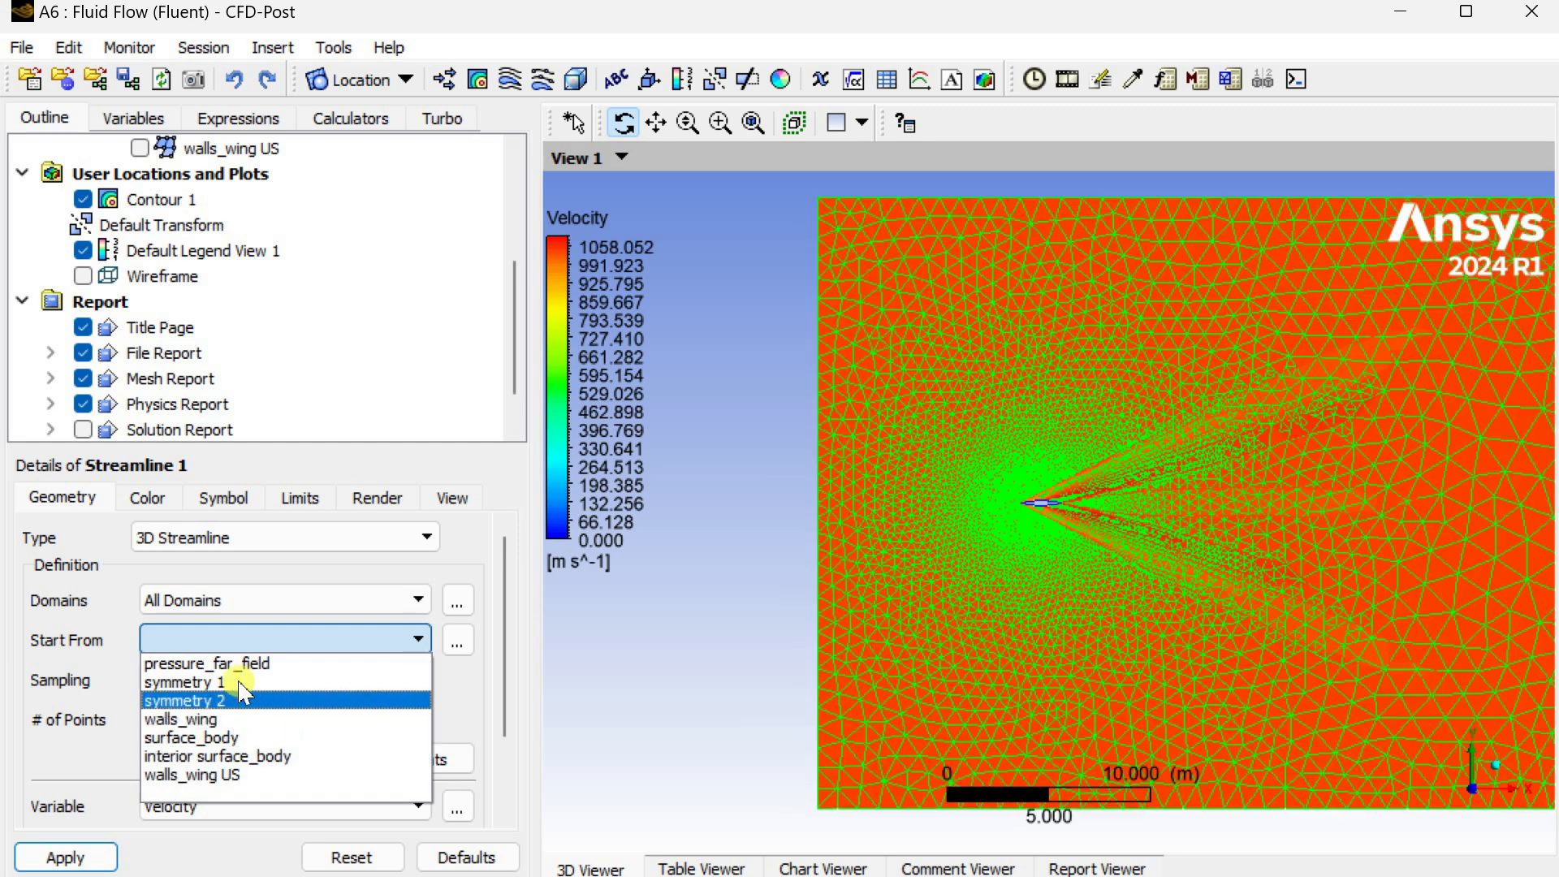
{"action": "left_click", "coordinate": [272, 664]}
{"action": "left_click", "coordinate": [70, 857]}
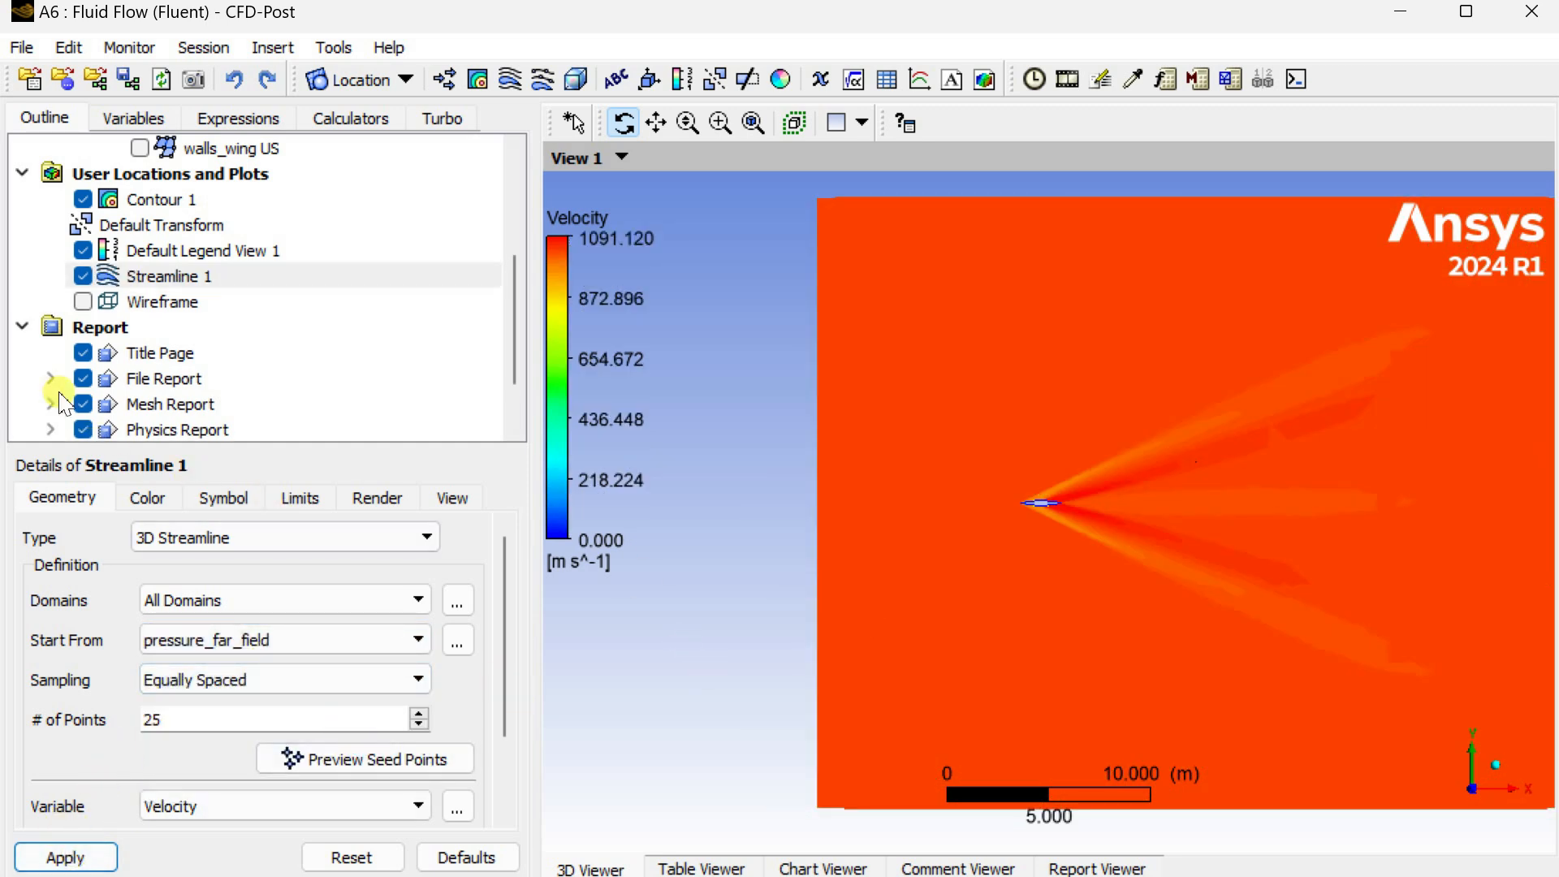
Hide Contour 1 and set the number of streamline points to 1000.
{"action": "left_click", "coordinate": [82, 199]}
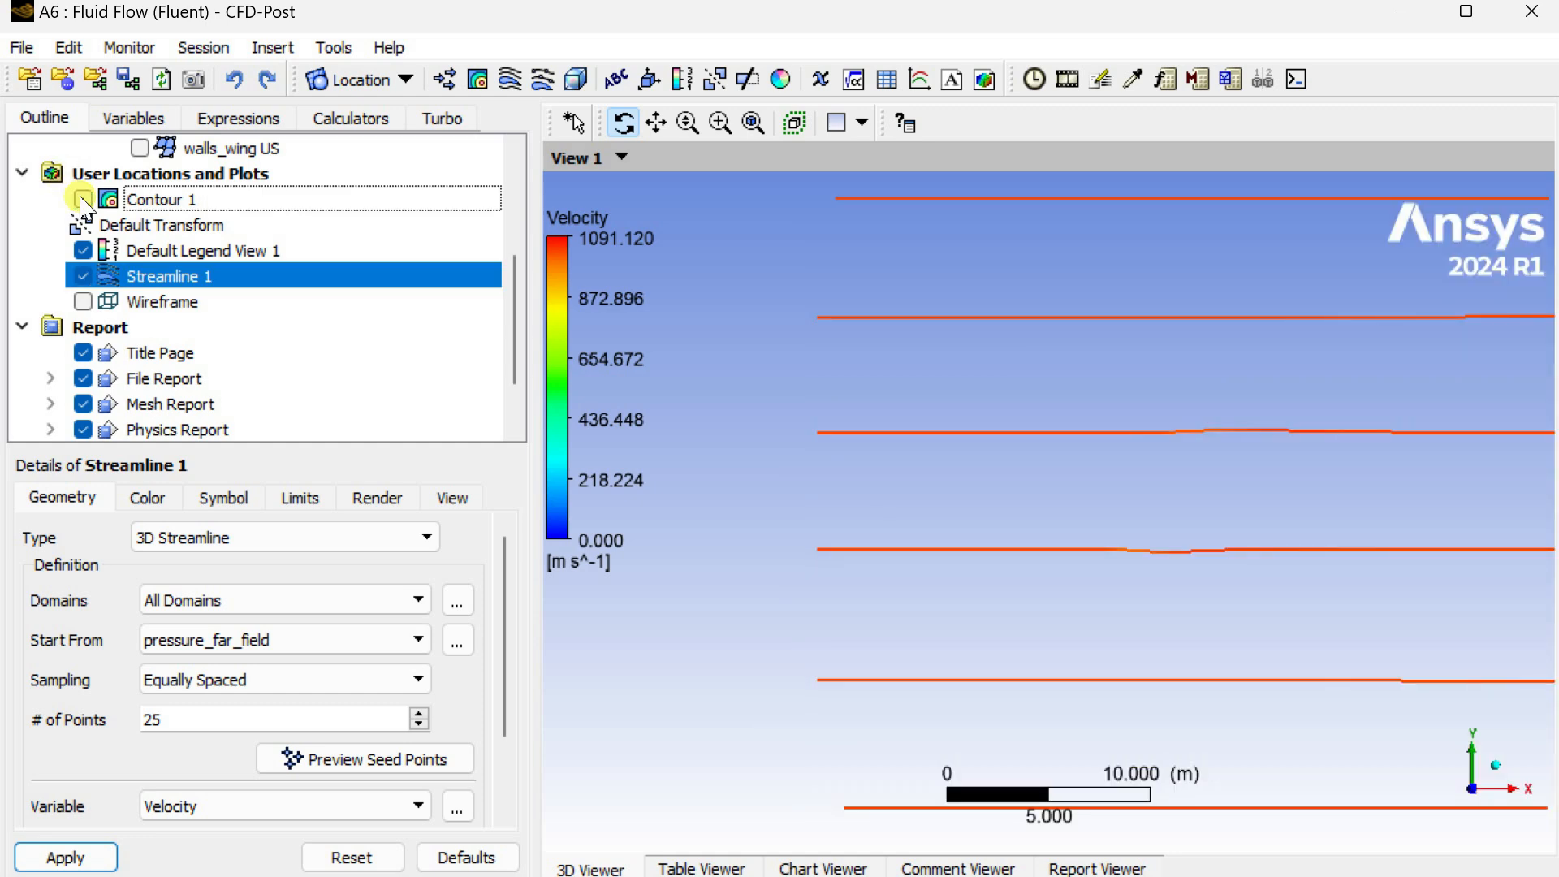
{"action": "double_click", "coordinate": [160, 725]}
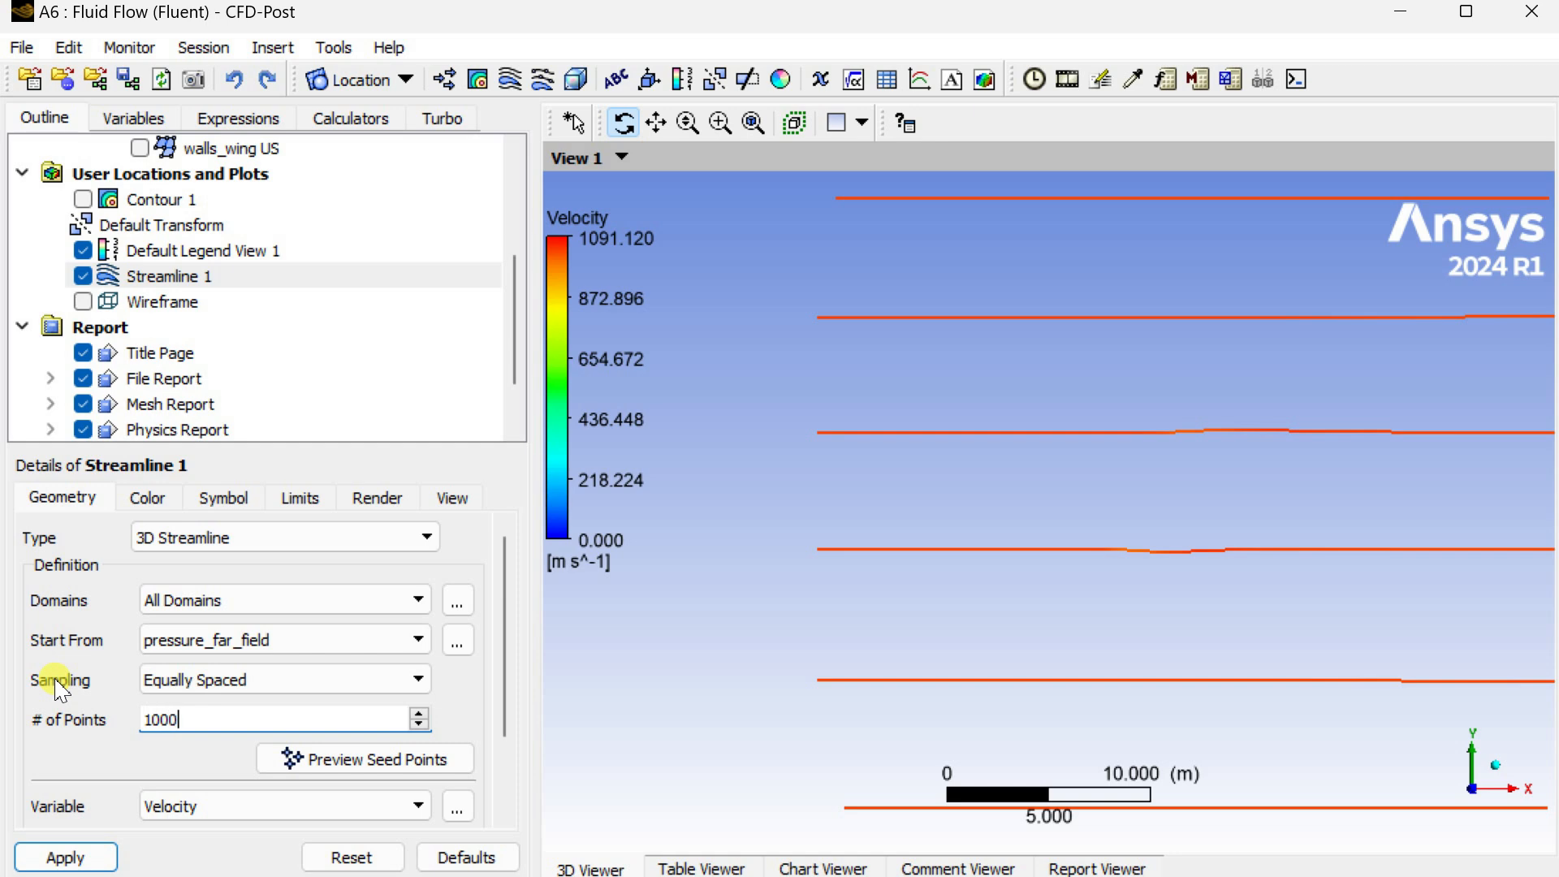
{"action": "left_click", "coordinate": [81, 858]}
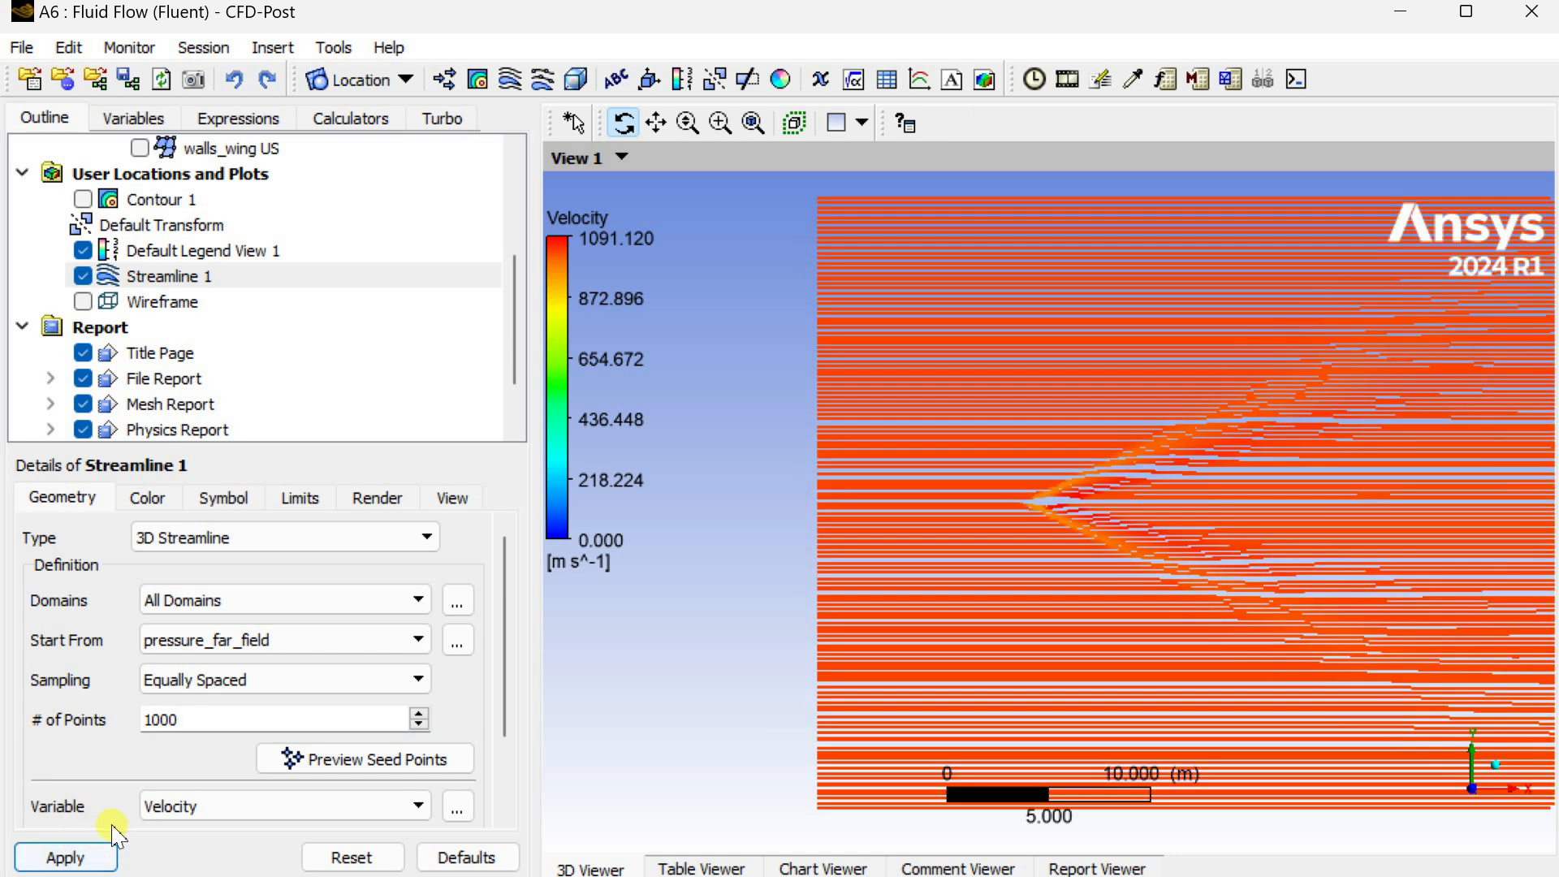
Show the wireframe outline of the diamond together with the streamlines.
{"action": "left_click_drag", "start_coordinate": [1253, 592], "coordinate": [1020, 514]}
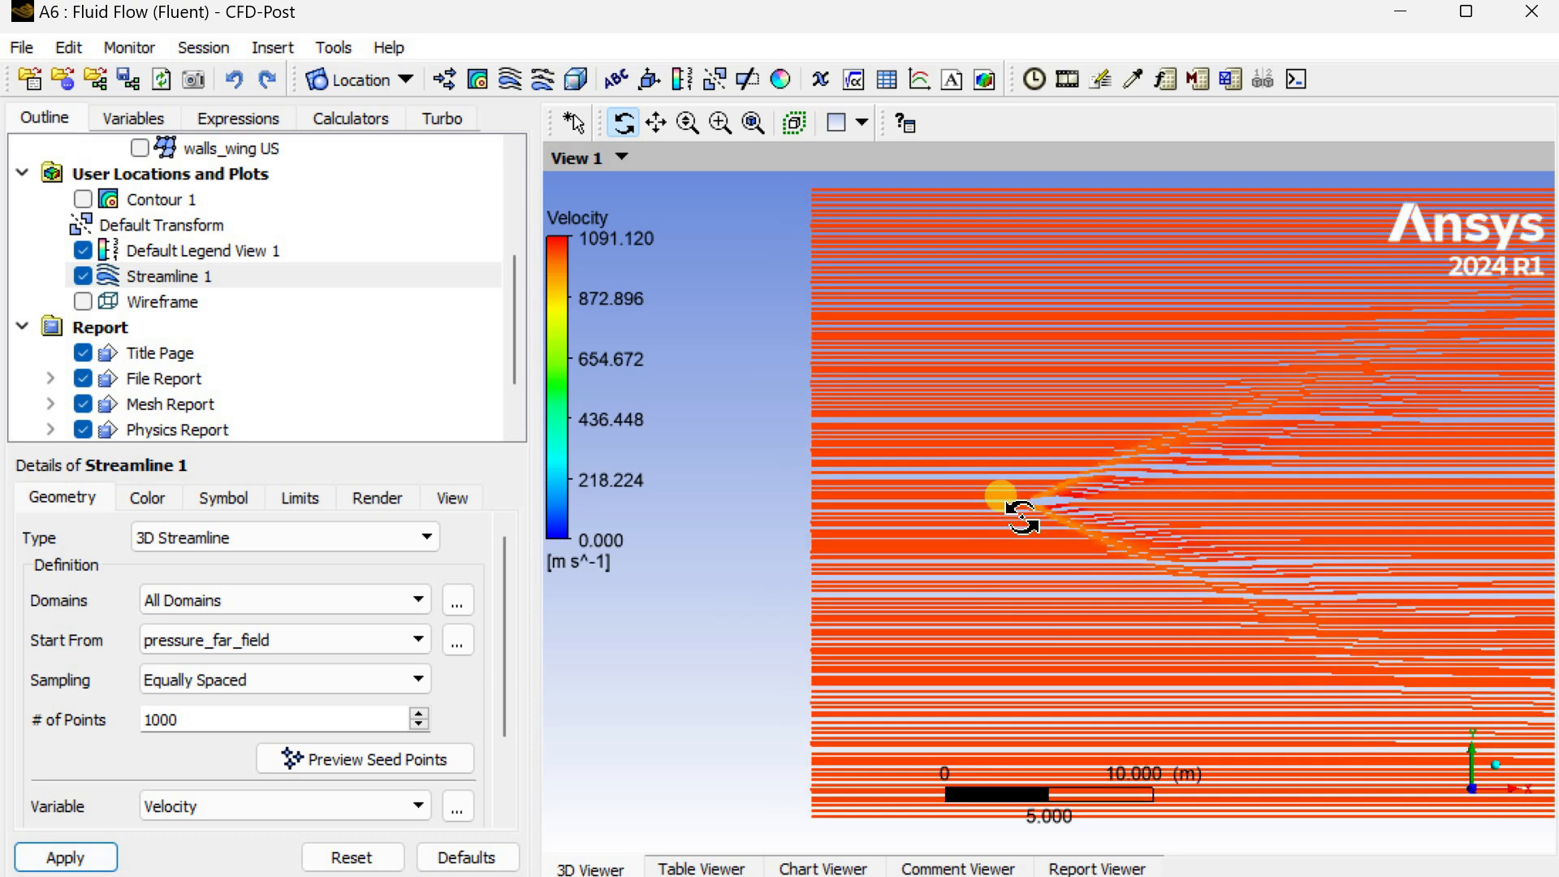
{"action": "scroll", "coordinate": [1020, 515], "scroll_direction": "up", "scroll_amount": 5}
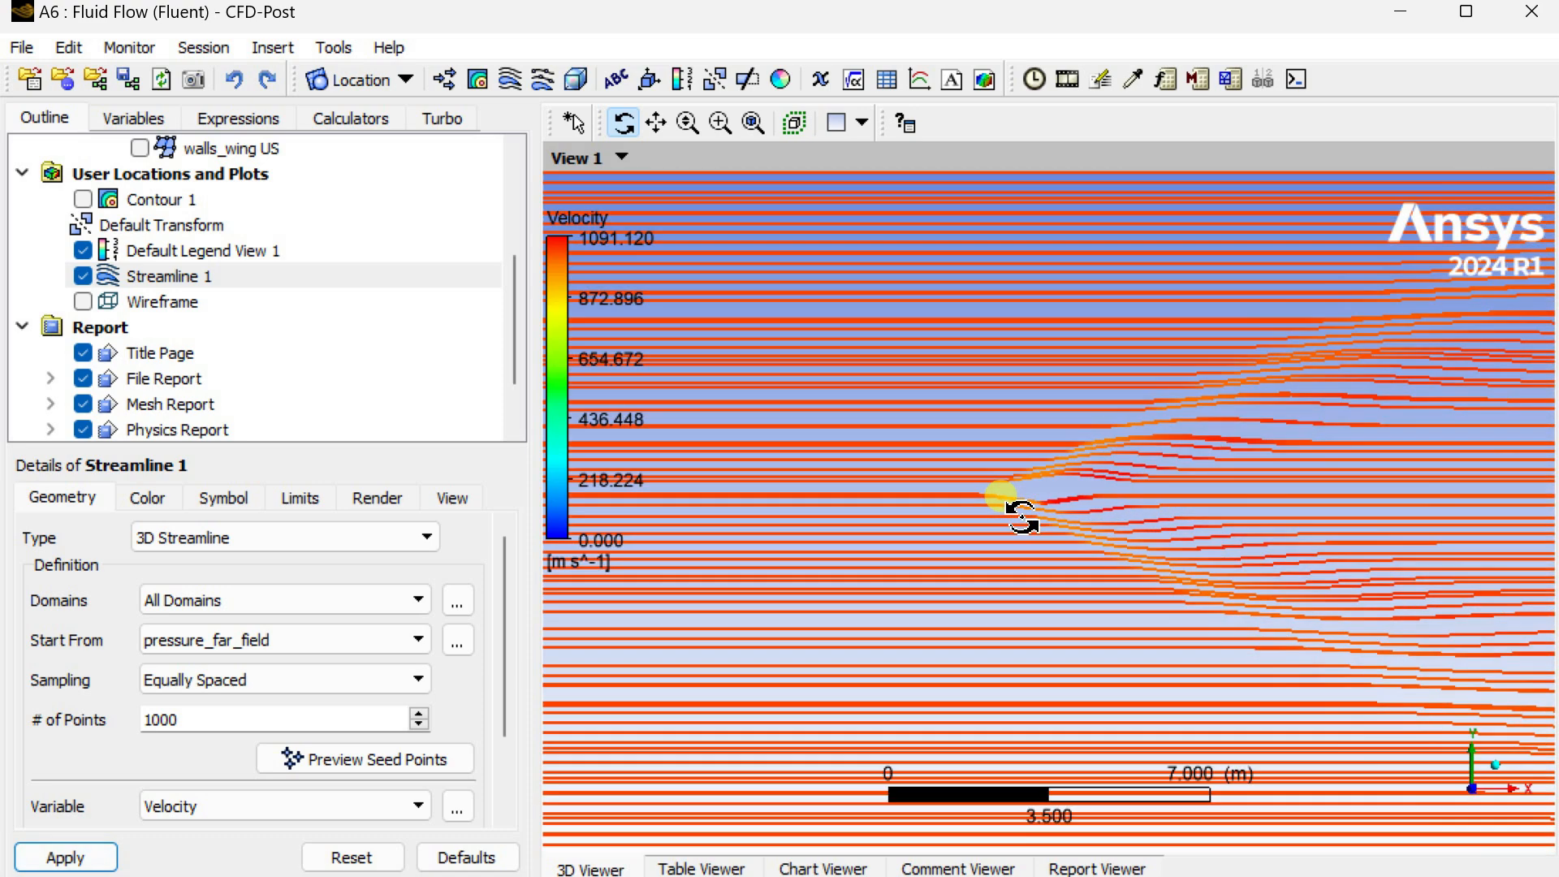
{"action": "scroll", "coordinate": [1021, 517], "scroll_direction": "up", "scroll_amount": 5}
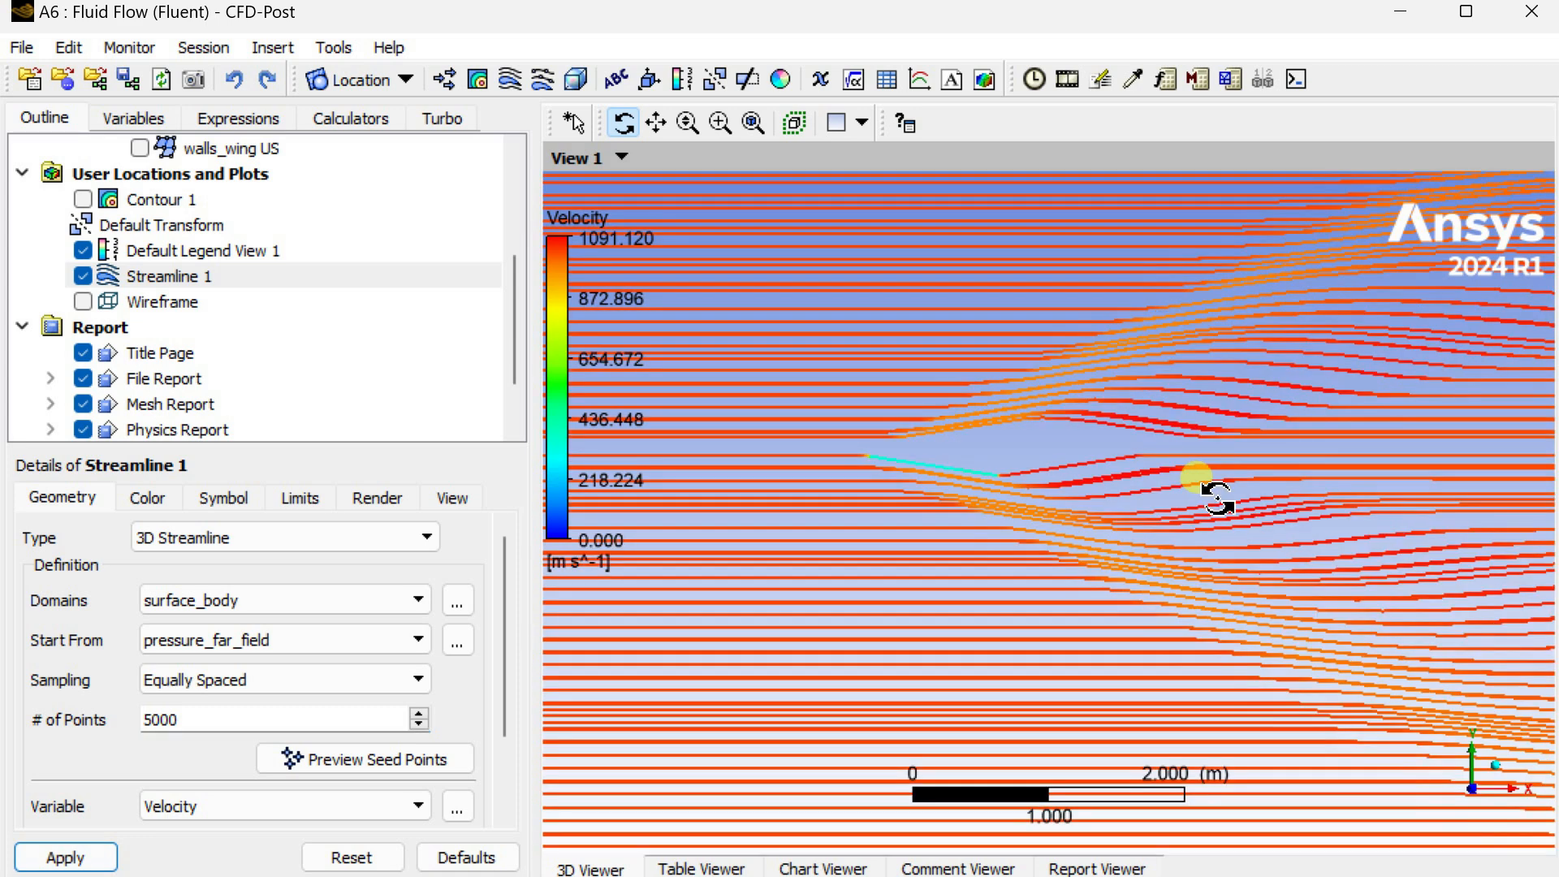
{"action": "left_click", "coordinate": [81, 302]}
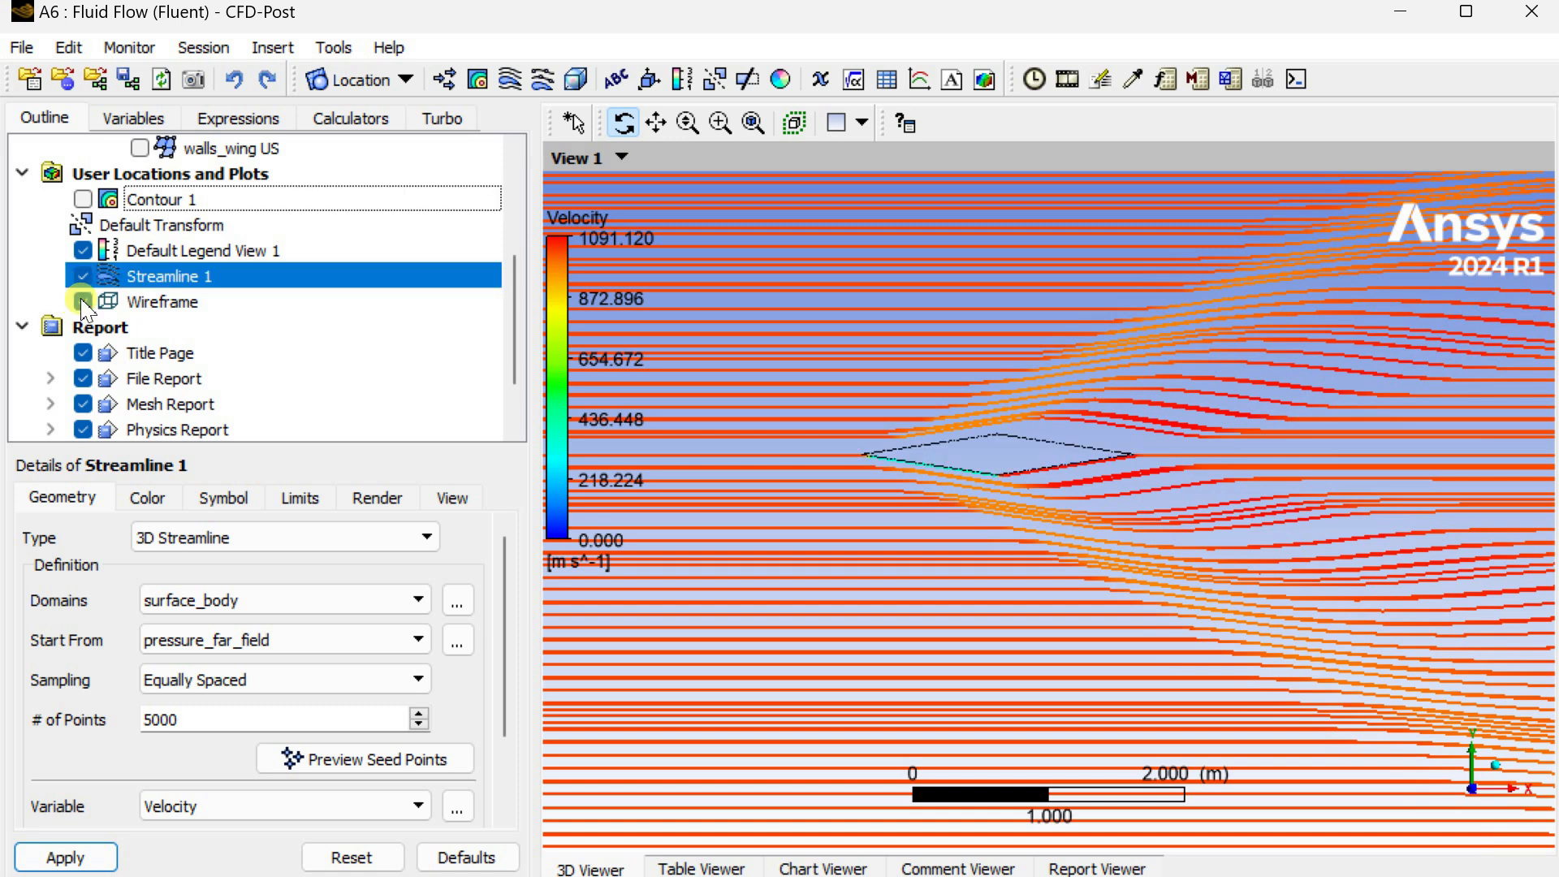
{"action": "left_click", "coordinate": [266, 609]}
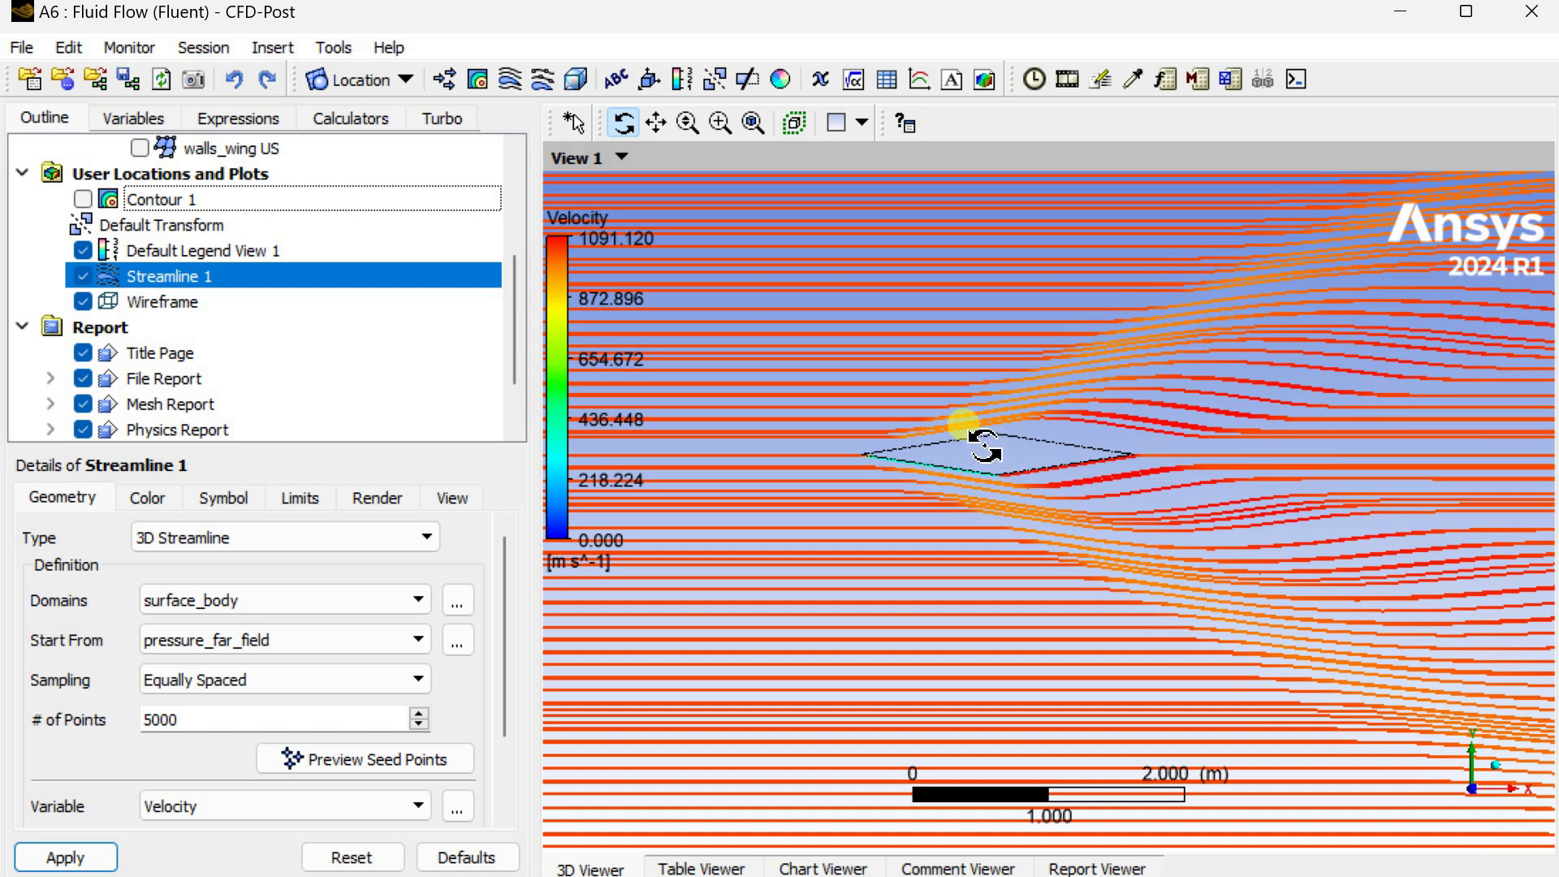
Set the number of streamline points to 10000 and apply it.
{"action": "left_click", "coordinate": [207, 721]}
{"action": "left_click_drag", "start_coordinate": [207, 721], "coordinate": [140, 728]}
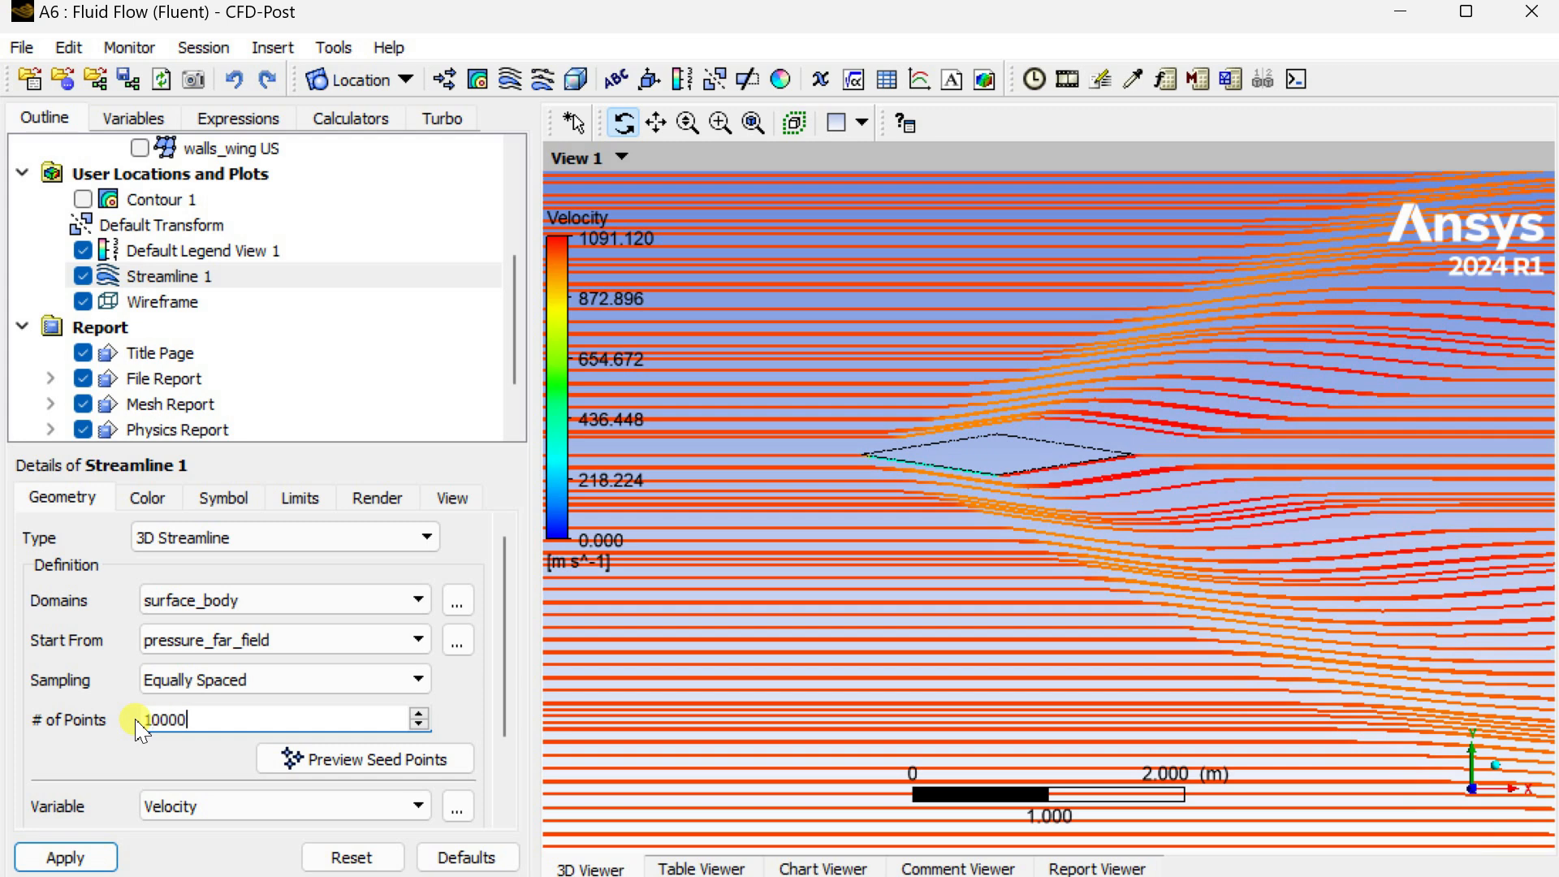
{"action": "left_click", "coordinate": [96, 854]}
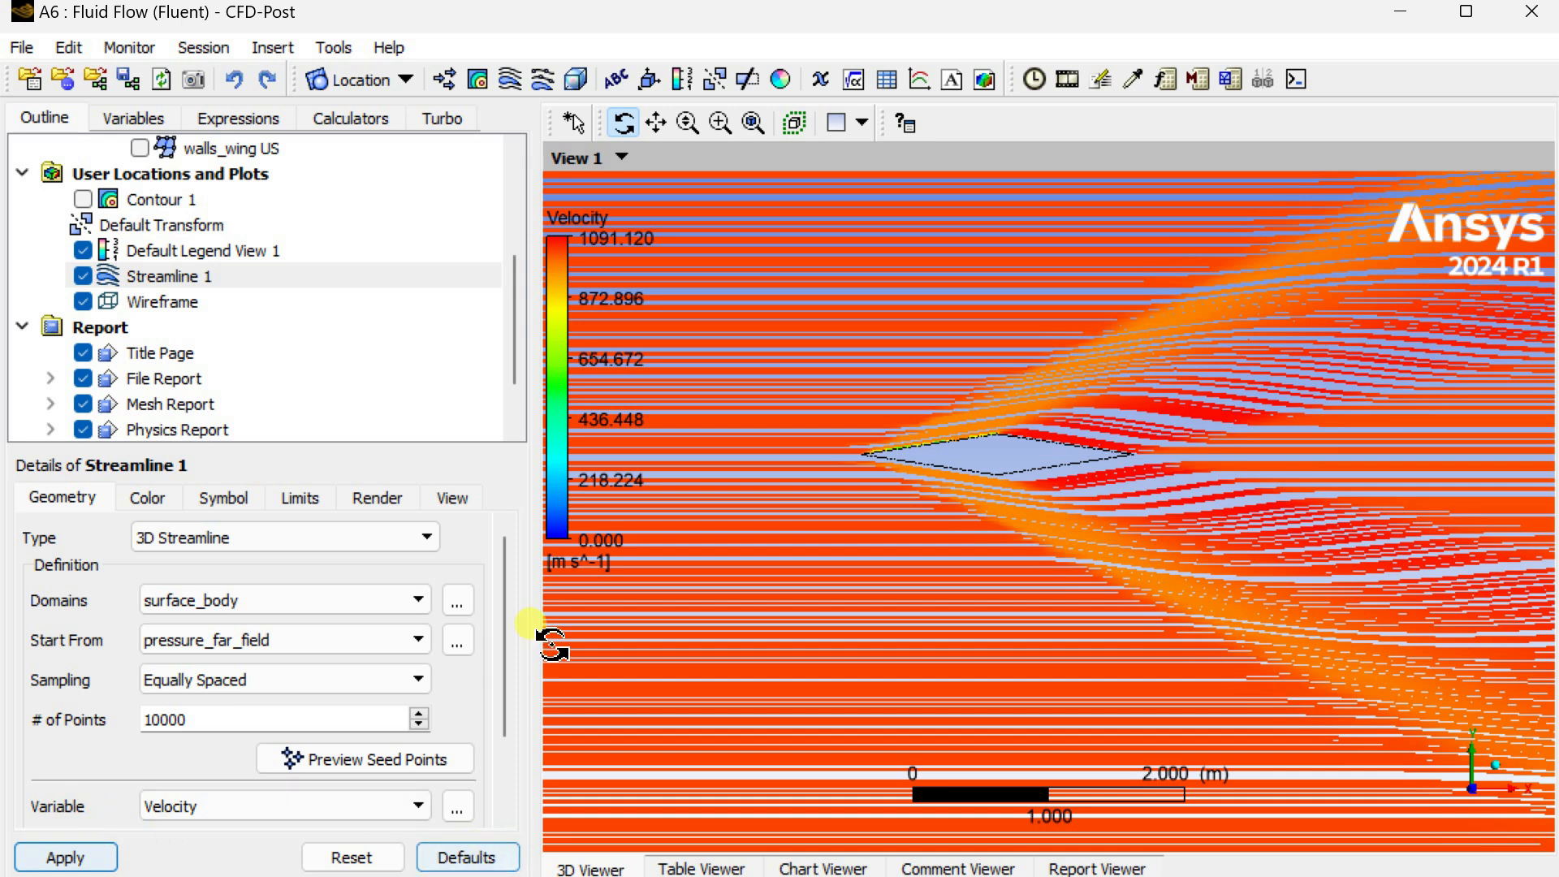
Examine the streamlines around the diamond and across the whole flow domain.
{"action": "left_click_drag", "start_coordinate": [958, 345], "coordinate": [1048, 358]}
{"action": "scroll", "coordinate": [1056, 361], "scroll_direction": "down", "scroll_amount": 5}
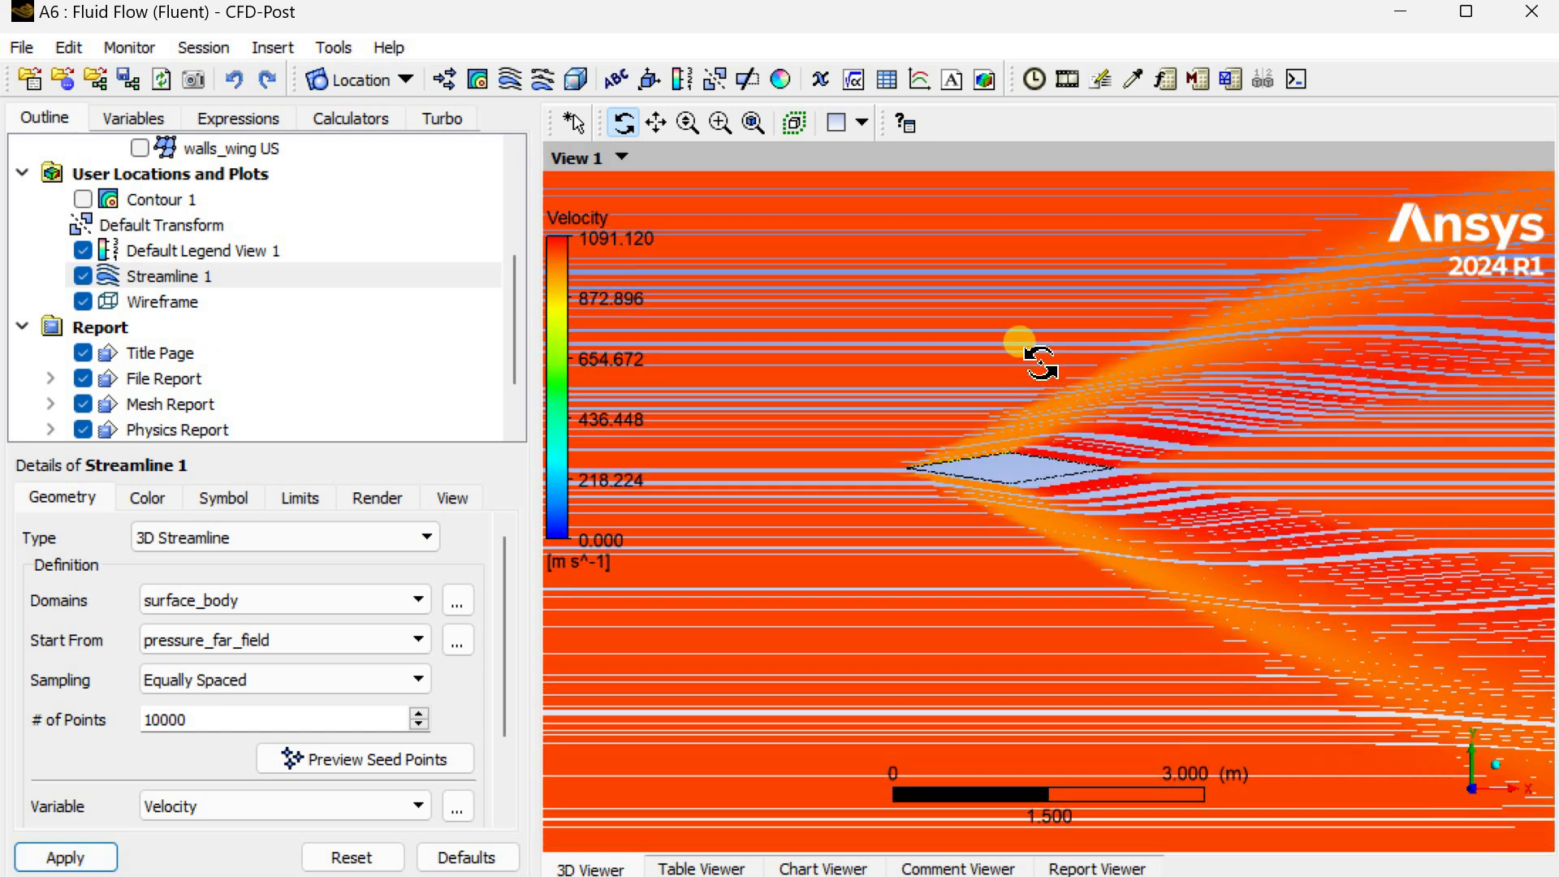
{"action": "scroll", "coordinate": [1019, 367], "scroll_direction": "down", "scroll_amount": 4}
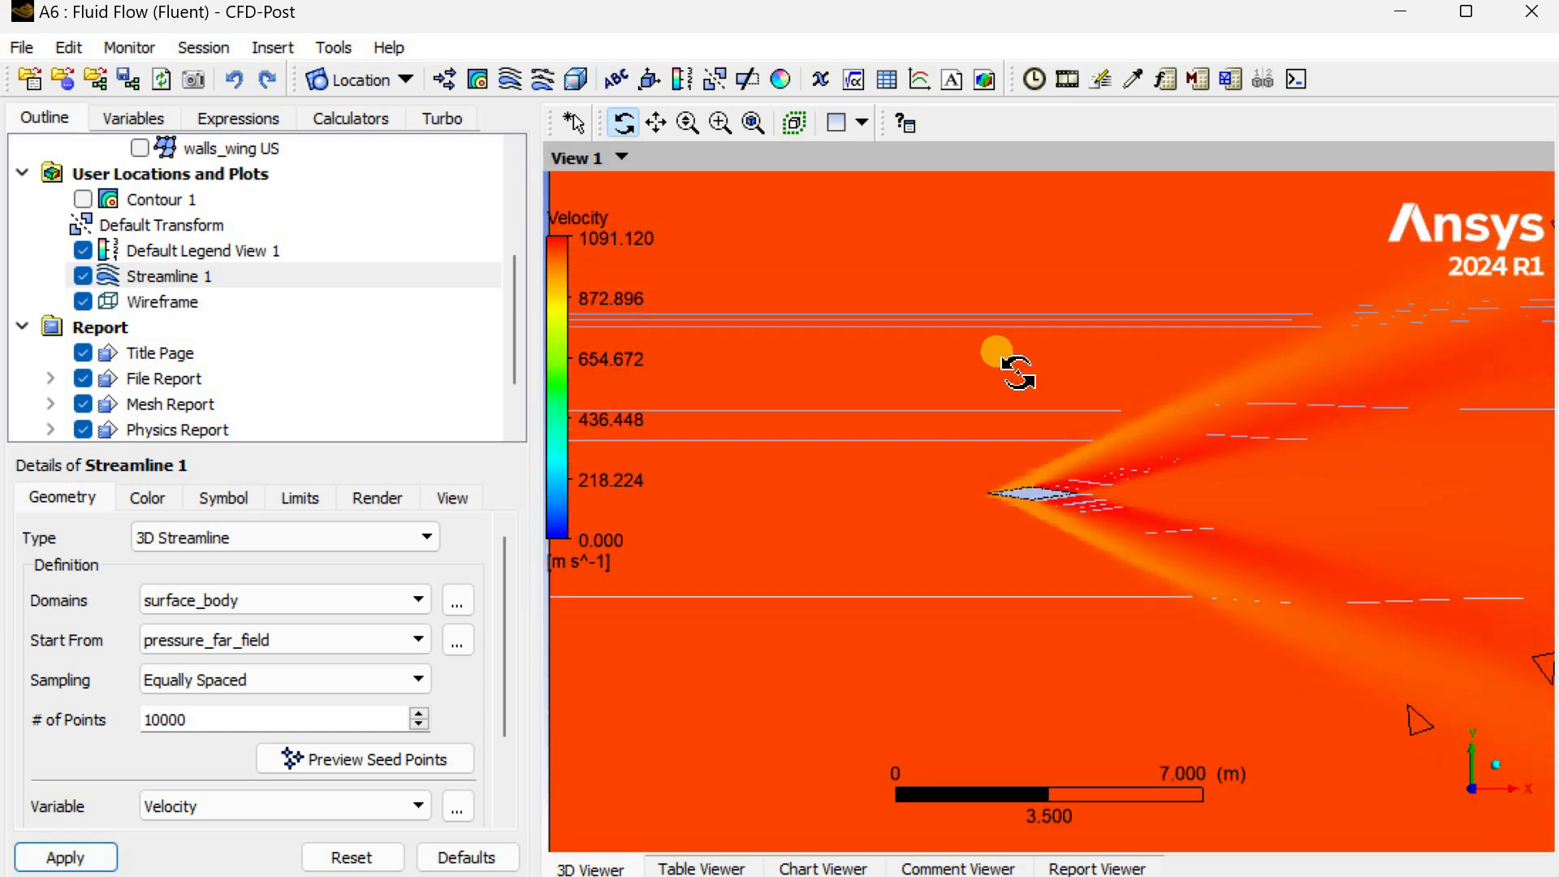
{"action": "scroll", "coordinate": [995, 385], "scroll_direction": "down", "scroll_amount": 4}
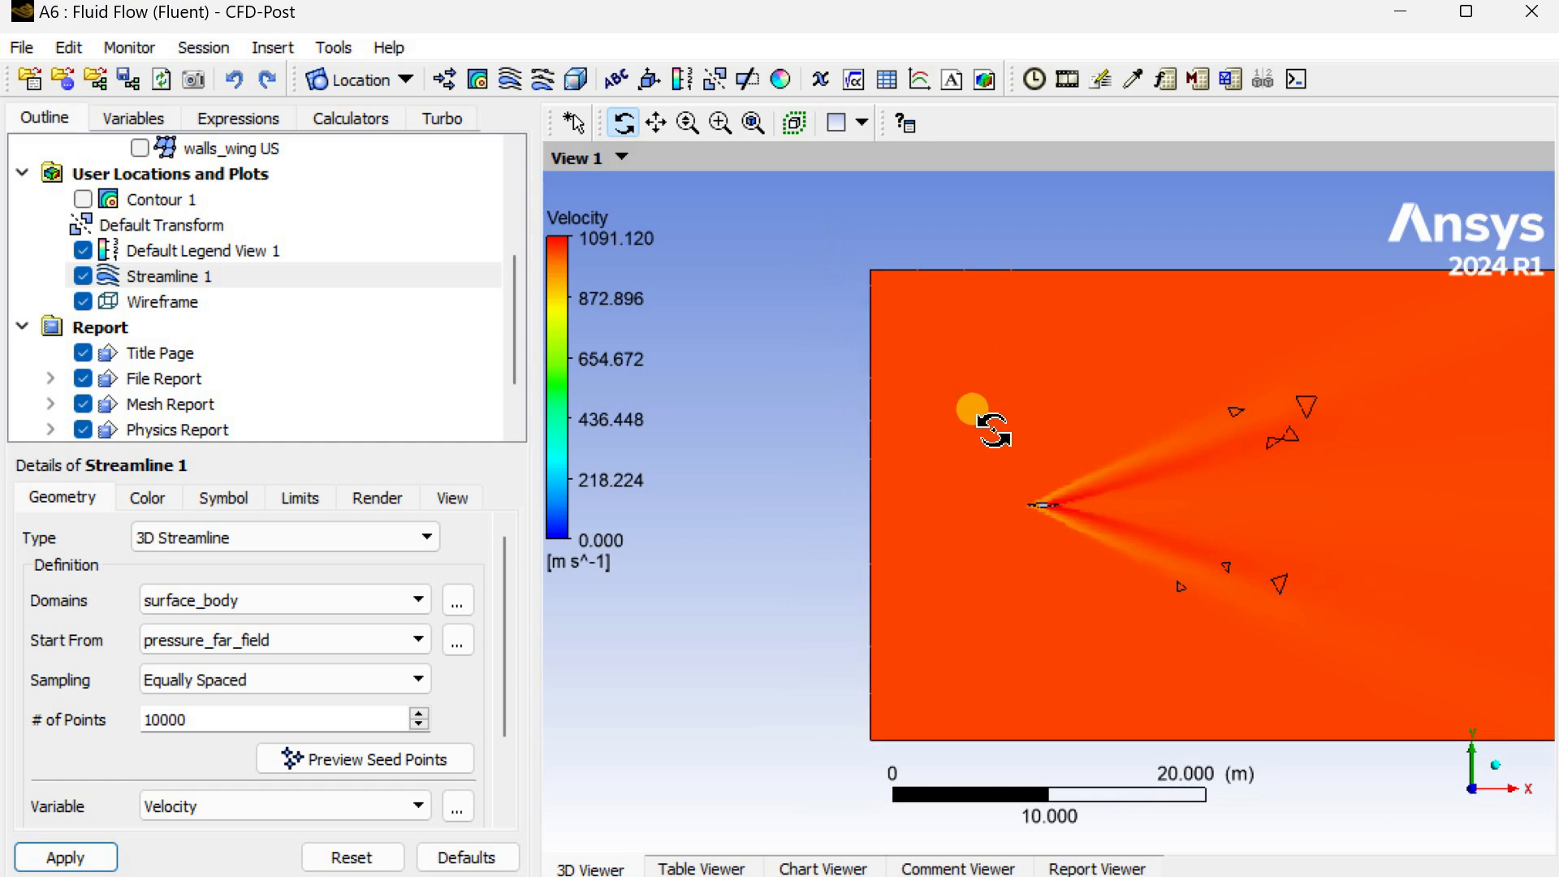
{"action": "scroll", "coordinate": [999, 568], "scroll_direction": "up", "scroll_amount": 6}
{"action": "scroll", "coordinate": [999, 573], "scroll_direction": "up", "scroll_amount": 8}
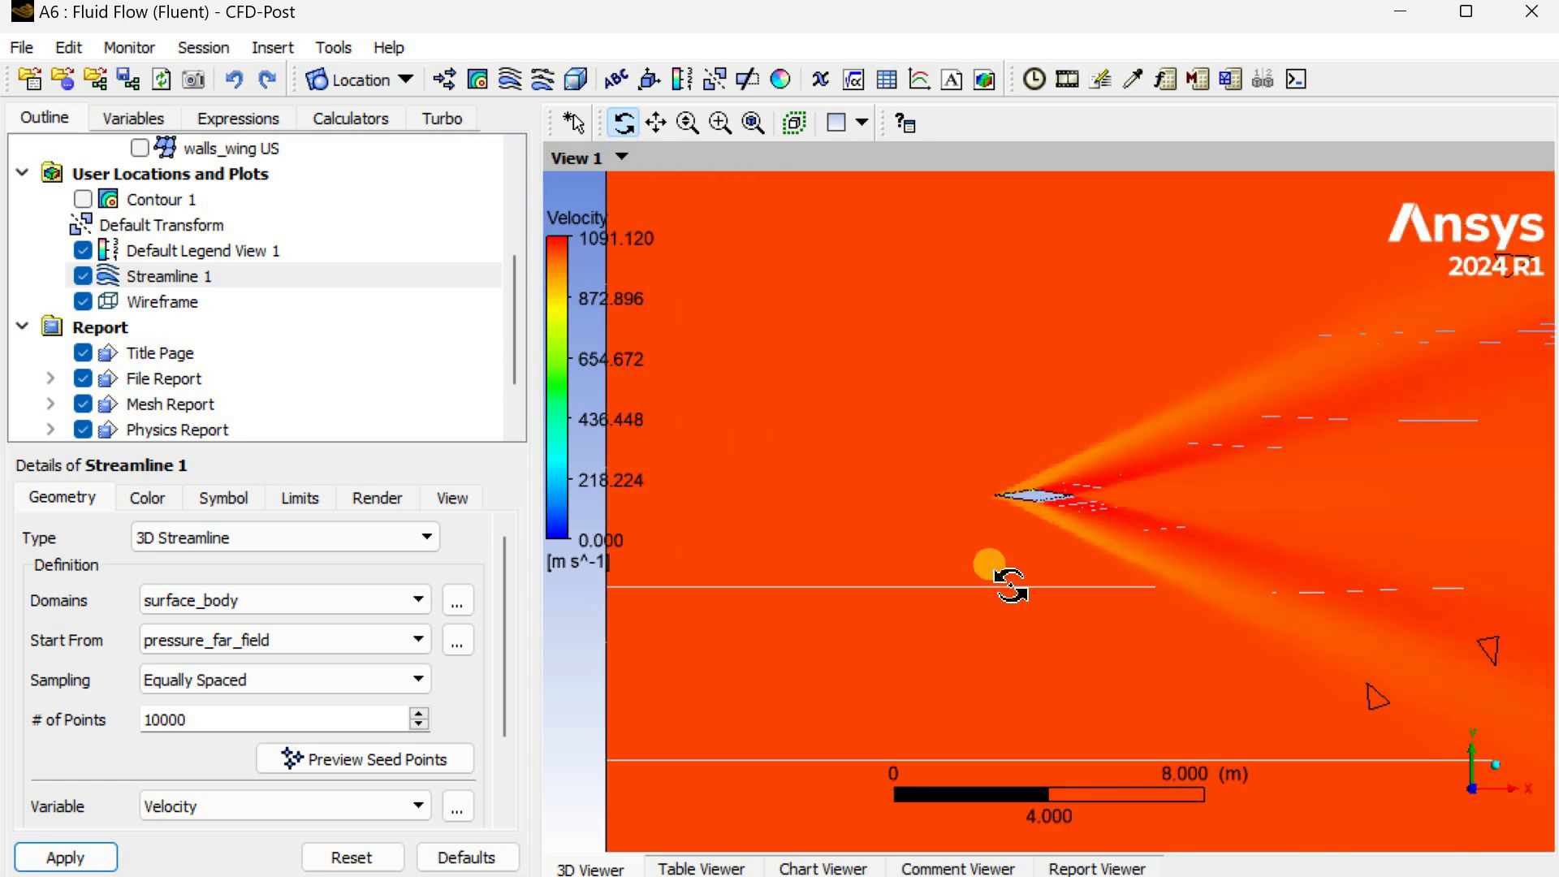
{"action": "scroll", "coordinate": [999, 573], "scroll_direction": "up", "scroll_amount": 10}
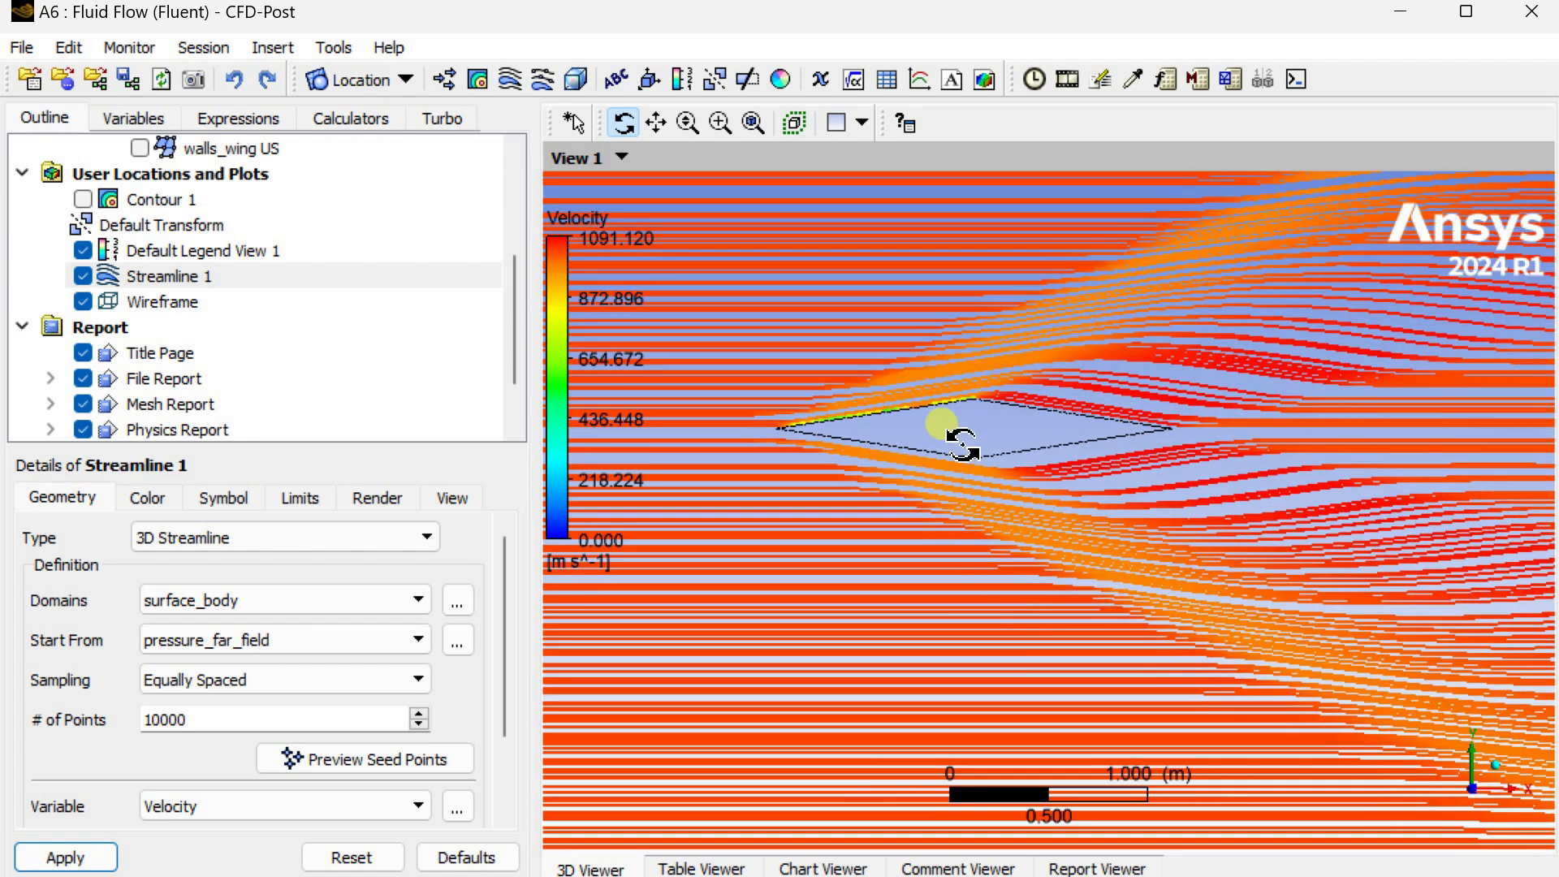
{"action": "left_click", "coordinate": [656, 123]}
{"action": "left_click_drag", "start_coordinate": [1011, 434], "coordinate": [1054, 582]}
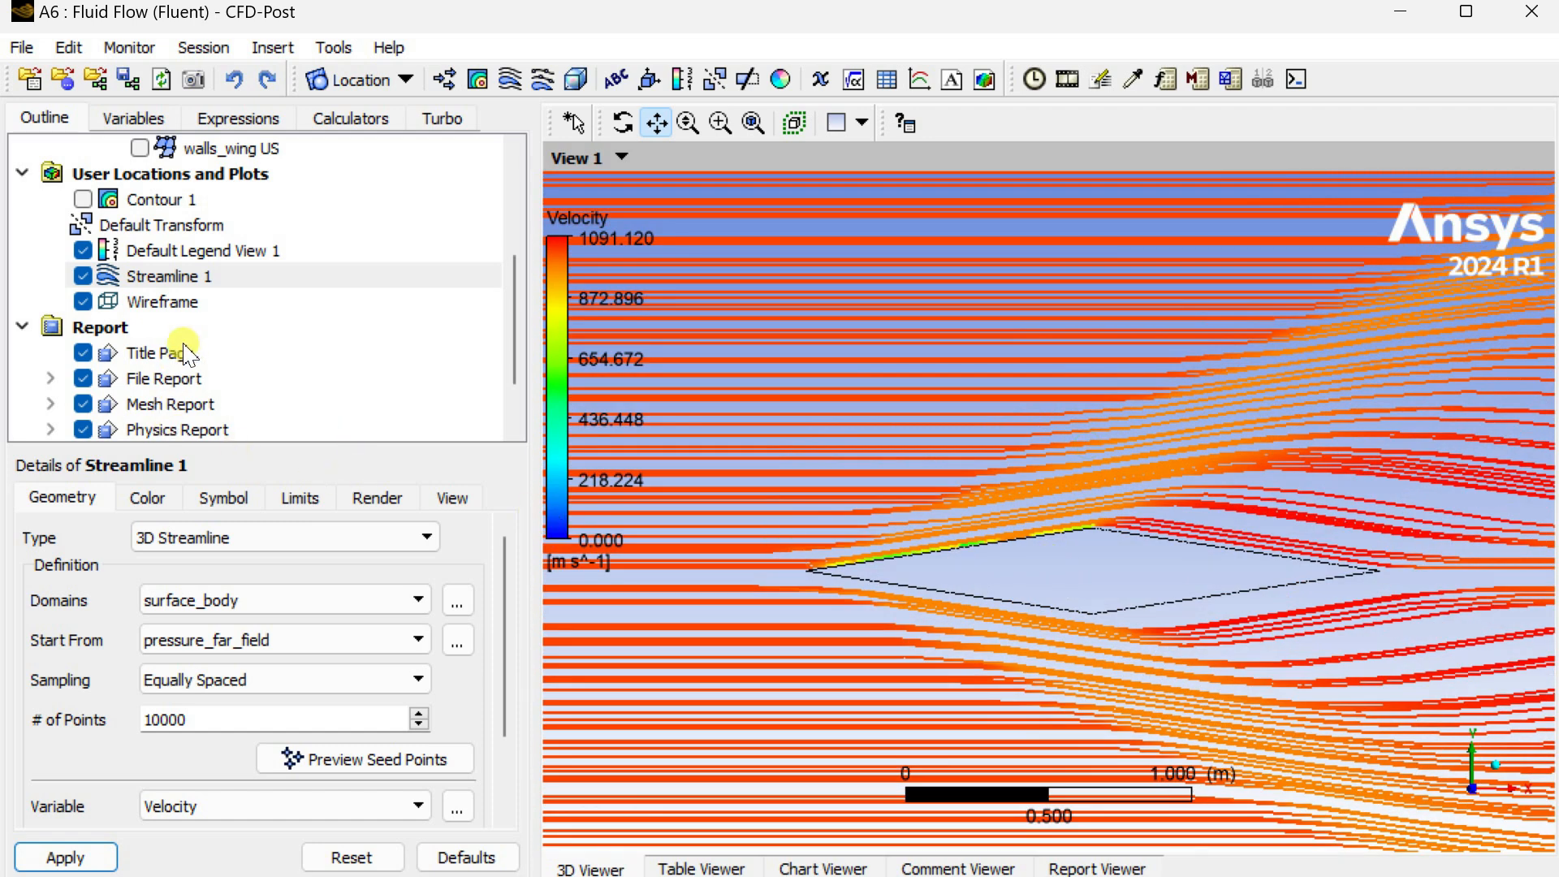
Display Contour 1 again together with the streamlines and centre the view on the diamond.
{"action": "left_click", "coordinate": [81, 200]}
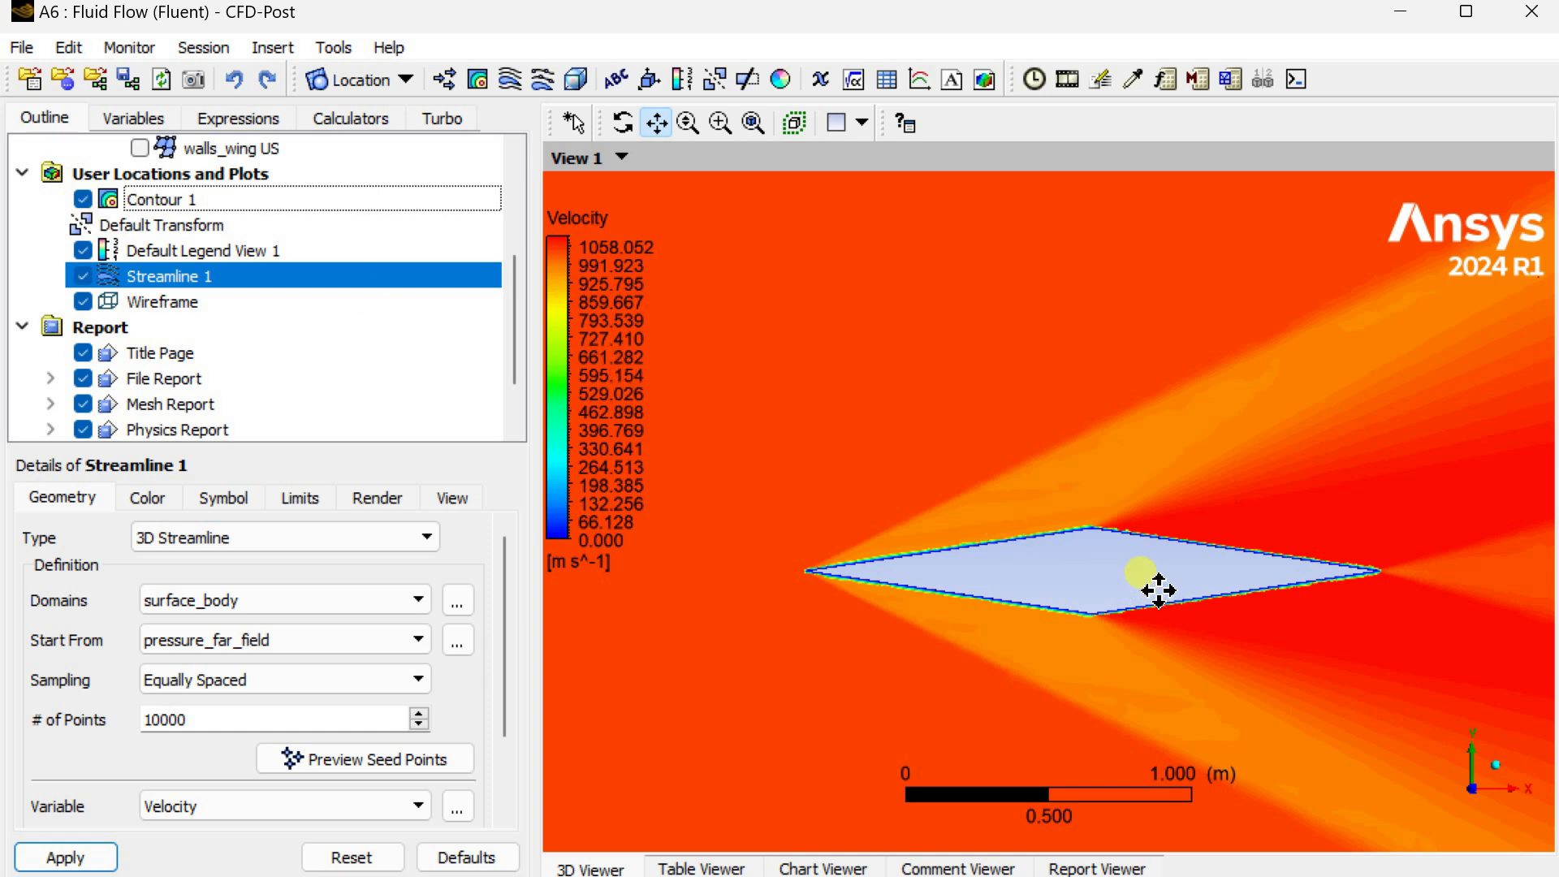
{"action": "scroll", "coordinate": [1155, 589], "scroll_direction": "down", "scroll_amount": 1}
{"action": "left_click_drag", "start_coordinate": [1135, 580], "coordinate": [1044, 500]}
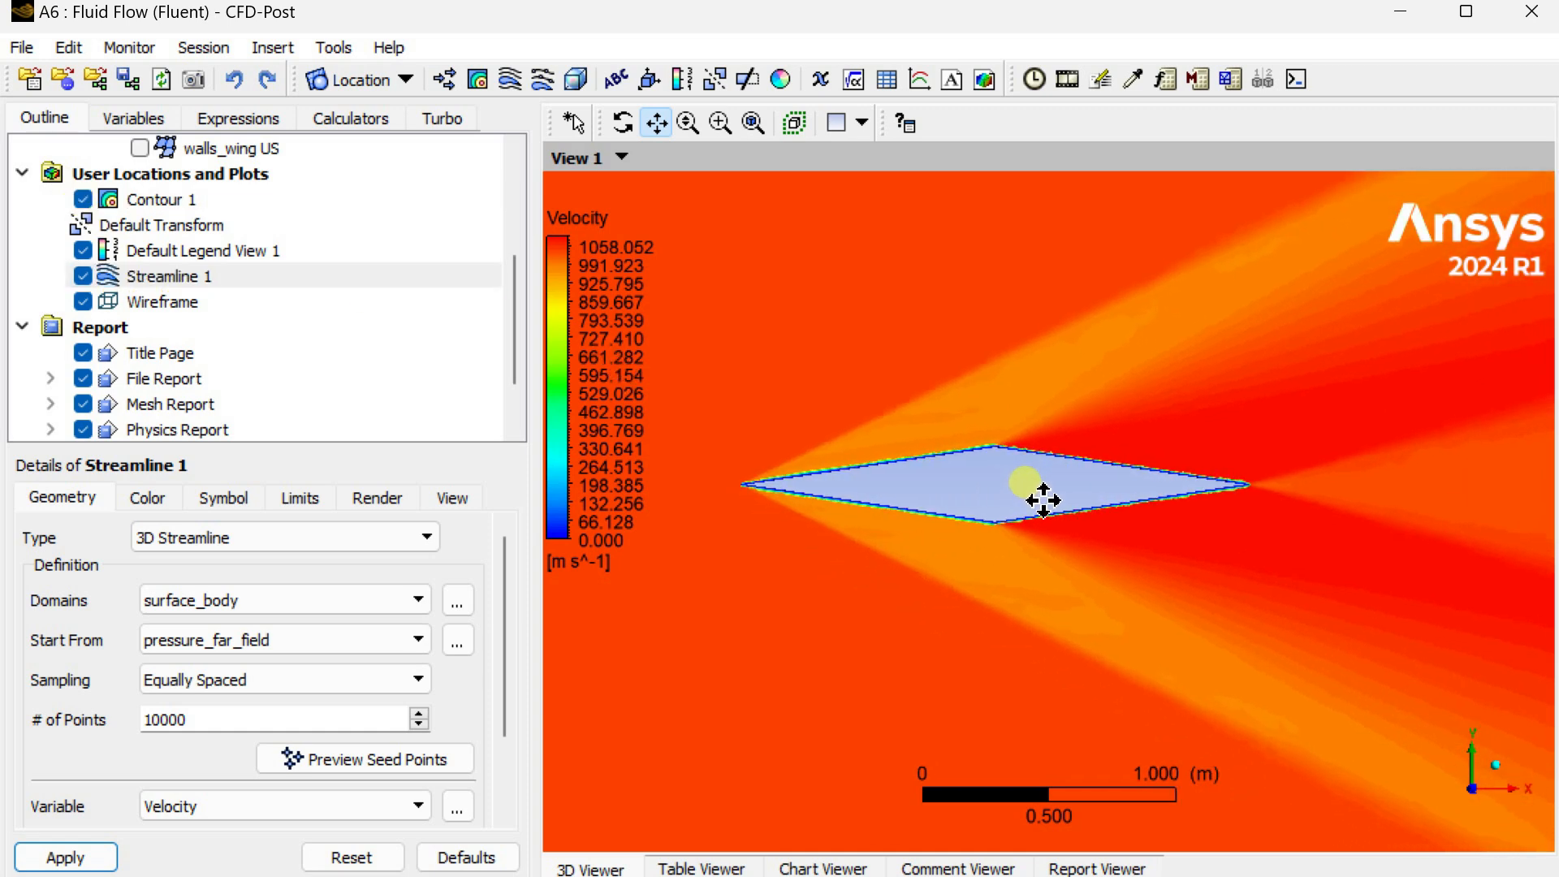
Save the velocity view of the diamond as FFF5.png with a white background and a custom size of 2560 by 1440.
{"action": "scroll", "coordinate": [1044, 500], "scroll_direction": "up", "scroll_amount": 1}
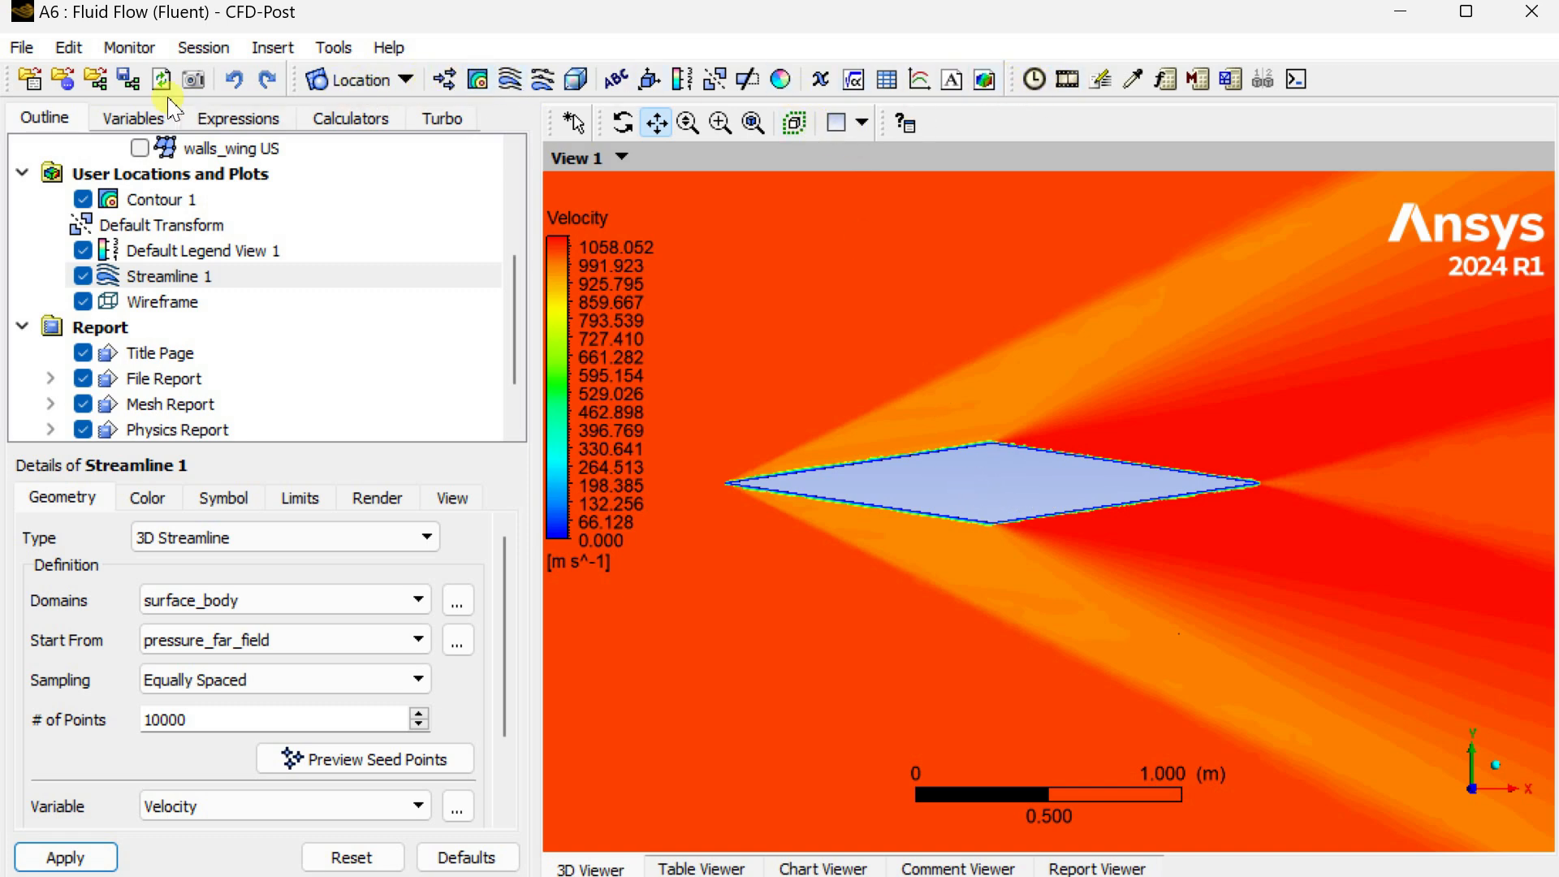
{"action": "left_click", "coordinate": [194, 79]}
{"action": "left_click_drag", "start_coordinate": [845, 388], "coordinate": [1111, 122]}
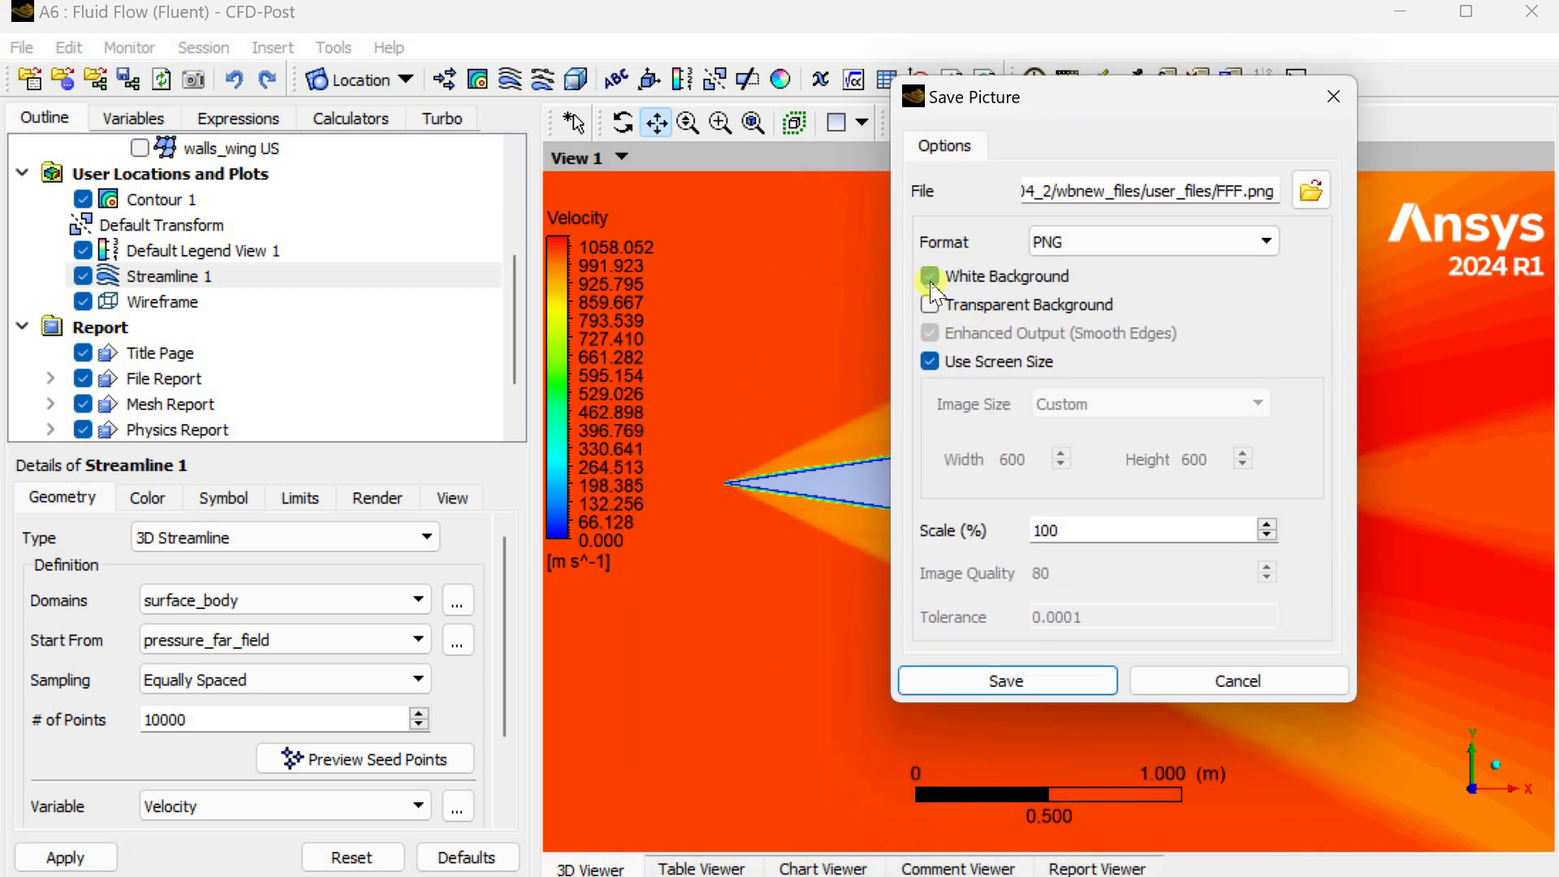
{"action": "left_click", "coordinate": [933, 362]}
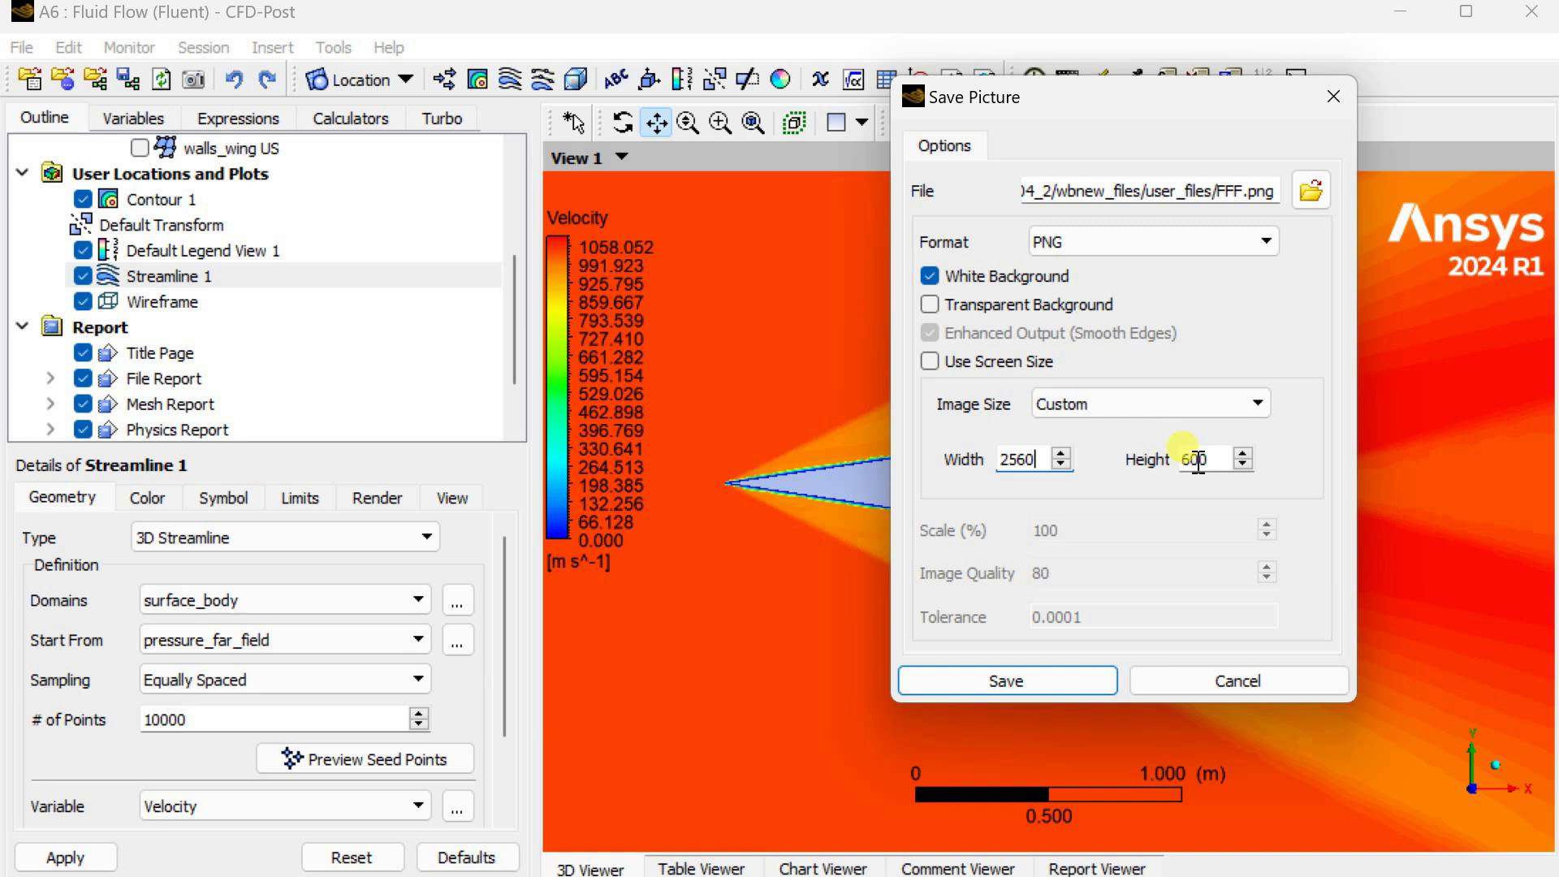
{"action": "left_click_drag", "start_coordinate": [1220, 468], "coordinate": [1131, 456]}
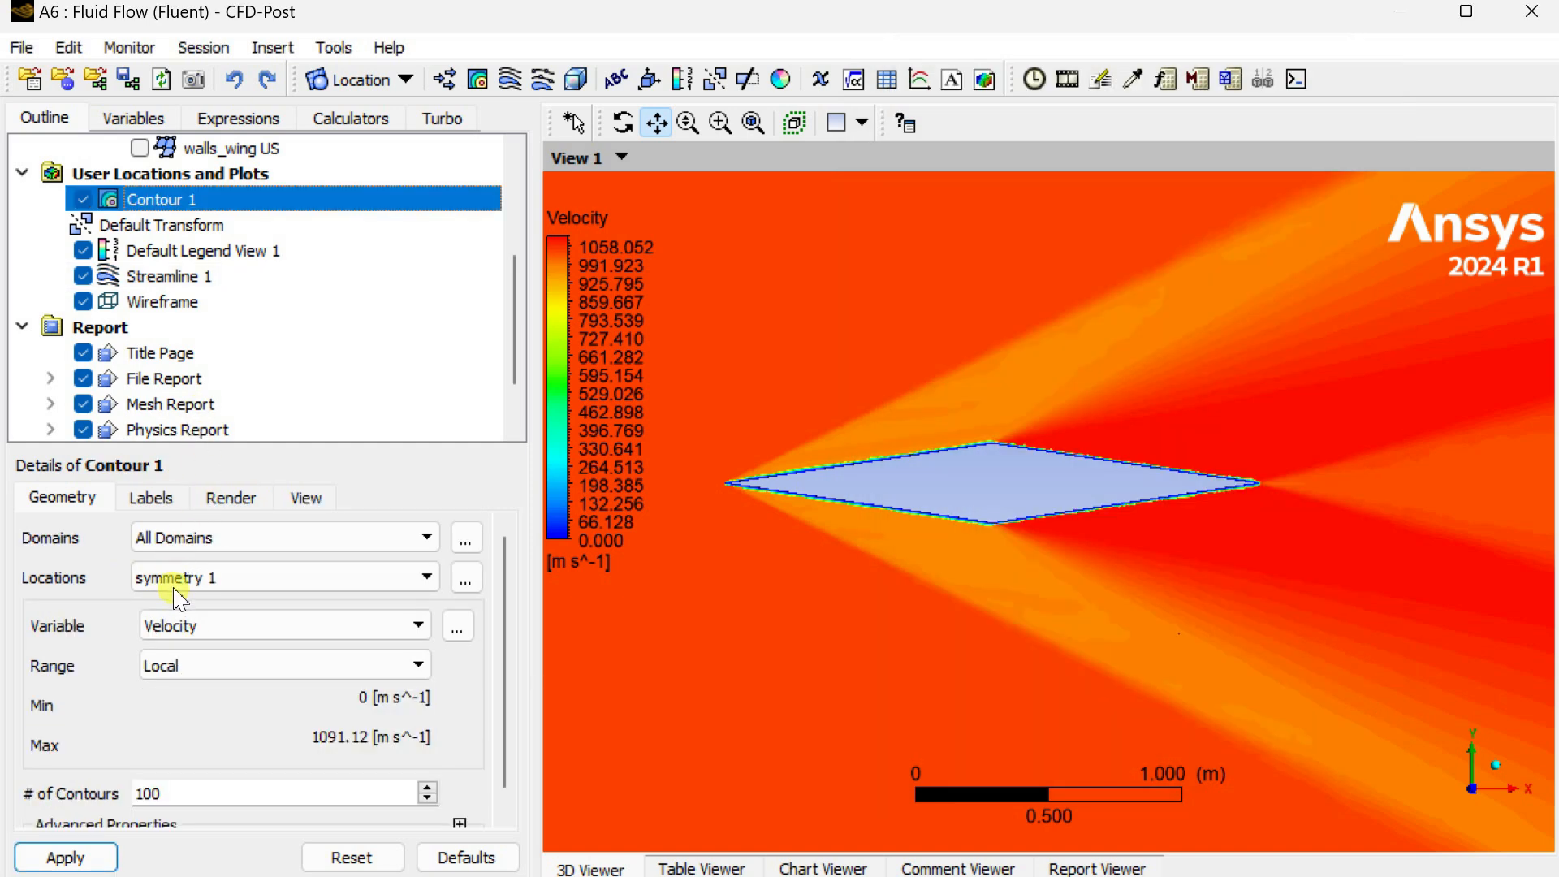
Change the plotted variable of Contour 1 to Pressure and apply it.
{"action": "left_click", "coordinate": [187, 626]}
{"action": "left_click", "coordinate": [175, 687]}
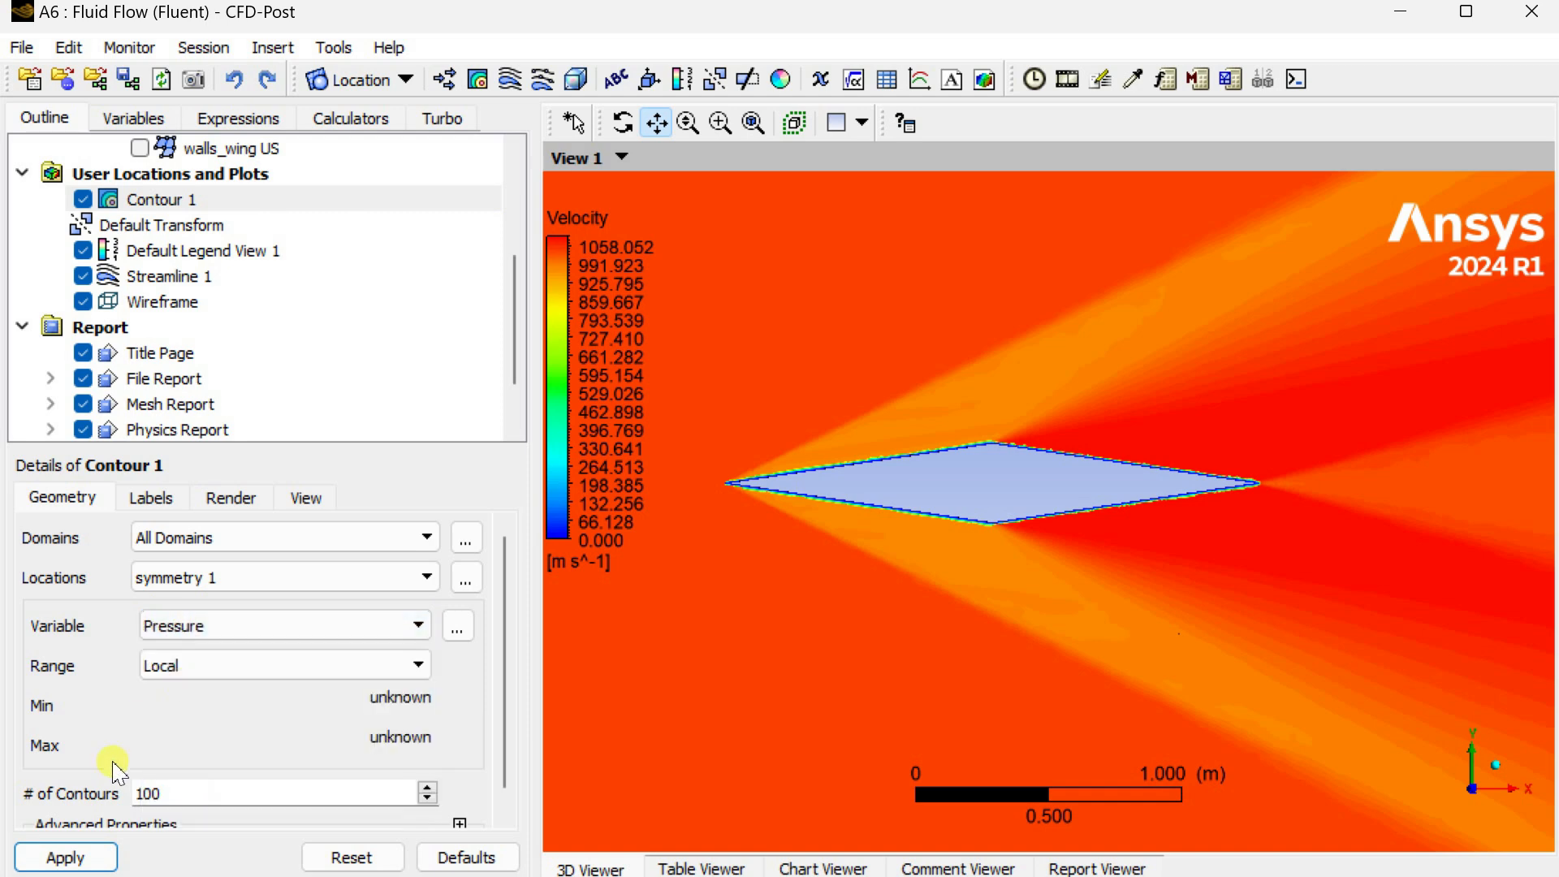
{"action": "left_click", "coordinate": [56, 853]}
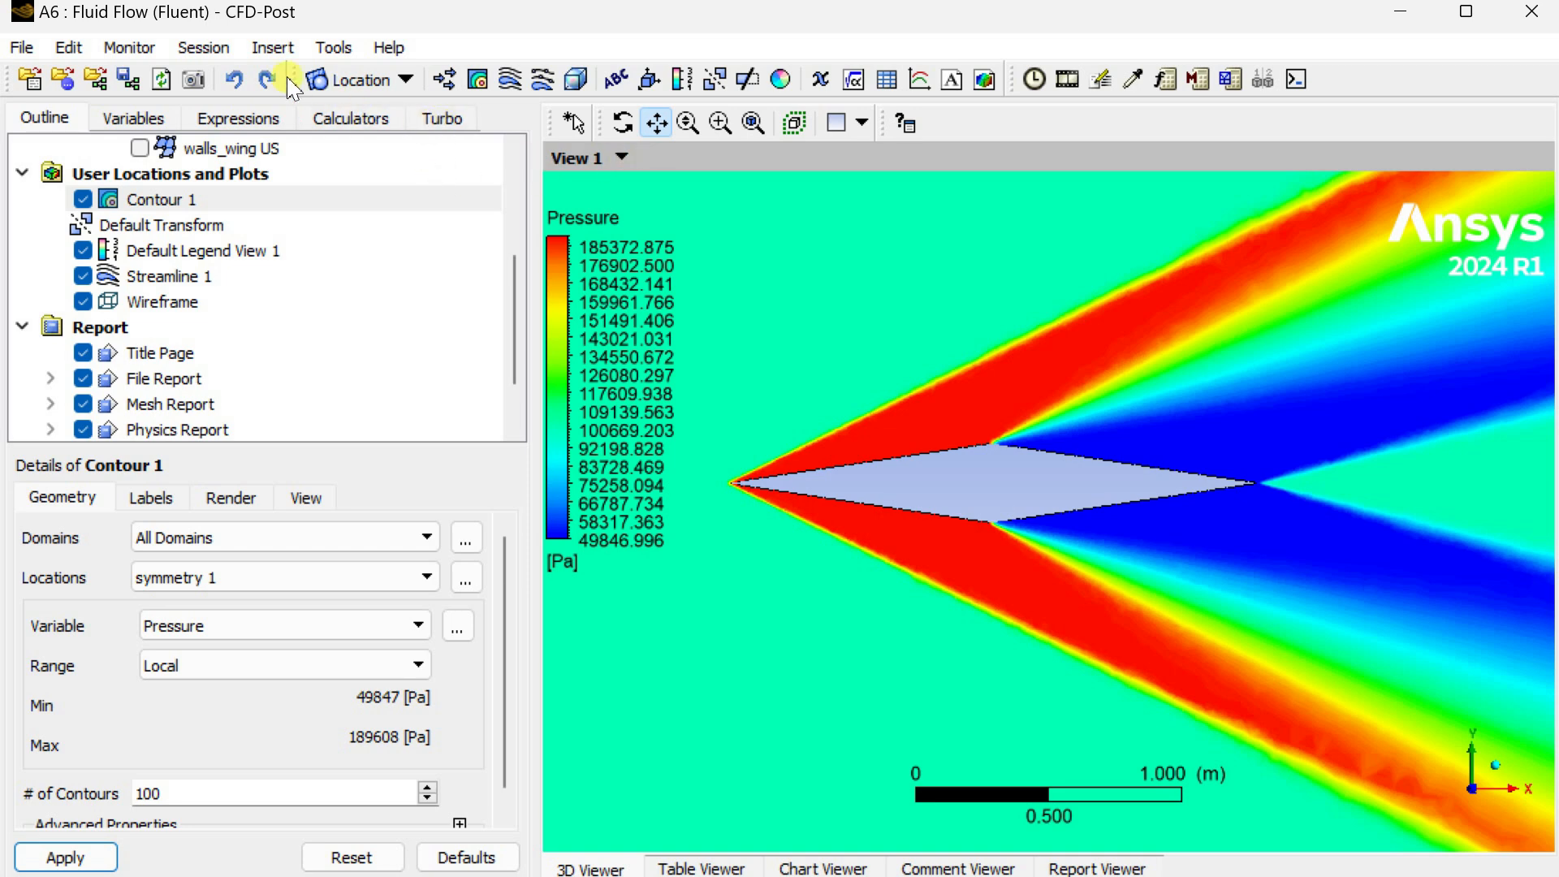
Set up a picture export of the pressure contour in PNG format with the file name FFF6.png in the user_files folder.
{"action": "left_click", "coordinate": [195, 80]}
{"action": "left_click_drag", "start_coordinate": [702, 399], "coordinate": [605, 113]}
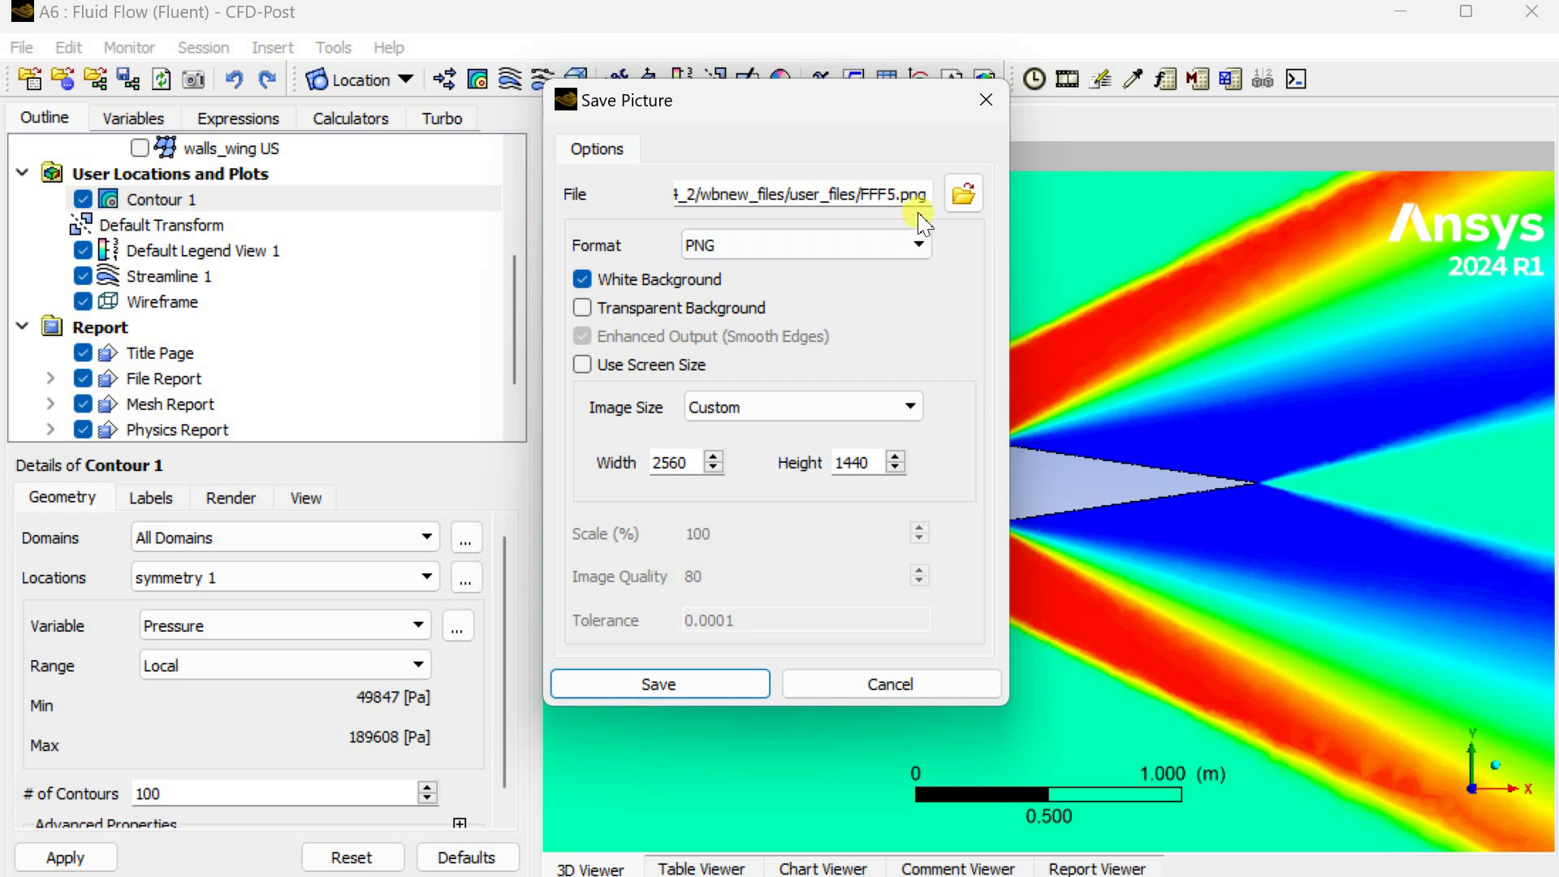
{"action": "left_click", "coordinate": [964, 195]}
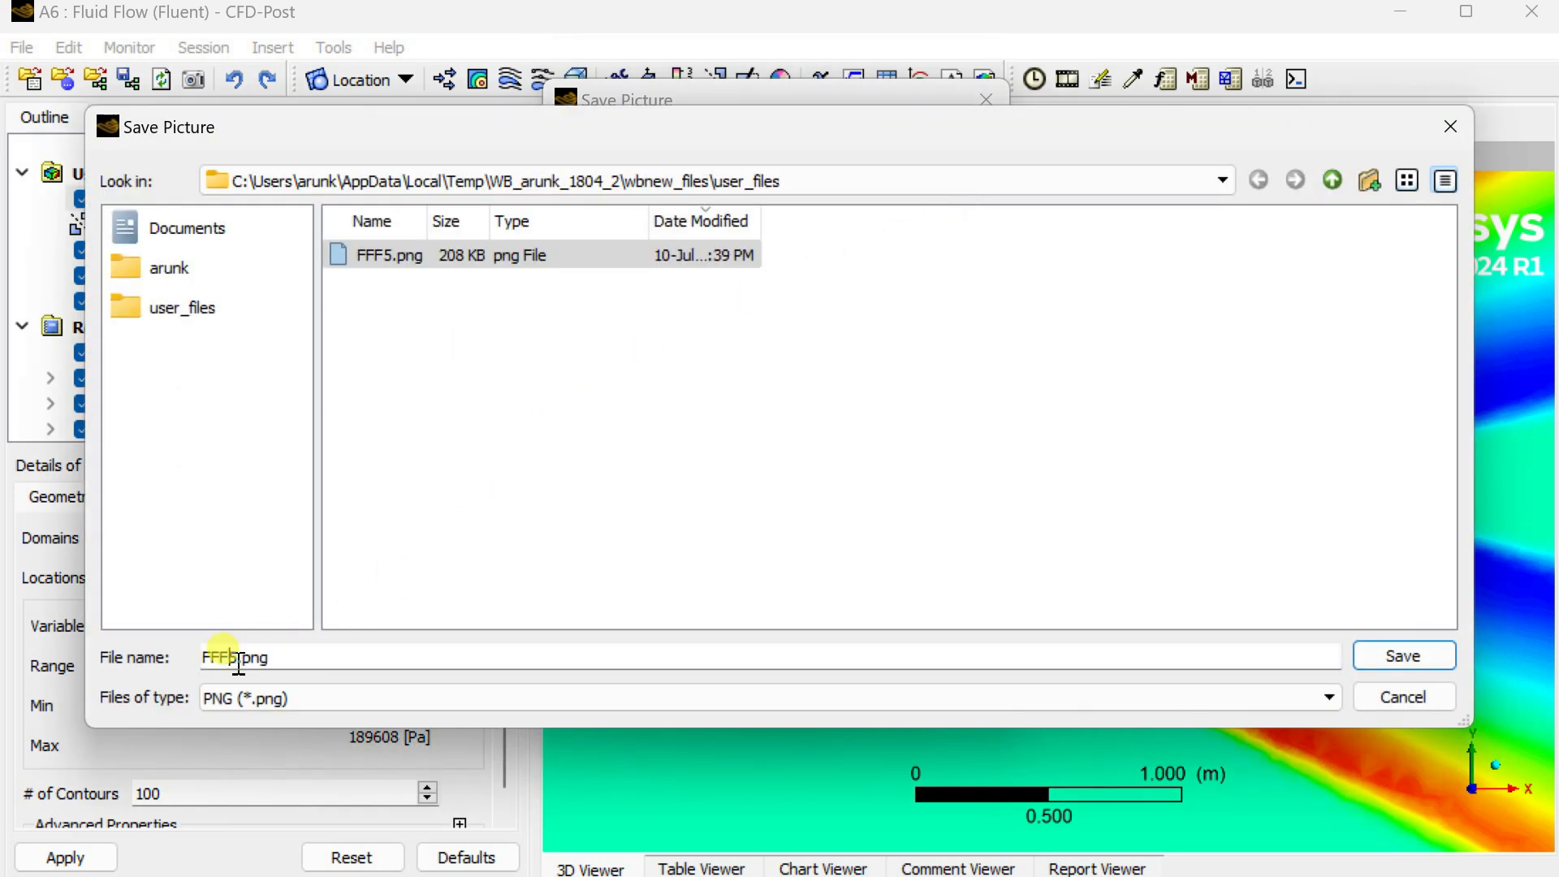
{"action": "key", "text": "BackSpace"}
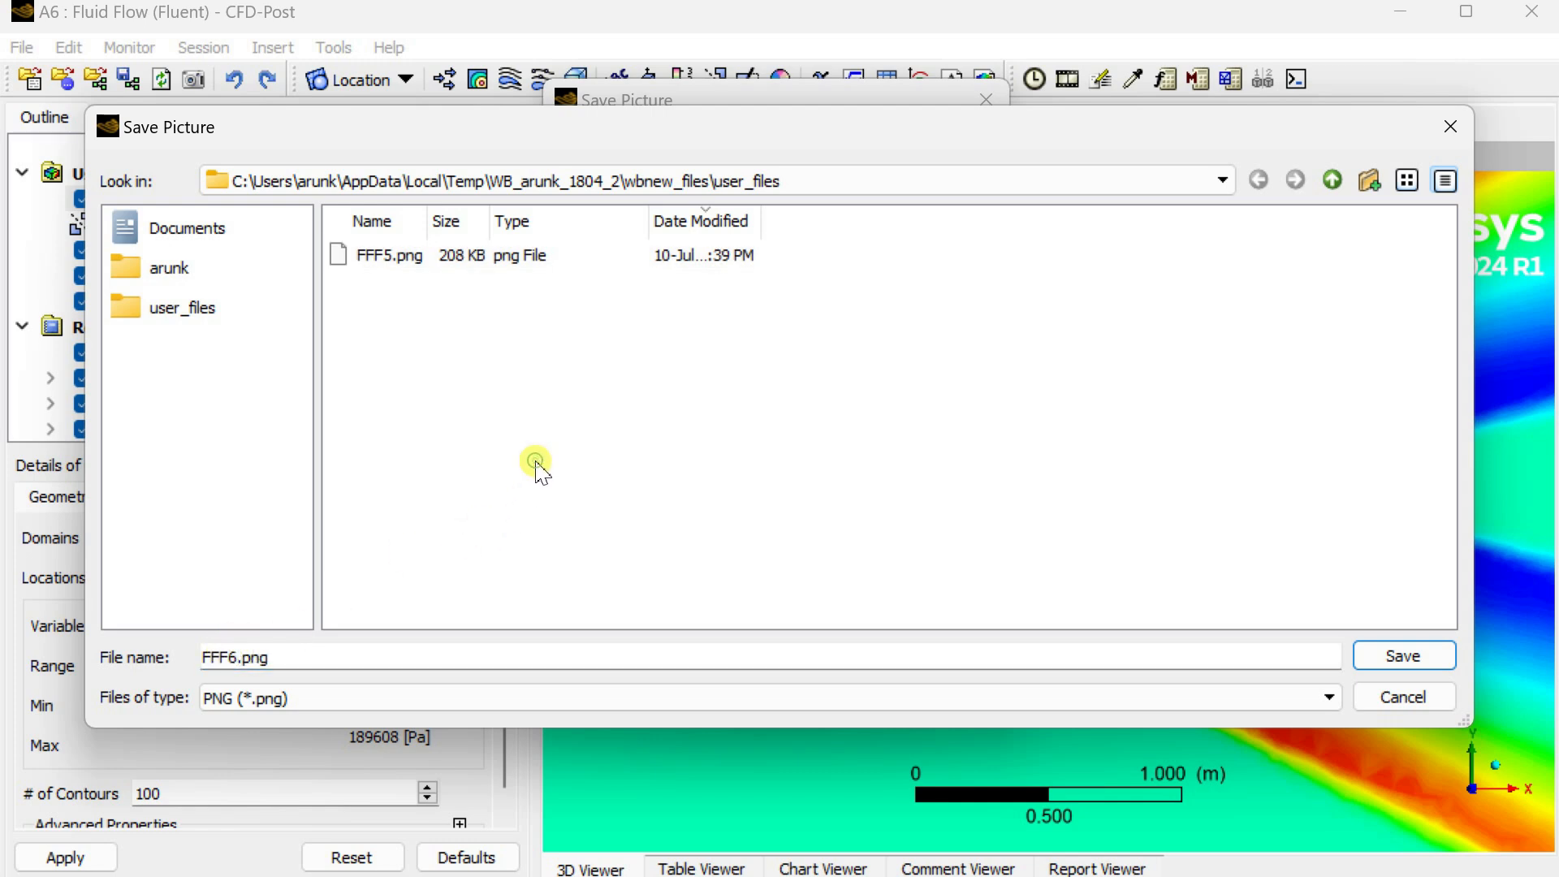
{"action": "left_click", "coordinate": [1403, 662]}
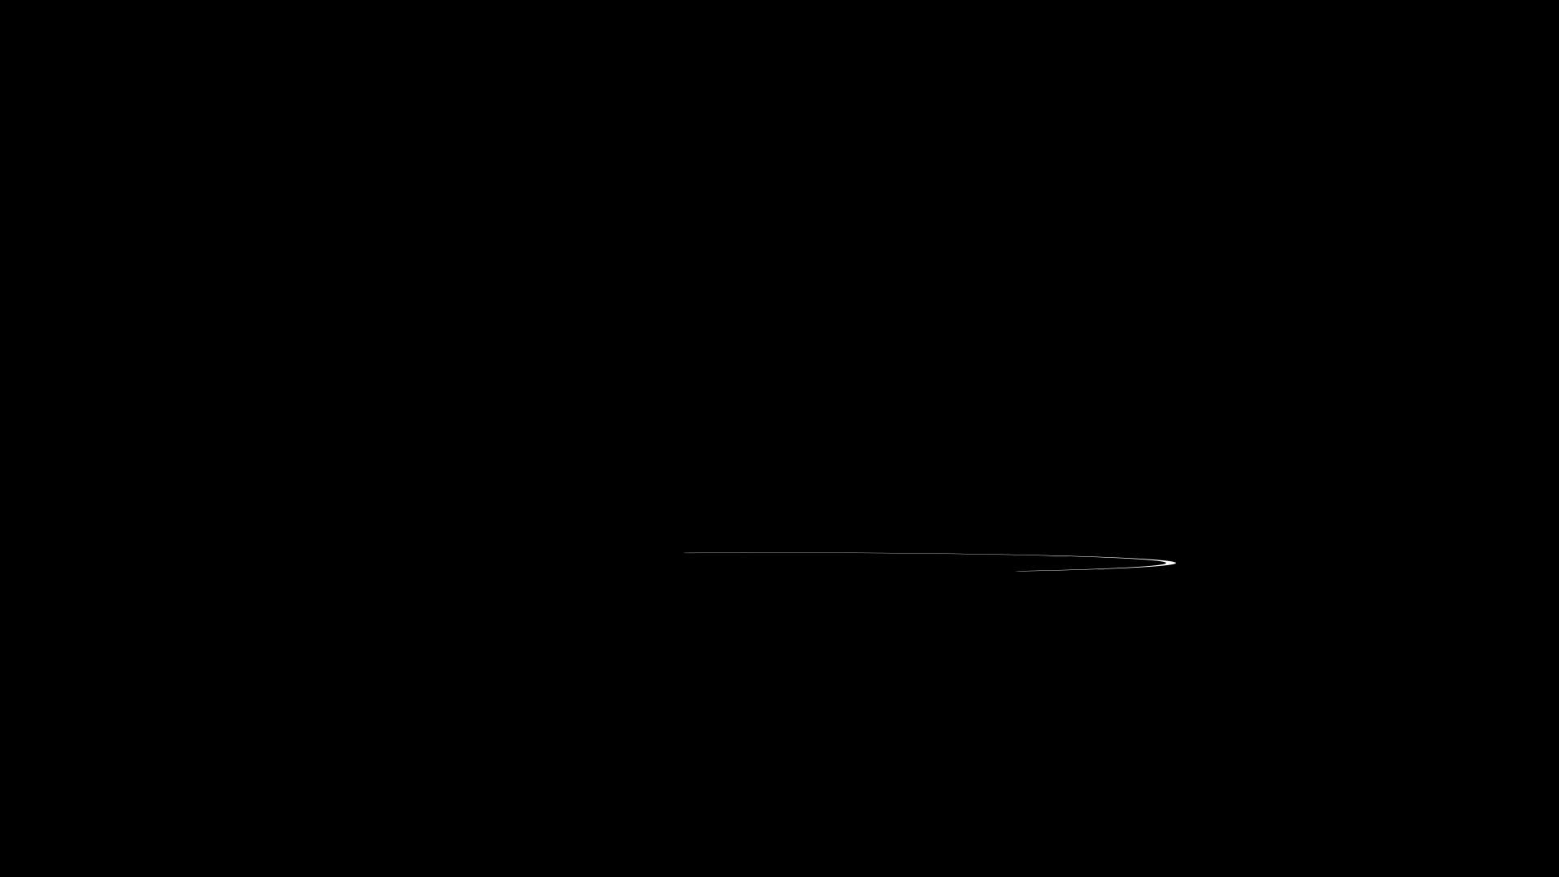